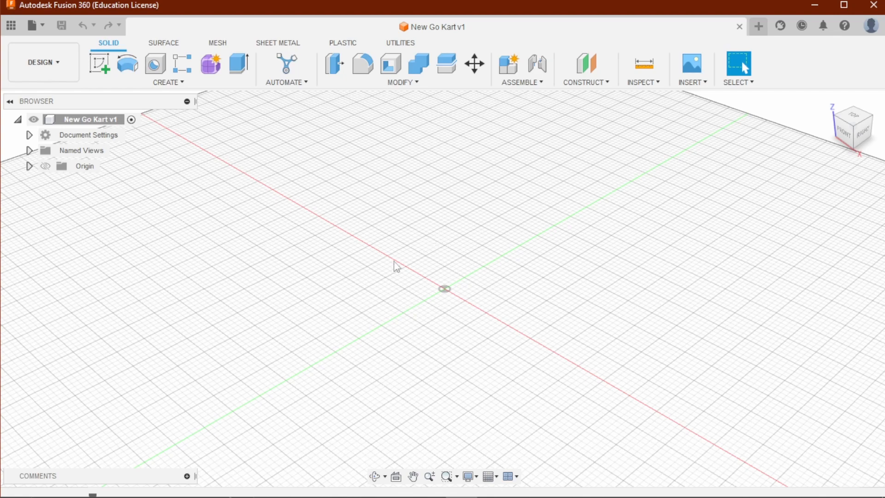
# Start a new sketch on the horizontal XY ground plane
pyautogui.moveTo(501, 208); pyautogui.dragTo(304, 309)
pyautogui.click(106, 74)
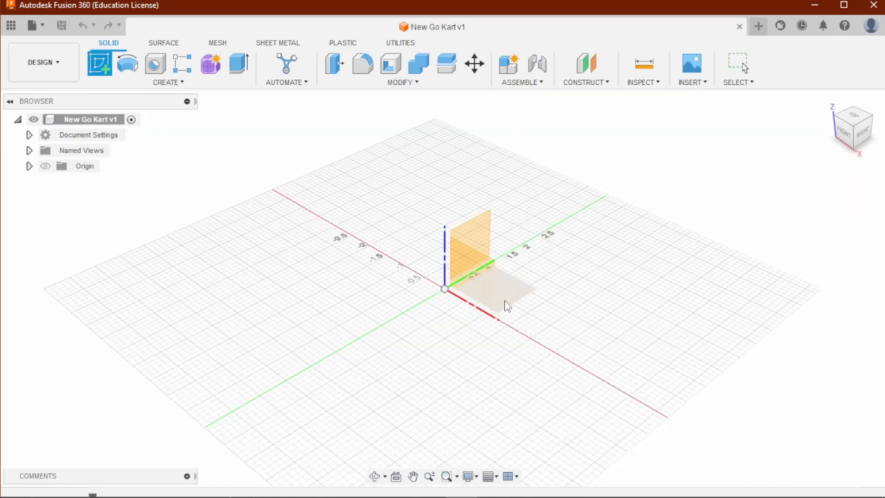
pyautogui.click(528, 297)
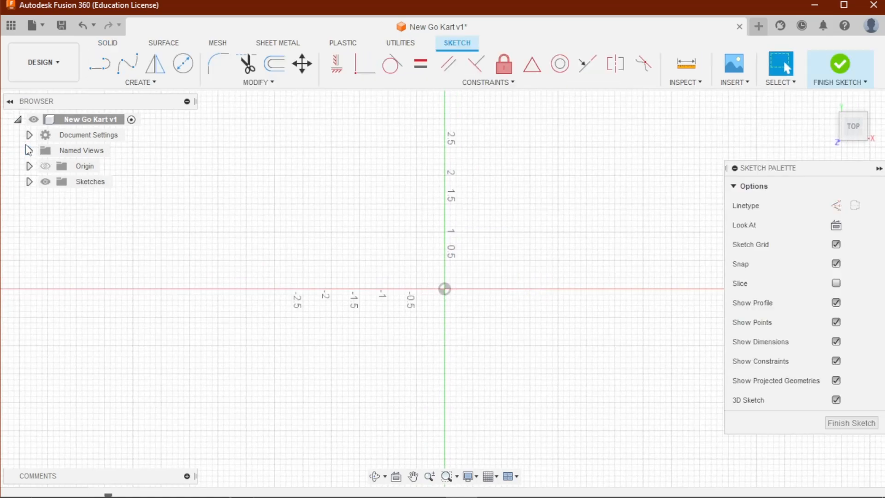
# Check the document's units and look through the available sketch creation and modification tools
pyautogui.click(29, 135)
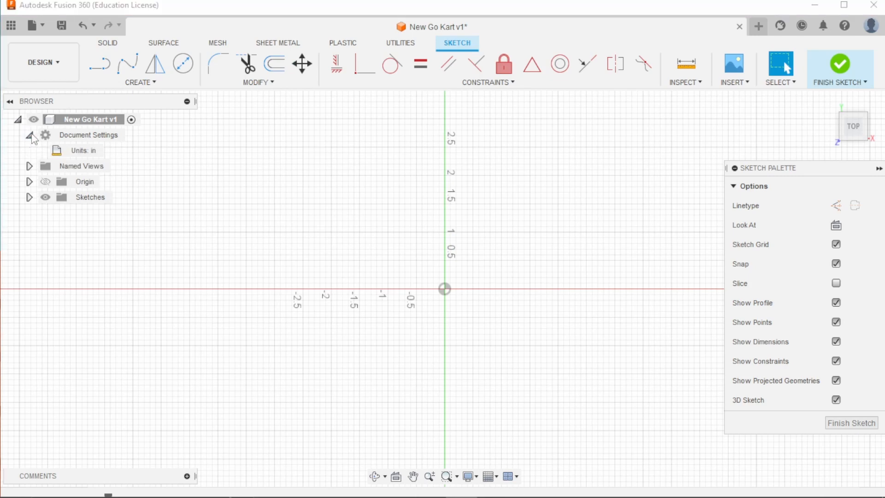
pyautogui.click(30, 135)
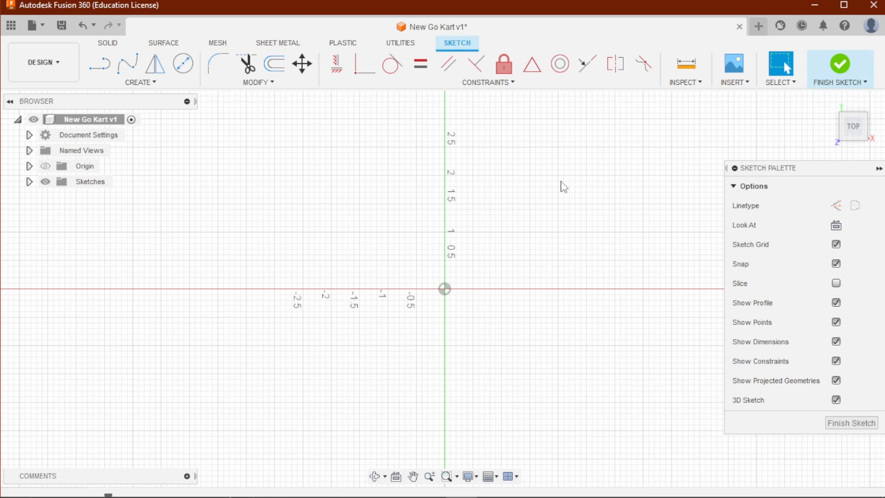
pyautogui.click(147, 82)
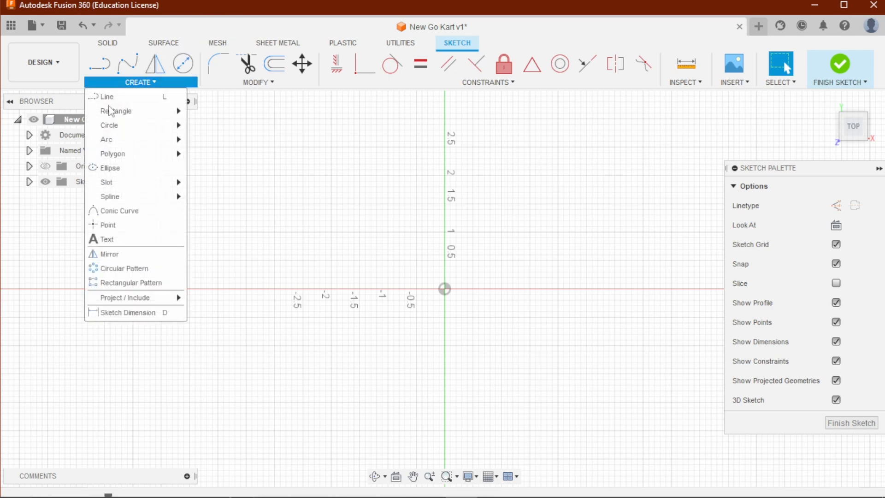
pyautogui.click(258, 82)
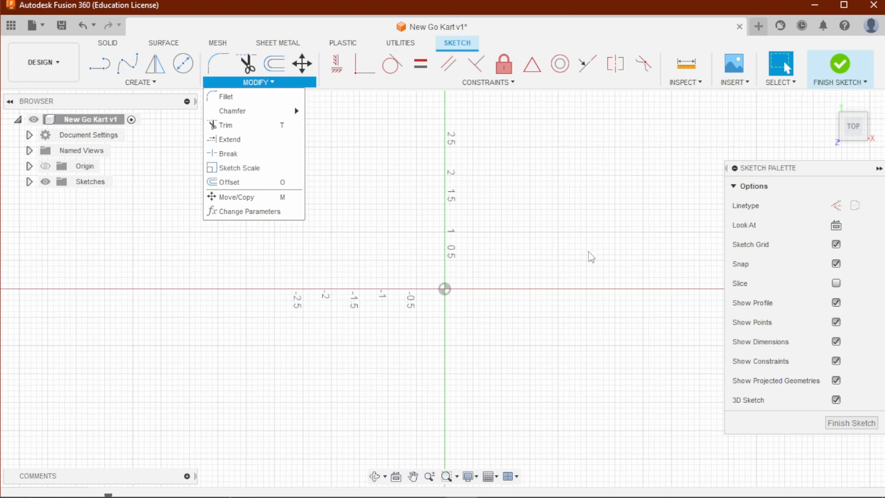
# Begin a center rectangle with its center point on the sketch origin, viewed from the home orientation
pyautogui.click(147, 82)
pyautogui.moveTo(151, 116)
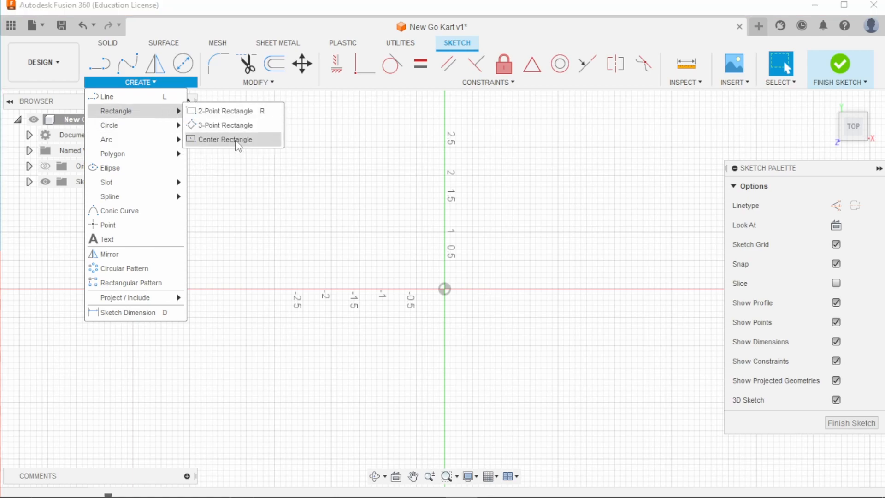
pyautogui.click(238, 144)
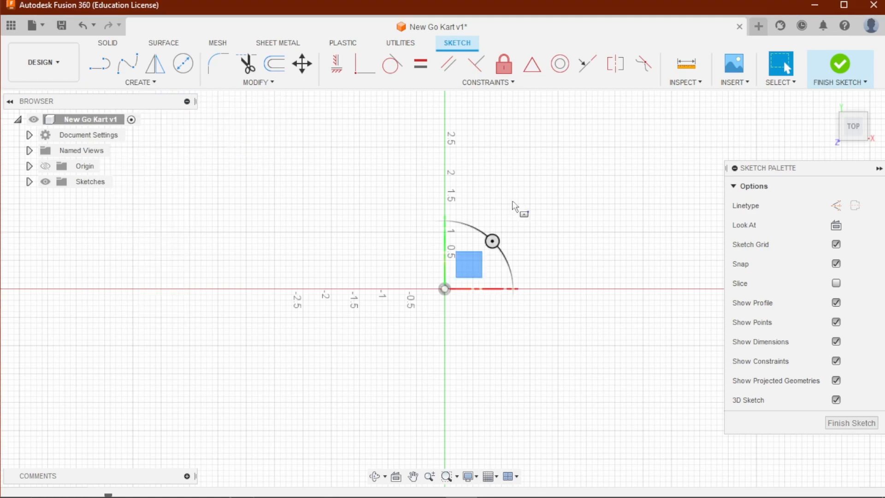
pyautogui.click(866, 139)
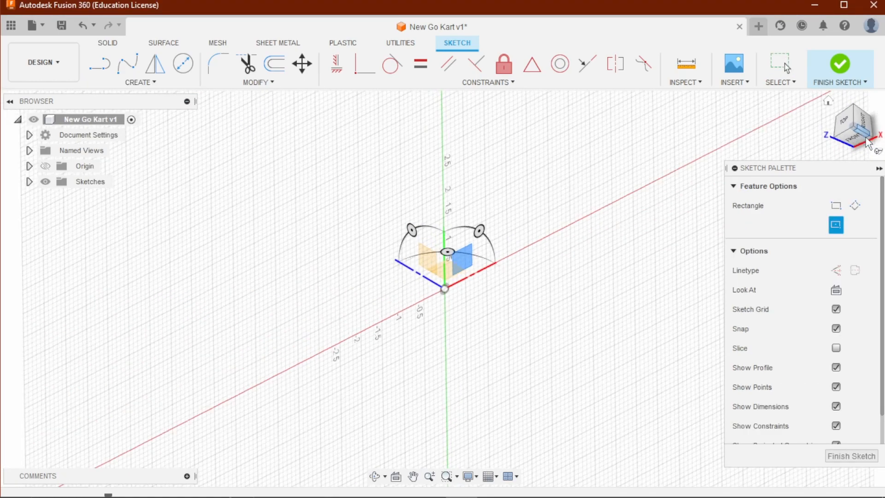
pyautogui.click(828, 102)
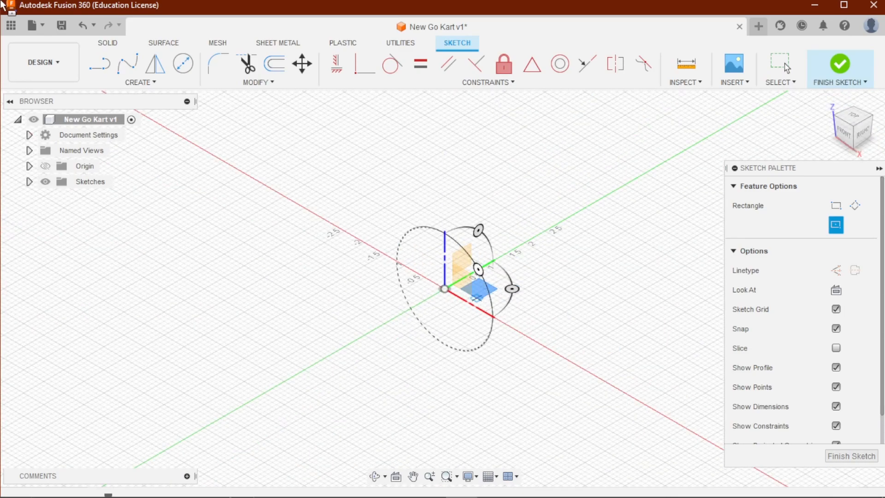
pyautogui.click(444, 289)
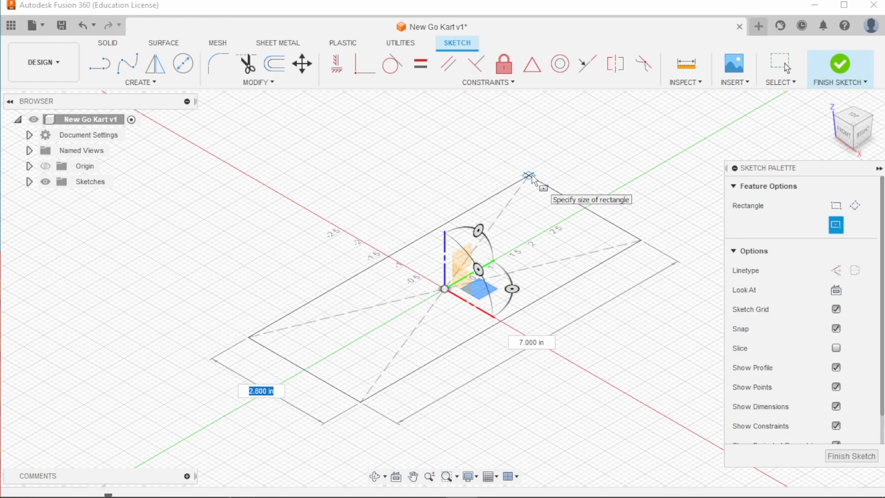
# Set the center rectangle's long side, along the green axis, to 41 in
pyautogui.press('Tab')
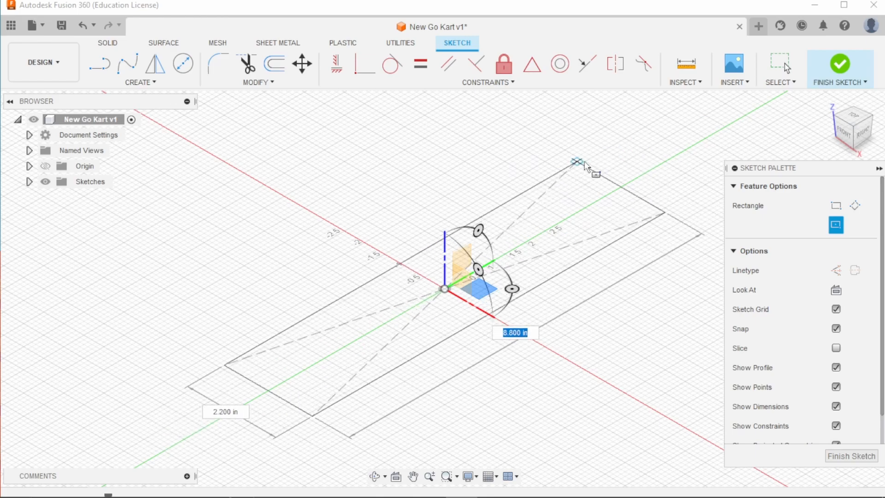
pyautogui.write('4')
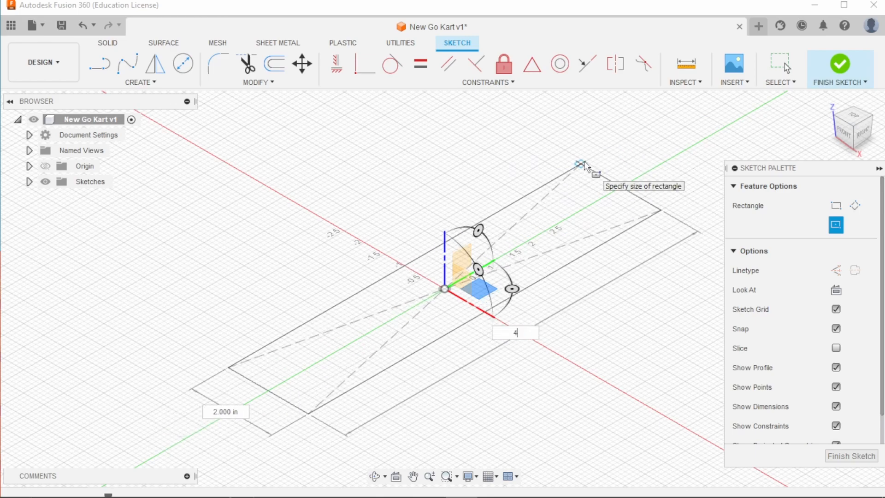
pyautogui.write('1')
pyautogui.press('Tab')
pyautogui.write('in')
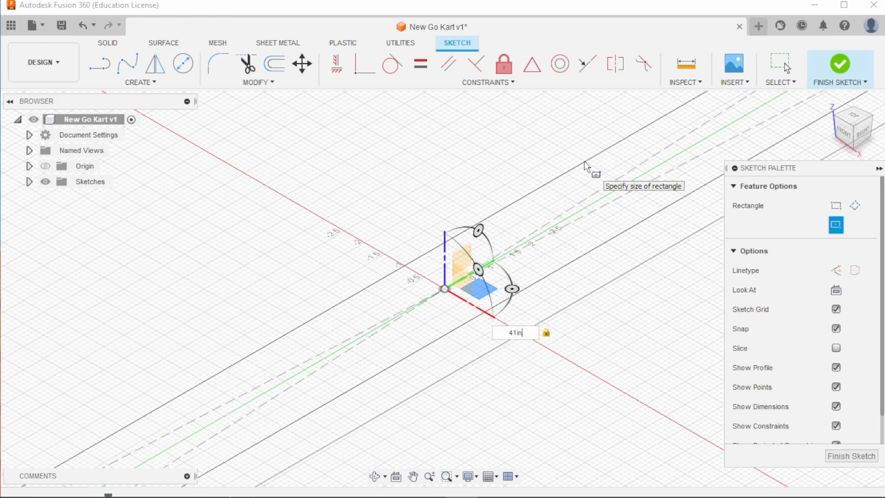
pyautogui.press('BackSpace')
pyautogui.press('BackSpace')
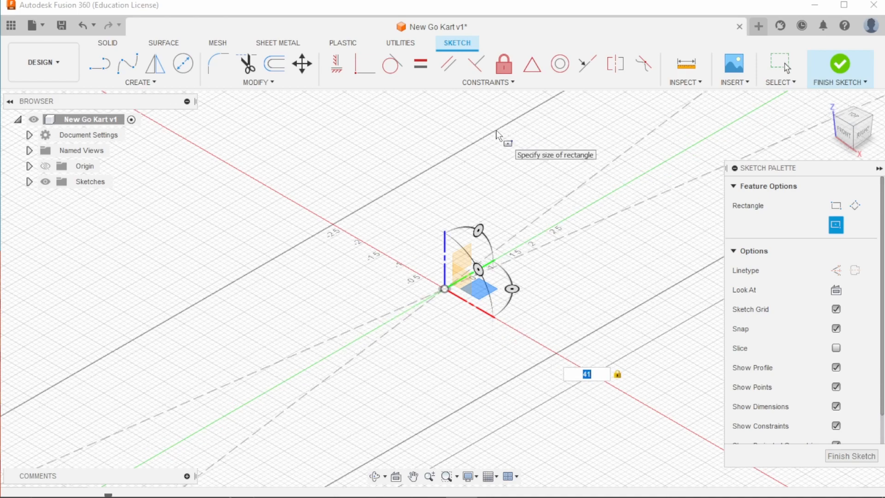
pyautogui.scroll(-2, 500, 147)
pyautogui.scroll(-3, 500, 147)
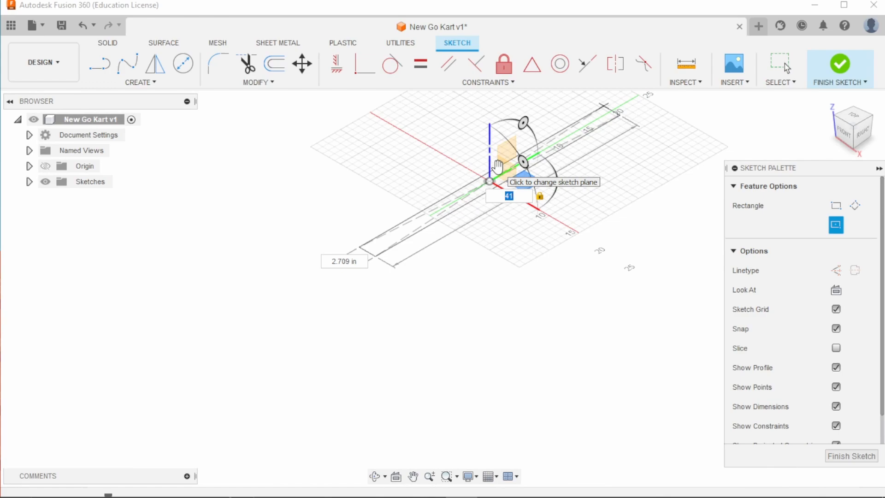
# Set the center rectangle's short side to 20 in and complete the rectangle
pyautogui.press('Tab')
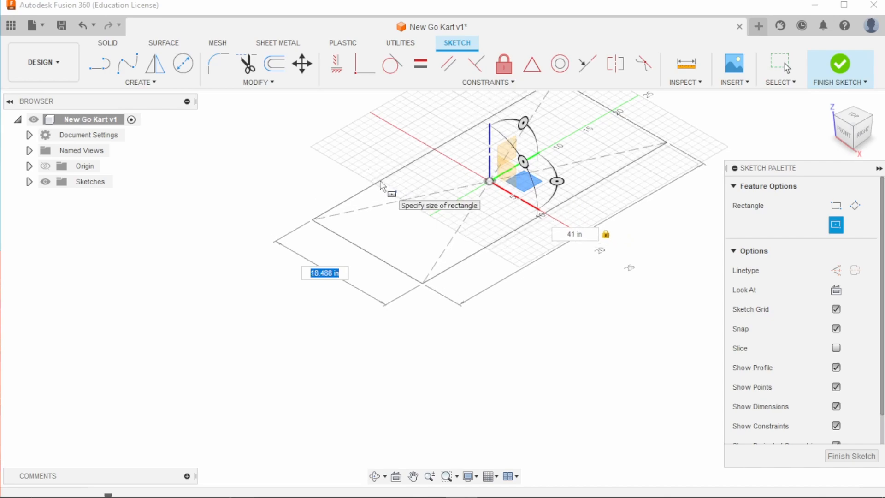
pyautogui.write('22')
pyautogui.press('Tab')
pyautogui.press('BackSpace')
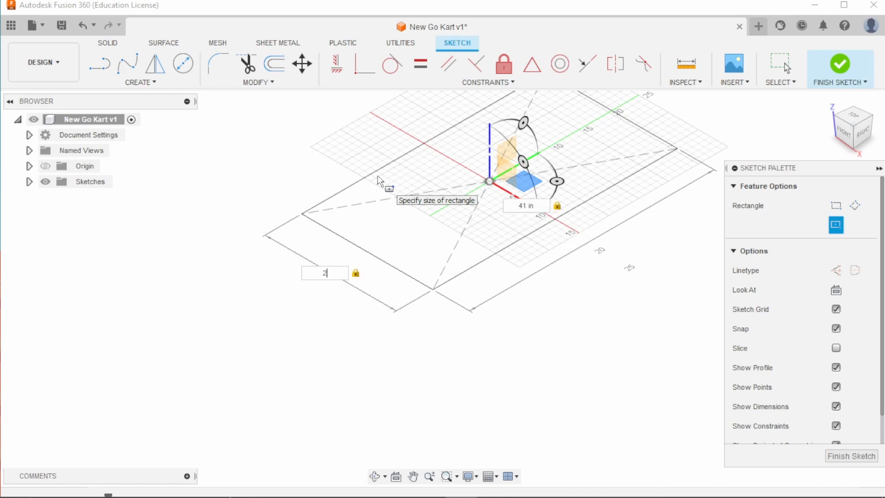
pyautogui.write('0')
pyautogui.press('Return')
pyautogui.press('Escape')
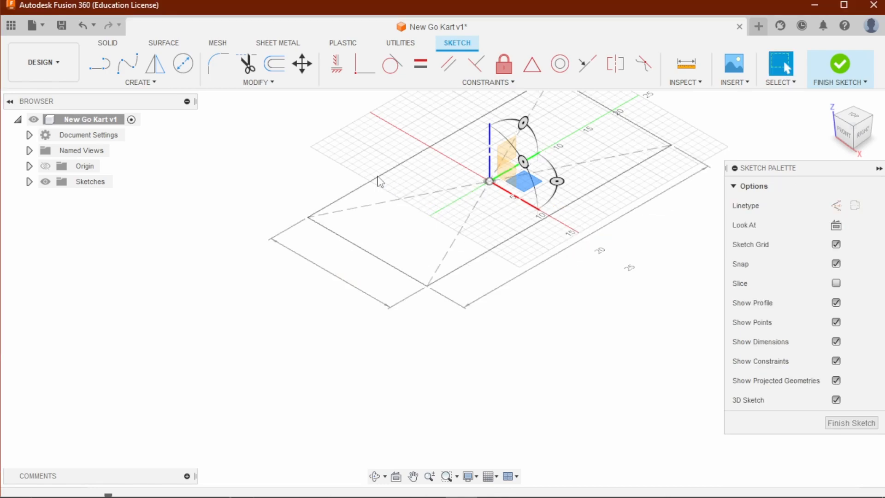
pyautogui.click(378, 177)
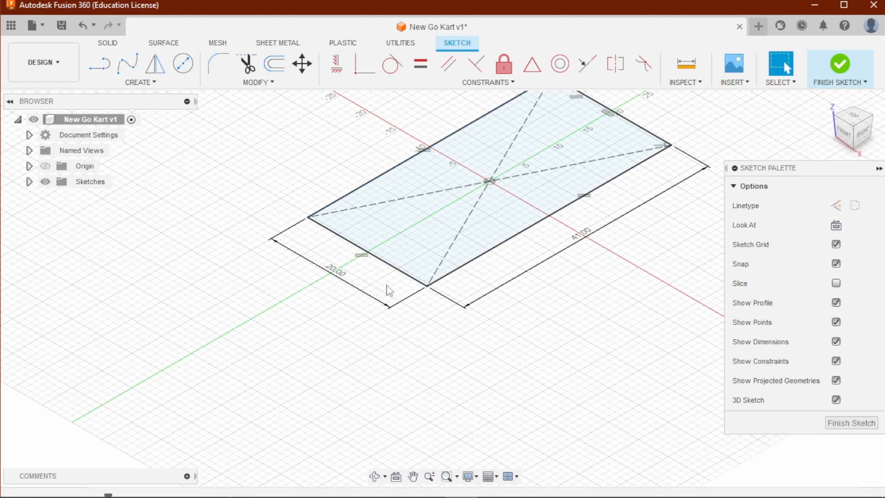
pyautogui.scroll(-3, 386, 285)
pyautogui.scroll(3, 416, 225)
pyautogui.scroll(-3, 415, 225)
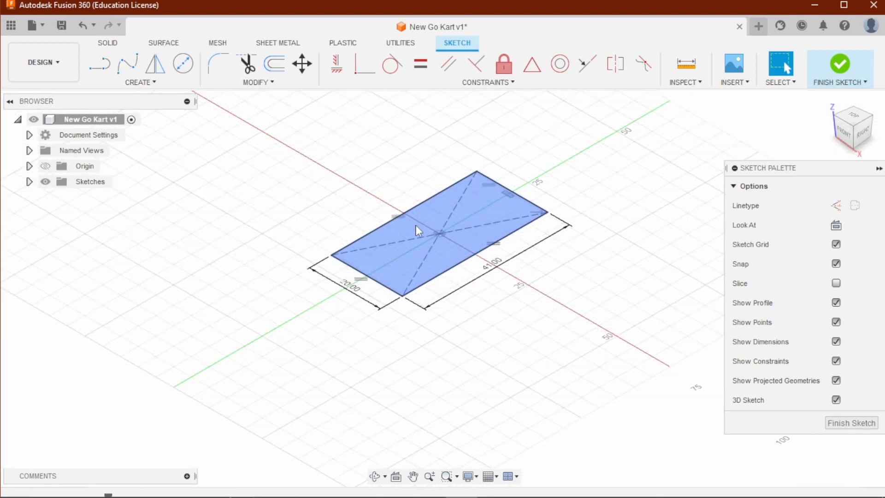
pyautogui.scroll(2, 416, 225)
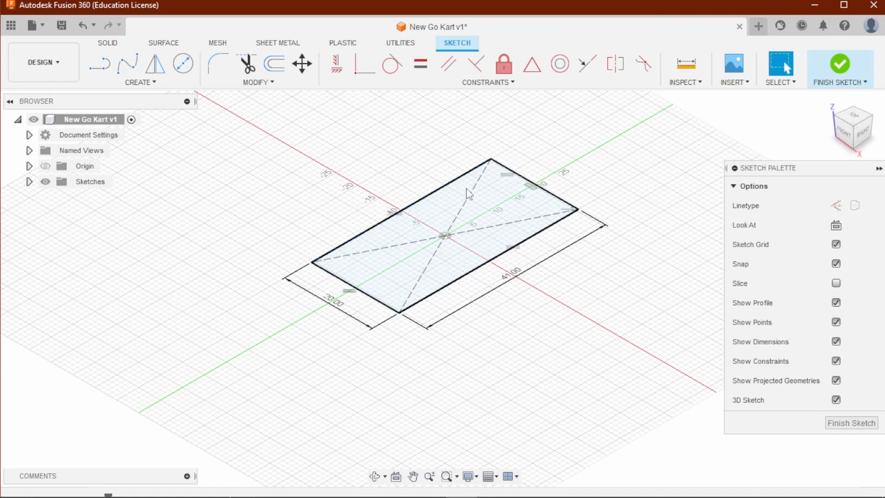
pyautogui.click(473, 189)
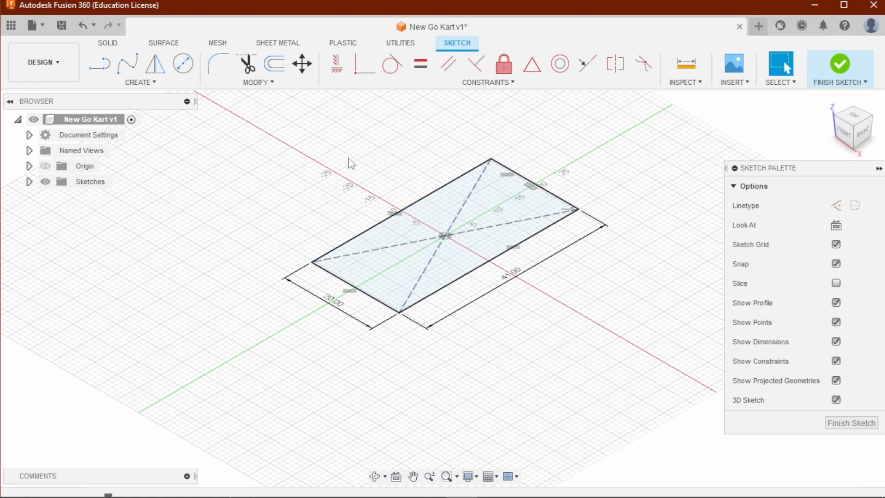
pyautogui.press('Escape')
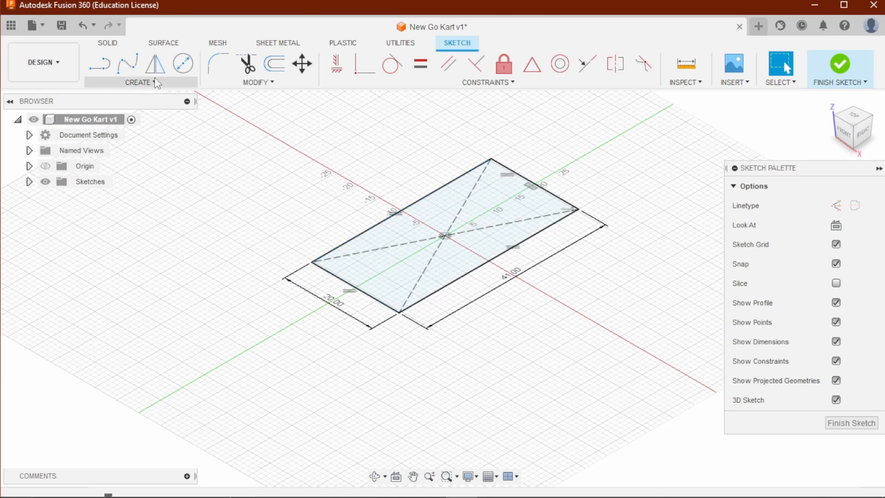
# Set up a Pipe along the whole rectangle outline as a new body with a Square section
pyautogui.moveTo(192, 85)
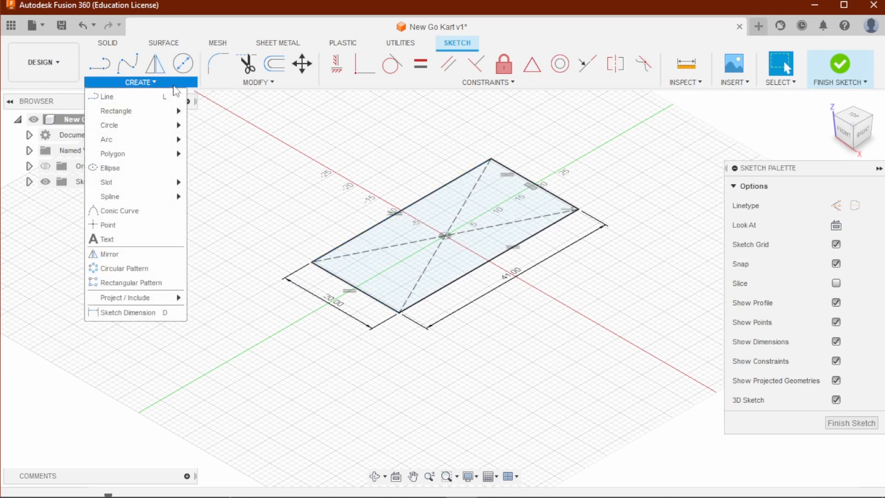
pyautogui.click(106, 42)
pyautogui.click(168, 82)
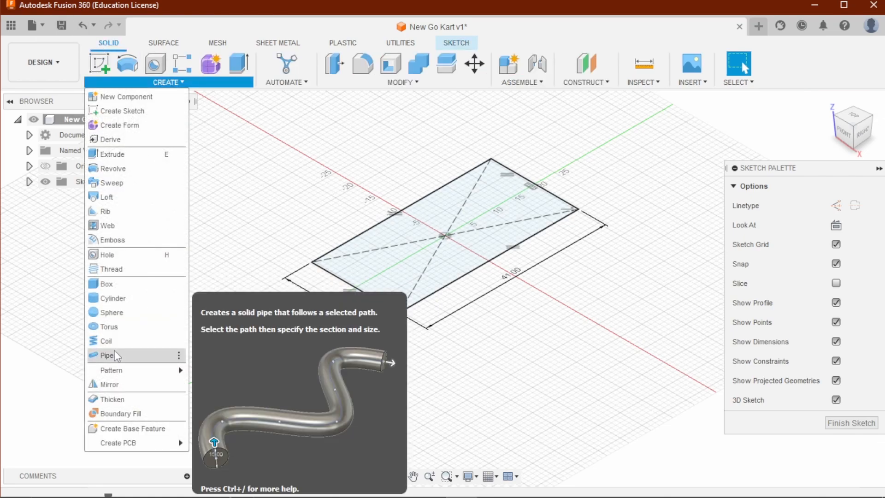
pyautogui.click(107, 355)
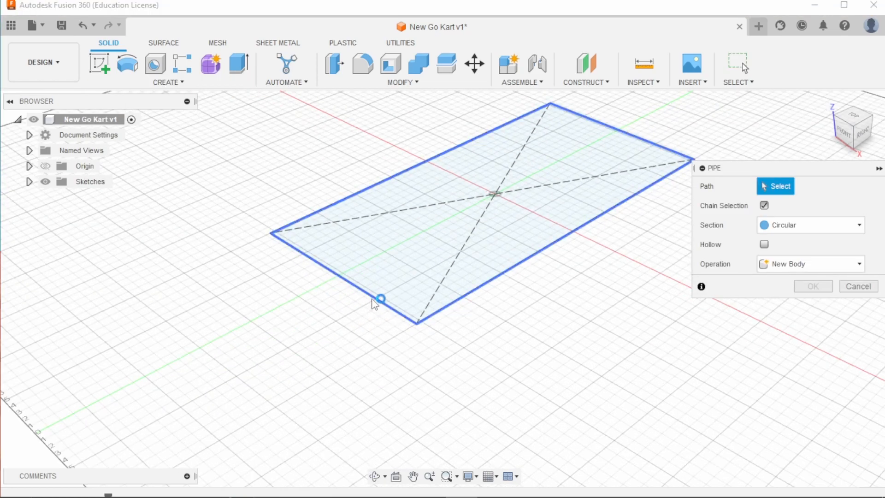
pyautogui.click(317, 254)
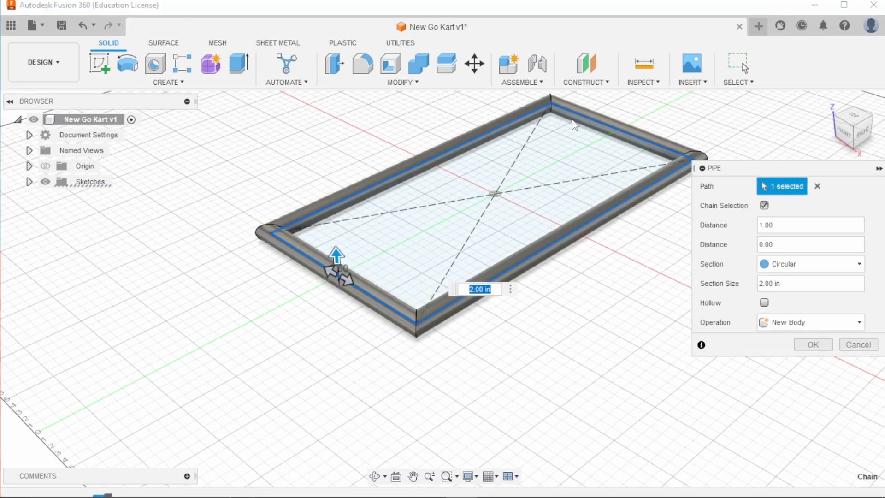
pyautogui.click(846, 264)
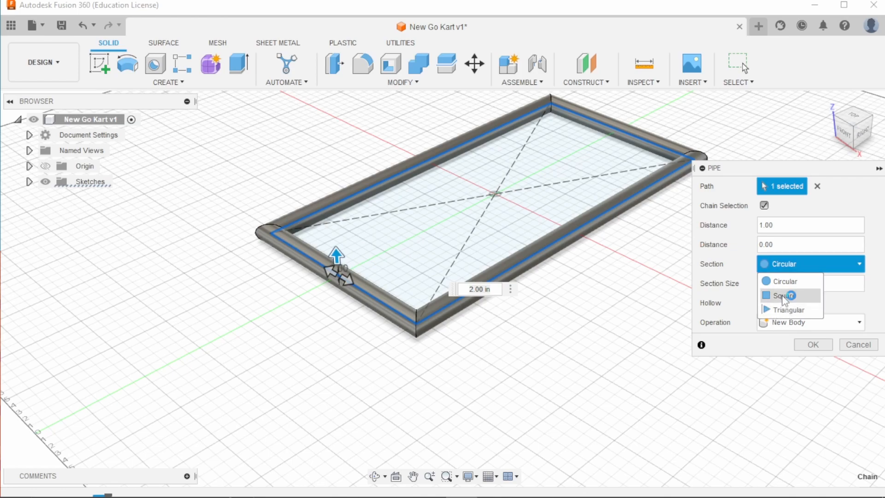
pyautogui.click(784, 296)
# Set the section size of the square pipe to 1 in
pyautogui.scroll(-3, 441, 334)
pyautogui.scroll(3, 433, 318)
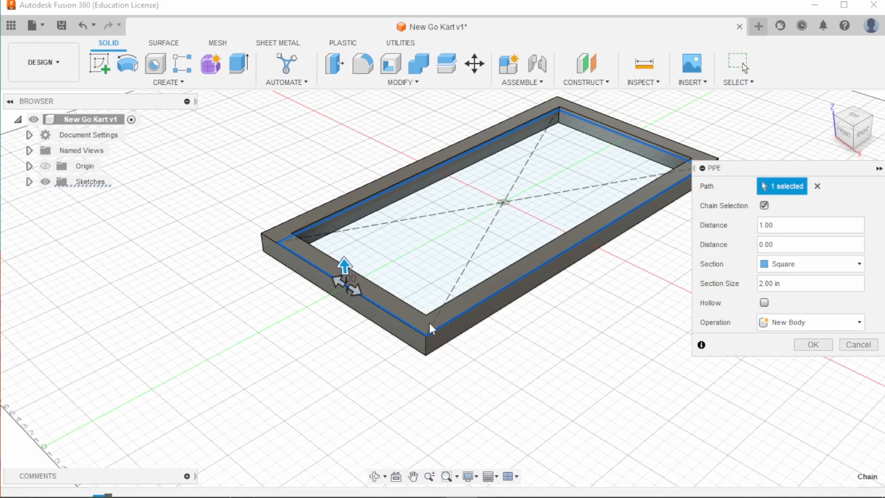
pyautogui.scroll(-2, 451, 228)
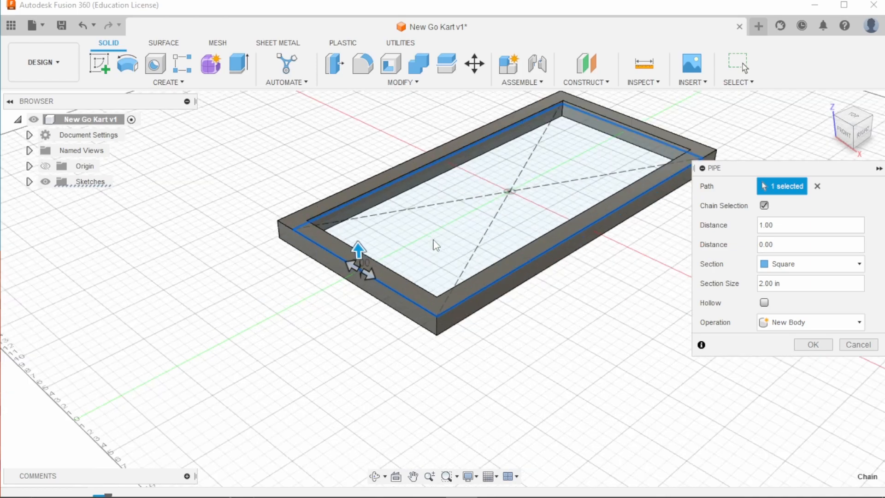
pyautogui.scroll(-1, 440, 249)
pyautogui.scroll(2, 537, 244)
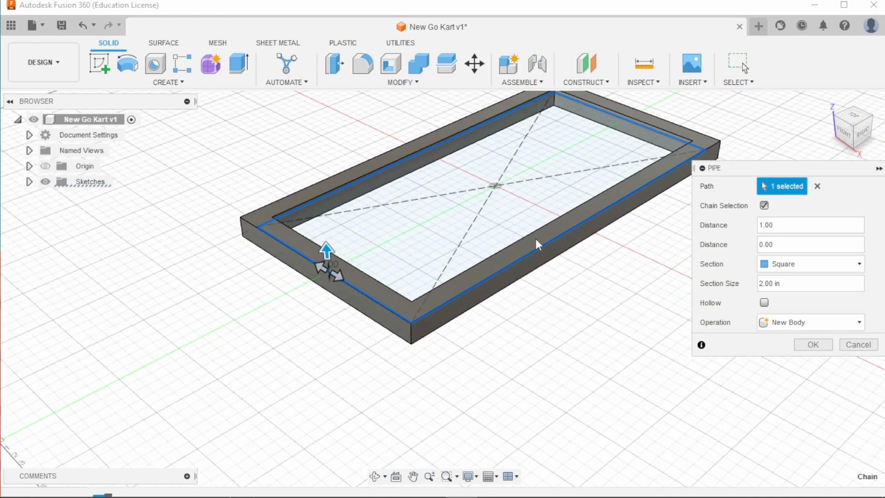
pyautogui.moveTo(443, 289)
pyautogui.keyDown('shift'); pyautogui.mouseDown(button='middle')
pyautogui.moveTo(442, 318)
pyautogui.moveTo(443, 289)
pyautogui.mouseUp(button='middle'); pyautogui.keyUp('shift')
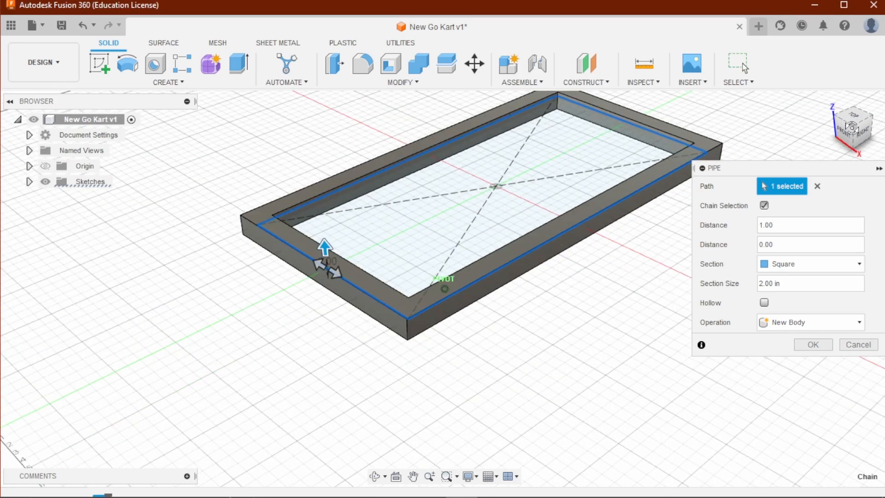
pyautogui.moveTo(852, 128); pyautogui.dragTo(854, 133)
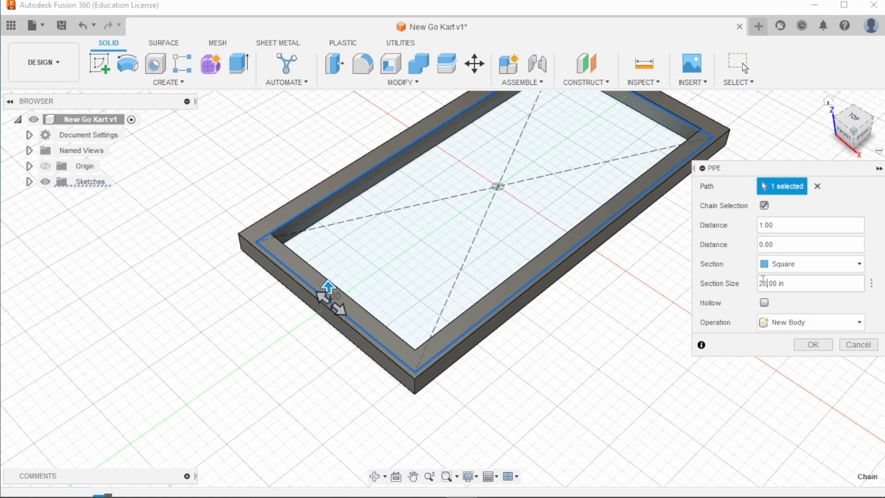
pyautogui.write('1')
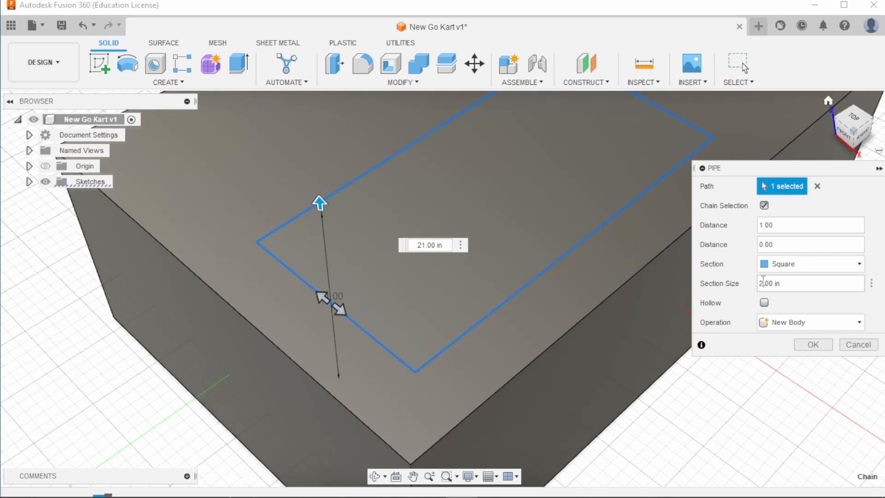
pyautogui.press('BackSpace')
pyautogui.press('BackSpace')
pyautogui.write('1')
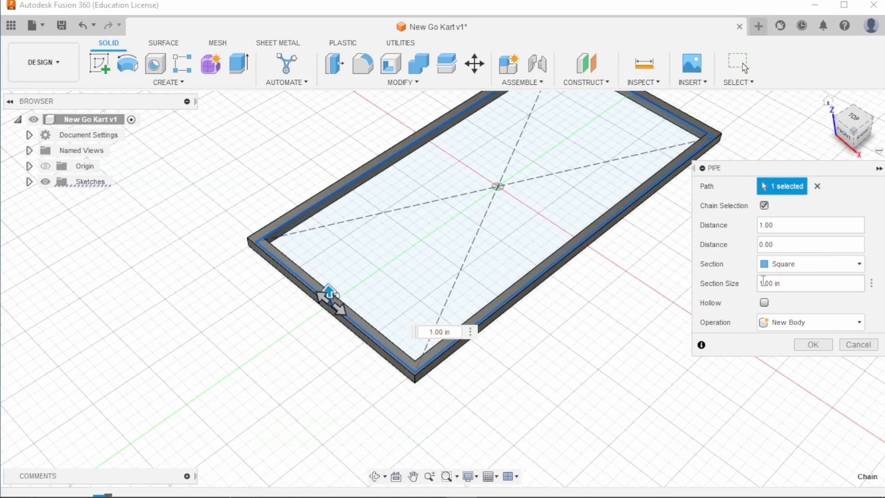
# Make the square pipe hollow with a 0.25 in section thickness and create it as a new body
pyautogui.moveTo(854, 132); pyautogui.dragTo(884, 83)
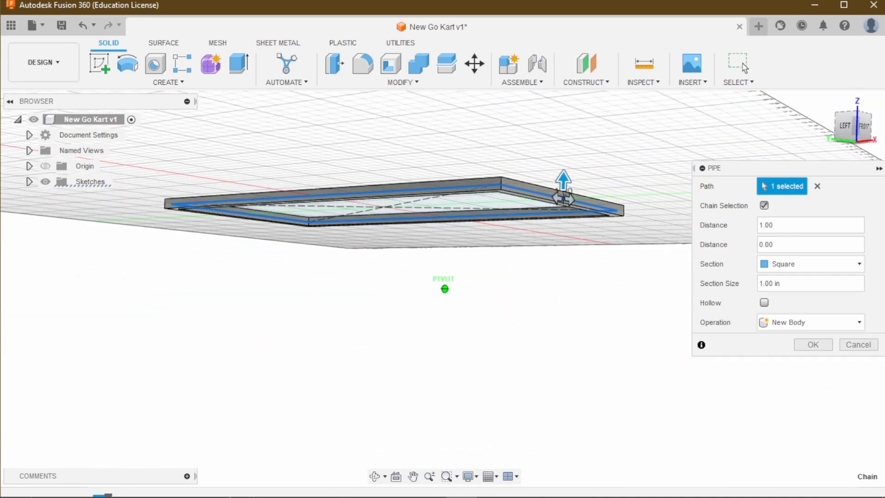
pyautogui.scroll(-2, 493, 181)
pyautogui.scroll(5, 501, 182)
pyautogui.scroll(3, 506, 177)
pyautogui.scroll(-3, 526, 172)
pyautogui.click(860, 129)
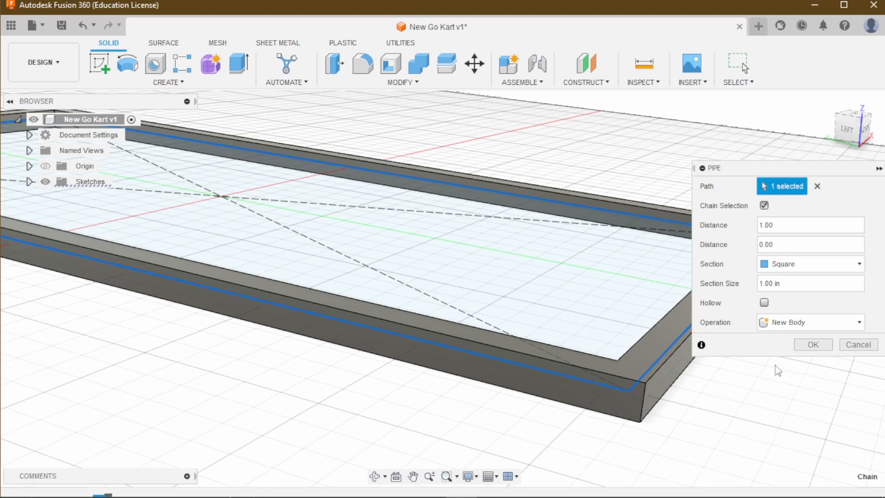
pyautogui.click(765, 303)
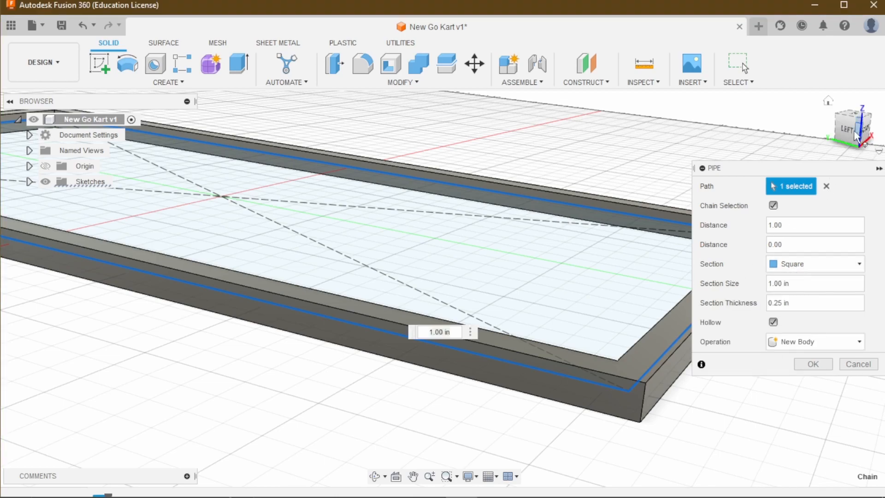
pyautogui.click(866, 129)
pyautogui.moveTo(853, 134); pyautogui.dragTo(842, 179)
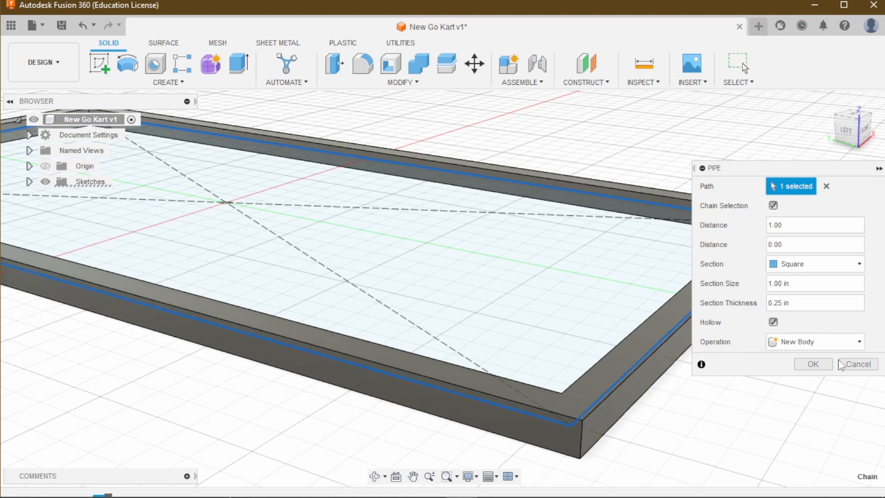
pyautogui.press('Return')
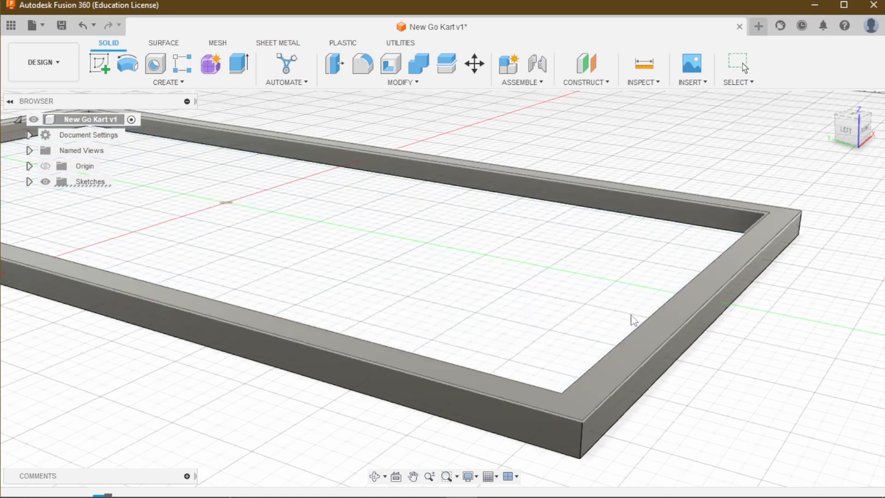
# Start a new sketch on the vertical origin plane that runs along the frame's long direction
pyautogui.scroll(-6, 681, 320)
pyautogui.scroll(3, 519, 292)
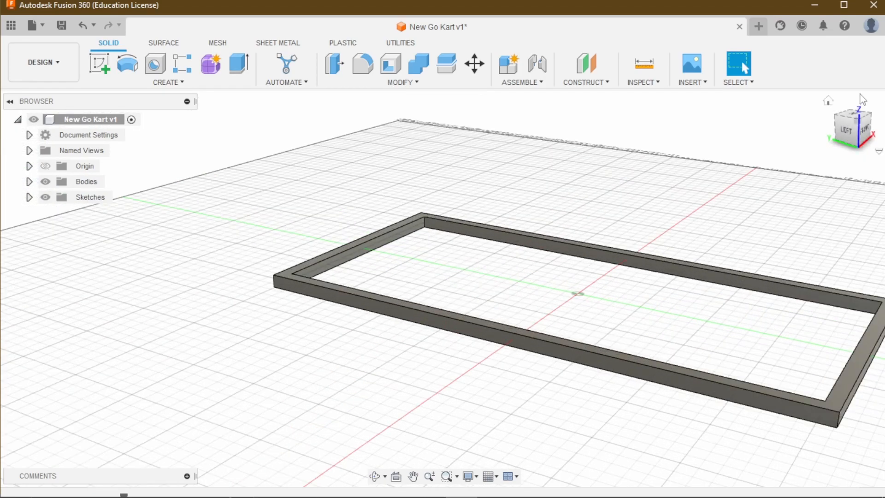
pyautogui.moveTo(861, 122); pyautogui.dragTo(844, 127)
pyautogui.scroll(-3, 615, 193)
pyautogui.scroll(2, 763, 335)
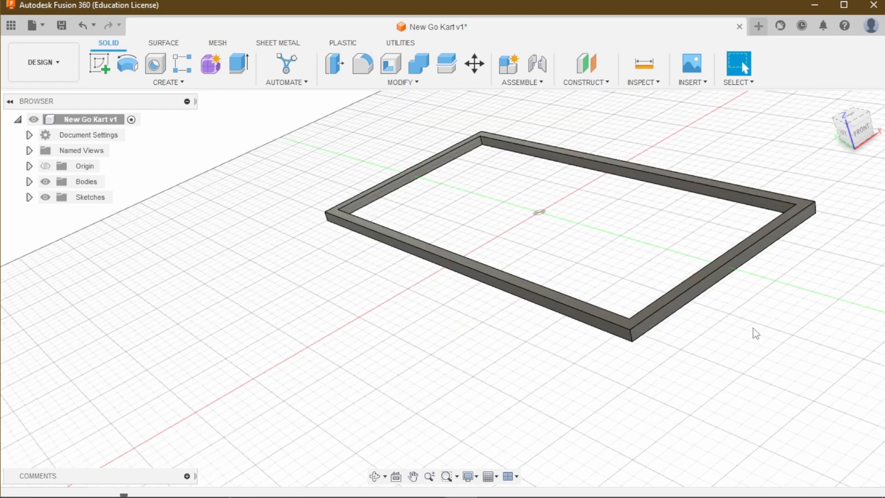
pyautogui.click(828, 101)
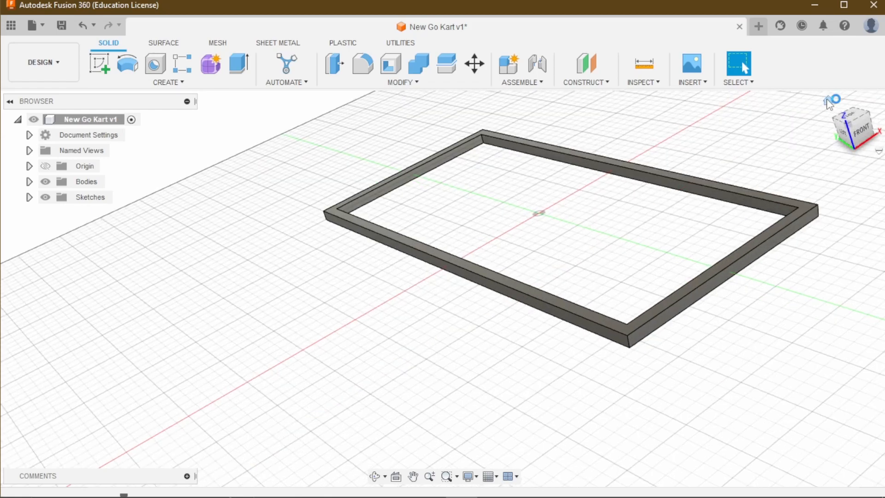
pyautogui.moveTo(848, 121); pyautogui.dragTo(846, 112)
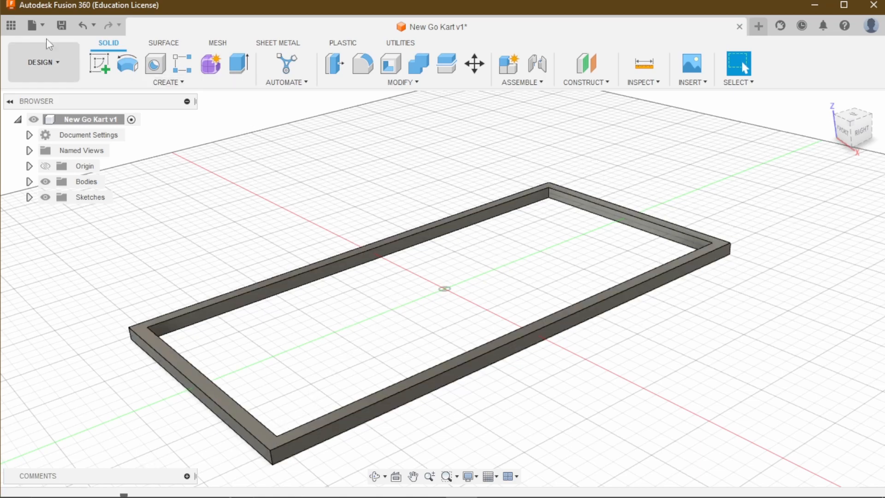
pyautogui.click(95, 67)
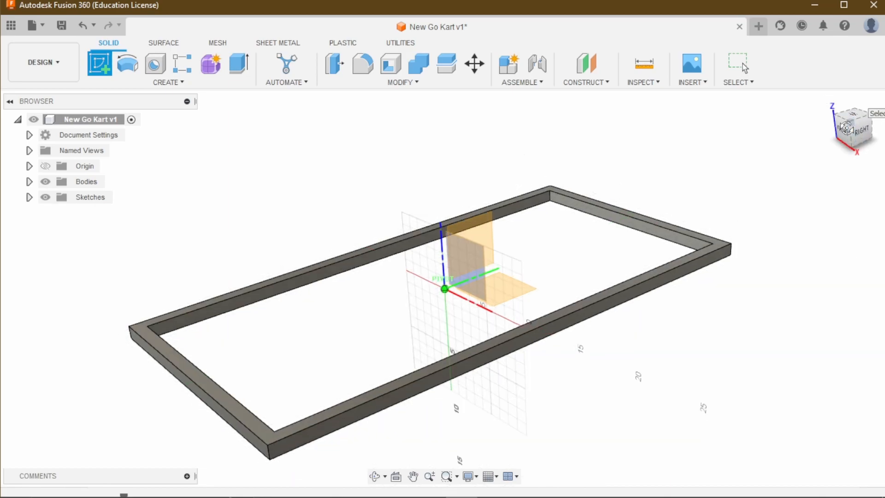
pyautogui.click(490, 240)
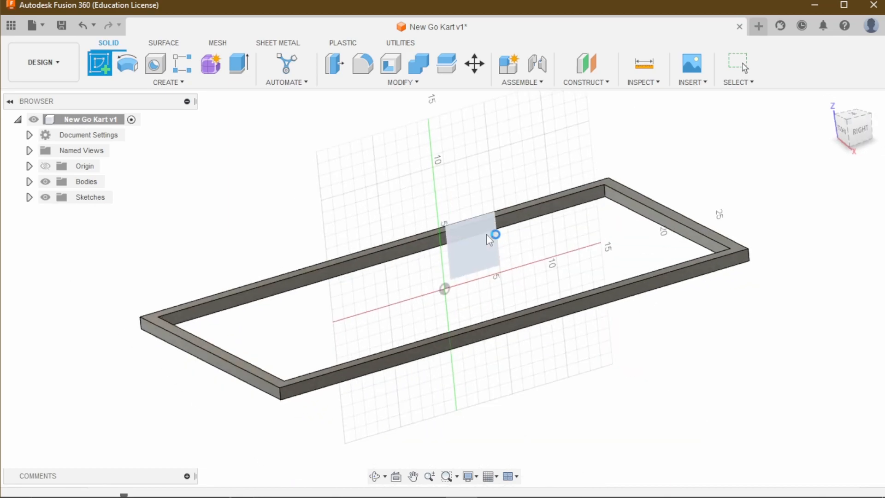
pyautogui.click(855, 125)
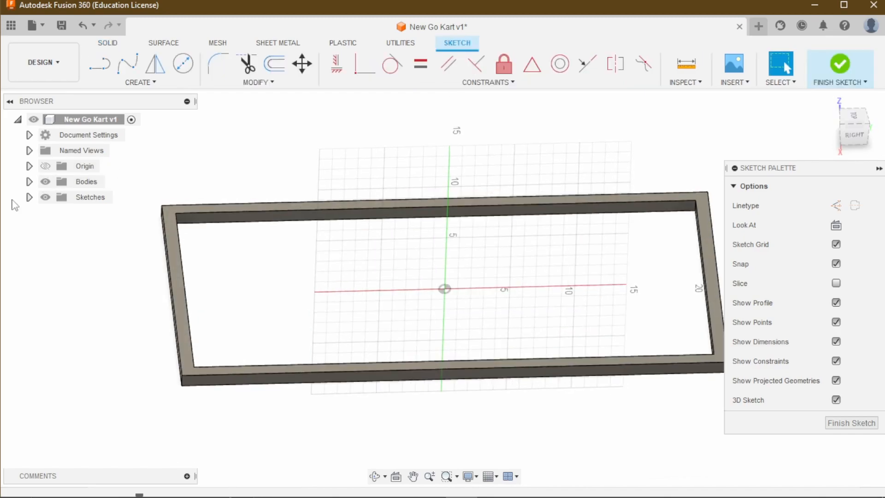
# Hide Body1 and show Sketch1 so the rectangle outline can serve as a reference for the new sketch
pyautogui.click(29, 182)
pyautogui.click(56, 198)
pyautogui.click(29, 212)
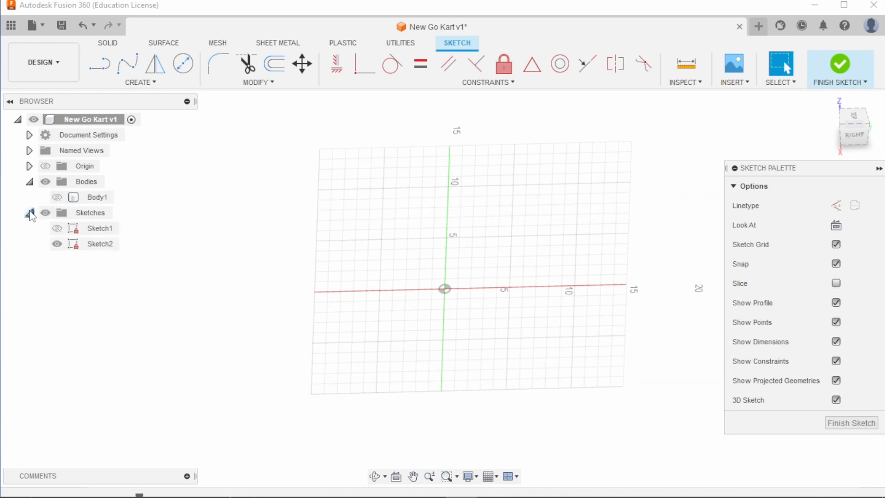
pyautogui.click(57, 228)
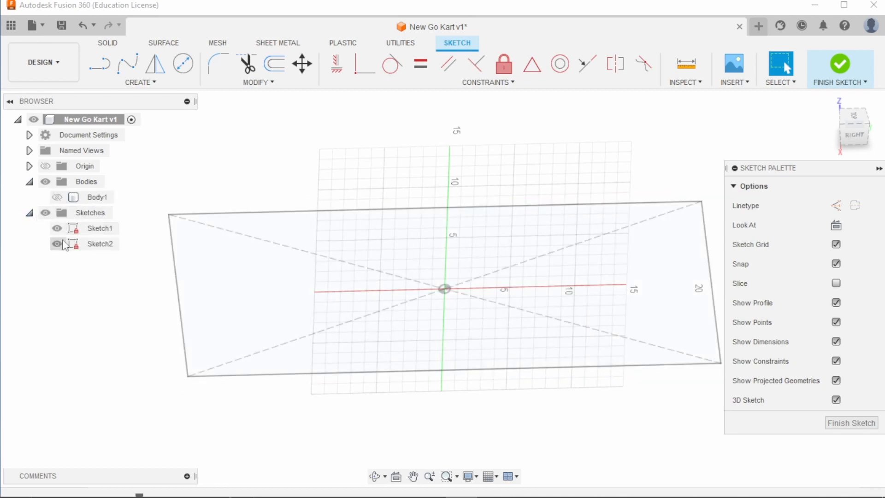
pyautogui.click(57, 245)
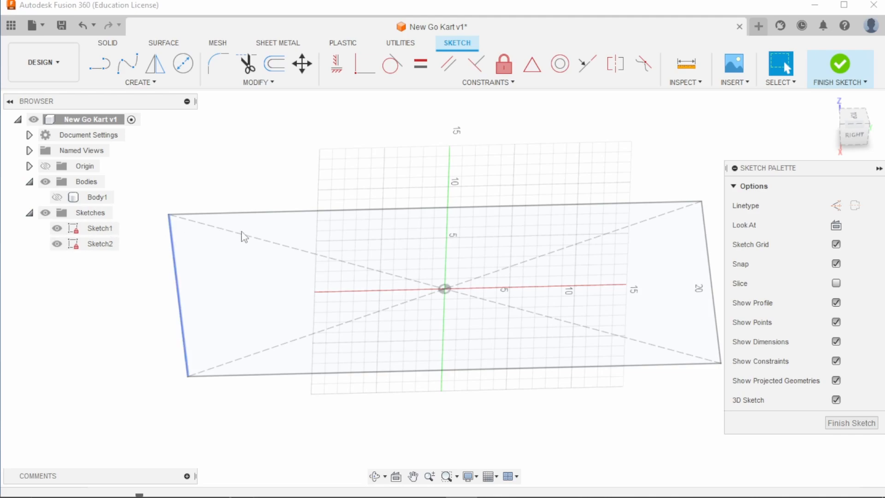
# Draw an 18 in vertical line upward from the rectangle's near corner at the 20 in end of the horizontal axis
pyautogui.click(99, 64)
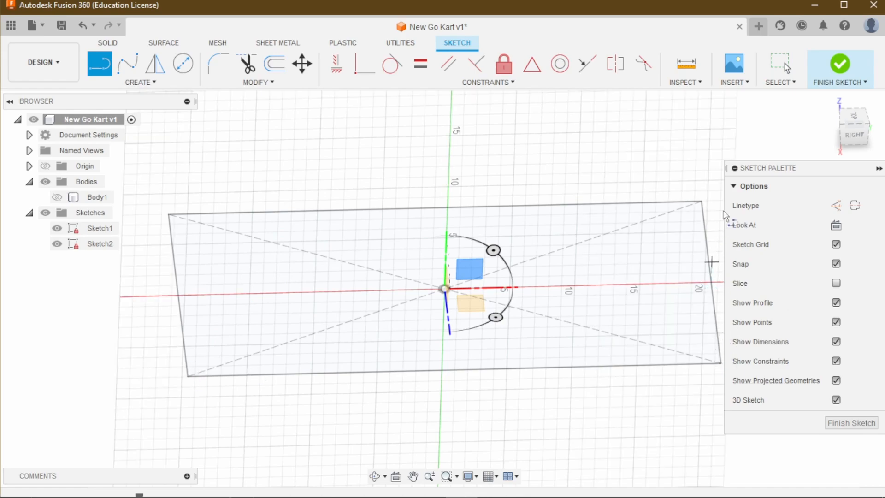
pyautogui.click(856, 137)
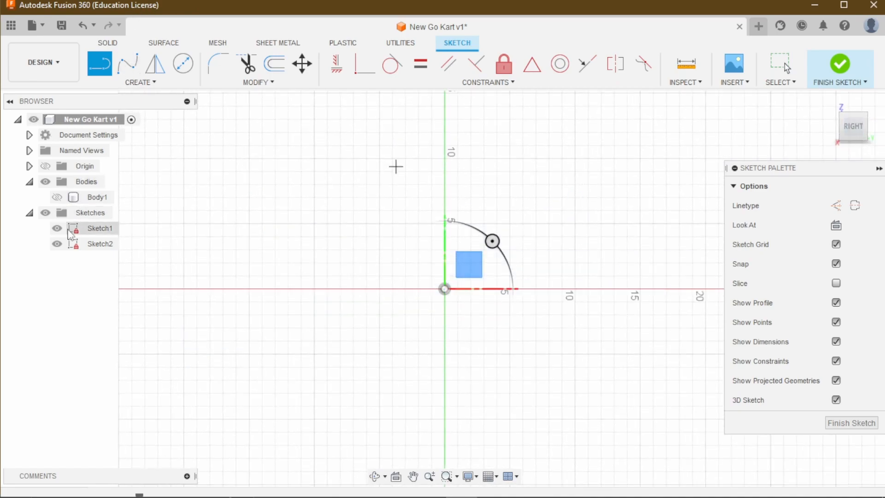
pyautogui.scroll(-3, 343, 293)
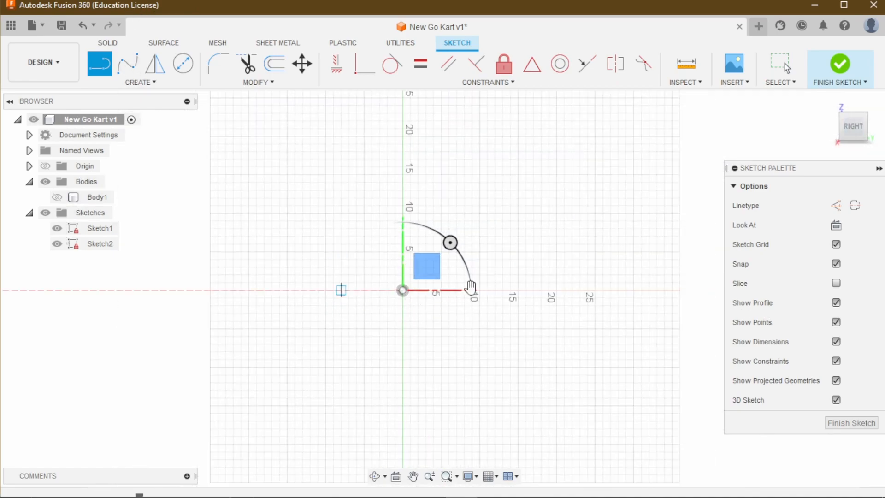
pyautogui.scroll(4, 530, 290)
pyautogui.moveTo(861, 125); pyautogui.dragTo(859, 141)
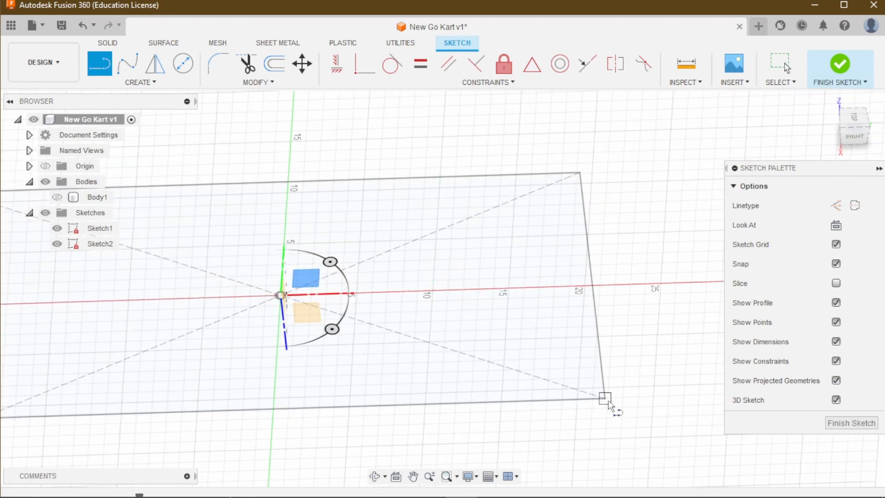
pyautogui.click(605, 398)
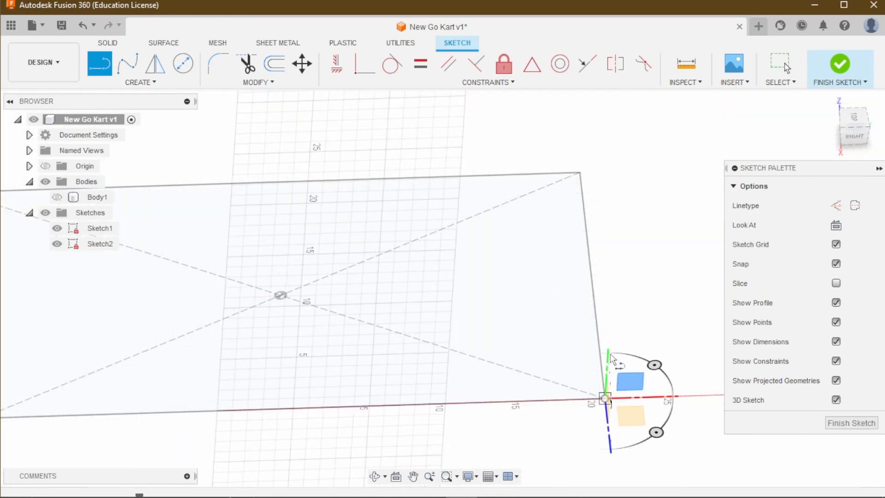
pyautogui.click(854, 138)
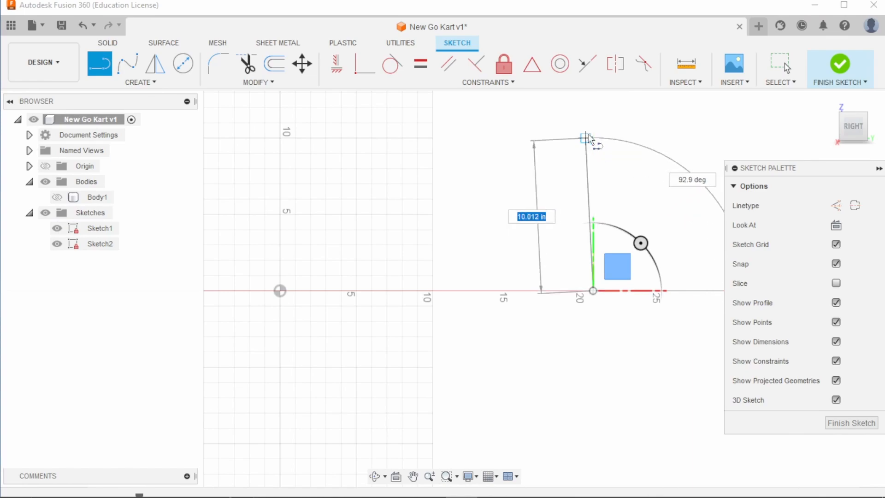
pyautogui.scroll(-2, 590, 138)
pyautogui.scroll(-2, 593, 138)
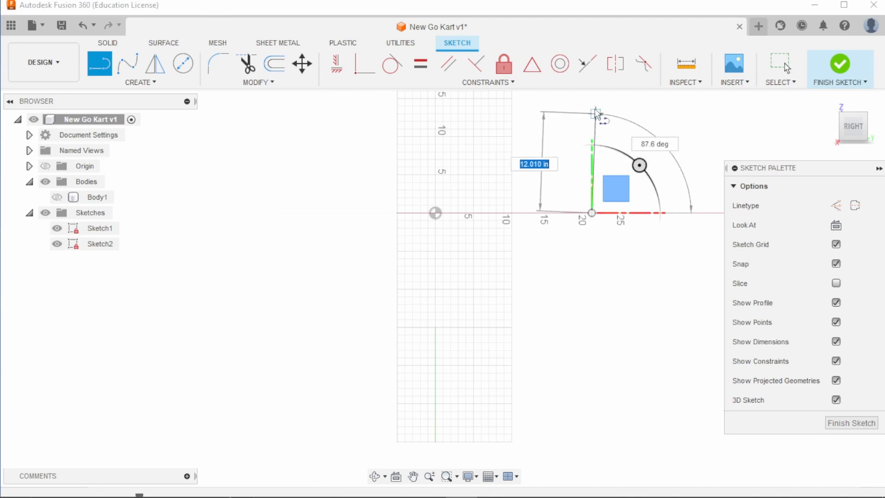
pyautogui.moveTo(853, 129); pyautogui.dragTo(856, 152)
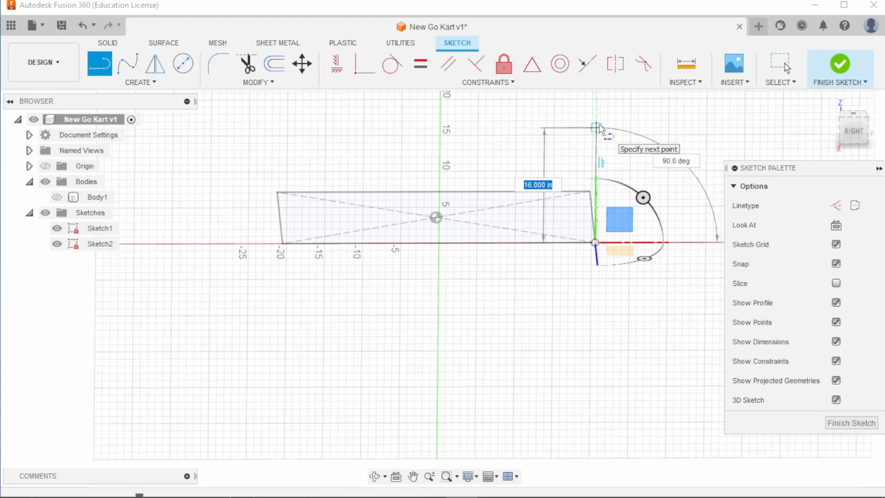
pyautogui.write('8')
pyautogui.press('Return')
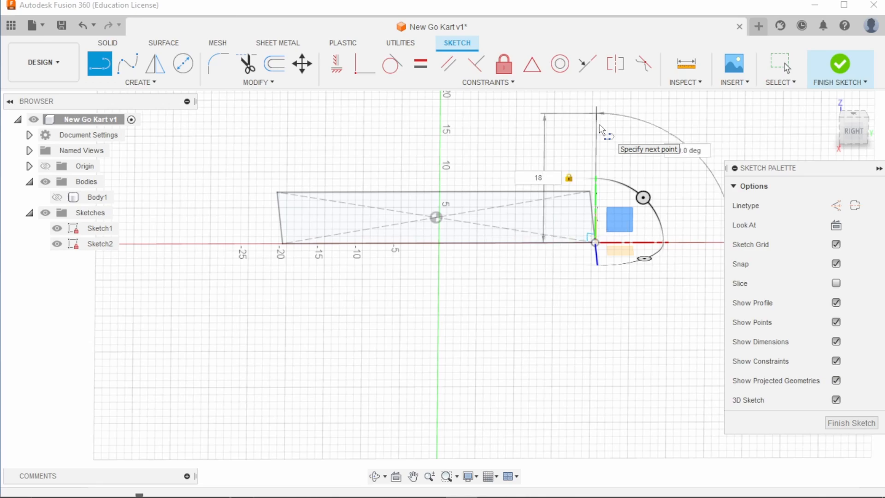
pyautogui.press('Escape')
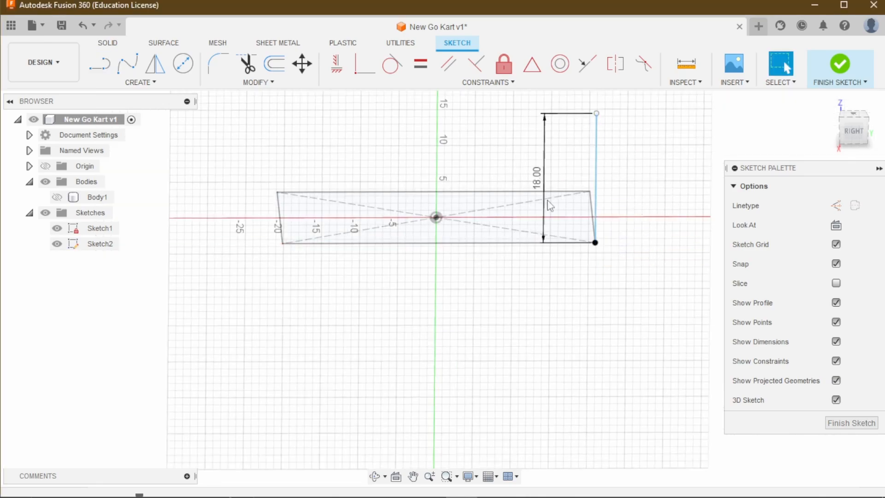
# Draw a sloping line from the top of the 18 in line down to the opposite corner of the rectangle's near long side
pyautogui.click(99, 63)
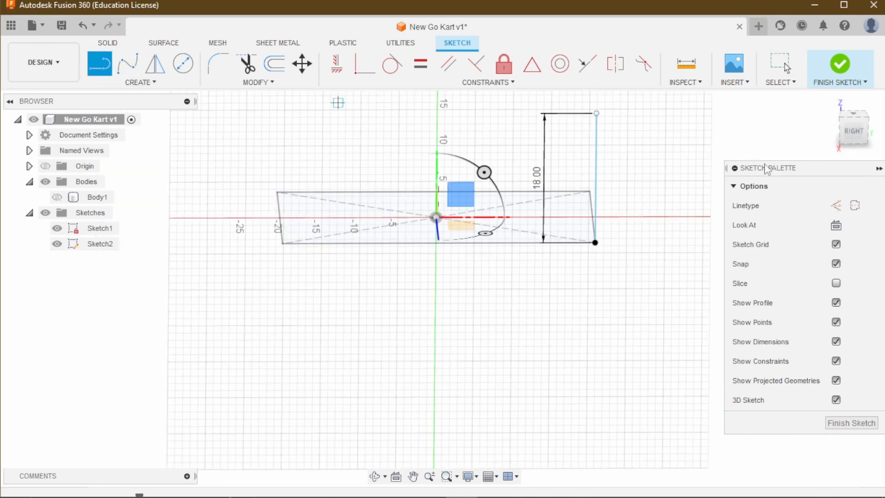
pyautogui.click(596, 113)
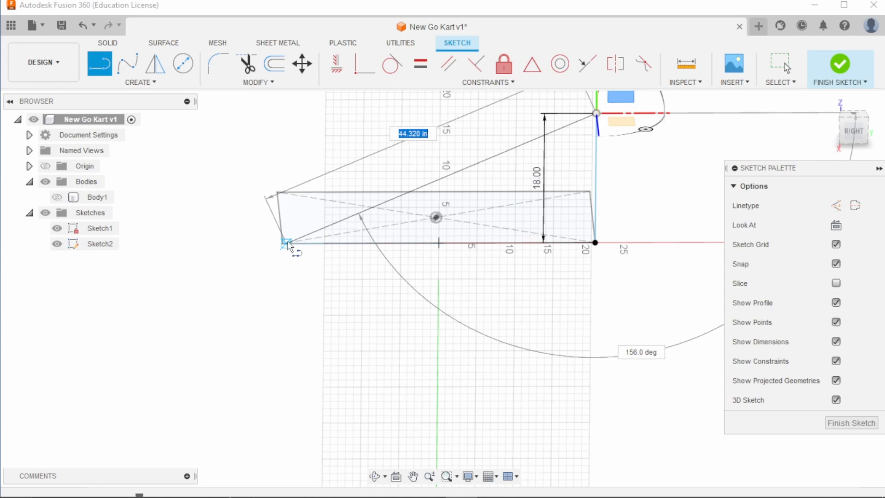
pyautogui.click(285, 243)
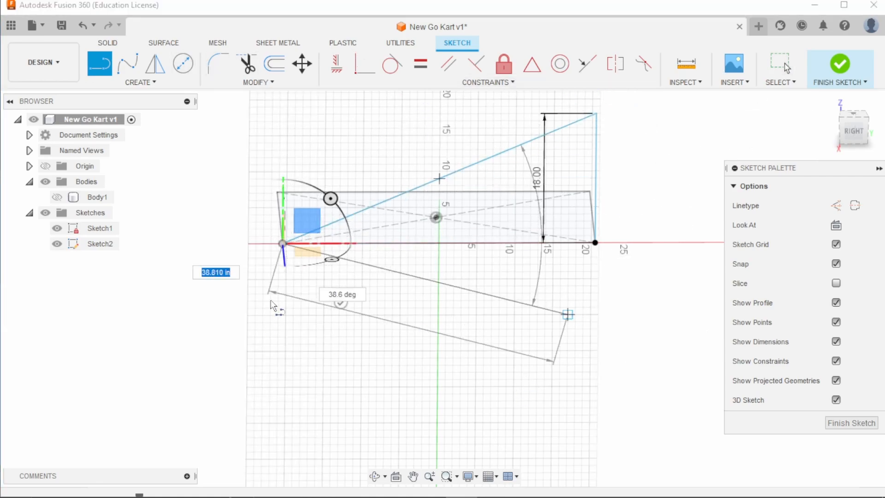
# Set the height dimension of the triangular side's vertical line to 16 in
pyautogui.press('Escape')
pyautogui.press('Escape')
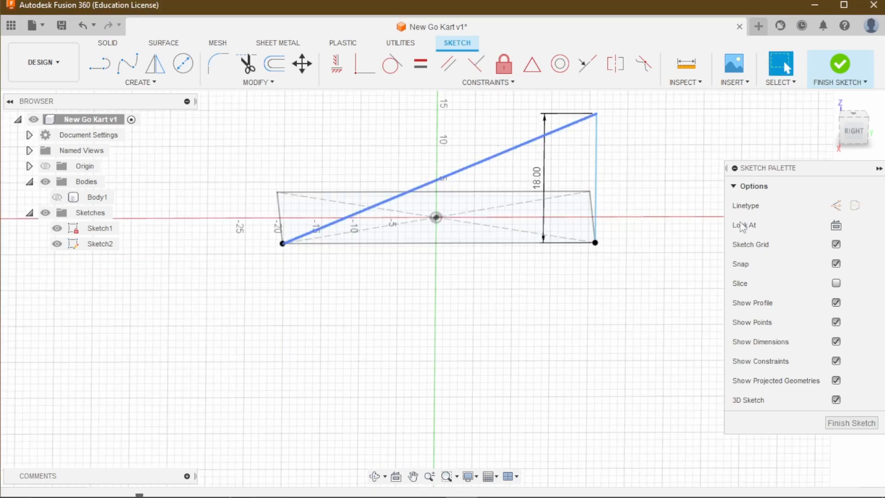
pyautogui.moveTo(861, 129)
pyautogui.mouseDown()
pyautogui.moveTo(845, 150)
pyautogui.moveTo(851, 159)
pyautogui.moveTo(825, 133)
pyautogui.mouseUp()
pyautogui.moveTo(862, 128)
pyautogui.mouseDown()
pyautogui.moveTo(858, 138)
pyautogui.moveTo(854, 123)
pyautogui.mouseUp()
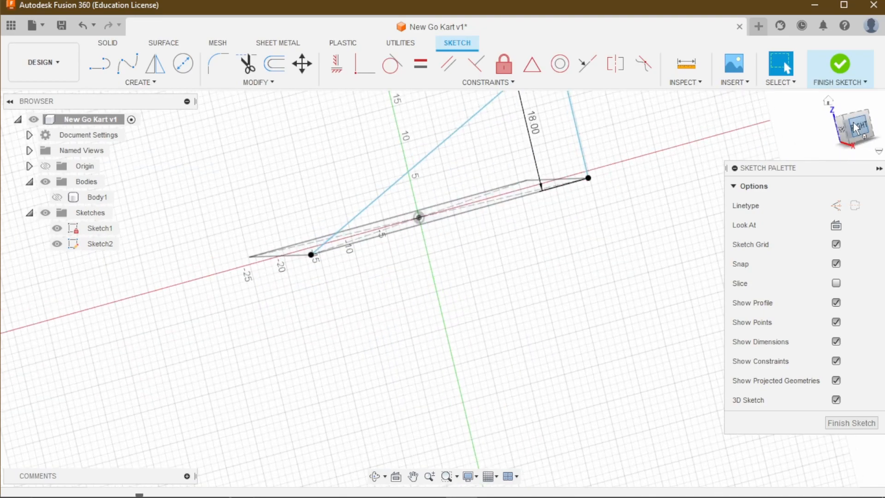
pyautogui.click(828, 101)
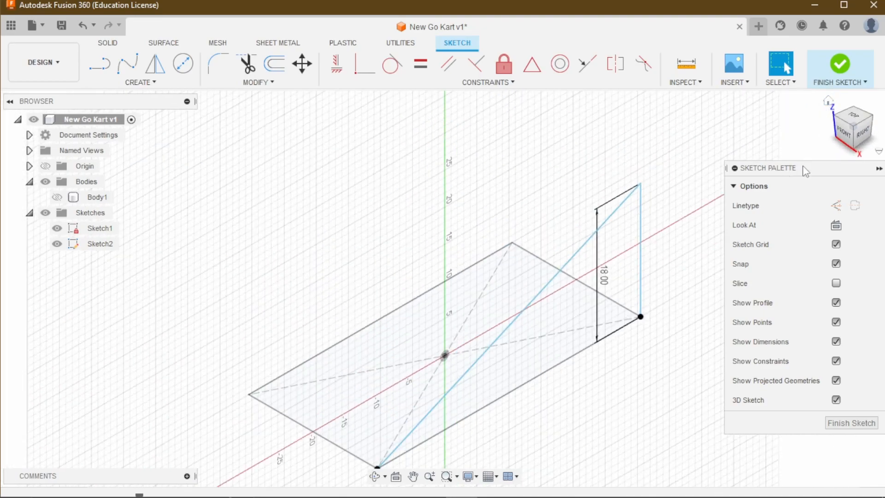
pyautogui.moveTo(856, 134)
pyautogui.mouseDown()
pyautogui.moveTo(836, 121)
pyautogui.moveTo(811, 138)
pyautogui.moveTo(544, 231)
pyautogui.moveTo(608, 206)
pyautogui.moveTo(700, 147)
pyautogui.mouseUp()
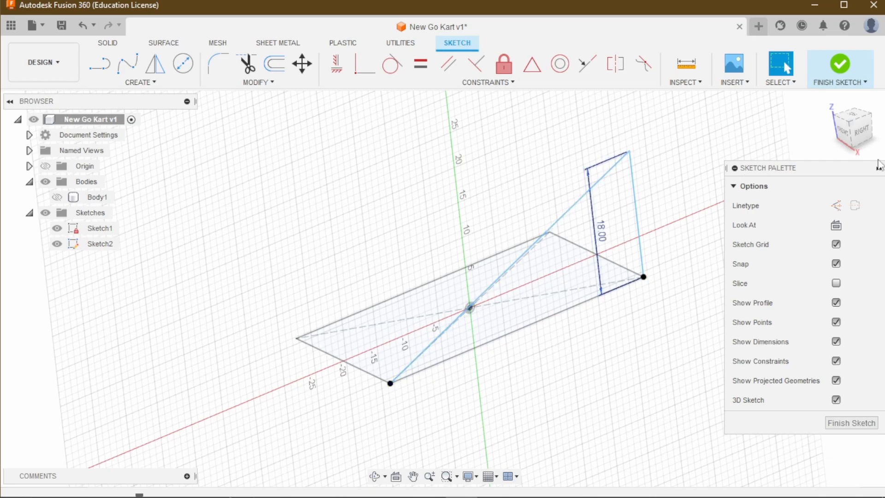
pyautogui.click(862, 134)
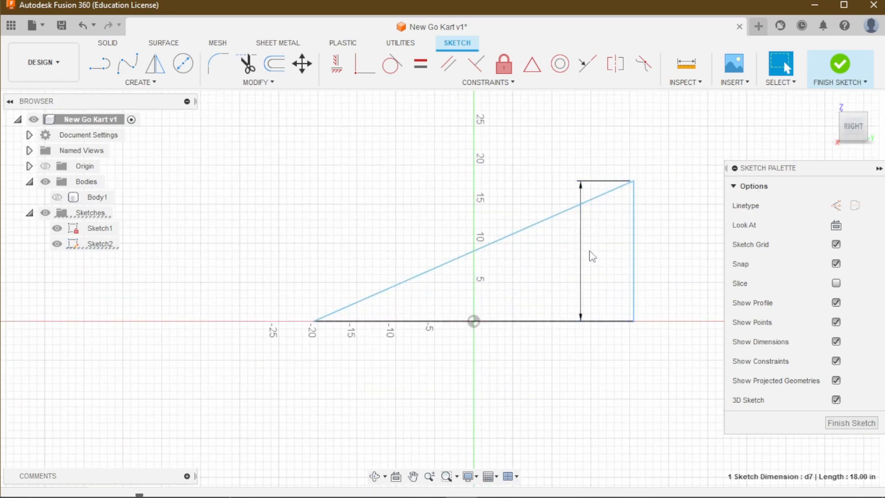
pyautogui.doubleClick(590, 257)
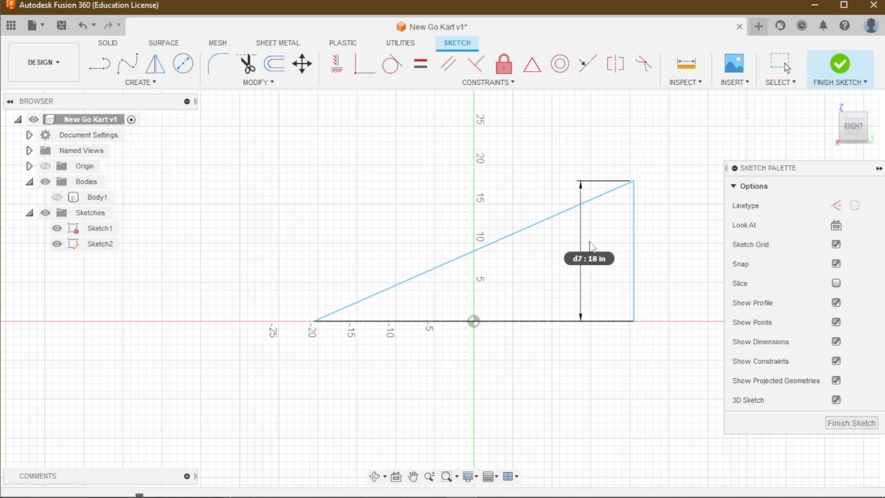
pyautogui.press('Return')
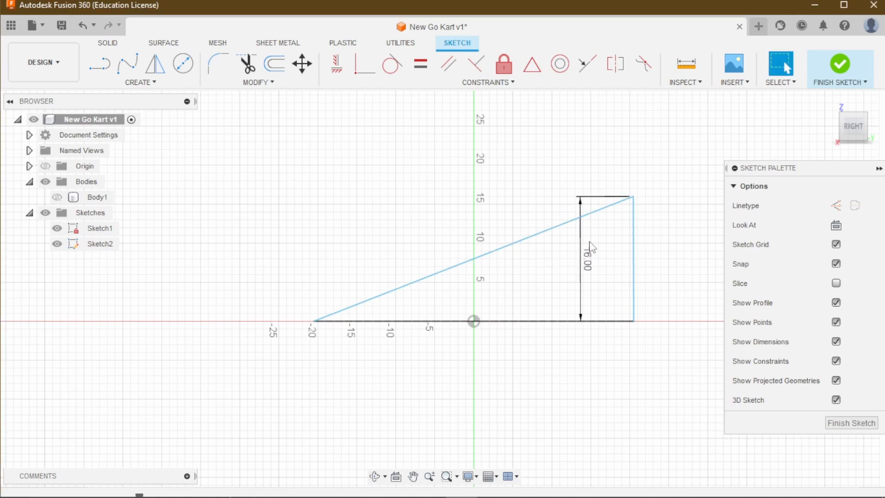
# Draw a line along the rectangle's near long side between its two corners to close the triangle
pyautogui.click(829, 101)
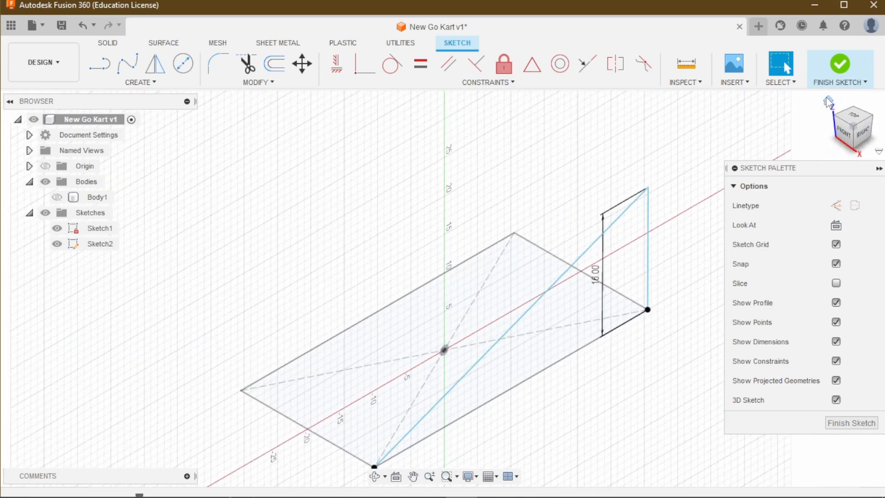
pyautogui.click(641, 274)
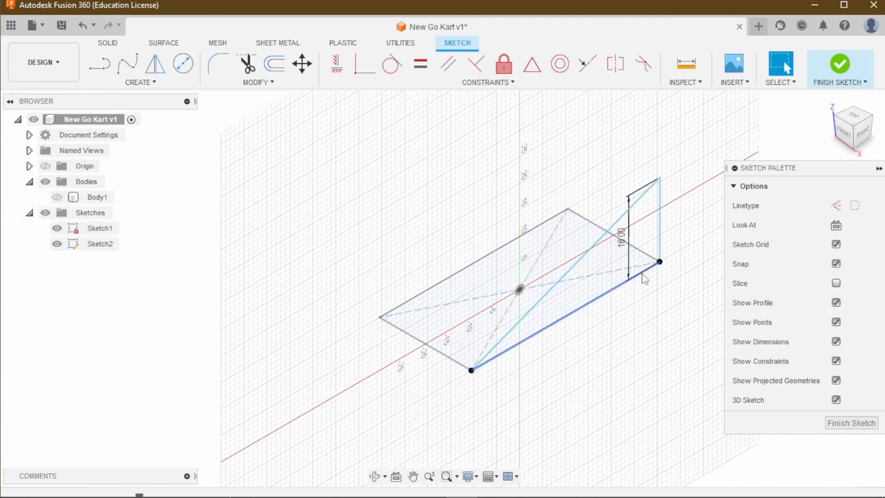
pyautogui.click(631, 251)
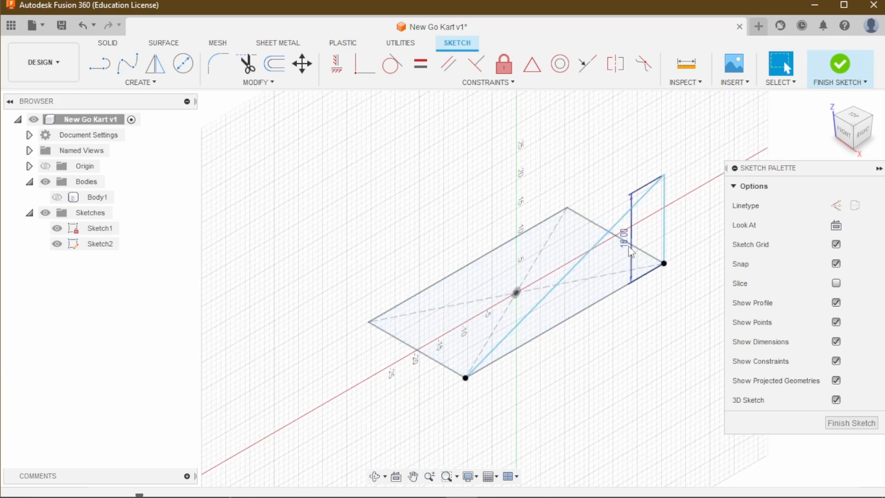
pyautogui.moveTo(853, 144)
pyautogui.mouseDown()
pyautogui.moveTo(837, 129)
pyautogui.moveTo(865, 141)
pyautogui.moveTo(825, 114)
pyautogui.moveTo(851, 123)
pyautogui.moveTo(837, 136)
pyautogui.moveTo(842, 131)
pyautogui.mouseUp()
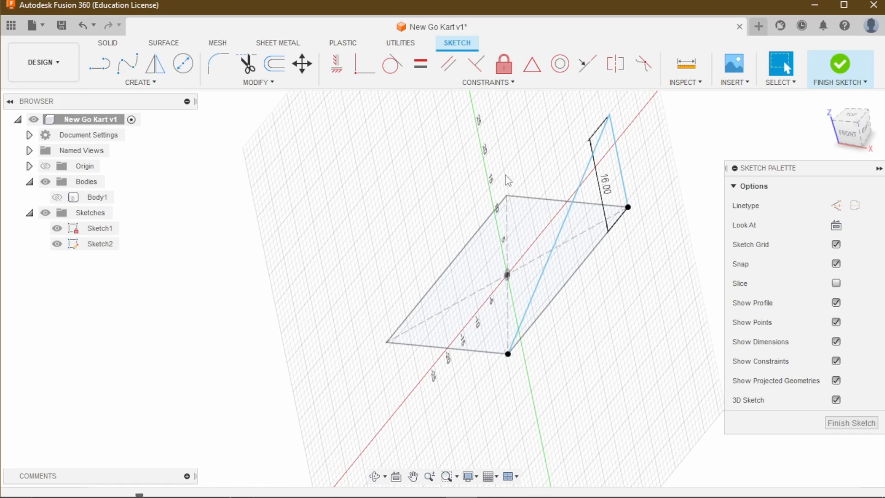
pyautogui.moveTo(861, 133); pyautogui.dragTo(866, 134)
pyautogui.click(860, 131)
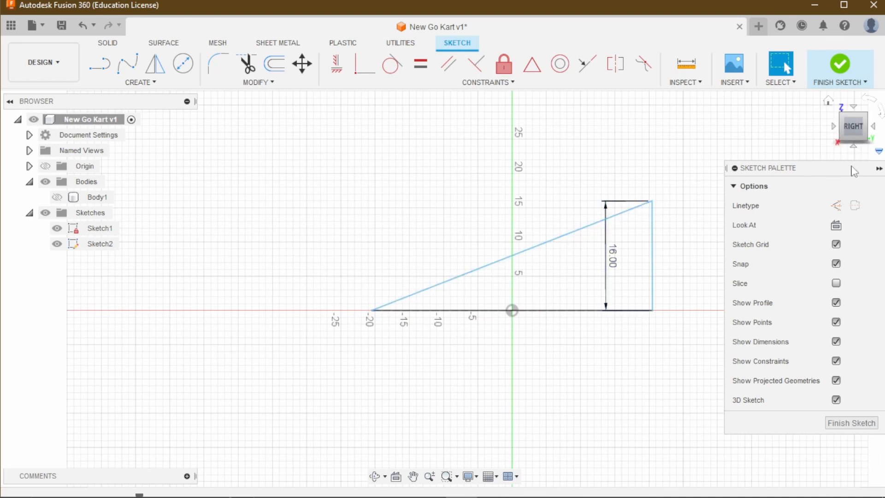
pyautogui.moveTo(444, 115)
pyautogui.keyDown('shift'); pyautogui.mouseDown(button='middle')
pyautogui.moveTo(493, 130)
pyautogui.moveTo(516, 168)
pyautogui.mouseUp(button='middle'); pyautogui.keyUp('shift')
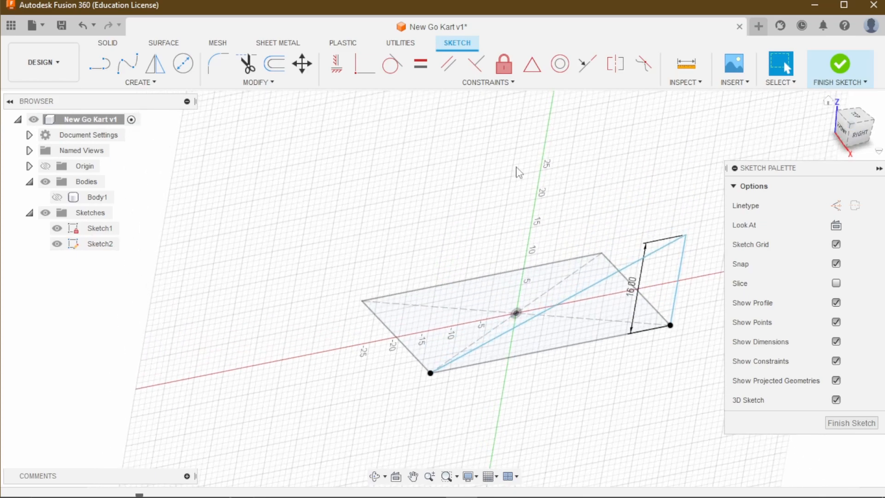
pyautogui.click(99, 64)
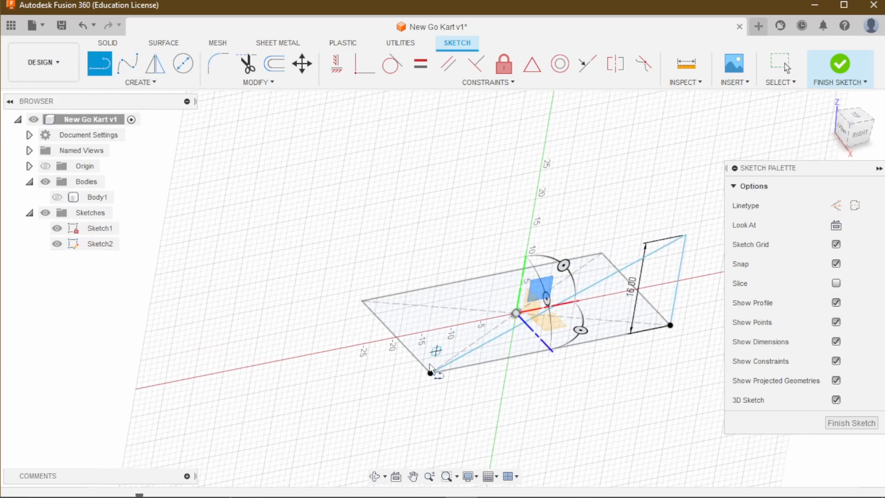
pyautogui.click(430, 373)
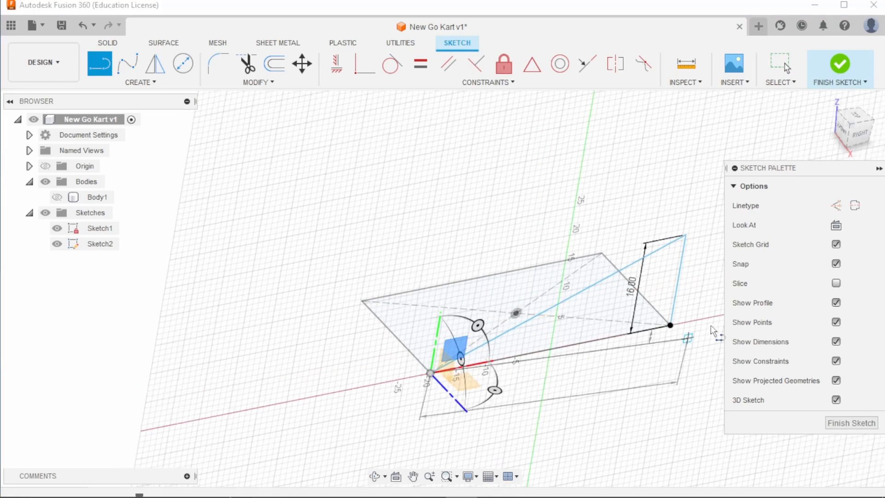
pyautogui.click(670, 325)
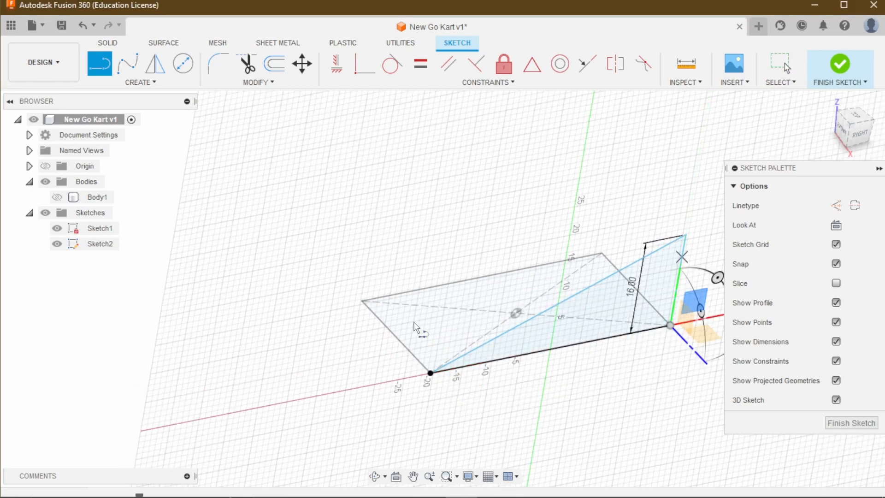
pyautogui.click(110, 45)
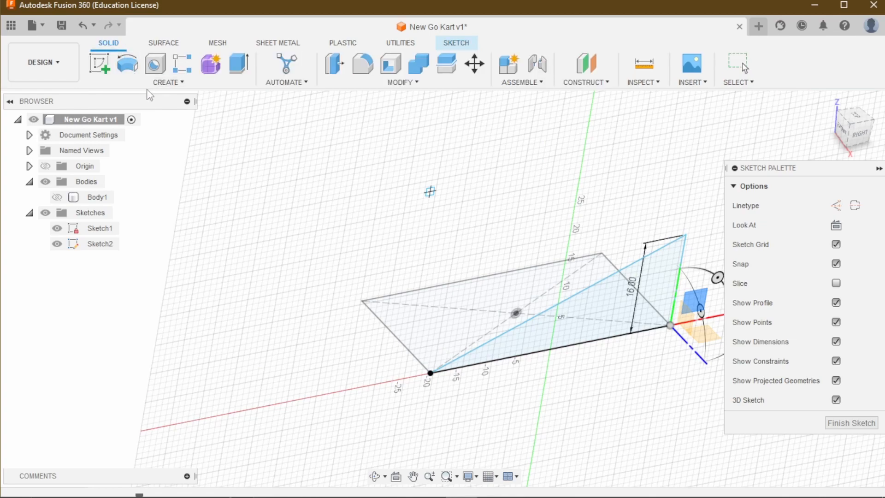
pyautogui.click(136, 83)
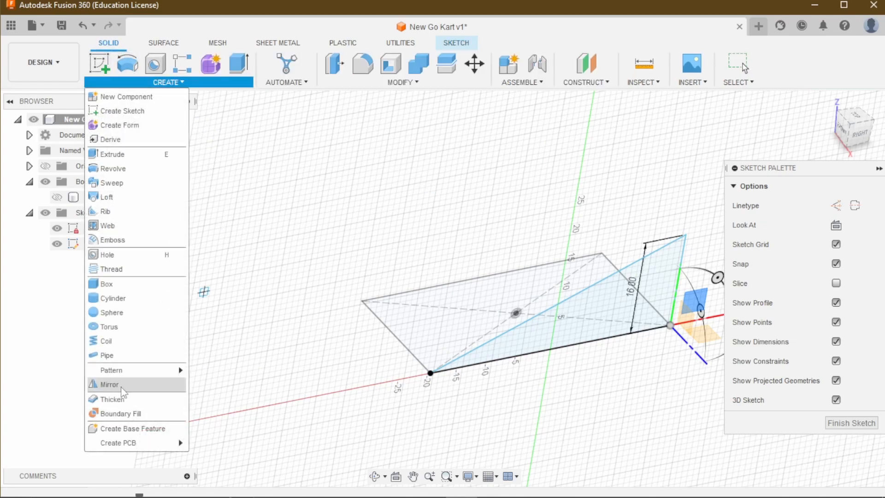
pyautogui.click(129, 355)
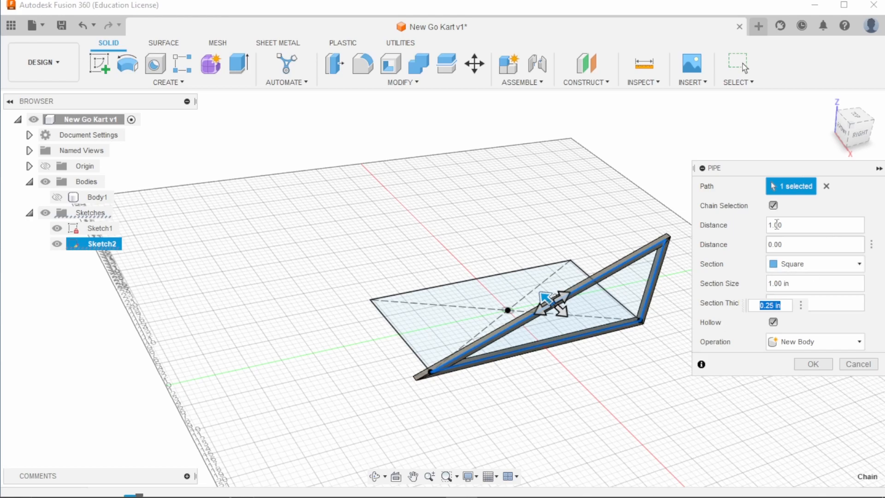
pyautogui.moveTo(858, 143); pyautogui.dragTo(850, 137)
pyautogui.scroll(-1, 419, 319)
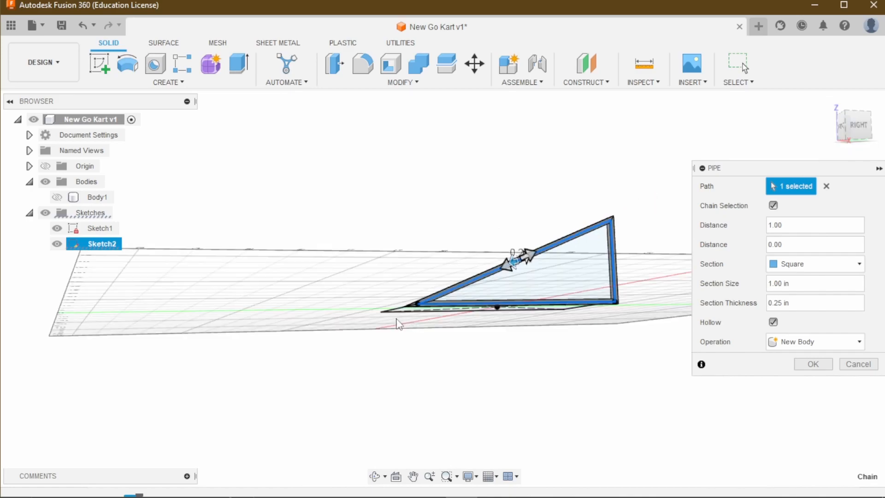
pyautogui.scroll(5, 399, 324)
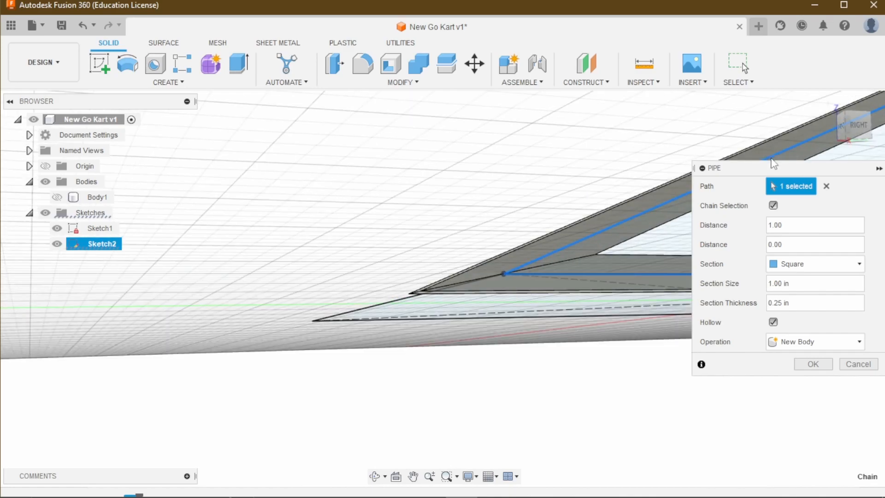
pyautogui.moveTo(865, 136); pyautogui.dragTo(864, 146)
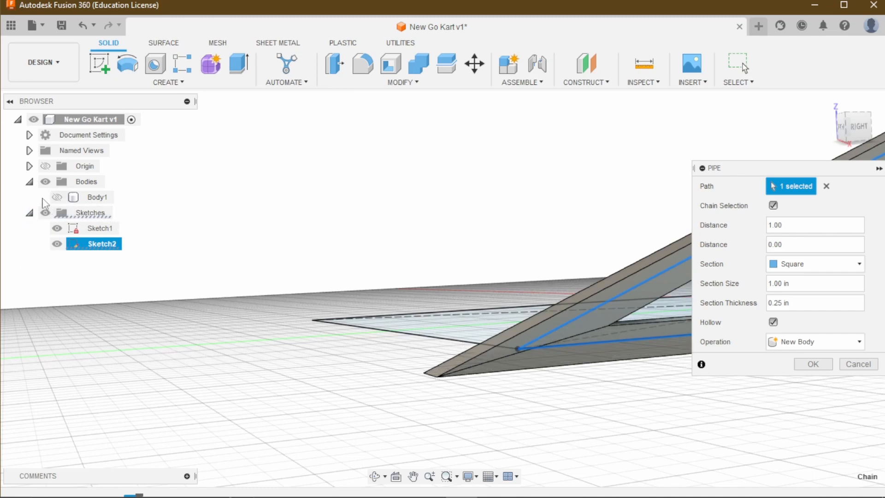
pyautogui.click(57, 198)
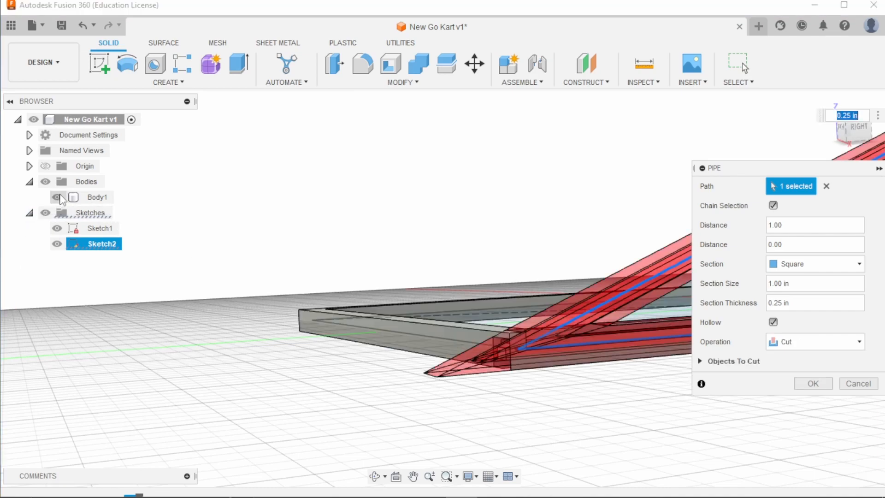
pyautogui.scroll(-5, 492, 339)
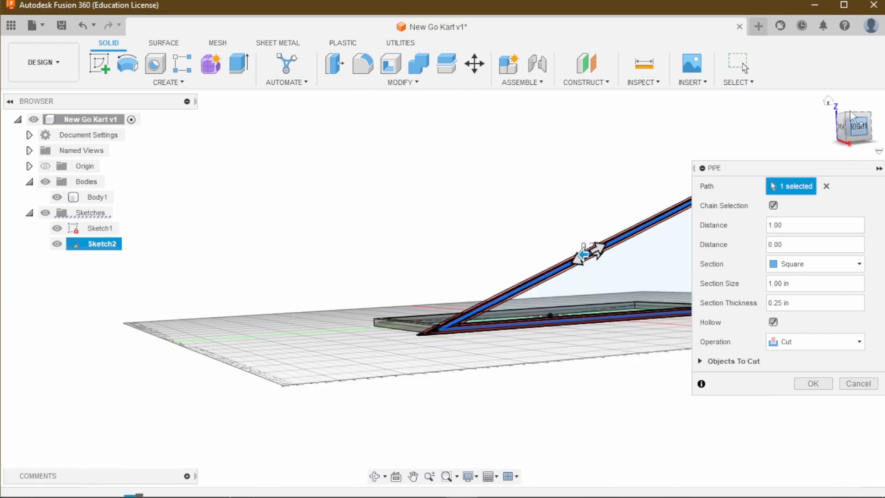
pyautogui.moveTo(848, 121)
pyautogui.mouseDown()
pyautogui.moveTo(814, 166)
pyautogui.moveTo(804, 149)
pyautogui.moveTo(837, 126)
pyautogui.moveTo(881, 121)
pyautogui.moveTo(866, 137)
pyautogui.mouseUp()
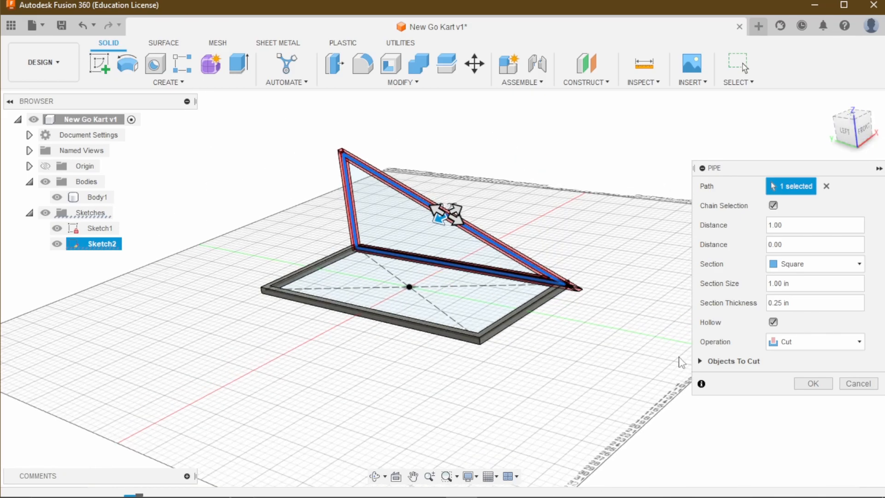
pyautogui.scroll(6, 553, 286)
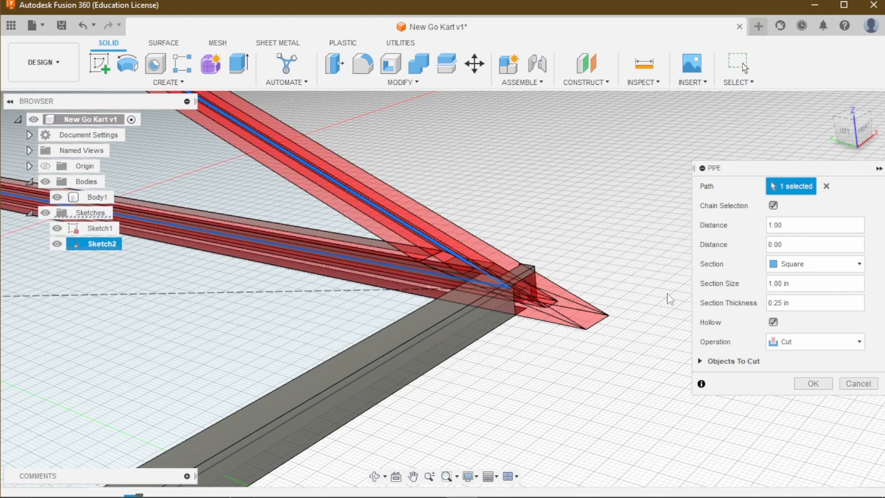
pyautogui.scroll(-5, 537, 256)
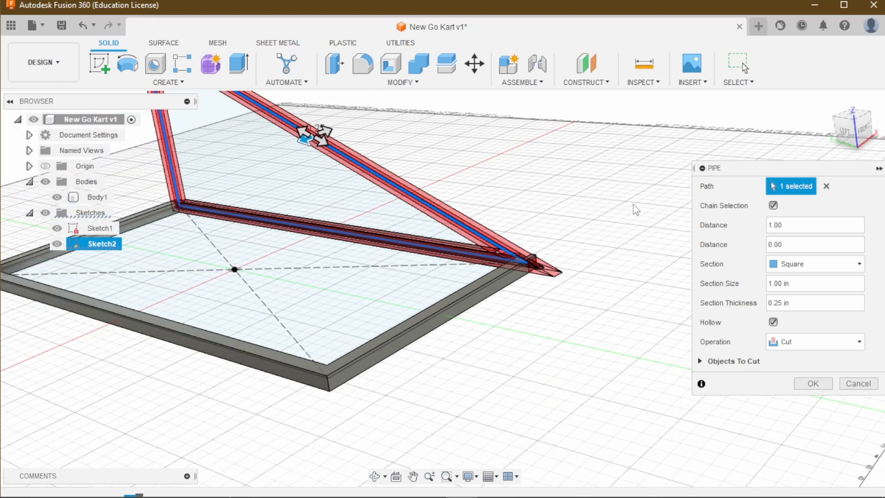
pyautogui.scroll(-3, 636, 212)
pyautogui.scroll(2, 793, 153)
pyautogui.moveTo(862, 131)
pyautogui.mouseDown()
pyautogui.moveTo(848, 150)
pyautogui.moveTo(818, 154)
pyautogui.moveTo(775, 138)
pyautogui.mouseUp()
pyautogui.moveTo(853, 249)
pyautogui.mouseDown()
pyautogui.moveTo(881, 253)
pyautogui.moveTo(862, 251)
pyautogui.mouseUp()
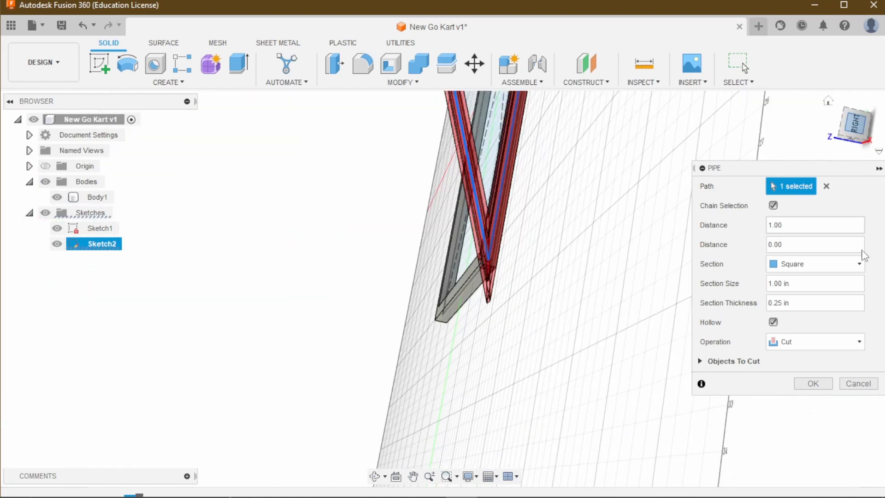
pyautogui.click(798, 342)
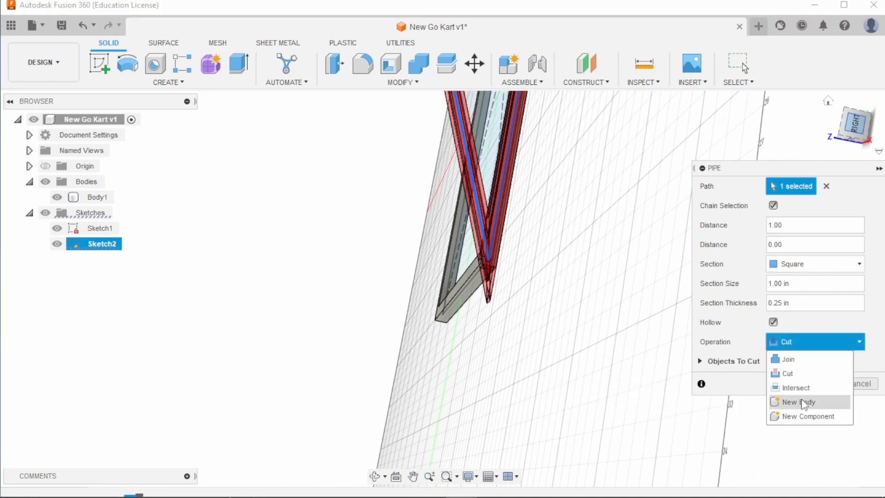
pyautogui.click(803, 404)
pyautogui.scroll(-3, 533, 262)
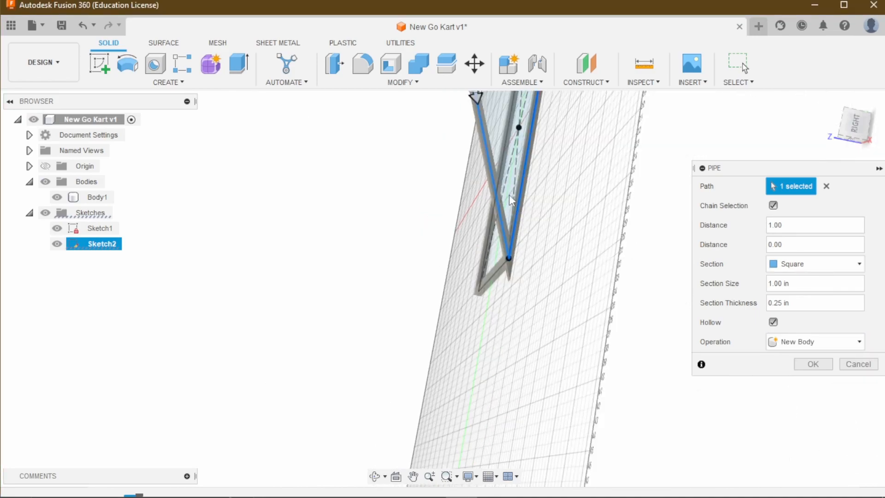
pyautogui.scroll(-2, 503, 219)
pyautogui.scroll(3, 486, 129)
pyautogui.scroll(-2, 582, 270)
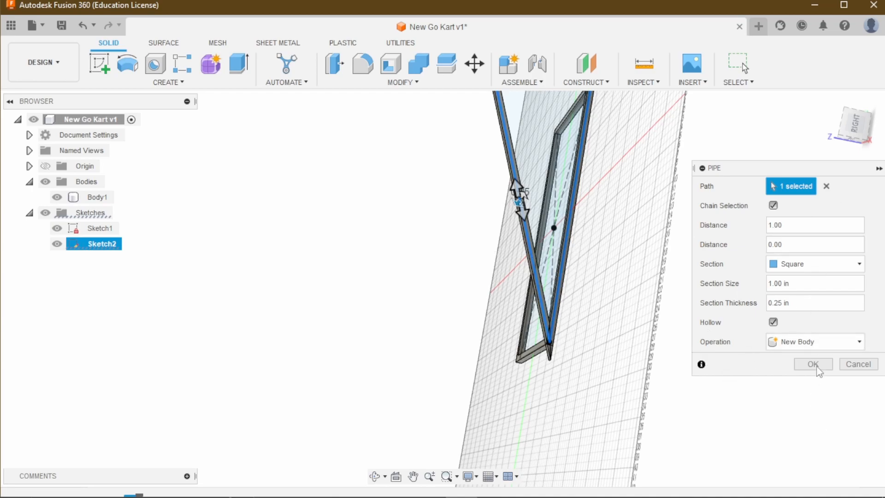
pyautogui.scroll(-3, 571, 237)
pyautogui.scroll(5, 464, 282)
pyautogui.scroll(-5, 324, 243)
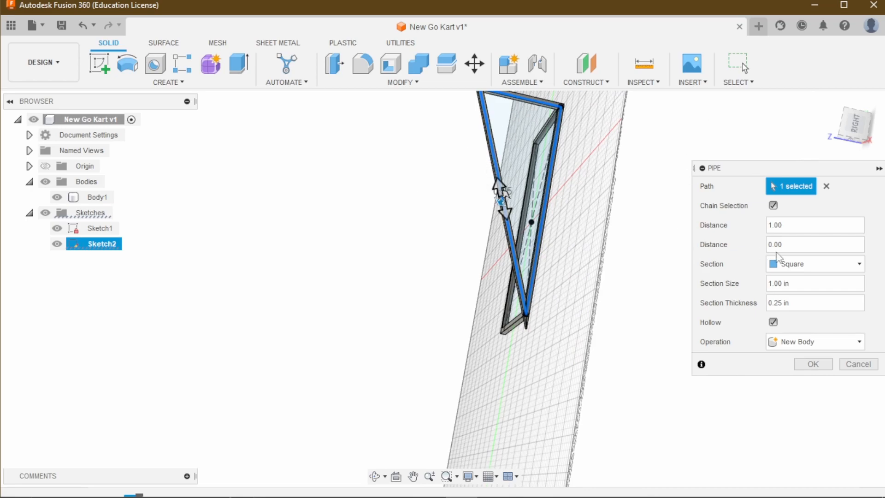
pyautogui.click(858, 364)
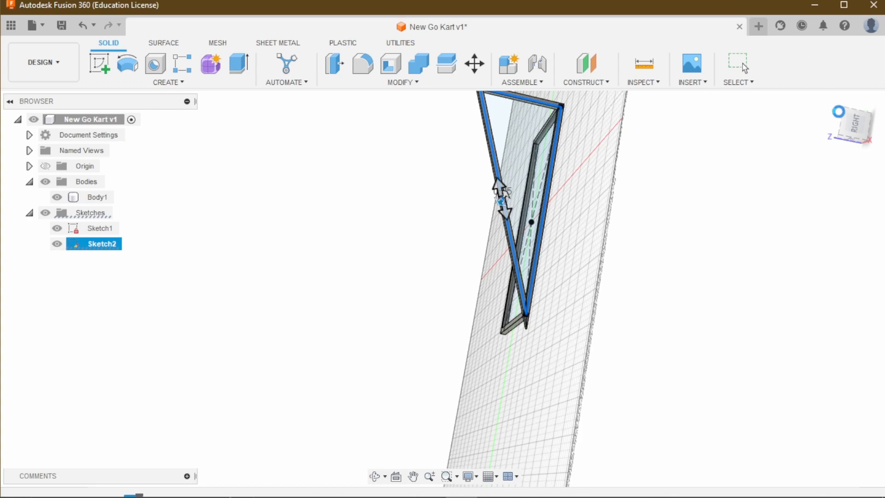
# Reopen the side profile sketch for editing and delete the triangle's sloping line
pyautogui.doubleClick(500, 189)
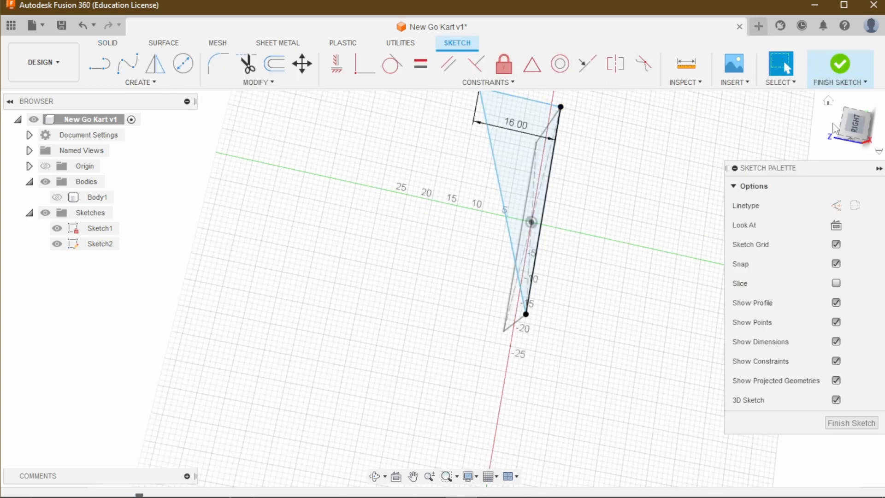
pyautogui.click(829, 101)
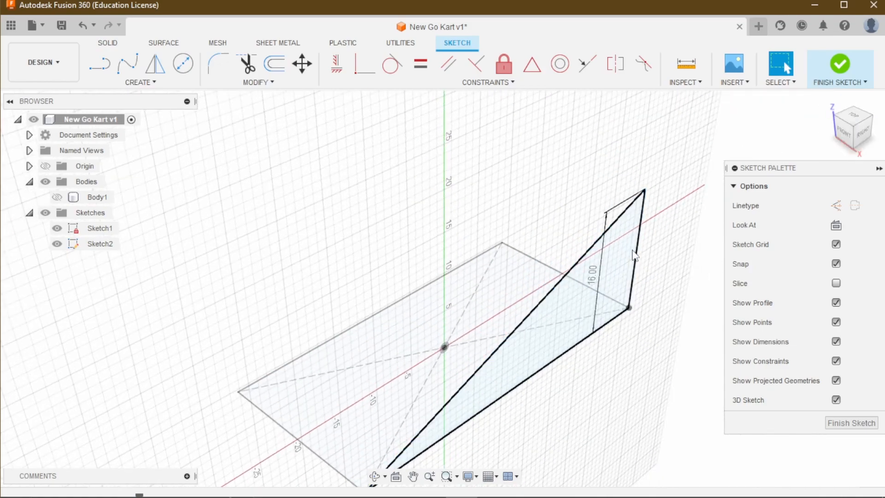
pyautogui.click(865, 136)
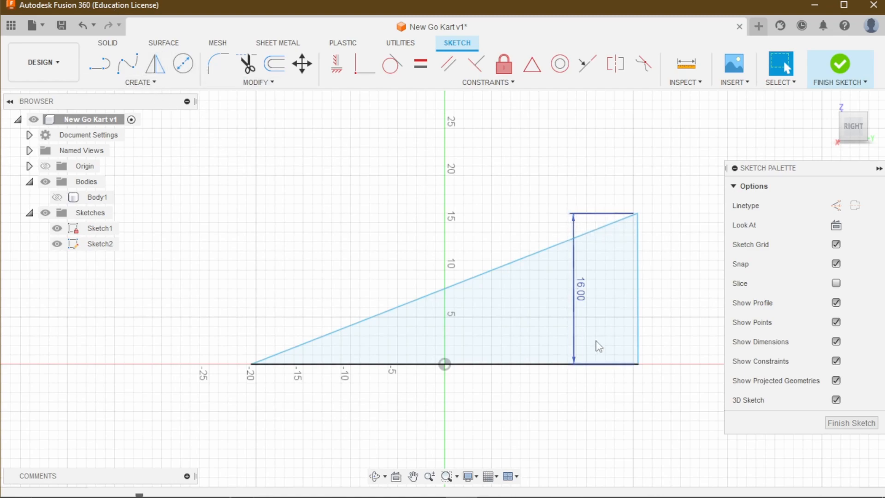
pyautogui.click(541, 258)
pyautogui.rightClick(539, 257)
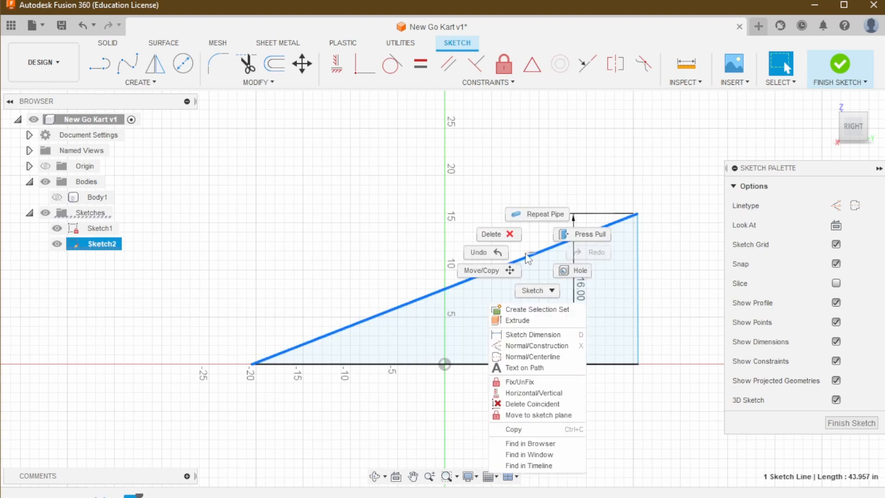
pyautogui.click(496, 240)
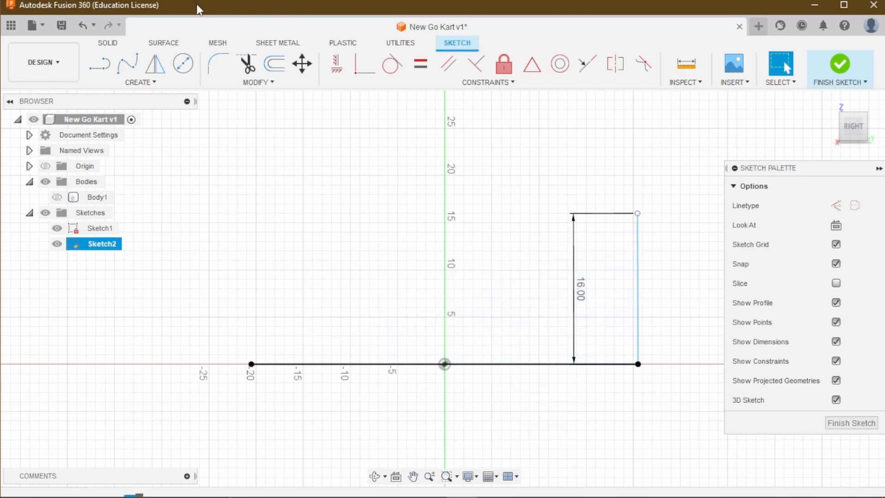
# Draw a 6 in horizontal line at the top of the vertical line, running inward over the base
pyautogui.click(109, 65)
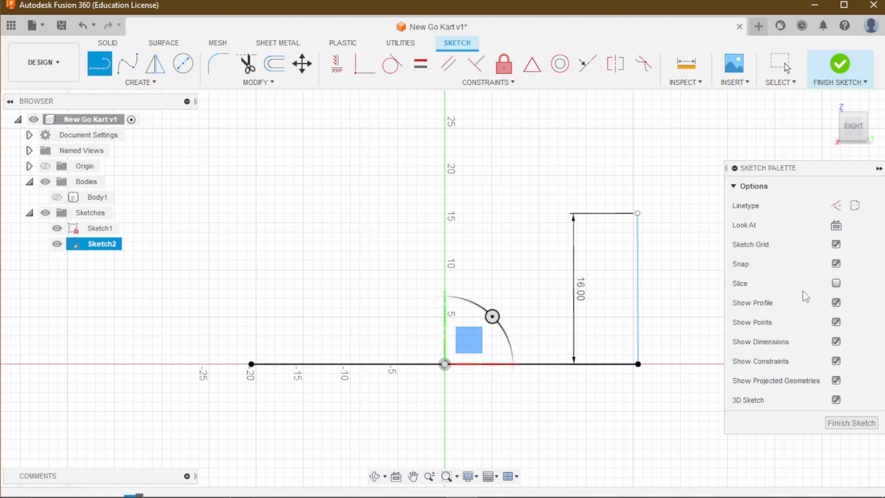
pyautogui.click(636, 214)
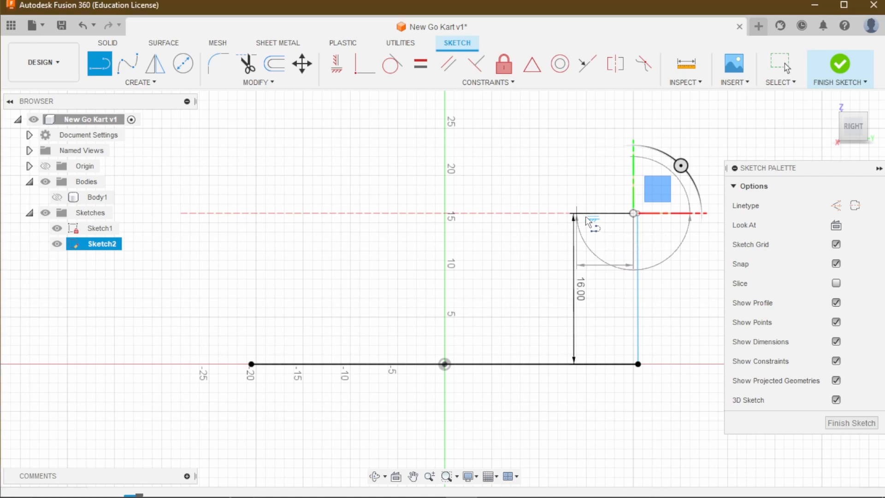
pyautogui.press('Return')
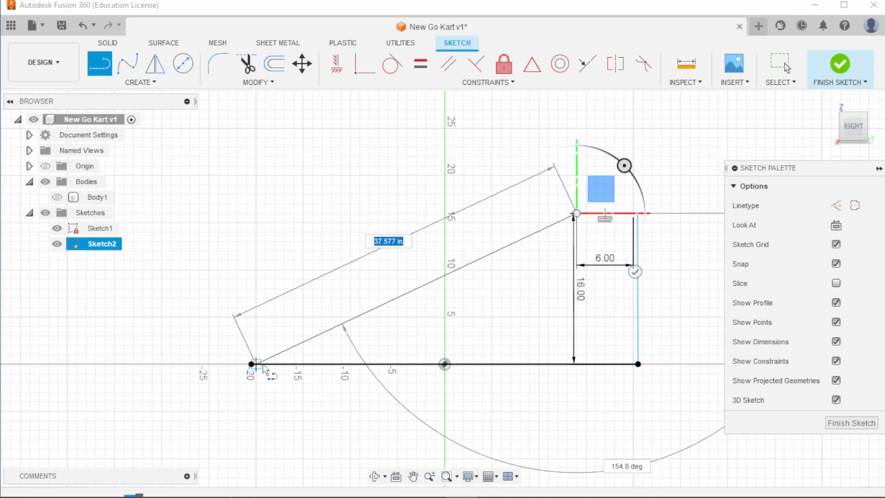
# Draw a sloping line from the inner end of the 6 in line down to the base line near its far end
pyautogui.scroll(5, 264, 368)
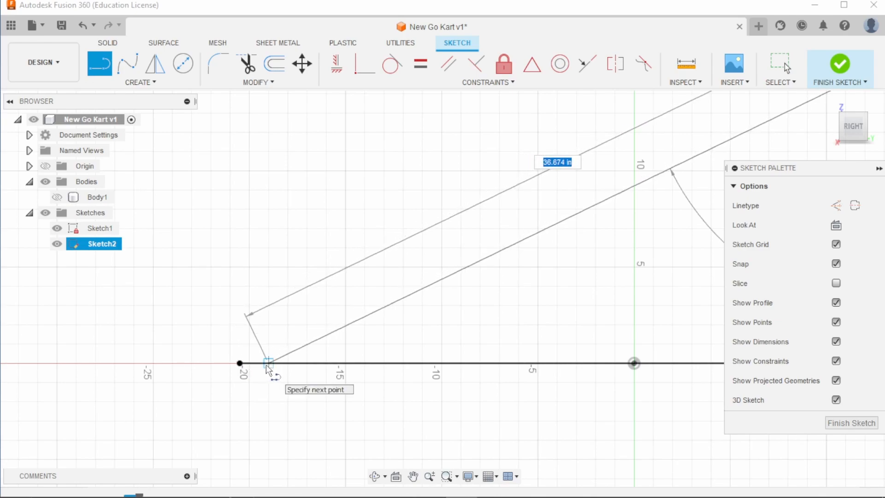
pyautogui.click(268, 362)
pyautogui.scroll(-3, 256, 319)
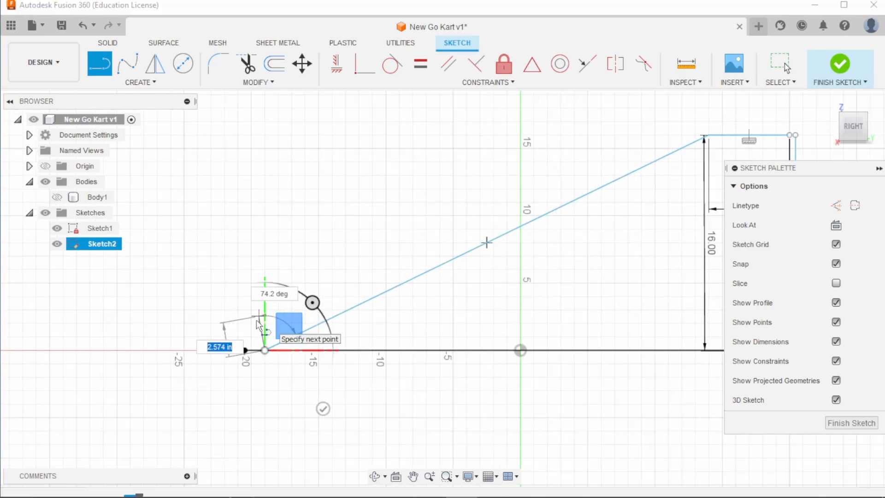
pyautogui.scroll(-2, 257, 324)
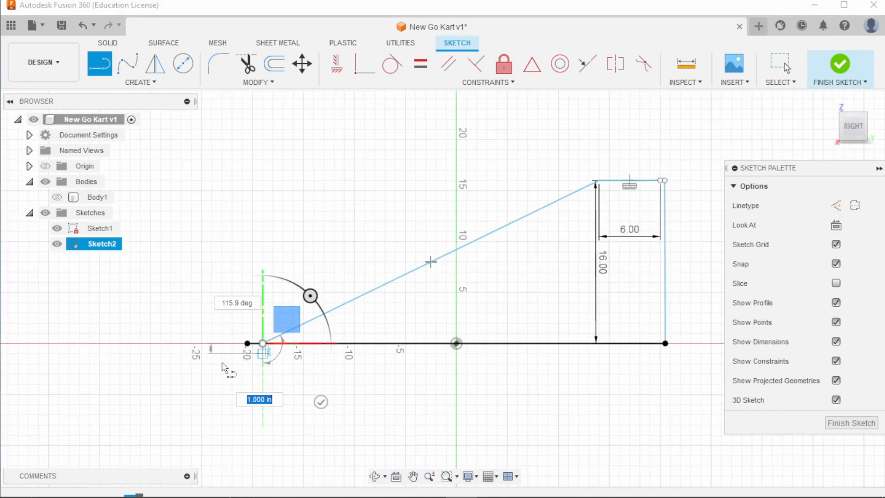
pyautogui.click(104, 58)
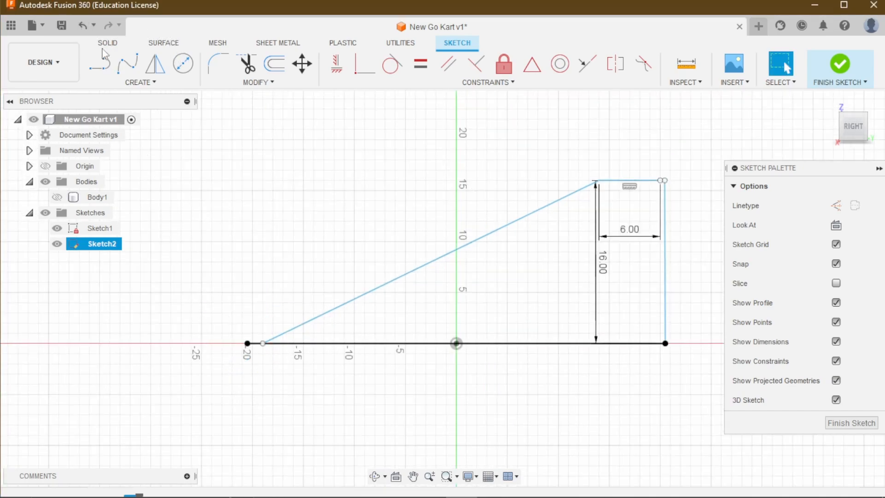
# Undo the sloping line, redraw it down to the base line's far corner, and finish the sketch
pyautogui.click(82, 26)
pyautogui.click(99, 70)
pyautogui.click(598, 181)
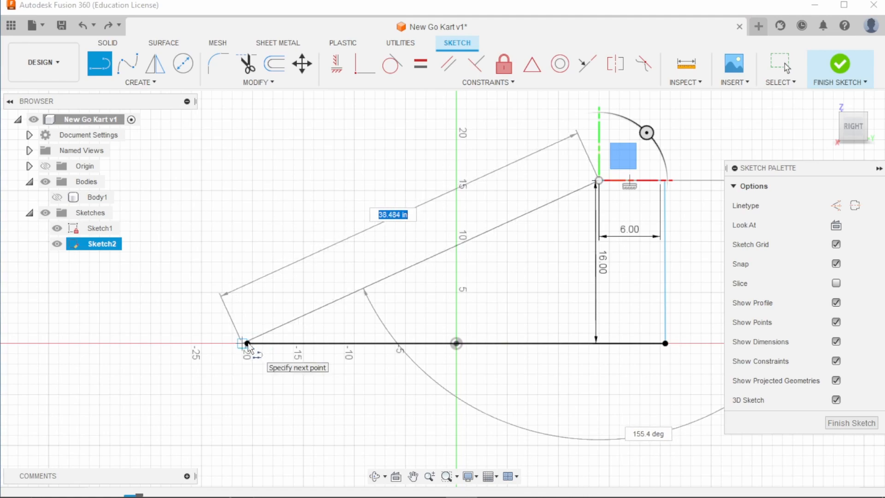
pyautogui.scroll(5, 247, 345)
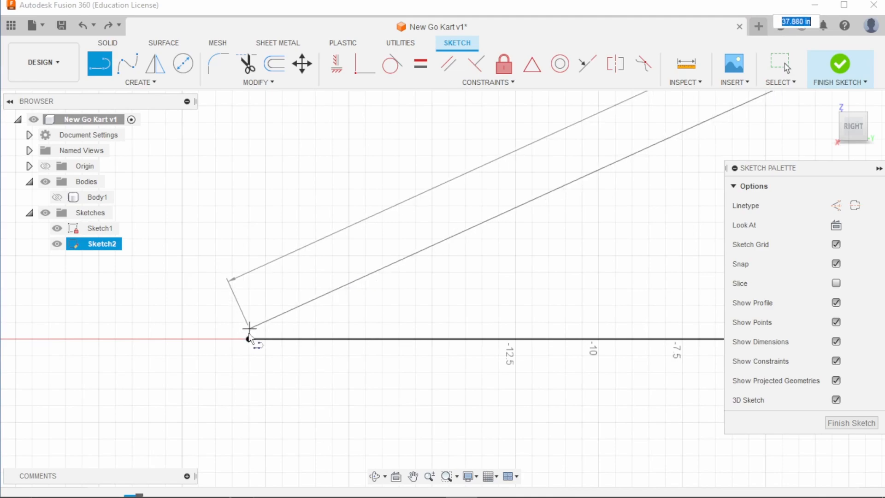
pyautogui.click(248, 339)
pyautogui.scroll(-10, 277, 305)
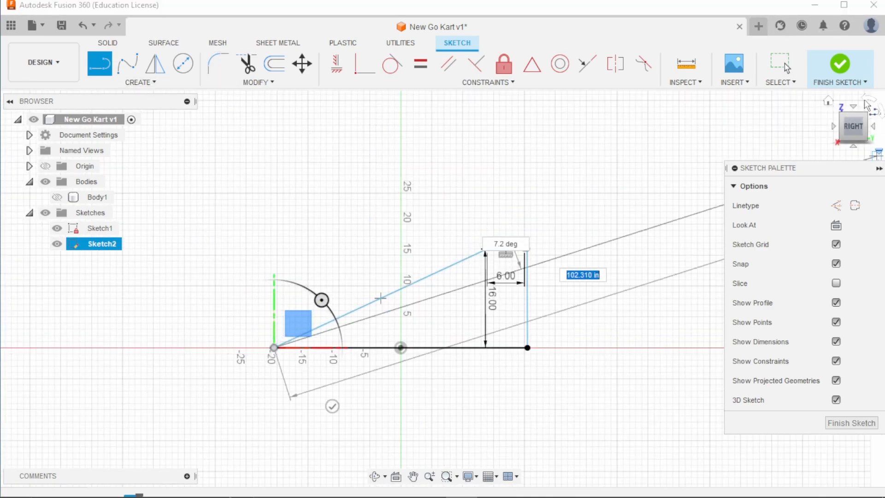
pyautogui.click(834, 68)
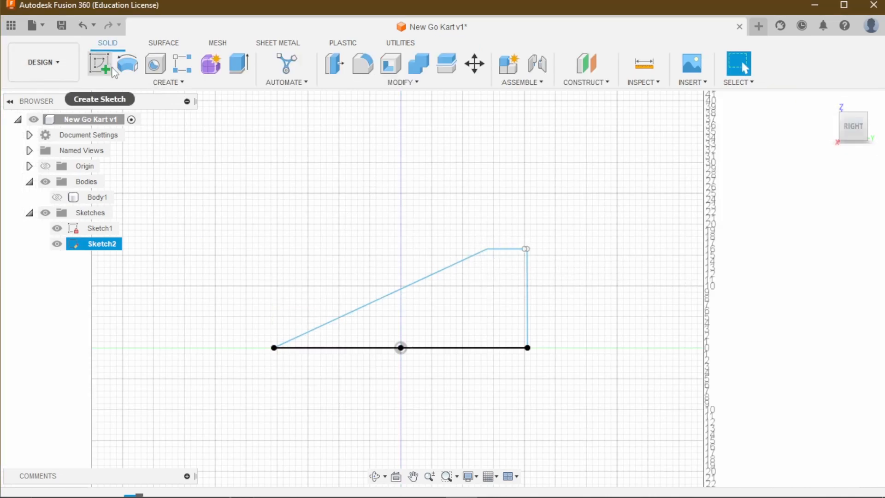
# Try to create a 1 in hollow square pipe with 0.25 in thickness along the side profile
pyautogui.click(167, 82)
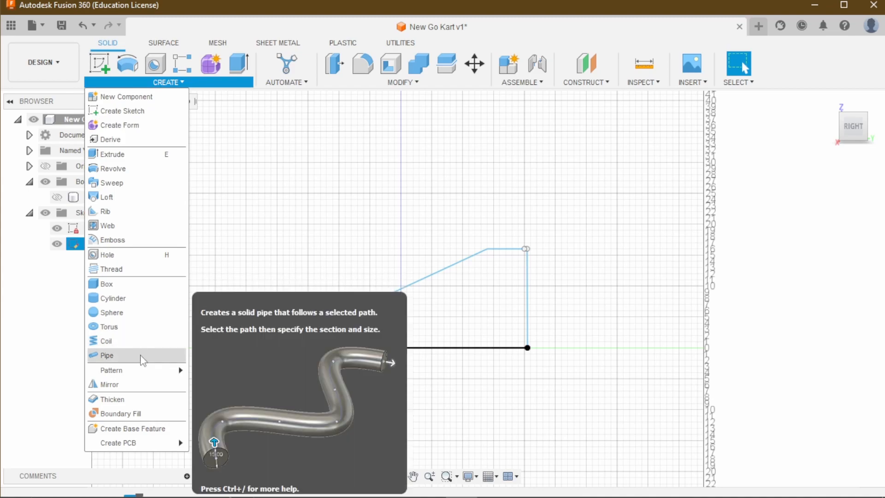
pyautogui.click(138, 356)
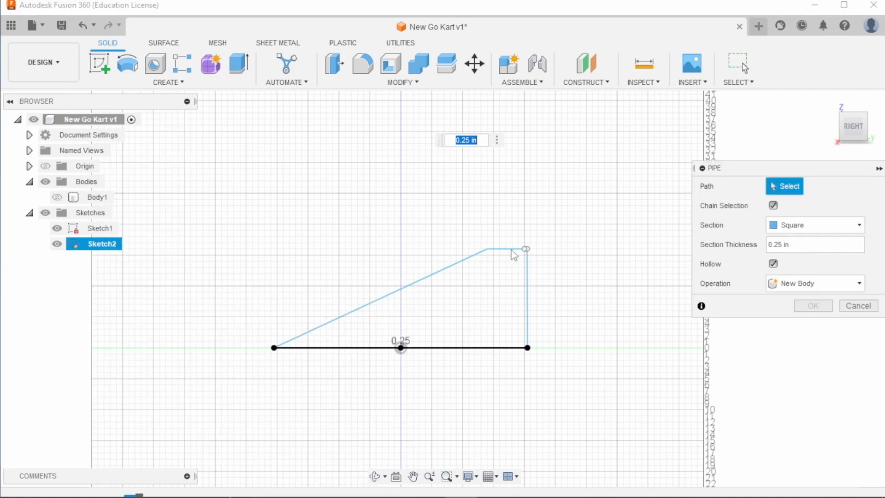
pyautogui.click(510, 249)
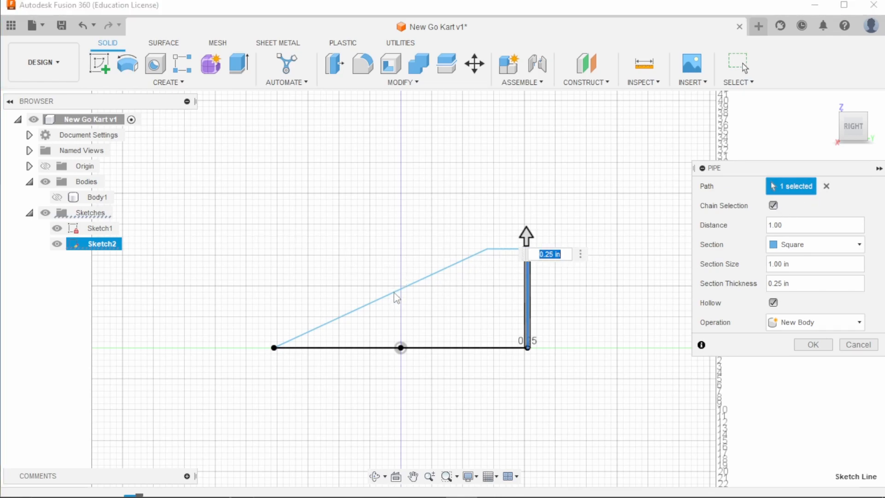
pyautogui.click(847, 125)
pyautogui.moveTo(853, 134); pyautogui.dragTo(840, 146)
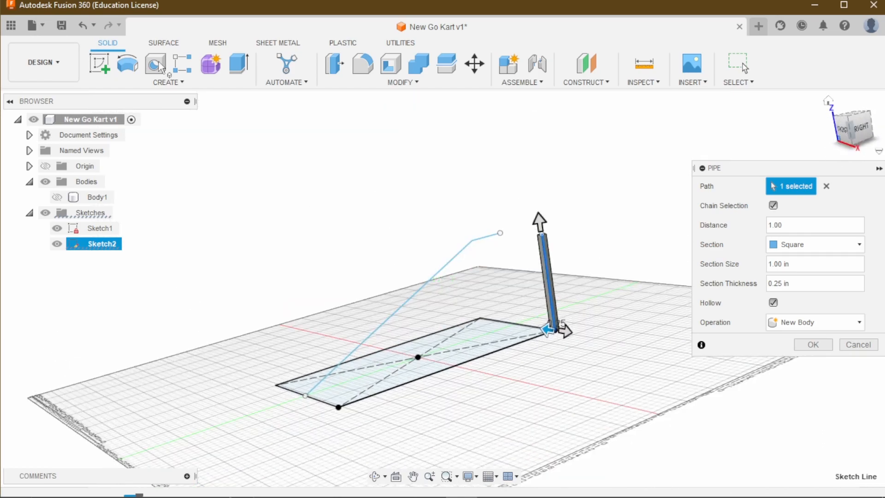
# Undo the sloping and horizontal lines, then redraw the 6 in horizontal line inward from the vertical line's exact top endpoint
pyautogui.click(83, 25)
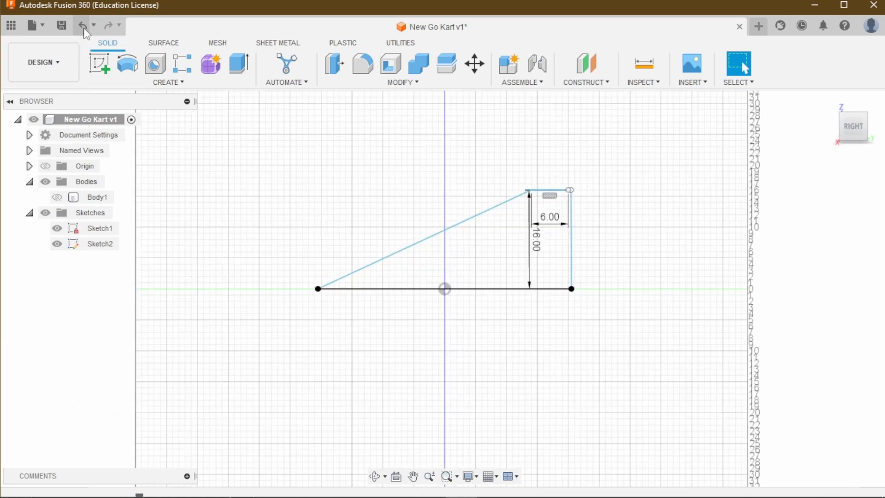
pyautogui.click(852, 119)
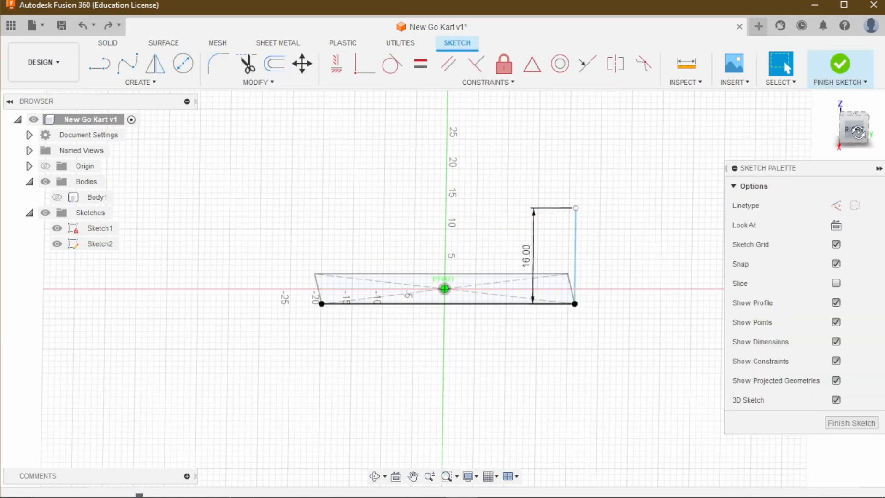
pyautogui.click(98, 67)
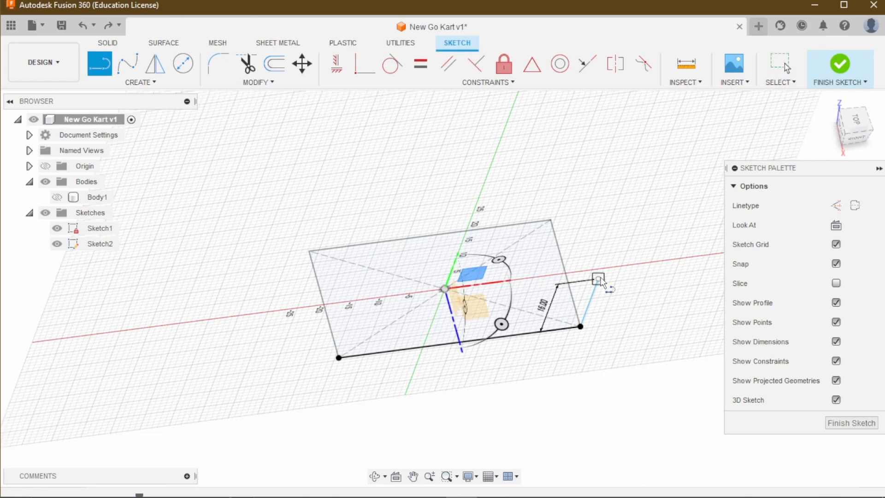
pyautogui.click(598, 280)
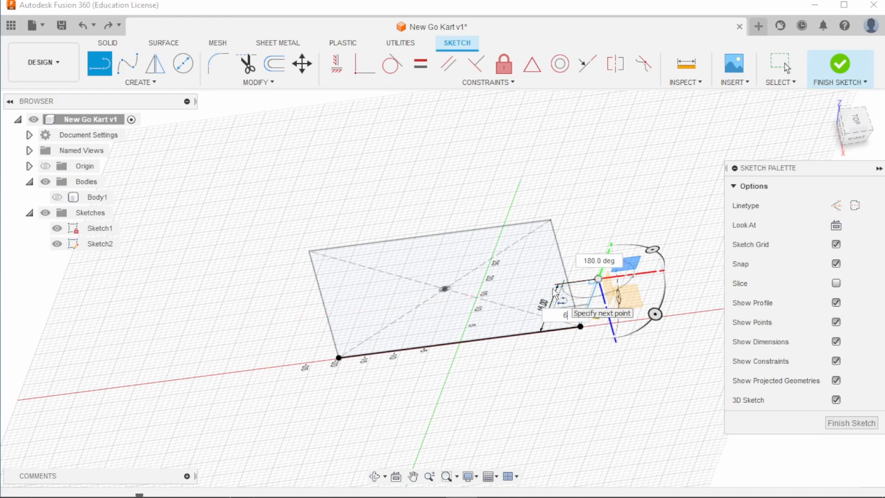
pyautogui.press('Return')
pyautogui.press('Escape')
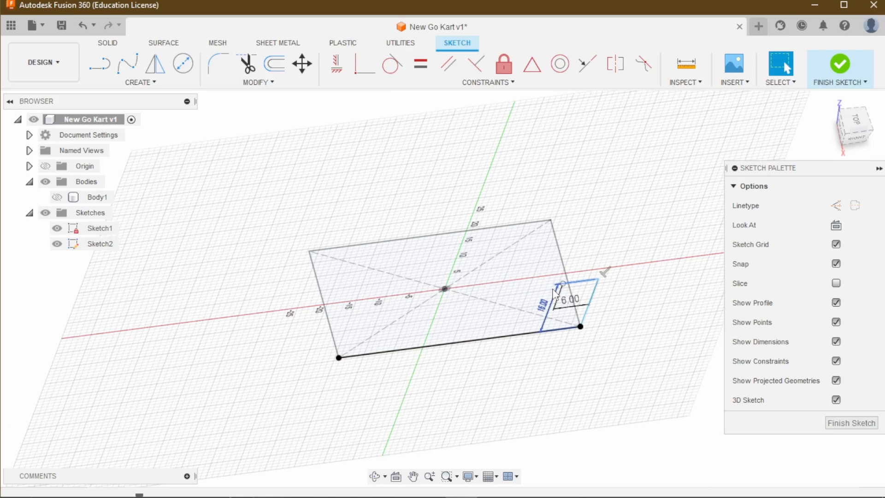
# Draw a sloping line from the inner end of the 6 in line to the far corner of the base's near long side
pyautogui.click(106, 76)
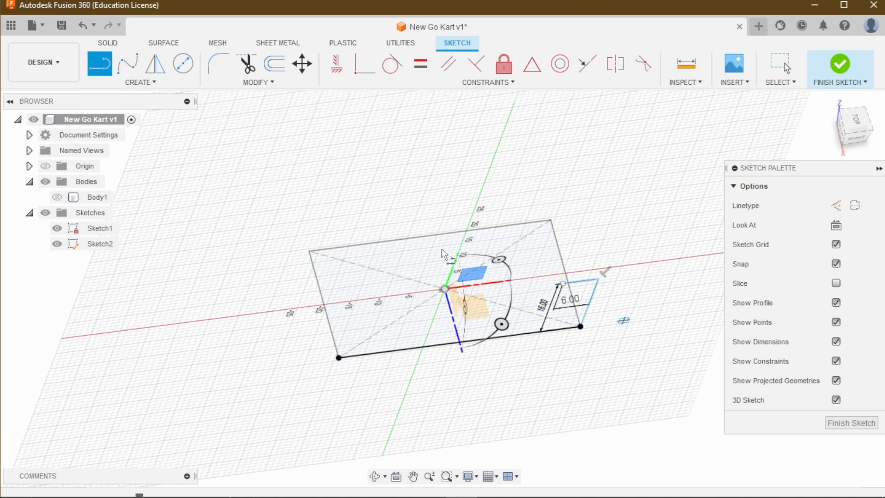
pyautogui.click(563, 283)
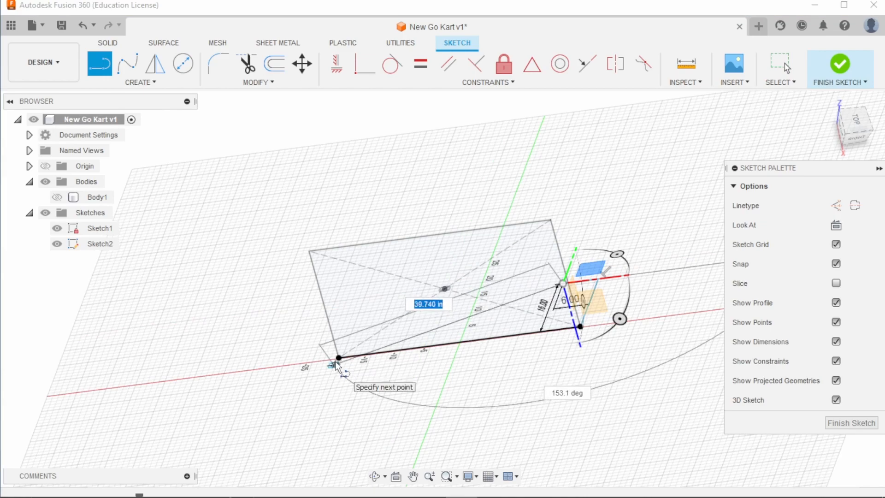
pyautogui.click(339, 358)
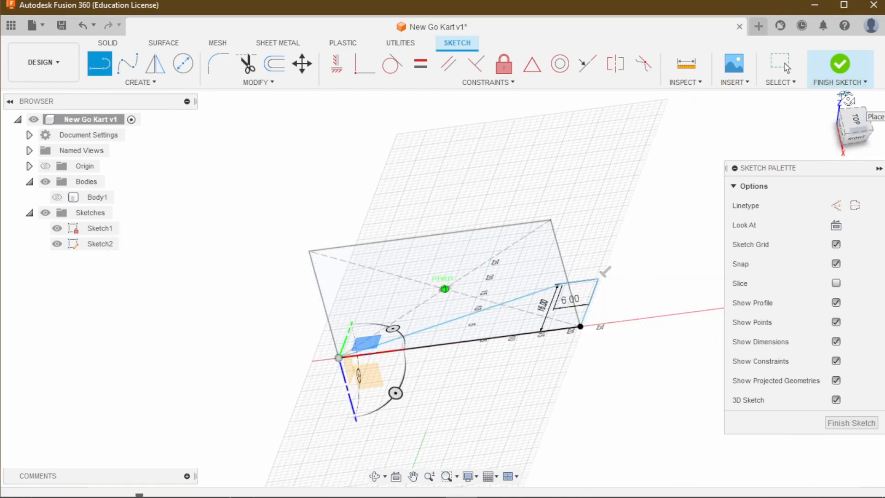
pyautogui.moveTo(847, 98); pyautogui.dragTo(856, 132)
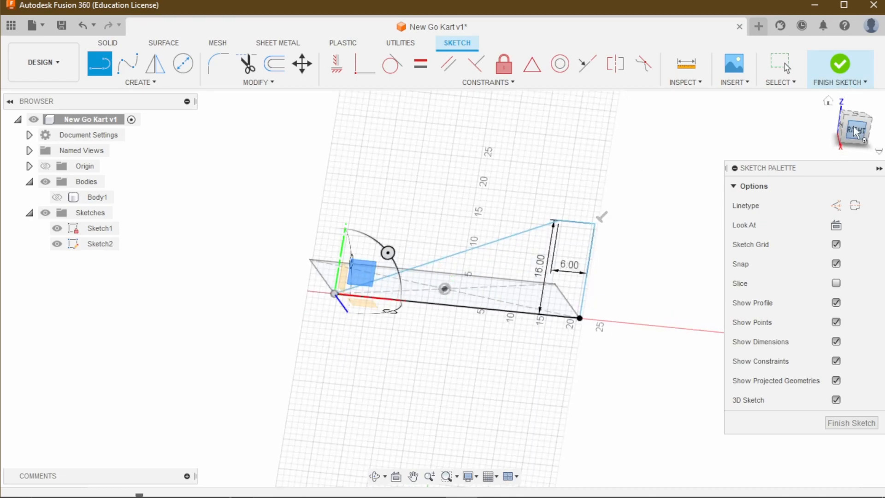
# Set up a 1 in hollow square pipe with 0.25 in thickness along the side profile, and show the hidden base body
pyautogui.click(105, 43)
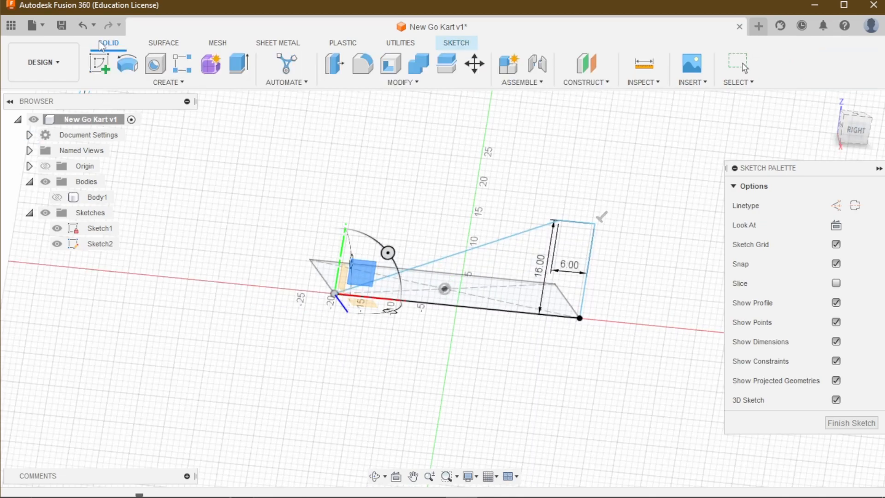
pyautogui.click(168, 82)
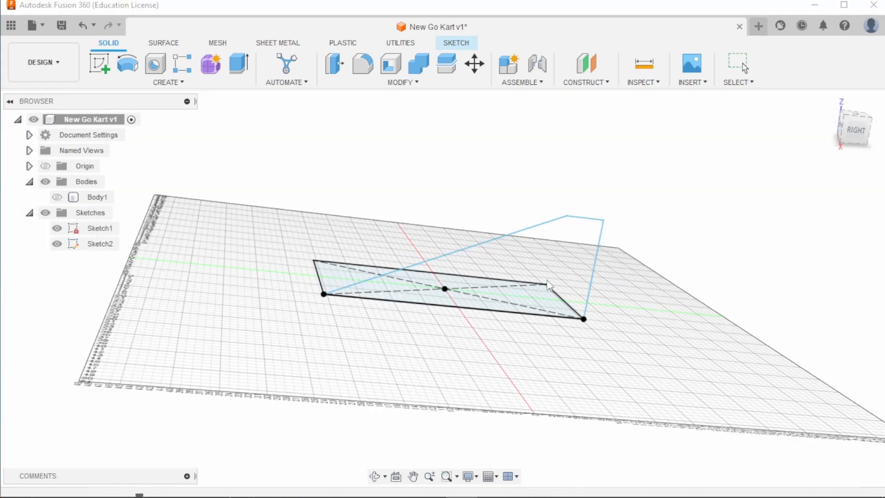
pyautogui.click(601, 247)
pyautogui.click(600, 247)
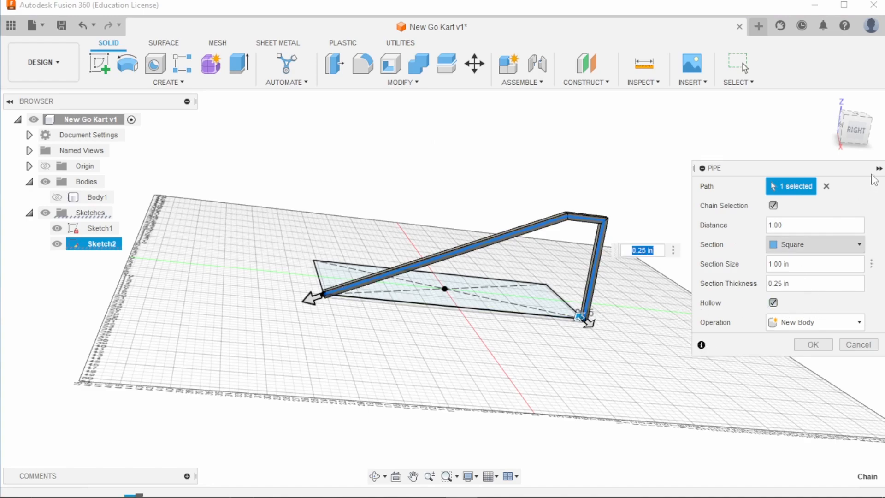
pyautogui.click(57, 198)
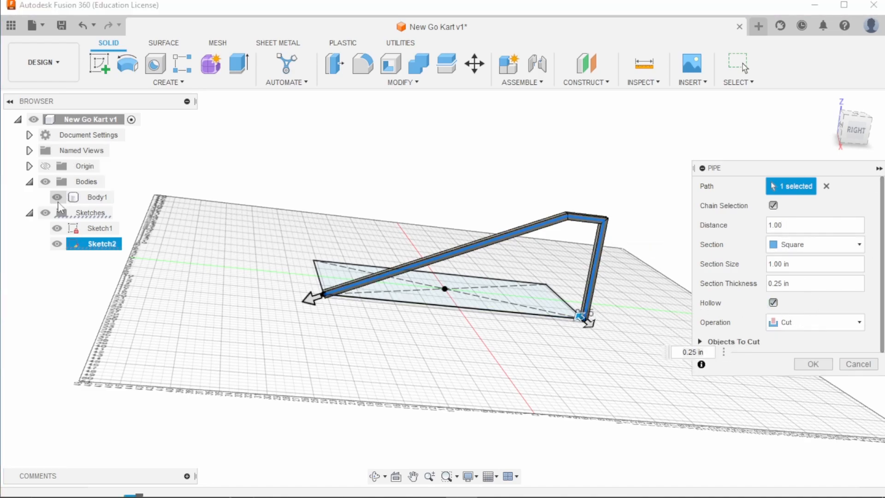
# Set the side pipe's operation to New Body and create it
pyautogui.scroll(10, 331, 306)
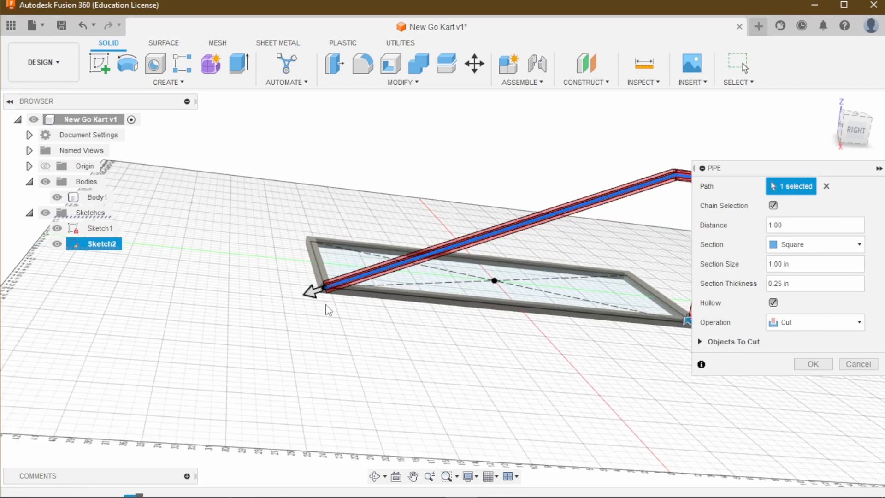
pyautogui.scroll(-8, 297, 259)
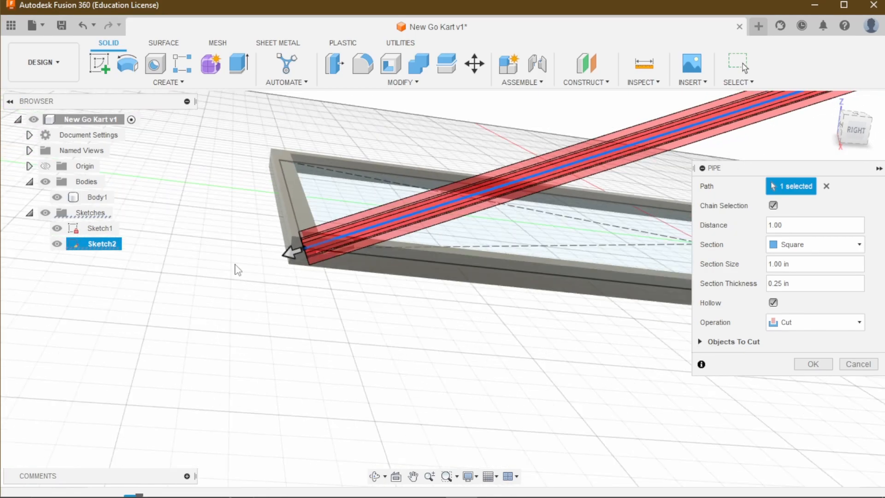
pyautogui.scroll(6, 267, 258)
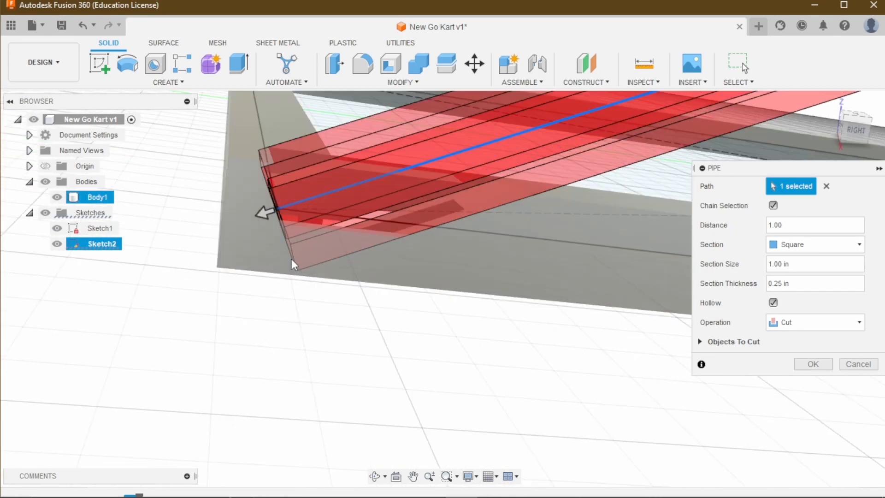
pyautogui.scroll(-5, 291, 259)
pyautogui.scroll(-4, 252, 250)
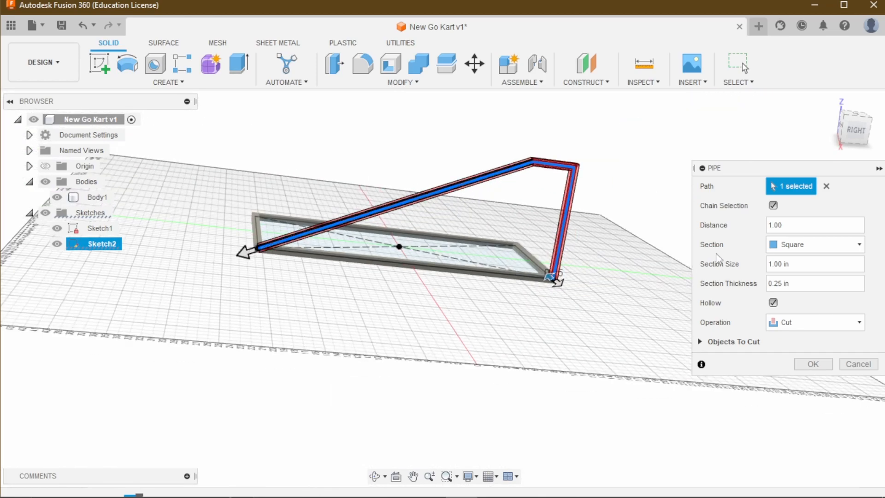
pyautogui.click(798, 322)
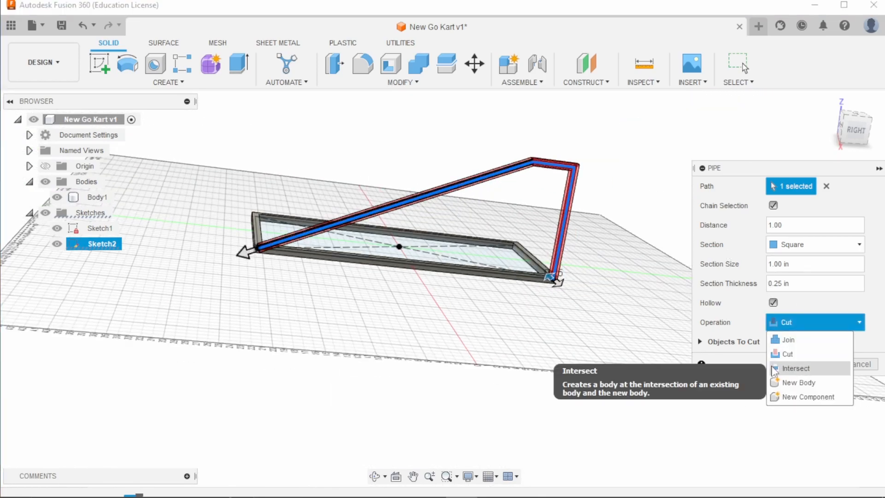
pyautogui.click(793, 382)
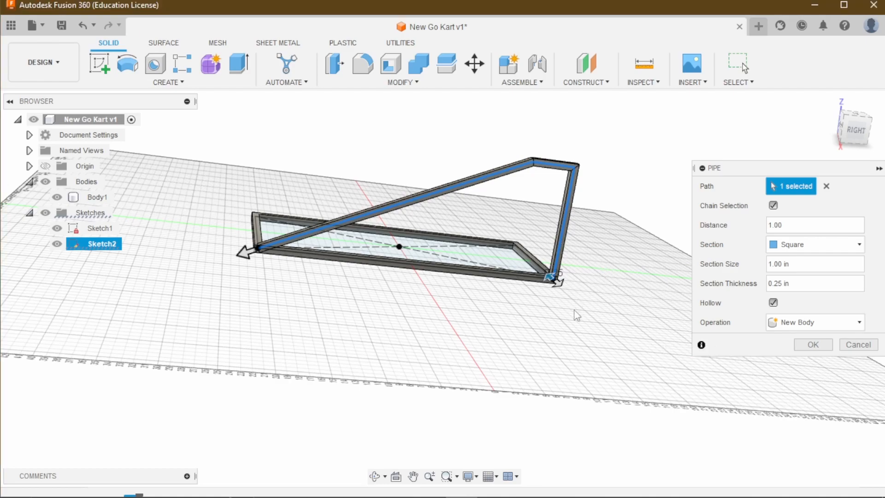
pyautogui.scroll(-2, 579, 313)
pyautogui.scroll(4, 580, 313)
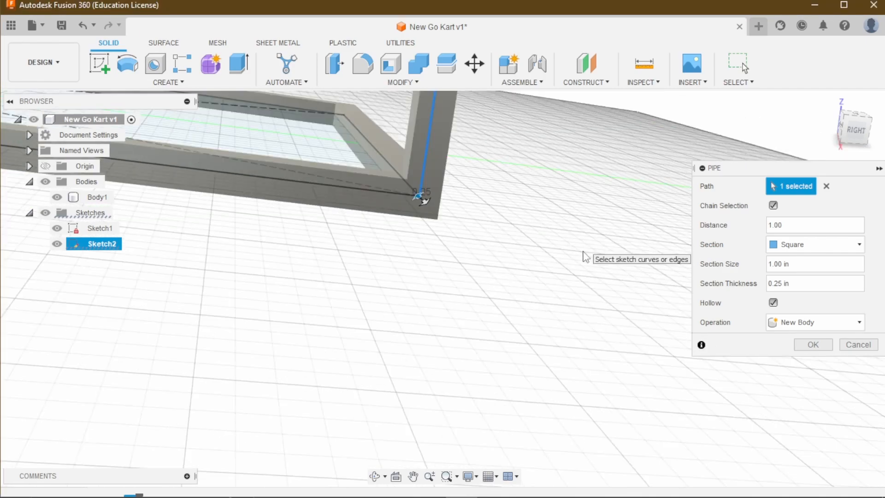
pyautogui.scroll(-5, 576, 278)
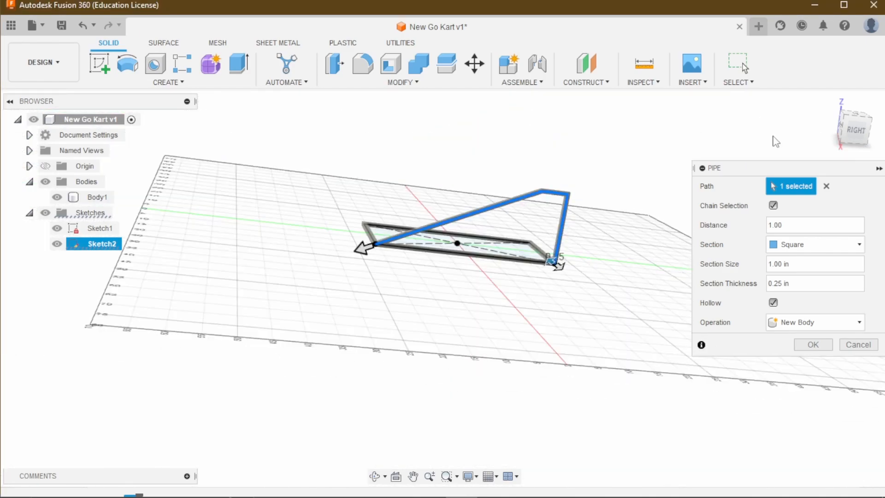
pyautogui.click(813, 346)
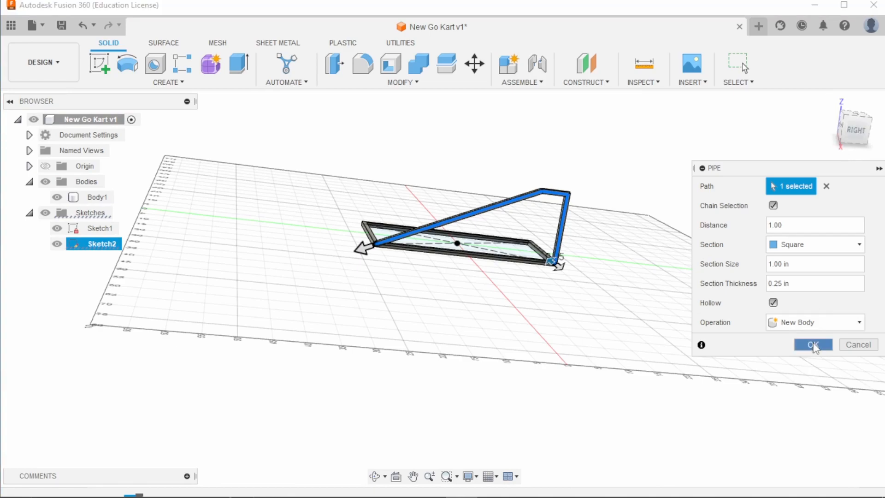
# Examine how the side pipe meets the base frame from the right side, from above and in an isometric view
pyautogui.moveTo(852, 133)
pyautogui.mouseDown()
pyautogui.moveTo(831, 122)
pyautogui.moveTo(840, 159)
pyautogui.moveTo(859, 138)
pyautogui.moveTo(845, 149)
pyautogui.moveTo(840, 136)
pyautogui.mouseUp()
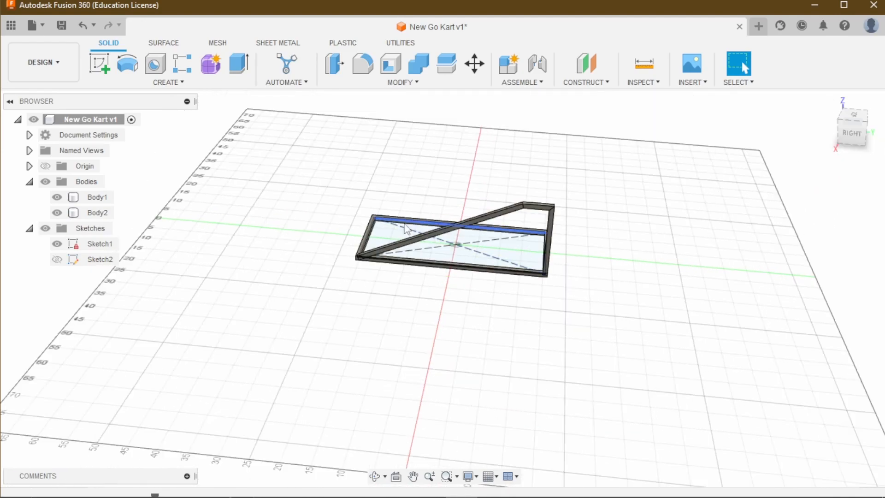
pyautogui.scroll(4, 414, 249)
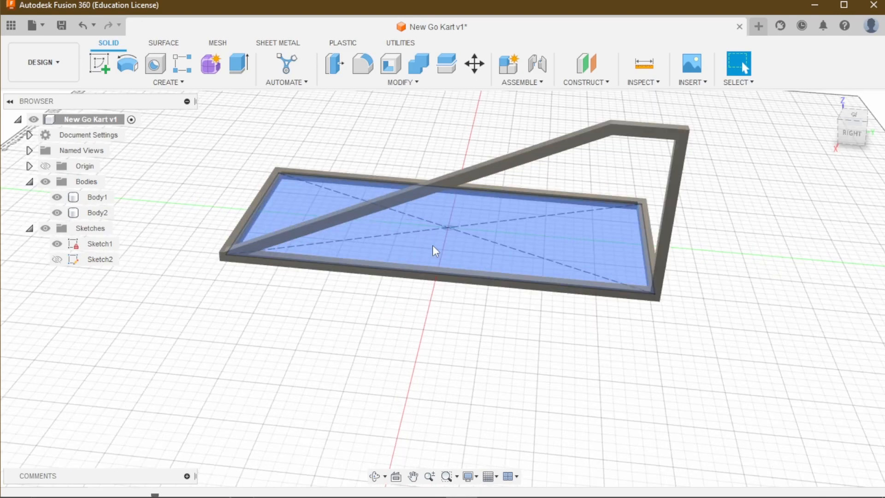
pyautogui.scroll(-4, 435, 239)
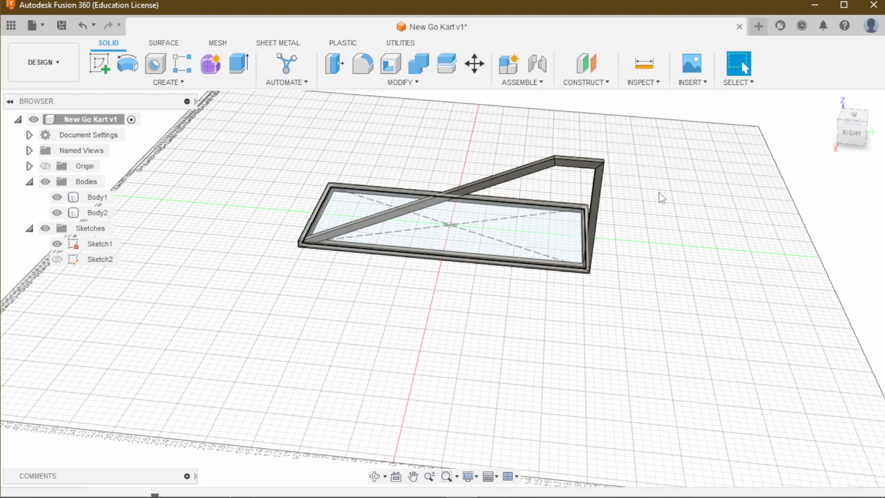
pyautogui.click(857, 133)
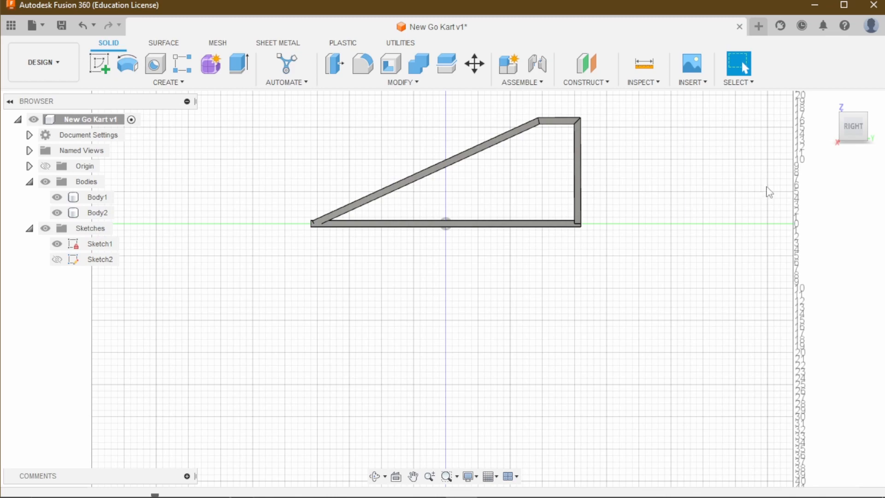
pyautogui.click(851, 115)
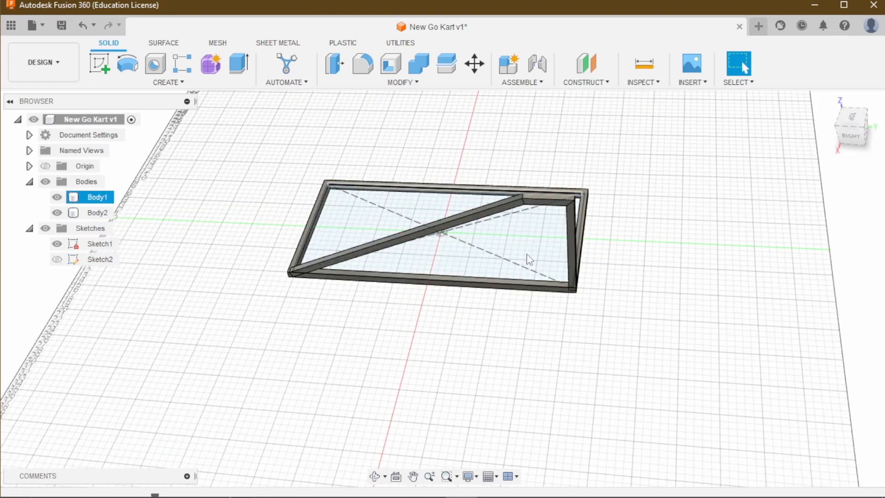
pyautogui.click(539, 262)
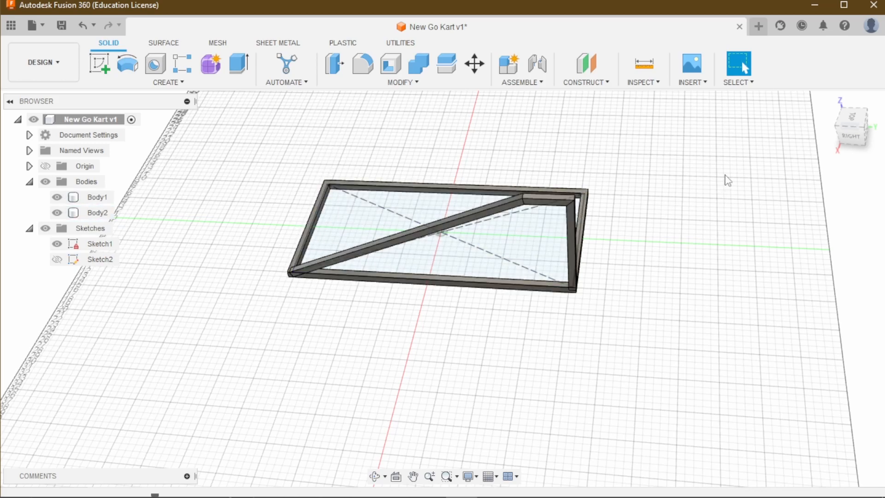
pyautogui.click(832, 108)
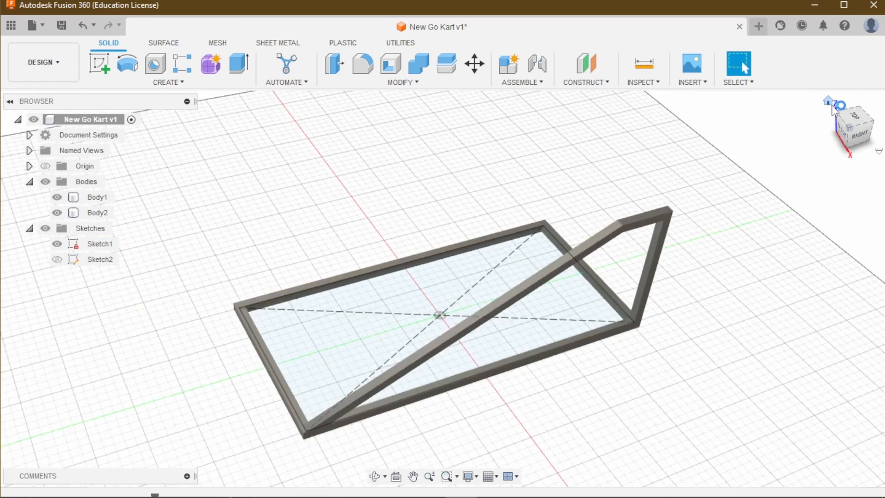
pyautogui.moveTo(861, 137)
pyautogui.mouseDown()
pyautogui.moveTo(838, 125)
pyautogui.moveTo(842, 133)
pyautogui.mouseUp()
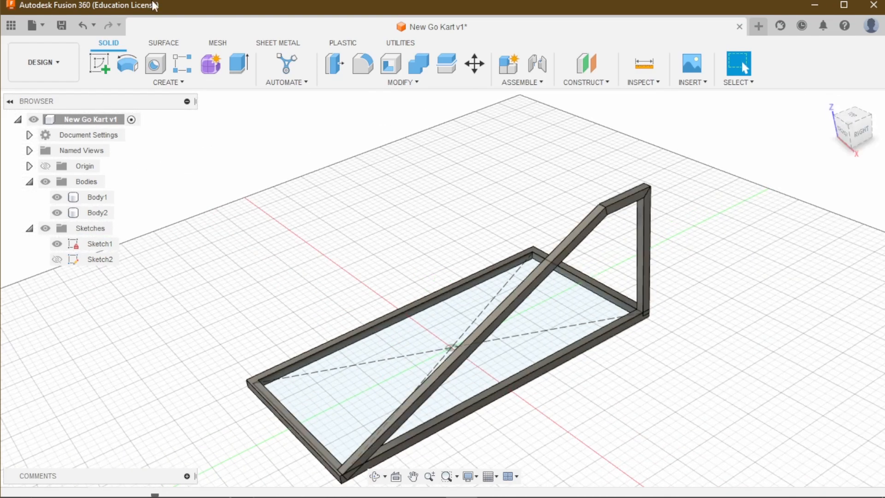
# Start a sketch on the vertical lengthwise plane through the origin, show Sketch2, and hide all bodies
pyautogui.click(102, 62)
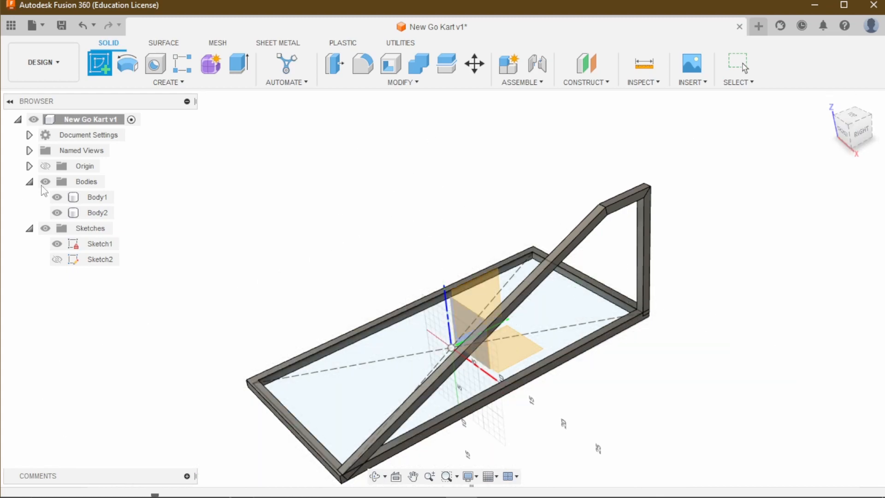
pyautogui.click(490, 300)
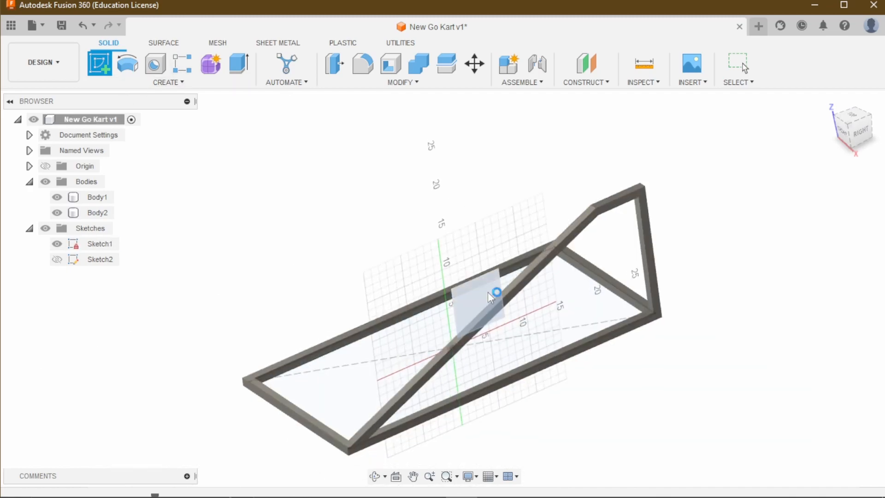
pyautogui.moveTo(860, 134); pyautogui.dragTo(847, 138)
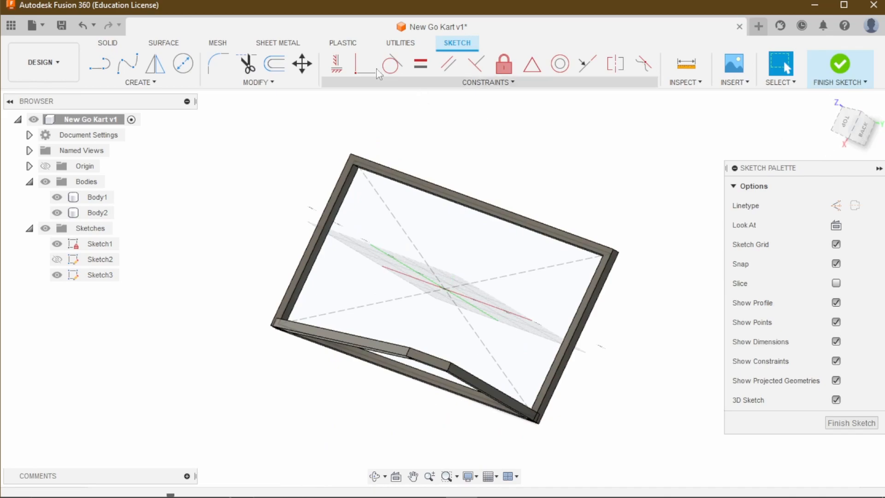
pyautogui.click(57, 259)
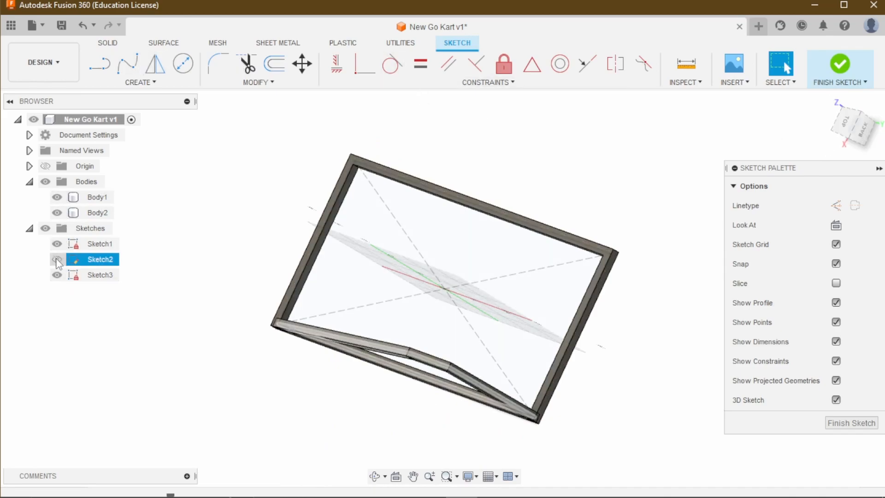
pyautogui.click(45, 166)
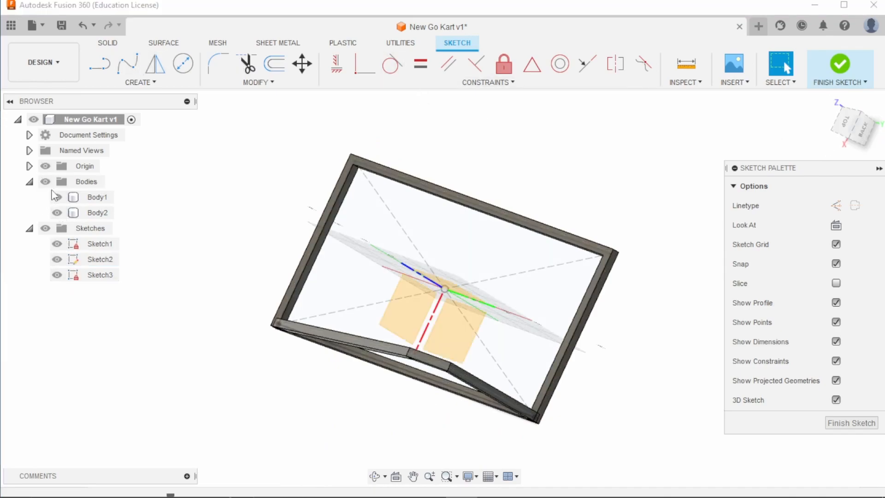
pyautogui.click(46, 182)
pyautogui.click(46, 167)
# Draw a vertical line up from the base's far-side corner and a horizontal line inward from its upper end, tracing Sketch2's profile
pyautogui.press('l')
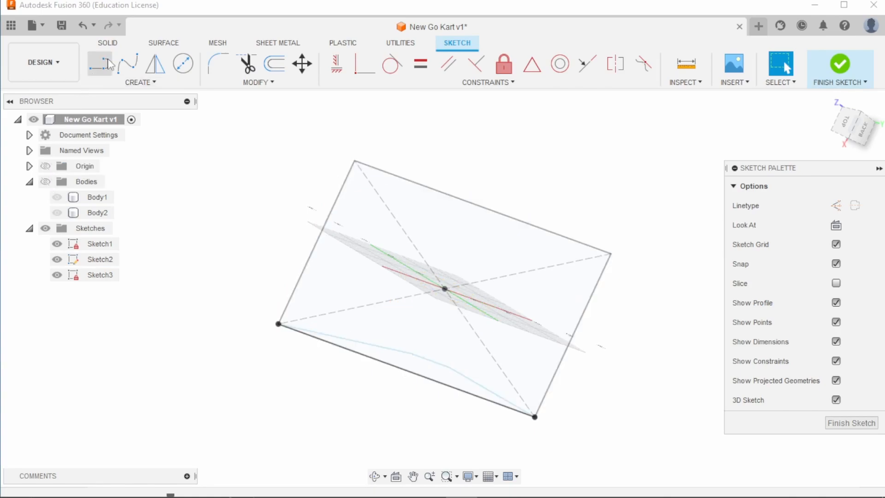
pyautogui.moveTo(866, 124); pyautogui.dragTo(861, 106)
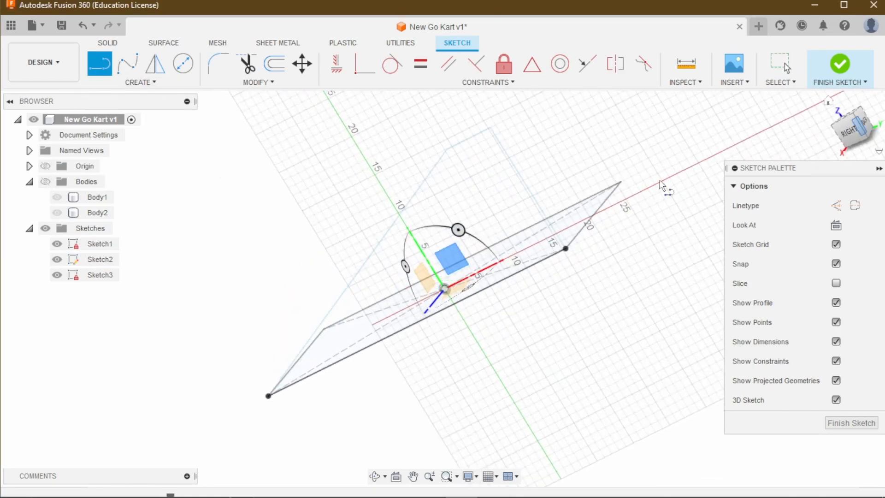
pyautogui.click(621, 183)
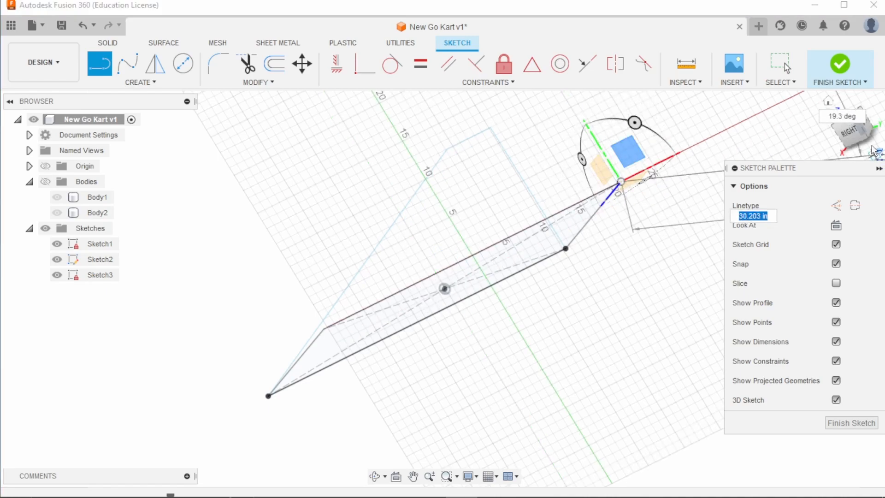
pyautogui.click(851, 141)
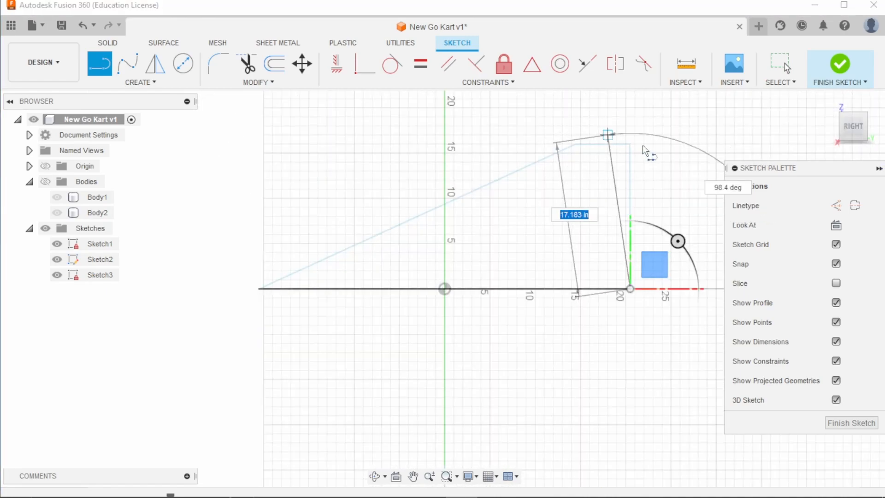
pyautogui.click(630, 144)
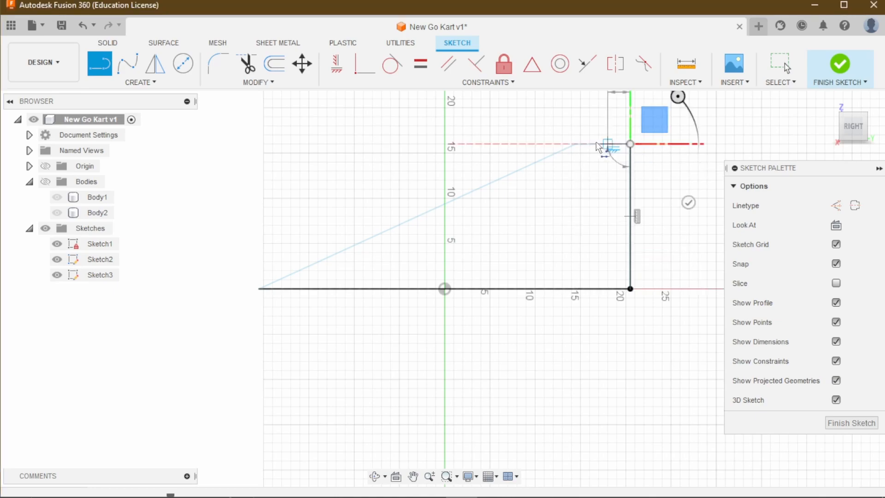
pyautogui.scroll(5, 577, 148)
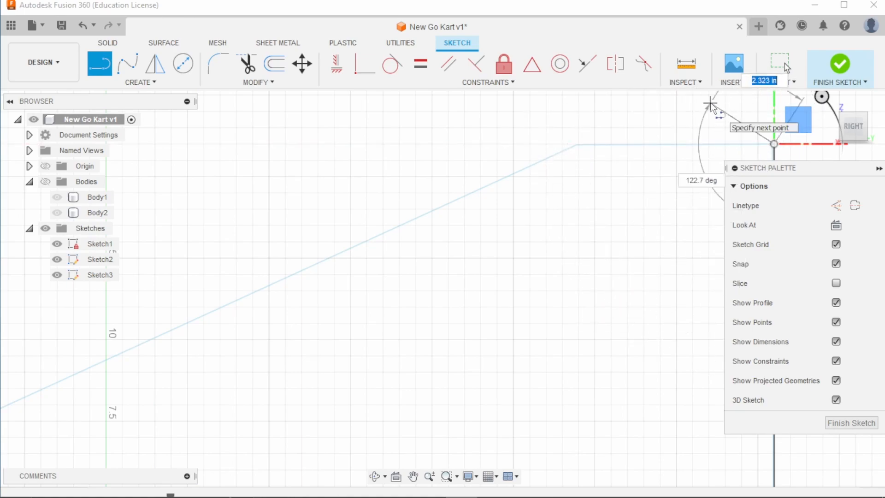
pyautogui.click(584, 147)
# Draw the sloping line from the horizontal line's inner end down to the base's opposite far-side corner, completing the side profile
pyautogui.scroll(-5, 583, 169)
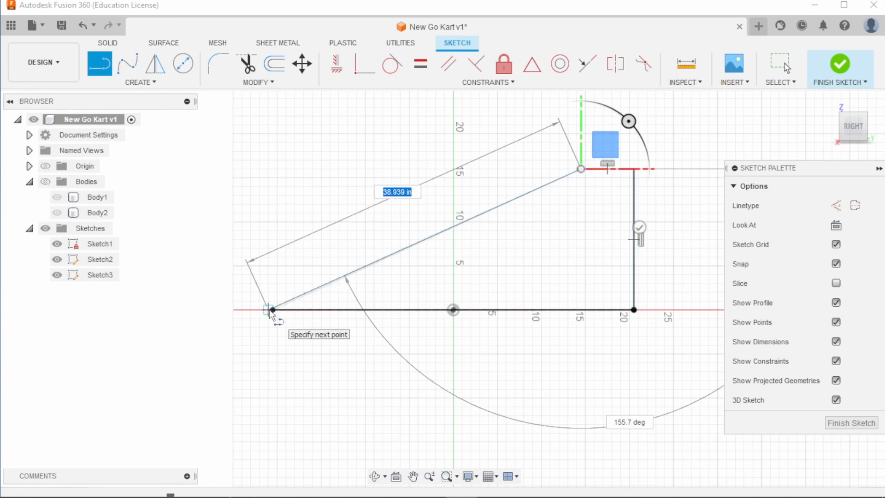
pyautogui.scroll(4, 275, 310)
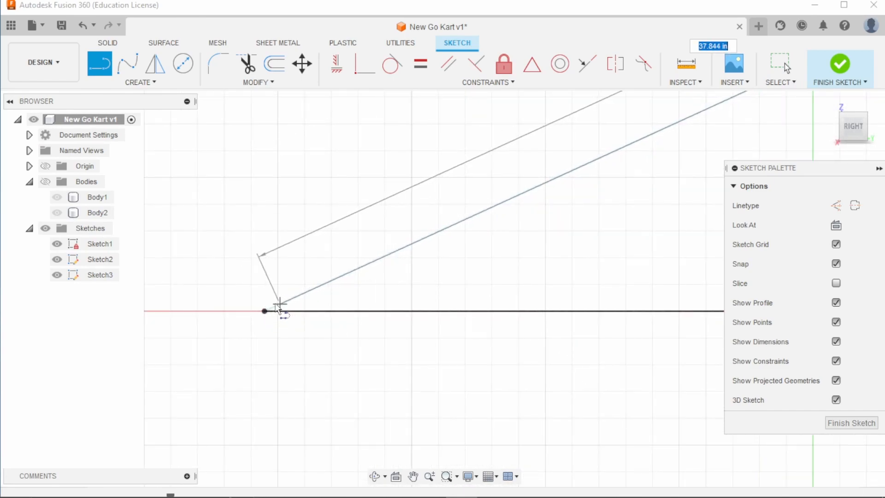
pyautogui.scroll(-2, 277, 306)
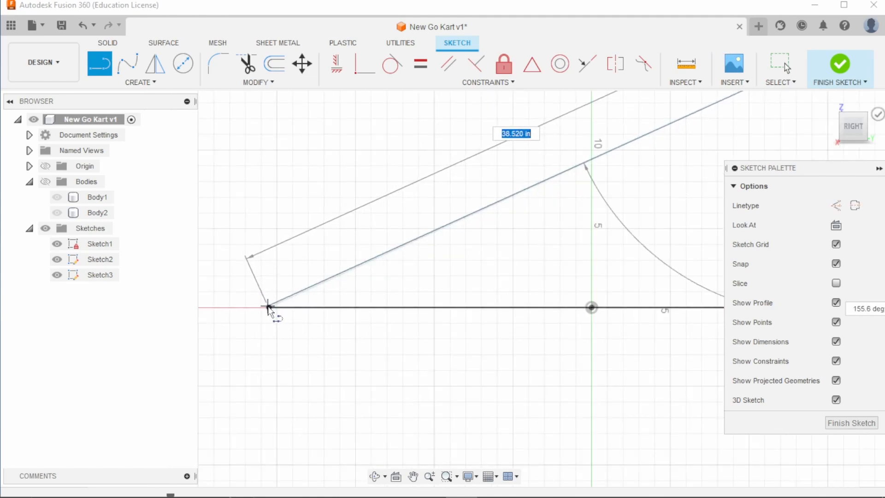
pyautogui.moveTo(855, 128); pyautogui.dragTo(851, 156)
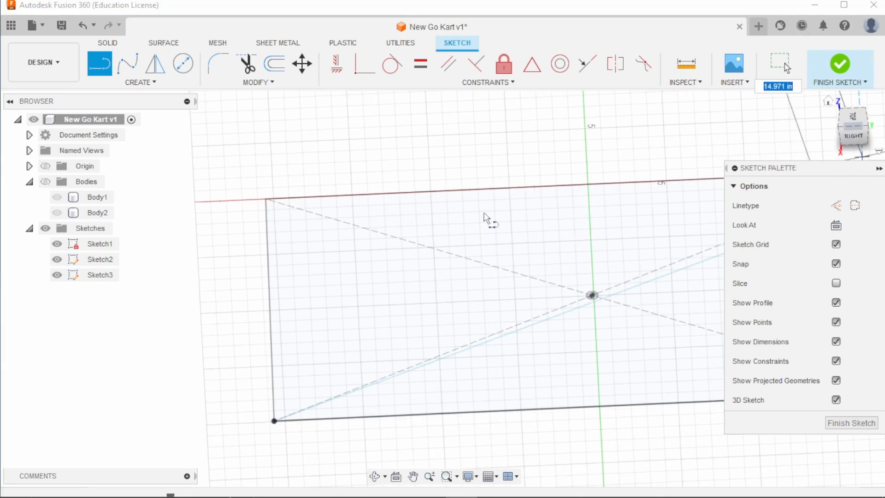
pyautogui.click(276, 200)
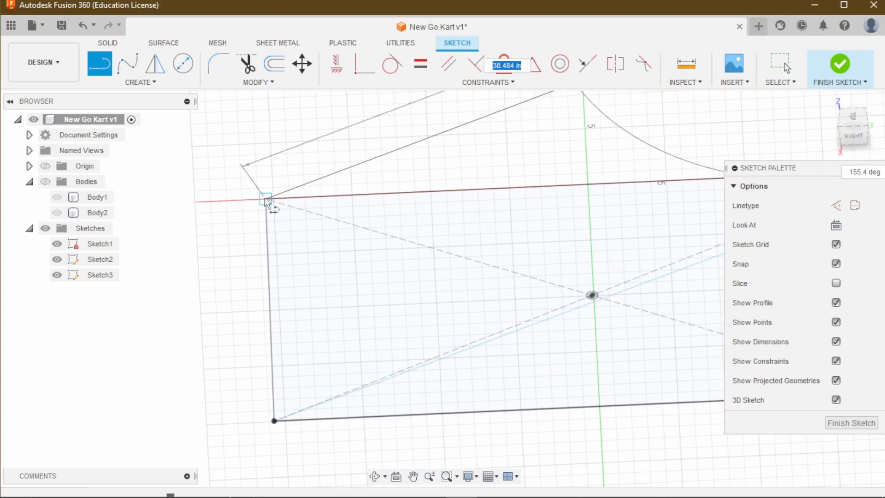
pyautogui.scroll(-3, 275, 203)
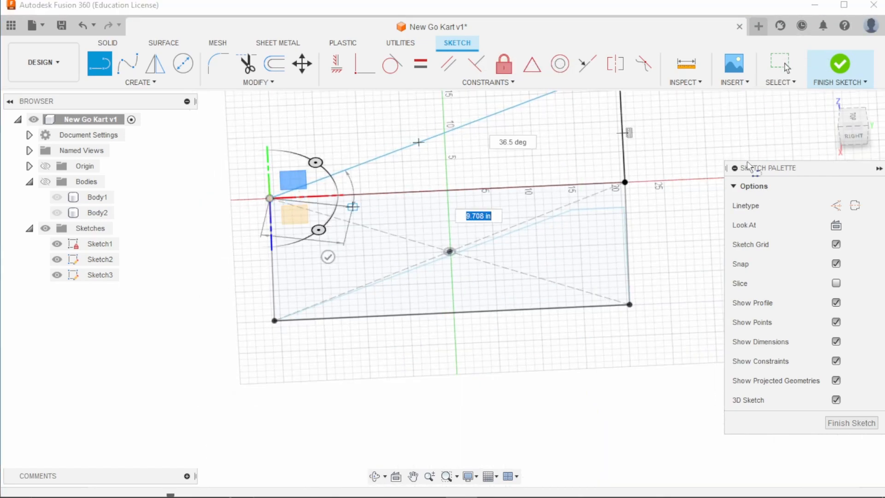
pyautogui.moveTo(859, 132)
pyautogui.mouseDown()
pyautogui.moveTo(858, 117)
pyautogui.moveTo(863, 124)
pyautogui.mouseUp()
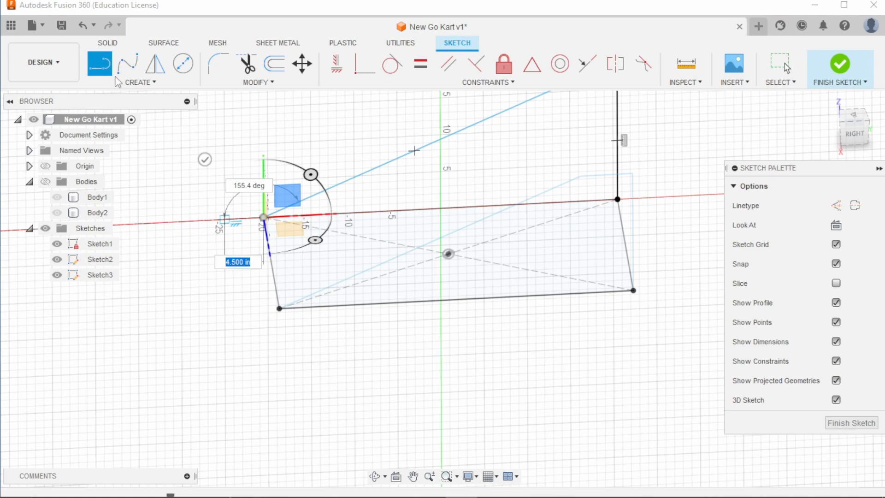
pyautogui.press('Escape')
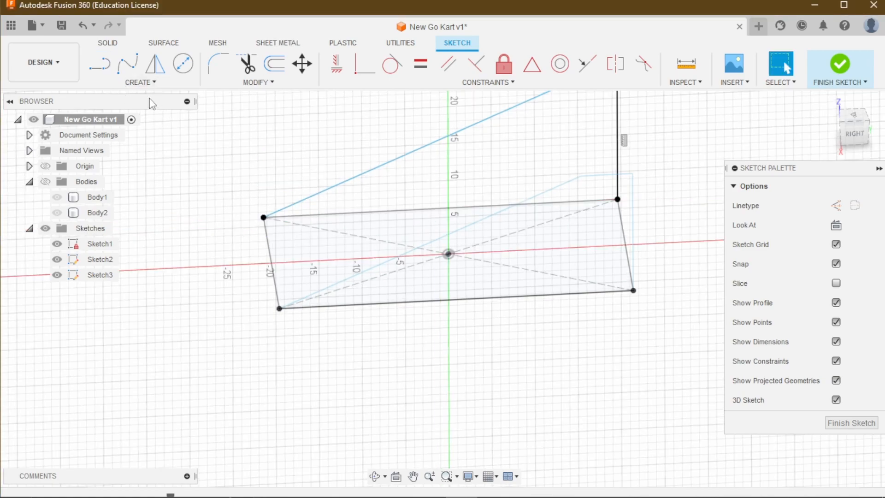
# Start a hollow square Pipe with a 1 in section and 0.25 in thickness along the far-side profile in Sketch3
pyautogui.click(157, 83)
pyautogui.click(108, 42)
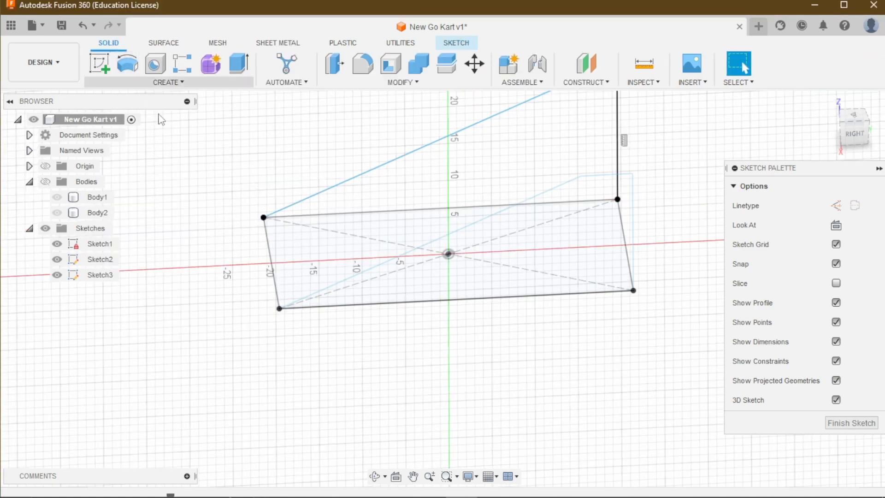
pyautogui.click(177, 84)
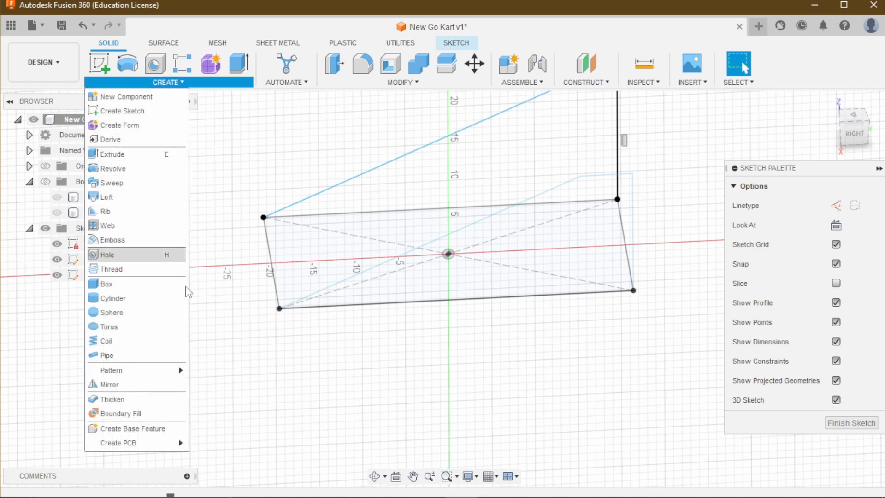
pyautogui.moveTo(141, 374)
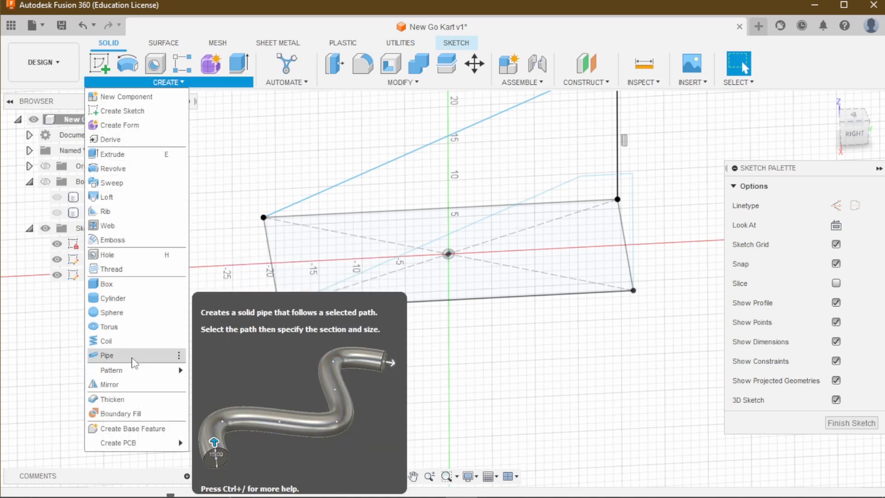
pyautogui.click(107, 355)
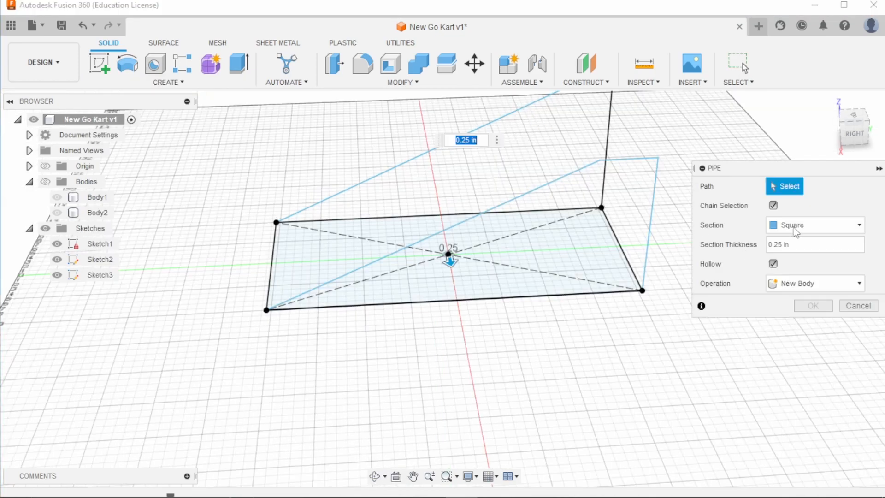
pyautogui.scroll(-3, 634, 365)
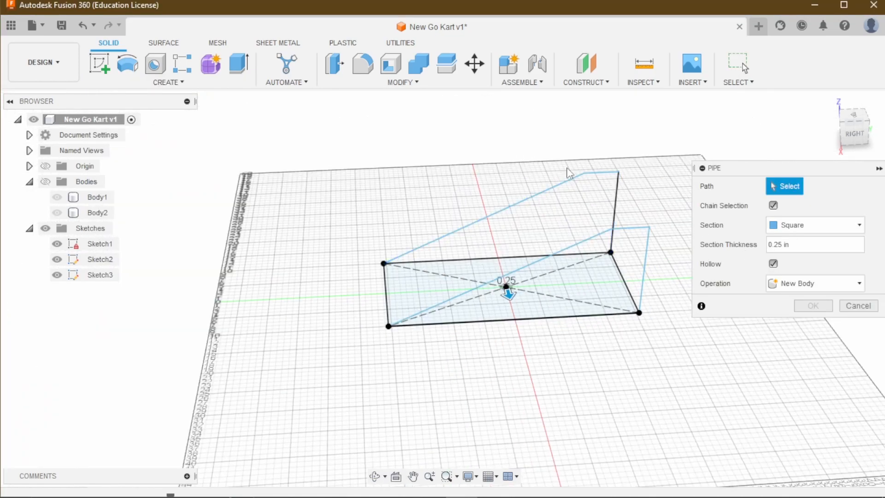
pyautogui.click(616, 196)
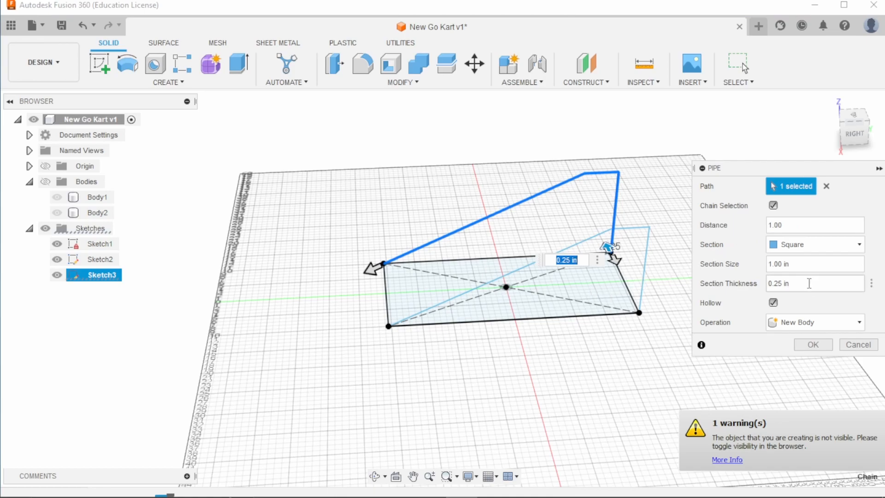
# Show all bodies, set the far-side pipe's operation to New Body, and create it
pyautogui.click(48, 182)
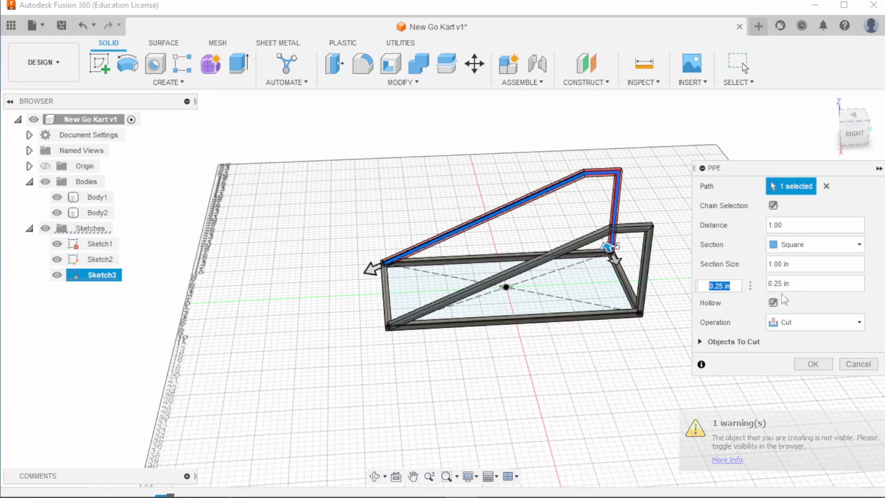
pyautogui.click(798, 323)
pyautogui.press('Escape')
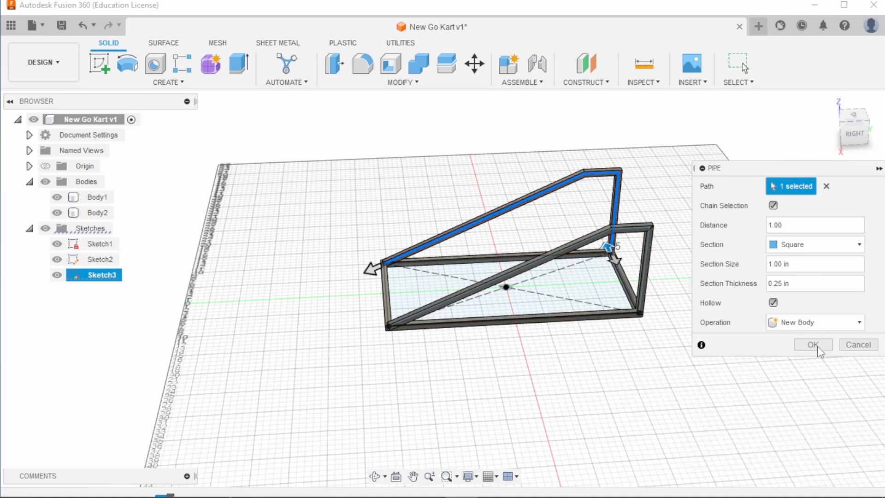
pyautogui.press('Return')
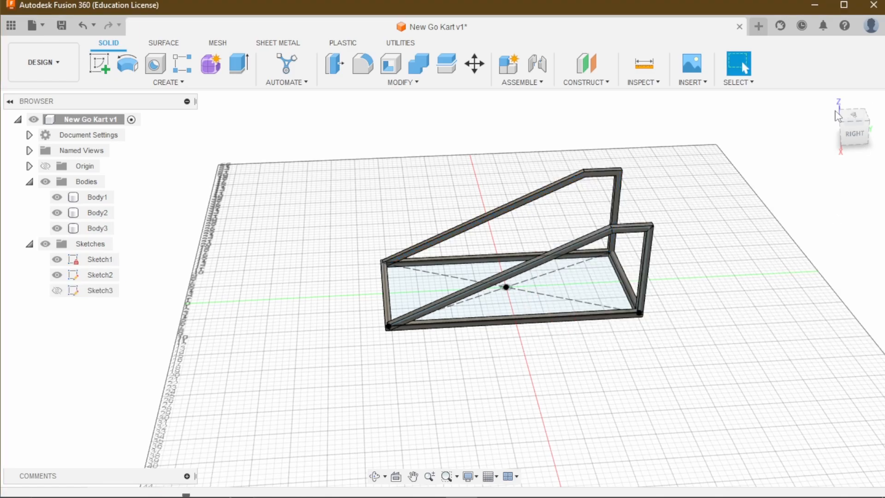
# Examine how both side pipes line up with each other and the base frame from the right side and at an angle
pyautogui.click(853, 134)
pyautogui.moveTo(856, 130)
pyautogui.mouseDown()
pyautogui.moveTo(836, 150)
pyautogui.moveTo(864, 156)
pyautogui.moveTo(850, 154)
pyautogui.moveTo(860, 138)
pyautogui.moveTo(852, 137)
pyautogui.mouseUp()
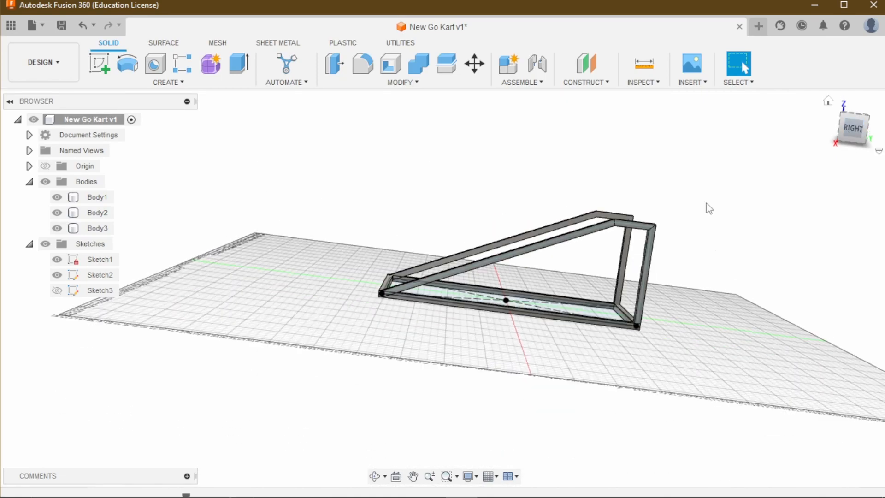
pyautogui.scroll(4, 397, 278)
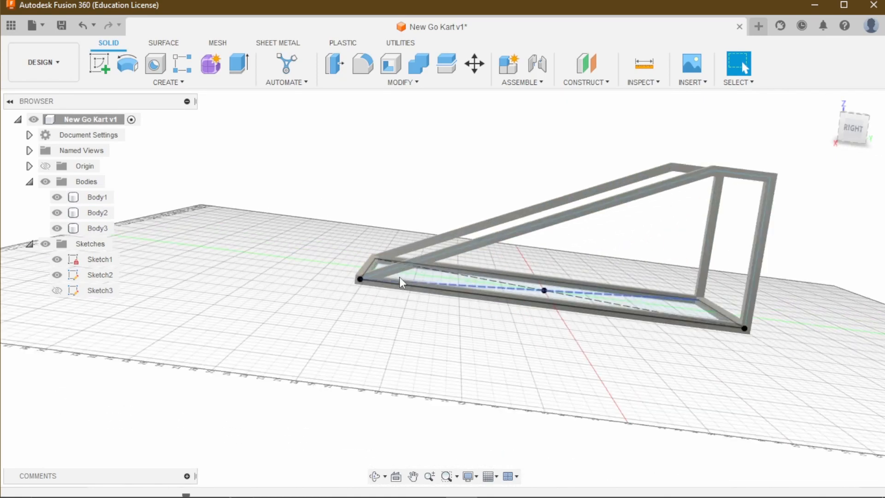
pyautogui.scroll(-3, 399, 276)
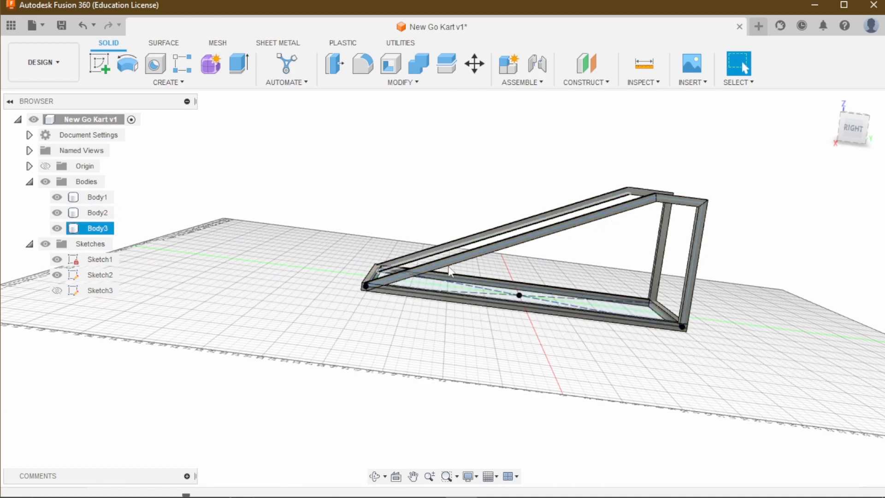
pyautogui.click(489, 289)
pyautogui.scroll(-2, 550, 286)
pyautogui.click(616, 283)
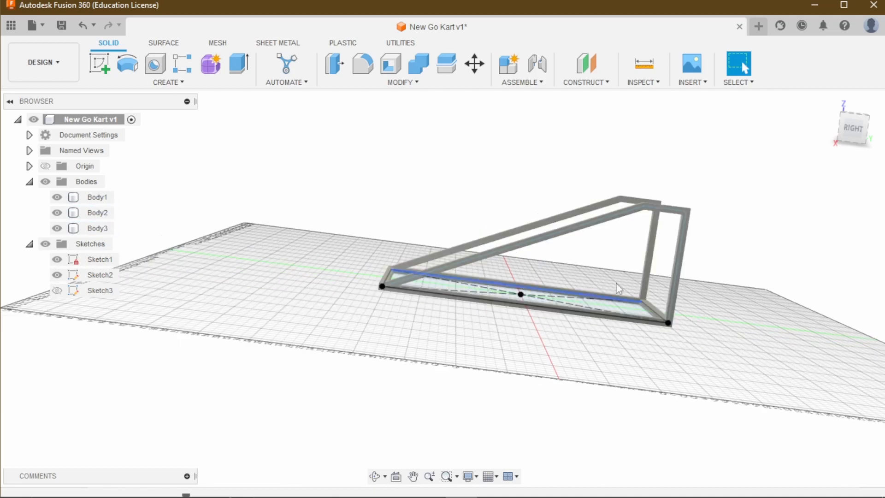
pyautogui.moveTo(839, 133); pyautogui.dragTo(815, 147)
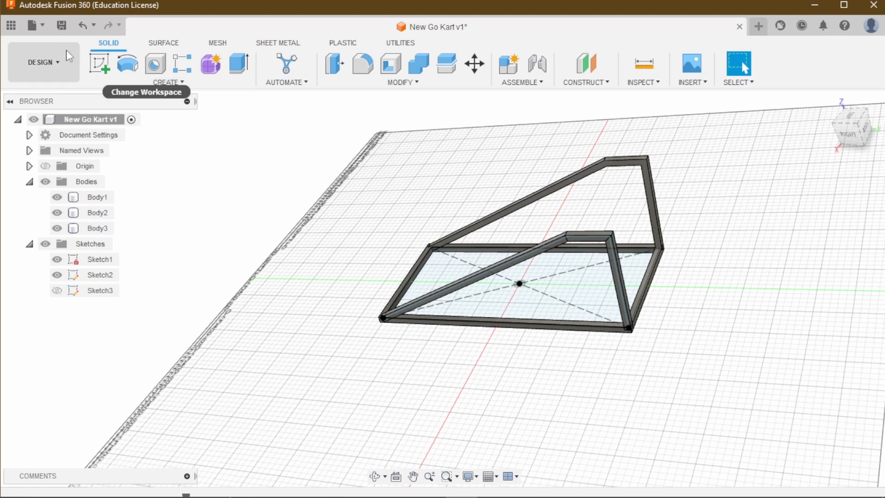
# Start a sketch on the vertical lengthwise plane through the origin, hide all bodies, and show Sketch3
pyautogui.click(179, 83)
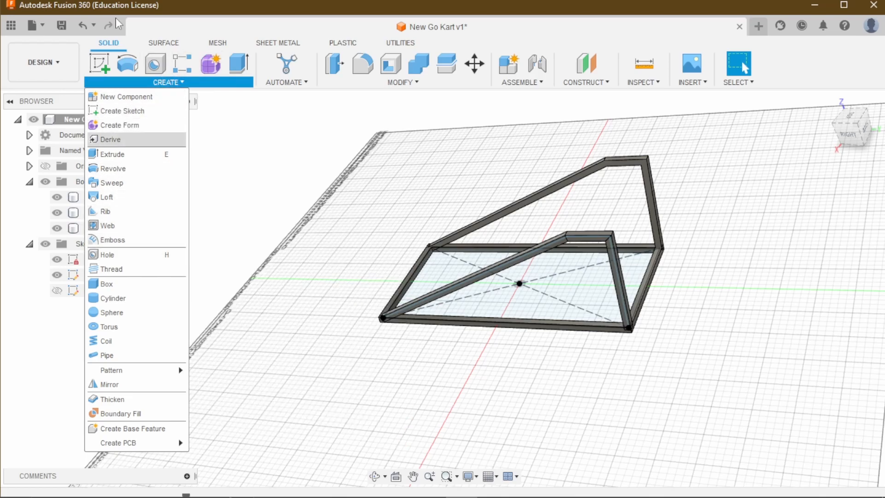
pyautogui.click(99, 63)
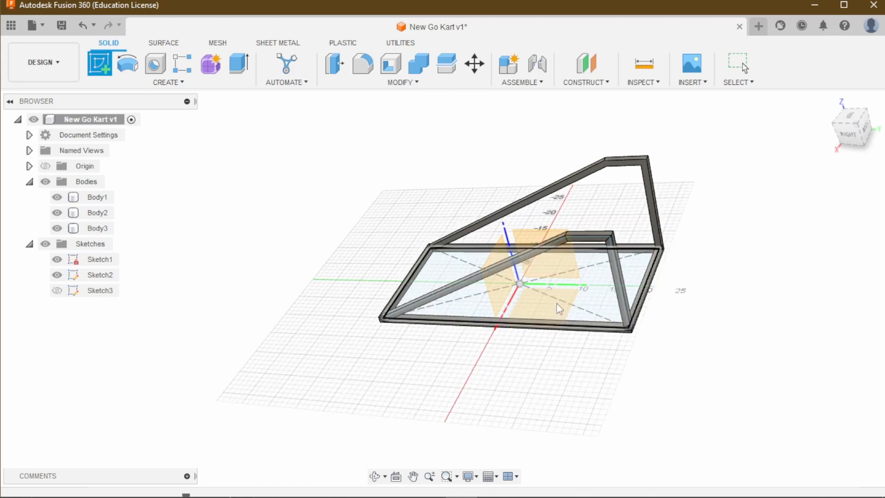
pyautogui.click(566, 260)
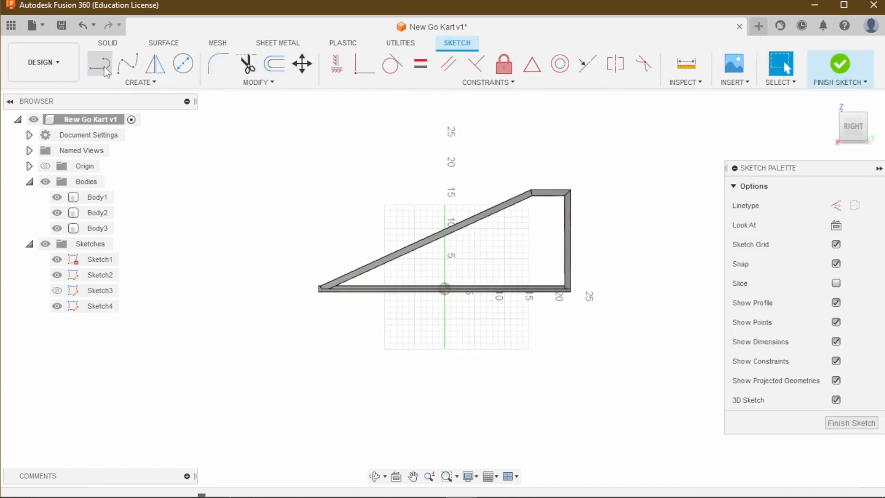
pyautogui.click(106, 71)
pyautogui.moveTo(856, 110); pyautogui.dragTo(802, 125)
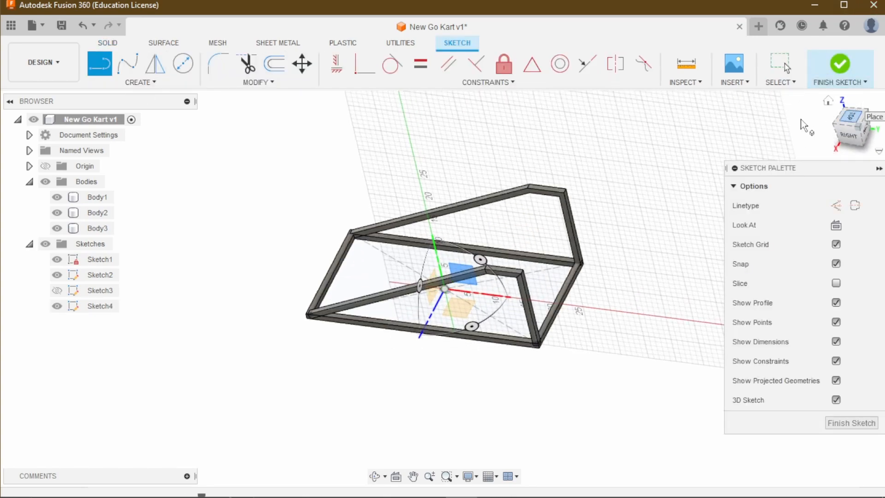
pyautogui.scroll(6, 530, 284)
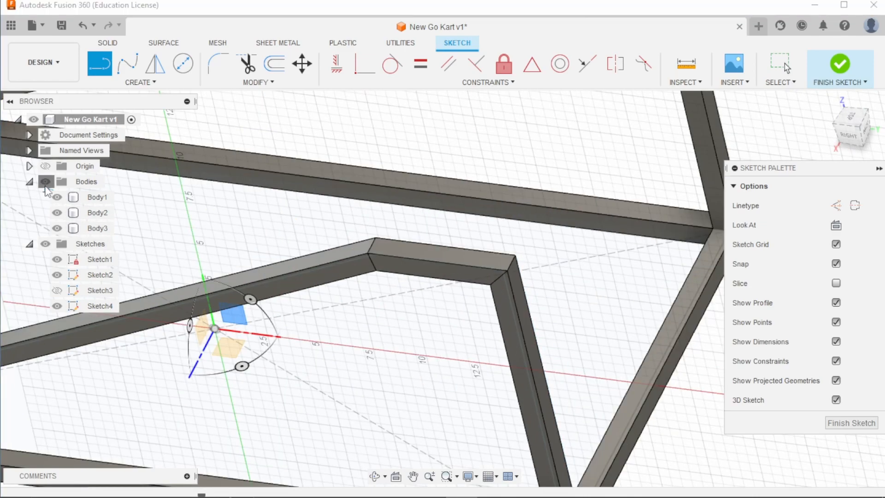
pyautogui.click(46, 181)
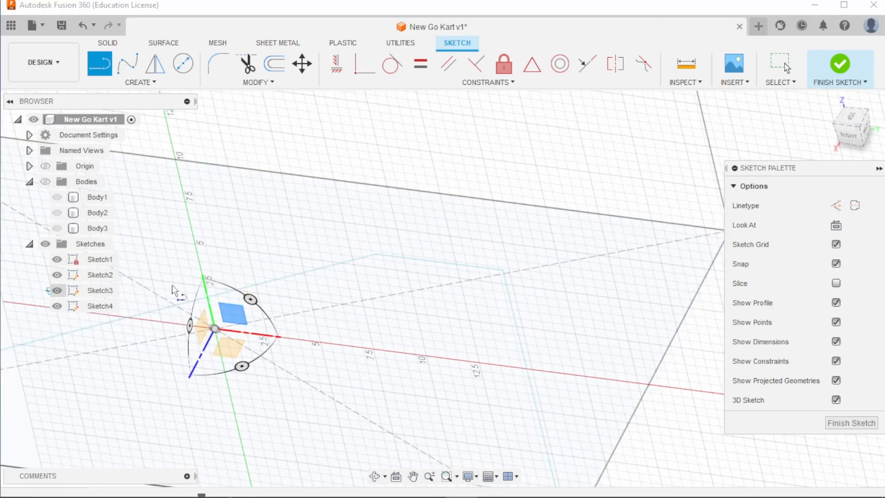
# Draw a crossbar line connecting the upper outer corners of the two side profiles in Sketch2 and Sketch3
pyautogui.scroll(-3, 352, 292)
pyautogui.scroll(5, 438, 283)
pyautogui.scroll(3, 422, 294)
pyautogui.click(412, 338)
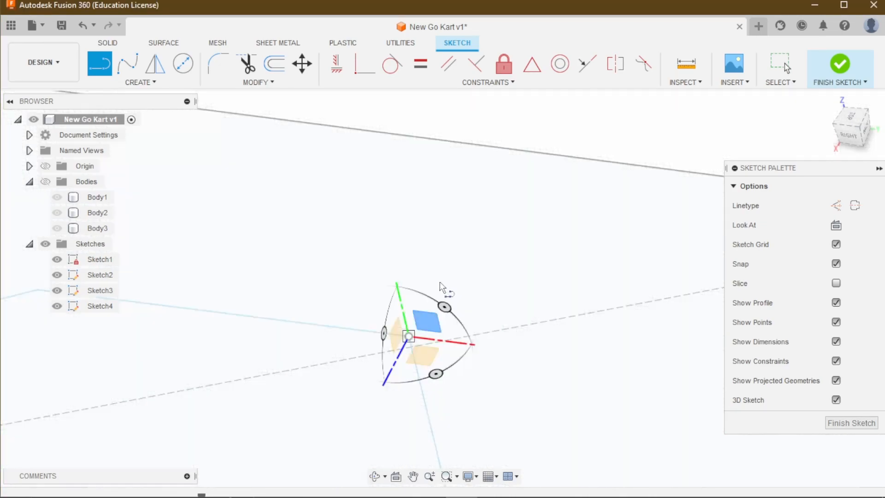
pyautogui.scroll(-4, 461, 295)
pyautogui.scroll(8, 529, 173)
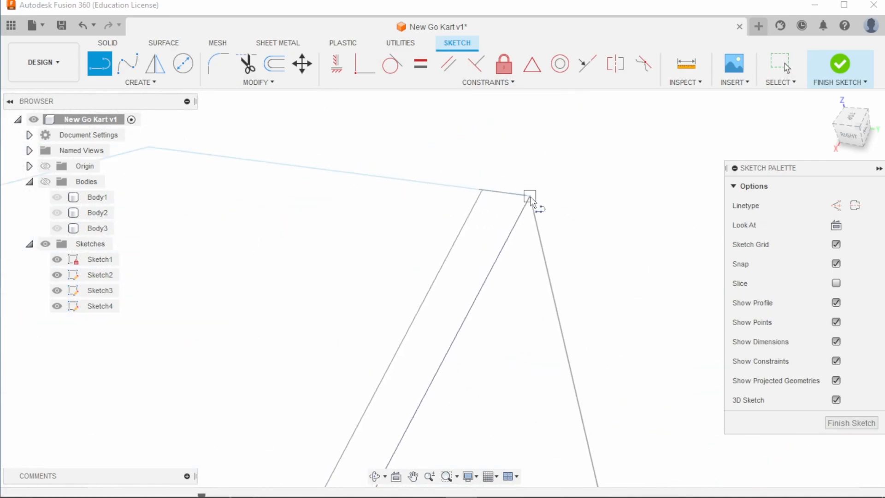
pyautogui.click(530, 197)
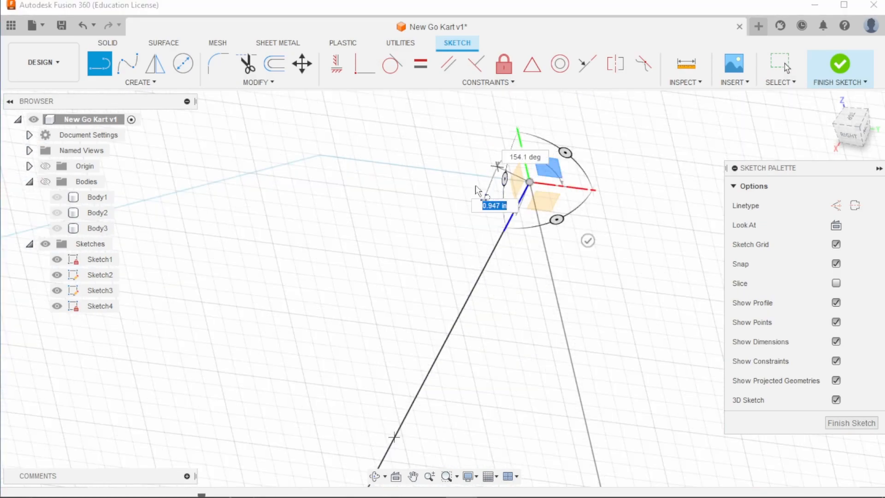
pyautogui.scroll(-4, 474, 184)
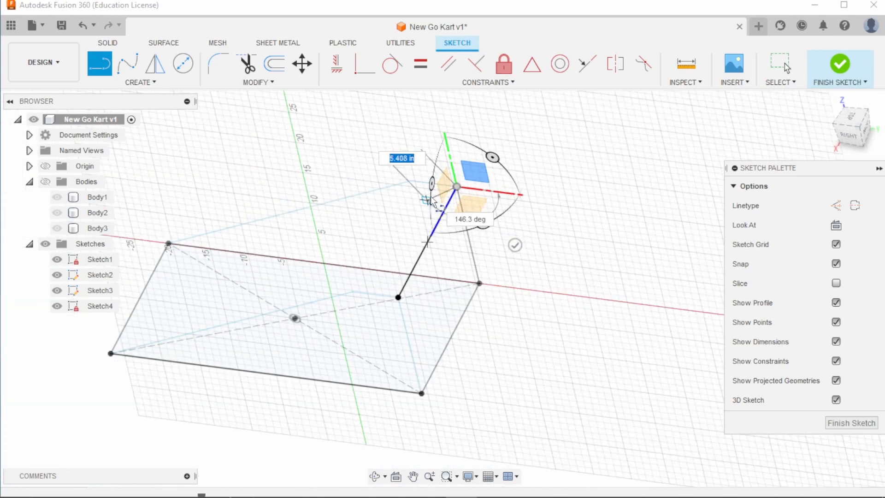
pyautogui.press('Escape')
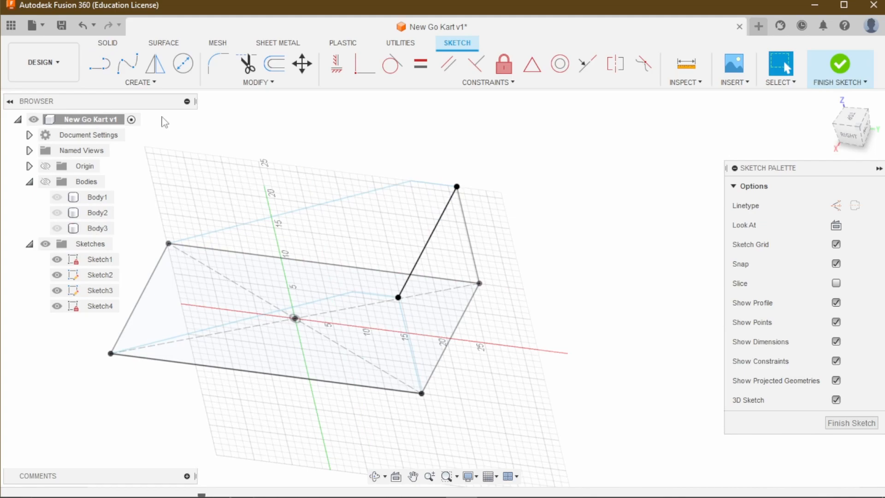
pyautogui.click(109, 75)
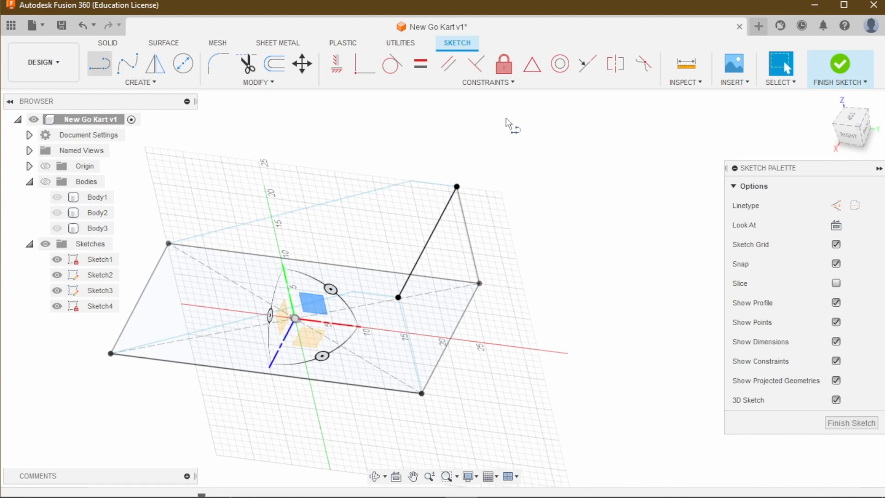
pyautogui.click(408, 180)
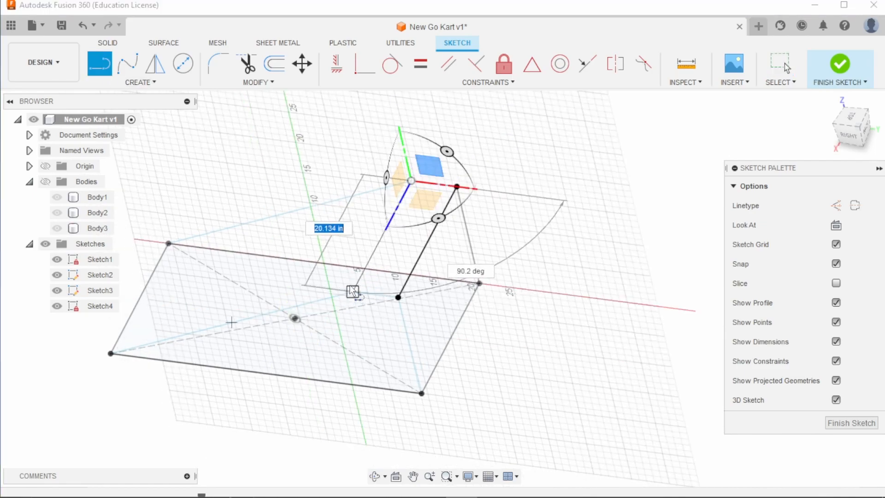
pyautogui.press('Escape')
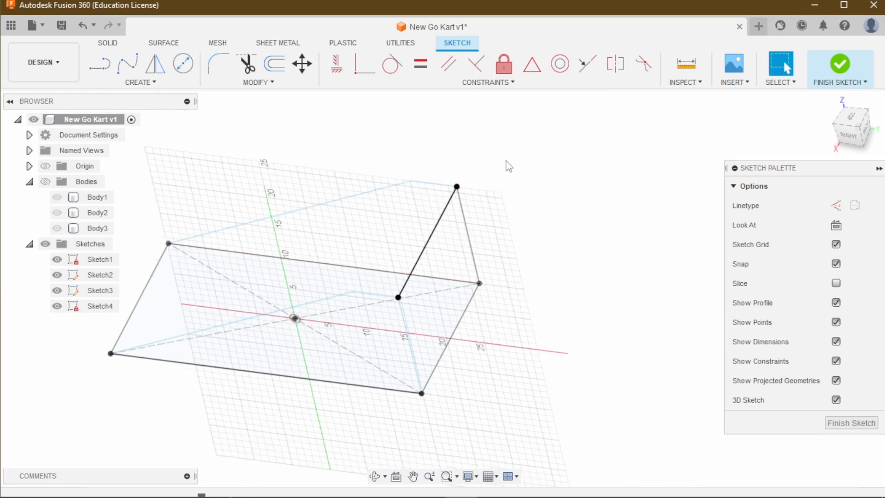
# Start a hollow square pipe with the crossbar line between the side profiles' upper outer corners as its path
pyautogui.click(441, 224)
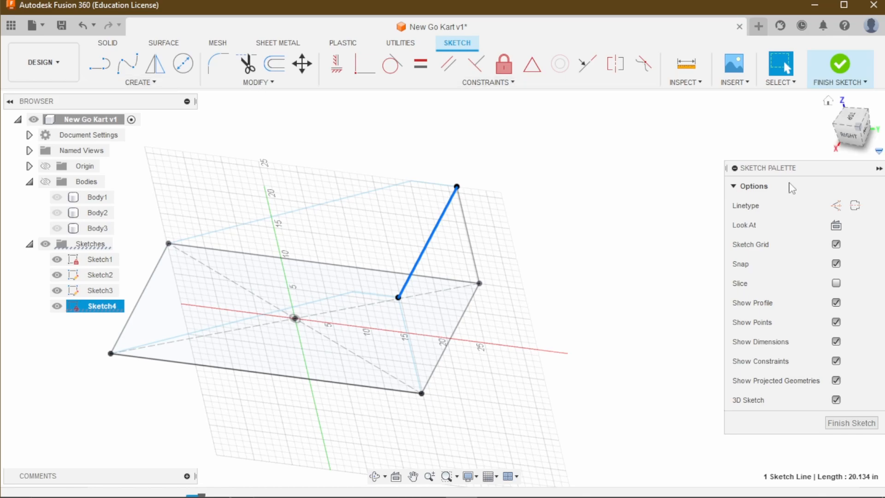
pyautogui.click(108, 45)
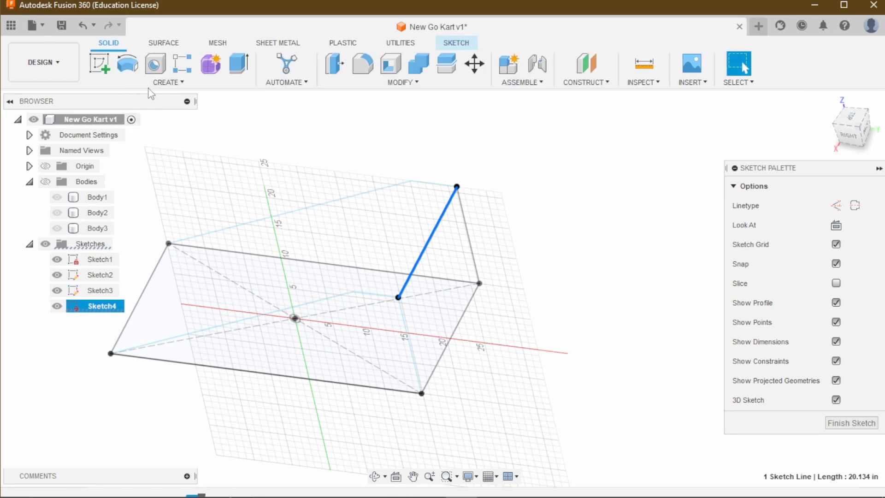
pyautogui.click(164, 82)
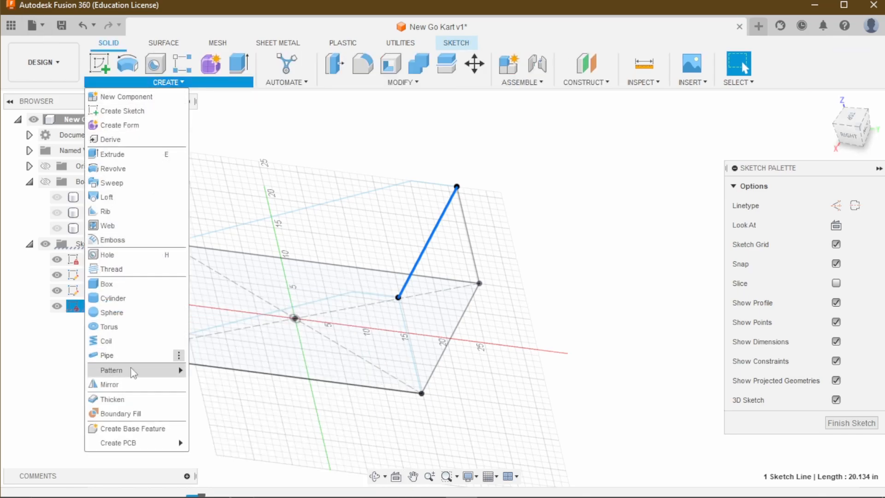
pyautogui.click(132, 360)
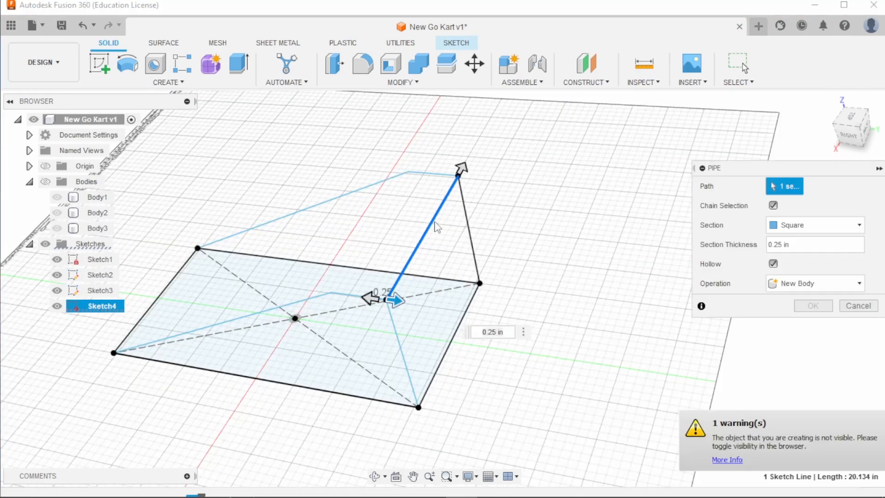
pyautogui.click(437, 227)
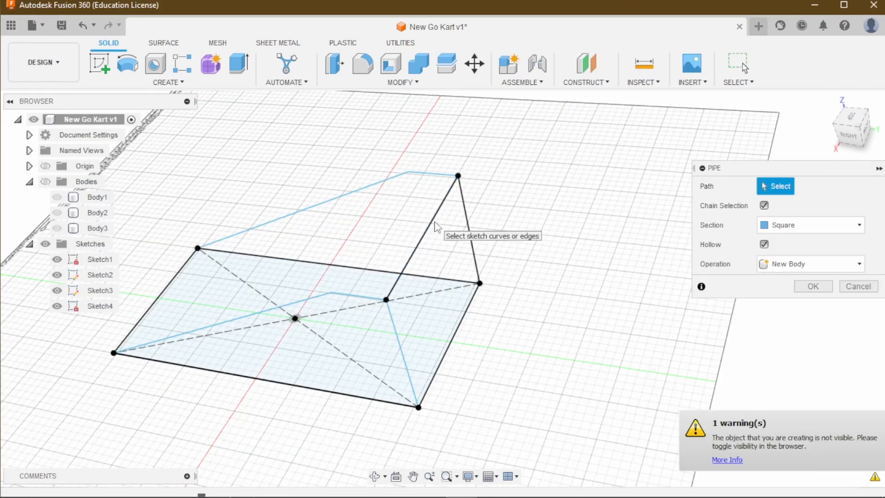
pyautogui.click(436, 227)
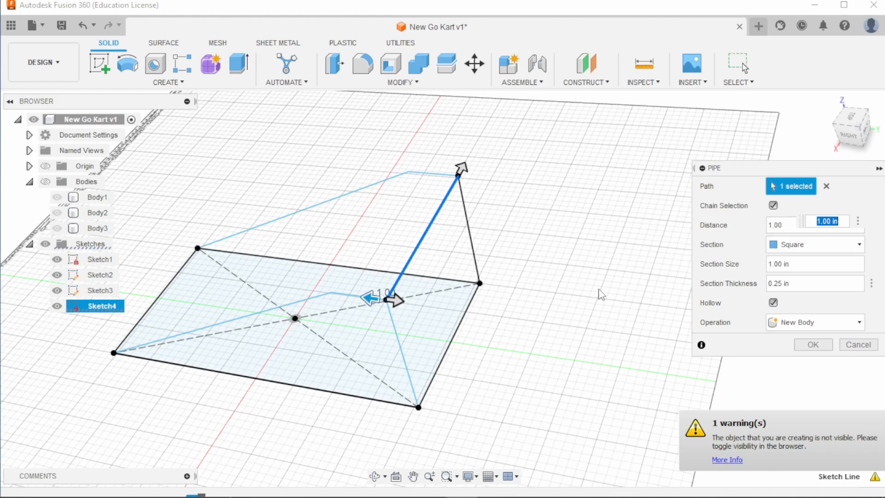
# Show all bodies, set the crossbar pipe's operation to New Body, and create it
pyautogui.click(50, 183)
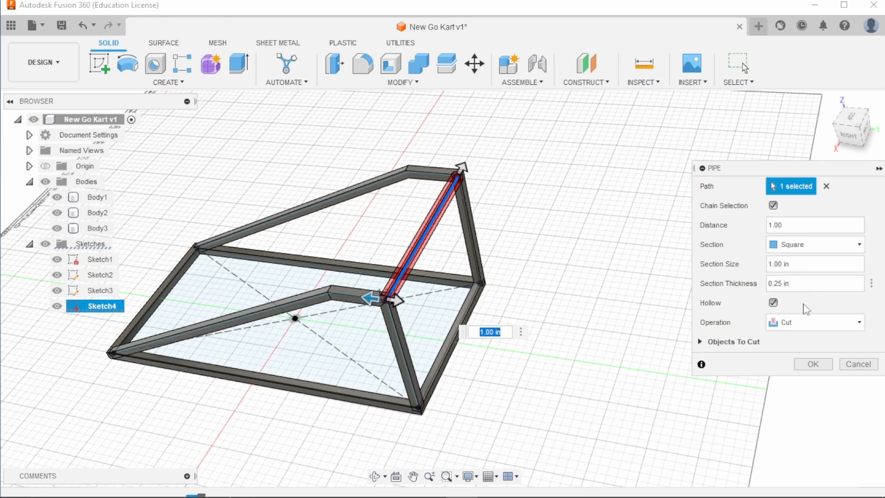
pyautogui.click(811, 322)
pyautogui.click(794, 386)
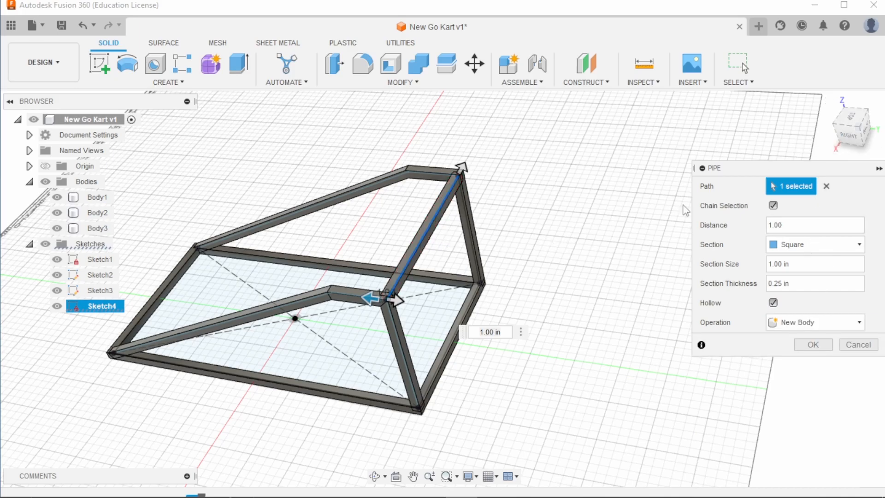
pyautogui.moveTo(858, 127)
pyautogui.mouseDown()
pyautogui.moveTo(848, 112)
pyautogui.moveTo(855, 92)
pyautogui.moveTo(855, 142)
pyautogui.moveTo(858, 115)
pyautogui.moveTo(851, 131)
pyautogui.mouseUp()
pyautogui.click(805, 347)
pyautogui.scroll(10, 415, 210)
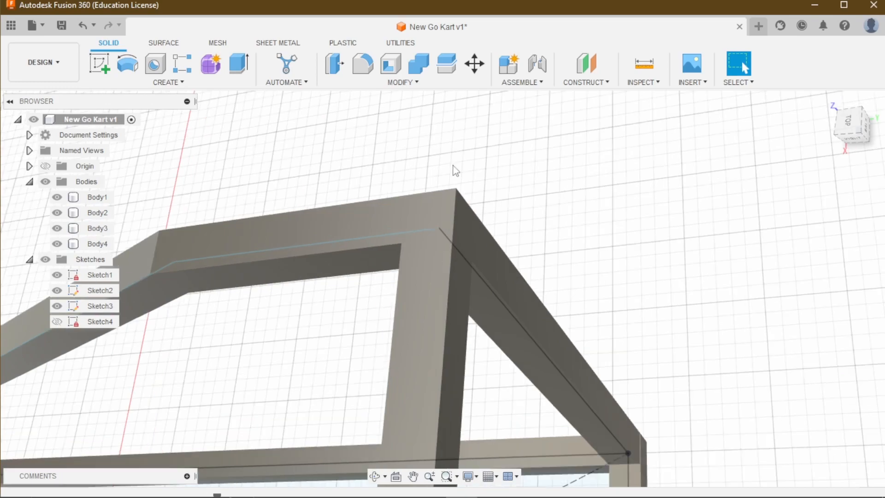
pyautogui.scroll(-10, 457, 208)
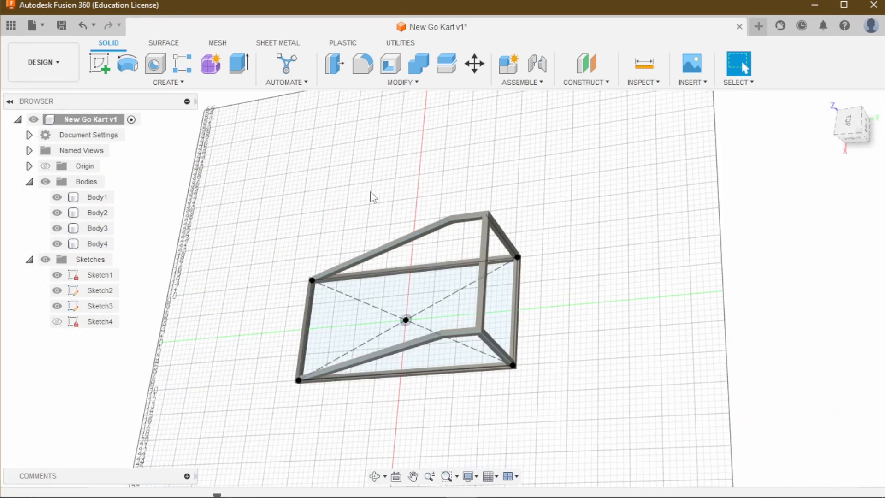
# Save the design with the version description "User Saved"
pyautogui.click(62, 27)
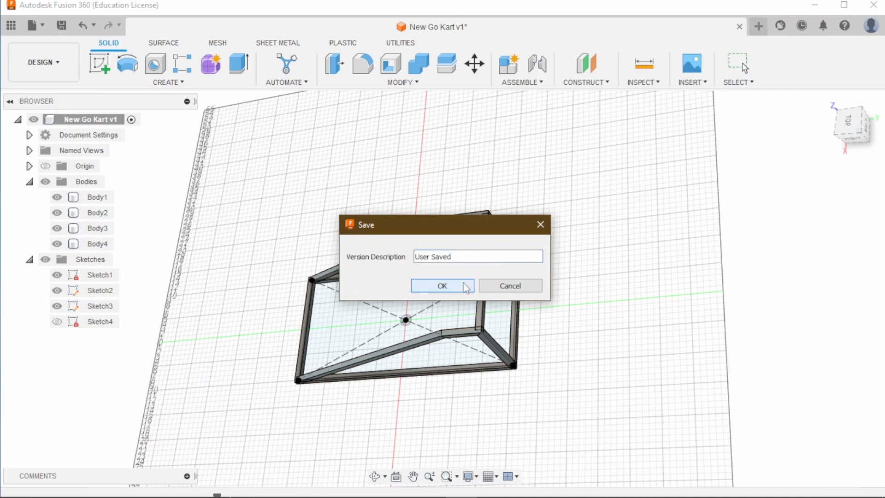
pyautogui.click(442, 285)
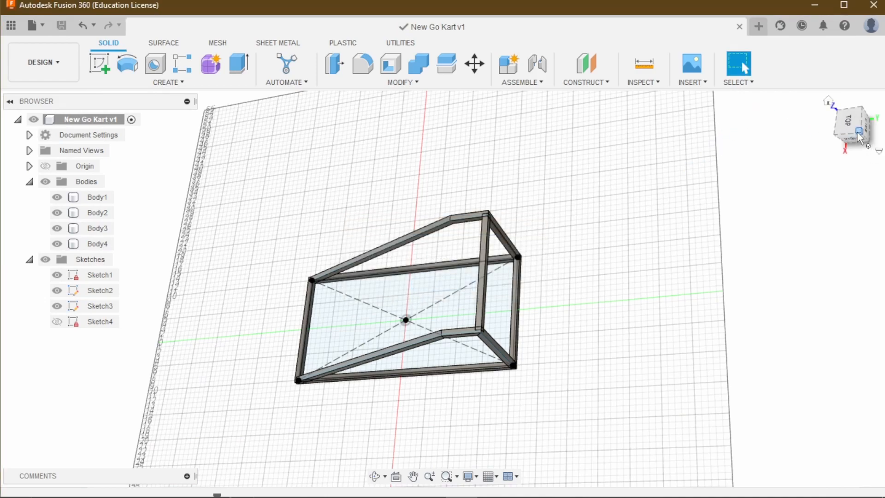
pyautogui.click(860, 146)
pyautogui.scroll(-2, 392, 207)
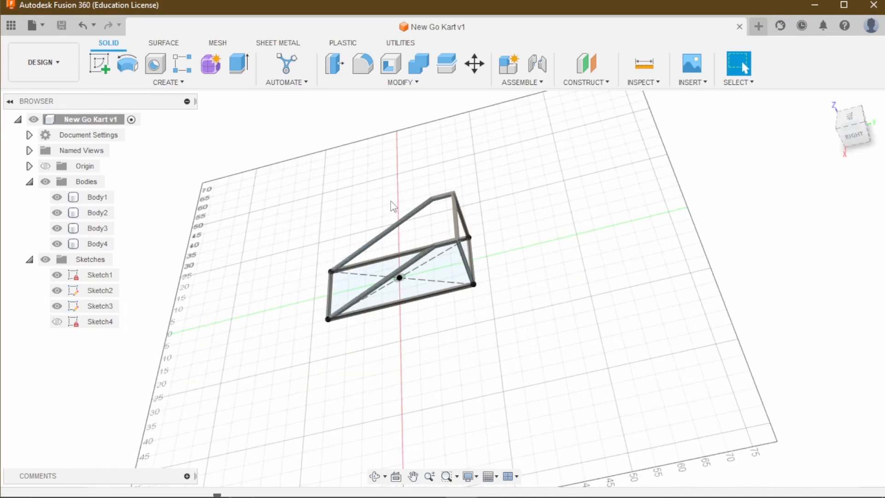
pyautogui.scroll(4, 391, 205)
pyautogui.scroll(2, 494, 199)
pyautogui.scroll(-2, 497, 211)
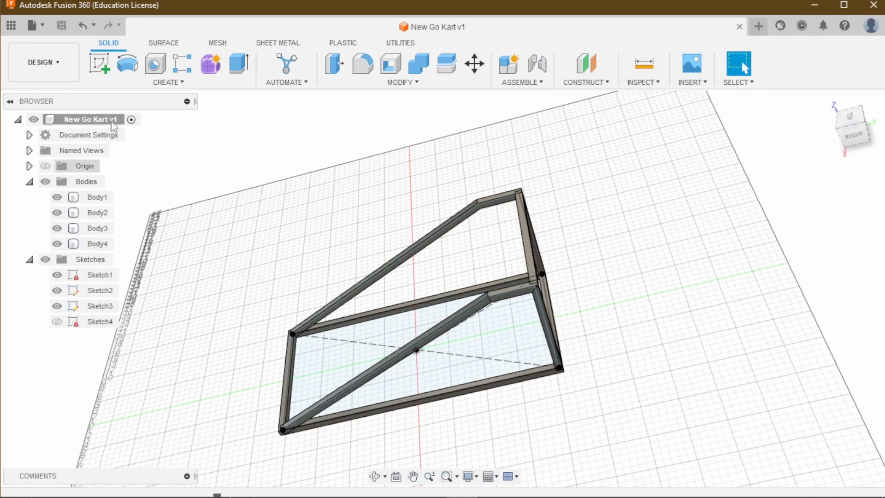
# Start a sketch on the horizontal plane through the origin and hide all bodies
pyautogui.click(98, 63)
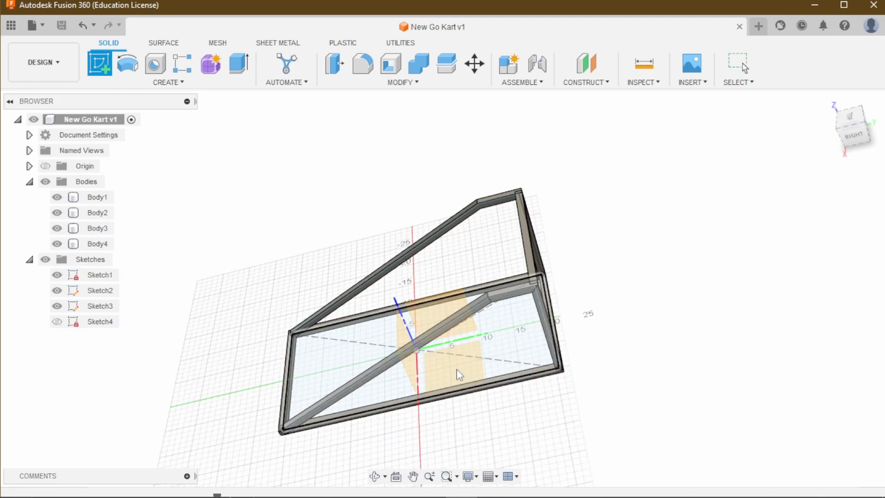
pyautogui.click(468, 357)
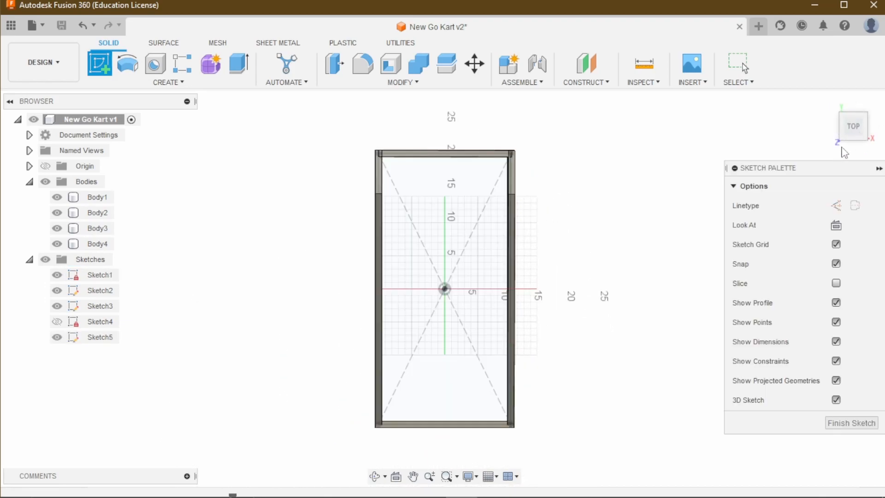
pyautogui.moveTo(852, 139)
pyautogui.mouseDown()
pyautogui.moveTo(831, 125)
pyautogui.moveTo(806, 131)
pyautogui.mouseUp()
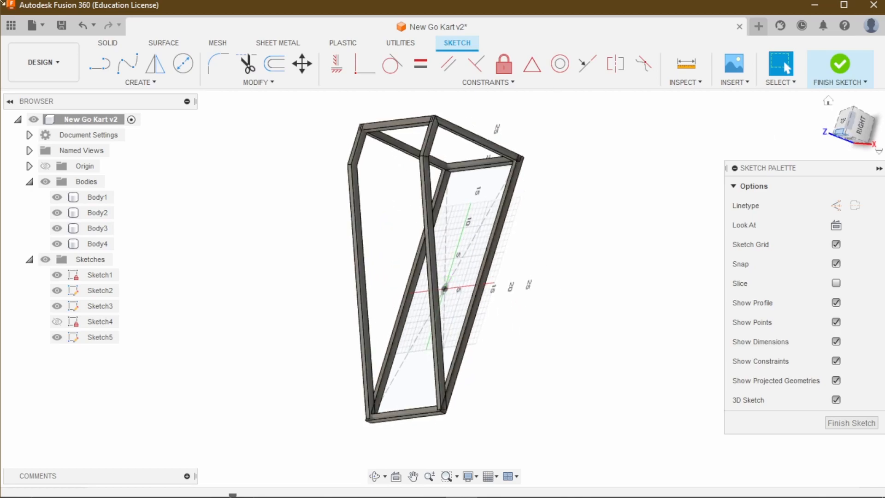
pyautogui.click(99, 63)
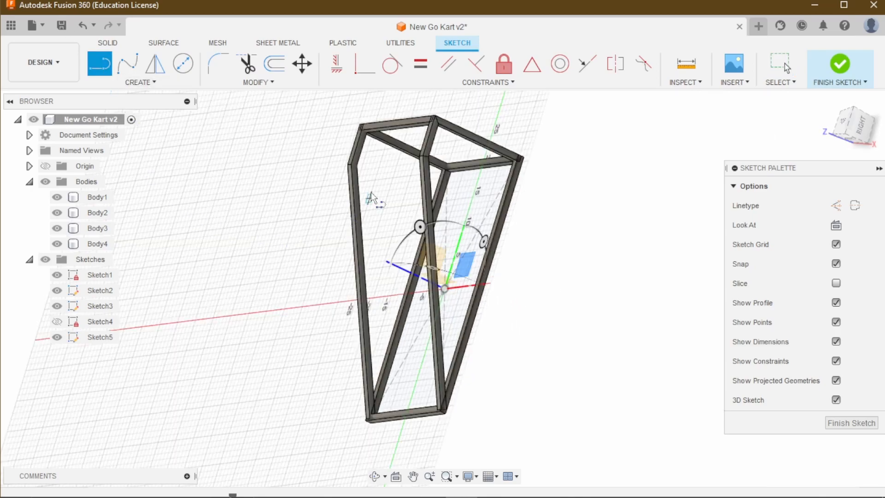
pyautogui.scroll(5, 354, 169)
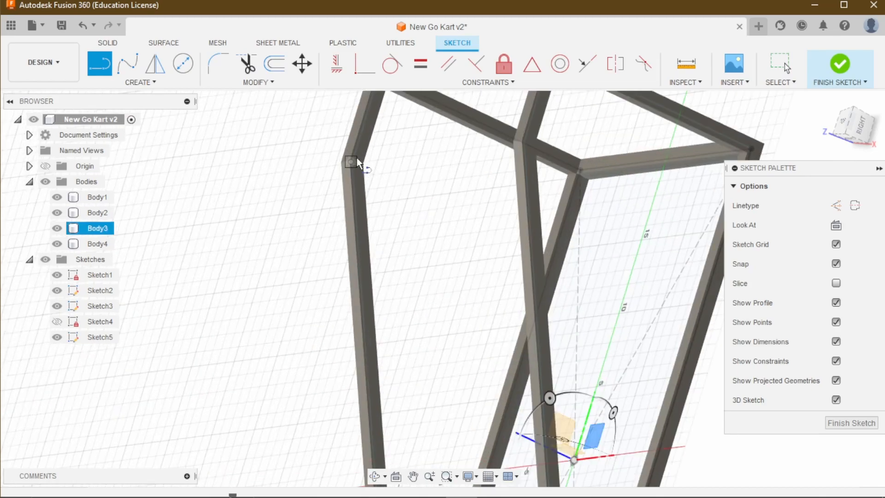
pyautogui.scroll(3, 357, 162)
pyautogui.scroll(-2, 444, 296)
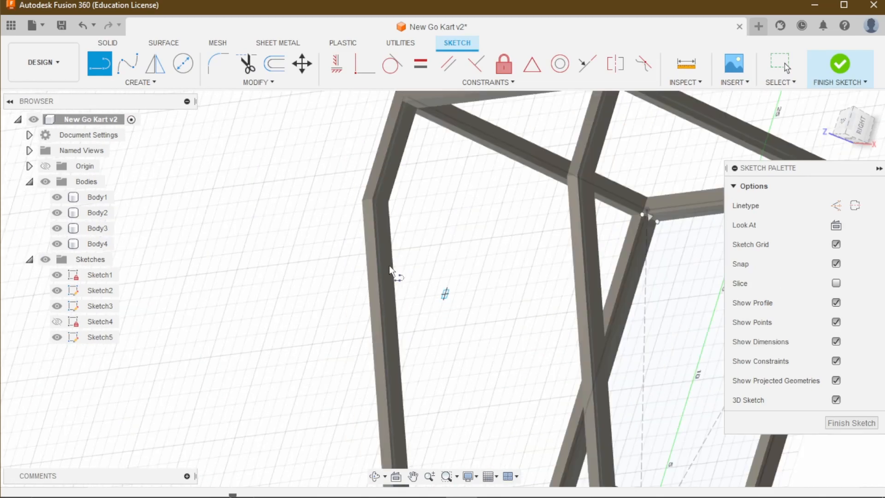
pyautogui.scroll(-5, 364, 258)
pyautogui.scroll(5, 341, 237)
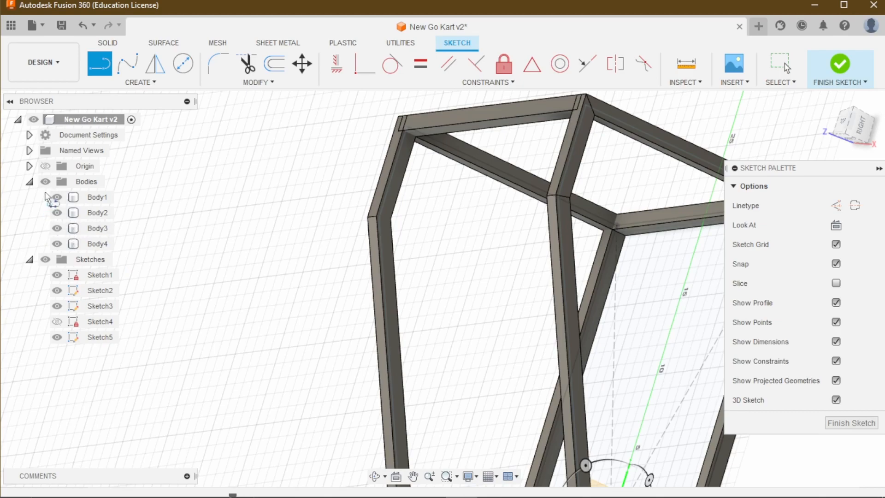
pyautogui.click(45, 181)
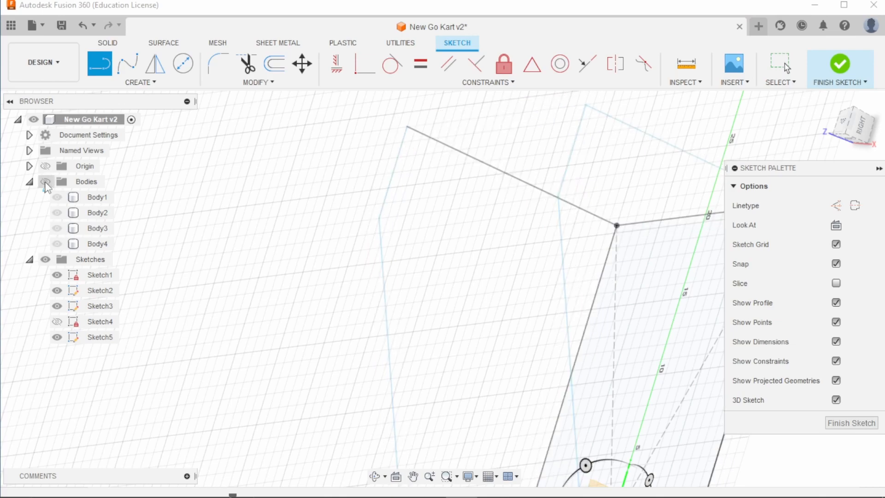
# Draw a second crossbar line connecting the upper bend points of the two side profiles in Sketch2 and Sketch3
pyautogui.click(379, 218)
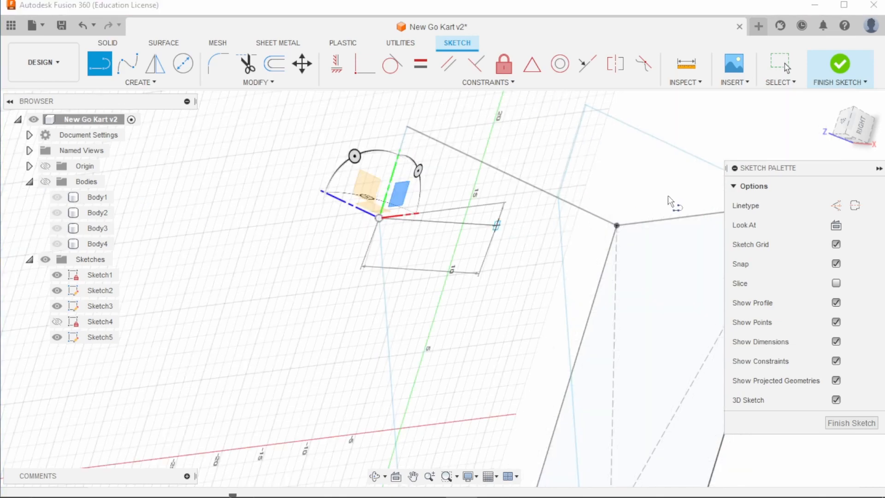
pyautogui.click(849, 131)
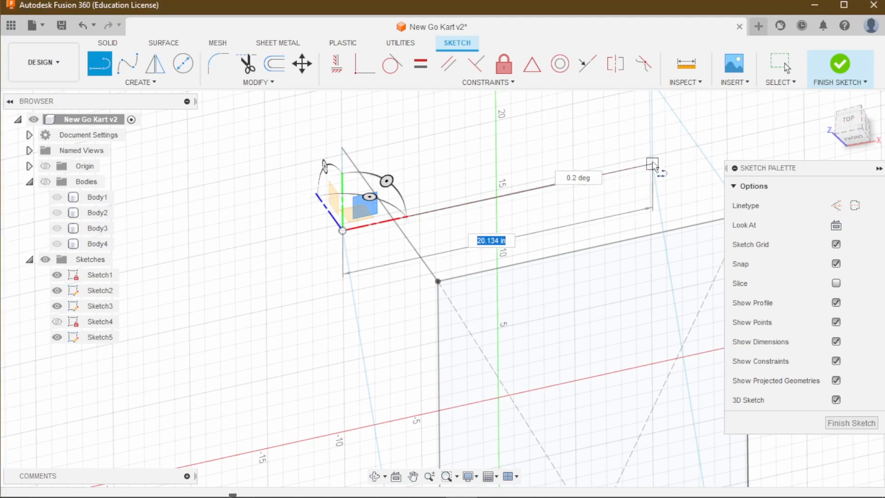
pyautogui.click(652, 164)
pyautogui.click(862, 132)
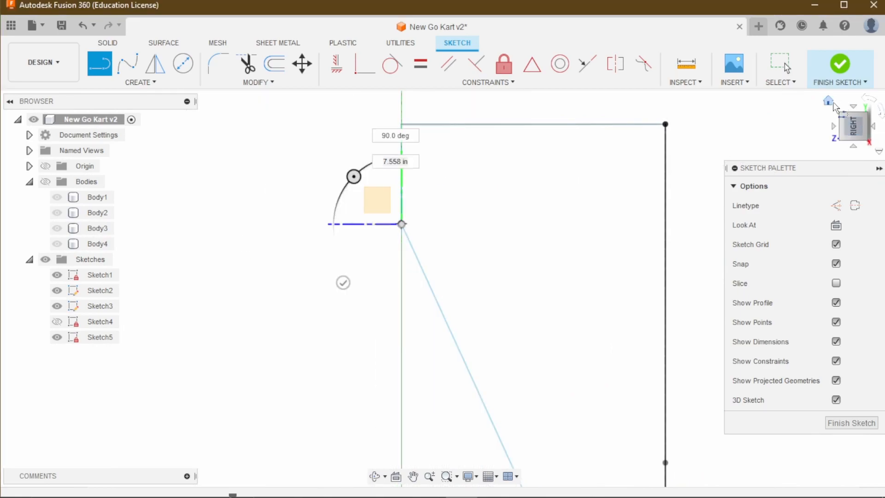
pyautogui.click(829, 101)
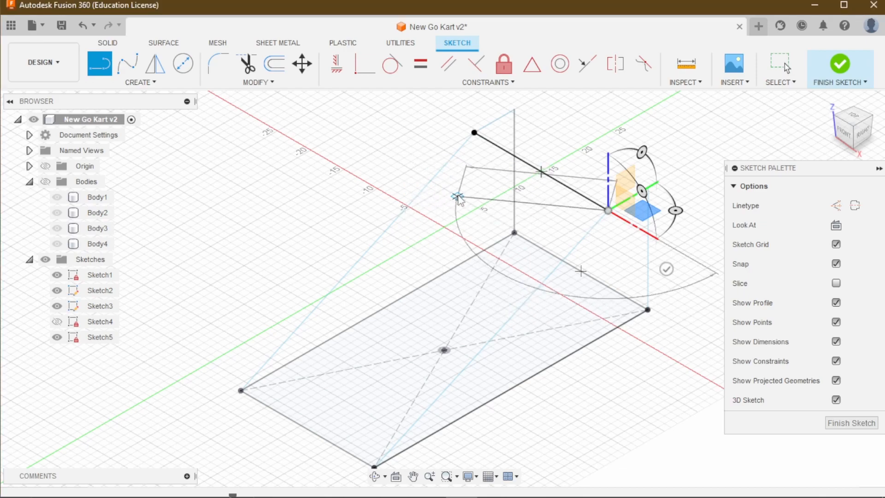
pyautogui.press('Escape')
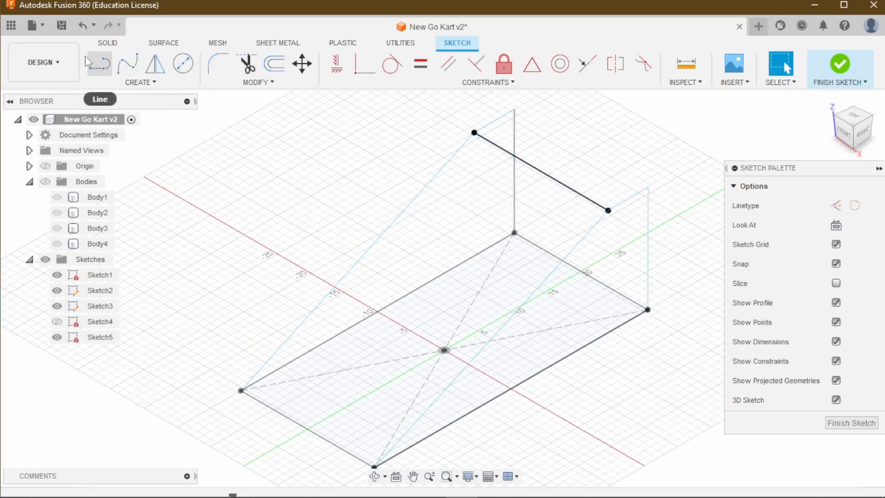
# Start a hollow square pipe along the second crossbar line, keeping the 1.00 in section size and 0.25 in thickness
pyautogui.click(66, 68)
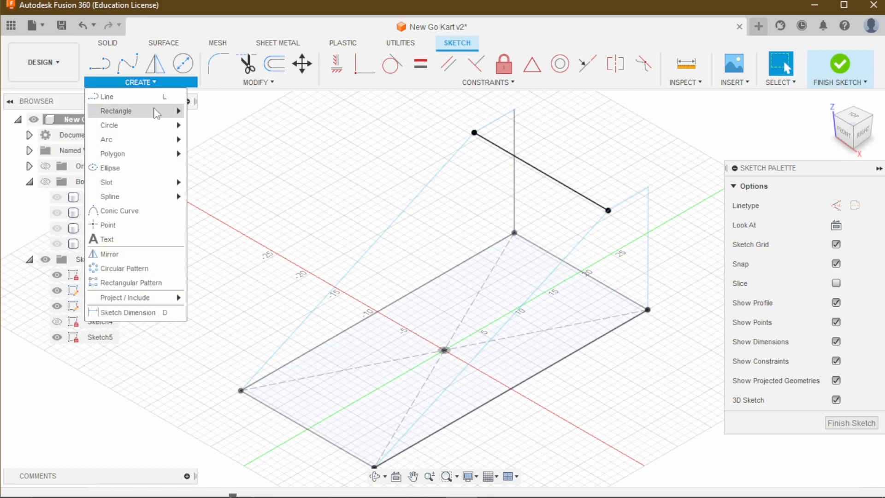
pyautogui.click(108, 42)
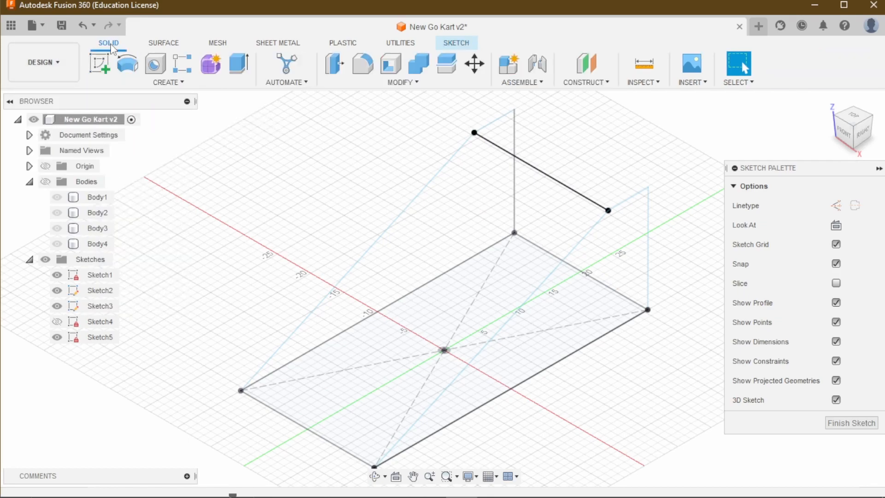
pyautogui.click(166, 83)
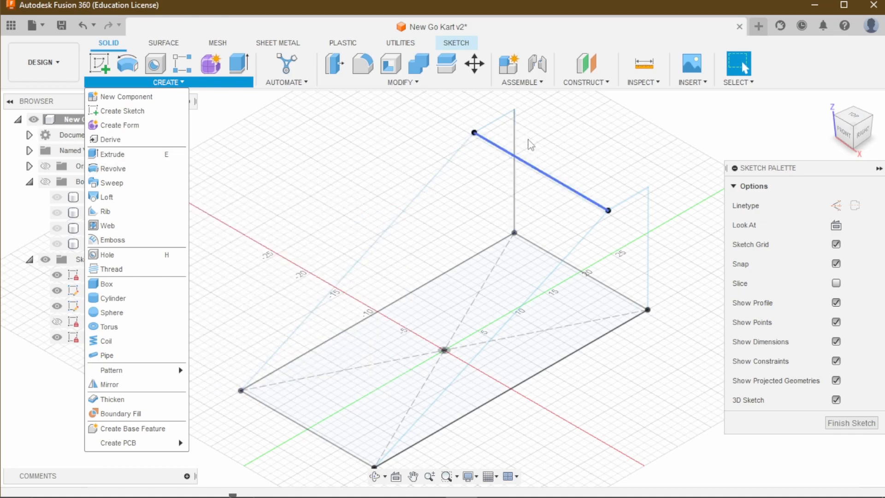
pyautogui.keyDown('shift'); pyautogui.moveTo(206, 208); pyautogui.dragTo(364, 192, button='middle'); pyautogui.keyUp('shift')
pyautogui.moveTo(437, 190)
pyautogui.keyDown('shift'); pyautogui.mouseDown(button='middle')
pyautogui.moveTo(460, 176)
pyautogui.moveTo(589, 160)
pyautogui.mouseUp(button='middle'); pyautogui.keyUp('shift')
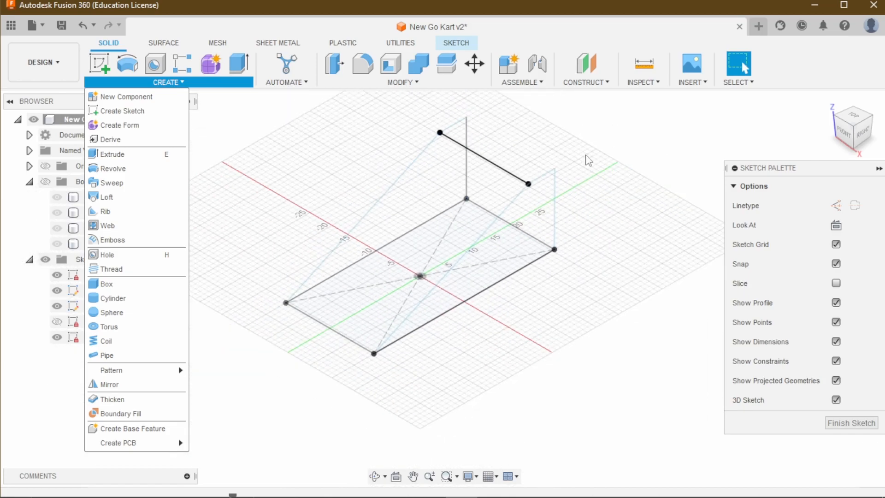
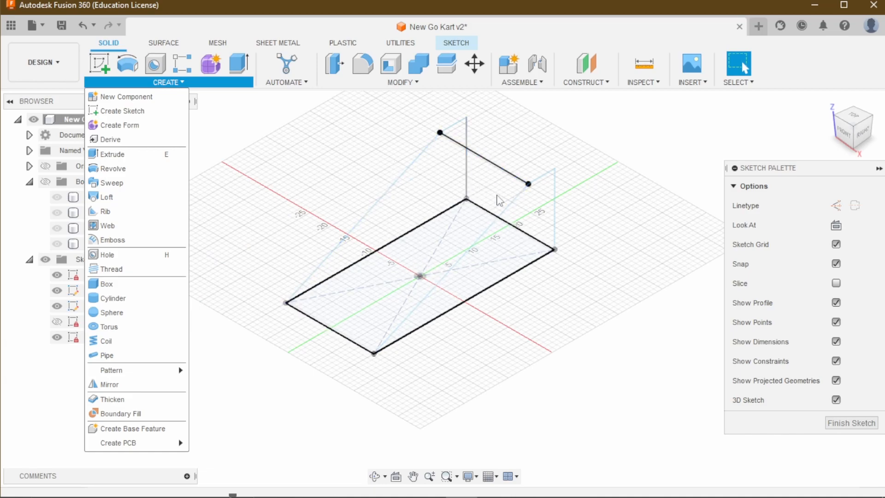
pyautogui.scroll(-2, 494, 209)
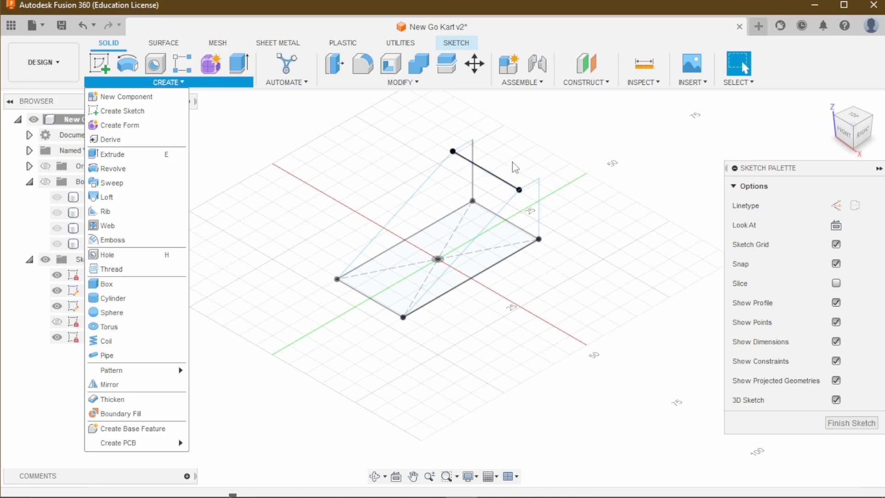
pyautogui.scroll(4, 512, 163)
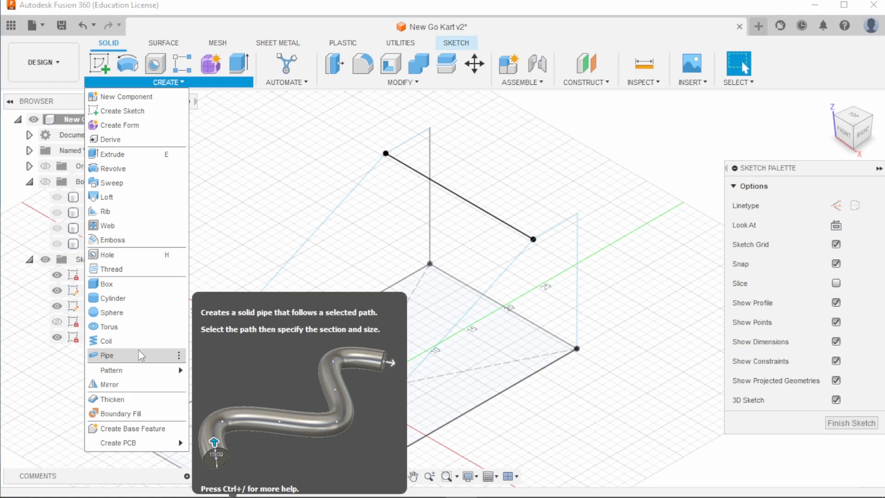
pyautogui.click(107, 355)
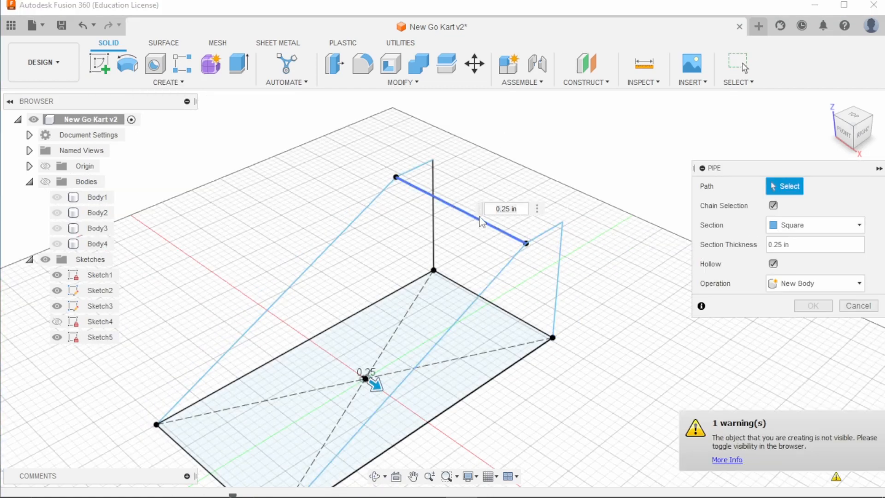
pyautogui.click(479, 222)
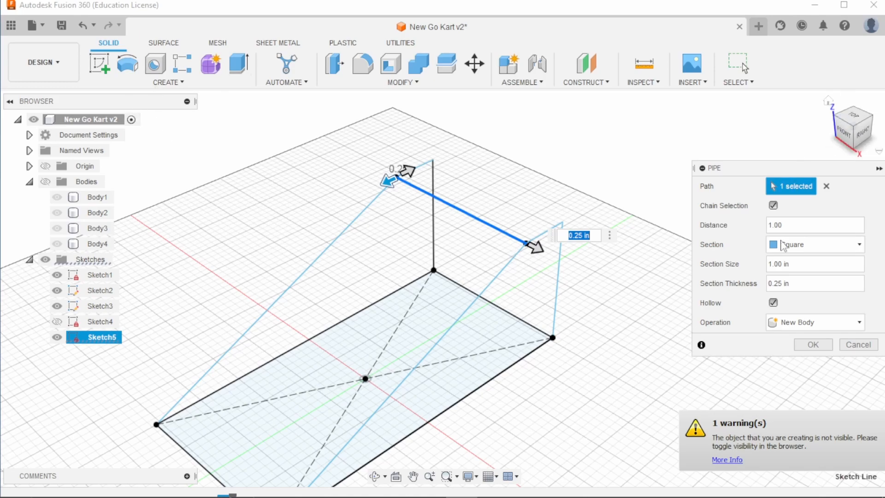
pyautogui.click(809, 248)
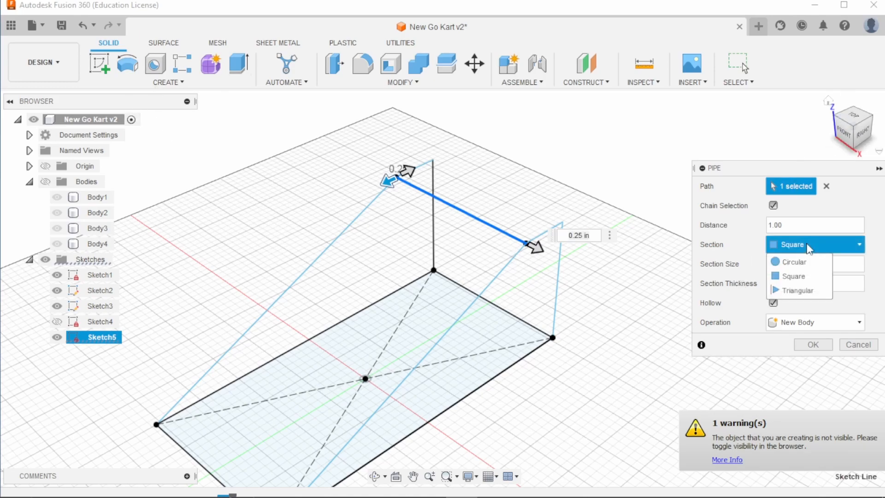
pyautogui.click(809, 248)
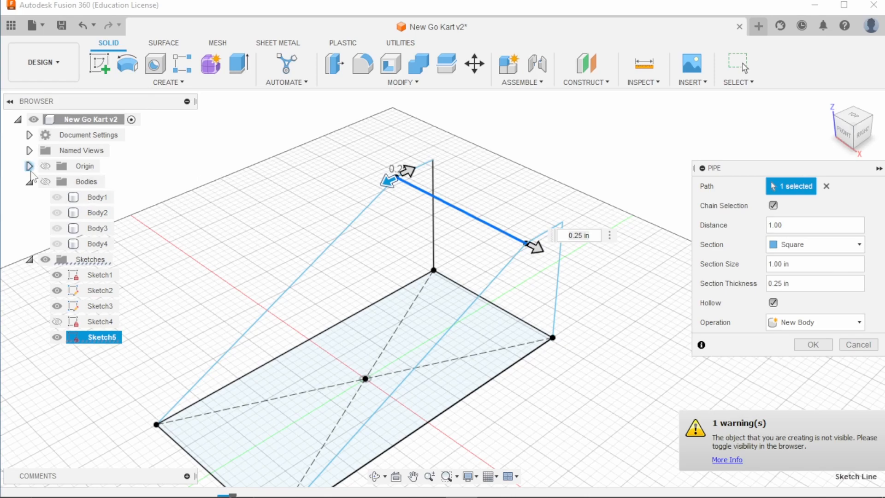
# Show all bodies, set the second crossbar pipe's operation to New Body, and create it
pyautogui.click(48, 183)
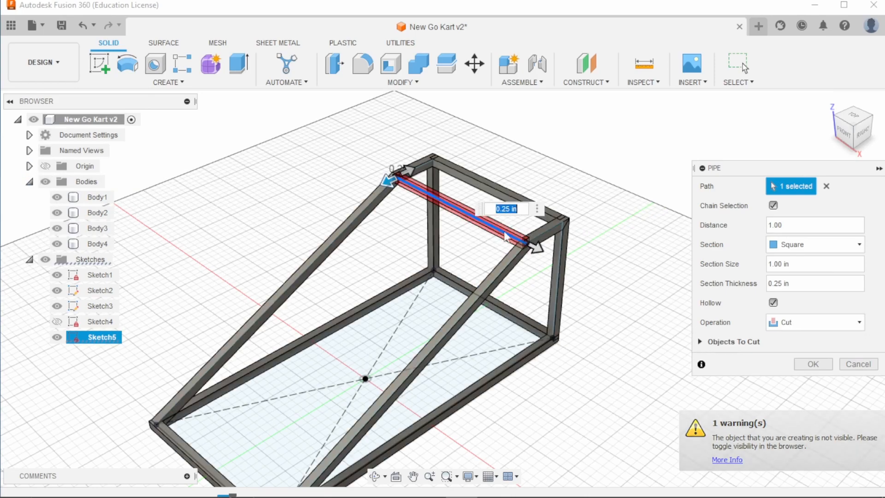
pyautogui.click(816, 322)
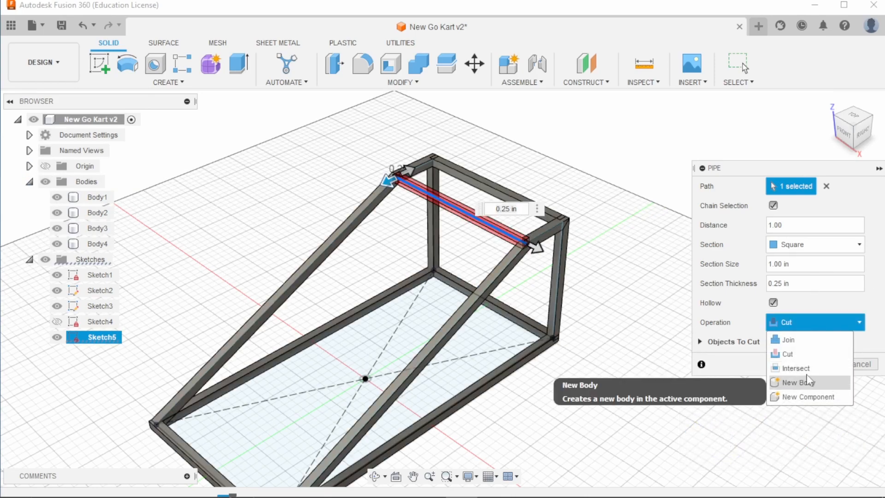
pyautogui.click(814, 383)
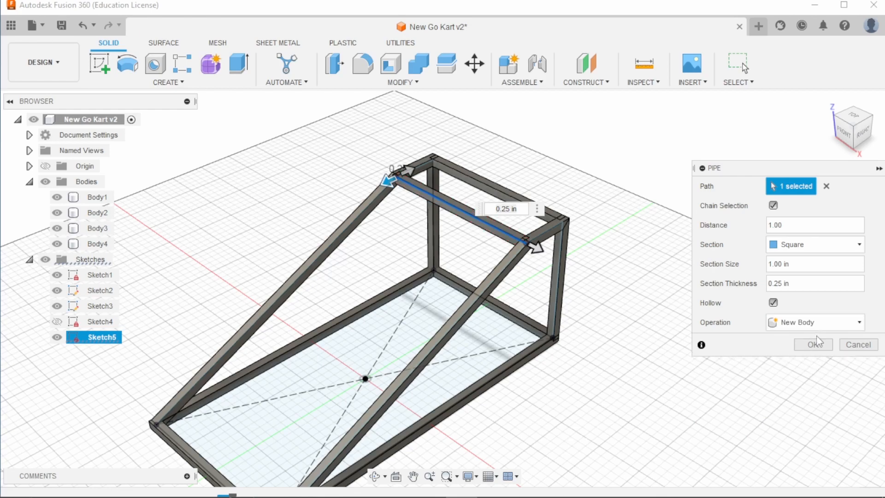
pyautogui.click(815, 346)
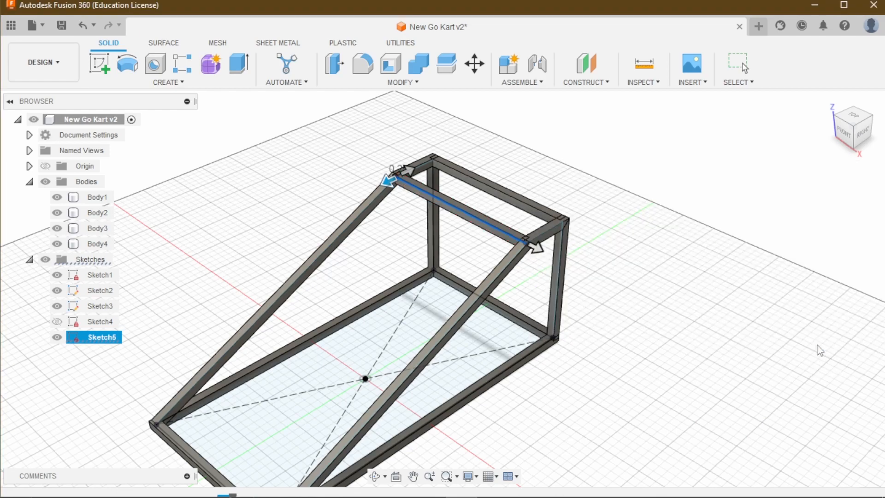
# Start another new sketch on the horizontal plane through the origin with the frame bodies visible
pyautogui.moveTo(859, 133)
pyautogui.mouseDown()
pyautogui.moveTo(840, 119)
pyautogui.moveTo(831, 94)
pyautogui.moveTo(844, 76)
pyautogui.moveTo(858, 149)
pyautogui.moveTo(858, 135)
pyautogui.moveTo(847, 145)
pyautogui.mouseUp()
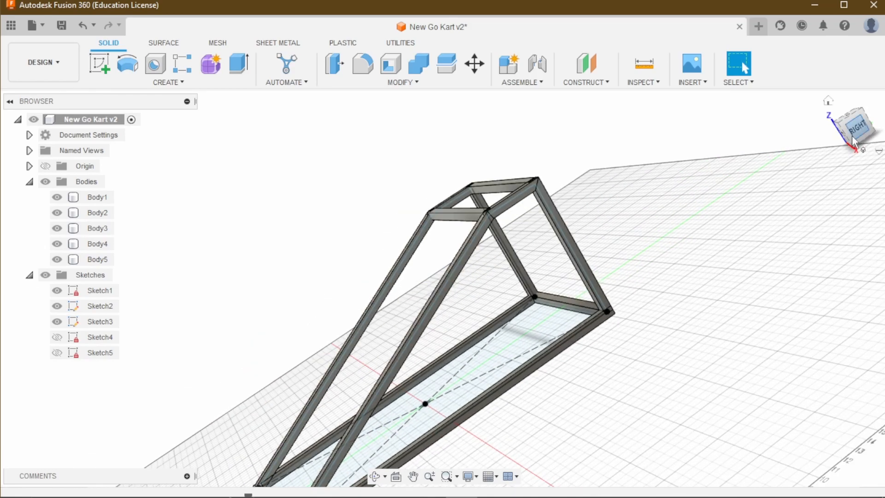
pyautogui.scroll(-4, 541, 208)
pyautogui.scroll(4, 476, 316)
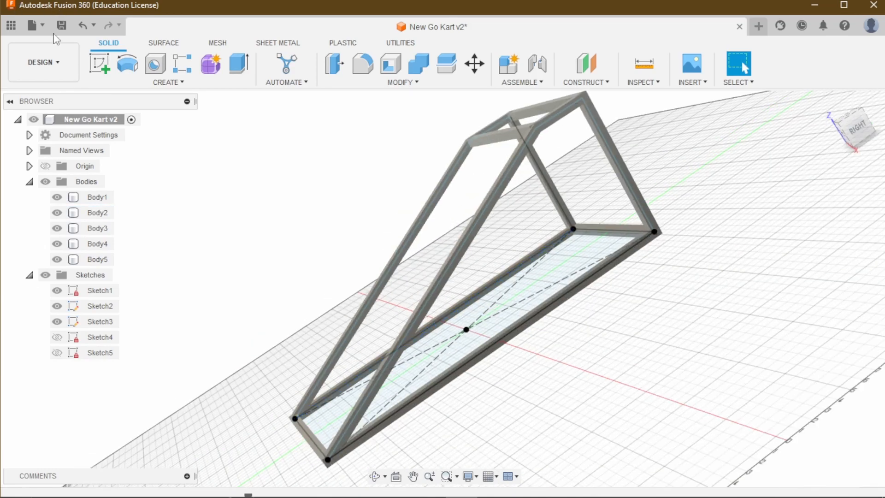
pyautogui.click(99, 63)
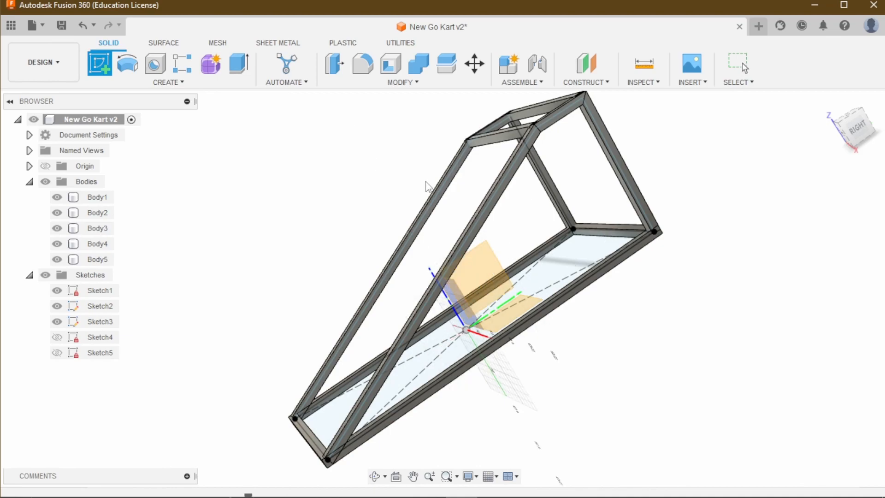
pyautogui.scroll(-3, 654, 248)
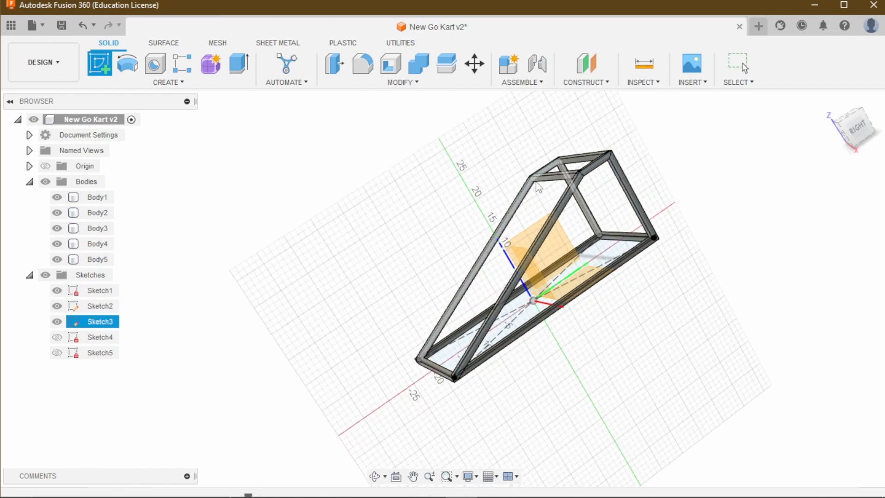
pyautogui.scroll(-5, 536, 183)
pyautogui.scroll(5, 593, 239)
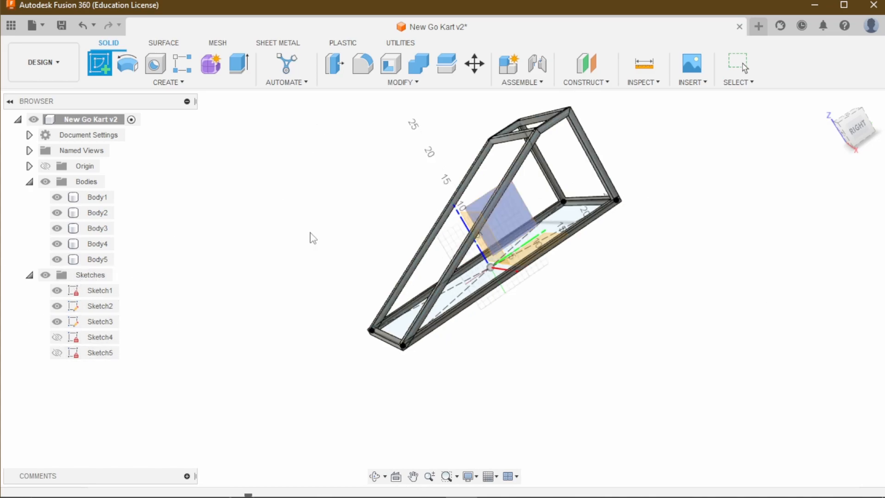
pyautogui.click(580, 164)
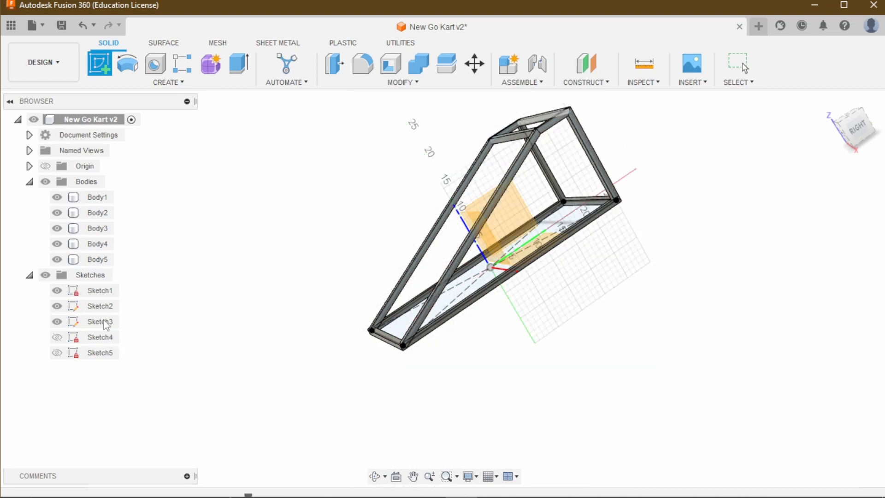
pyautogui.click(100, 353)
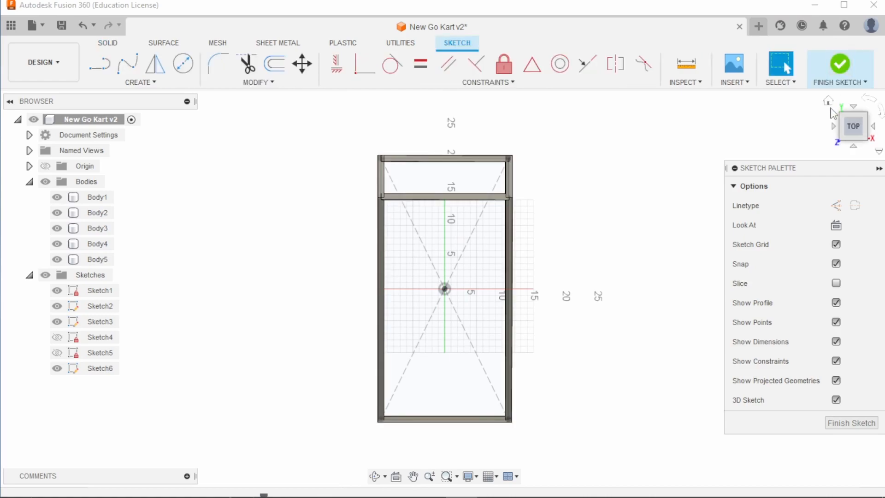
# Return to the home view and open the side profile Sketch2 for editing
pyautogui.click(834, 110)
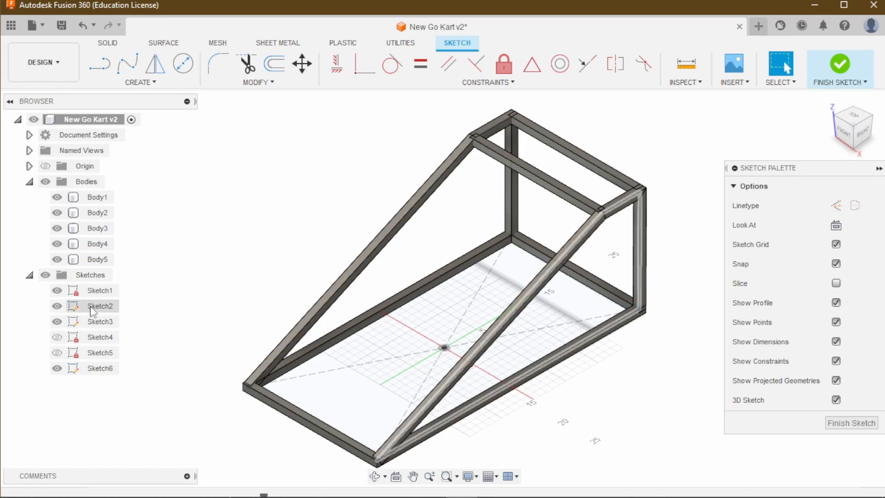
pyautogui.click(92, 307)
pyautogui.rightClick(92, 309)
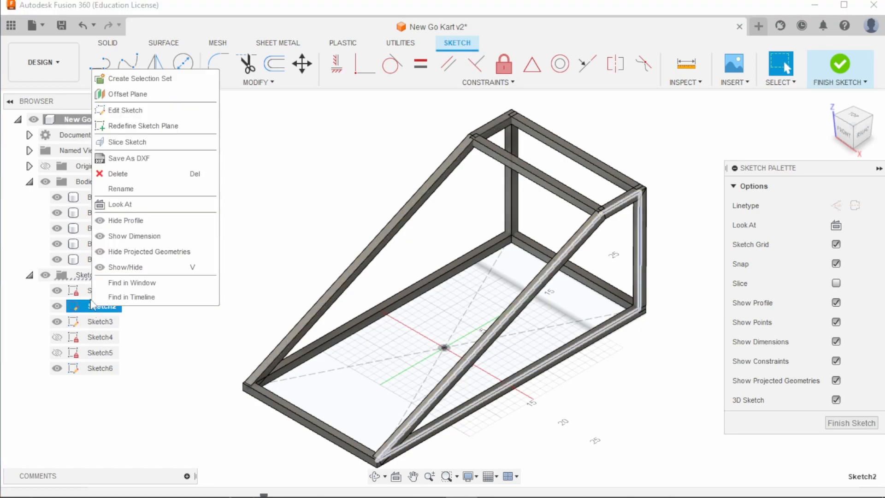
pyautogui.click(129, 112)
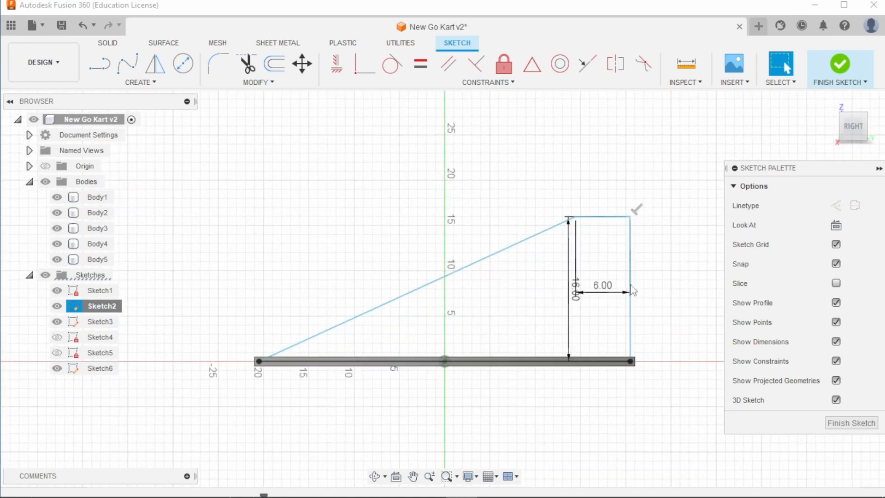
pyautogui.scroll(-2, 645, 320)
pyautogui.scroll(4, 643, 319)
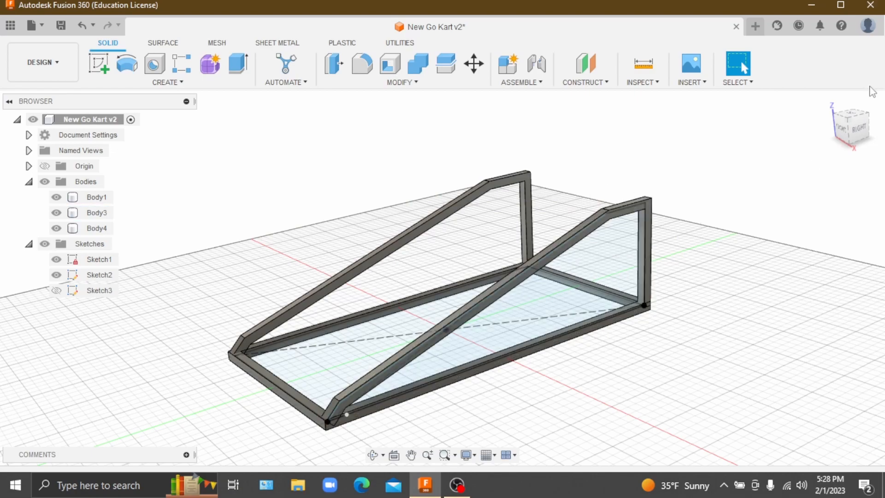
# Make Sketch3 visible alongside the frame bodies and the other sketches
pyautogui.moveTo(833, 132)
pyautogui.mouseDown()
pyautogui.moveTo(831, 152)
pyautogui.moveTo(825, 120)
pyautogui.moveTo(825, 155)
pyautogui.moveTo(833, 120)
pyautogui.mouseUp()
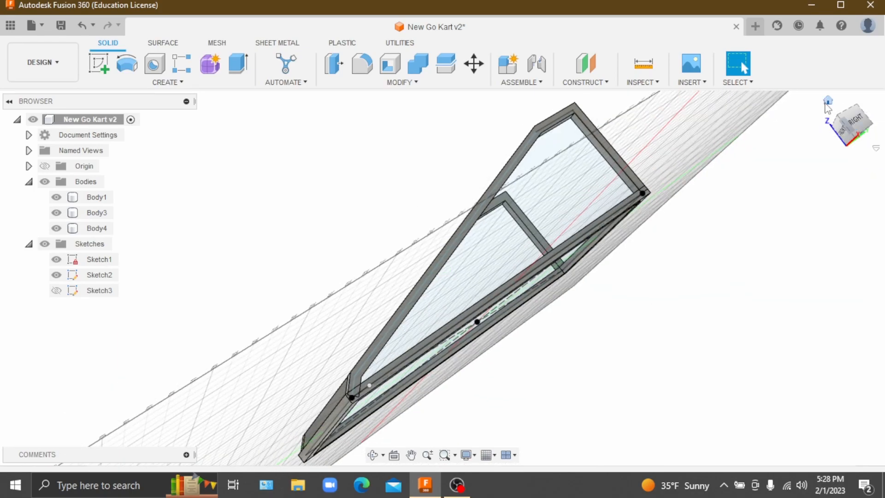
pyautogui.click(827, 102)
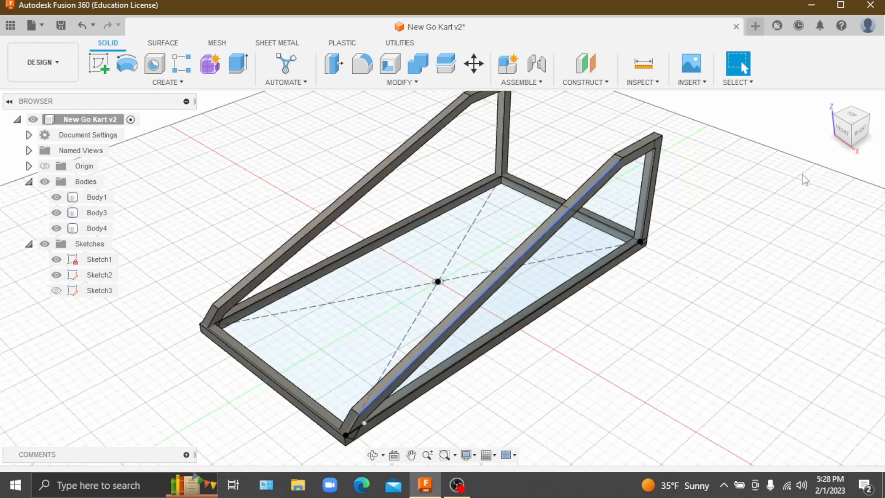
pyautogui.moveTo(843, 121)
pyautogui.mouseDown()
pyautogui.moveTo(840, 110)
pyautogui.moveTo(842, 119)
pyautogui.mouseUp()
pyautogui.click(56, 290)
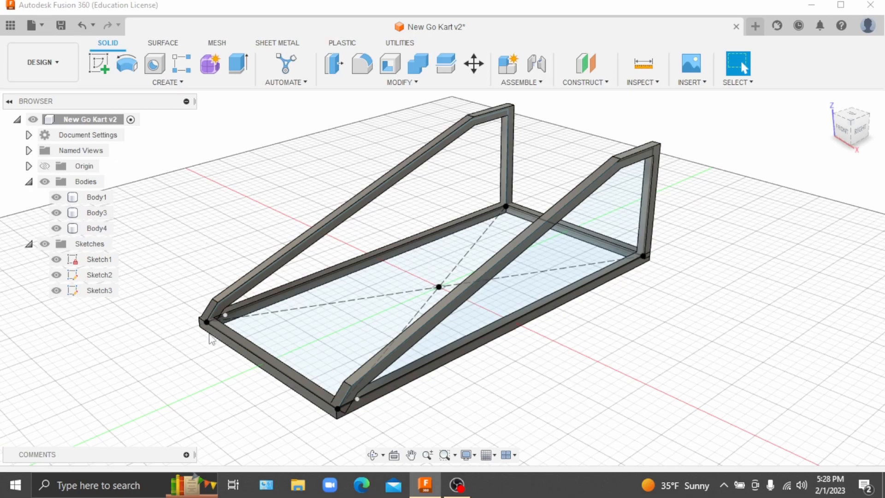
pyautogui.moveTo(849, 119); pyautogui.dragTo(847, 110)
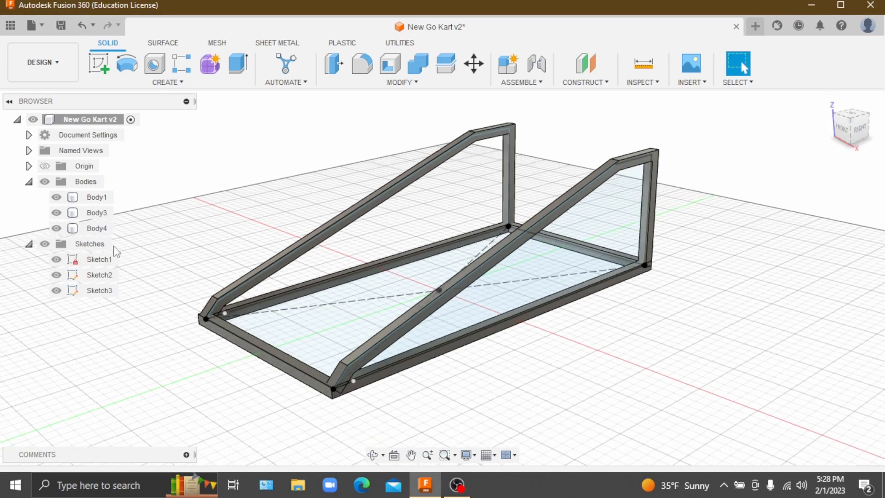
# Examine how the angled lower ends of both side frames meet the base, and view the frame from its side
pyautogui.scroll(-3, 205, 192)
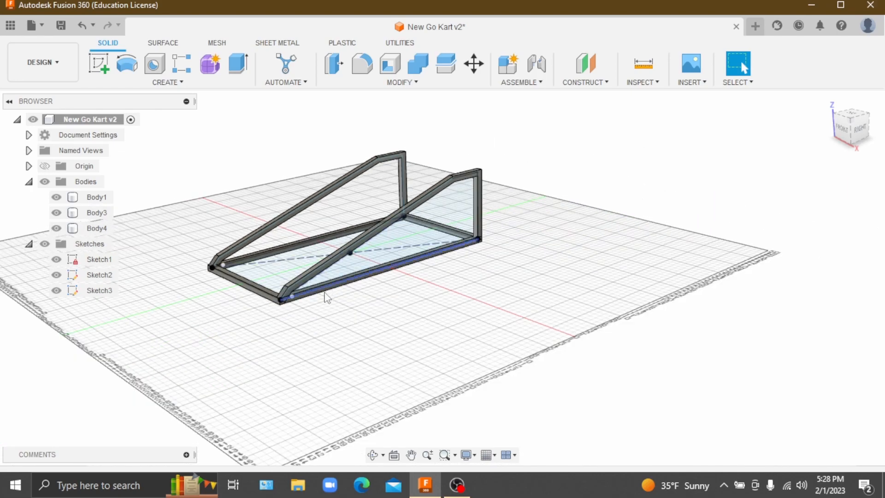
pyautogui.scroll(4, 328, 293)
pyautogui.scroll(3, 236, 295)
pyautogui.scroll(-2, 243, 308)
pyautogui.scroll(1, 236, 336)
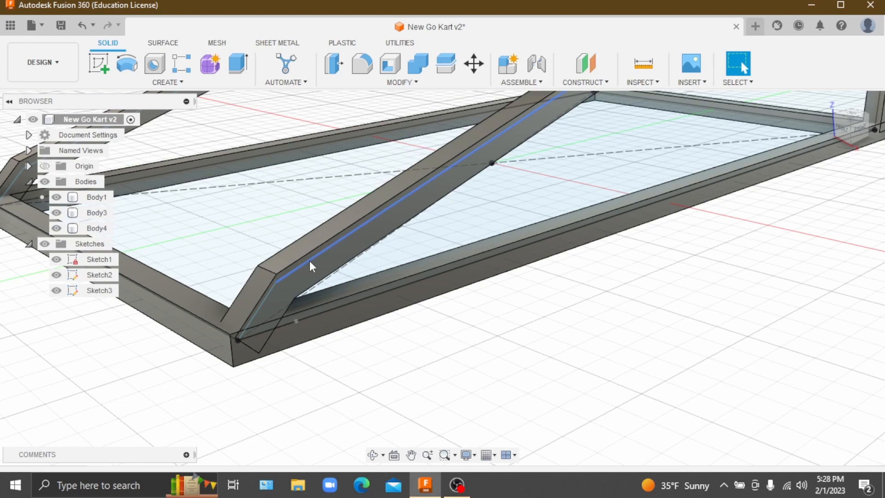
pyautogui.scroll(-3, 422, 220)
pyautogui.scroll(-3, 310, 249)
pyautogui.scroll(2, 312, 249)
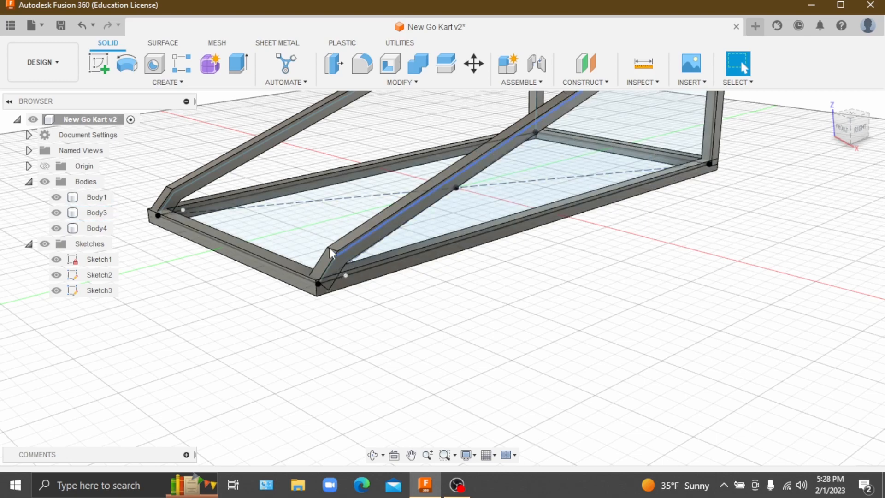
pyautogui.scroll(-5, 425, 248)
pyautogui.scroll(1, 424, 253)
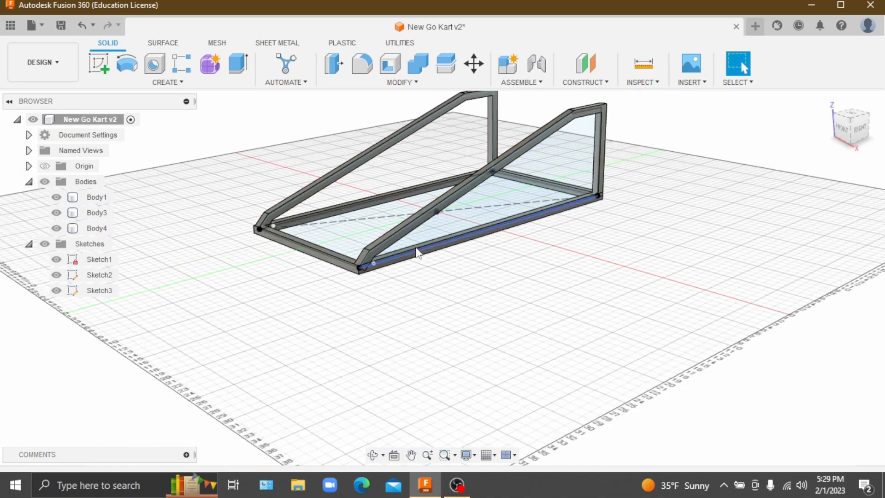
pyautogui.moveTo(860, 129); pyautogui.dragTo(744, 119)
pyautogui.scroll(-1, 665, 227)
pyautogui.scroll(5, 599, 152)
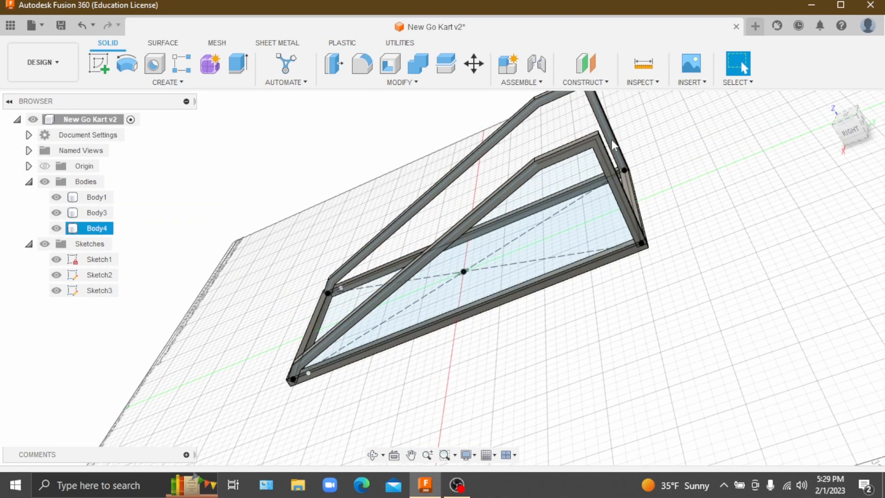
# Examine the upright end posts and the overall frame from the right side and from a raised angle
pyautogui.scroll(-1, 585, 159)
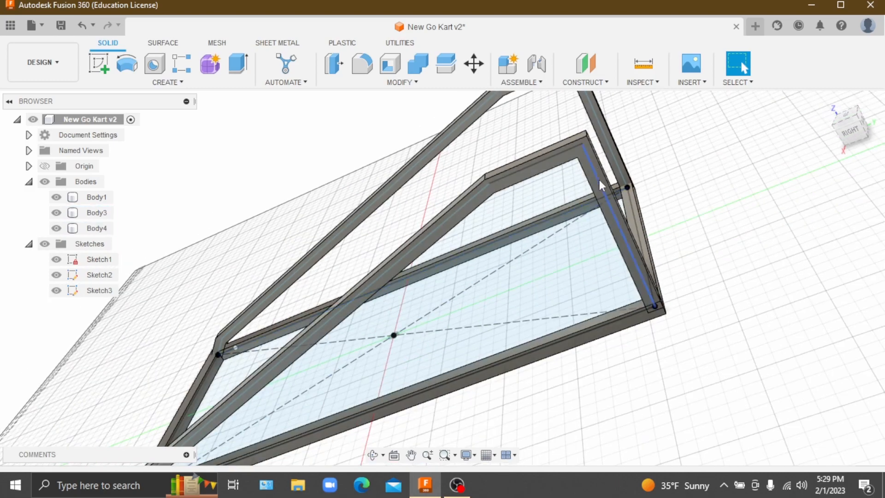
pyautogui.scroll(-2, 595, 170)
pyautogui.scroll(2, 595, 169)
pyautogui.scroll(-2, 596, 169)
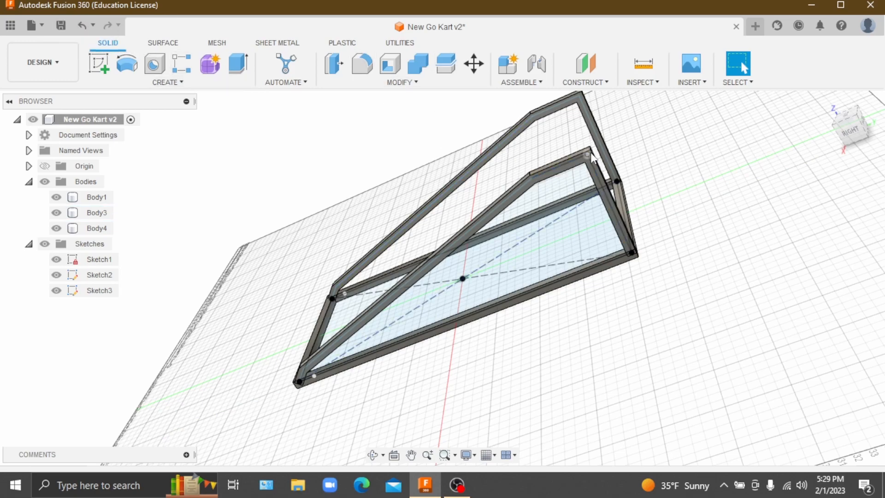
pyautogui.scroll(-3, 596, 167)
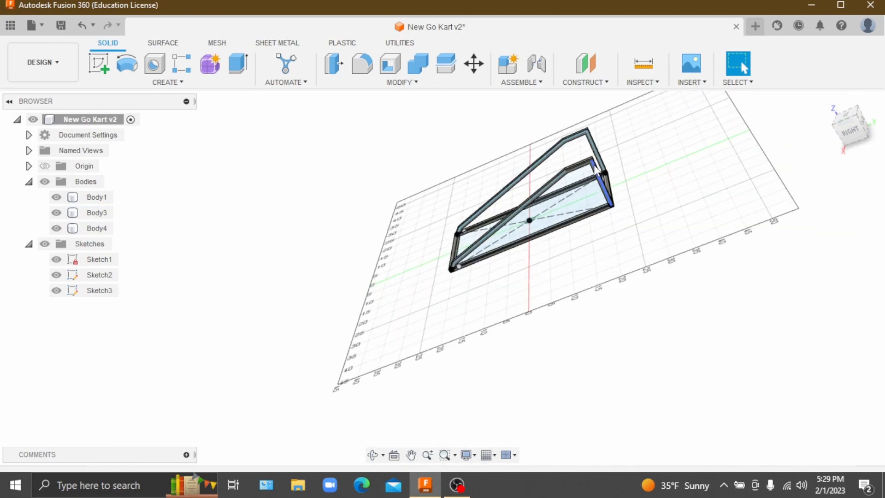
pyautogui.scroll(5, 597, 170)
pyautogui.scroll(2, 597, 170)
pyautogui.scroll(-3, 596, 170)
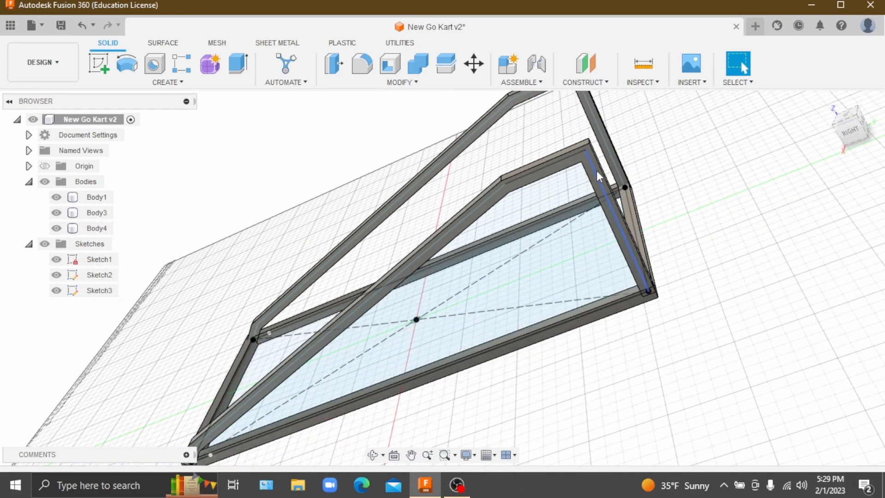
pyautogui.click(850, 133)
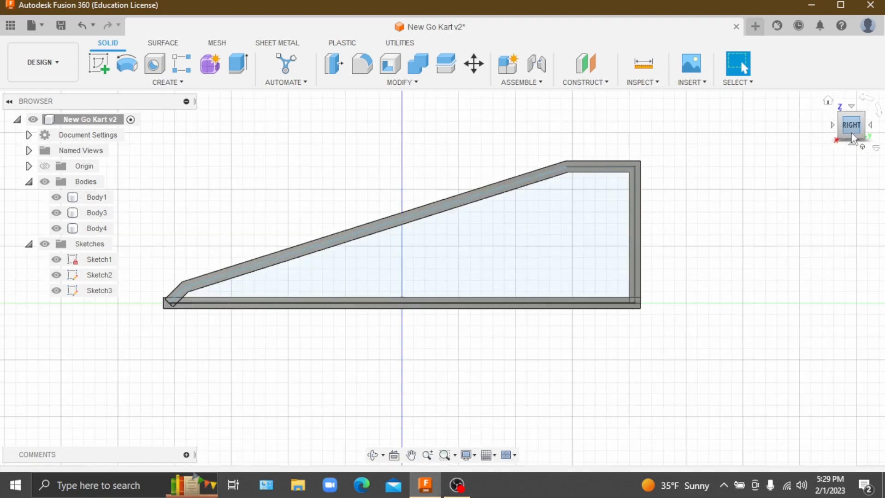
pyautogui.moveTo(852, 137); pyautogui.dragTo(860, 154)
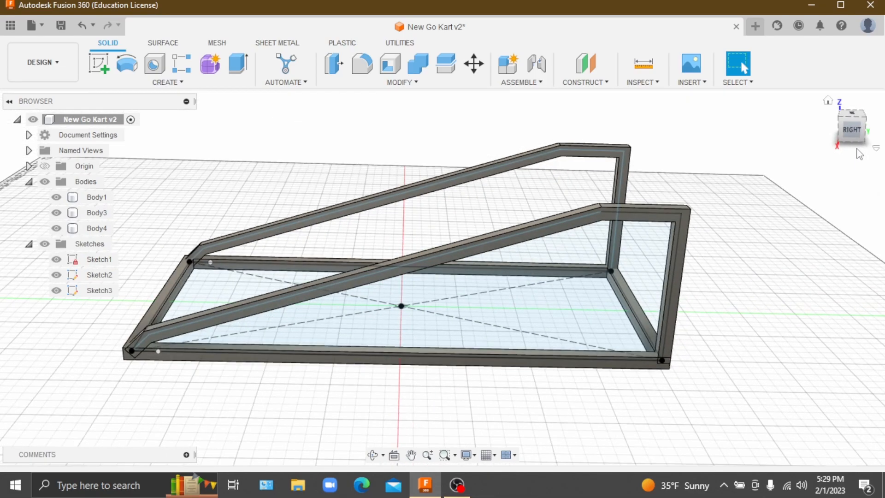
pyautogui.scroll(-4, 479, 187)
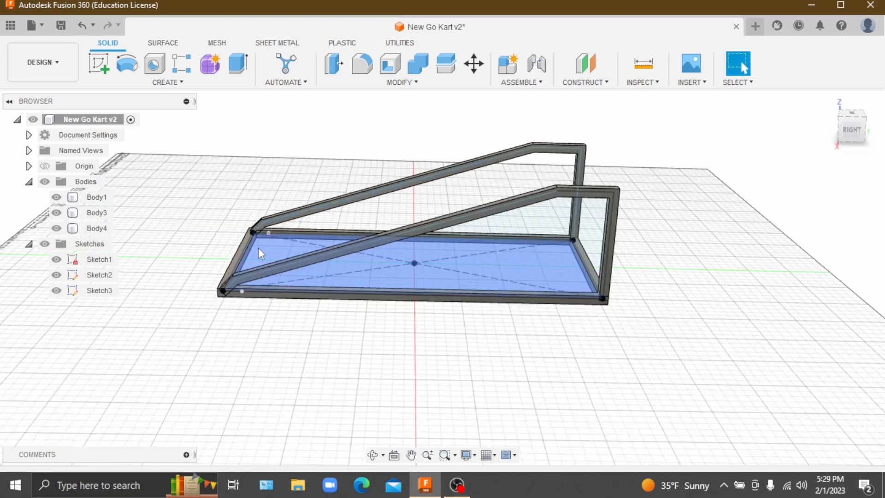
# Check the length of the short angled Sketch2 line at the lower end of the near side frame
pyautogui.scroll(10, 222, 361)
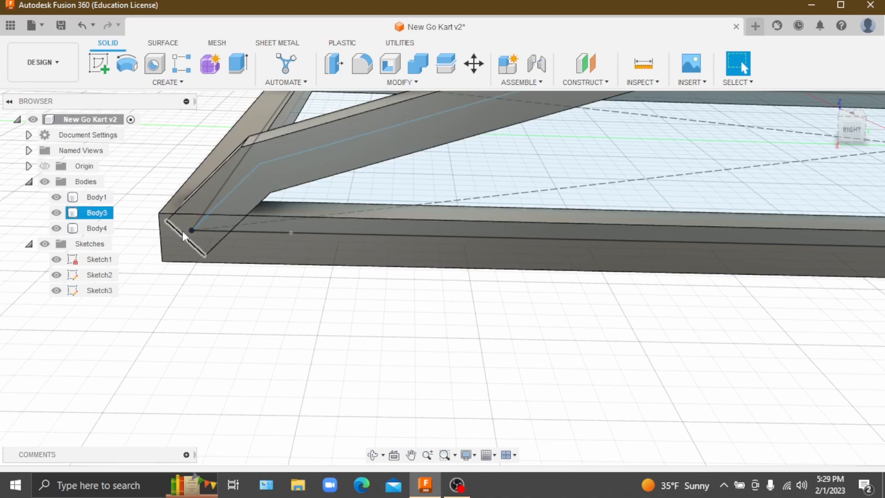
pyautogui.click(261, 181)
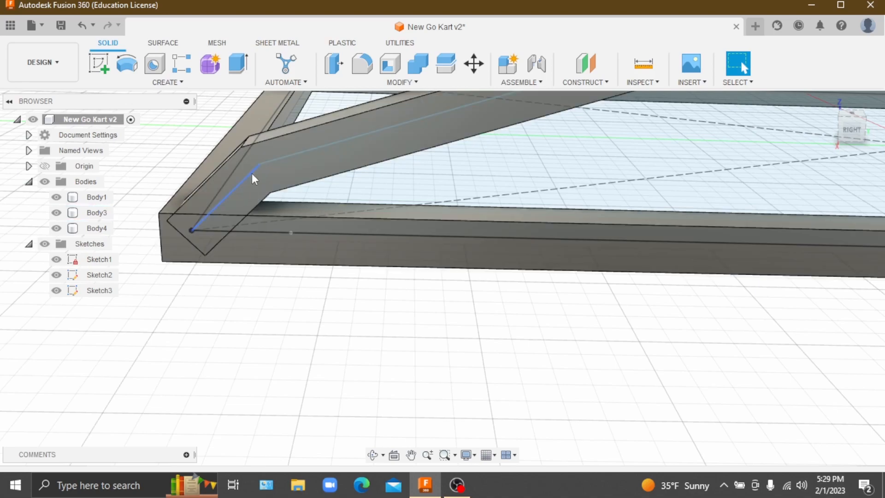
pyautogui.press('Escape')
pyautogui.click(246, 180)
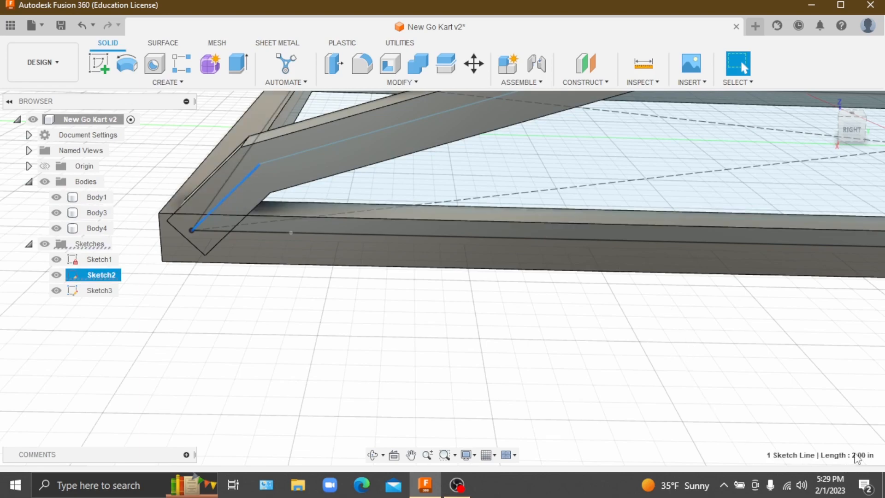
pyautogui.scroll(-5, 333, 286)
pyautogui.scroll(2, 280, 241)
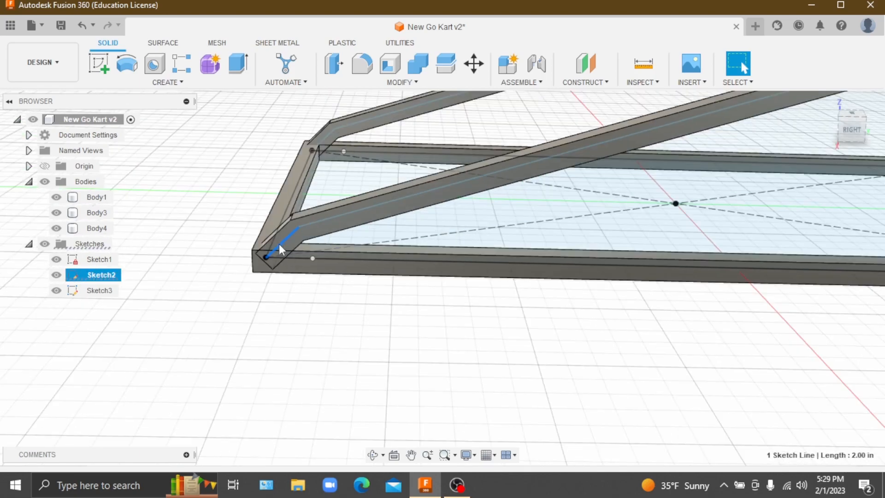
pyautogui.scroll(-5, 309, 221)
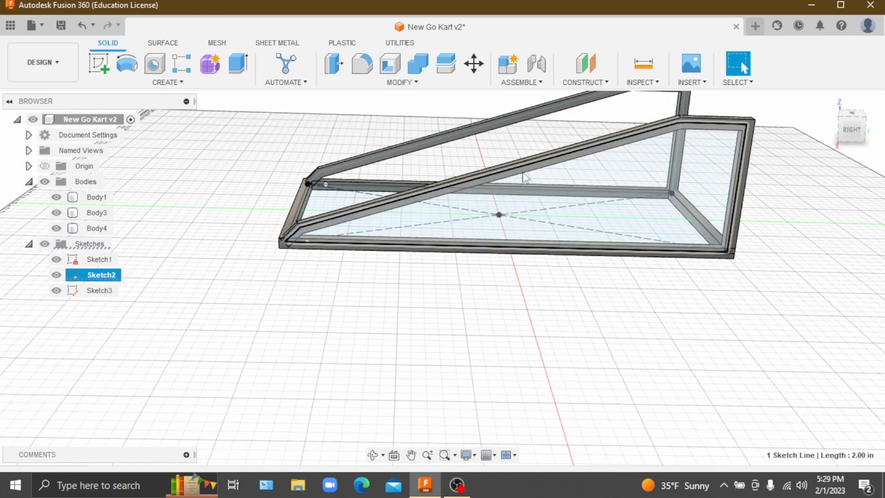
# Start a new sketch on the vertical origin plane parallel to the side frames
pyautogui.click(828, 101)
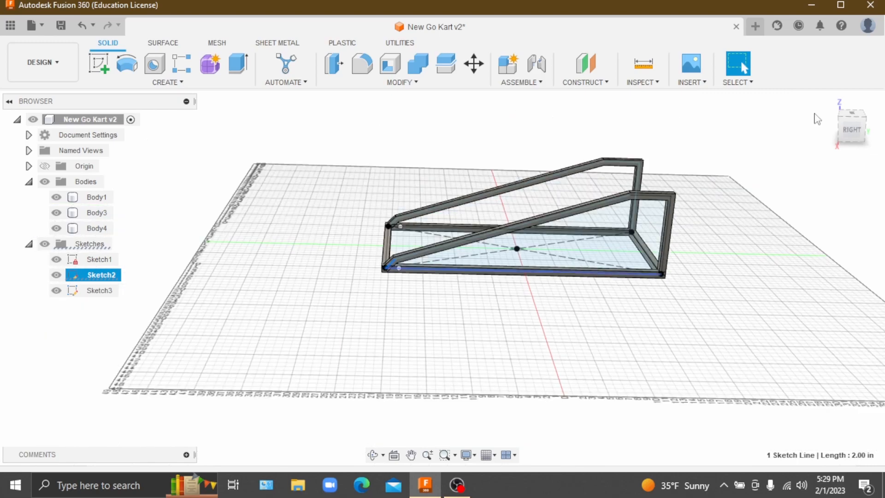
pyautogui.moveTo(840, 117); pyautogui.dragTo(841, 124)
pyautogui.click(828, 127)
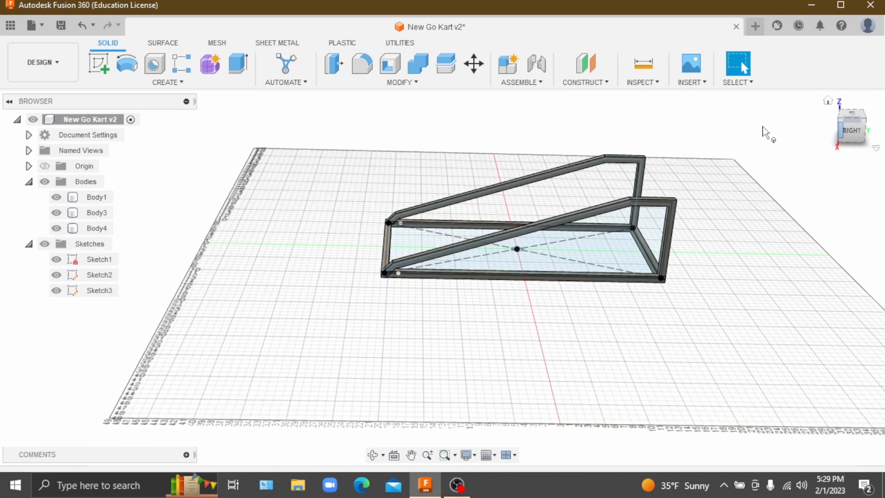
pyautogui.click(103, 59)
pyautogui.keyDown('shift'); pyautogui.moveTo(779, 136); pyautogui.dragTo(659, 165, button='middle'); pyautogui.keyUp('shift')
pyautogui.scroll(-3, 656, 165)
pyautogui.scroll(5, 617, 153)
pyautogui.scroll(3, 601, 143)
pyautogui.scroll(-4, 567, 415)
pyautogui.scroll(3, 567, 415)
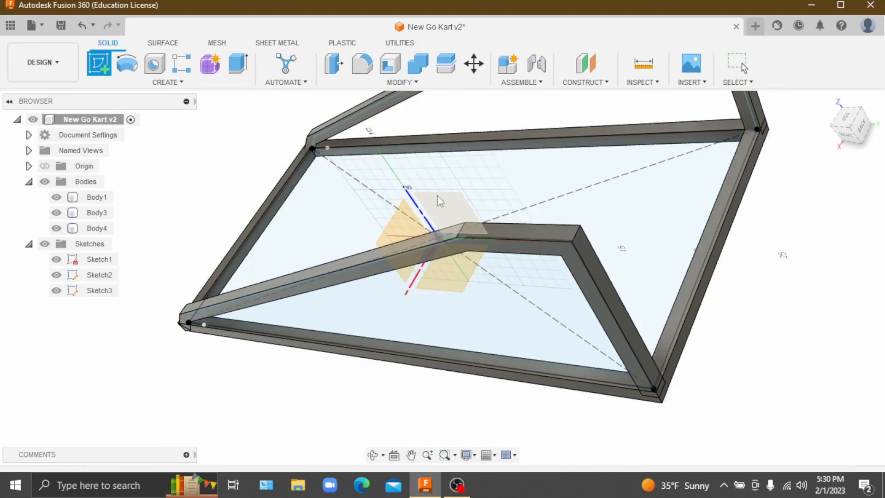
pyautogui.click(448, 206)
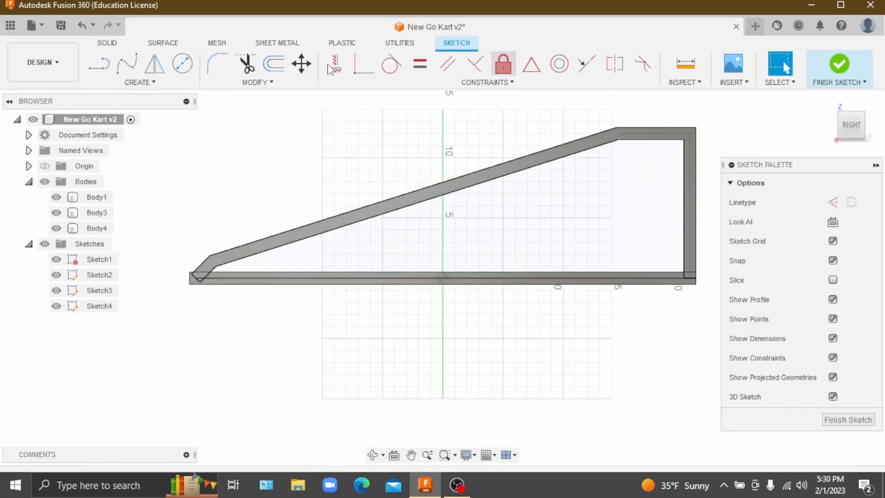
# Start the Line tool and hide all frame bodies, leaving the sketch profiles in view
pyautogui.click(98, 63)
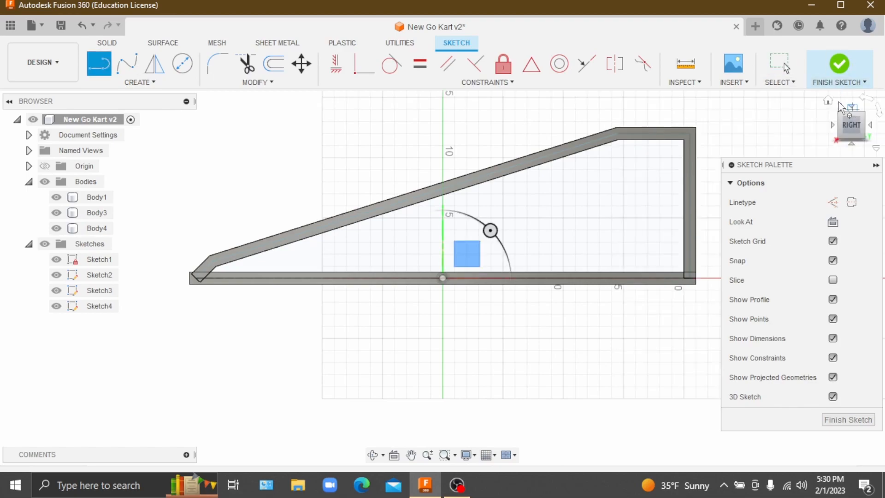
pyautogui.click(827, 99)
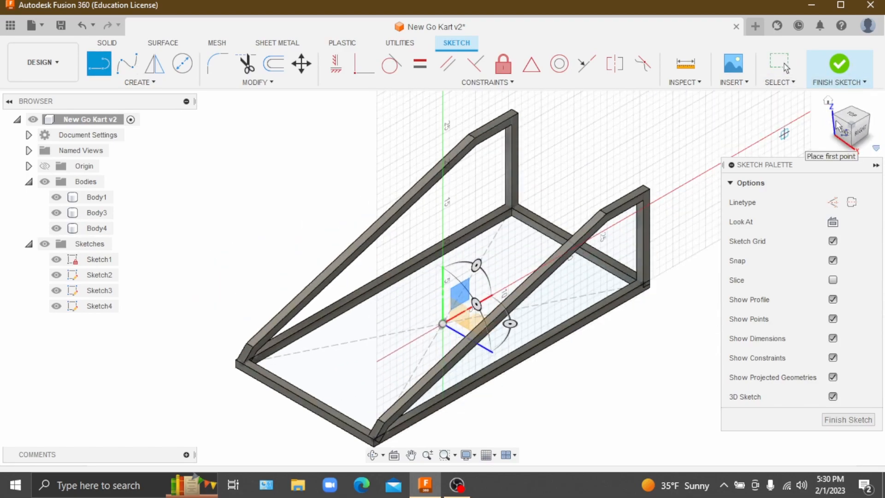
pyautogui.moveTo(842, 135); pyautogui.dragTo(803, 123)
pyautogui.scroll(-4, 599, 139)
pyautogui.scroll(2, 569, 115)
pyautogui.scroll(5, 571, 116)
pyautogui.scroll(-4, 563, 134)
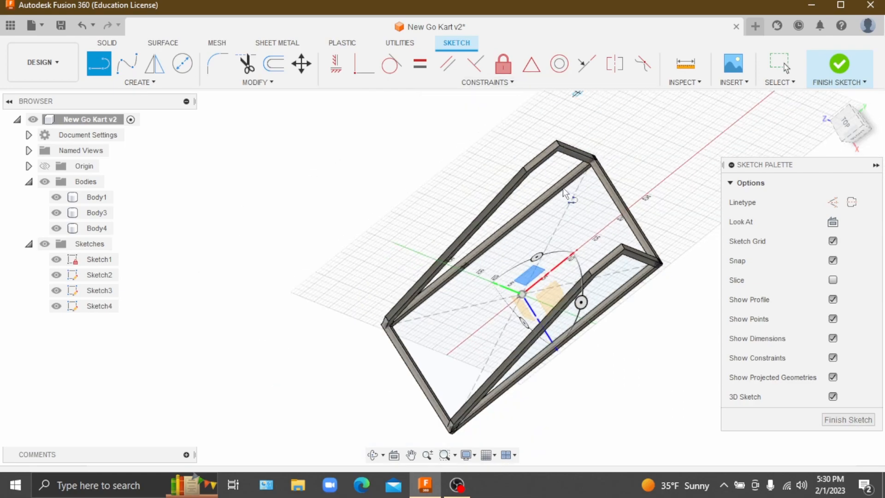
pyautogui.scroll(2, 555, 140)
pyautogui.scroll(1, 555, 140)
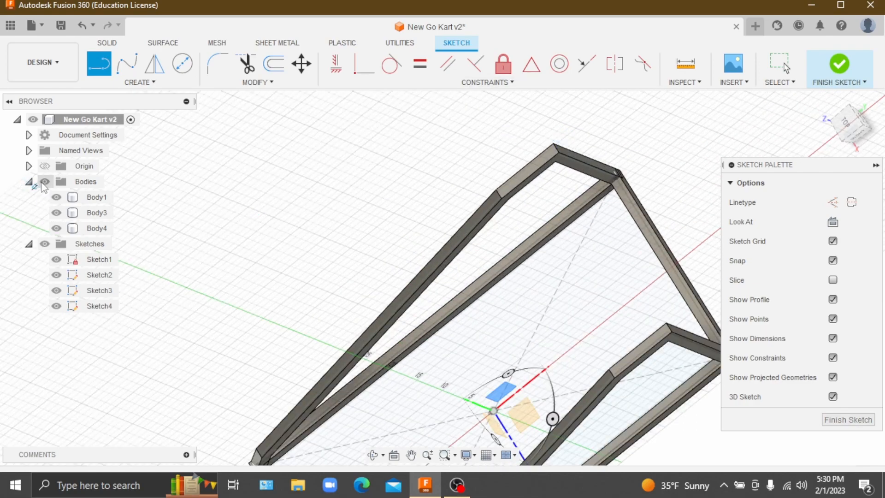
pyautogui.click(44, 181)
pyautogui.scroll(-1, 576, 168)
pyautogui.scroll(5, 559, 158)
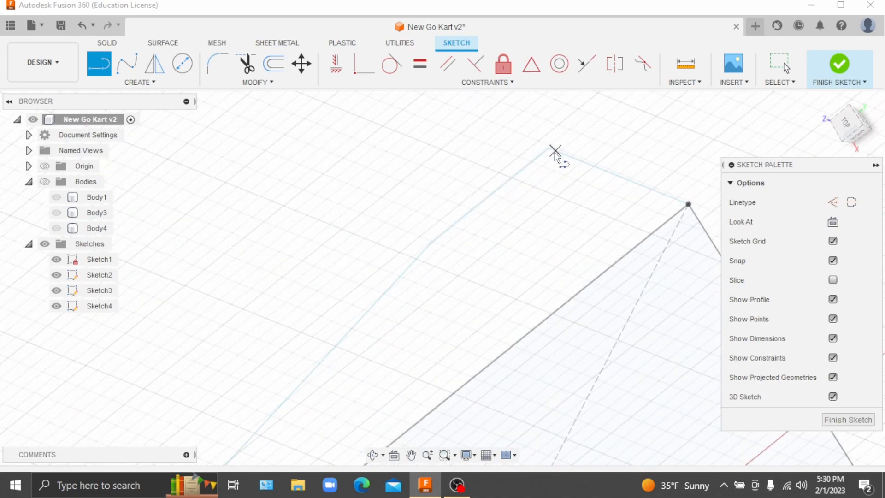
# Draw a crossbar line about 20 in long between the top corners of the two side profiles' upright posts
pyautogui.click(547, 150)
pyautogui.scroll(-5, 549, 155)
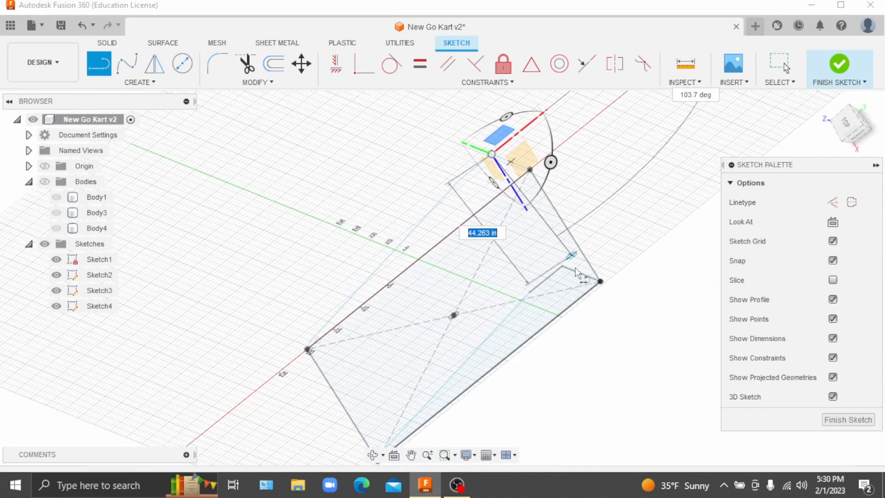
pyautogui.scroll(3, 563, 268)
pyautogui.scroll(3, 563, 269)
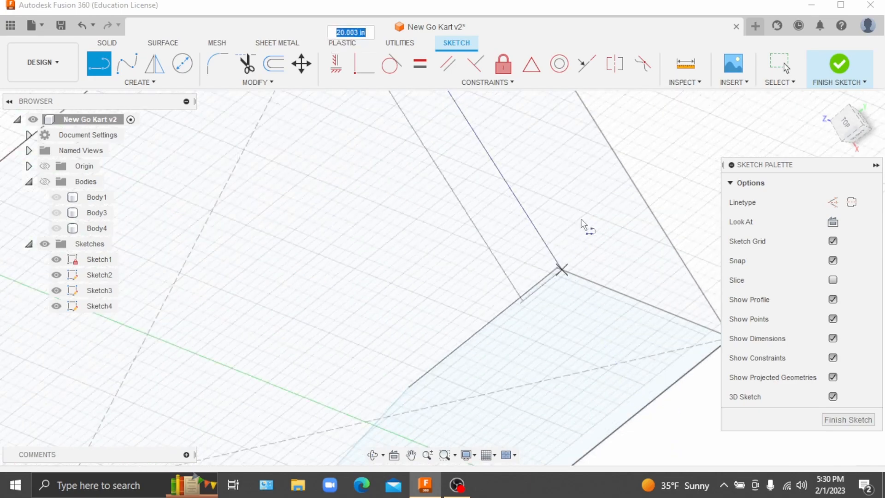
pyautogui.click(561, 268)
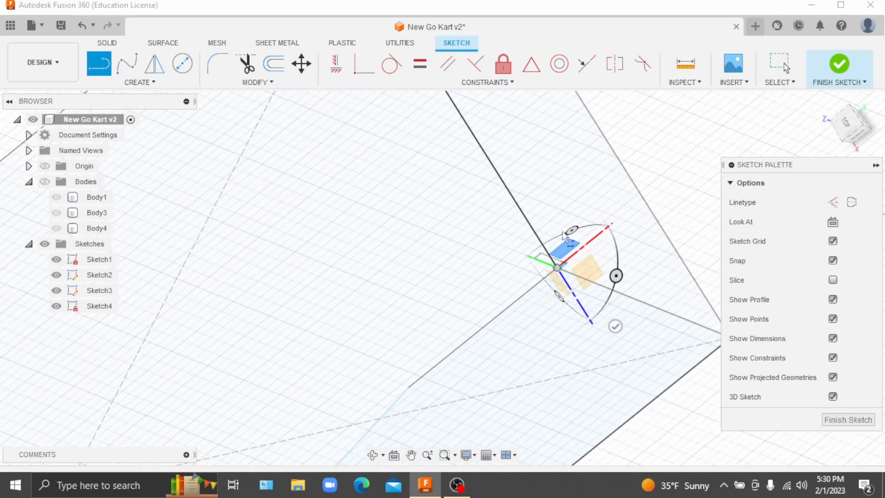
pyautogui.scroll(-4, 664, 150)
pyautogui.scroll(-4, 659, 153)
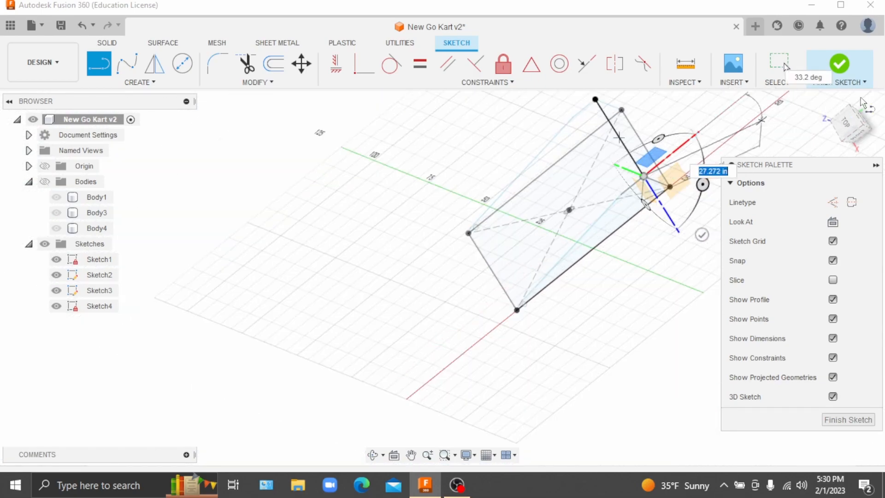
pyautogui.click(827, 110)
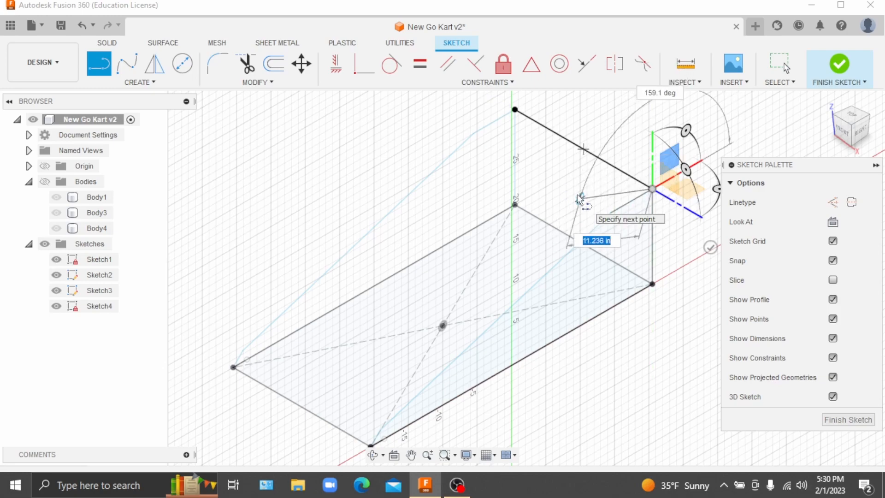
# End the line at the rear of the frame, select the upper rear cross line, and show all the bodies
pyautogui.press('Escape')
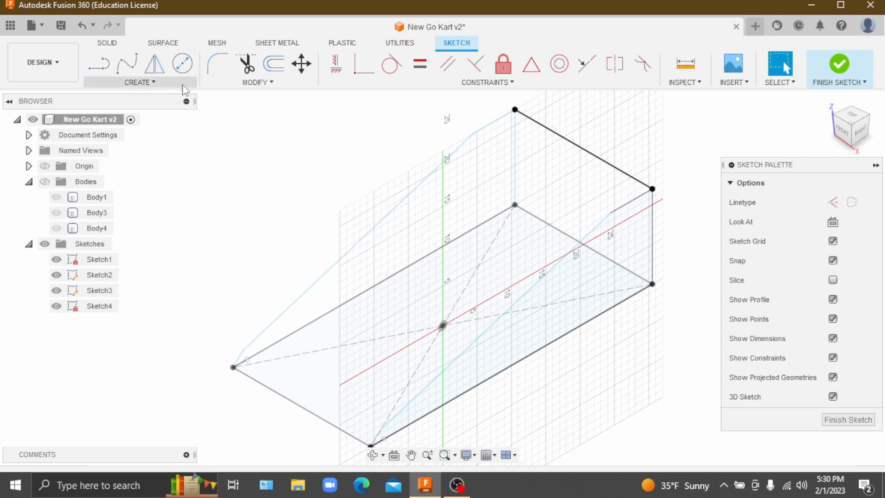
pyautogui.click(181, 86)
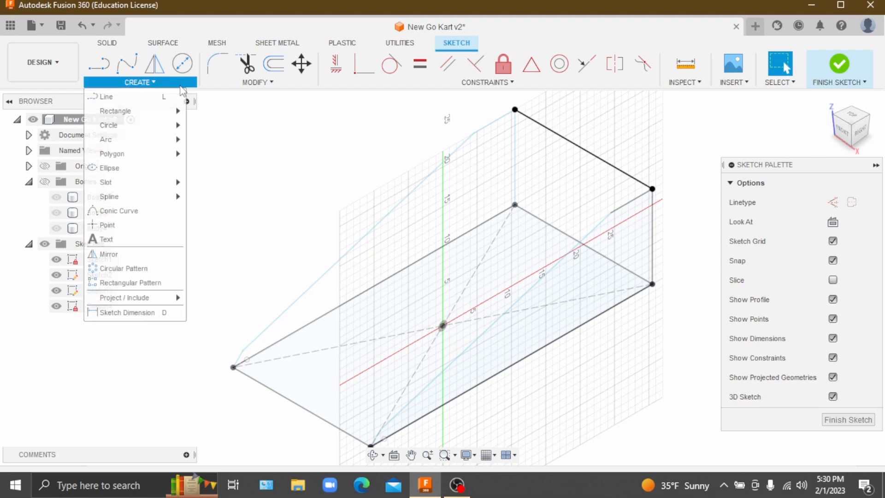
pyautogui.click(107, 43)
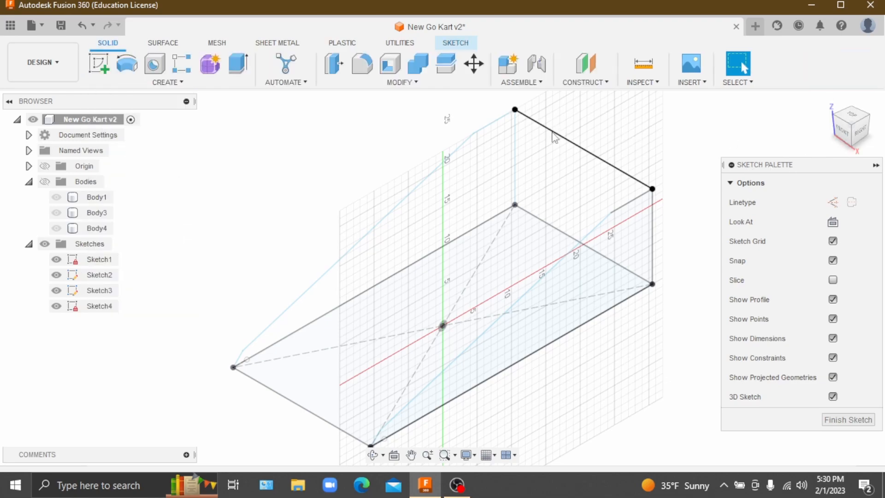
pyautogui.click(165, 79)
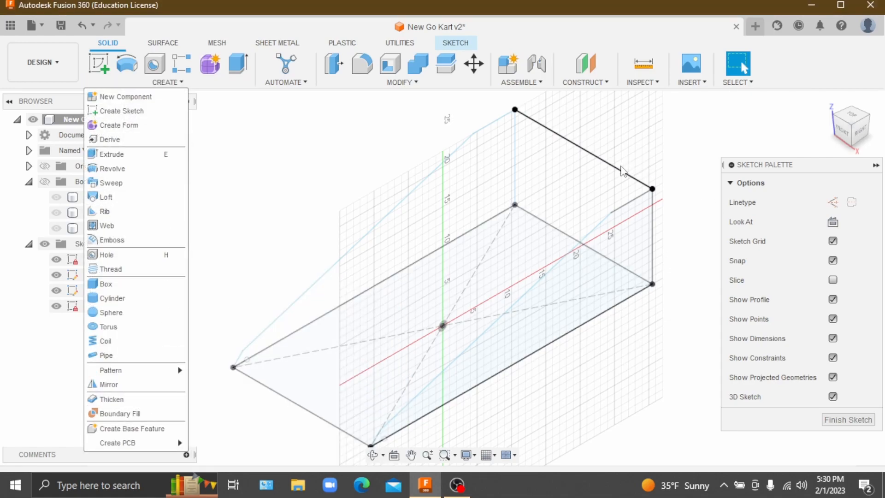
pyautogui.click(618, 170)
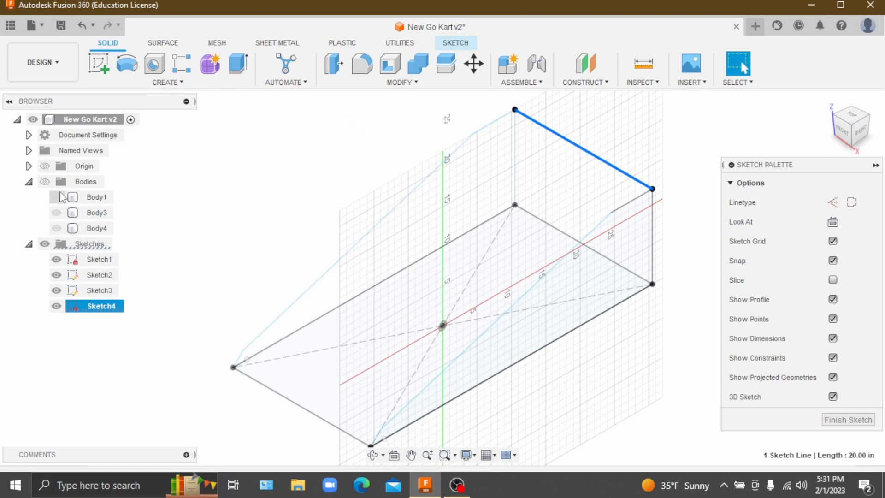
pyautogui.click(44, 181)
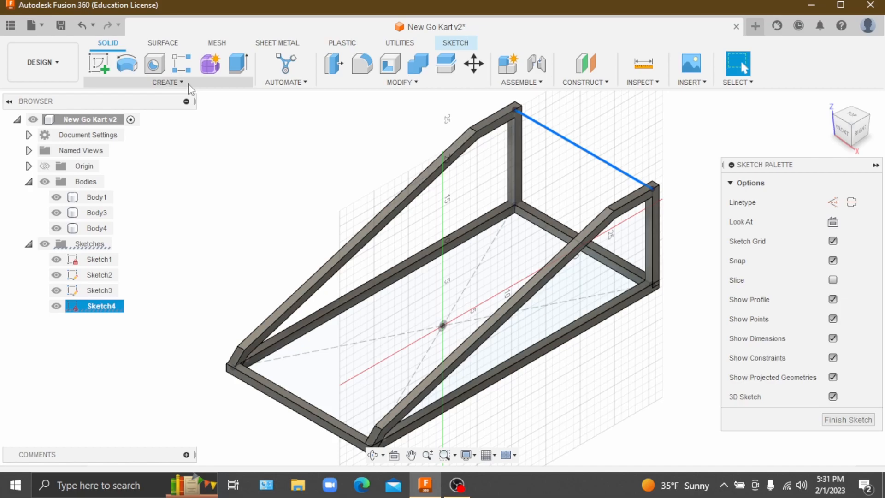
# Create a hollow 1.00 in square pipe, 0.25 in thick, along the upper rear cross line as a new body
pyautogui.click(167, 82)
pyautogui.click(124, 355)
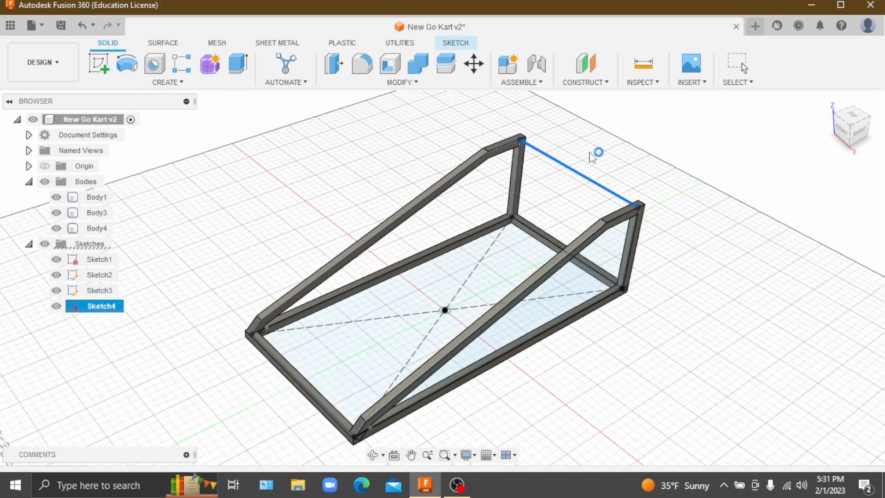
pyautogui.click(605, 178)
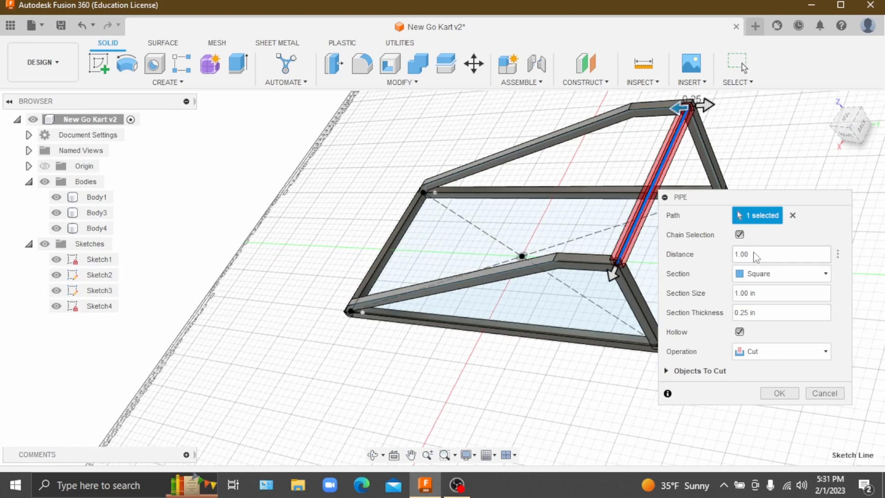
pyautogui.click(765, 352)
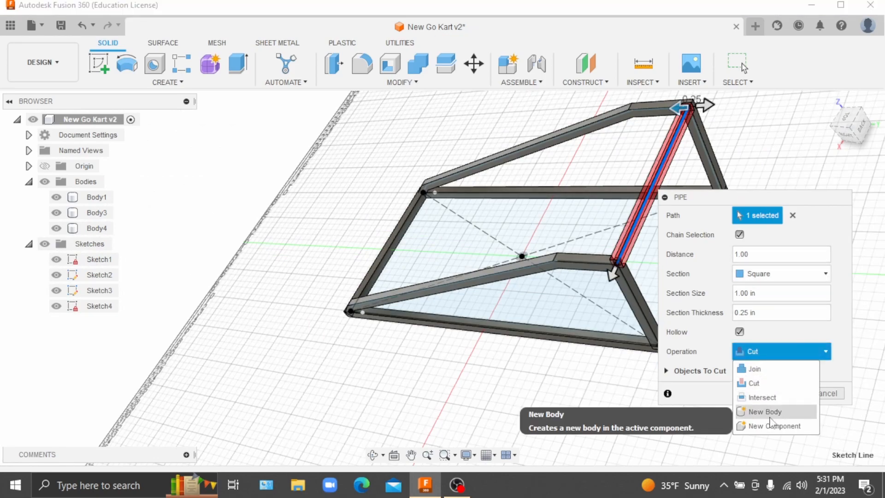
pyautogui.click(767, 412)
pyautogui.click(778, 373)
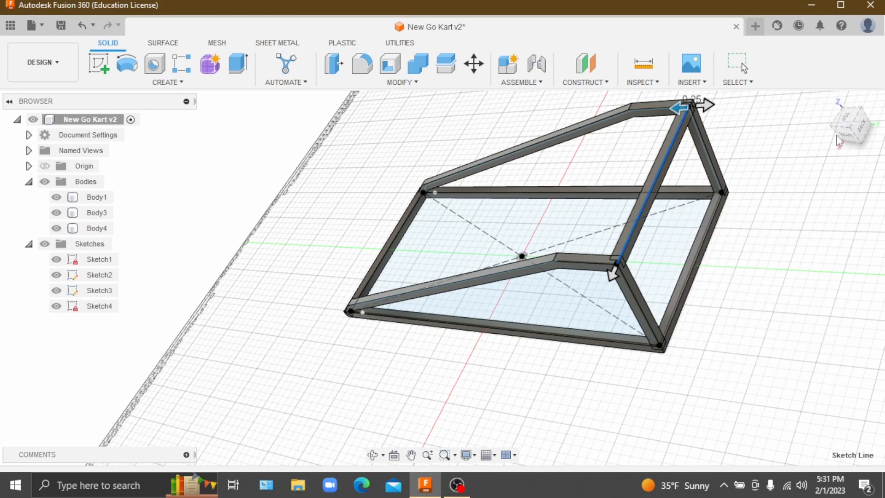
# Examine the frame and its upper rear crossbar from several angles, then return to the home view
pyautogui.moveTo(851, 135)
pyautogui.mouseDown()
pyautogui.moveTo(873, 108)
pyautogui.moveTo(871, 143)
pyautogui.mouseUp()
pyautogui.moveTo(669, 272)
pyautogui.mouseDown()
pyautogui.moveTo(691, 291)
pyautogui.moveTo(756, 281)
pyautogui.moveTo(675, 263)
pyautogui.mouseUp()
pyautogui.scroll(-3, 659, 187)
pyautogui.scroll(5, 638, 149)
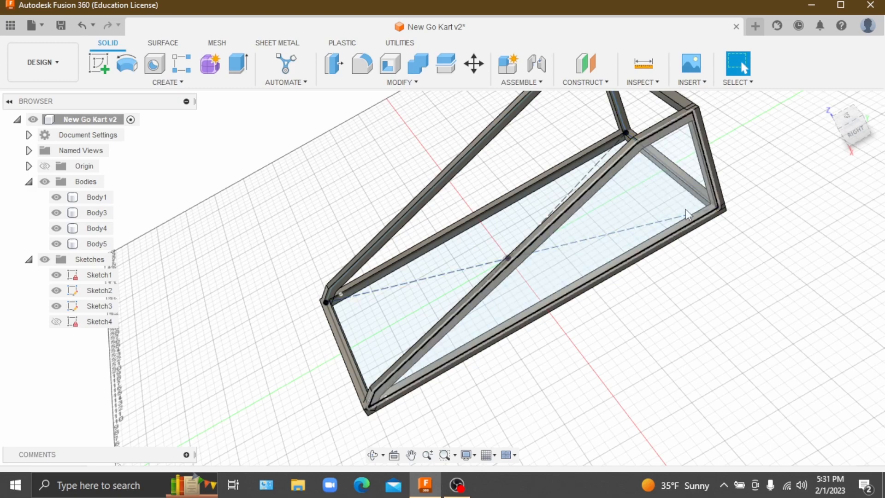
pyautogui.scroll(-2, 685, 208)
pyautogui.scroll(2, 673, 190)
pyautogui.scroll(-2, 668, 179)
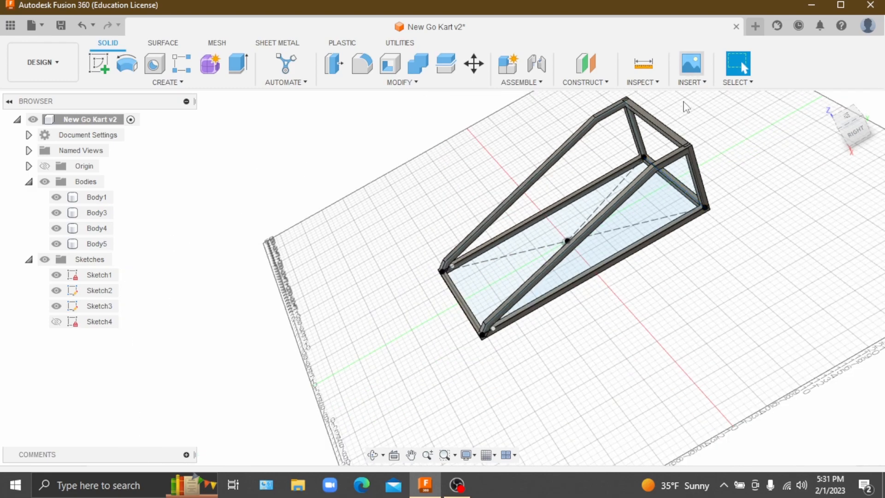
pyautogui.scroll(3, 686, 106)
pyautogui.scroll(-4, 692, 172)
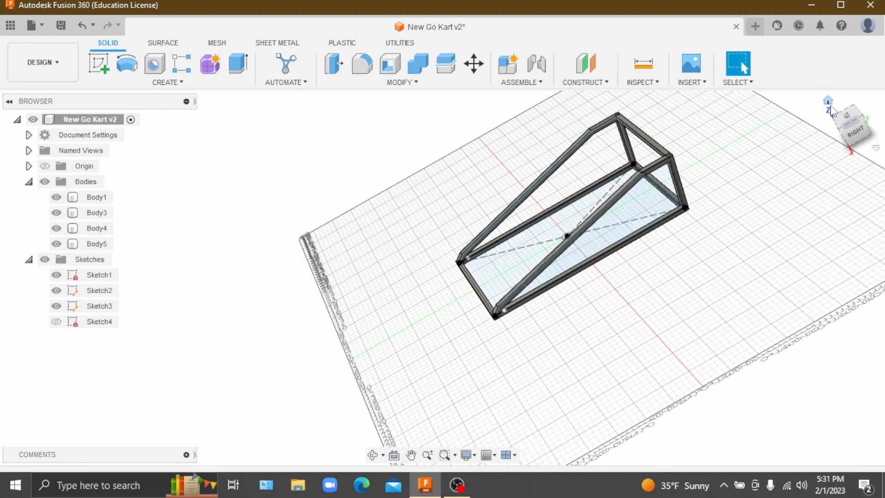
pyautogui.click(828, 101)
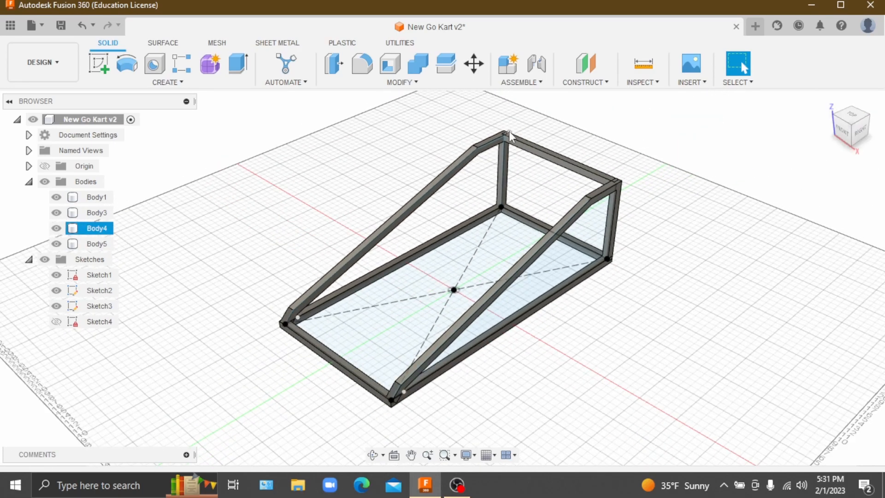
# Start a new sketch on the vertical origin plane running lengthwise through the middle of the frame
pyautogui.click(99, 64)
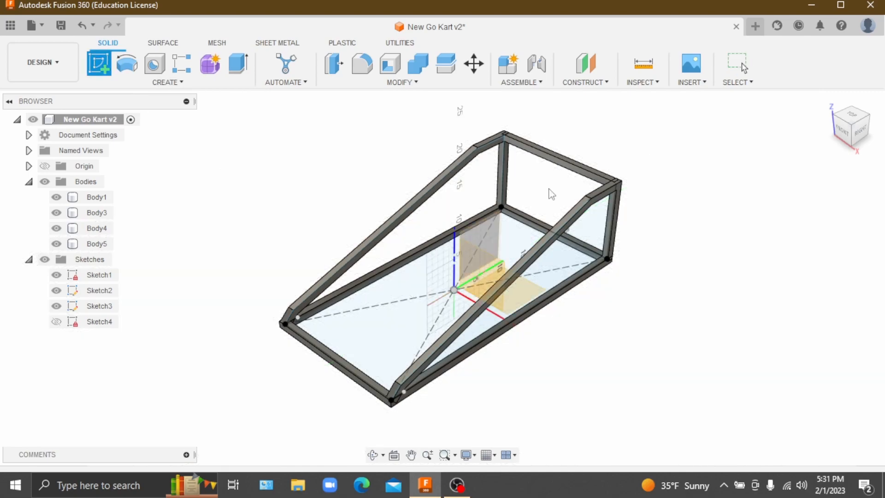
pyautogui.scroll(3, 451, 167)
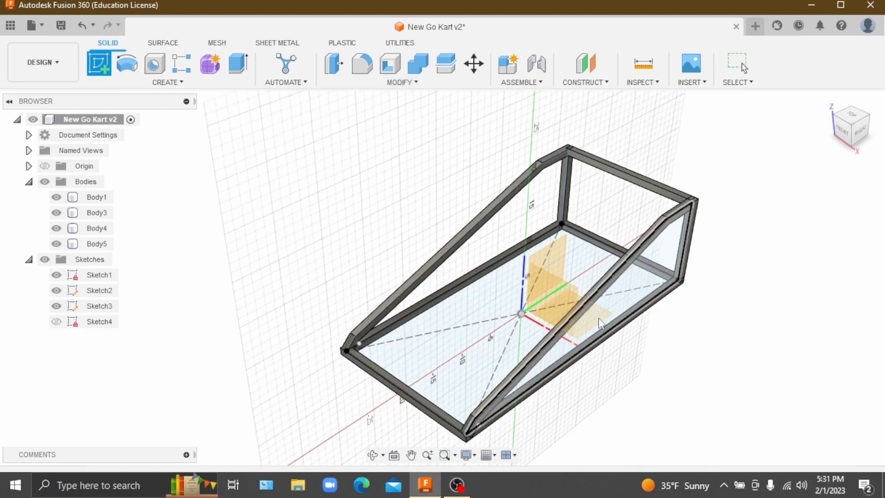
pyautogui.scroll(-4, 599, 293)
pyautogui.scroll(6, 597, 292)
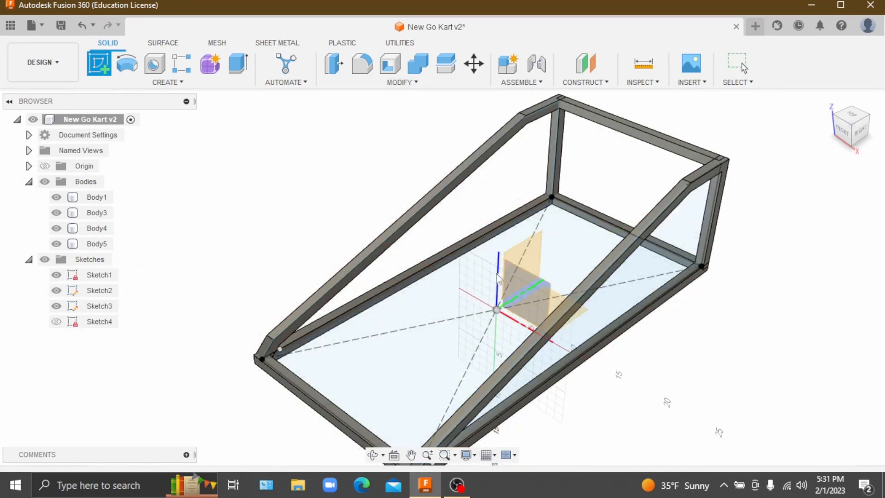
pyautogui.scroll(-1, 532, 242)
pyautogui.scroll(5, 532, 242)
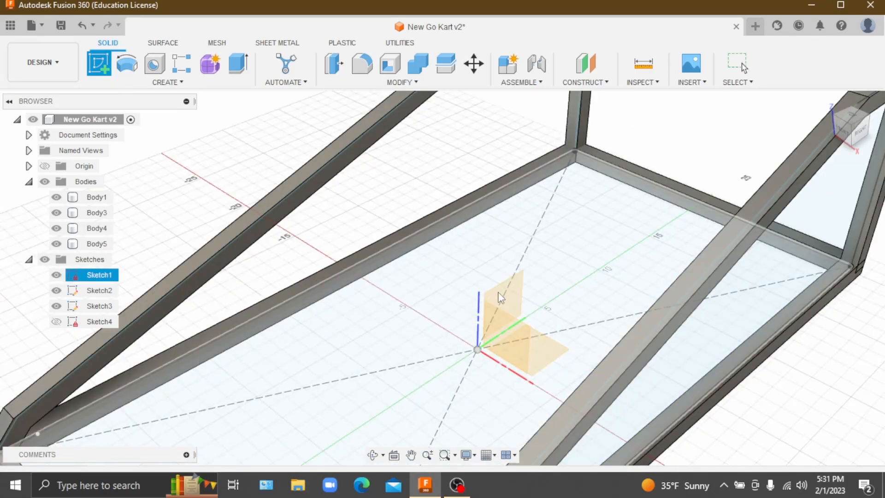
pyautogui.moveTo(845, 126); pyautogui.dragTo(840, 119)
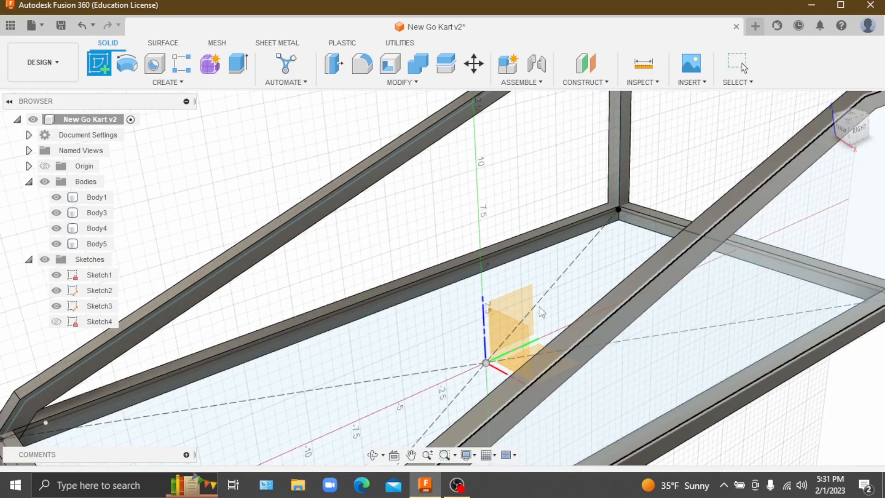
pyautogui.click(503, 305)
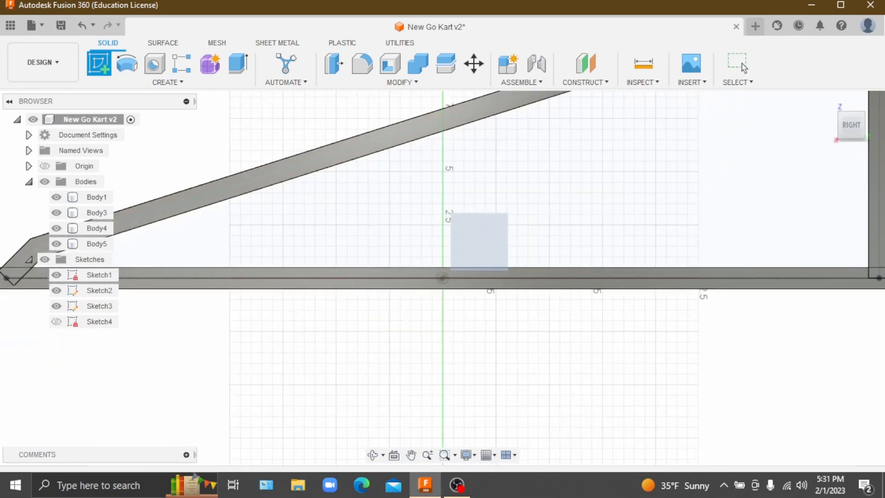
# Draw a line across the frame joining the upper bend points of the two side rails
pyautogui.click(849, 119)
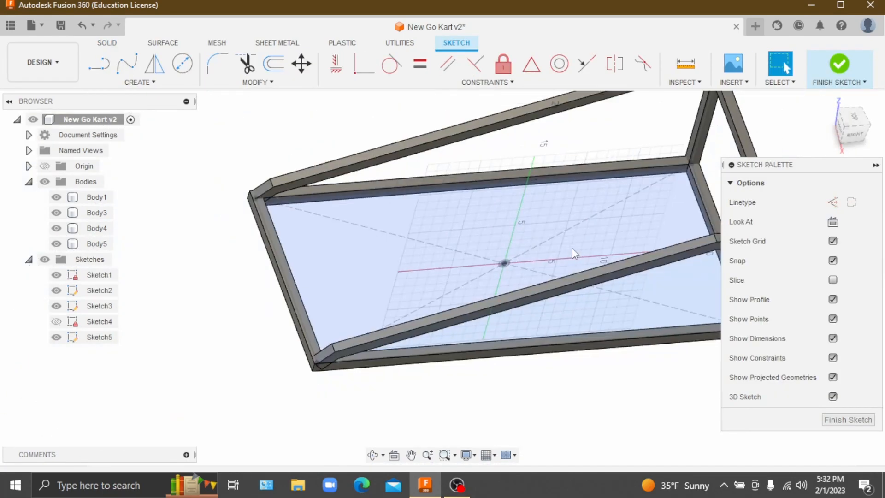
pyautogui.click(98, 64)
pyautogui.scroll(-3, 553, 175)
pyautogui.scroll(2, 553, 174)
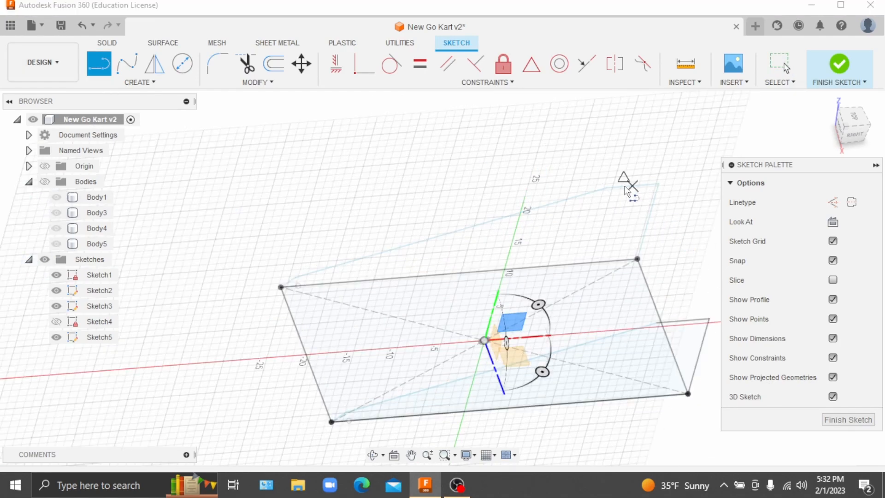
pyautogui.scroll(5, 608, 187)
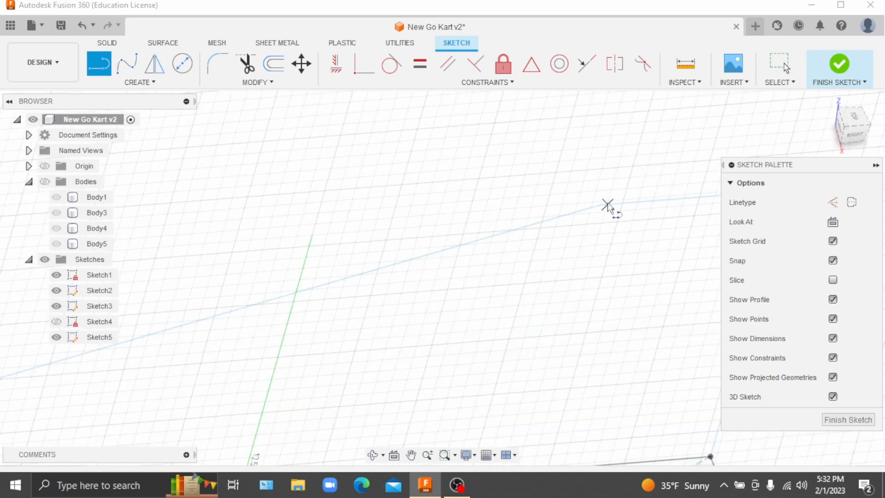
pyautogui.click(600, 207)
pyautogui.scroll(-5, 576, 249)
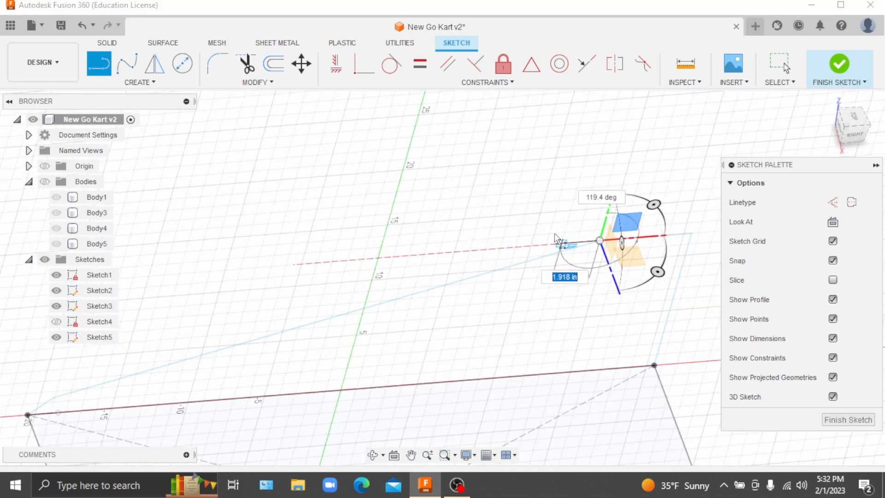
pyautogui.scroll(-1, 562, 231)
pyautogui.scroll(6, 599, 286)
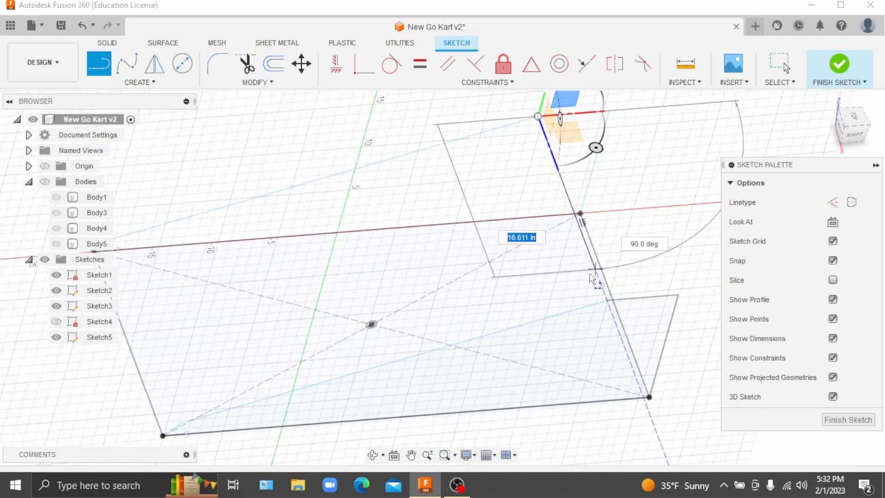
pyautogui.click(607, 301)
pyautogui.scroll(-5, 519, 251)
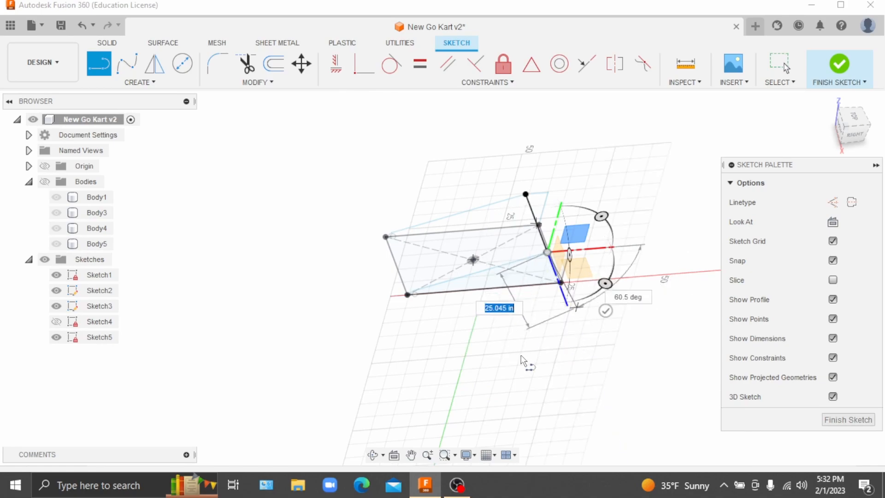
pyautogui.click(522, 349)
pyautogui.press('Escape')
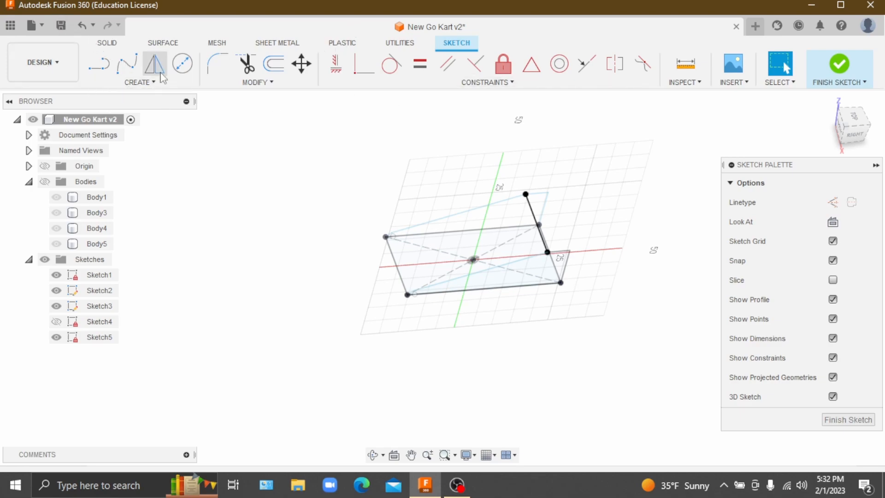
# Show the bodies and create a hollow 1.00 in square pipe, 0.25 in thick, along the line between the rail bends as a new body
pyautogui.click(140, 82)
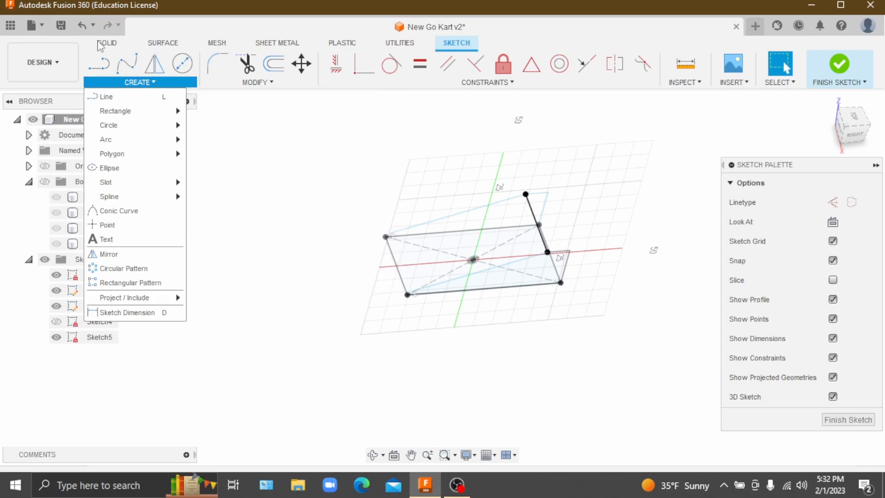
pyautogui.click(100, 44)
pyautogui.click(159, 83)
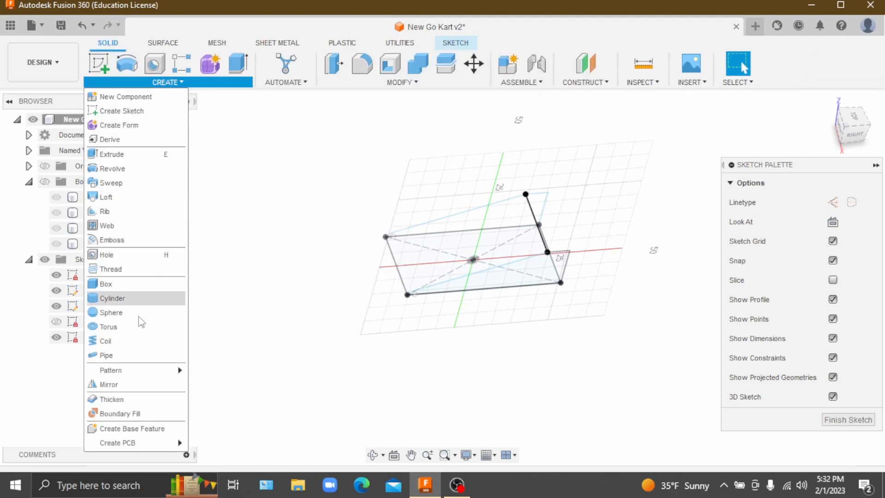
pyautogui.click(135, 357)
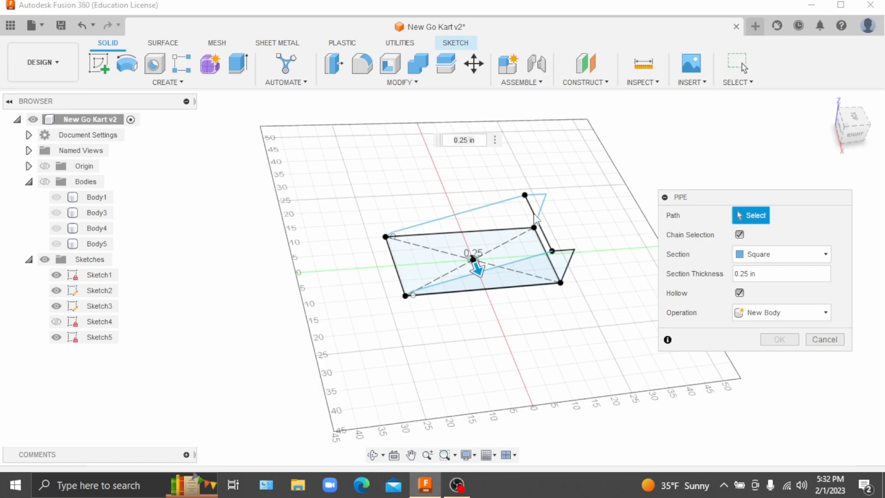
pyautogui.click(548, 222)
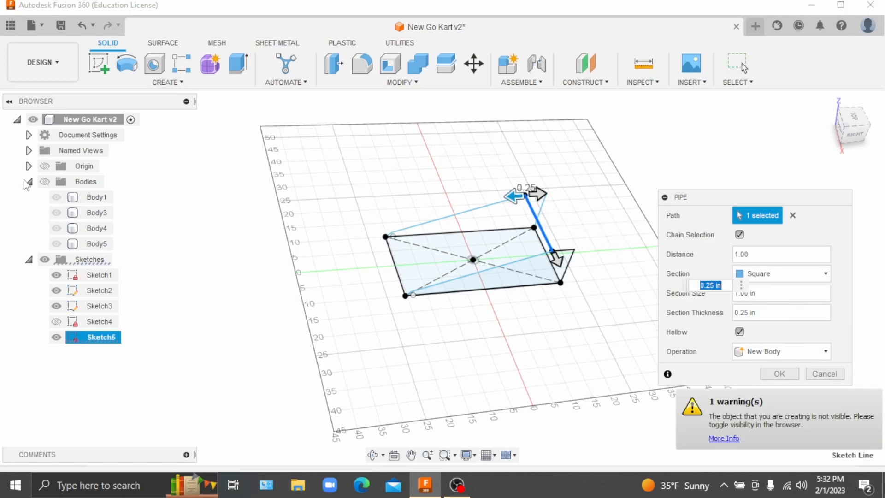
pyautogui.click(44, 182)
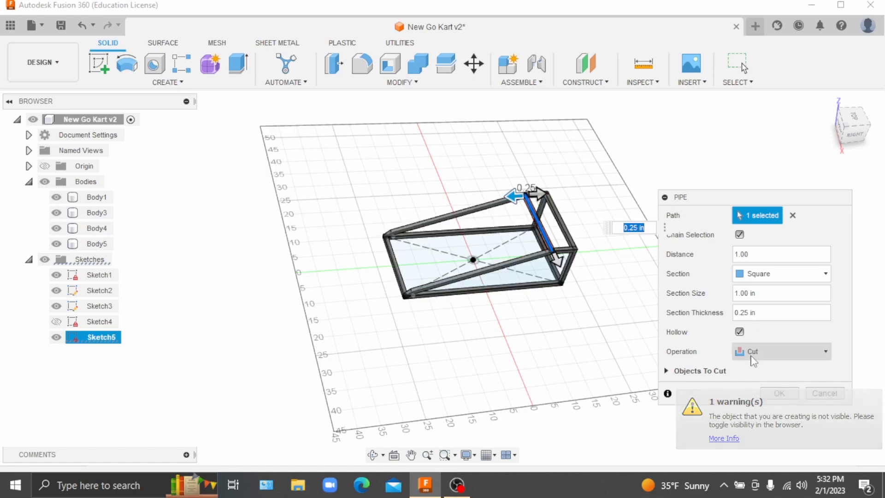
pyautogui.click(797, 353)
pyautogui.click(766, 409)
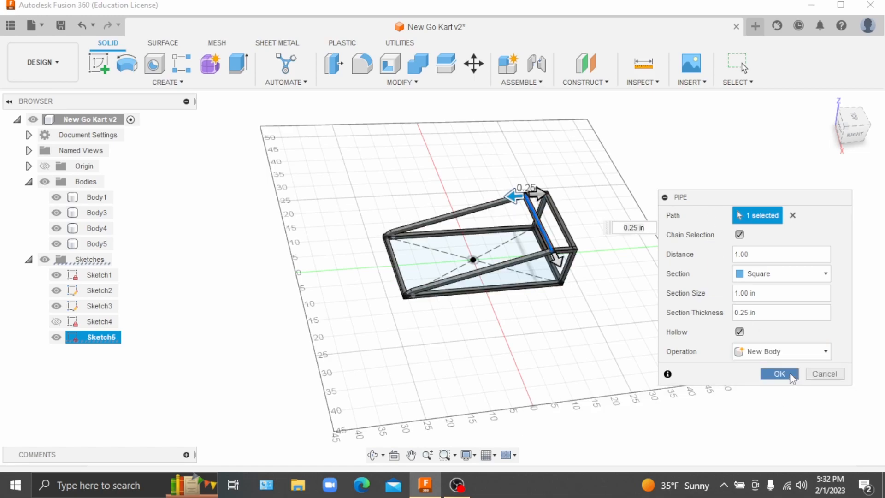
pyautogui.press('Return')
# Examine the frame with the second upper crossbar from different angles and distances
pyautogui.moveTo(853, 133)
pyautogui.mouseDown()
pyautogui.moveTo(738, 193)
pyautogui.moveTo(613, 242)
pyautogui.mouseUp()
pyautogui.scroll(5, 613, 242)
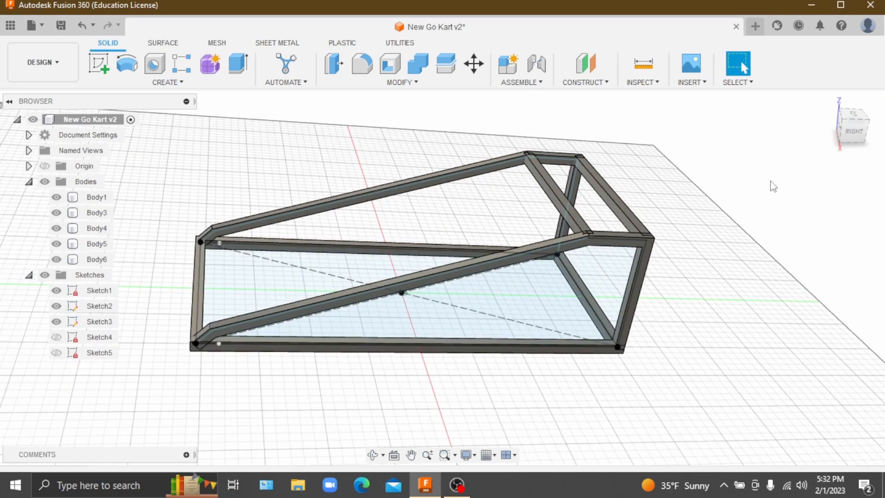
pyautogui.moveTo(835, 105)
pyautogui.mouseDown()
pyautogui.moveTo(819, 138)
pyautogui.moveTo(825, 120)
pyautogui.mouseUp()
pyautogui.scroll(-2, 654, 144)
pyautogui.scroll(3, 577, 205)
pyautogui.scroll(-2, 578, 208)
pyautogui.scroll(1, 574, 203)
pyautogui.scroll(-2, 571, 195)
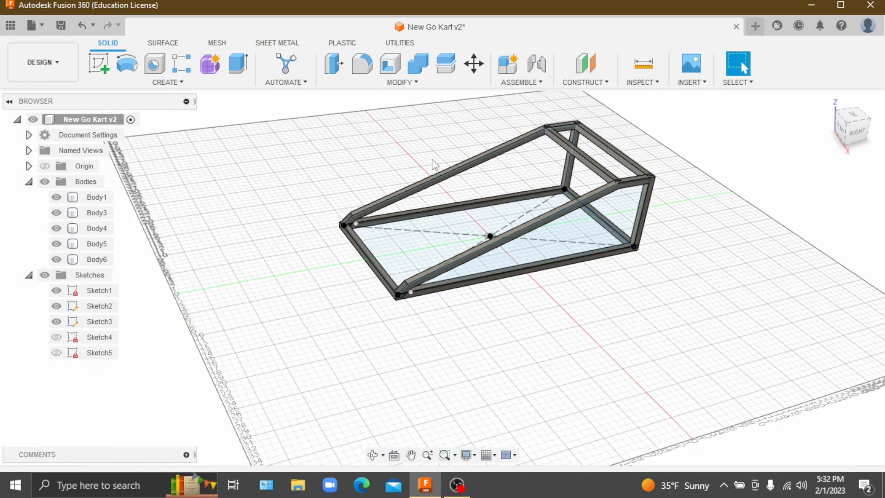
# Start a new sketch on the vertical origin plane that runs along the length of the frame
pyautogui.click(377, 268)
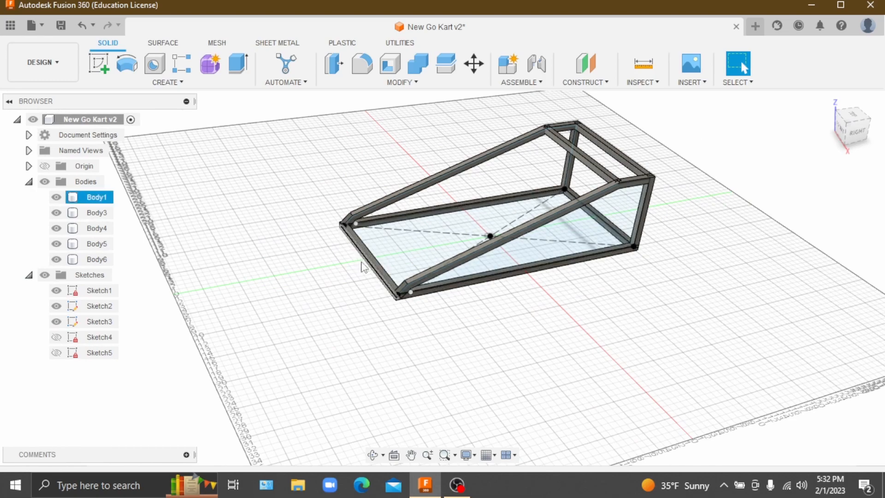
pyautogui.click(361, 259)
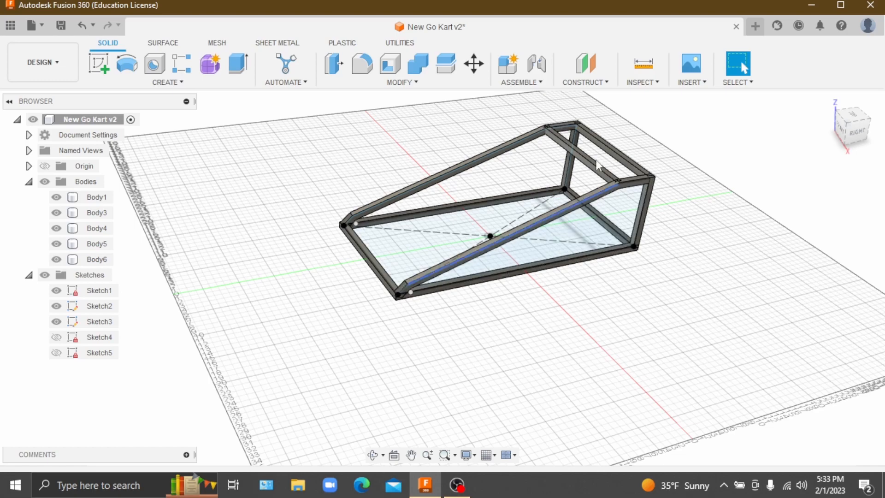
pyautogui.click(98, 67)
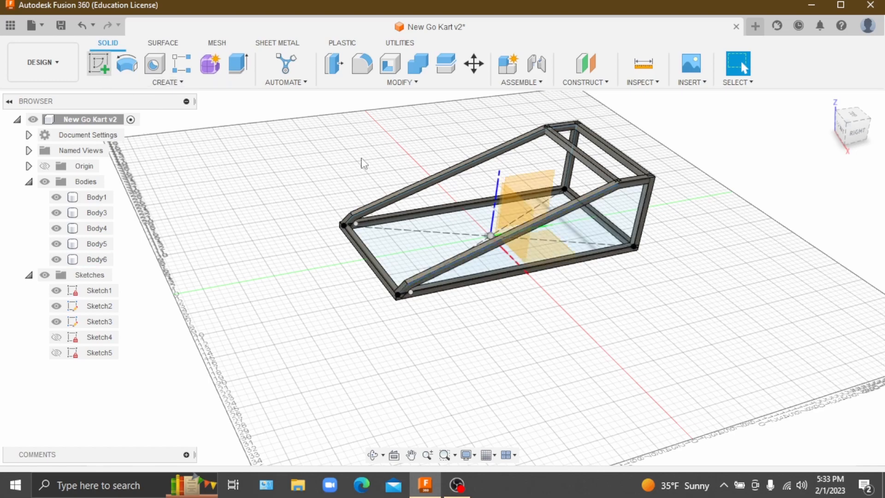
pyautogui.scroll(-3, 571, 132)
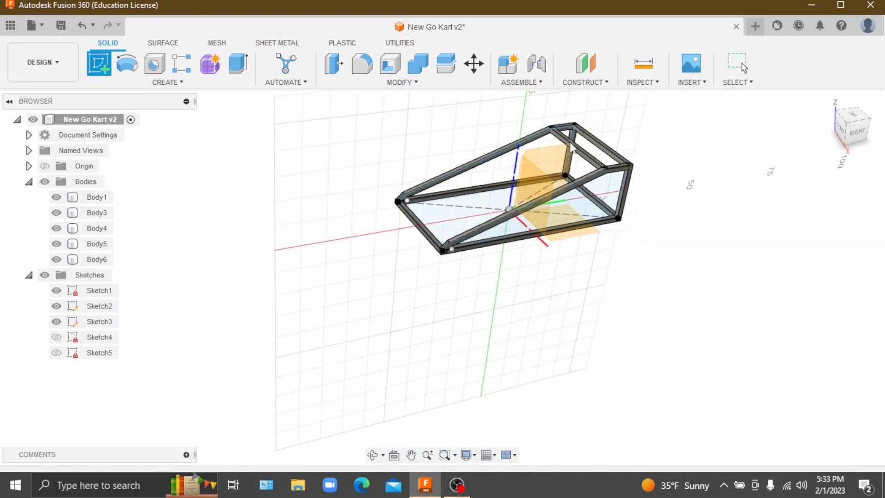
pyautogui.scroll(4, 572, 136)
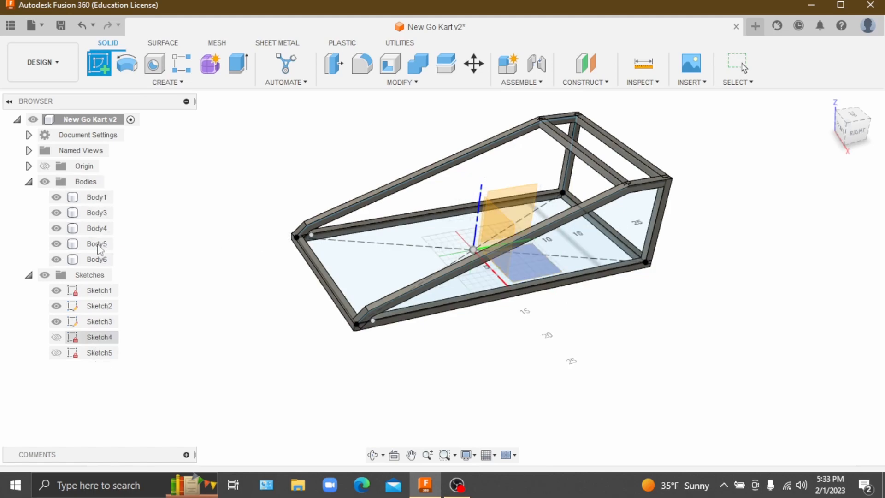
pyautogui.scroll(-2, 564, 131)
pyautogui.scroll(3, 541, 131)
pyautogui.scroll(3, 542, 133)
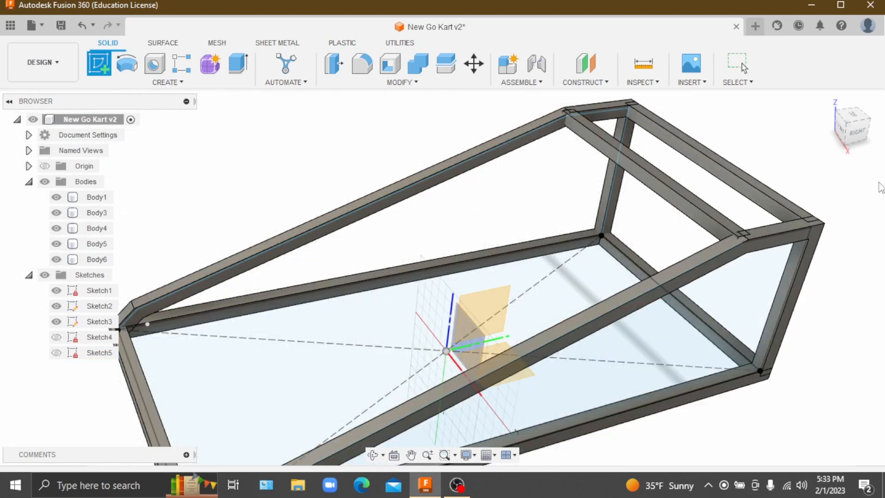
pyautogui.scroll(-2, 530, 114)
pyautogui.keyDown('shift'); pyautogui.moveTo(530, 114); pyautogui.dragTo(512, 138, button='middle'); pyautogui.keyUp('shift')
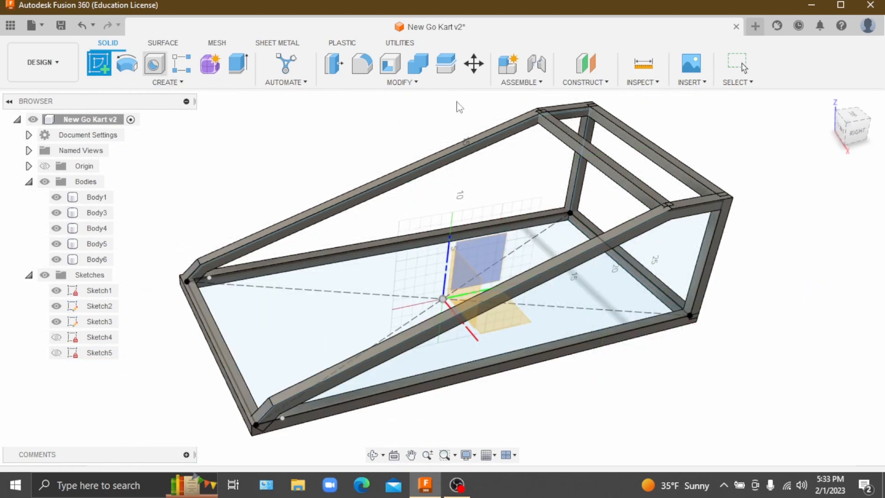
pyautogui.click(491, 250)
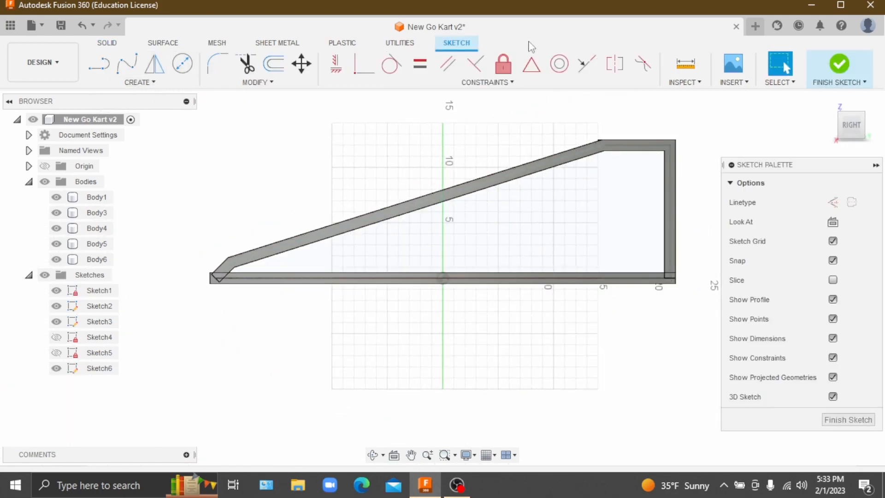
# With the Line tool ready, examine how the second upper crossbar overlaps the far side rail at its upper bend
pyautogui.click(98, 69)
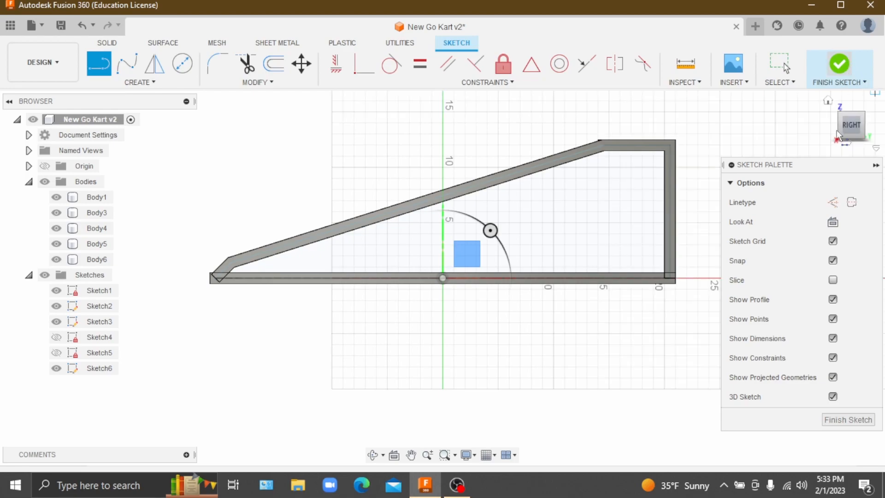
pyautogui.click(843, 116)
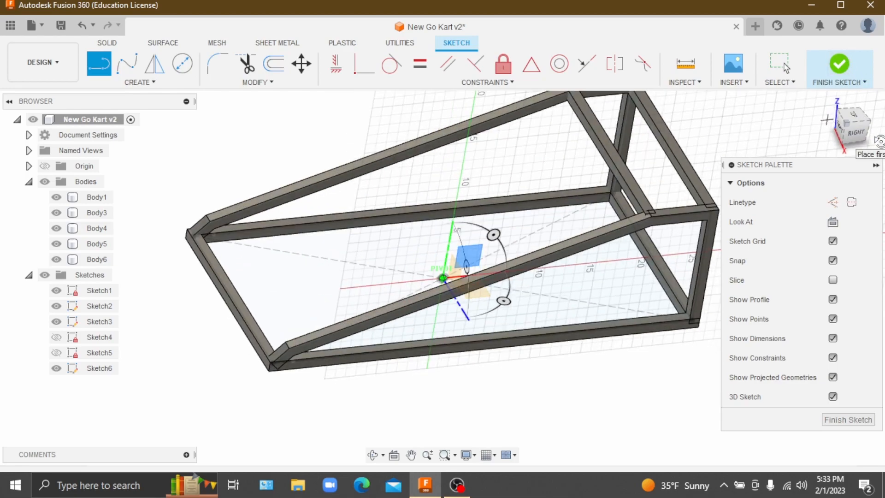
pyautogui.scroll(-3, 547, 187)
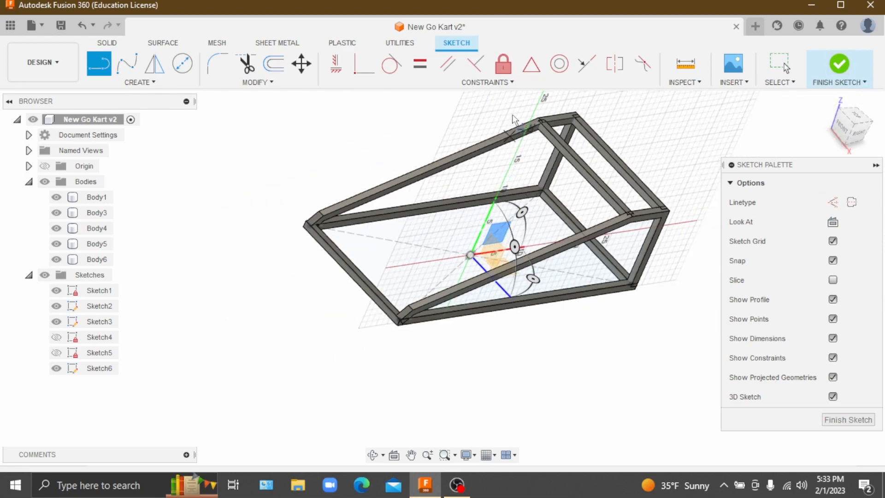
pyautogui.scroll(6, 555, 124)
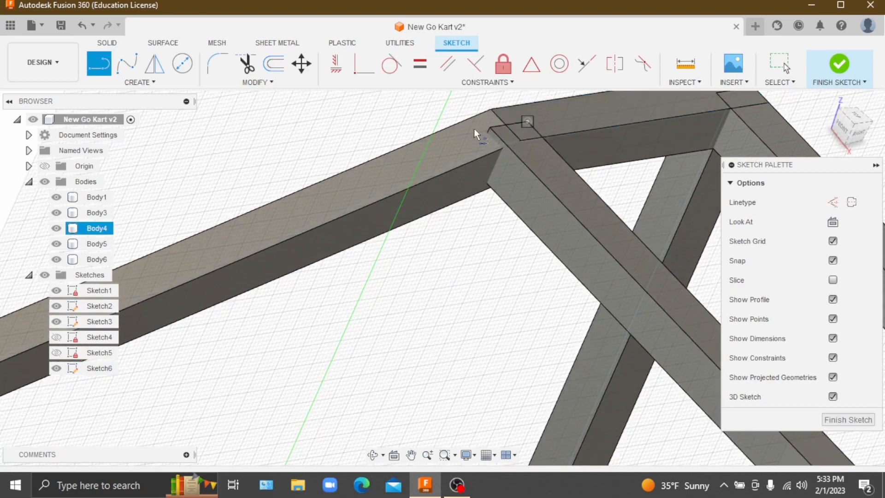
pyautogui.scroll(-1, 513, 128)
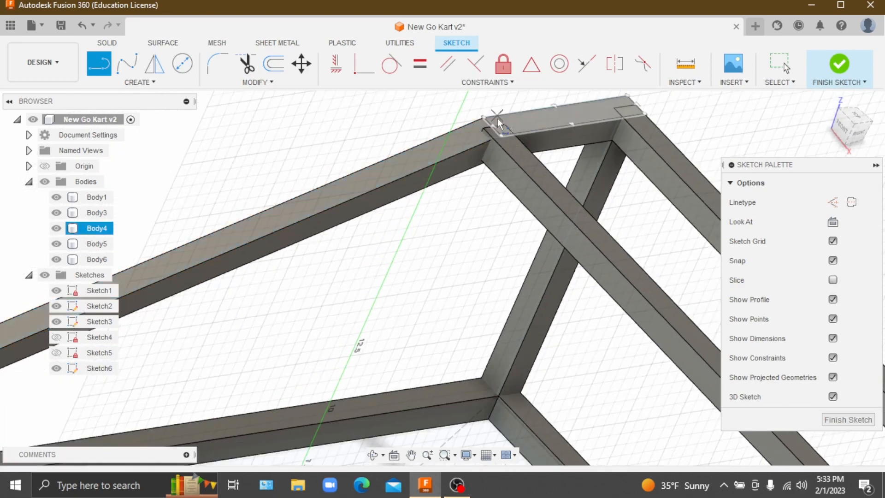
pyautogui.scroll(-5, 355, 433)
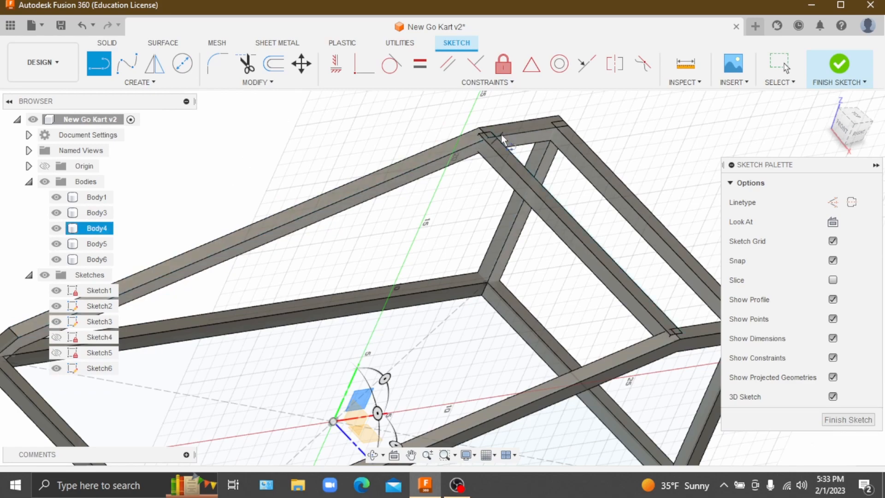
pyautogui.scroll(5, 496, 136)
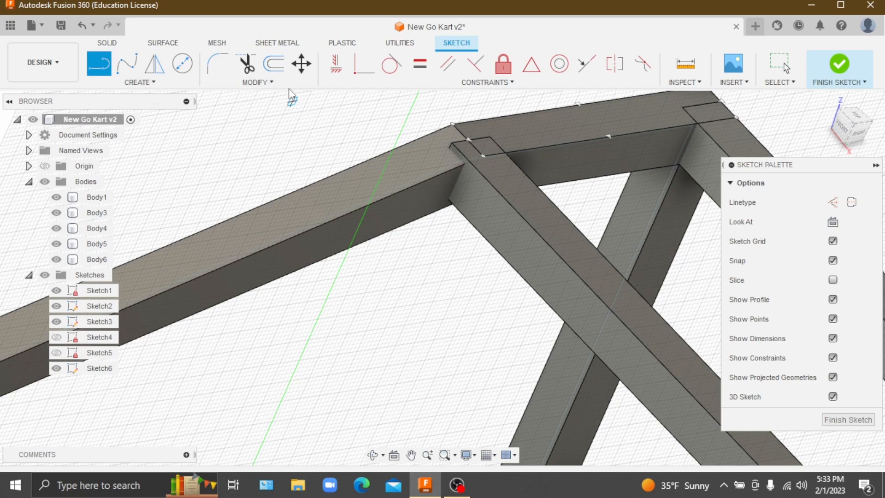
pyautogui.scroll(-3, 456, 148)
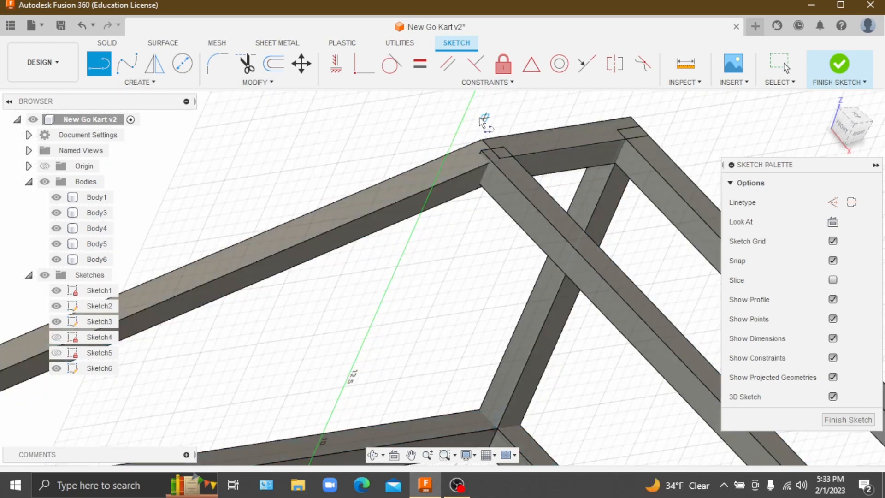
pyautogui.scroll(4, 499, 150)
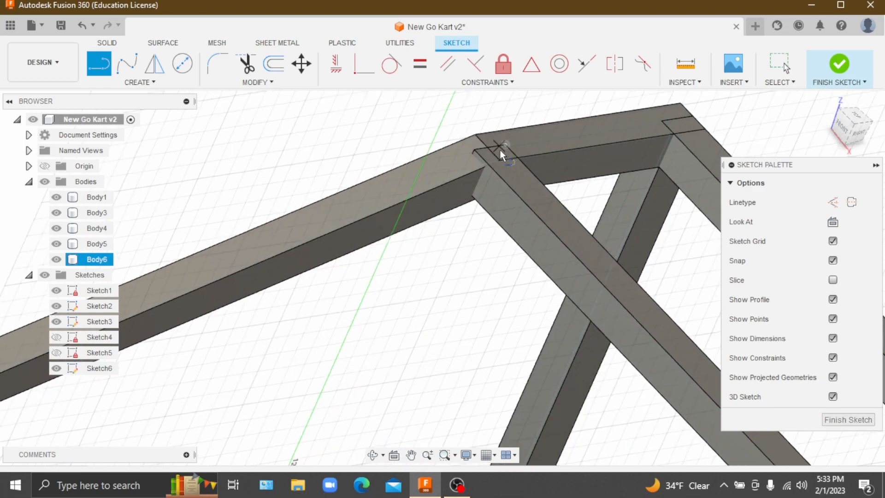
pyautogui.scroll(4, 500, 150)
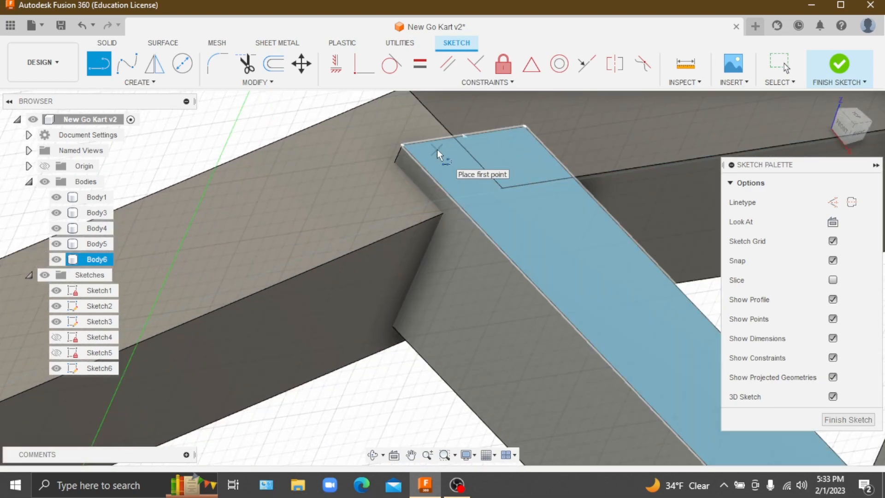
pyautogui.scroll(-4, 438, 152)
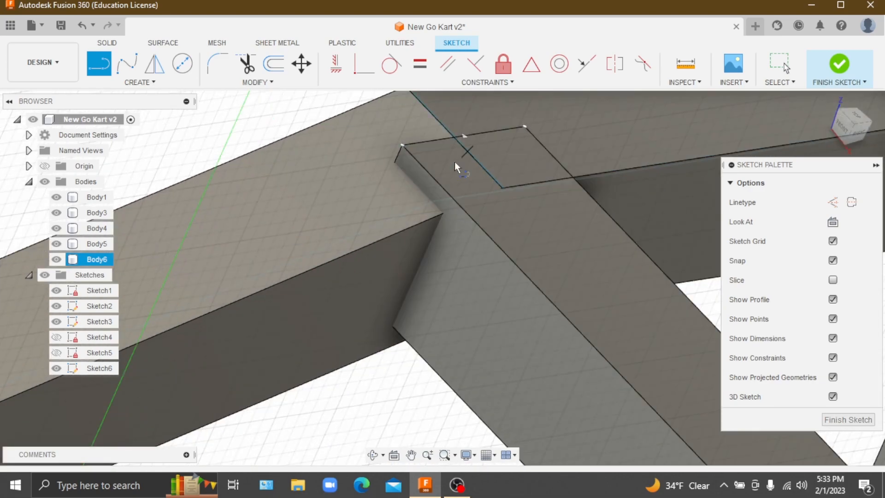
pyautogui.scroll(-8, 441, 164)
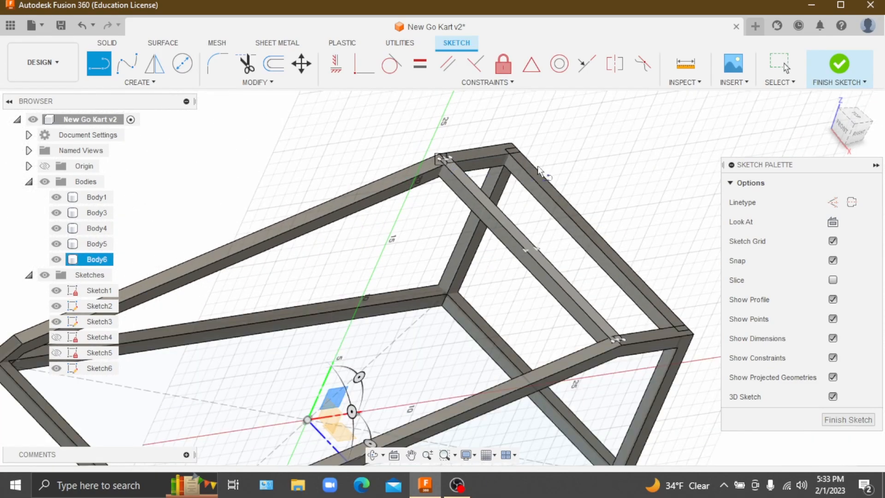
# Inspect the same far rail joint from a lower side angle, checking the crossbar's protruding corner up close
pyautogui.moveTo(852, 133); pyautogui.dragTo(813, 146)
pyautogui.scroll(-2, 514, 234)
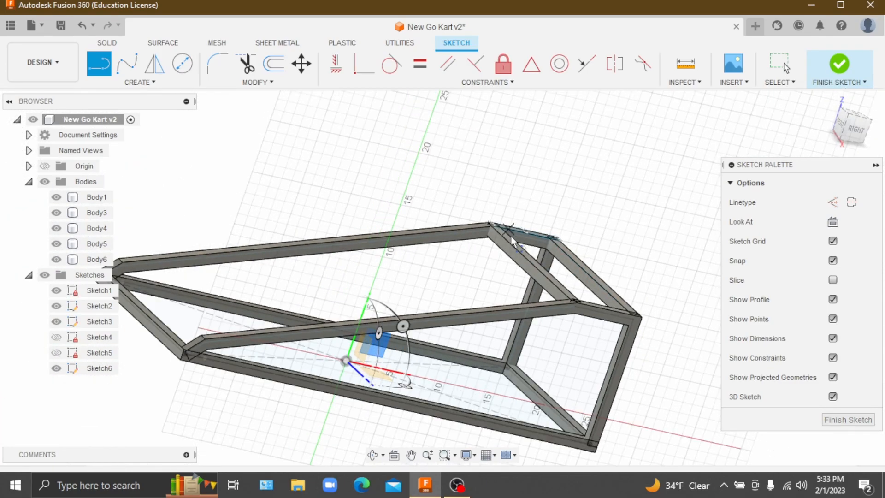
pyautogui.scroll(2, 512, 235)
pyautogui.scroll(2, 507, 217)
pyautogui.scroll(4, 504, 212)
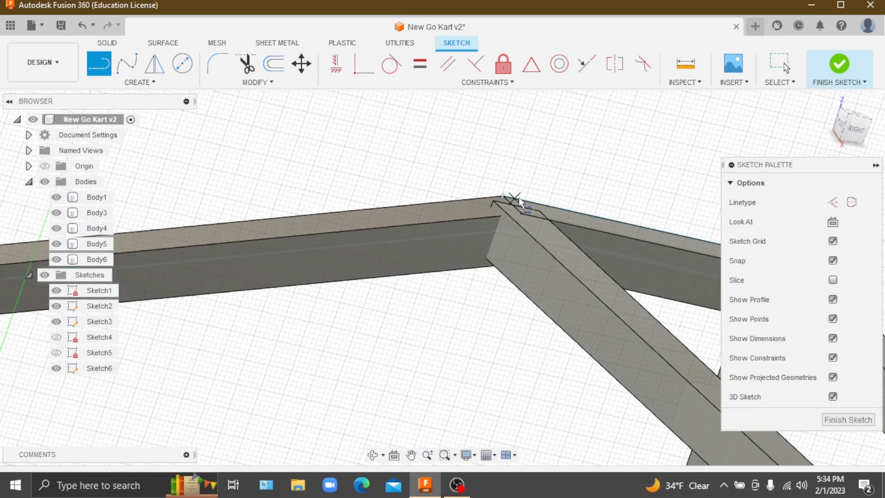
pyautogui.click(512, 214)
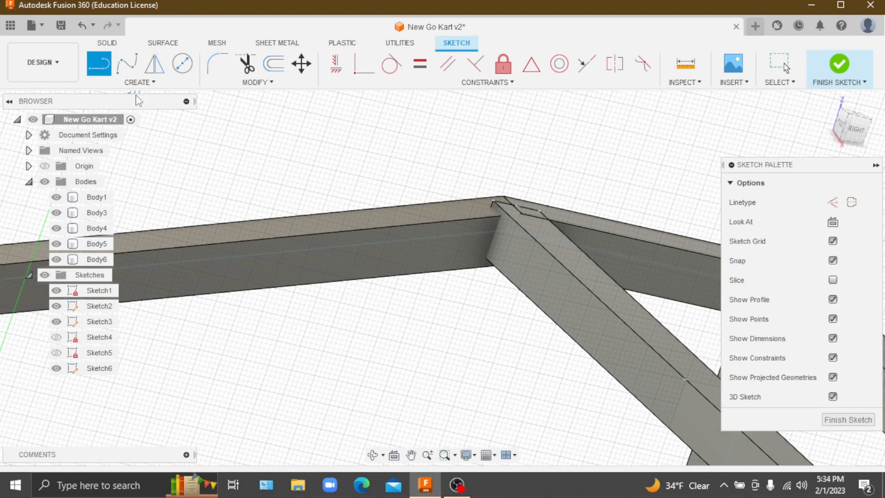
pyautogui.scroll(-5, 459, 157)
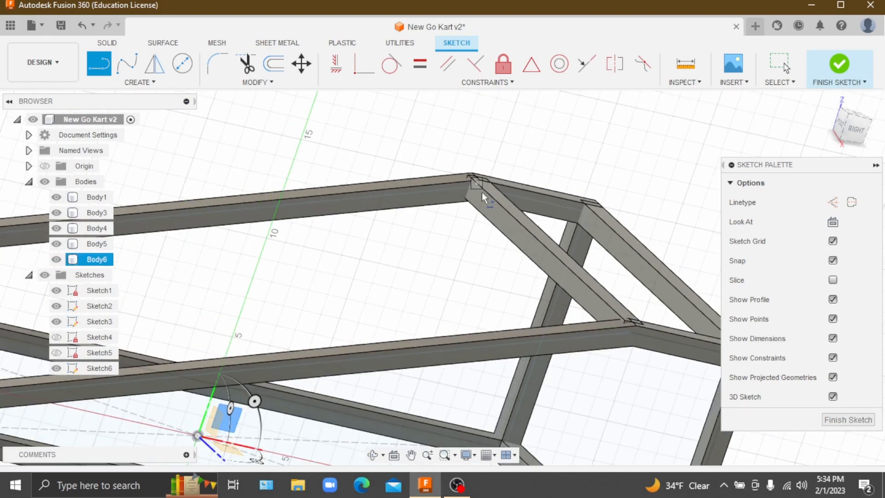
pyautogui.scroll(4, 489, 196)
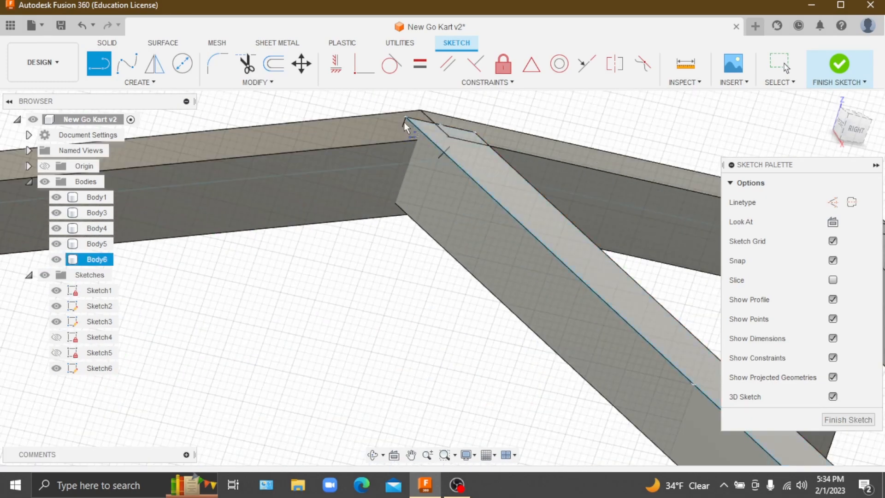
pyautogui.scroll(4, 421, 130)
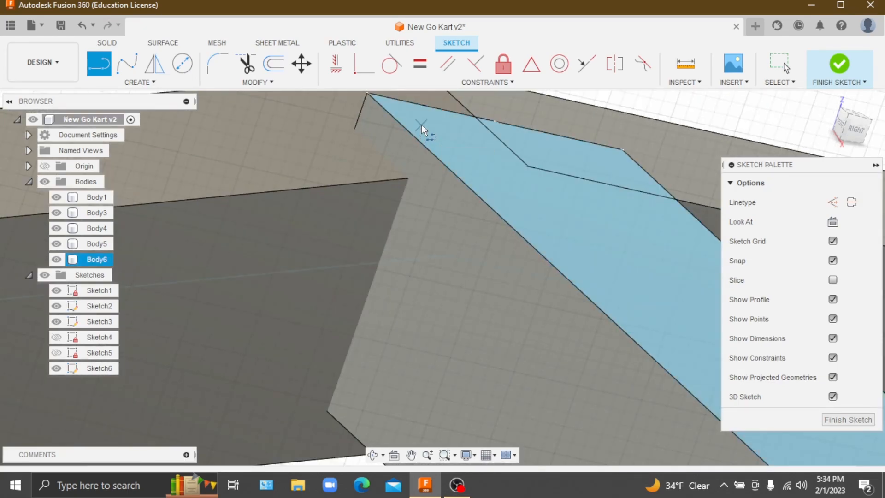
pyautogui.scroll(-3, 413, 139)
pyautogui.scroll(-5, 413, 143)
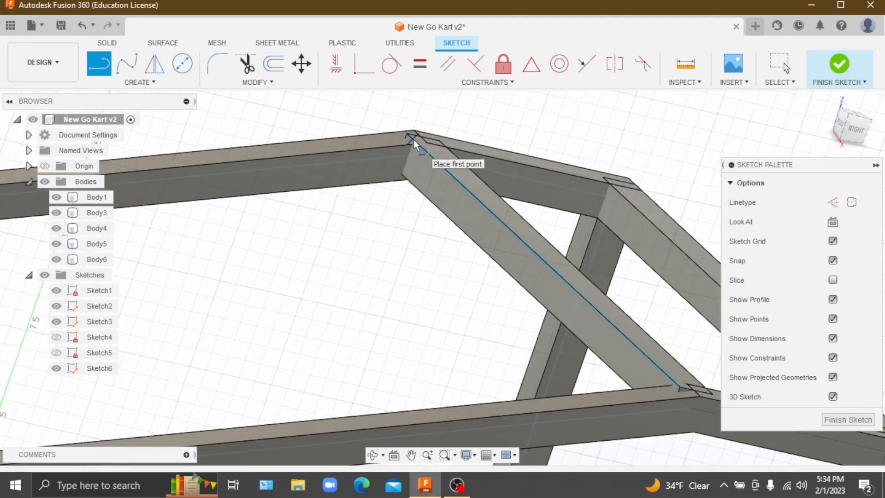
# Examine the joint between the second upper crossbar and the near side rail, leaving the Line tool
pyautogui.scroll(3, 414, 144)
pyautogui.scroll(4, 588, 302)
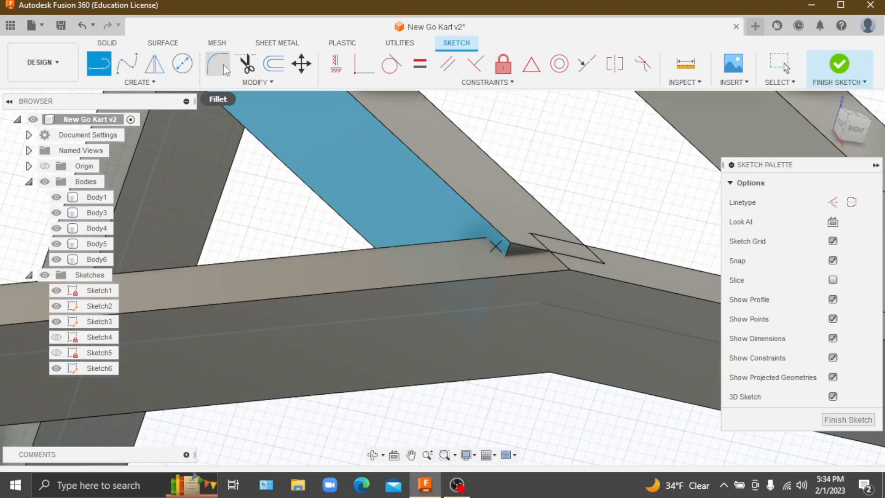
pyautogui.press('Escape')
pyautogui.scroll(-3, 521, 205)
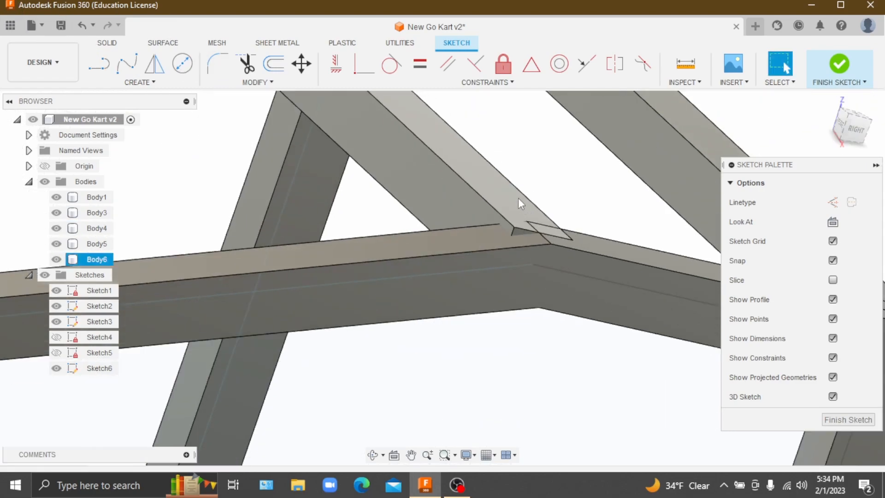
pyautogui.scroll(2, 522, 206)
pyautogui.scroll(-2, 517, 220)
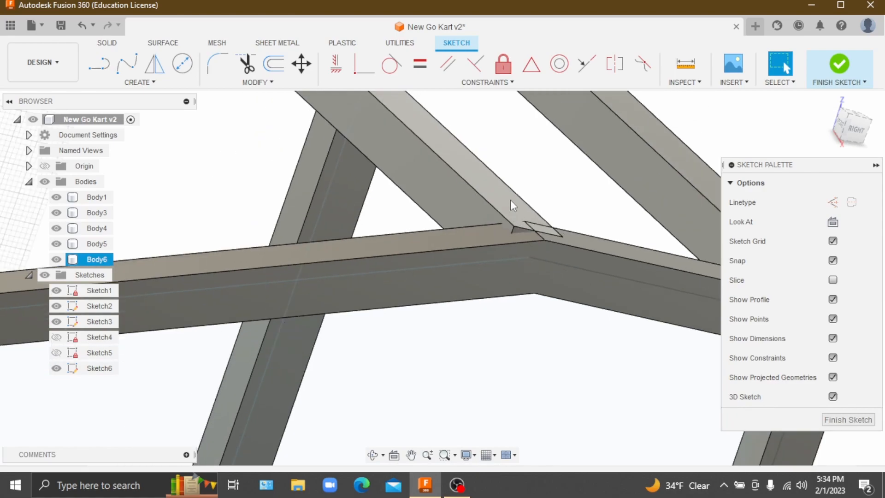
pyautogui.scroll(-1, 512, 206)
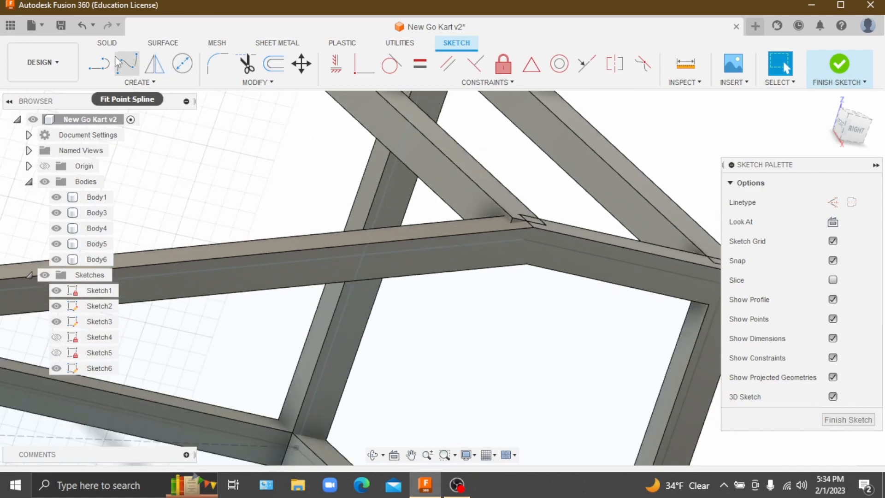
pyautogui.scroll(-3, 549, 189)
pyautogui.scroll(5, 547, 188)
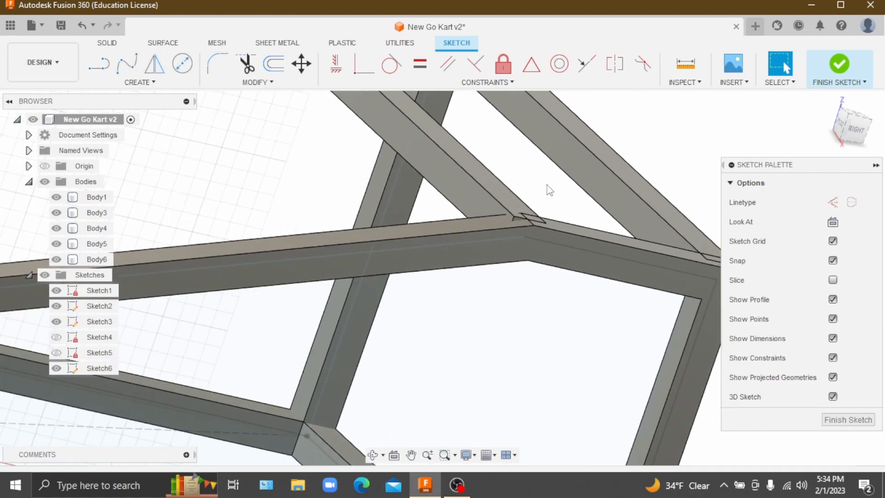
pyautogui.scroll(-4, 546, 194)
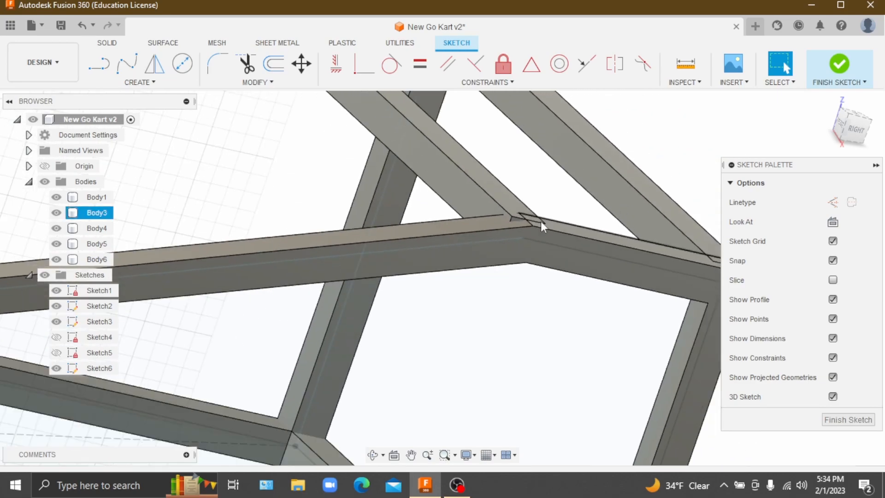
pyautogui.click(499, 194)
pyautogui.scroll(-3, 500, 172)
pyautogui.scroll(4, 500, 170)
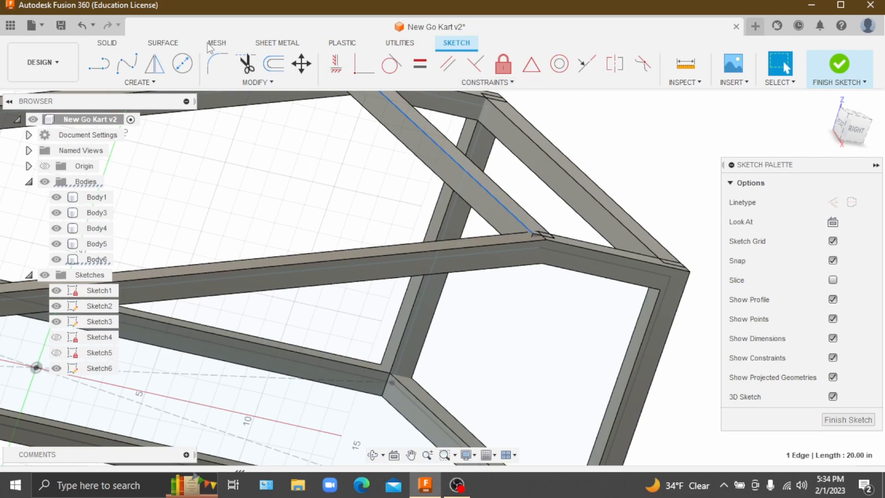
pyautogui.click(216, 63)
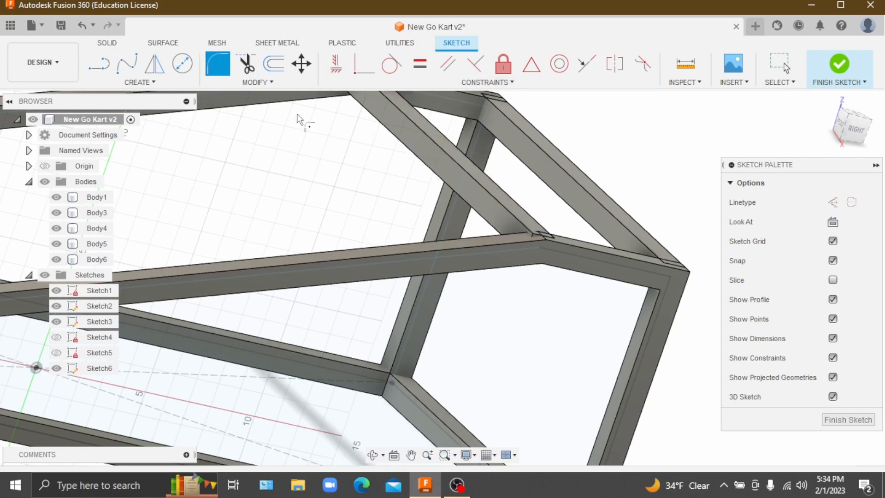
pyautogui.scroll(-2, 502, 167)
pyautogui.scroll(-4, 547, 226)
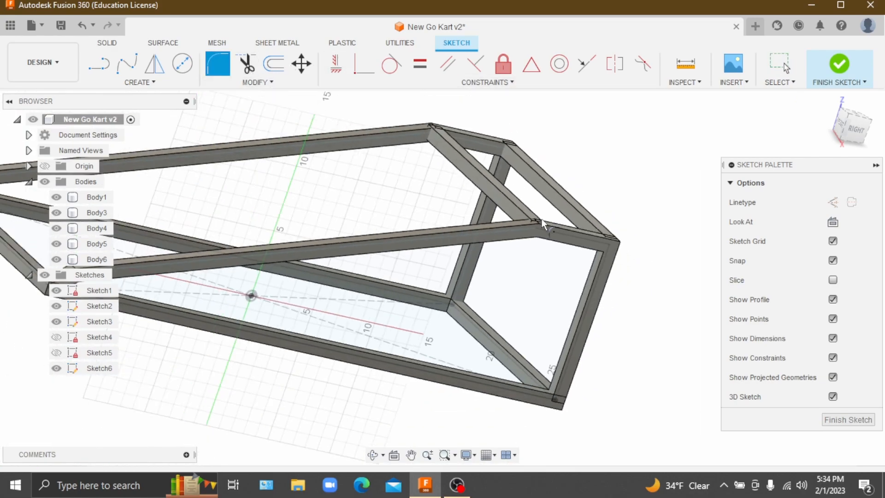
pyautogui.scroll(4, 549, 235)
pyautogui.scroll(2, 553, 226)
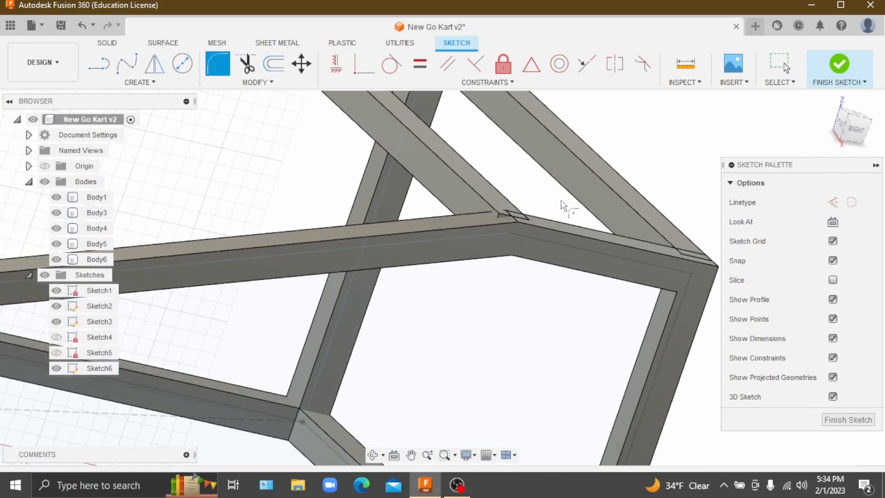
pyautogui.scroll(-2, 561, 206)
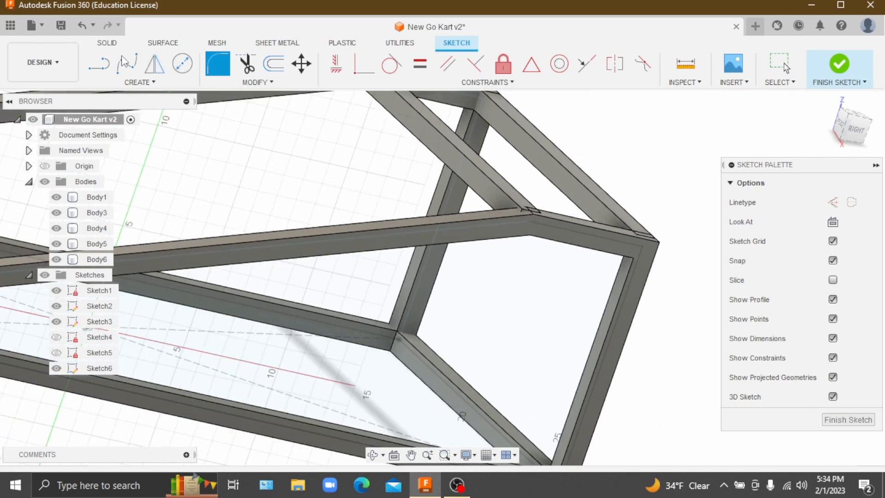
pyautogui.press('Escape')
pyautogui.scroll(-2, 517, 213)
pyautogui.scroll(3, 521, 212)
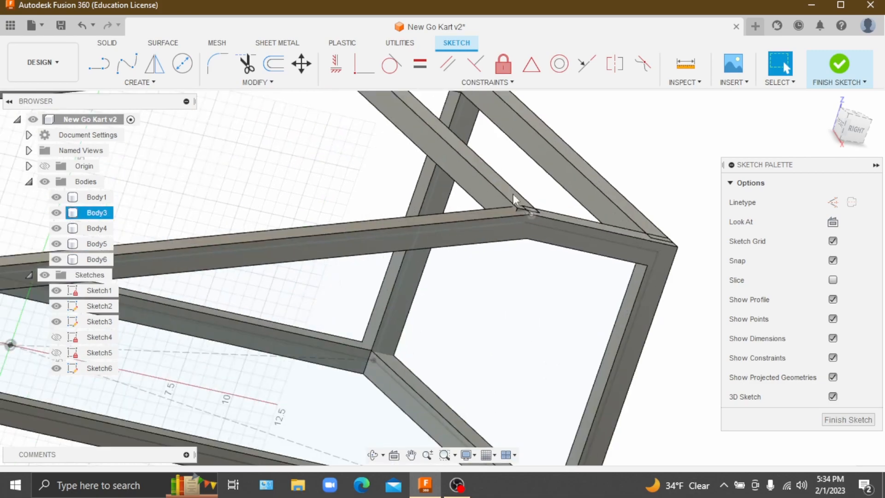
pyautogui.scroll(-2, 560, 239)
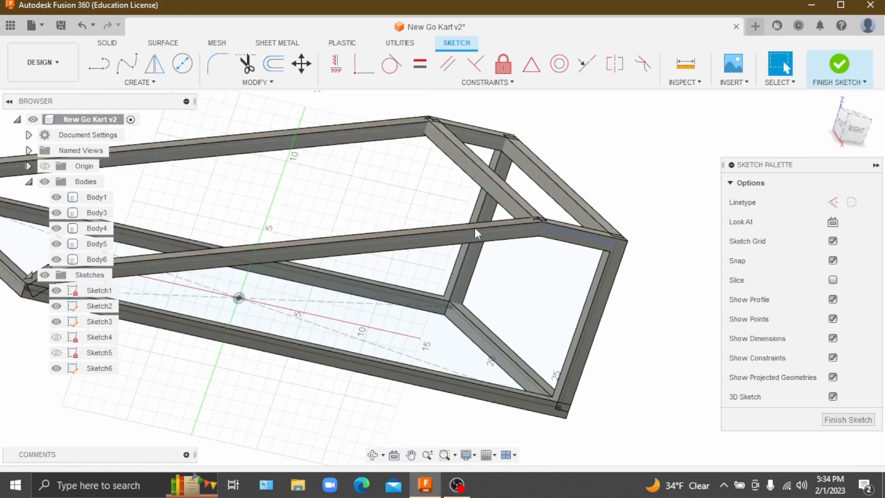
# Undo the new sketch on the vertical plane and restore the second upper crossbar's pipe where it was undone too
pyautogui.click(82, 28)
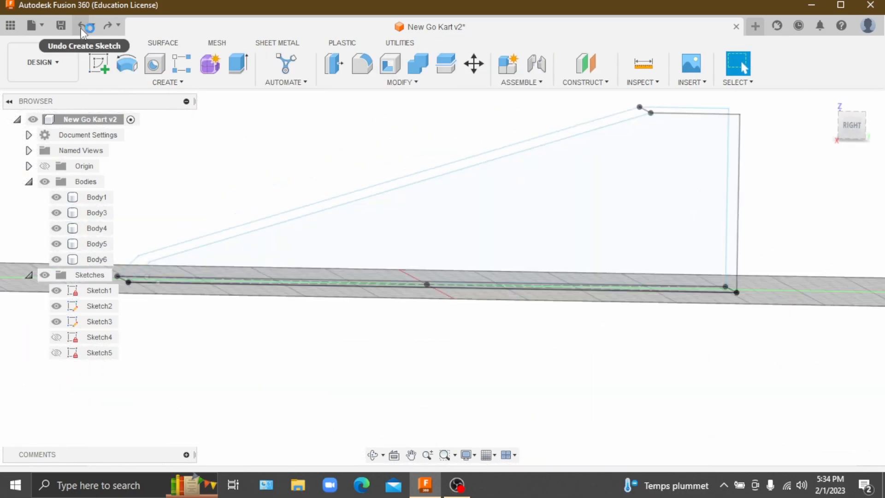
pyautogui.scroll(-2, 662, 281)
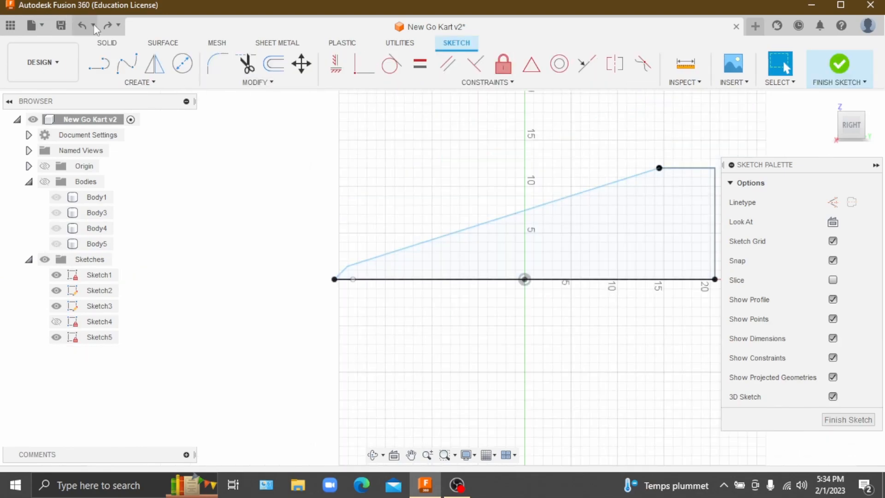
pyautogui.click(107, 28)
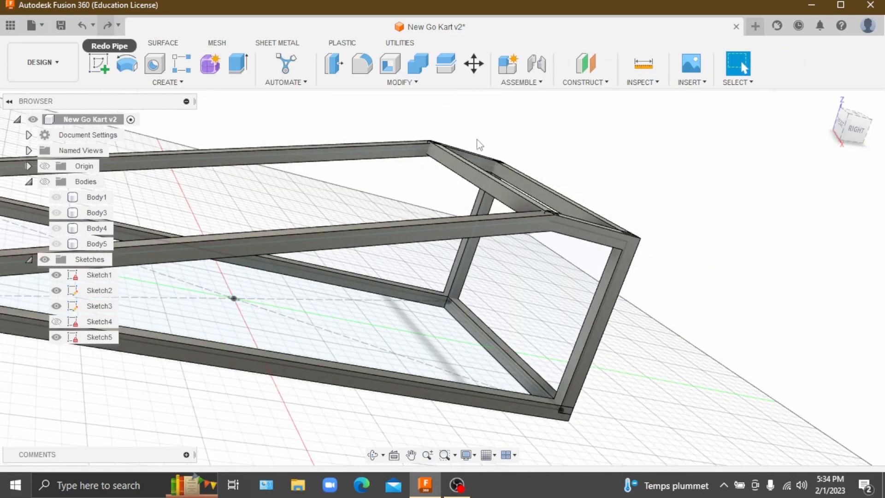
# Measure the position of the protruding corner vertex where the second upper crossbar meets the near side rail
pyautogui.scroll(5, 567, 217)
pyautogui.scroll(4, 527, 198)
pyautogui.scroll(-3, 527, 197)
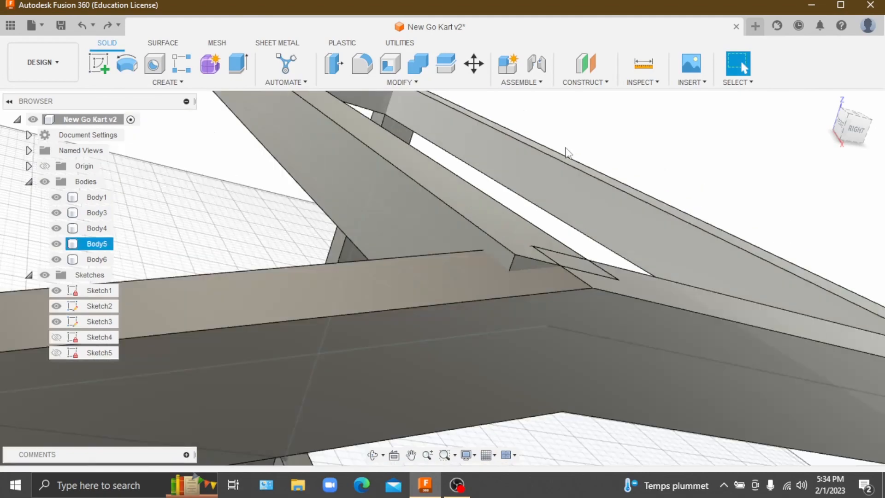
pyautogui.click(636, 72)
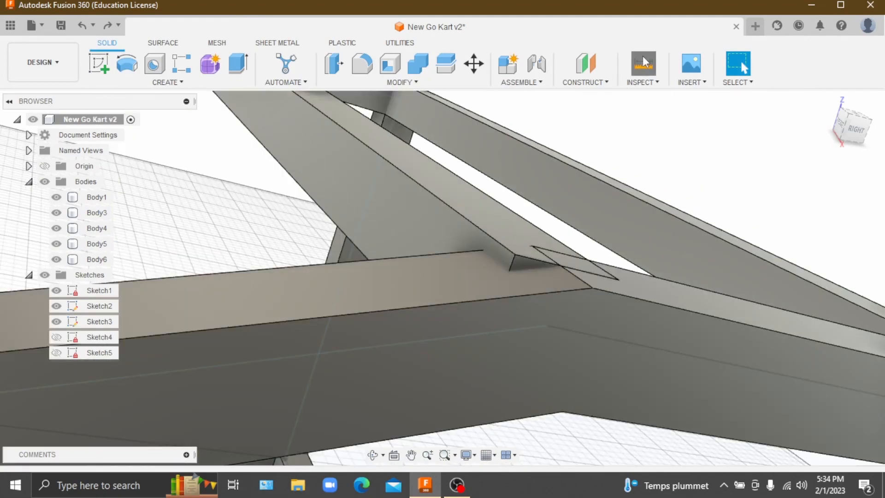
pyautogui.click(516, 253)
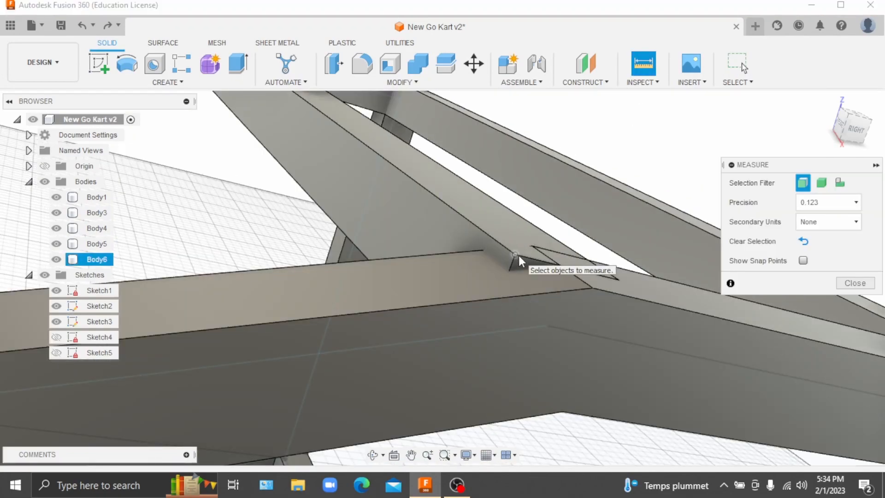
pyautogui.click(518, 255)
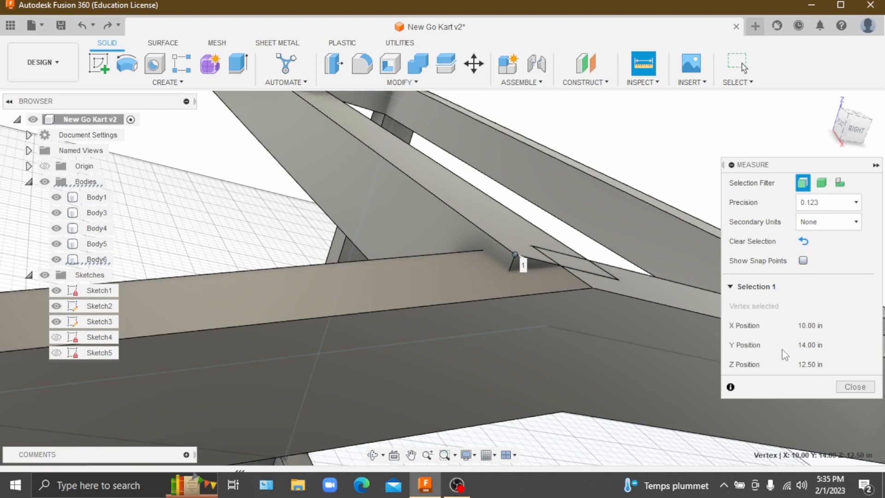
# Measure the distance from that corner vertex to the crossbar's end edge, keeping the secondary units at None
pyautogui.scroll(5, 561, 266)
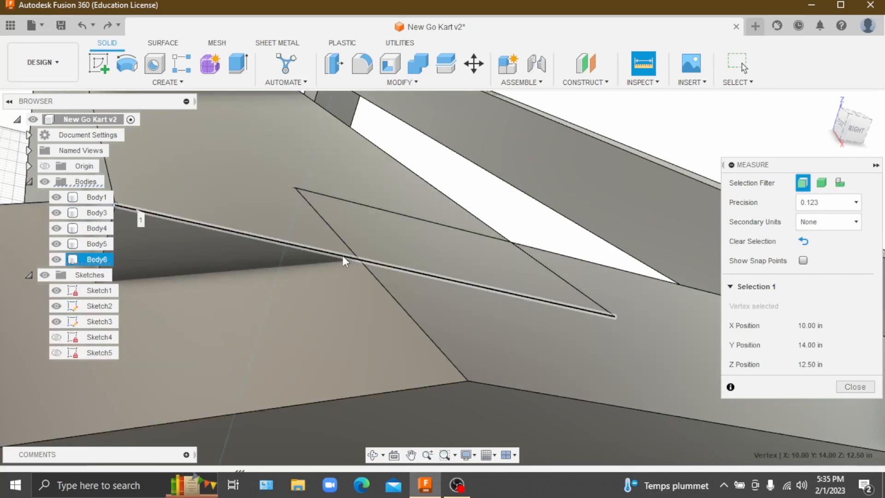
pyautogui.click(343, 256)
pyautogui.scroll(-4, 358, 261)
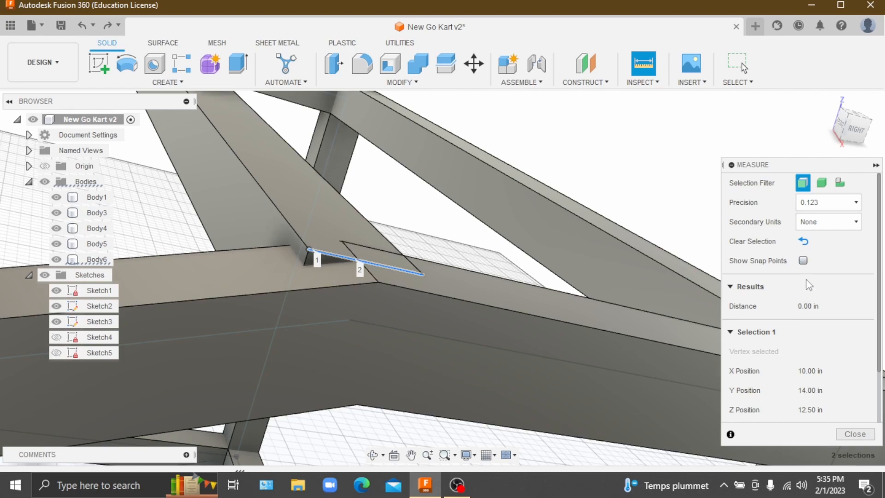
pyautogui.click(819, 226)
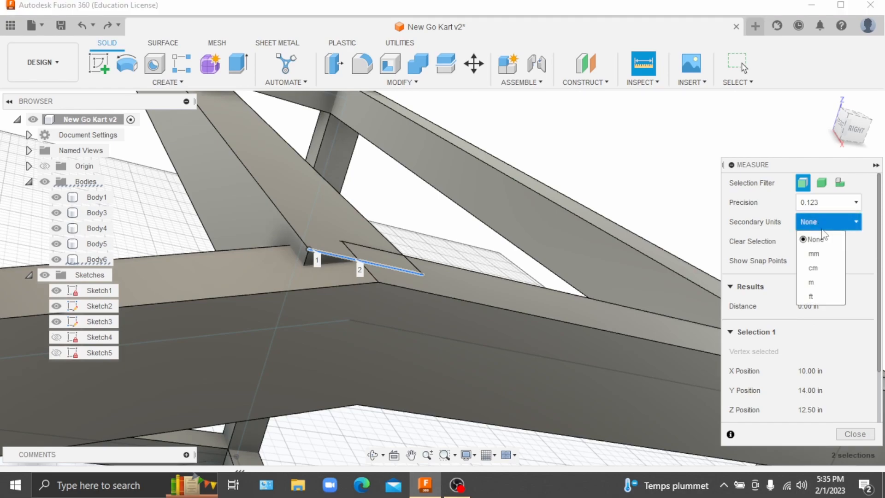
pyautogui.click(815, 239)
pyautogui.click(855, 434)
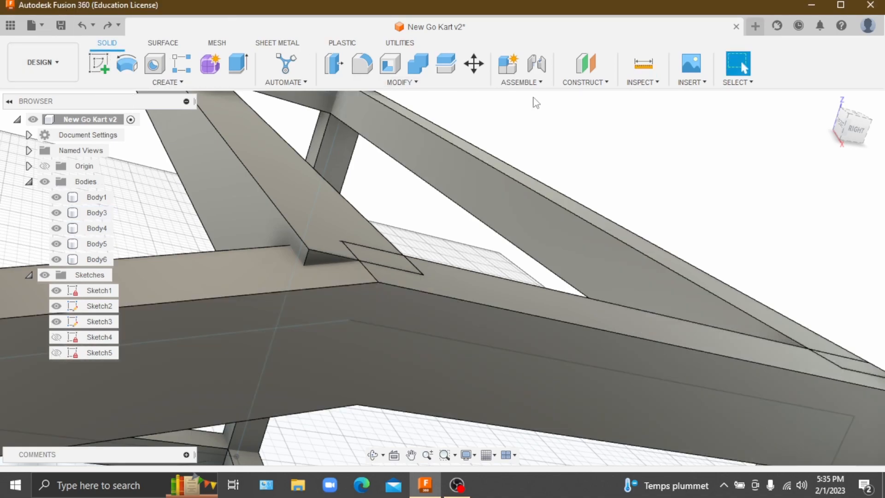
# Start a new sketch on the top face of the second upper crossbar and return to the home view
pyautogui.click(98, 64)
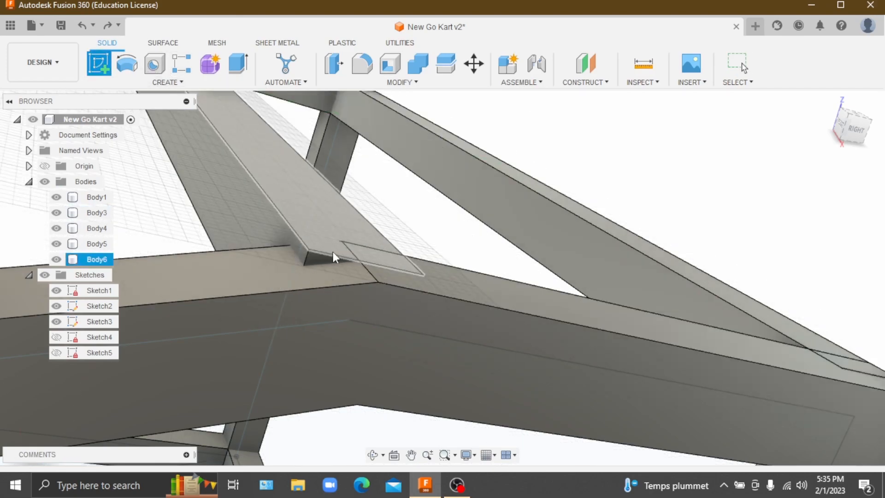
pyautogui.click(328, 251)
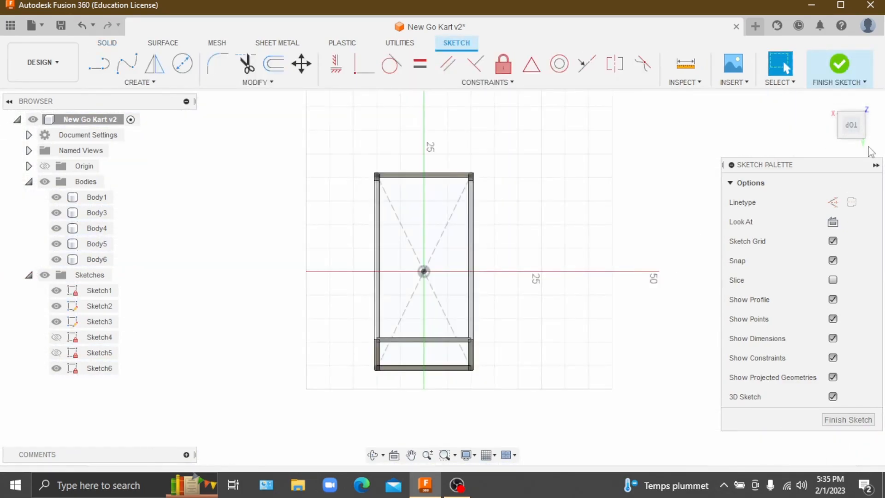
pyautogui.moveTo(847, 140); pyautogui.dragTo(836, 115)
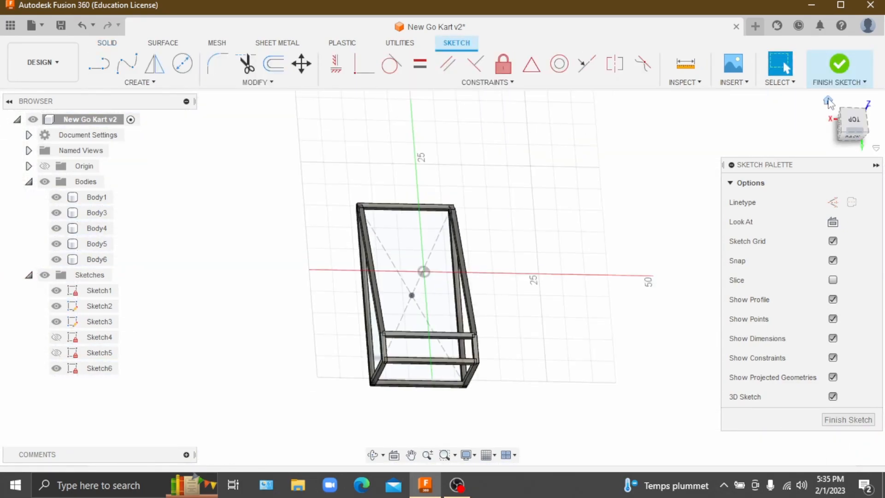
pyautogui.click(828, 100)
pyautogui.scroll(5, 621, 211)
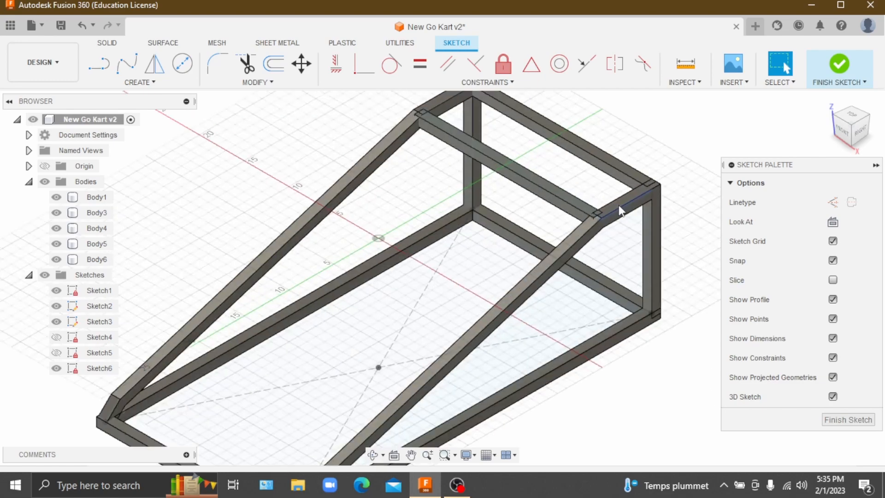
# Try to draw a 0.425 in line along the crossbar's end edge, from the side rail's bend seam to the protruding corner
pyautogui.scroll(5, 622, 212)
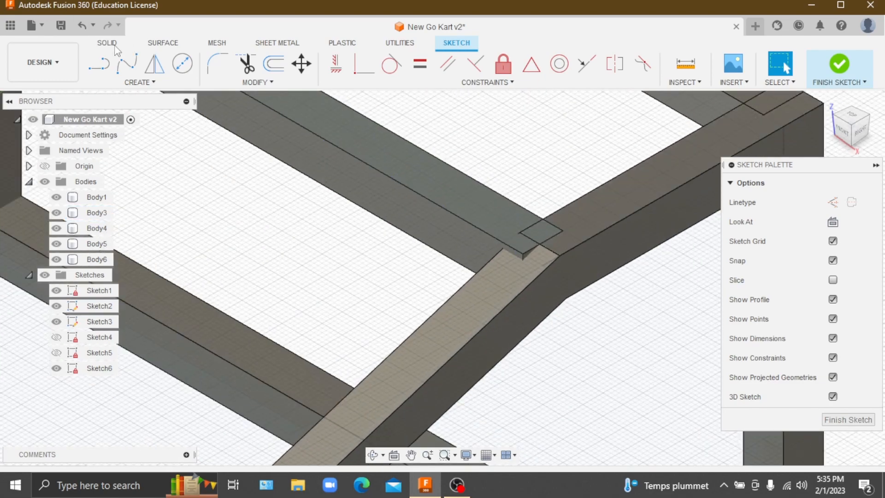
pyautogui.click(99, 64)
pyautogui.press('x')
pyautogui.scroll(4, 563, 242)
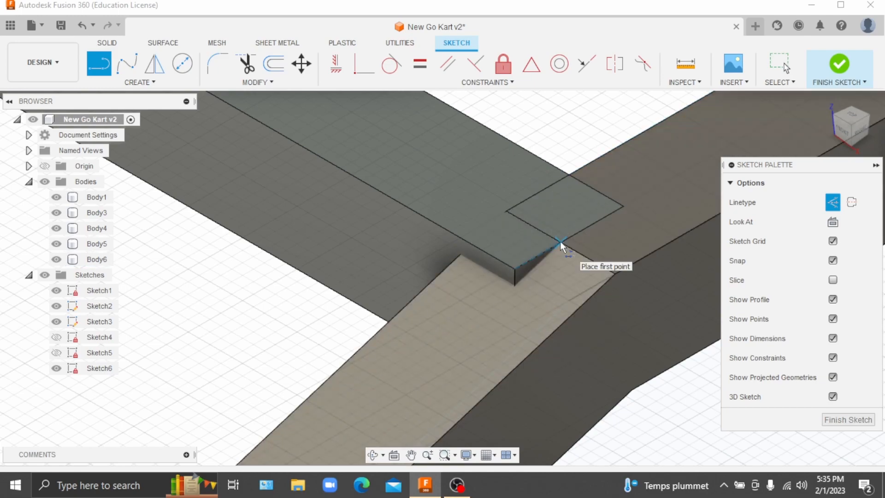
pyautogui.scroll(-2, 558, 241)
pyautogui.scroll(3, 557, 233)
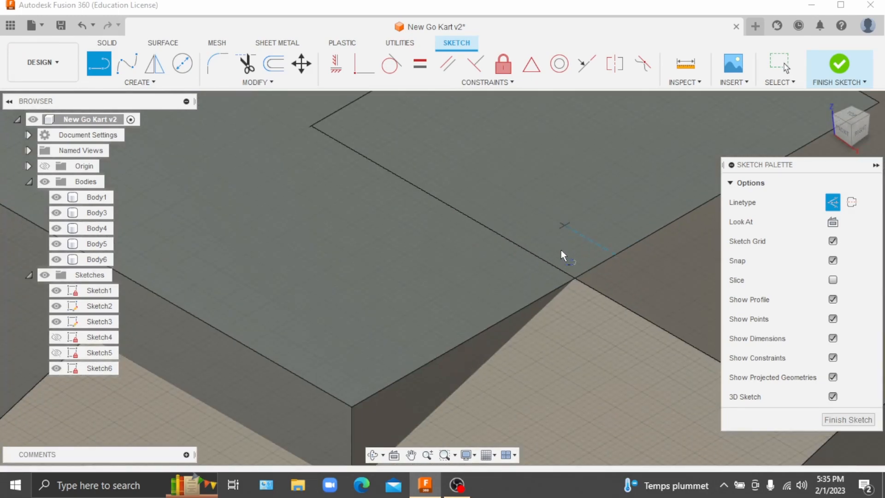
pyautogui.click(576, 277)
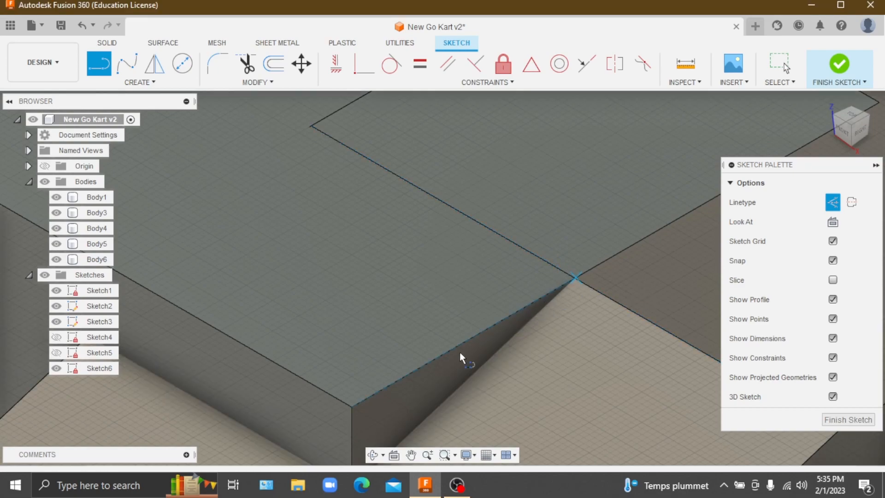
pyautogui.click(352, 407)
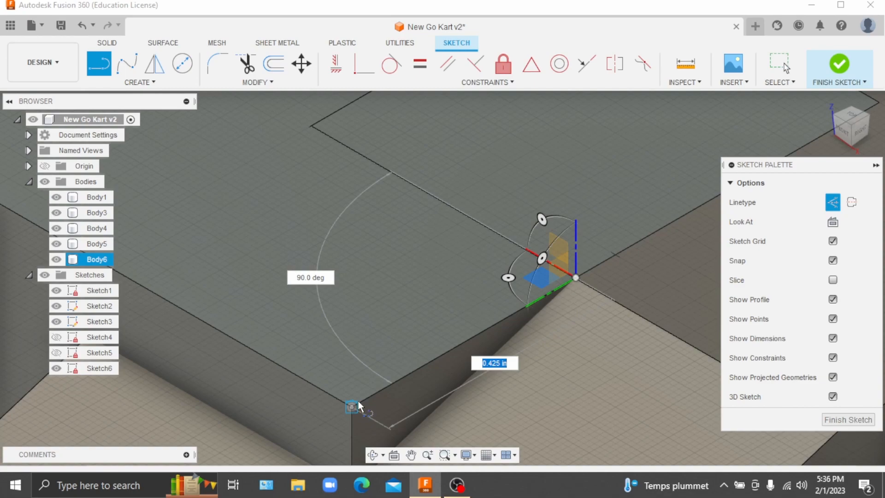
pyautogui.click(357, 403)
pyautogui.scroll(-3, 362, 375)
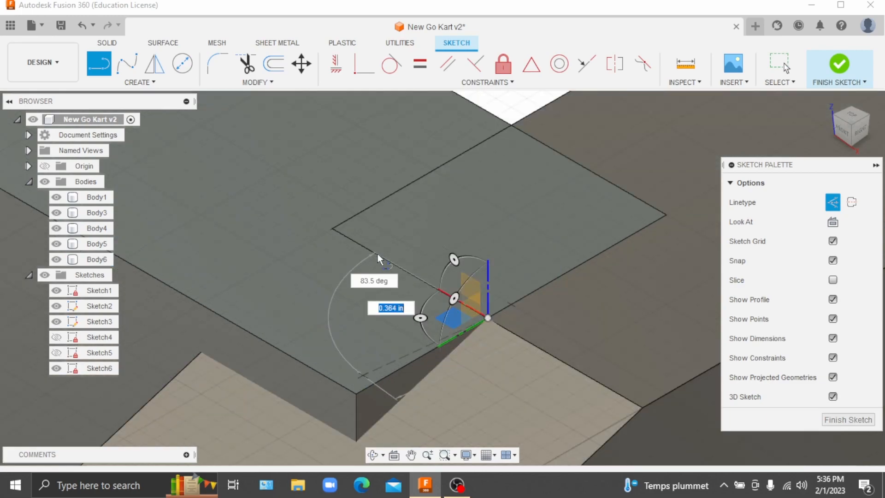
pyautogui.scroll(-3, 410, 209)
pyautogui.press('Escape')
pyautogui.scroll(5, 452, 194)
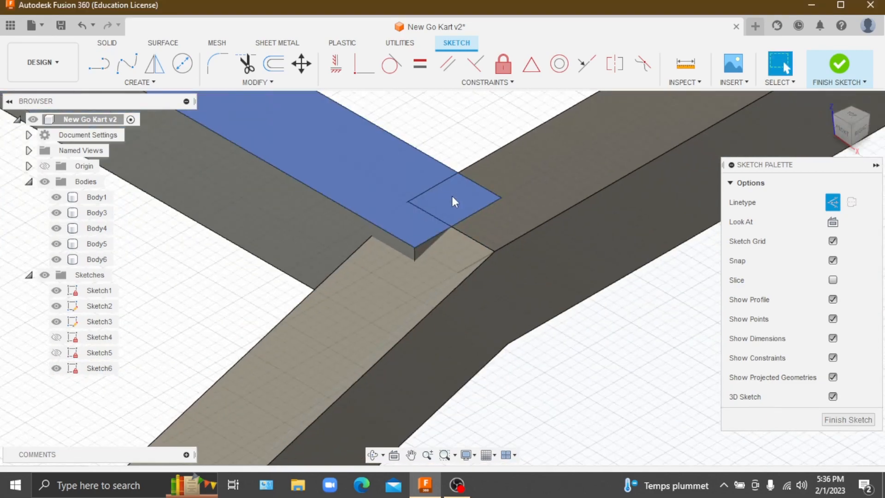
# Undo the sketch on the crossbar's top face and the second upper crossbar's pipe, going back into that crossbar's path sketch
pyautogui.scroll(-2, 453, 198)
pyautogui.scroll(3, 456, 220)
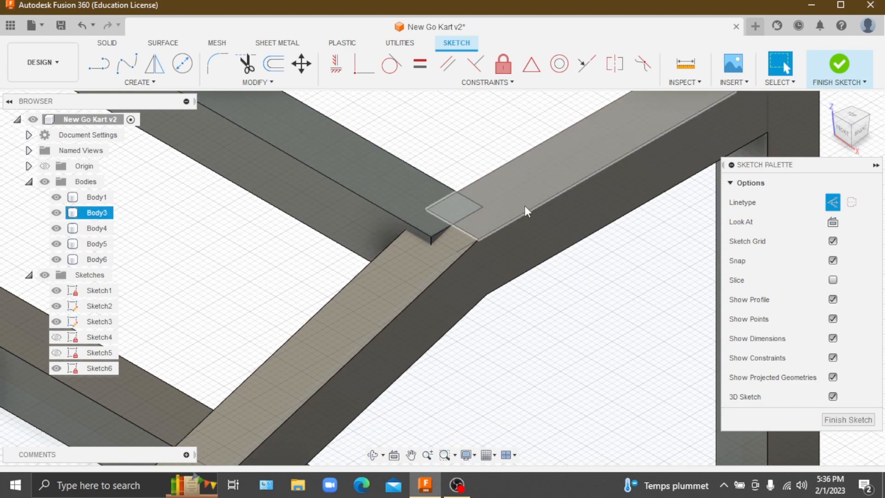
pyautogui.scroll(-2, 524, 209)
pyautogui.scroll(-3, 524, 209)
pyautogui.scroll(-3, 500, 206)
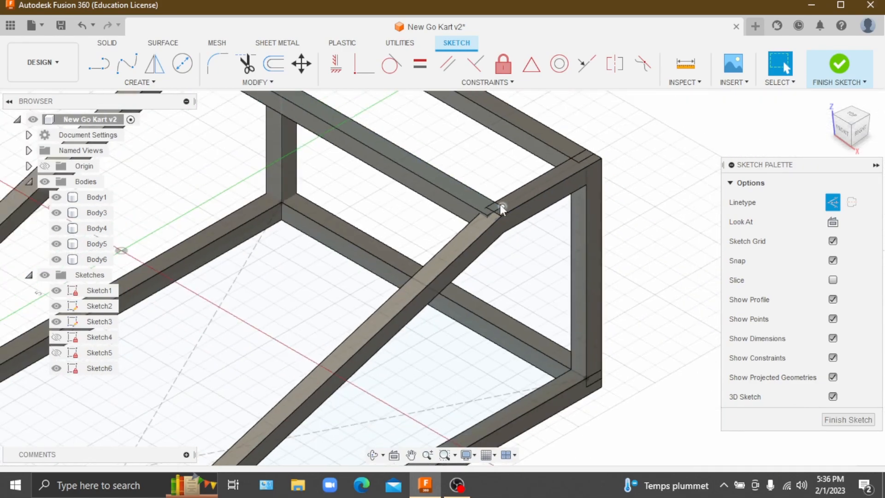
pyautogui.scroll(-4, 499, 204)
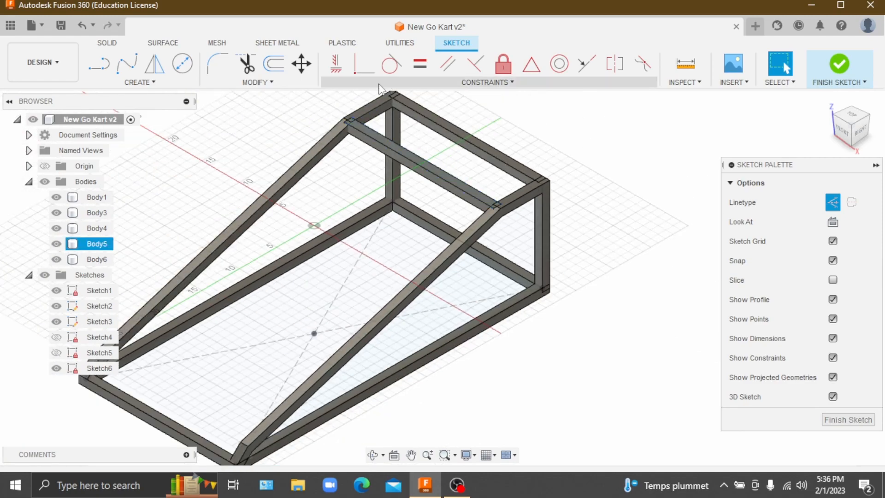
pyautogui.click(82, 27)
pyautogui.click(82, 27)
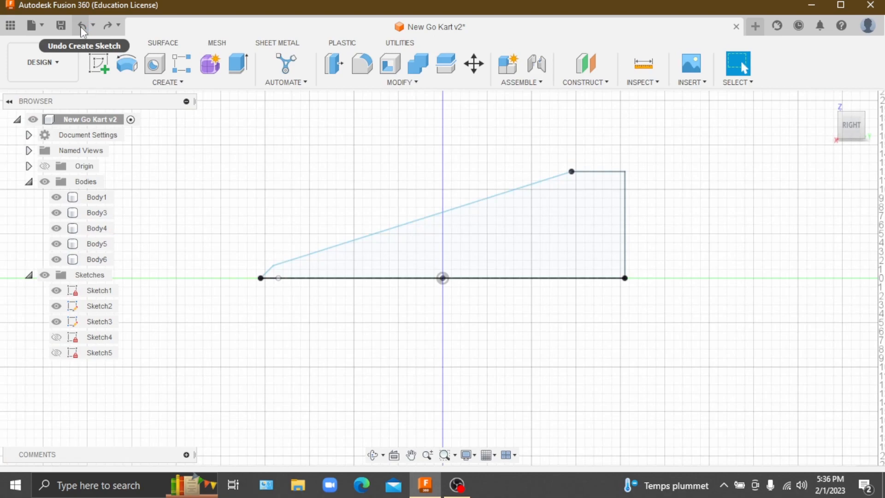
pyautogui.moveTo(854, 129); pyautogui.dragTo(5, 164)
pyautogui.moveTo(5, 163)
pyautogui.keyDown('shift'); pyautogui.mouseDown(button='middle')
pyautogui.moveTo(613, 156)
pyautogui.moveTo(654, 224)
pyautogui.mouseUp(button='middle'); pyautogui.keyUp('shift')
pyautogui.scroll(3, 641, 266)
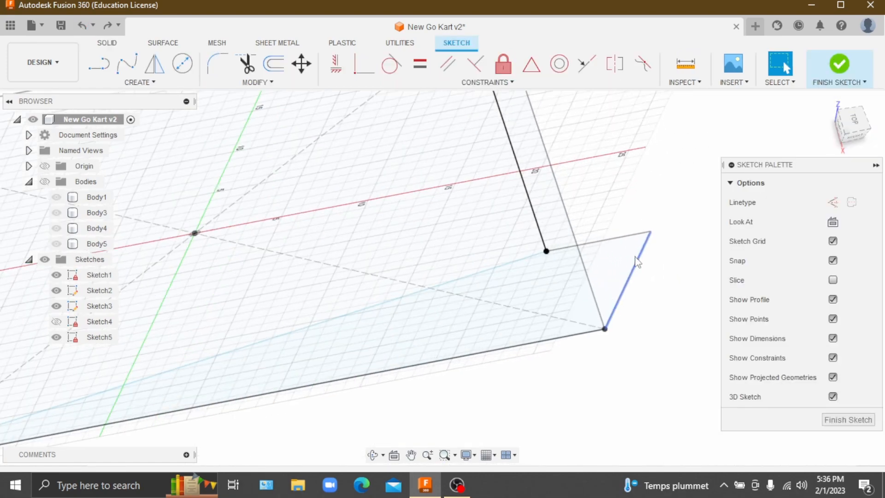
pyautogui.click(99, 64)
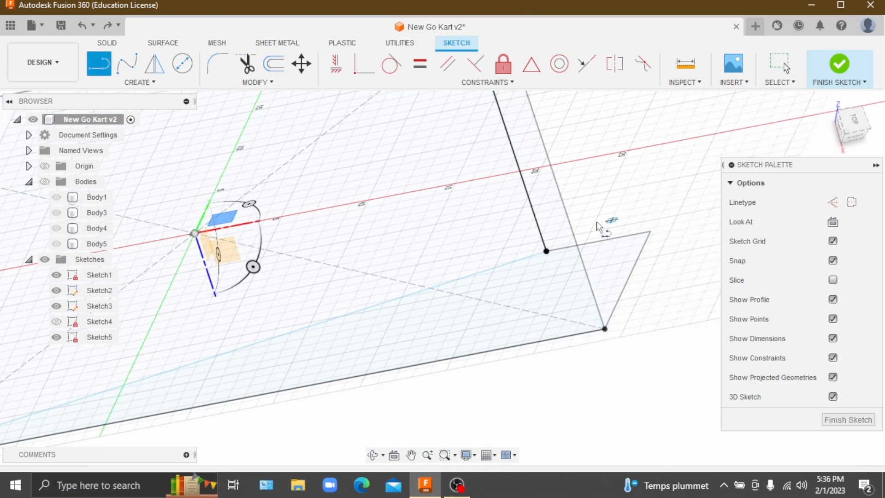
pyautogui.click(650, 232)
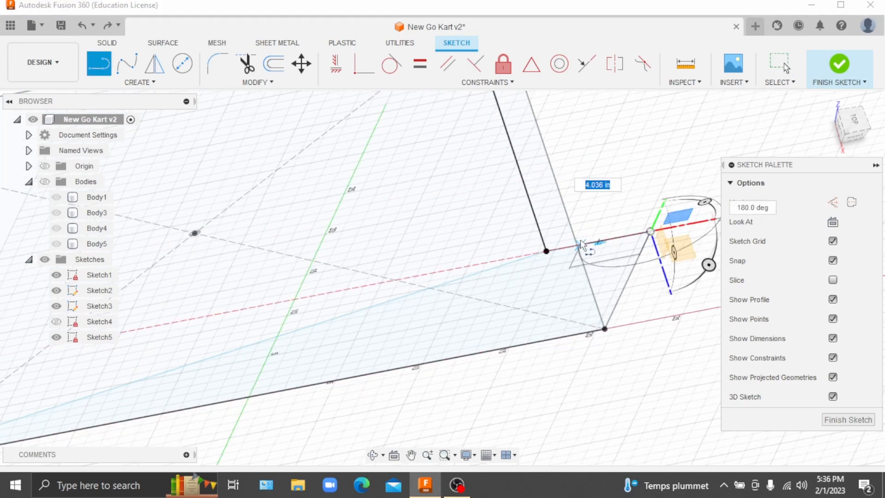
pyautogui.press('Escape')
# Draw a 0.425 in line at 0 degrees along the side rail's upper line, starting at the end of the crossbar's path line
pyautogui.click(99, 63)
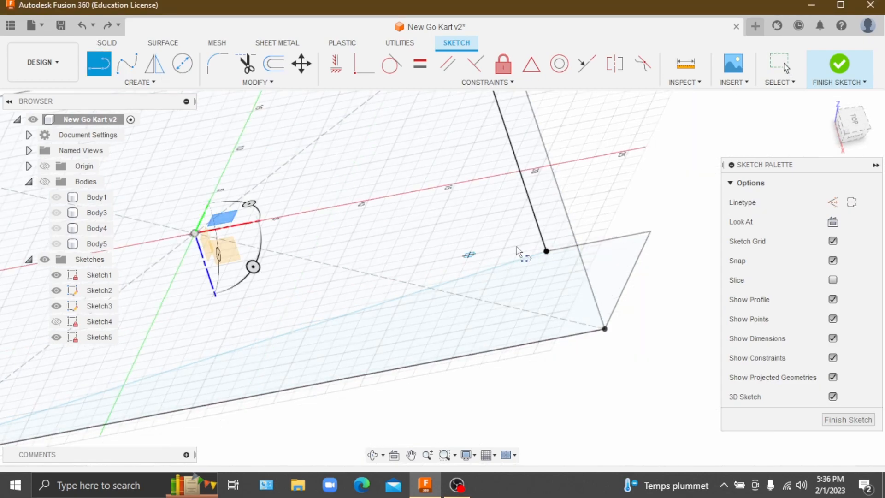
pyautogui.click(546, 252)
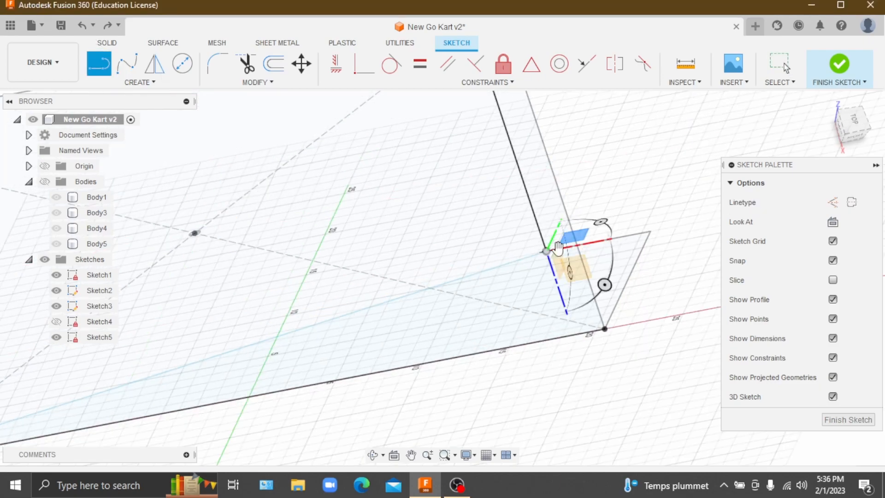
pyautogui.keyDown('shift'); pyautogui.moveTo(560, 248); pyautogui.dragTo(568, 243, button='middle'); pyautogui.keyUp('shift')
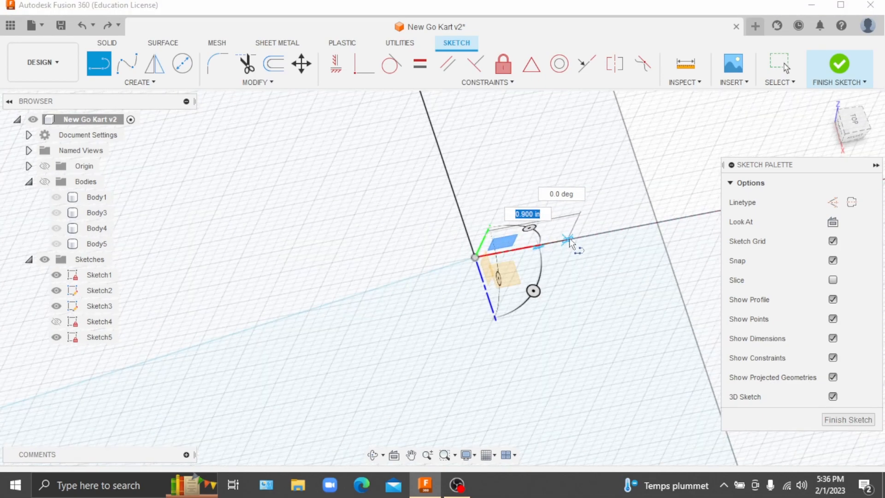
pyautogui.keyDown('shift'); pyautogui.moveTo(553, 244); pyautogui.dragTo(557, 243, button='middle'); pyautogui.keyUp('shift')
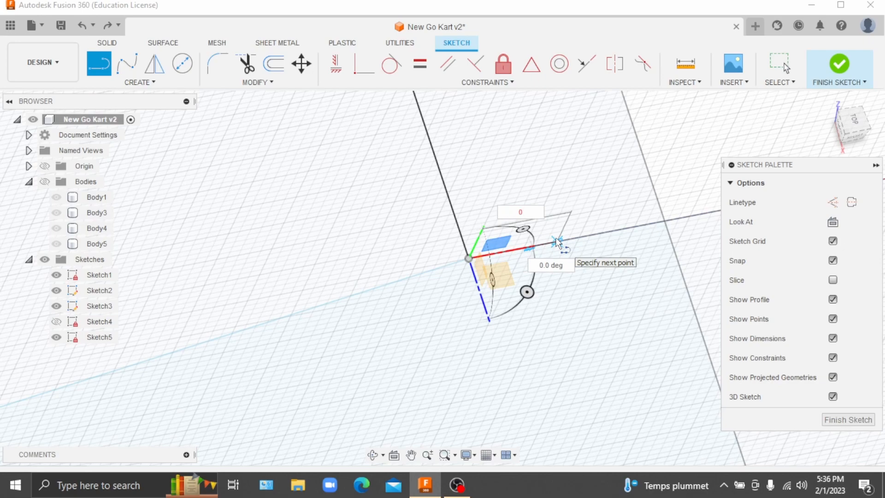
pyautogui.write('25')
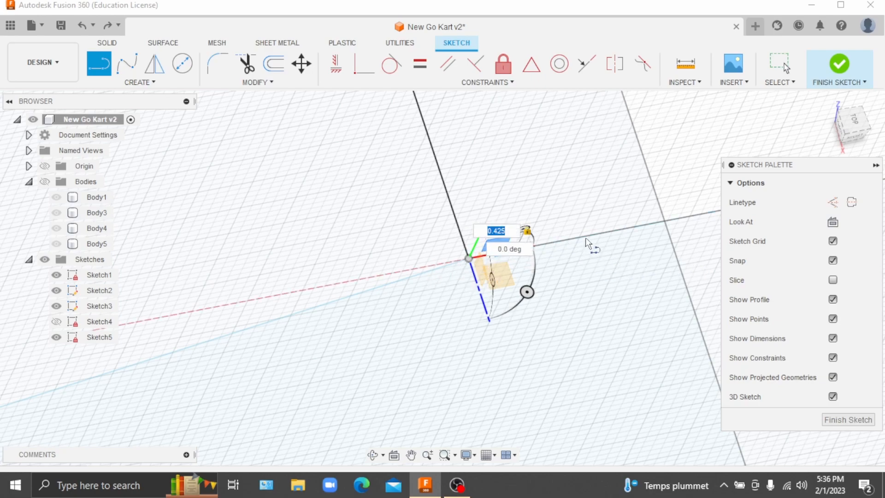
pyautogui.press('Tab')
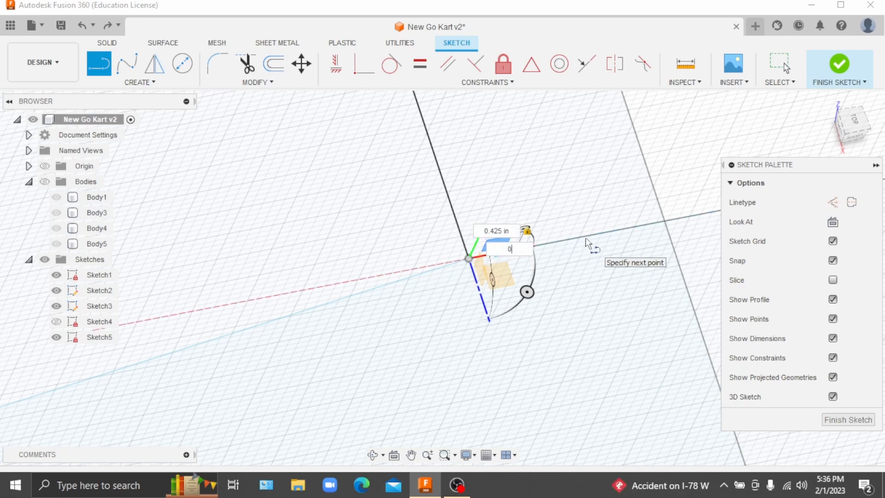
pyautogui.press('Return')
pyautogui.press('Escape')
pyautogui.scroll(-7, 495, 184)
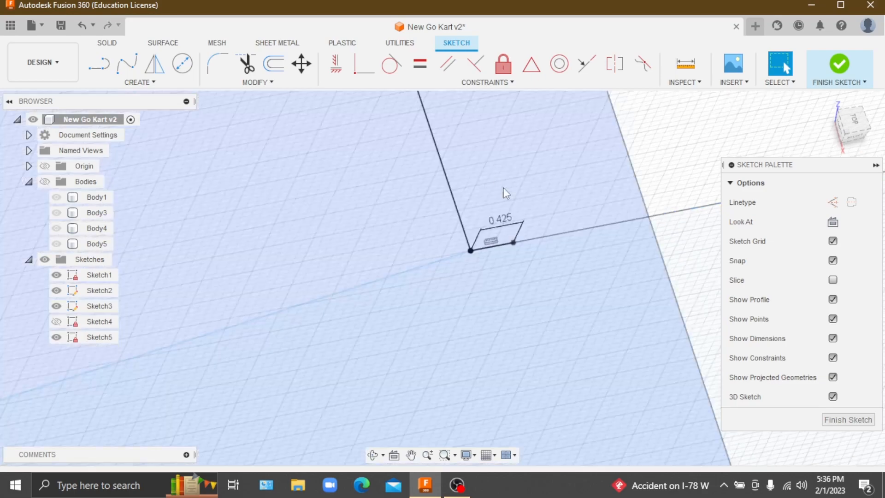
# Try to move the crossbar's path line point to point from its end to the free end of the 0.425 in line, and undo it
pyautogui.scroll(-8, 554, 212)
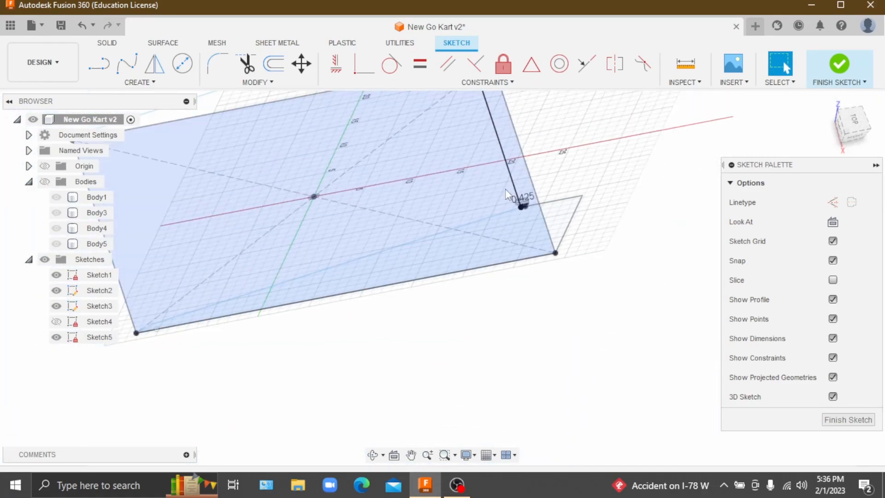
pyautogui.scroll(3, 506, 119)
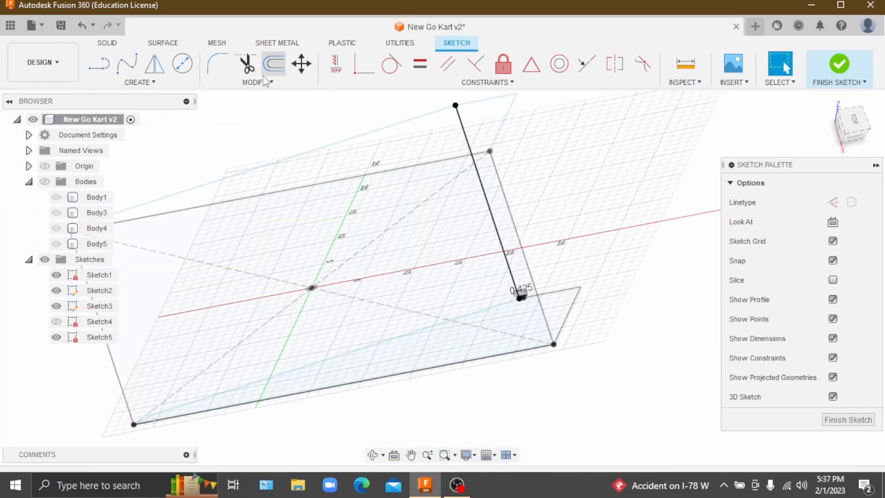
pyautogui.click(301, 63)
pyautogui.scroll(3, 518, 293)
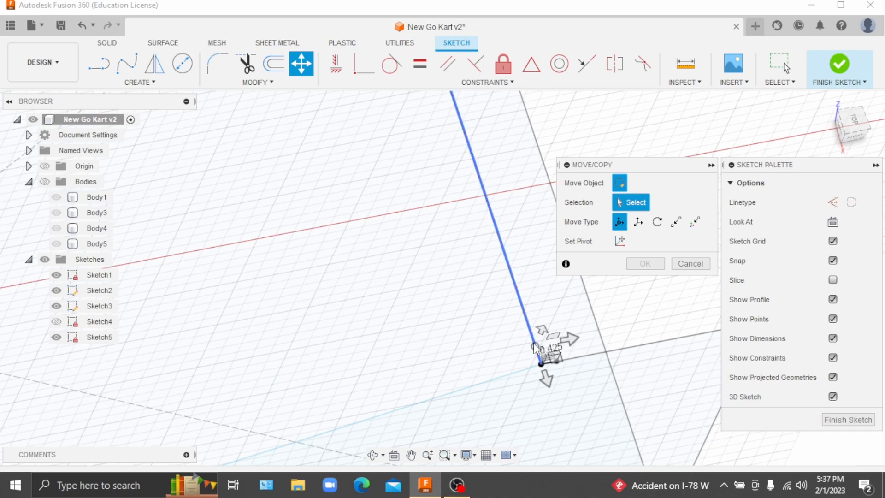
pyautogui.click(541, 362)
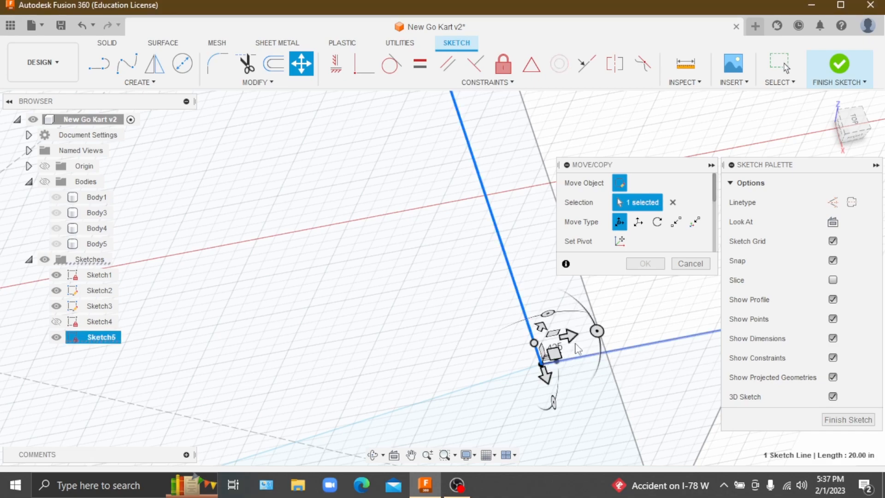
pyautogui.scroll(-1, 574, 351)
pyautogui.scroll(4, 575, 351)
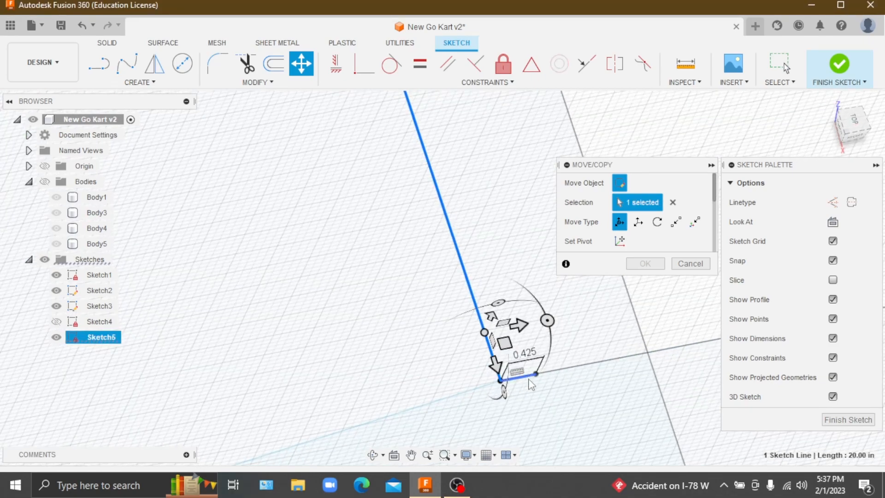
pyautogui.click(536, 373)
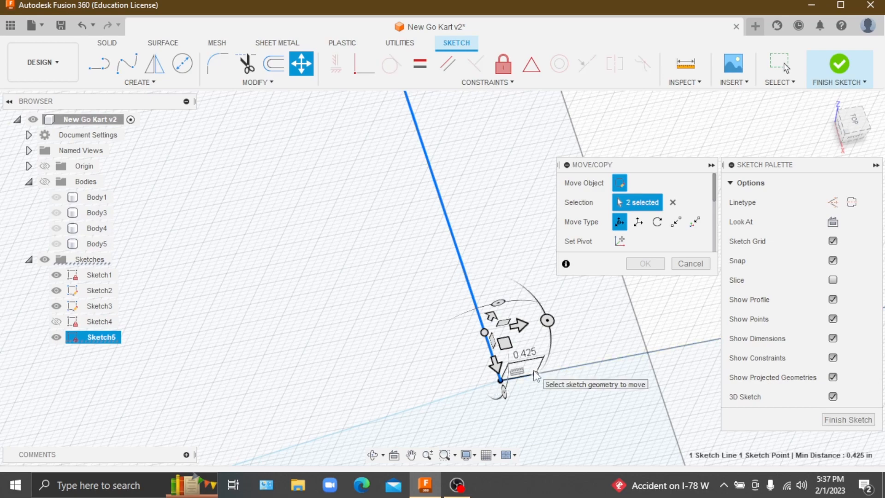
pyautogui.click(536, 374)
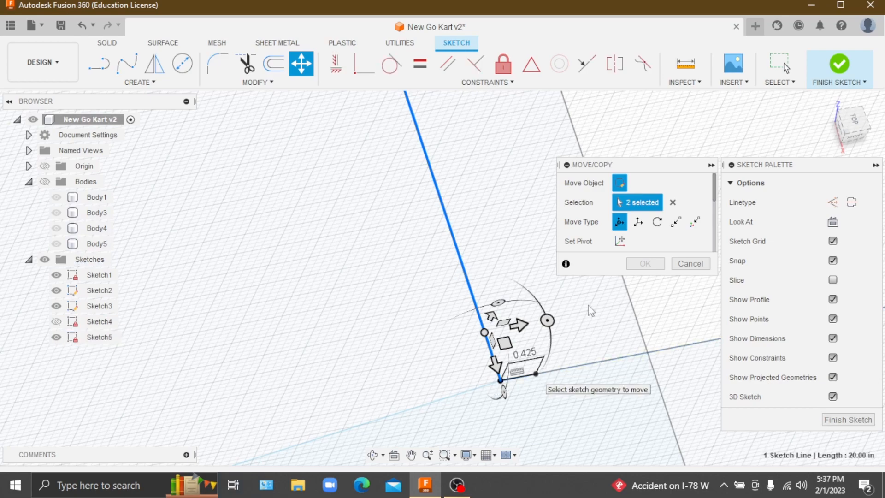
pyautogui.click(638, 222)
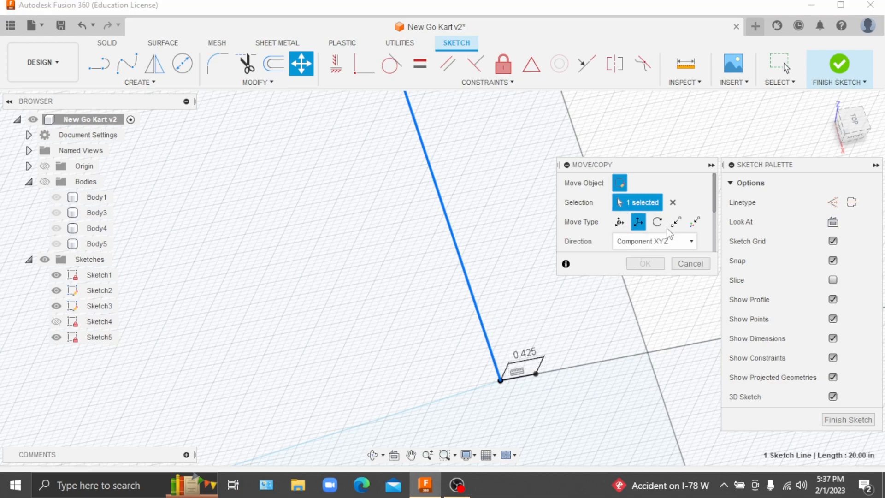
pyautogui.click(676, 224)
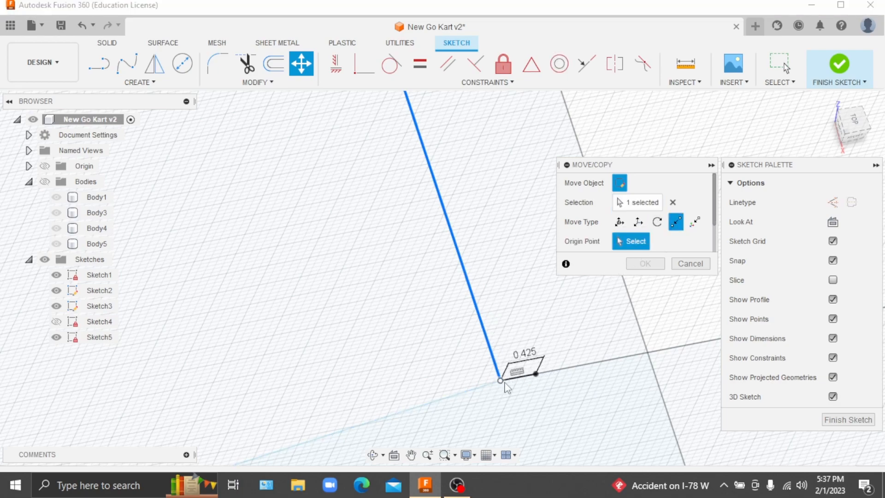
pyautogui.click(524, 377)
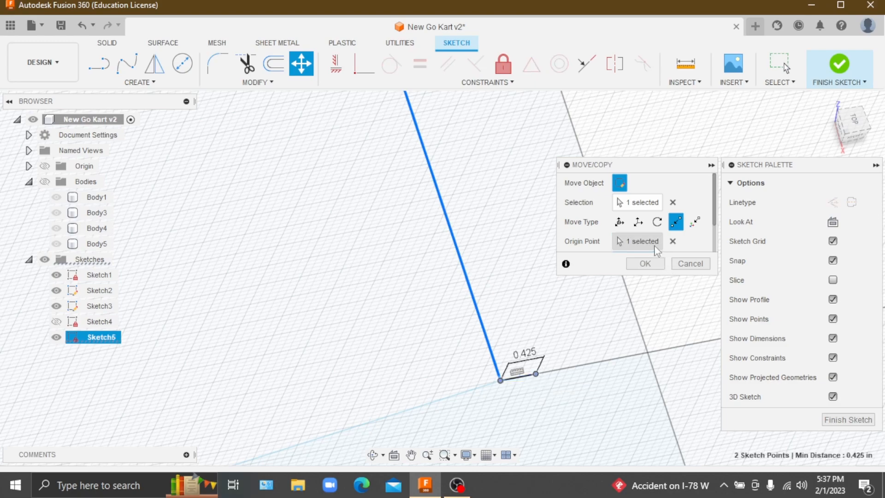
pyautogui.scroll(-2, 654, 245)
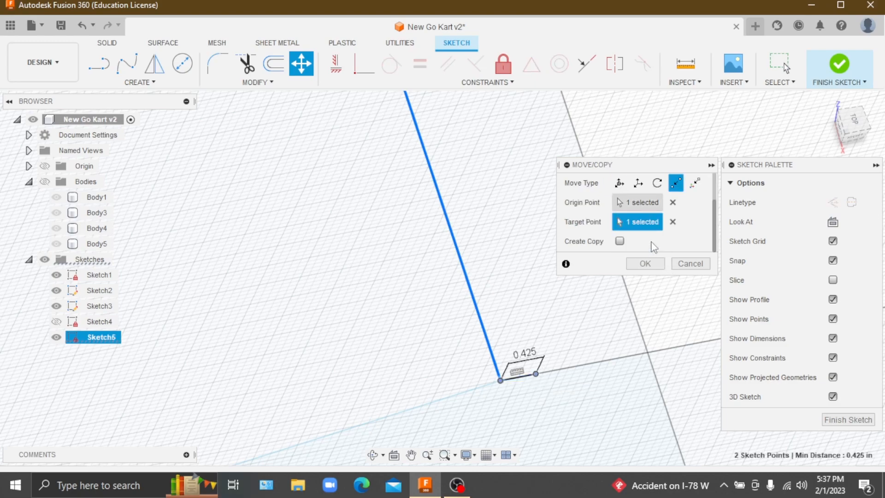
pyautogui.click(654, 269)
pyautogui.scroll(-5, 515, 277)
pyautogui.scroll(-2, 515, 278)
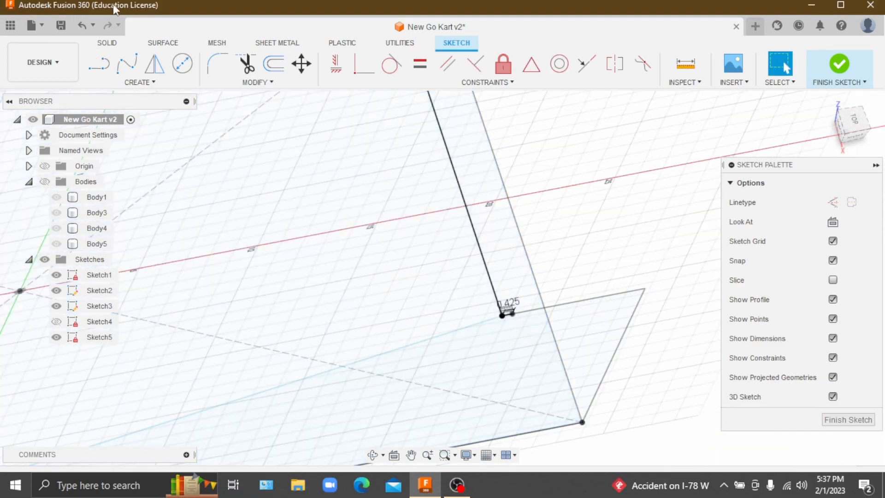
pyautogui.click(88, 24)
pyautogui.click(491, 287)
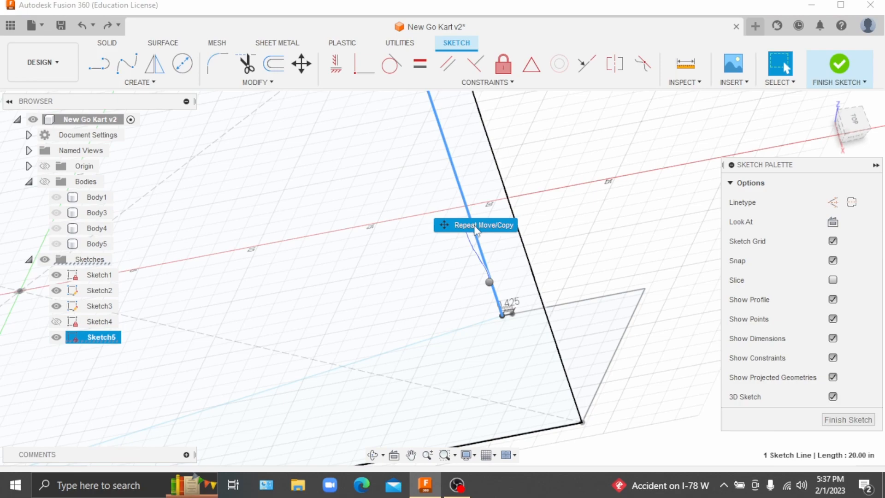
pyautogui.press('m')
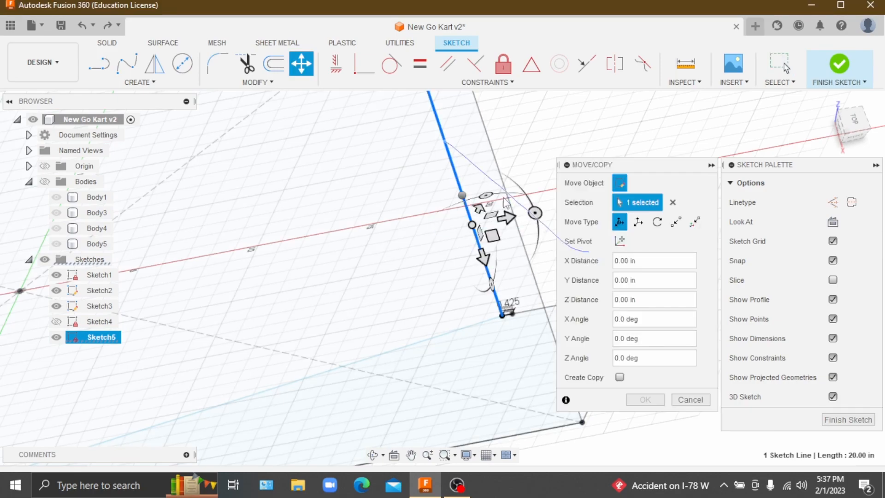
pyautogui.click(690, 399)
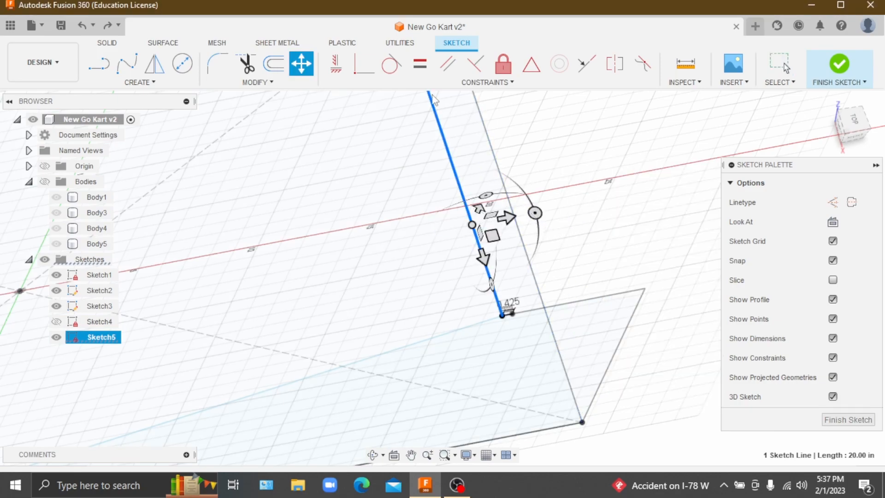
# Delete the crossbar's original 20 in path line from the sketch
pyautogui.click(468, 213)
pyautogui.rightClick(468, 213)
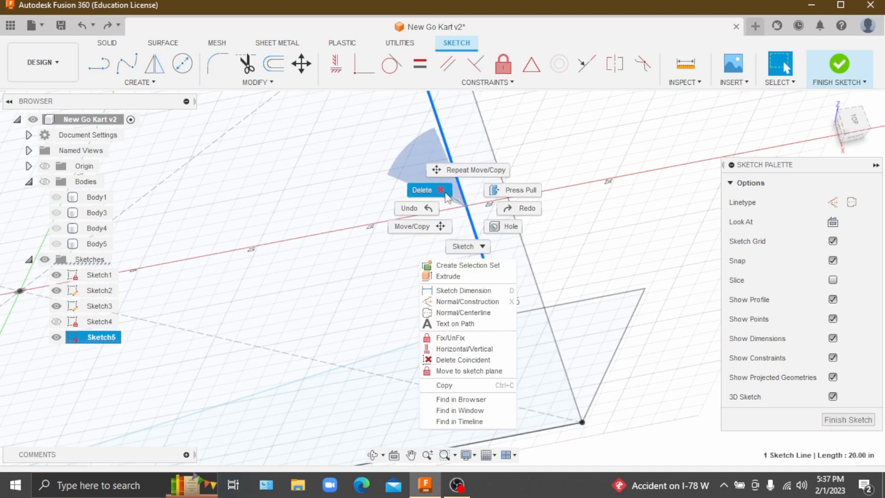
pyautogui.click(428, 191)
# Draw a new crossbar path line from the free end of the 0.425 in line, perpendicular across to the opposite side rail's upper line
pyautogui.click(99, 65)
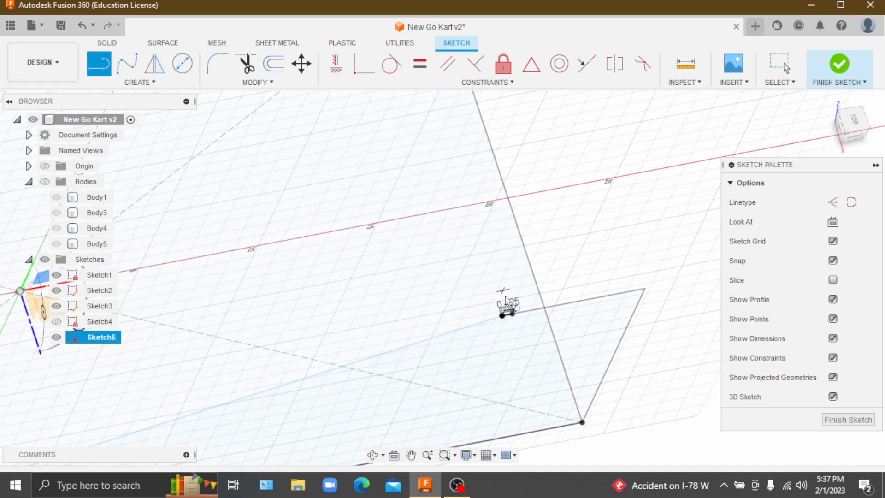
pyautogui.scroll(-2, 513, 305)
pyautogui.scroll(2, 514, 318)
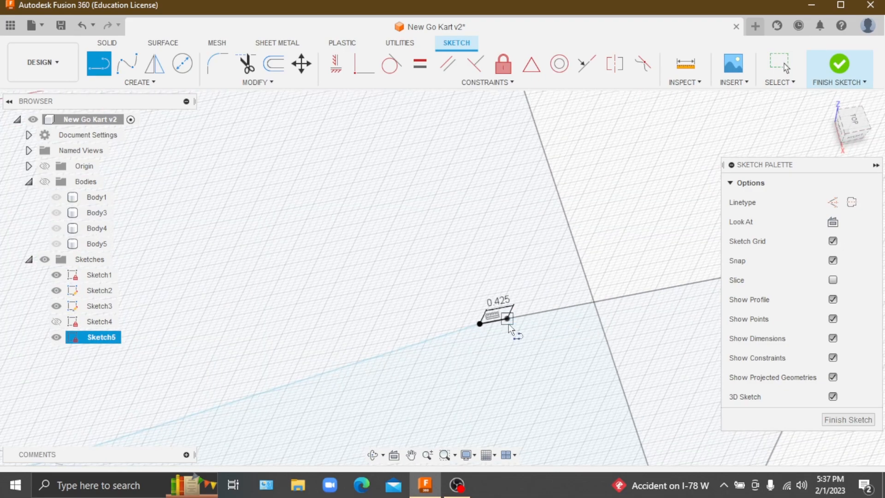
pyautogui.click(509, 325)
pyautogui.scroll(-4, 549, 216)
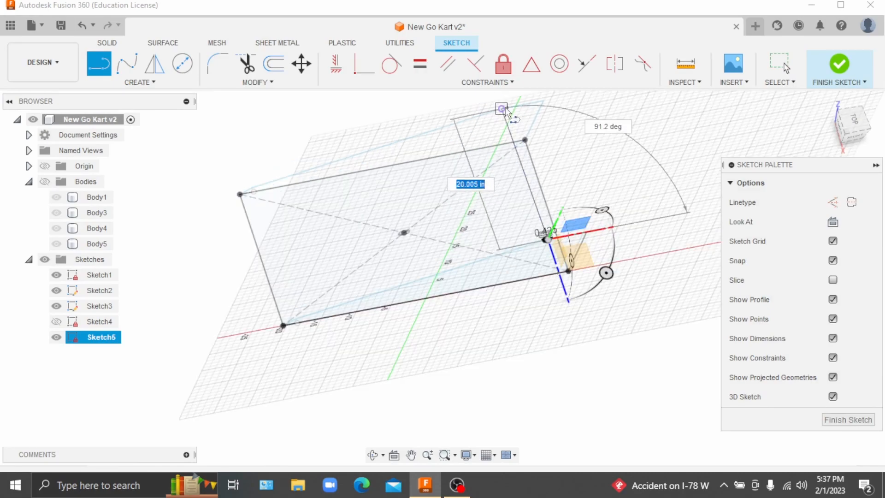
pyautogui.scroll(5, 508, 111)
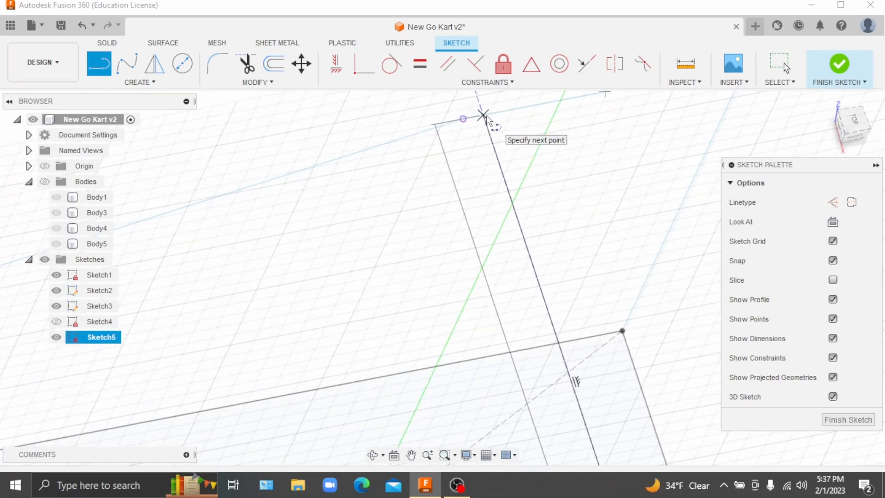
pyautogui.click(484, 118)
pyautogui.scroll(-4, 417, 166)
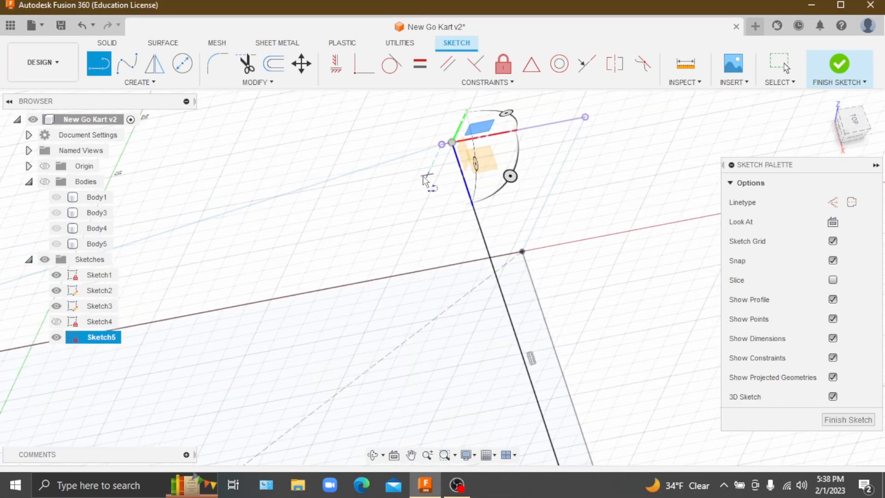
pyautogui.press('Escape')
# Examine the corner where the new crossbar path line meets the 0.425 in line, checking it from above and from the home view
pyautogui.scroll(-2, 415, 184)
pyautogui.scroll(-3, 492, 203)
pyautogui.scroll(6, 520, 325)
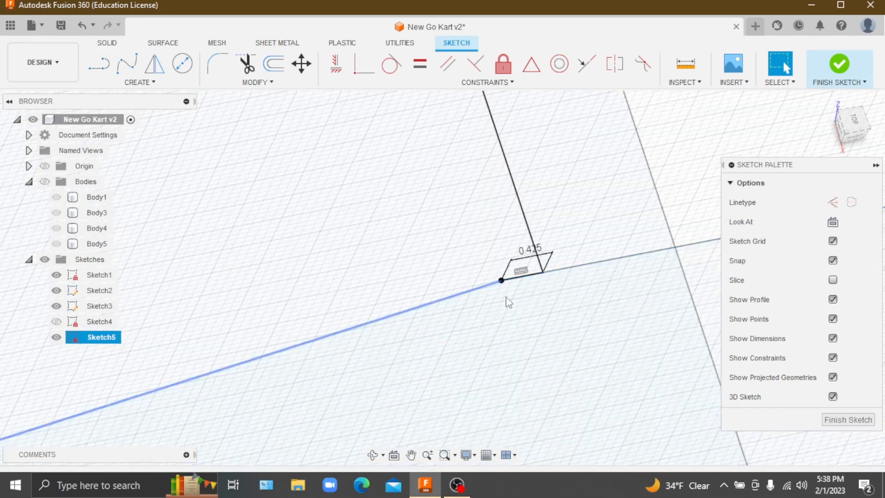
pyautogui.click(528, 281)
pyautogui.rightClick(525, 279)
pyautogui.press('Escape')
pyautogui.click(509, 290)
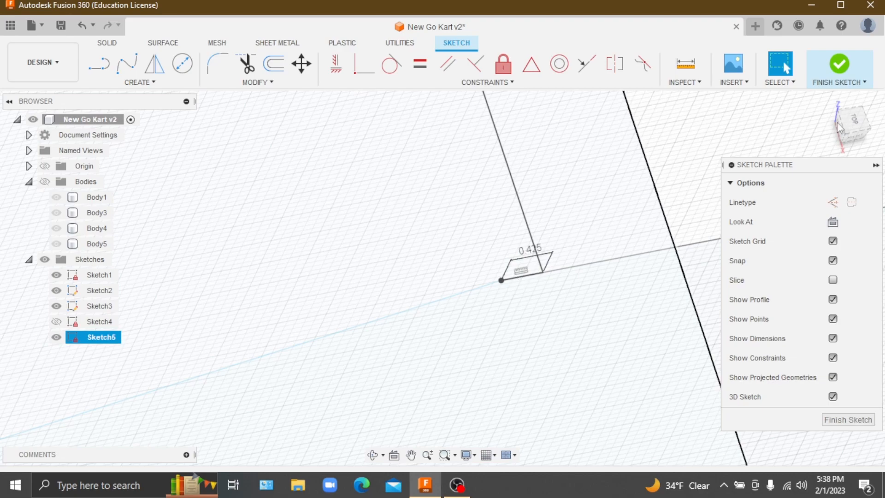
pyautogui.click(859, 137)
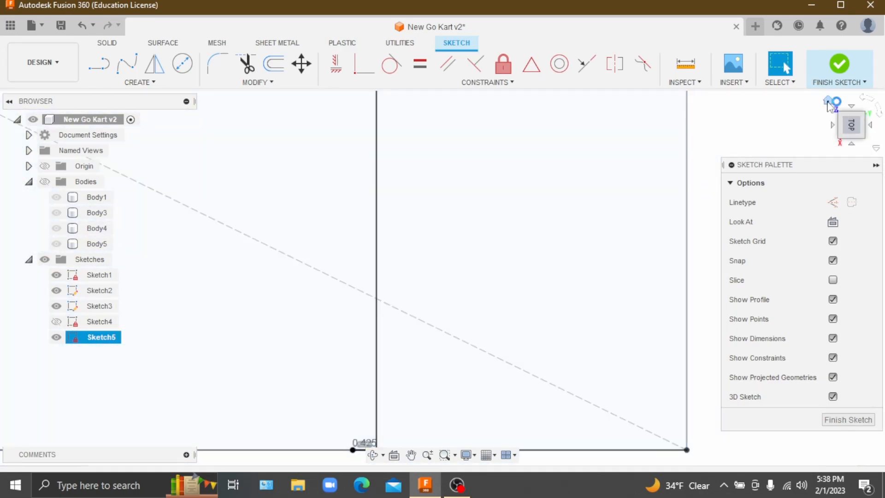
pyautogui.click(828, 102)
pyautogui.scroll(4, 616, 215)
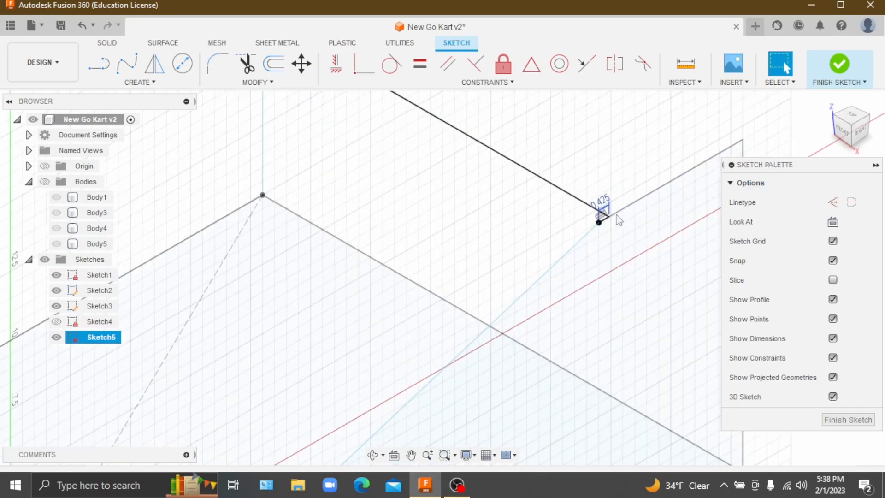
# Delete the short 0.425 in offset line and its dimension from the crossbar's path sketch
pyautogui.scroll(3, 619, 220)
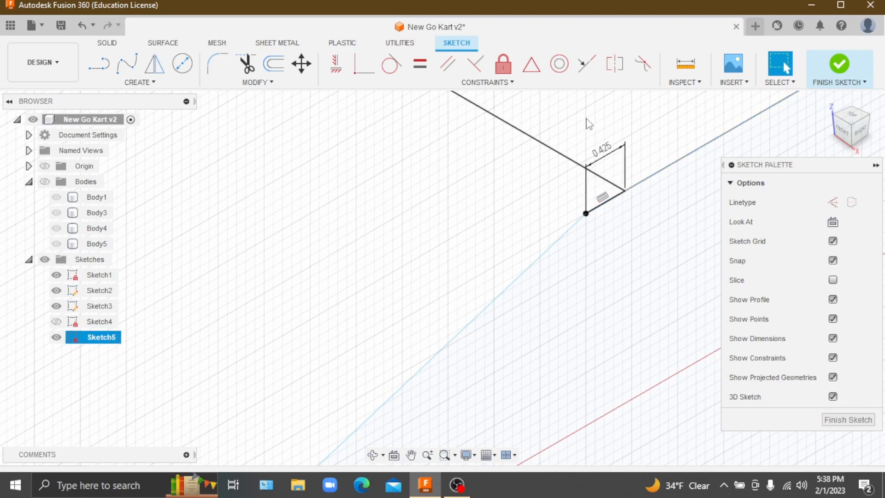
pyautogui.scroll(5, 603, 201)
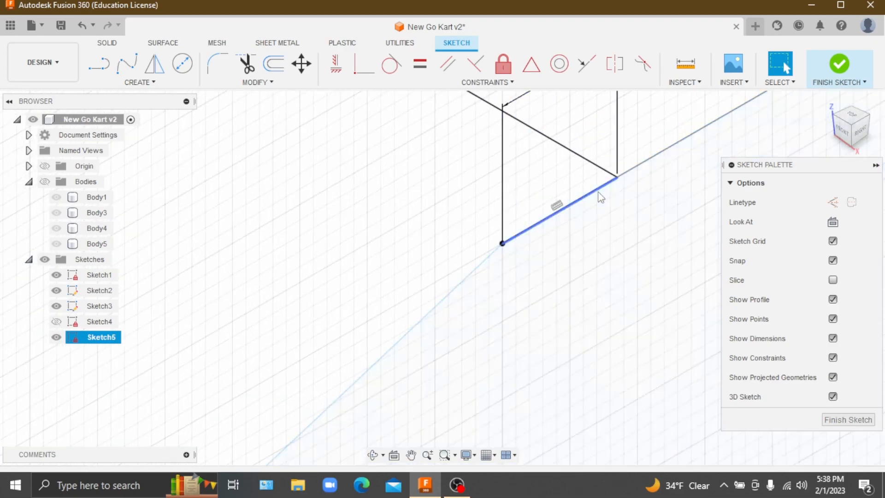
pyautogui.rightClick(601, 196)
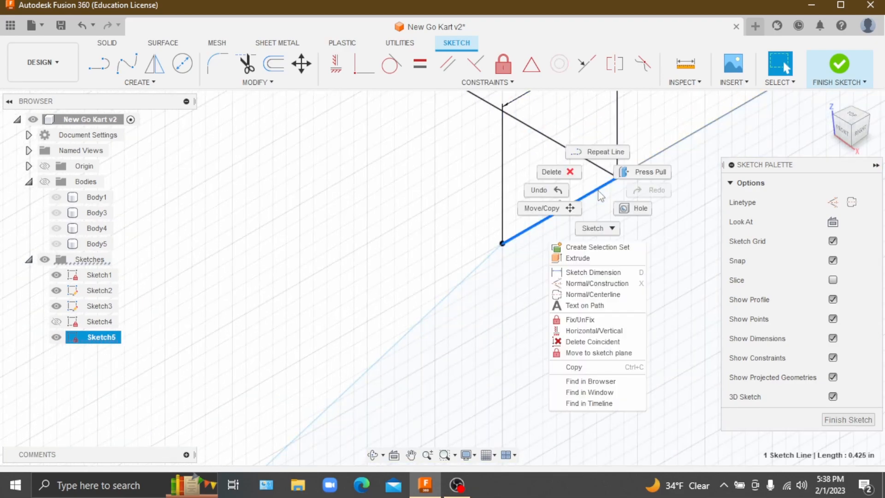
pyautogui.click(558, 172)
pyautogui.scroll(-3, 566, 194)
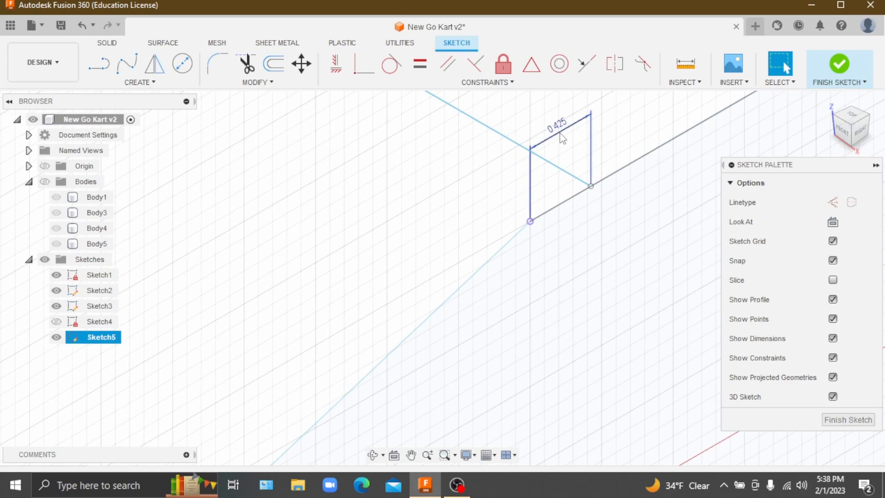
pyautogui.rightClick(561, 137)
pyautogui.click(515, 114)
pyautogui.scroll(-3, 660, 252)
pyautogui.scroll(-5, 544, 254)
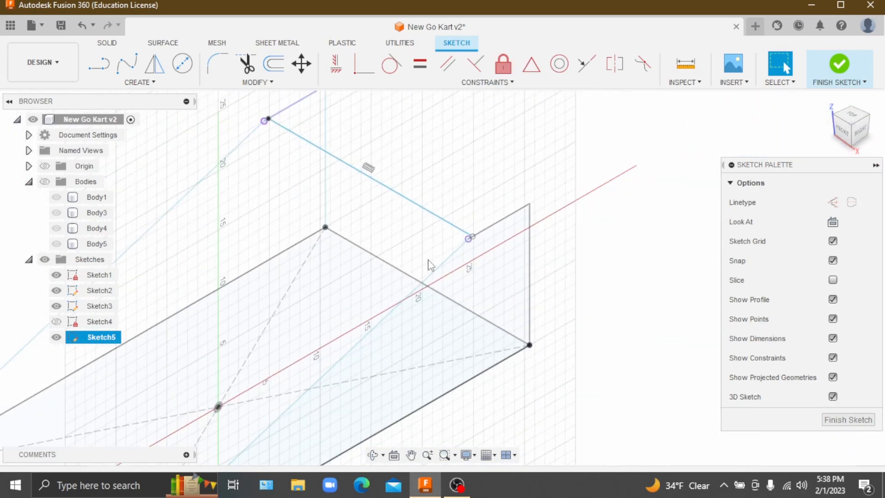
# Show the bodies and create a hollow square pipe along the new crossbar path, 1.00 in section, 0.25 in thickness, as a new body
pyautogui.click(110, 44)
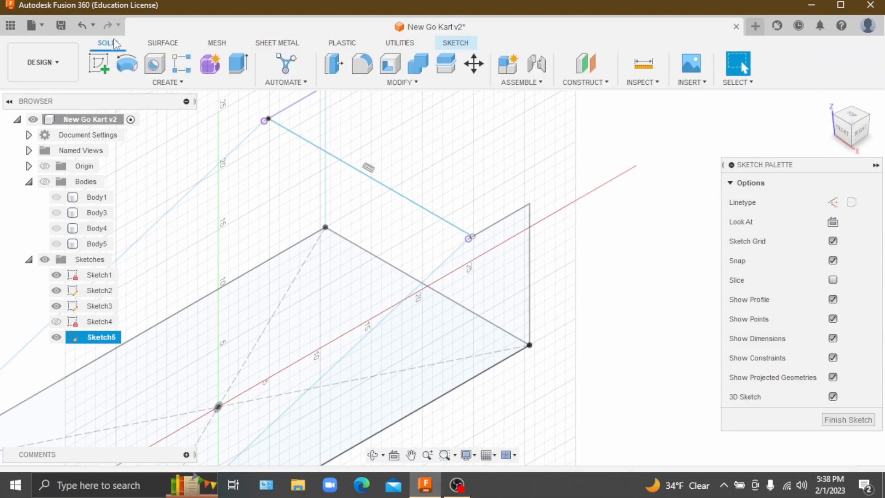
pyautogui.click(152, 83)
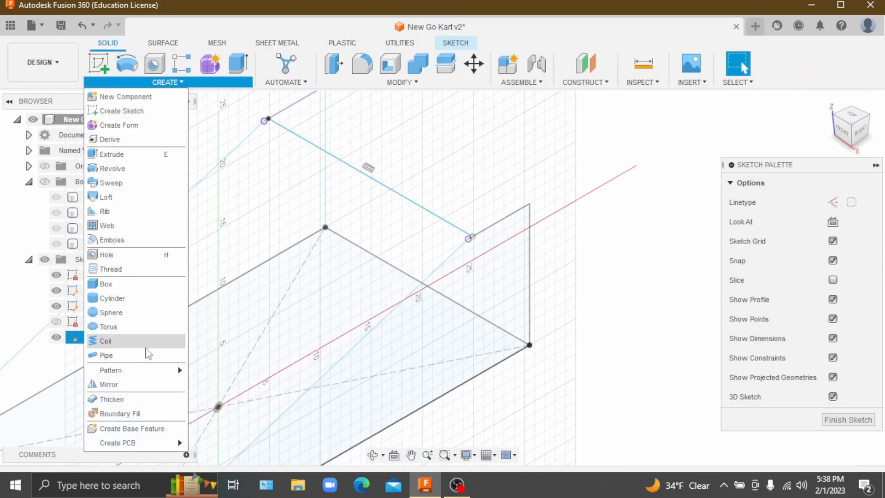
pyautogui.moveTo(145, 373)
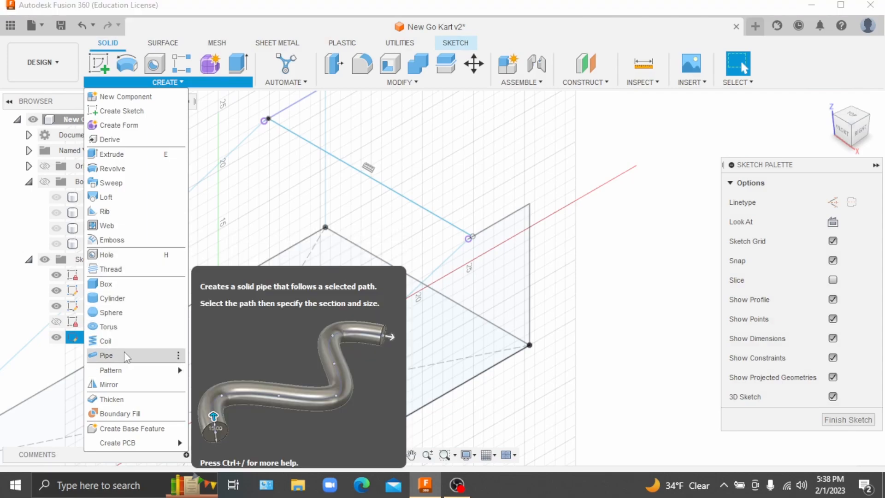
pyautogui.click(123, 357)
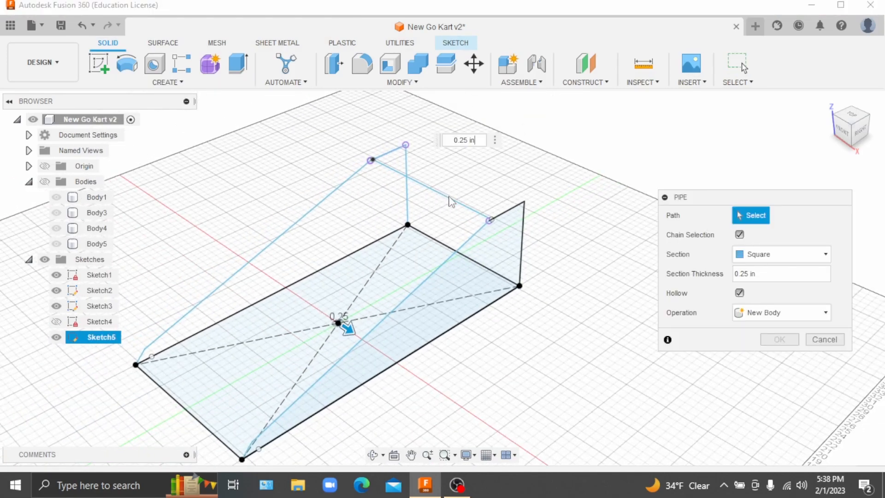
pyautogui.click(450, 205)
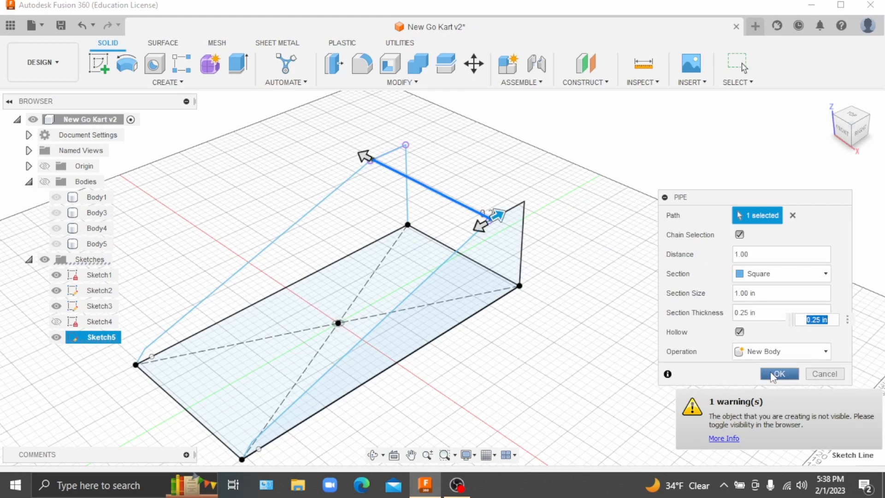
pyautogui.click(44, 181)
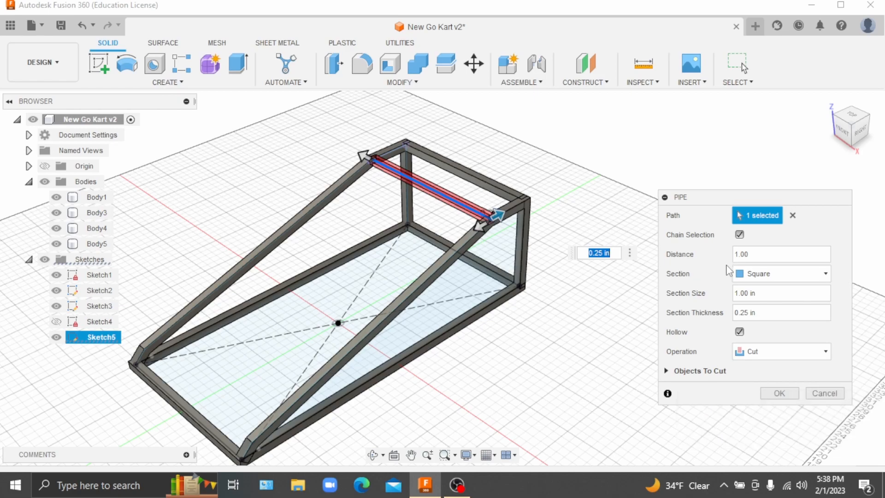
pyautogui.click(762, 353)
pyautogui.click(761, 412)
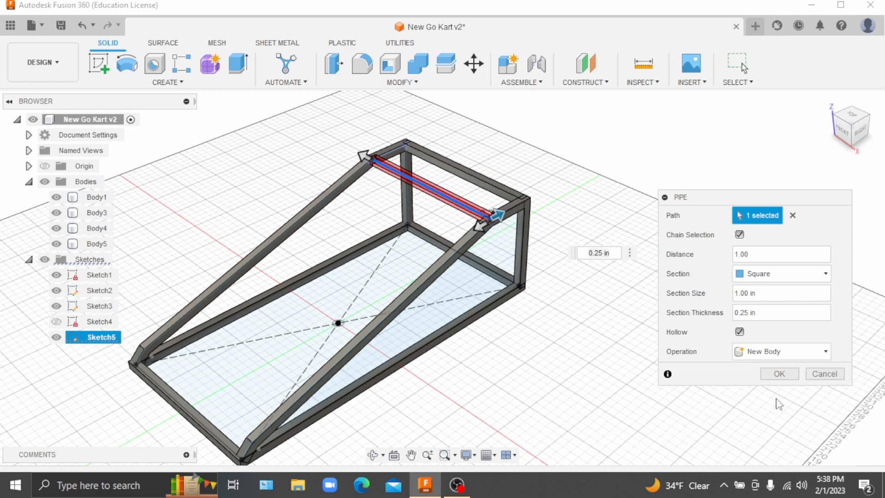
pyautogui.press('Return')
# Examine how the second upper crossbar meets both side rails, checking the joints up close, from the side and from above
pyautogui.scroll(5, 500, 211)
pyautogui.scroll(5, 501, 211)
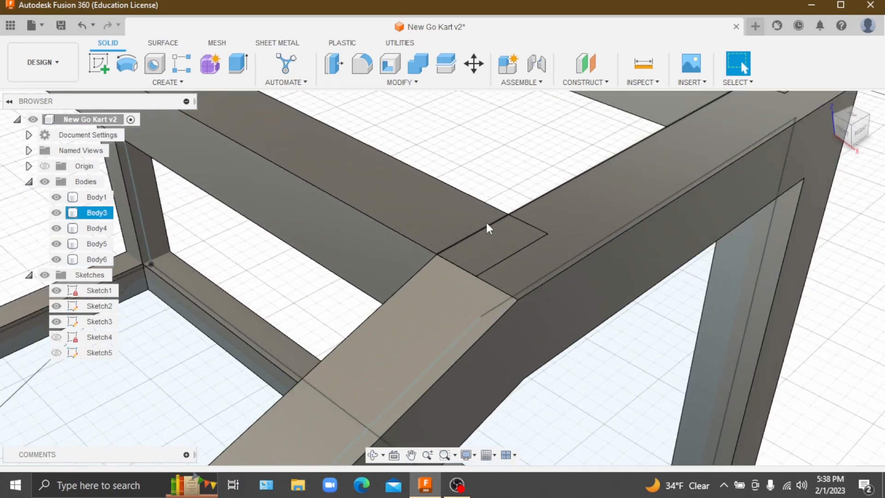
pyautogui.scroll(-10, 498, 213)
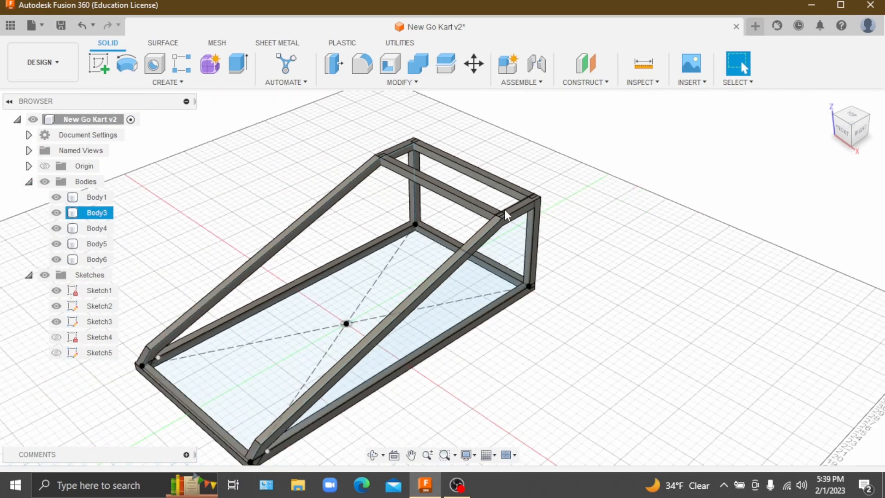
pyautogui.moveTo(849, 122); pyautogui.dragTo(823, 114)
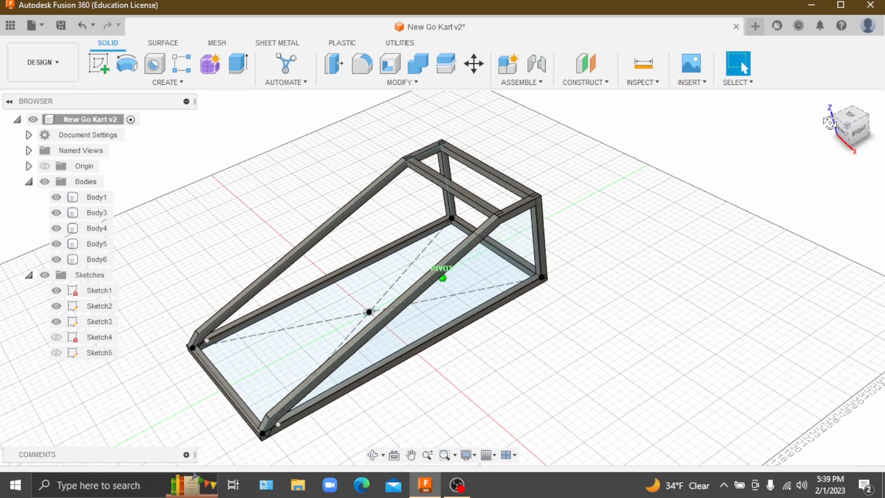
pyautogui.click(857, 132)
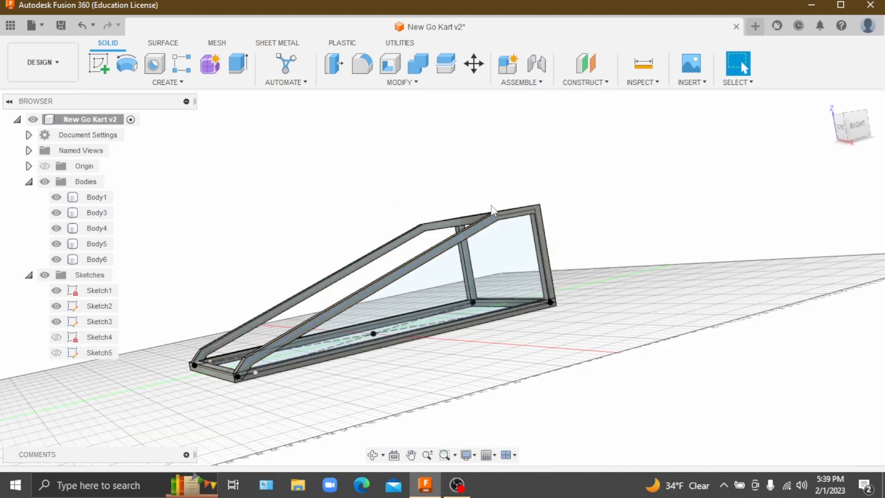
pyautogui.scroll(5, 378, 194)
pyautogui.scroll(4, 374, 261)
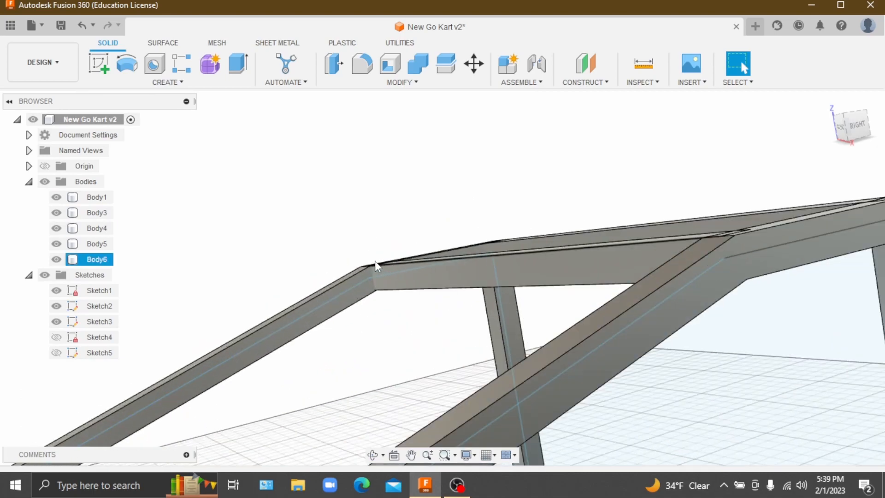
pyautogui.scroll(-6, 393, 264)
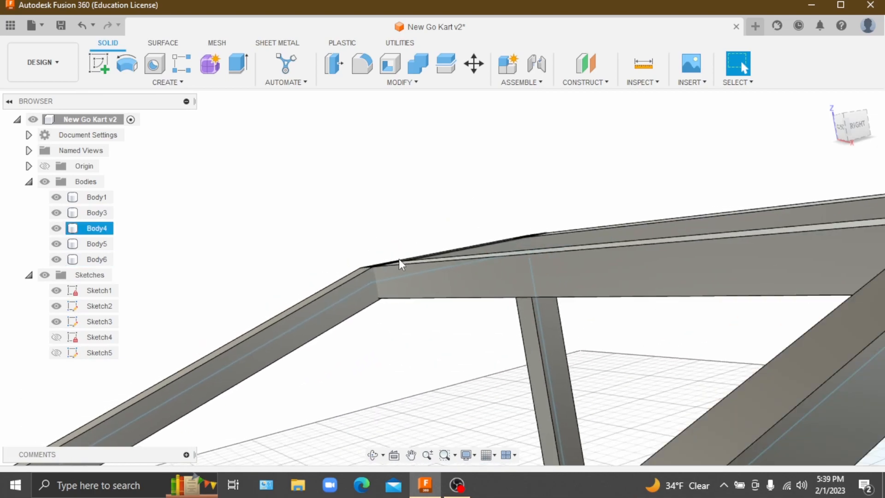
pyautogui.keyDown('shift'); pyautogui.moveTo(861, 127); pyautogui.dragTo(880, 146, button='middle'); pyautogui.keyUp('shift')
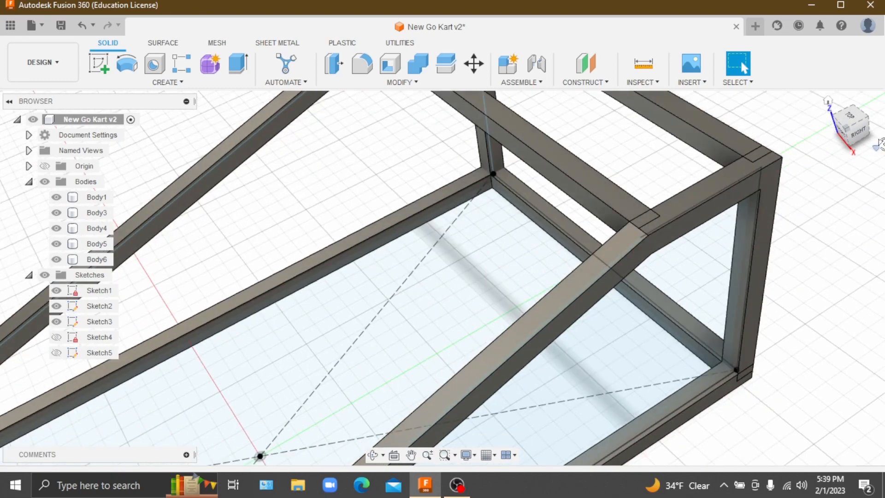
pyautogui.scroll(-5, 807, 247)
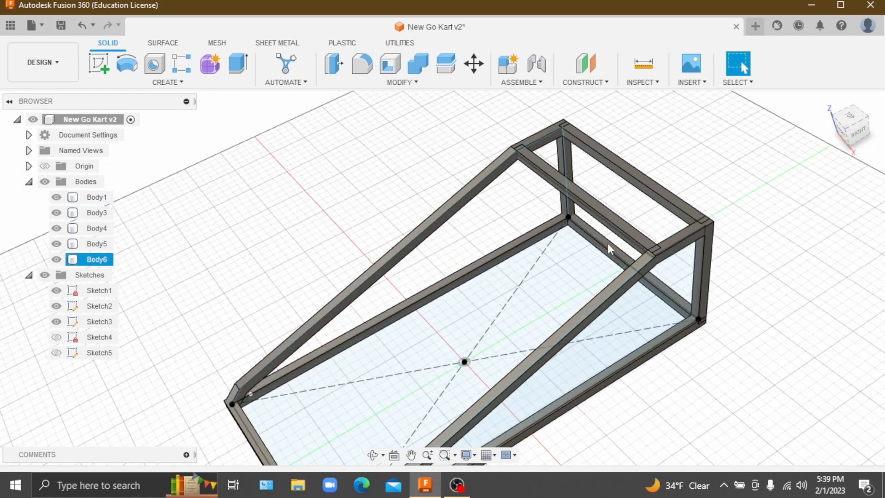
# Start a new sketch on the vertical origin plane running lengthwise through the frame, and hide all bodies
pyautogui.click(99, 63)
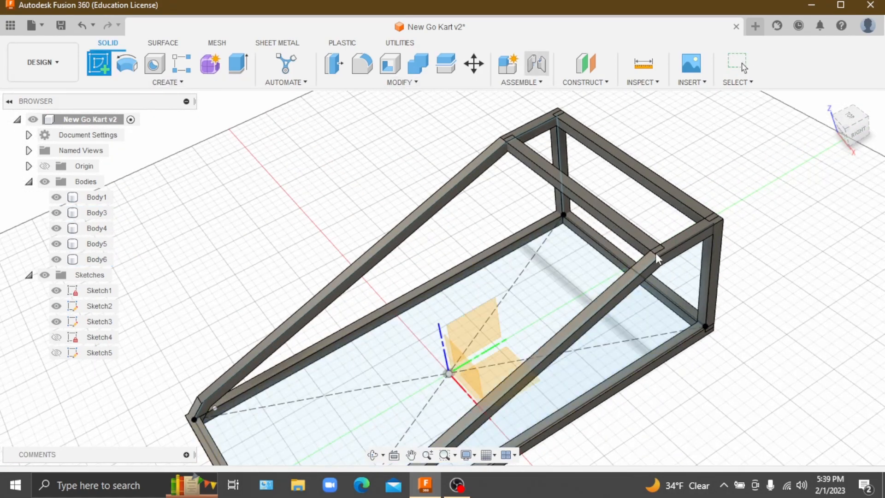
pyautogui.scroll(-3, 529, 310)
pyautogui.scroll(6, 566, 377)
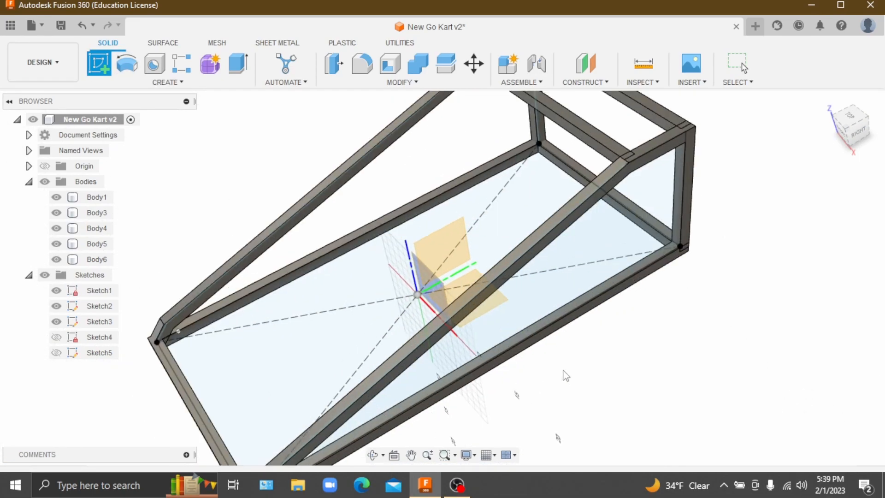
pyautogui.click(446, 245)
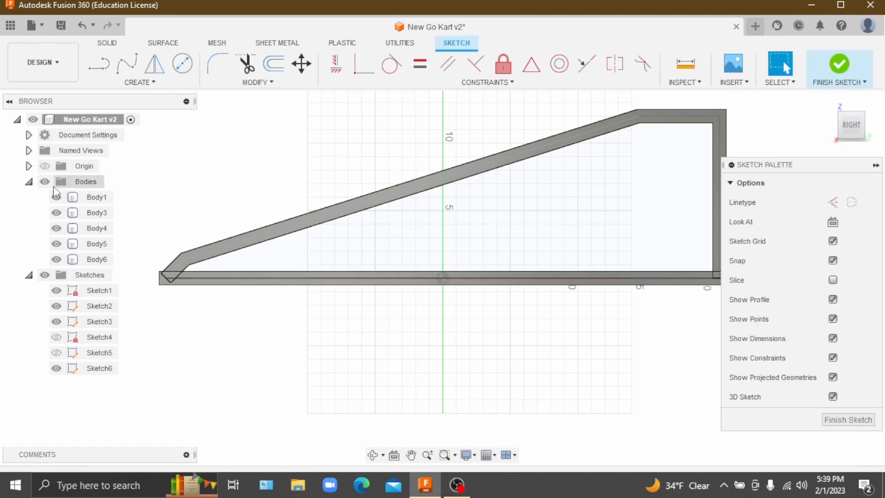
pyautogui.click(45, 182)
# Draw a 12 in vertical construction line from the near side rail's upper bend down to the bottom rail
pyautogui.press('l')
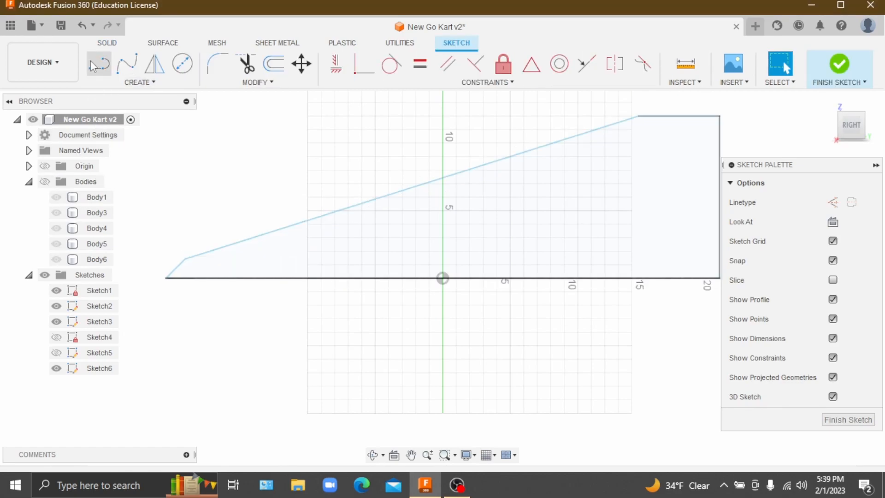
pyautogui.click(443, 278)
pyautogui.moveTo(843, 134); pyautogui.dragTo(626, 205)
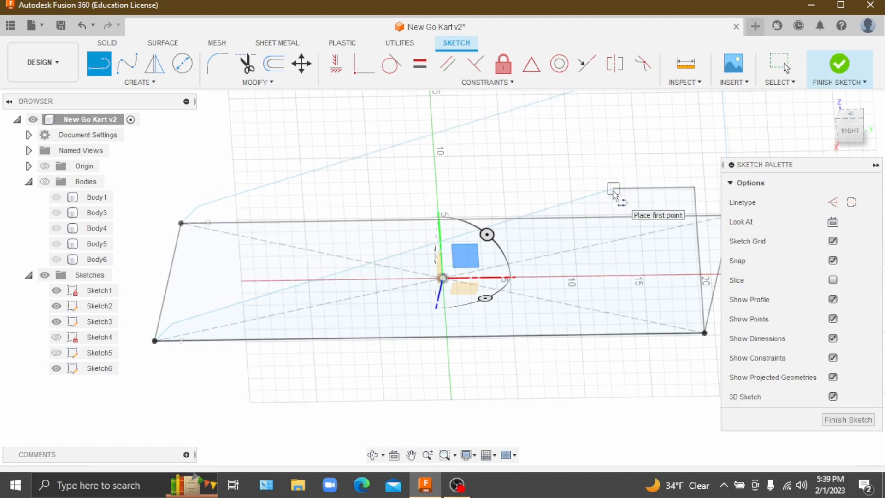
pyautogui.click(838, 206)
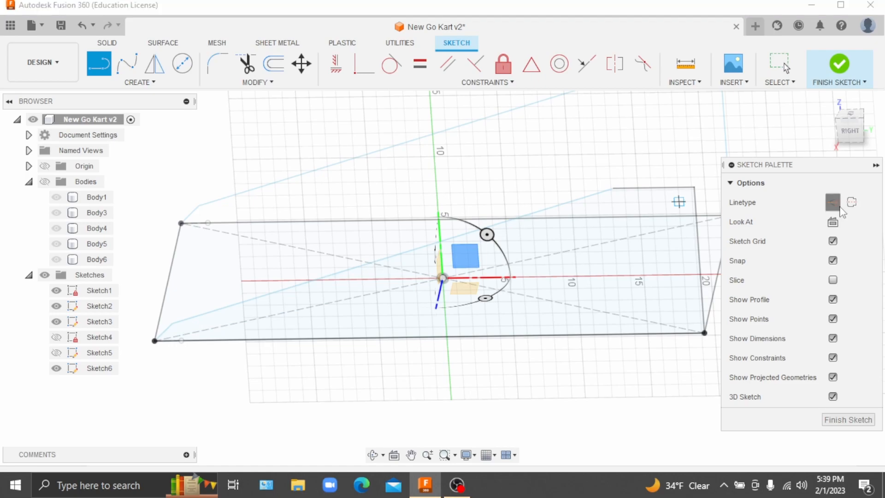
pyautogui.moveTo(846, 133); pyautogui.dragTo(679, 194)
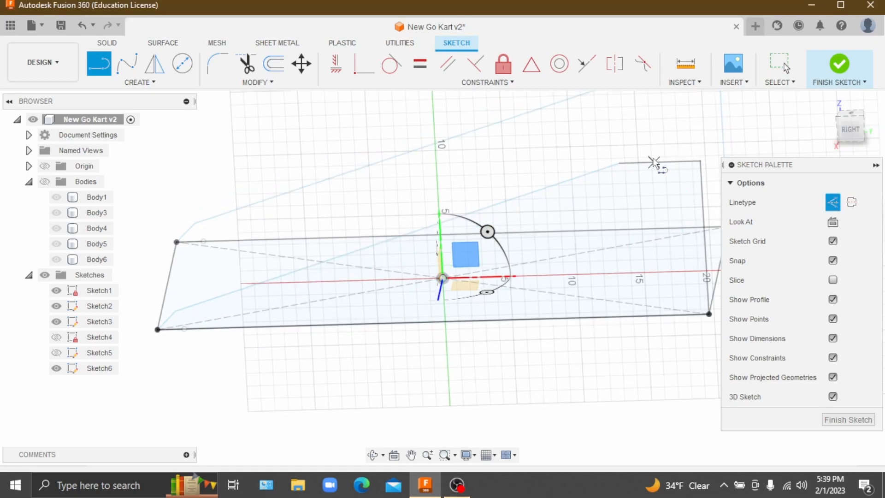
pyautogui.click(620, 165)
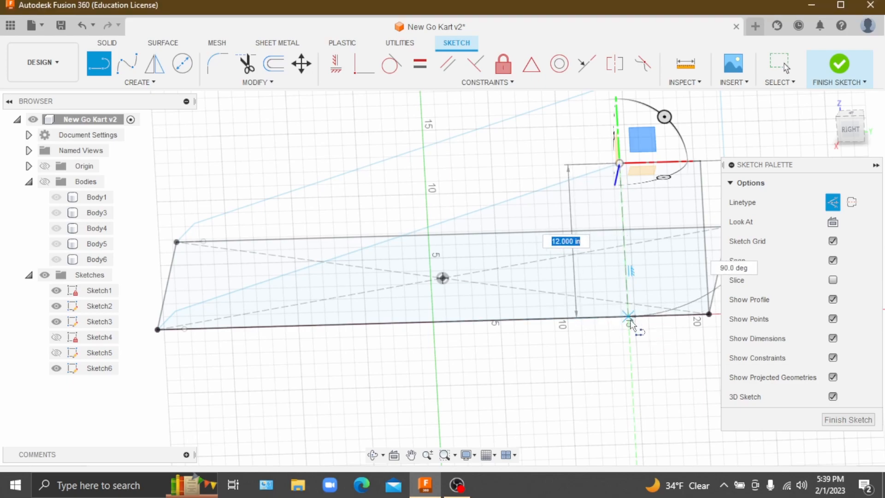
pyautogui.click(628, 317)
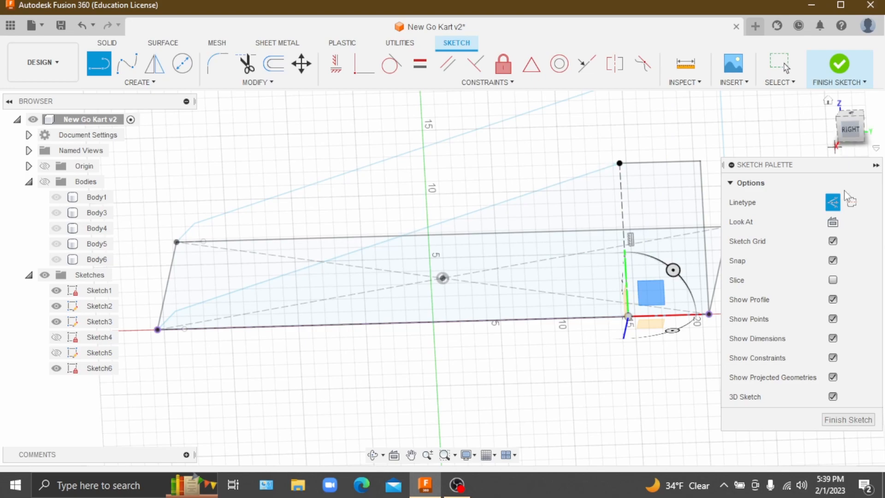
# Draw a solid line from the construction line's foot straight across to the opposite bottom rail as the lower crossbar's path
pyautogui.click(106, 67)
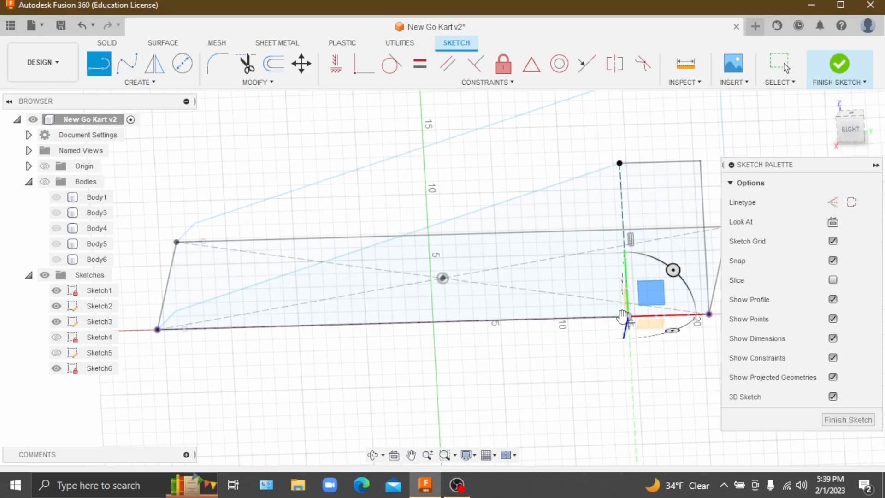
pyautogui.scroll(5, 628, 322)
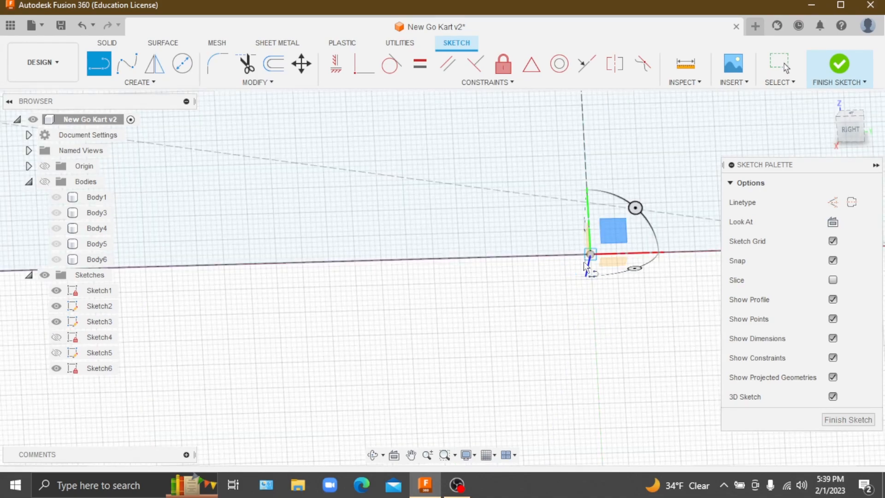
pyautogui.click(591, 254)
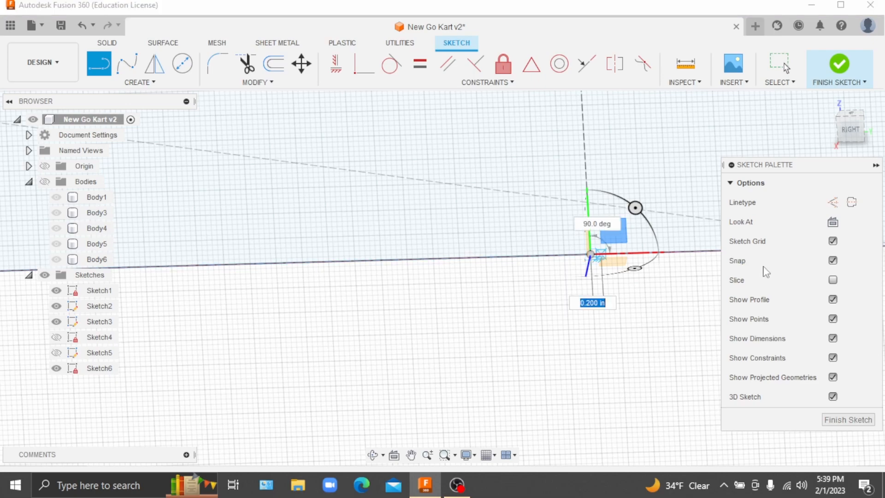
pyautogui.moveTo(728, 237)
pyautogui.keyDown('shift'); pyautogui.mouseDown(button='middle')
pyautogui.moveTo(696, 293)
pyautogui.moveTo(741, 174)
pyautogui.mouseUp(button='middle'); pyautogui.keyUp('shift')
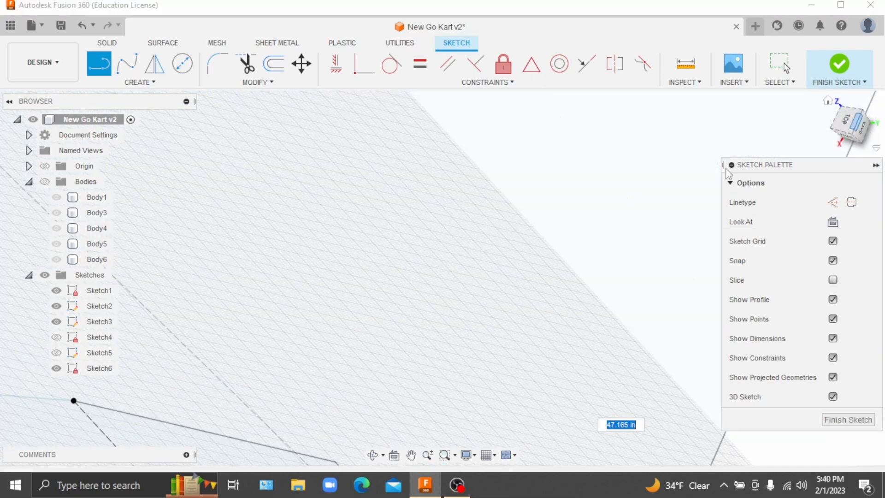
pyautogui.scroll(-1, 685, 181)
pyautogui.click(828, 105)
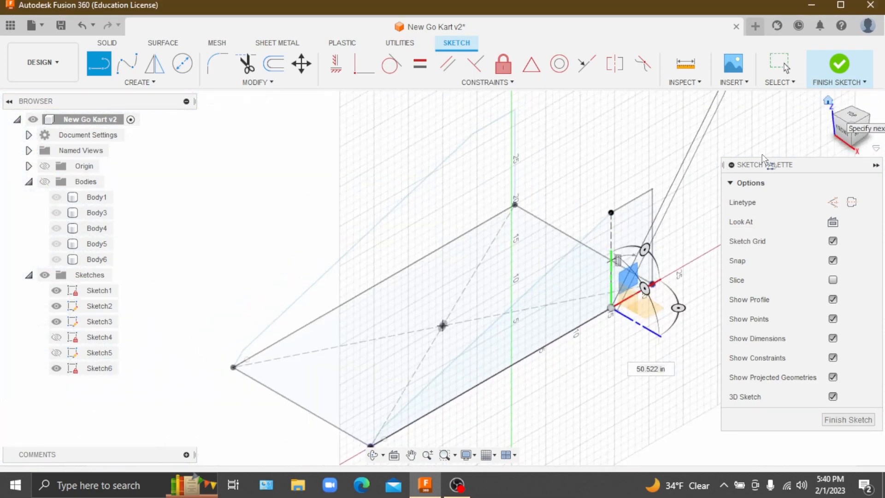
pyautogui.click(473, 228)
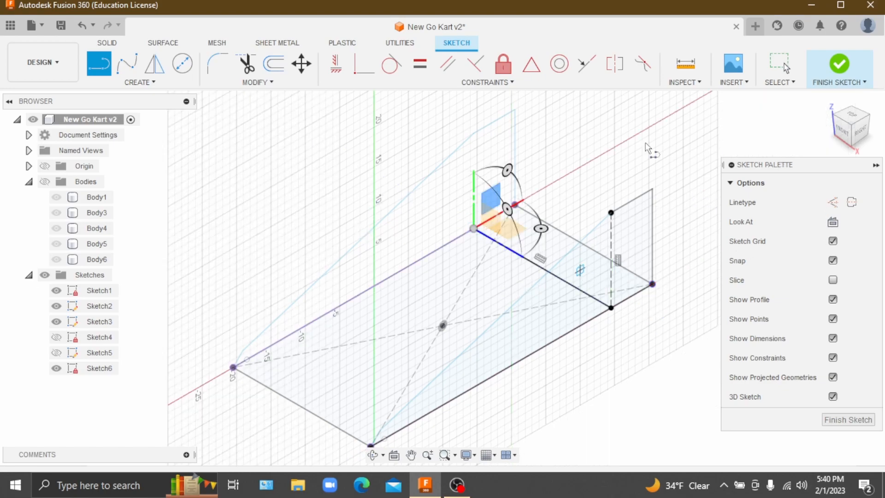
# Create a hollow square pipe along the lower crossbar line as a new body, 1 in section with 0.25 in thickness, with all bodies shown
pyautogui.press('Escape')
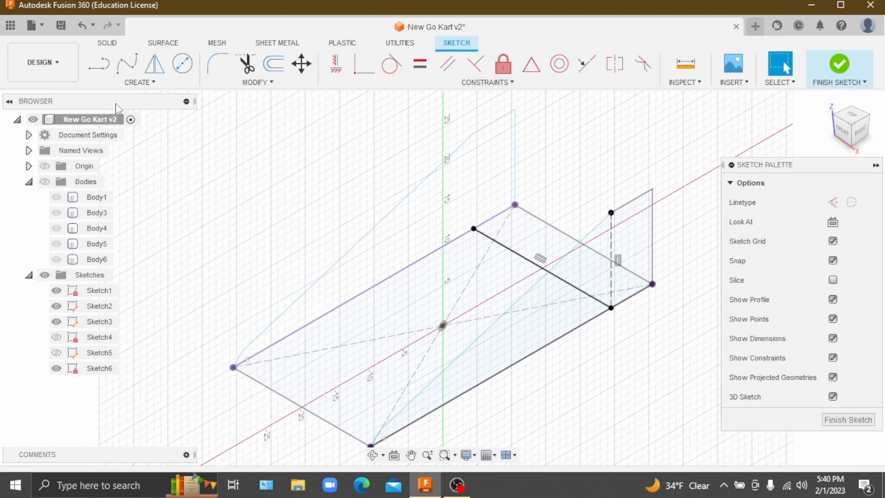
pyautogui.click(107, 44)
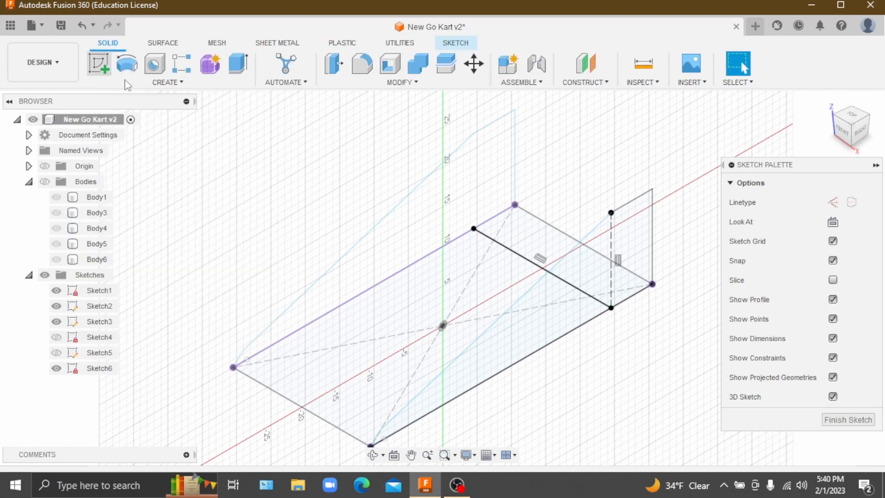
pyautogui.click(167, 82)
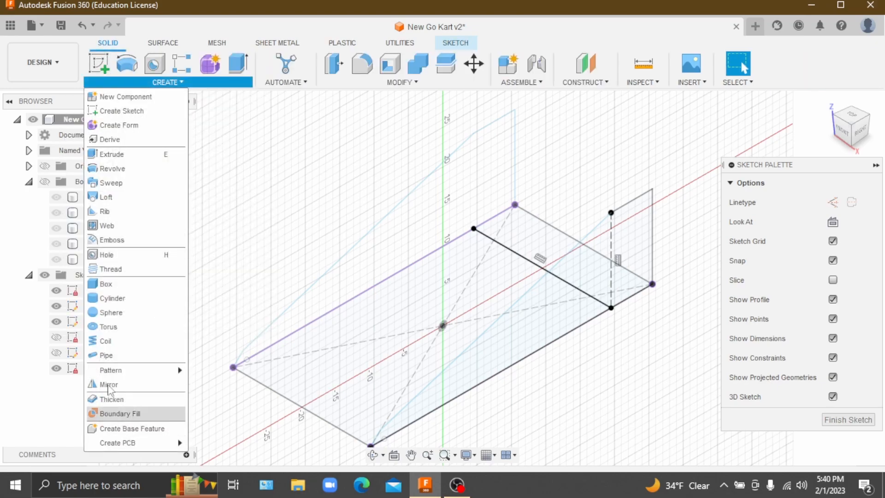
pyautogui.click(107, 356)
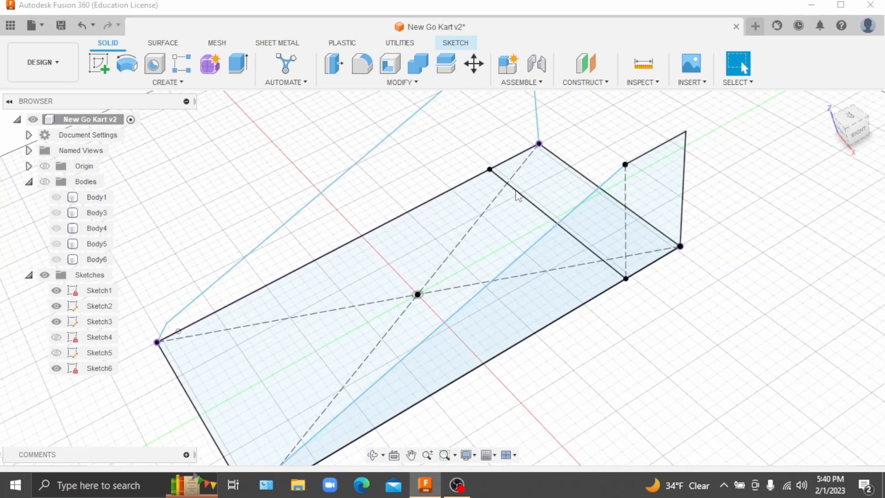
pyautogui.click(523, 200)
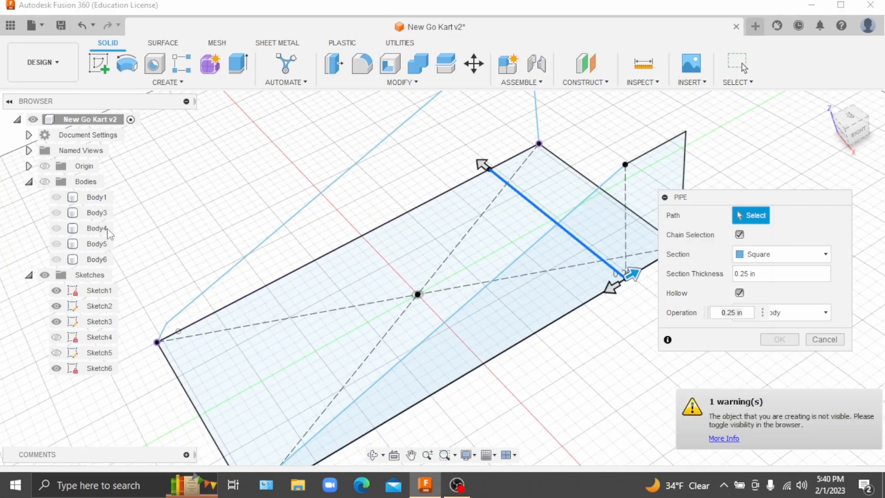
pyautogui.click(44, 181)
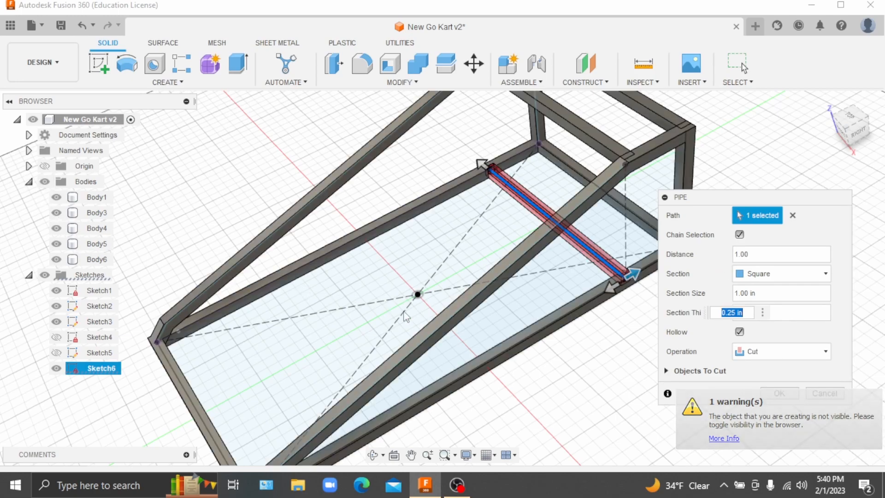
pyautogui.click(779, 351)
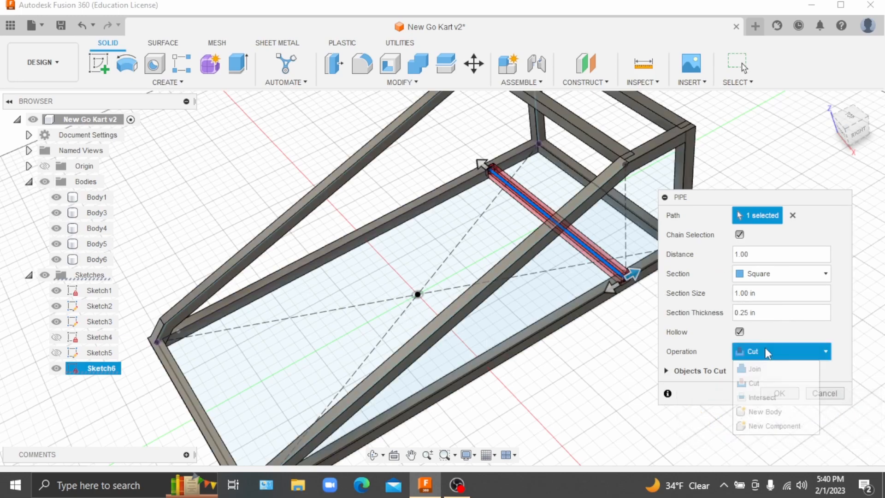
pyautogui.click(779, 413)
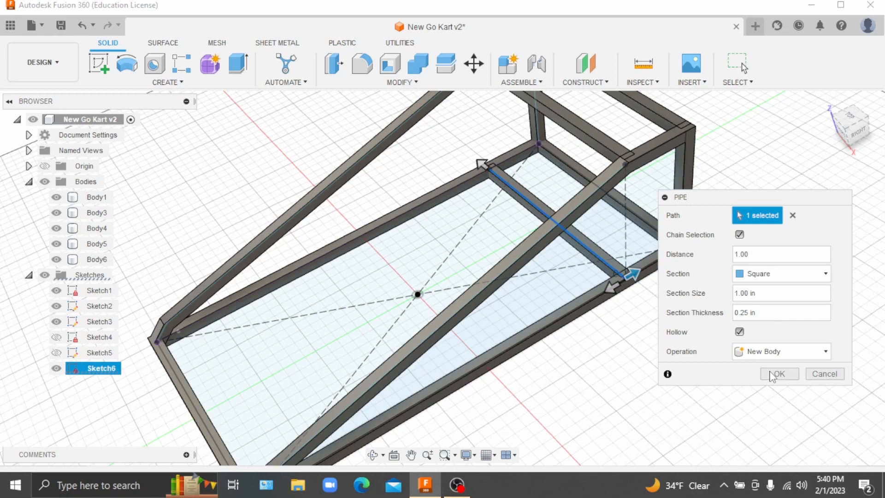
pyautogui.click(775, 375)
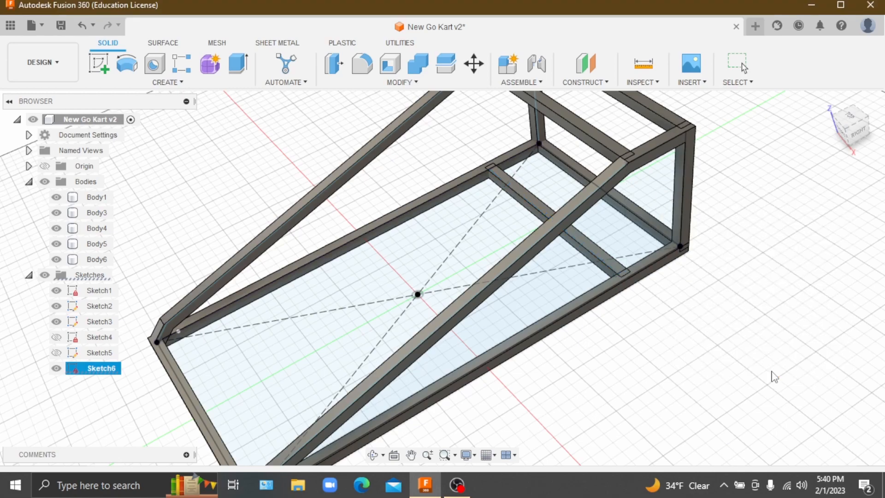
# Start a new sketch on the vertical origin plane running lengthwise through the frame
pyautogui.moveTo(859, 115)
pyautogui.mouseDown()
pyautogui.moveTo(858, 105)
pyautogui.moveTo(854, 112)
pyautogui.mouseUp()
pyautogui.scroll(-3, 616, 171)
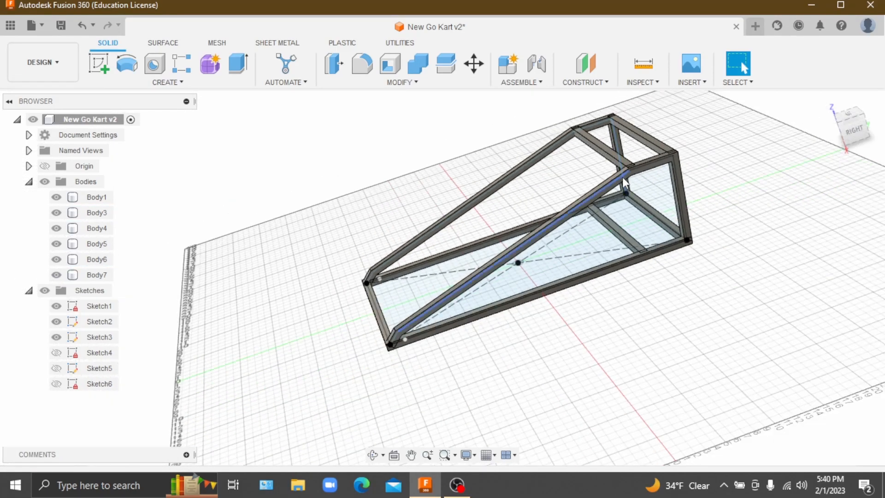
pyautogui.scroll(4, 626, 177)
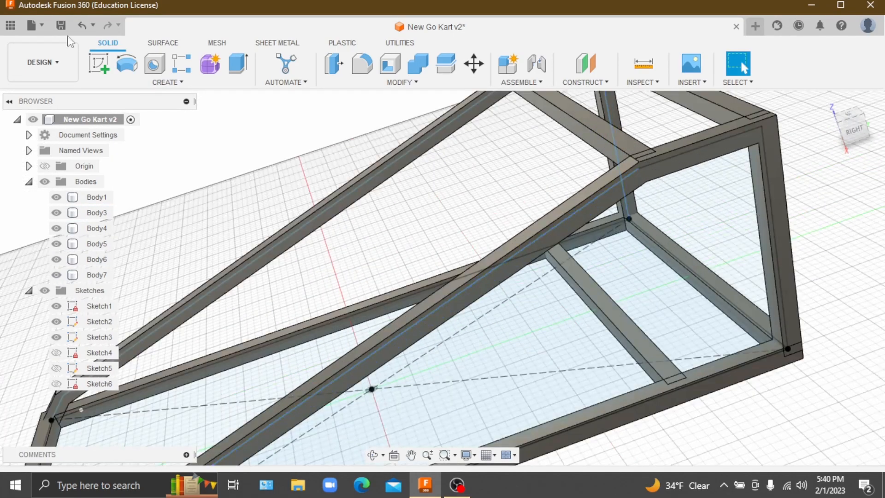
pyautogui.click(98, 63)
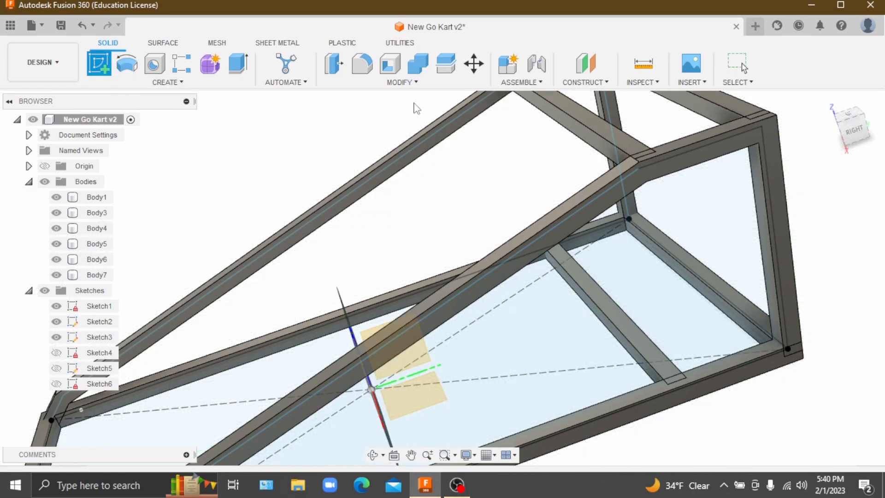
pyautogui.scroll(-3, 416, 111)
pyautogui.scroll(3, 576, 161)
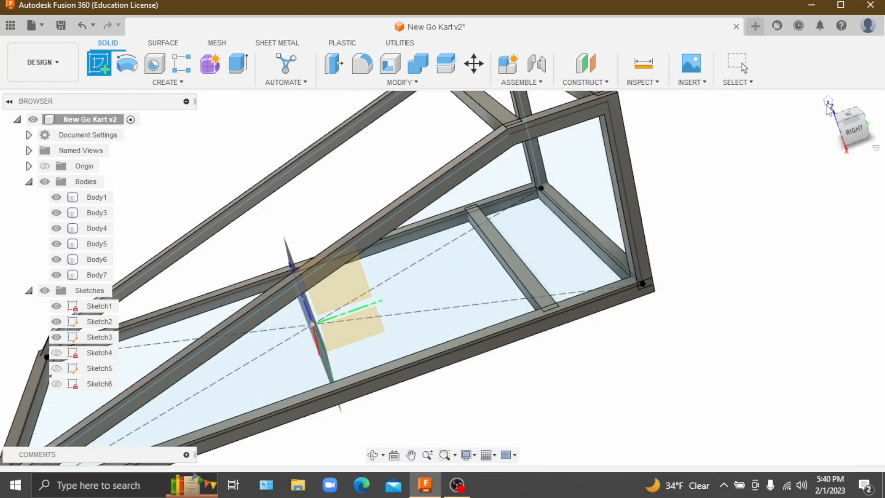
pyautogui.click(828, 102)
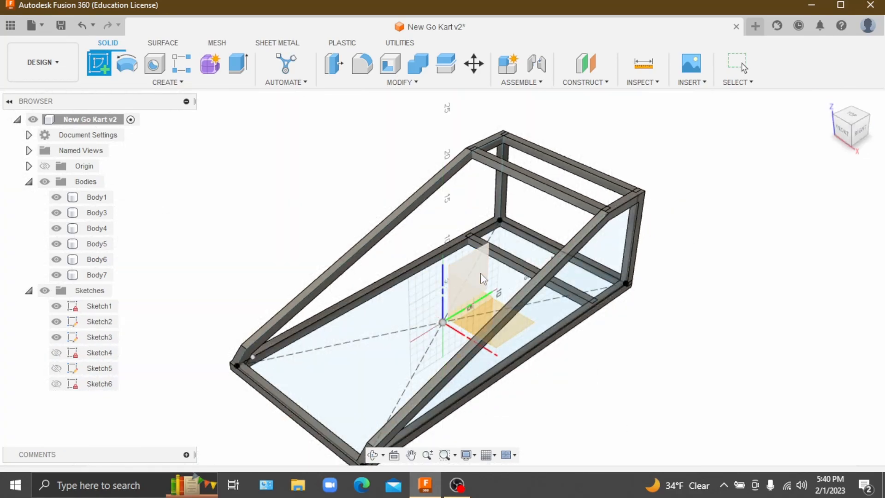
pyautogui.click(475, 264)
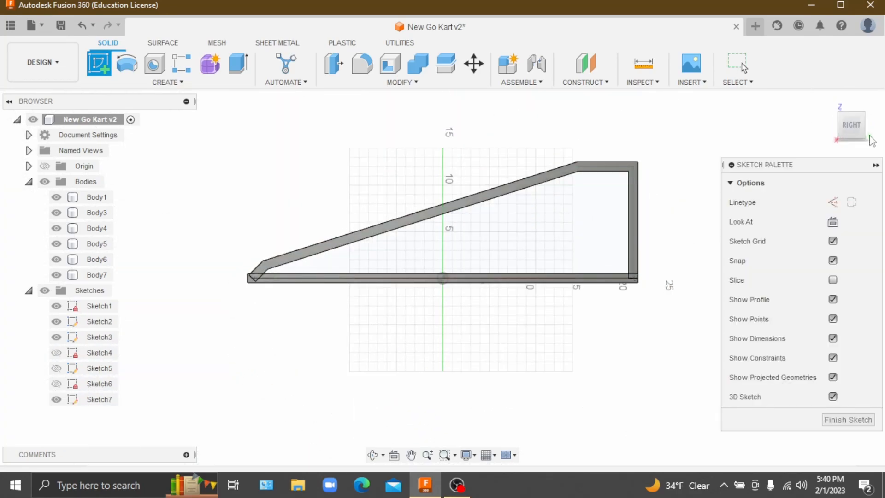
pyautogui.click(861, 121)
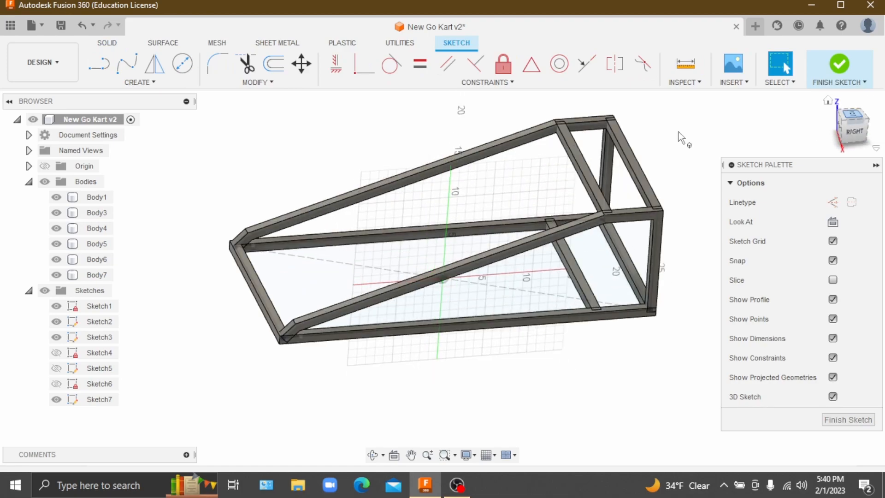
pyautogui.click(128, 82)
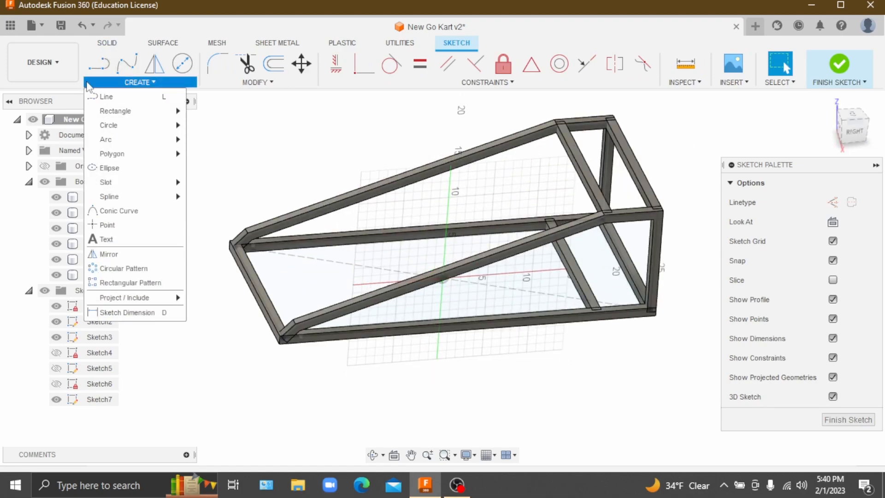
pyautogui.click(112, 58)
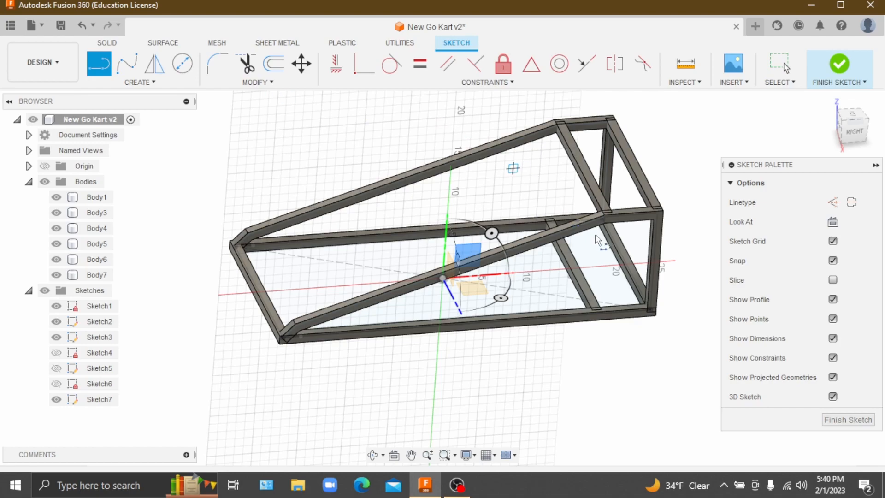
pyautogui.scroll(-4, 602, 240)
pyautogui.scroll(7, 697, 288)
pyautogui.scroll(-1, 639, 279)
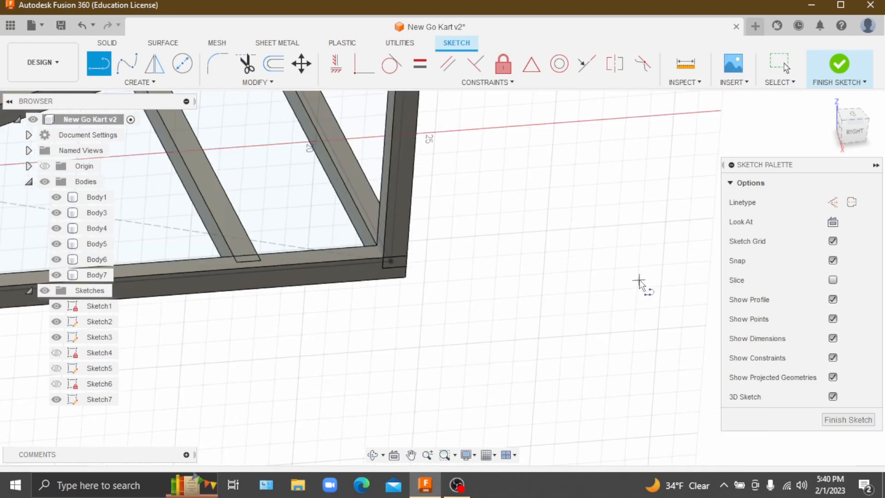
pyautogui.scroll(-2, 639, 280)
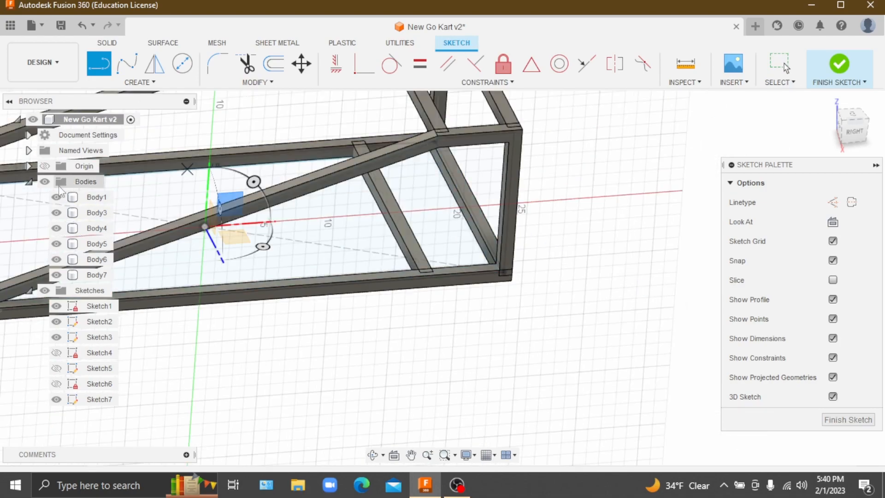
pyautogui.click(45, 181)
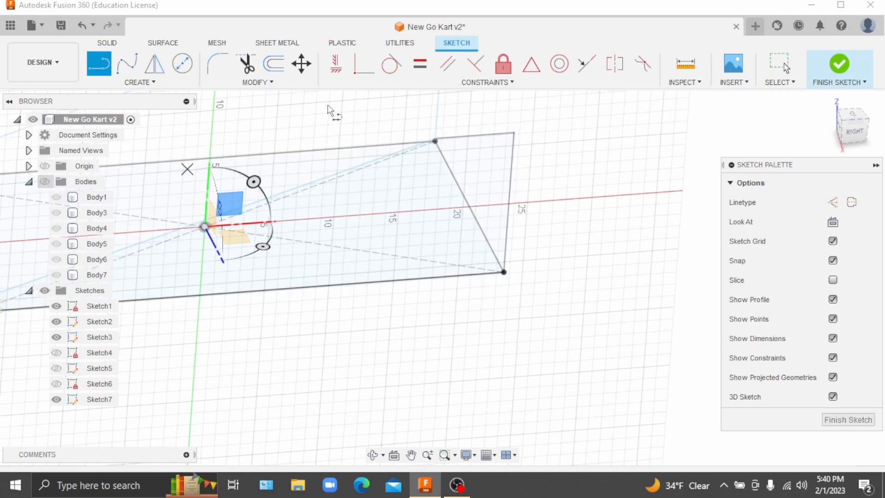
pyautogui.click(435, 142)
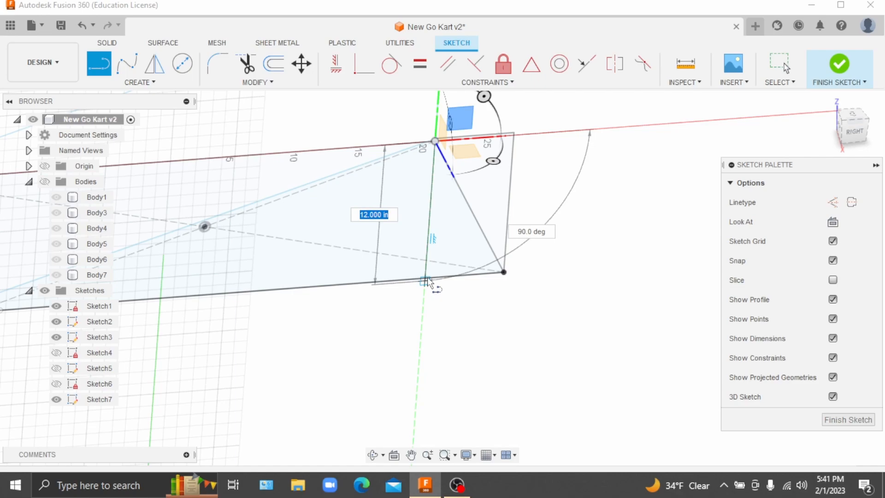
pyautogui.scroll(3, 428, 282)
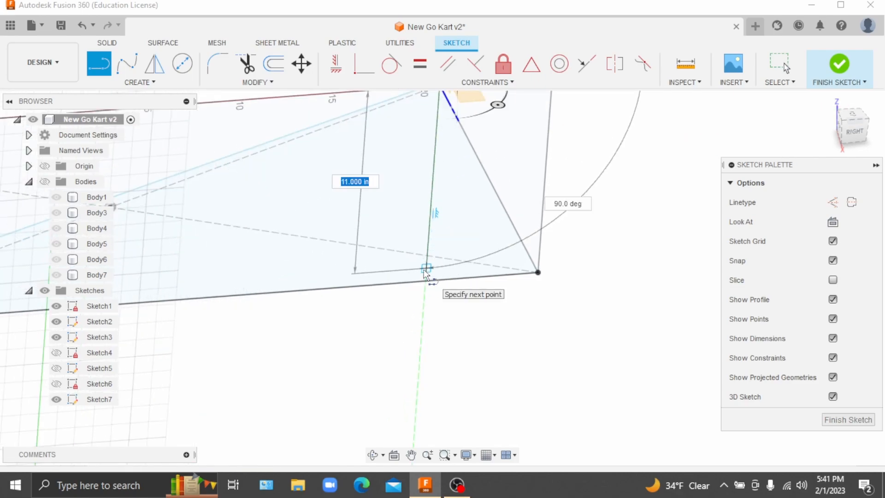
pyautogui.scroll(-5, 426, 273)
pyautogui.scroll(8, 432, 170)
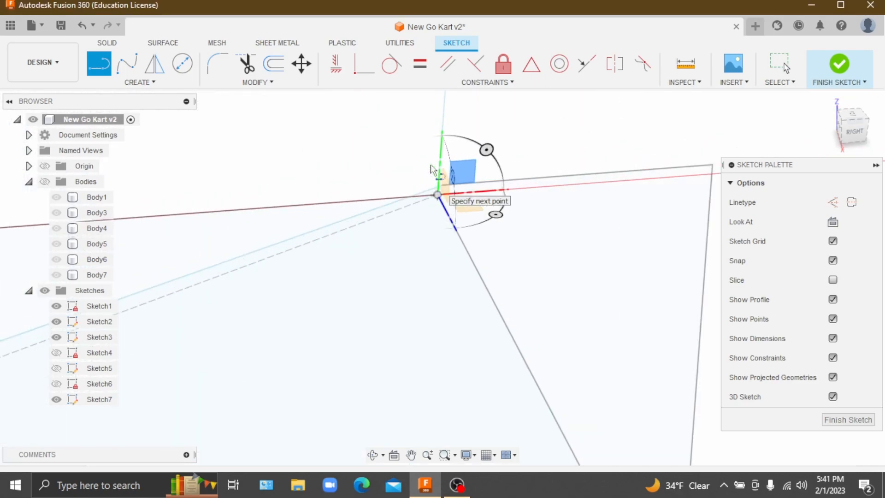
pyautogui.scroll(-5, 432, 175)
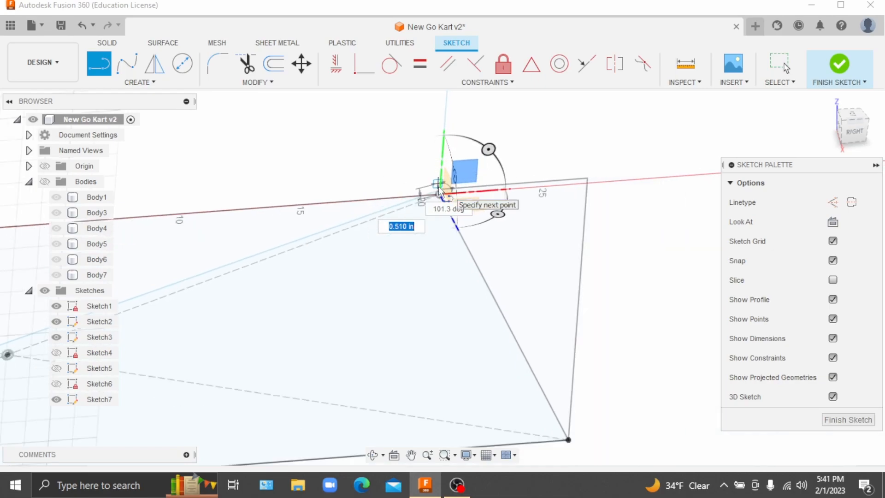
pyautogui.scroll(-3, 423, 234)
pyautogui.scroll(3, 422, 228)
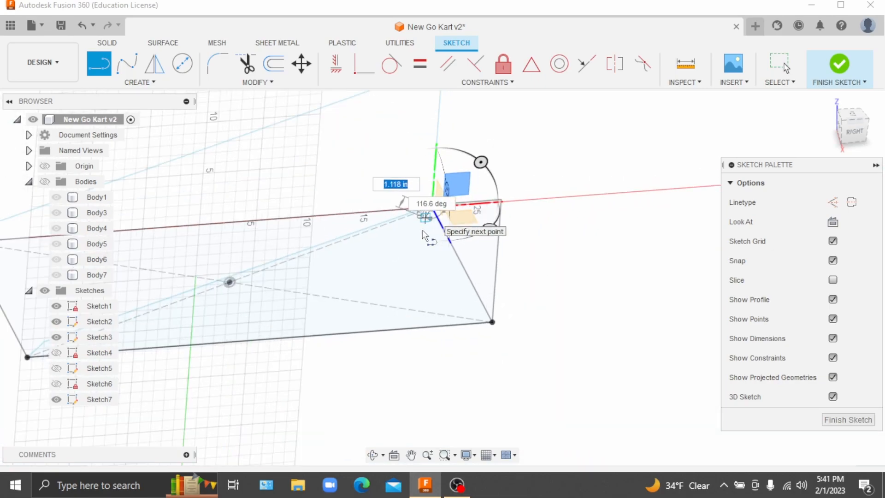
pyautogui.click(82, 31)
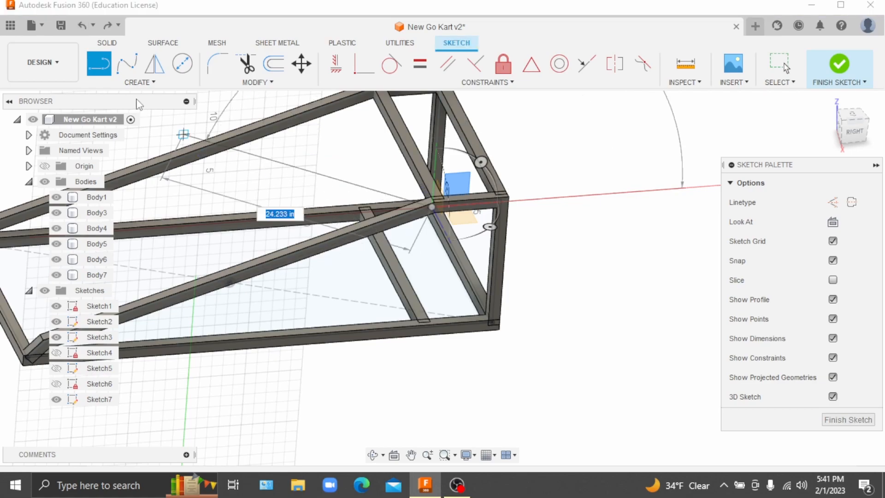
pyautogui.click(84, 24)
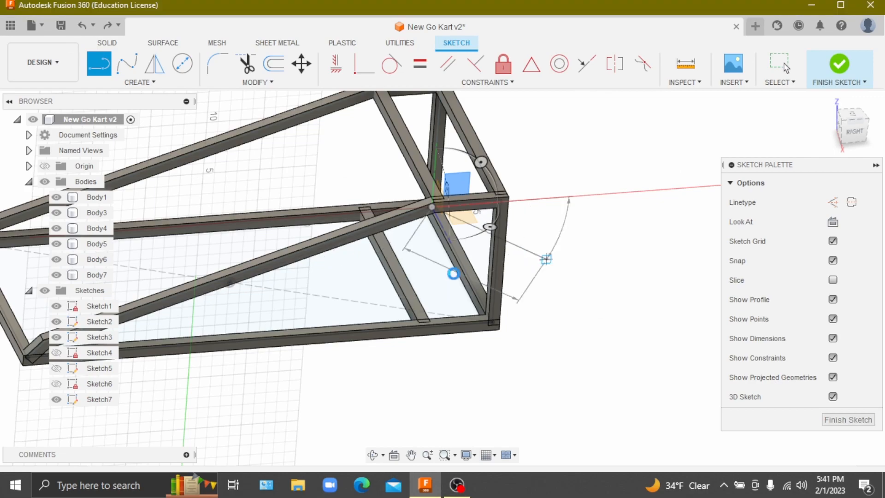
pyautogui.press('Escape')
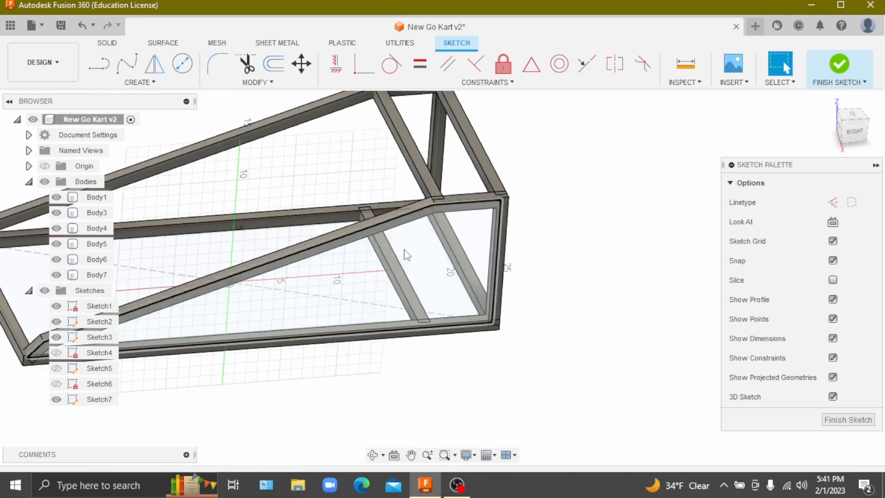
# Hide the bodies and draw a 12 in vertical line from the near side rail's upper bend down to the bottom rail
pyautogui.click(45, 182)
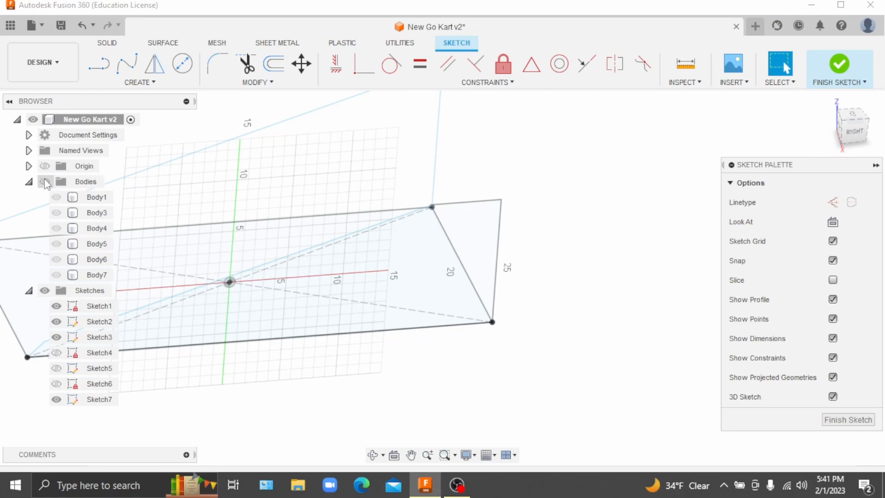
pyautogui.scroll(3, 463, 197)
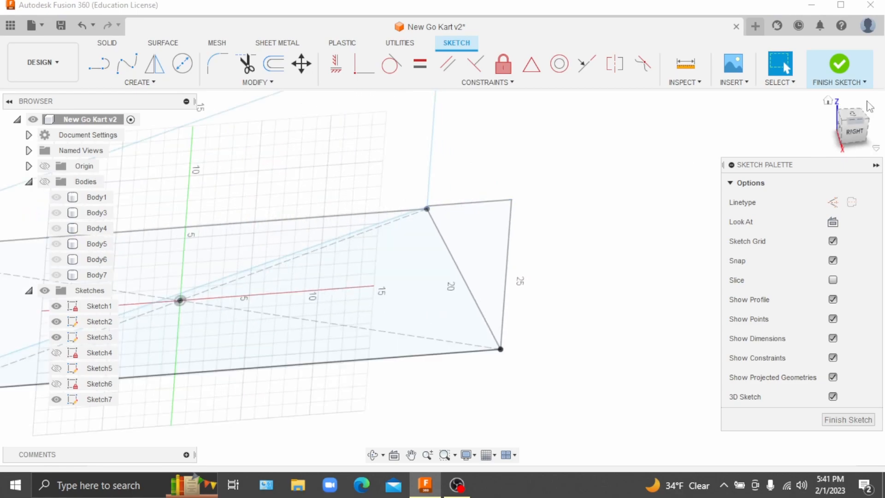
pyautogui.moveTo(860, 124); pyautogui.dragTo(839, 137)
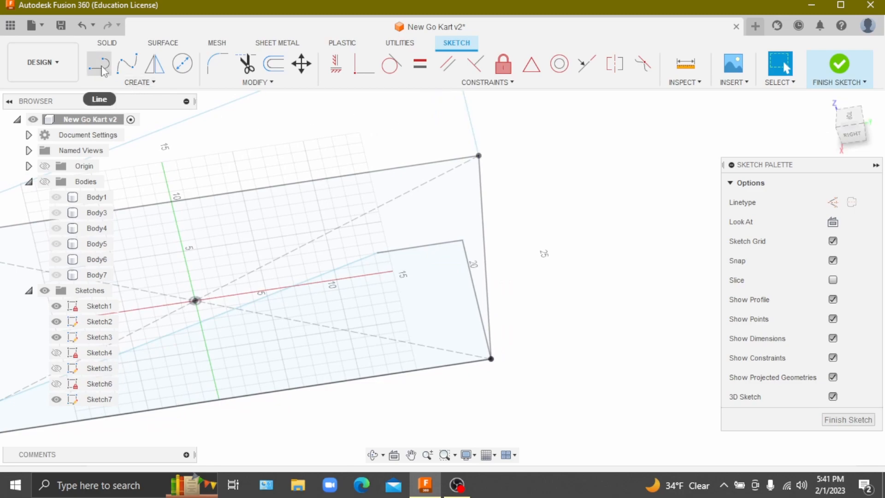
pyautogui.click(103, 69)
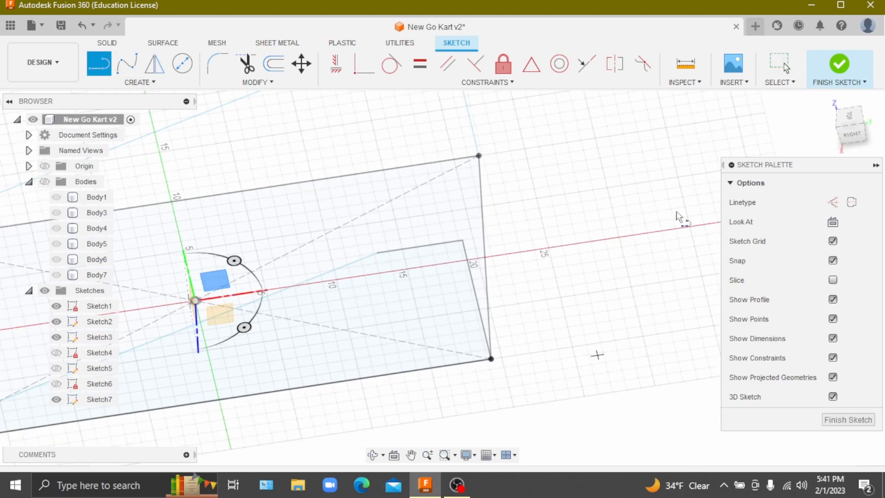
pyautogui.moveTo(849, 132)
pyautogui.mouseDown()
pyautogui.moveTo(857, 110)
pyautogui.moveTo(866, 127)
pyautogui.mouseUp()
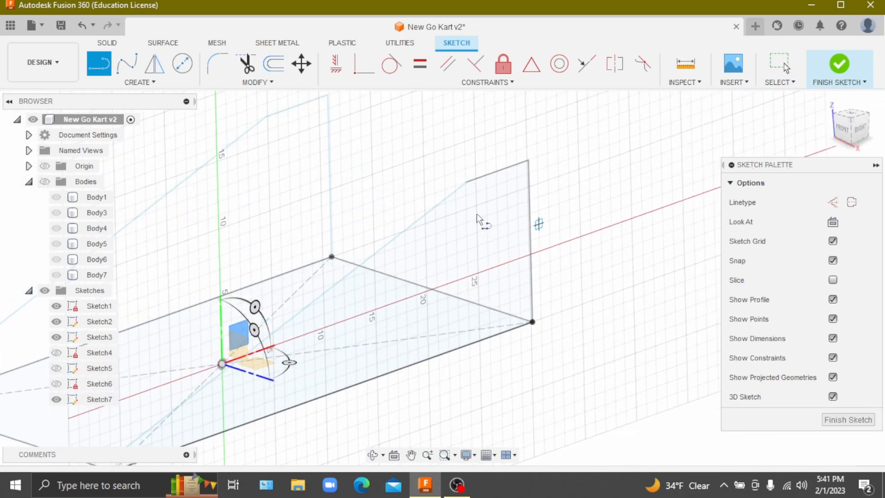
pyautogui.click(466, 182)
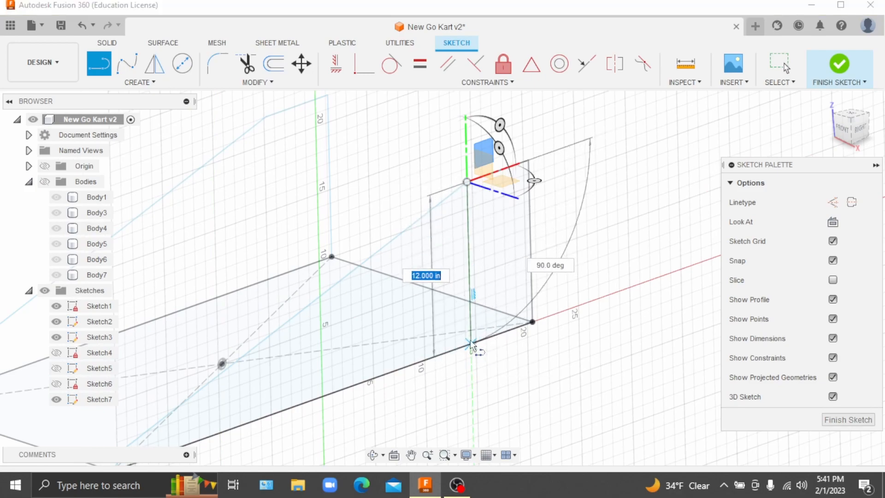
pyautogui.scroll(2, 471, 345)
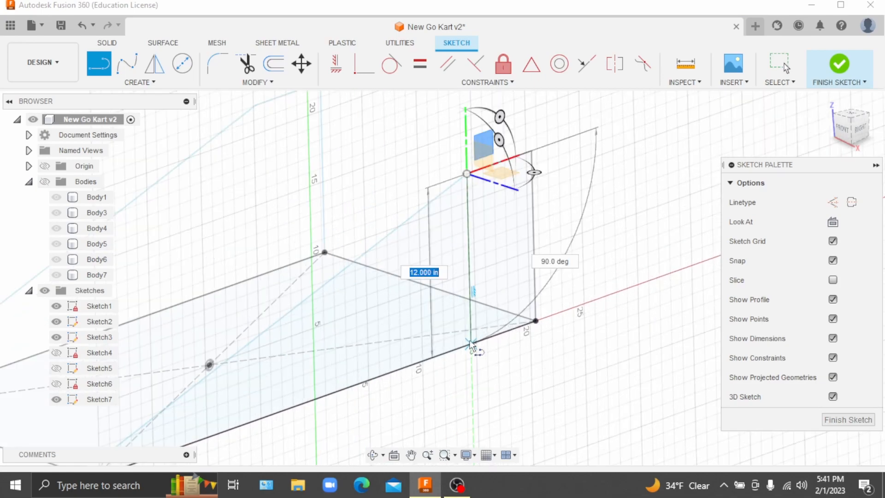
pyautogui.scroll(3, 471, 345)
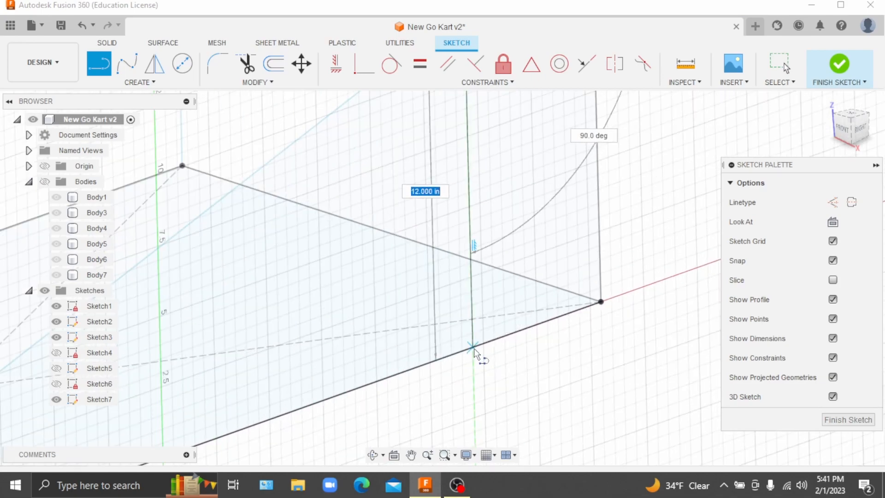
pyautogui.click(473, 347)
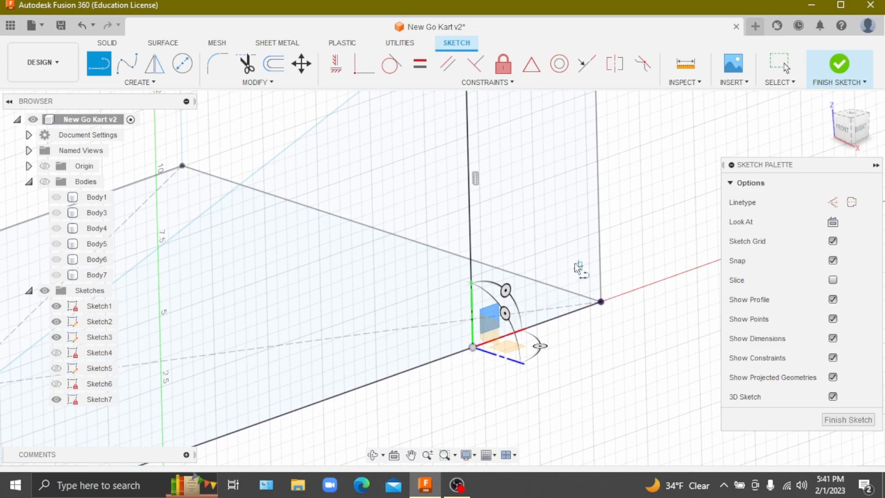
pyautogui.scroll(-5, 579, 267)
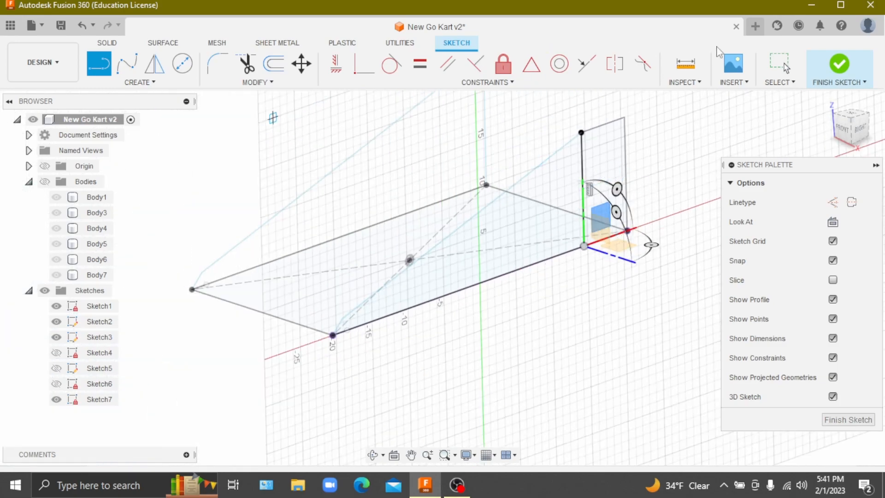
# Create a hollow square pipe along the vertical line as a new body, 1 in section with 0.25 in thickness, with all bodies shown
pyautogui.click(109, 44)
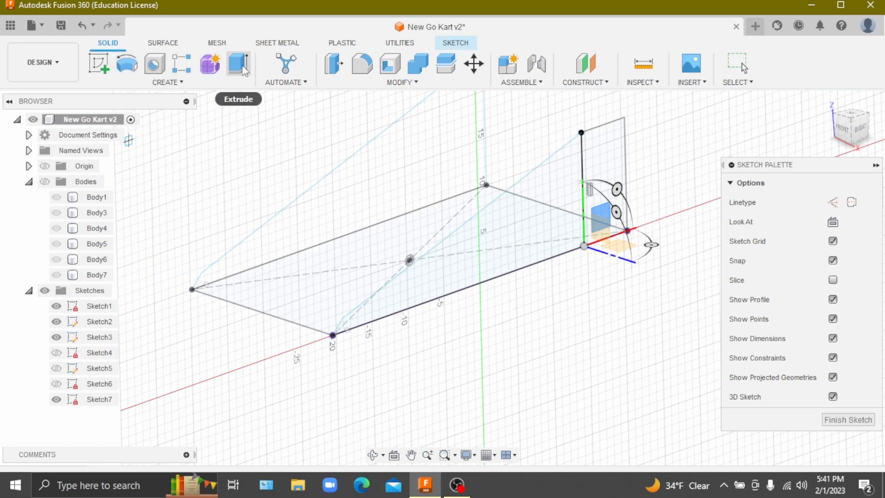
pyautogui.click(168, 82)
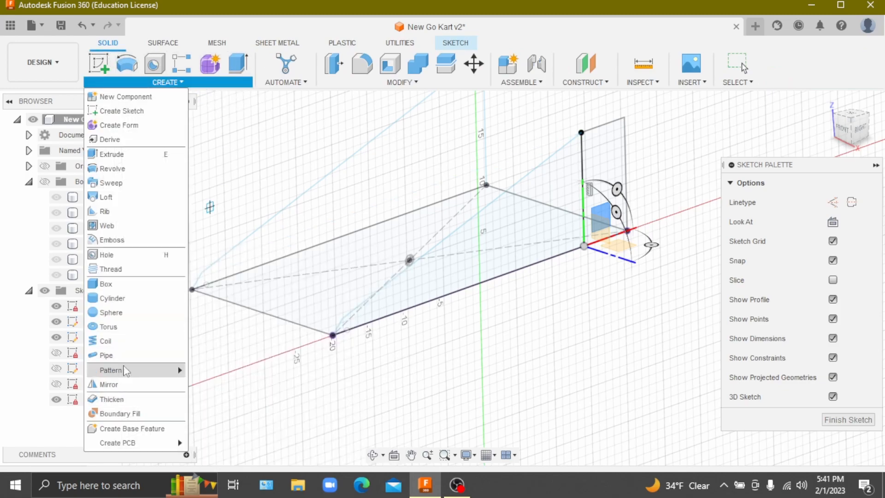
pyautogui.click(125, 356)
pyautogui.click(596, 157)
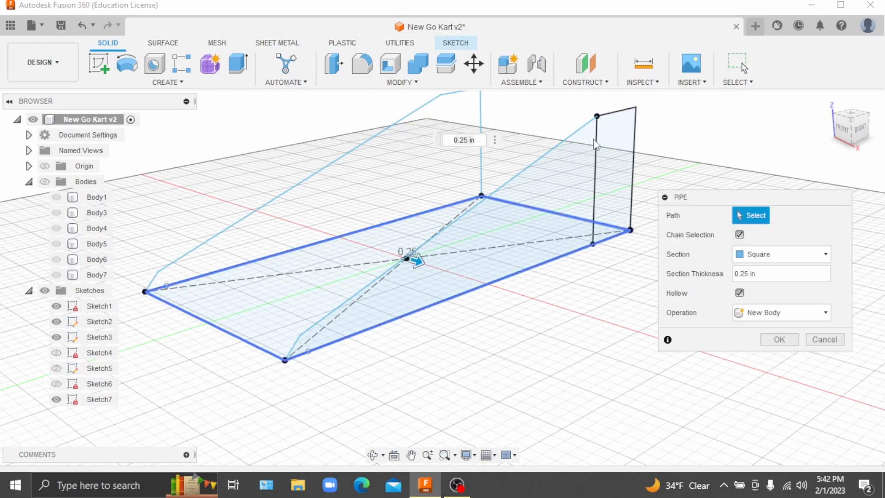
pyautogui.click(597, 147)
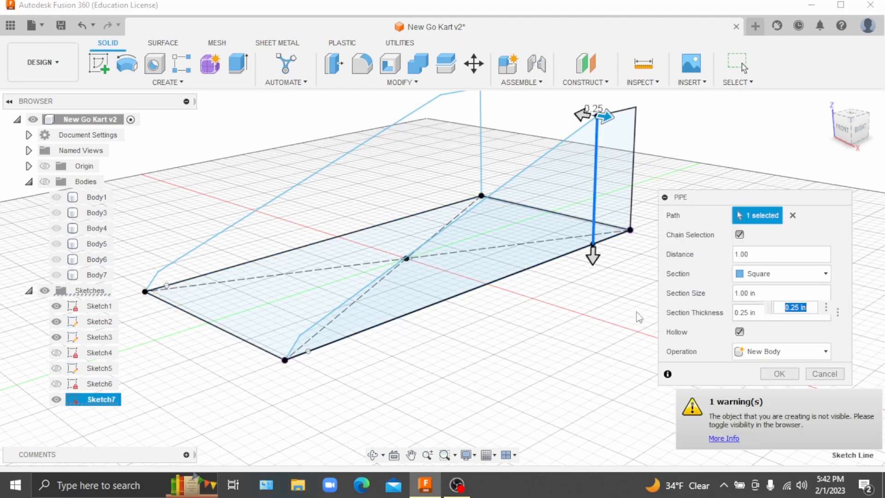
pyautogui.click(45, 182)
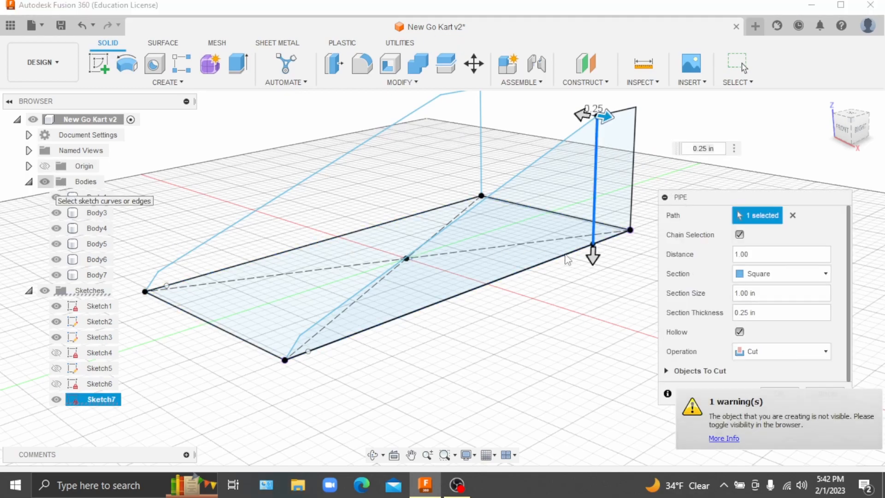
pyautogui.click(784, 351)
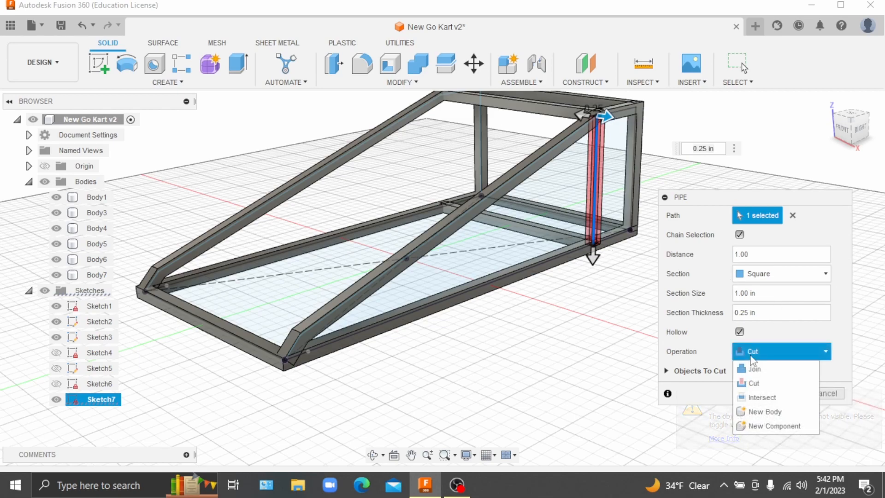
pyautogui.click(768, 412)
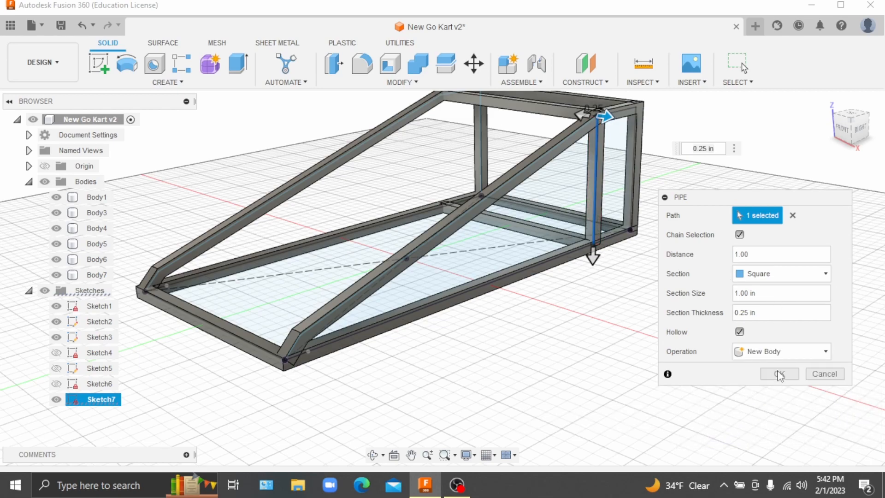
pyautogui.click(779, 375)
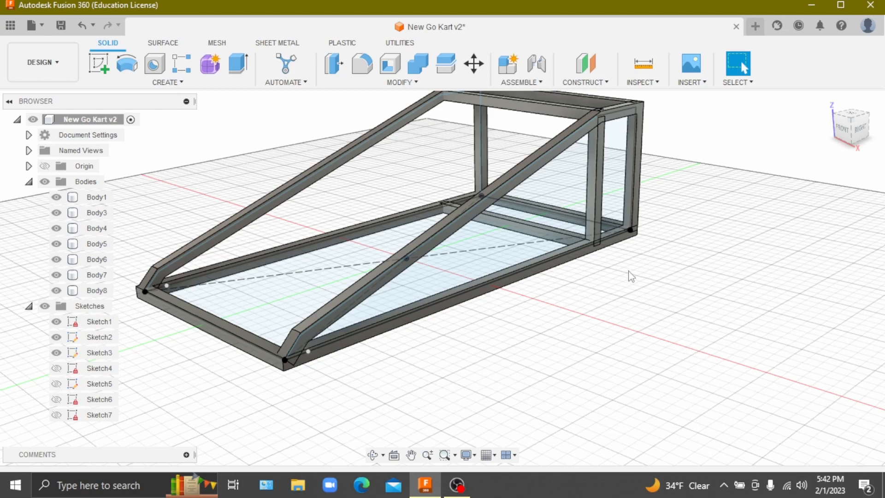
# Start a new sketch on the lengthwise vertical origin plane for the opposite side's support and activate the Line tool
pyautogui.scroll(-5, 559, 238)
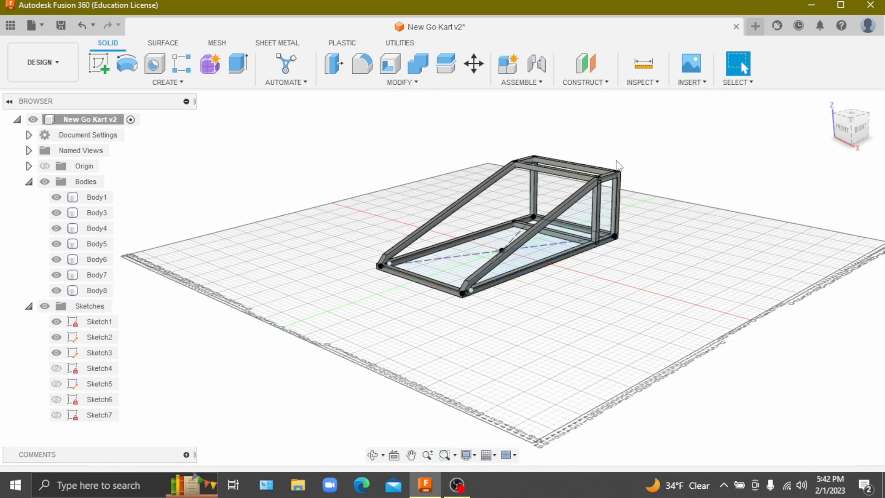
pyautogui.scroll(10, 618, 165)
pyautogui.scroll(-2, 668, 193)
pyautogui.click(828, 101)
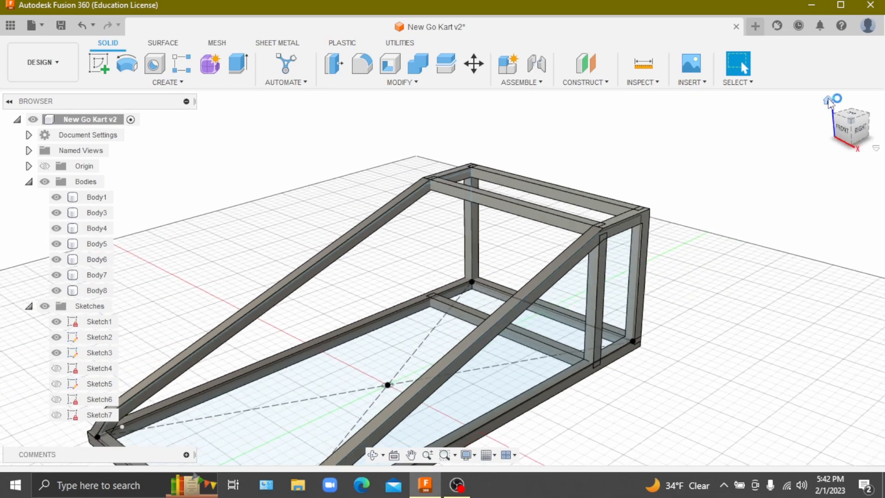
pyautogui.moveTo(856, 139)
pyautogui.mouseDown()
pyautogui.moveTo(844, 105)
pyautogui.moveTo(781, 103)
pyautogui.moveTo(709, 132)
pyautogui.moveTo(724, 93)
pyautogui.moveTo(743, 99)
pyautogui.moveTo(752, 118)
pyautogui.moveTo(726, 138)
pyautogui.moveTo(742, 104)
pyautogui.moveTo(779, 154)
pyautogui.moveTo(783, 127)
pyautogui.mouseUp()
pyautogui.moveTo(484, 244)
pyautogui.keyDown('shift'); pyautogui.mouseDown(button='middle')
pyautogui.moveTo(477, 286)
pyautogui.moveTo(491, 233)
pyautogui.mouseUp(button='middle'); pyautogui.keyUp('shift')
pyautogui.scroll(-5, 491, 233)
pyautogui.scroll(4, 492, 233)
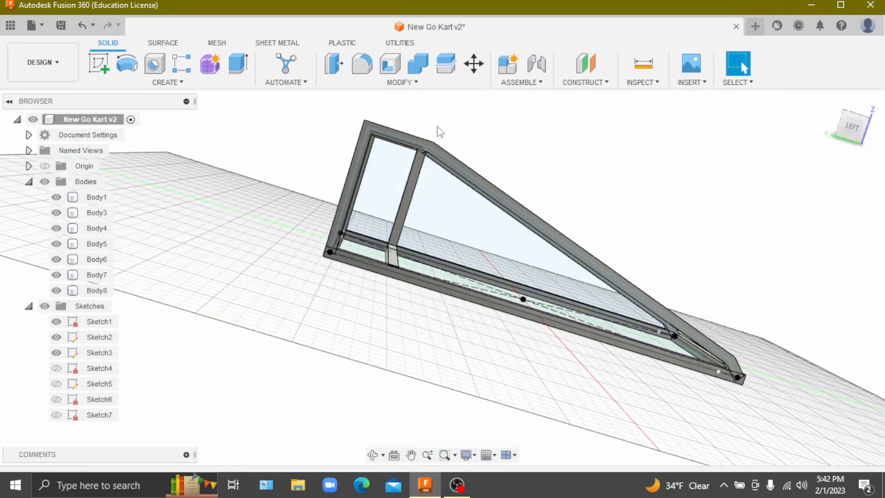
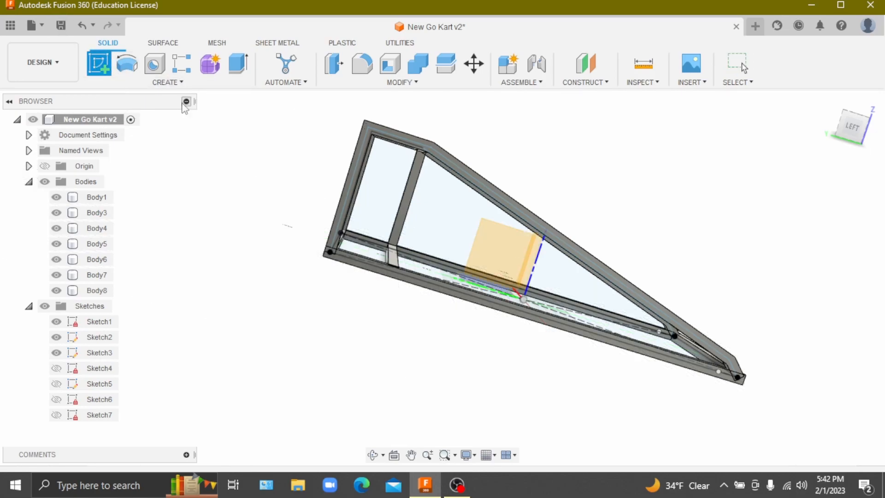
pyautogui.click(173, 83)
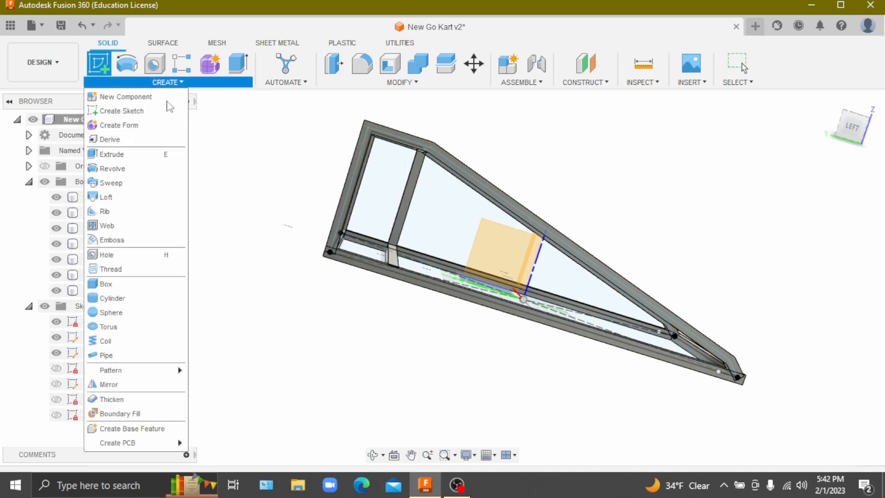
pyautogui.click(503, 249)
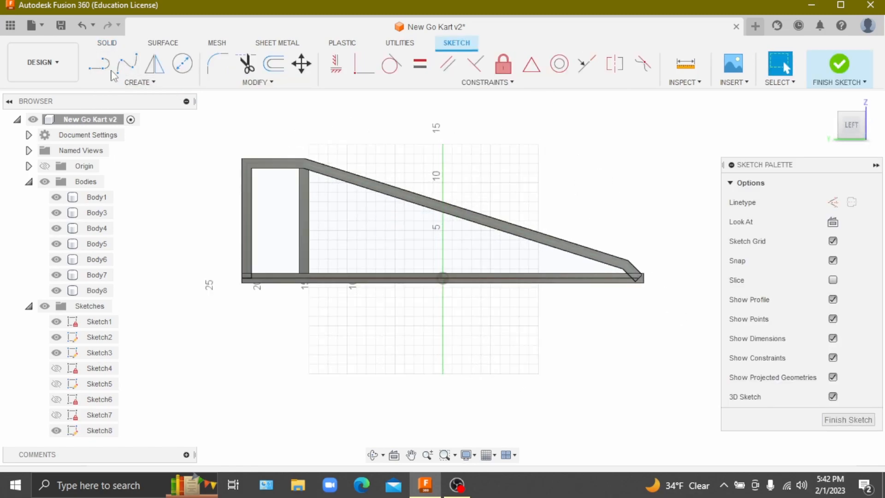
pyautogui.click(100, 64)
# Hide the bodies to locate the opposite side rail's upper bend as the start point for the second vertical line
pyautogui.moveTo(851, 123); pyautogui.dragTo(779, 115)
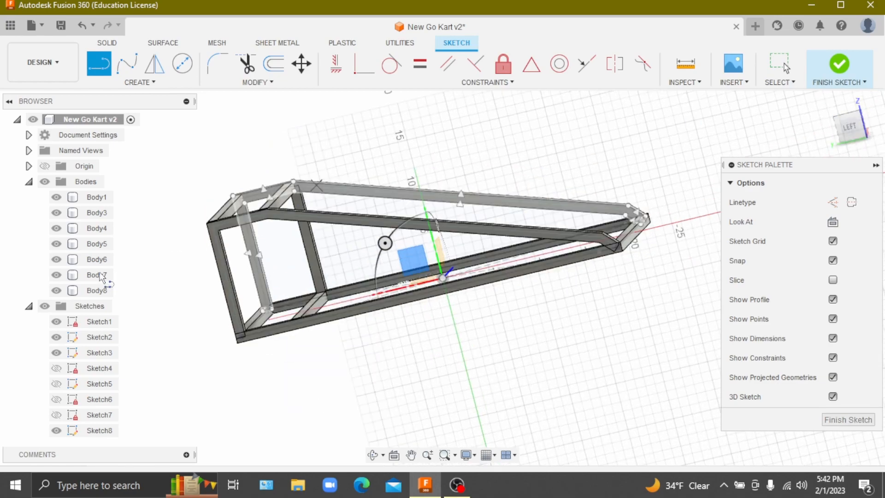
pyautogui.click(44, 182)
pyautogui.scroll(2, 269, 226)
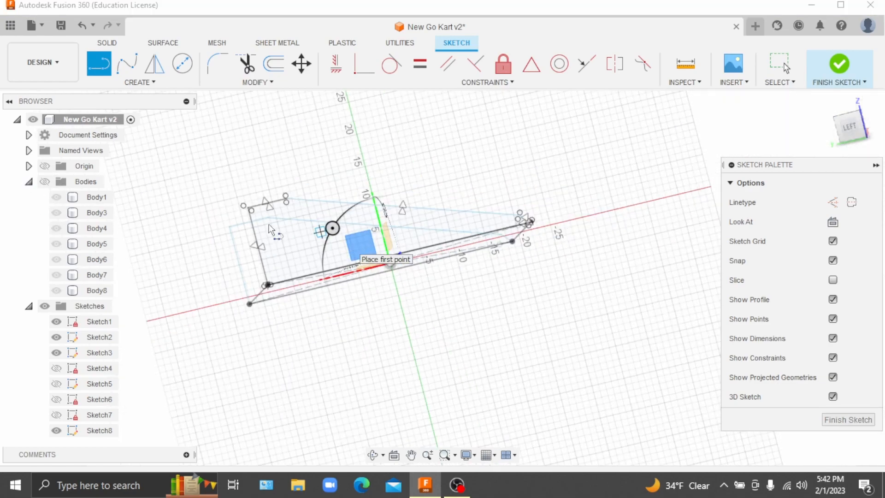
pyautogui.scroll(5, 264, 220)
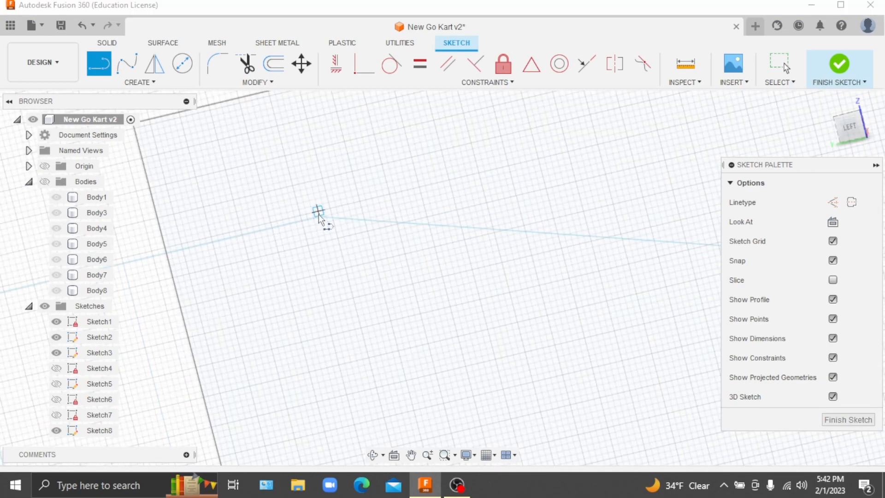
pyautogui.scroll(-5, 417, 209)
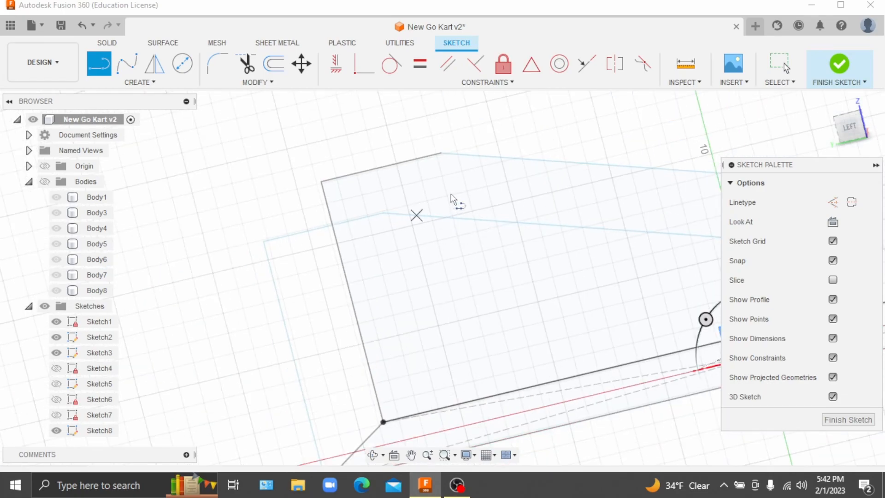
pyautogui.click(832, 103)
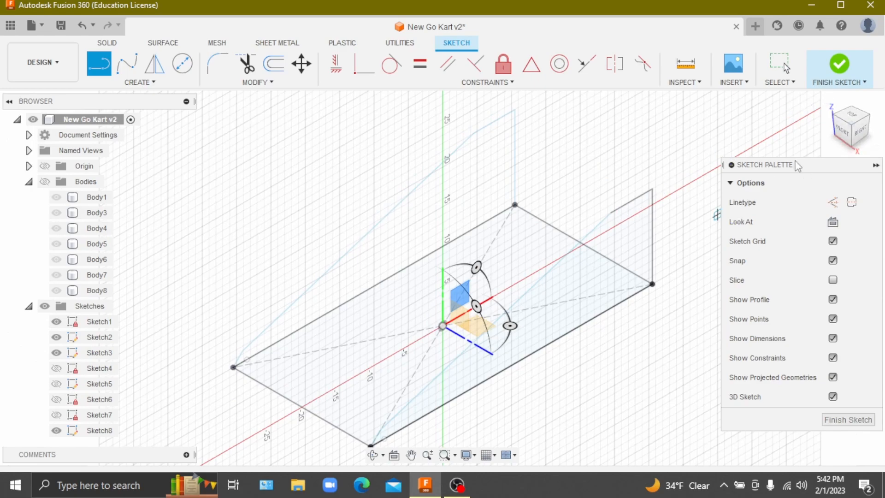
pyautogui.moveTo(842, 121); pyautogui.dragTo(724, 137)
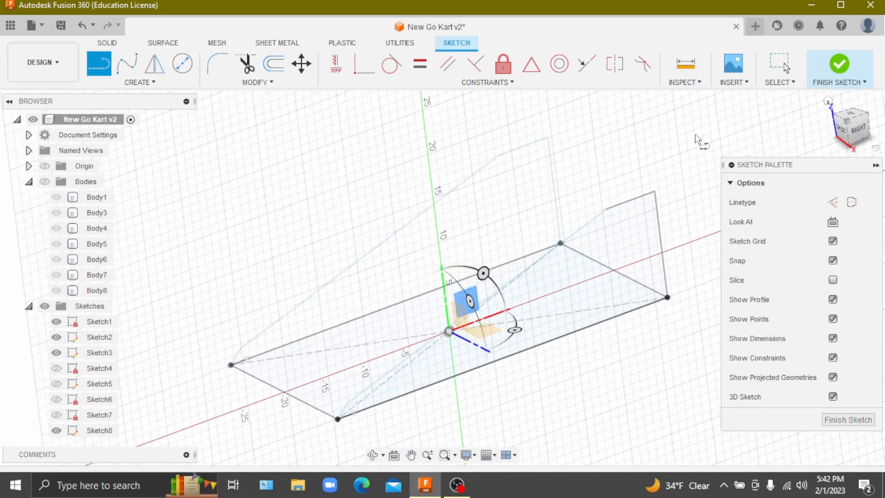
# Show all bodies again and examine how the new vertical support meets the near rail's upper bend and the crossbars
pyautogui.click(44, 182)
pyautogui.scroll(-2, 597, 218)
pyautogui.scroll(7, 629, 207)
pyautogui.scroll(2, 564, 213)
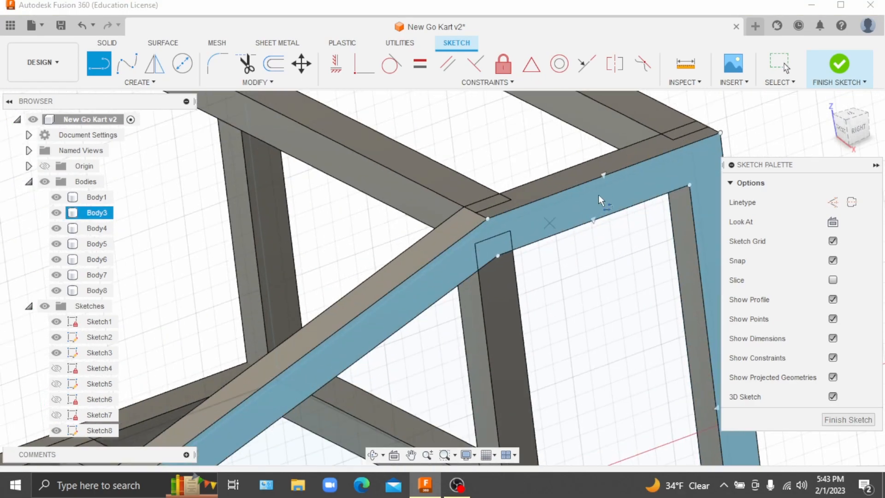
pyautogui.moveTo(851, 128)
pyautogui.mouseDown()
pyautogui.moveTo(833, 118)
pyautogui.moveTo(826, 126)
pyautogui.moveTo(863, 136)
pyautogui.mouseUp()
pyautogui.click(856, 130)
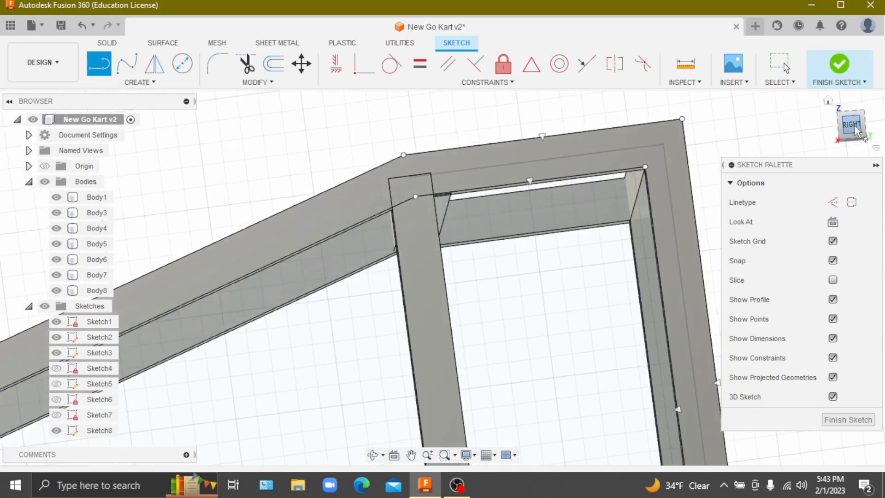
pyautogui.moveTo(857, 130)
pyautogui.mouseDown()
pyautogui.moveTo(843, 140)
pyautogui.moveTo(849, 121)
pyautogui.moveTo(806, 159)
pyautogui.mouseUp()
pyautogui.scroll(-5, 406, 286)
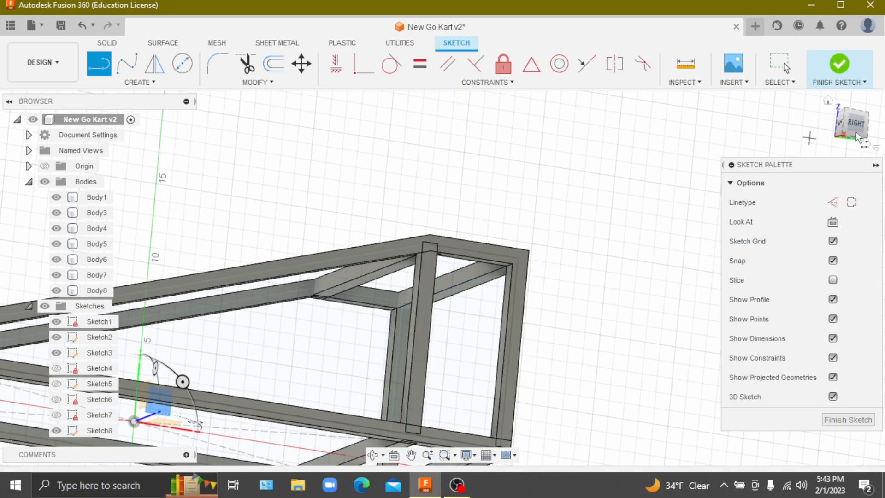
pyautogui.moveTo(850, 133)
pyautogui.mouseDown()
pyautogui.moveTo(842, 150)
pyautogui.moveTo(847, 135)
pyautogui.moveTo(858, 156)
pyautogui.moveTo(860, 127)
pyautogui.moveTo(853, 137)
pyautogui.moveTo(860, 128)
pyautogui.moveTo(829, 102)
pyautogui.mouseUp()
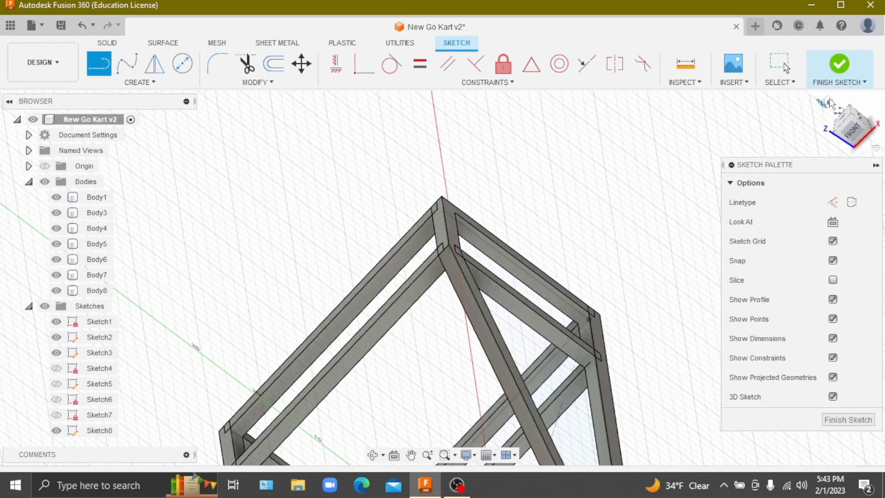
pyautogui.click(829, 100)
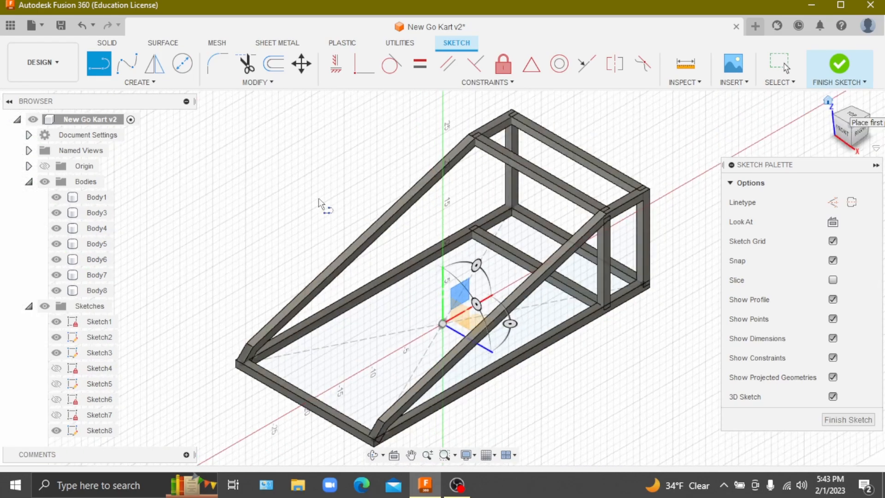
# With the bodies hidden, draw a 12 in vertical line from the opposite side rail's upper bend down to the bottom rail
pyautogui.click(46, 182)
pyautogui.scroll(6, 510, 210)
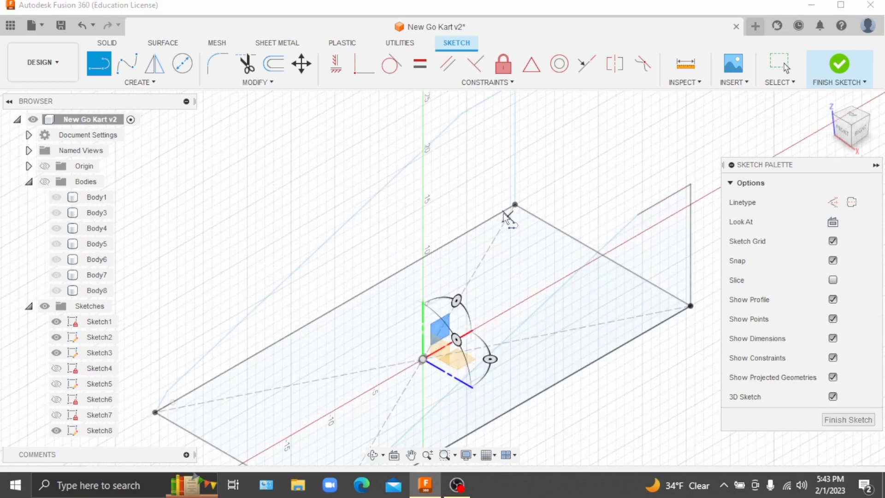
pyautogui.scroll(-6, 424, 202)
pyautogui.scroll(4, 415, 122)
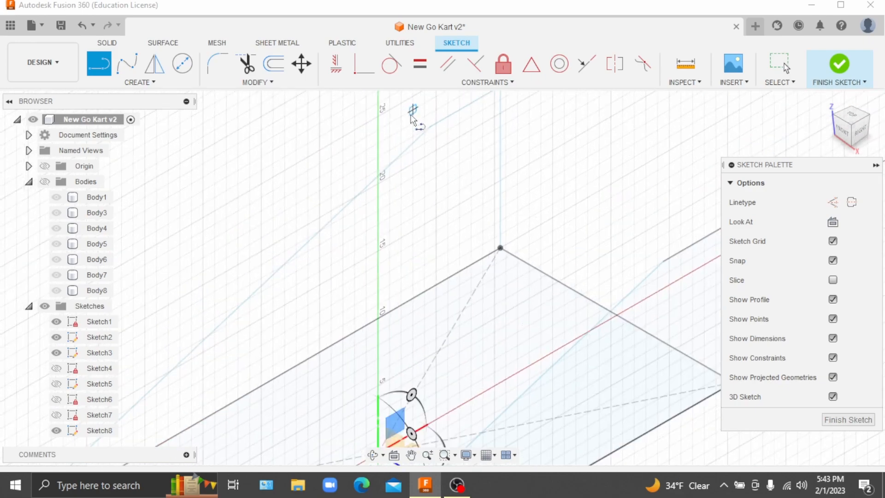
pyautogui.scroll(5, 440, 122)
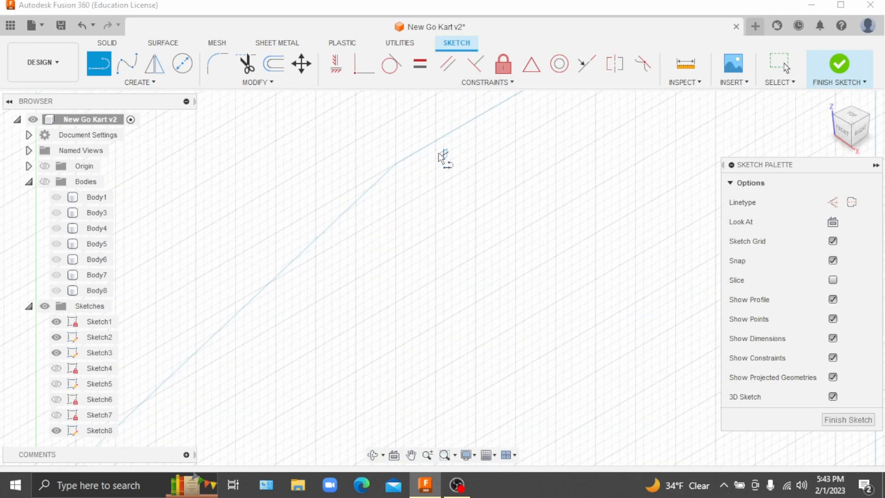
pyautogui.click(406, 245)
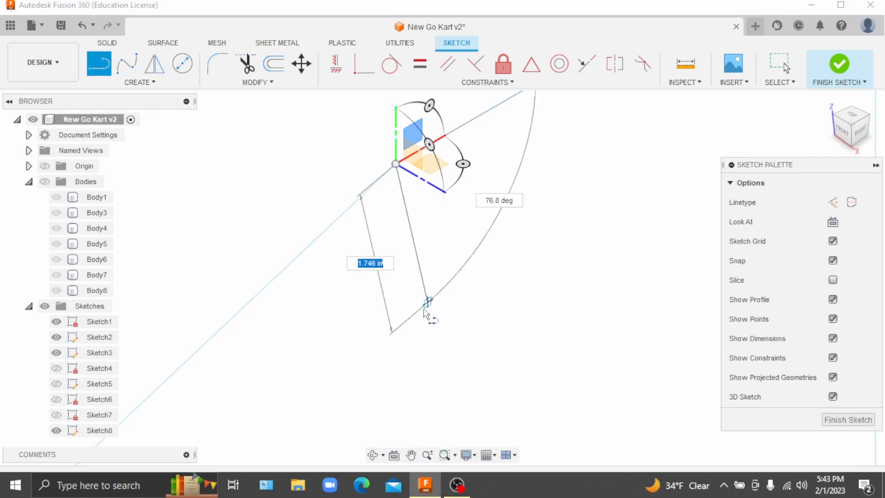
pyautogui.scroll(-5, 417, 330)
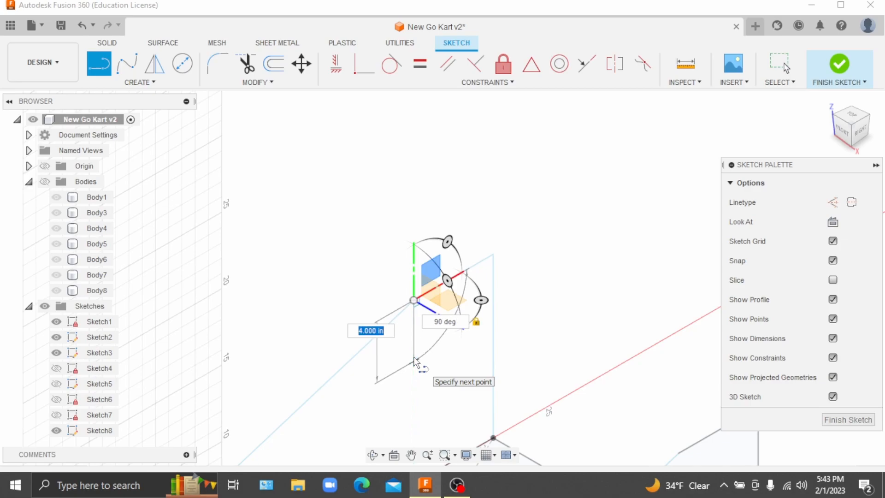
pyautogui.press('Tab')
pyautogui.press('Return')
pyautogui.press('Escape')
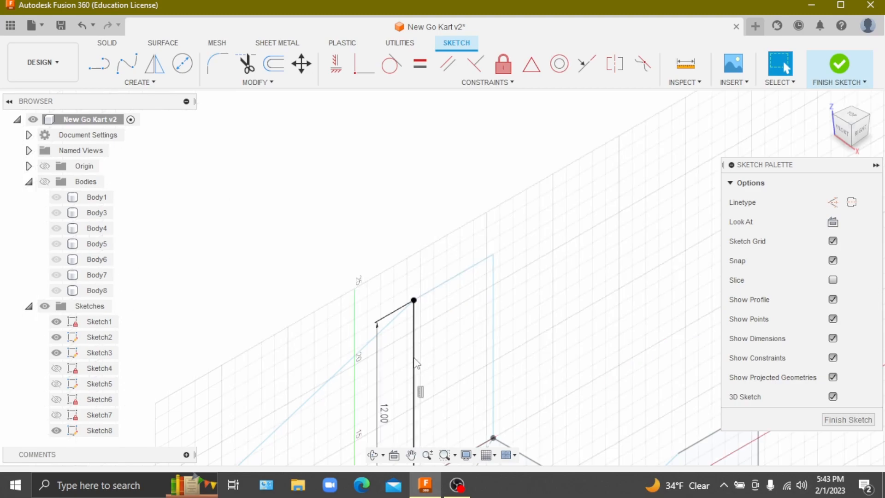
pyautogui.scroll(-4, 544, 269)
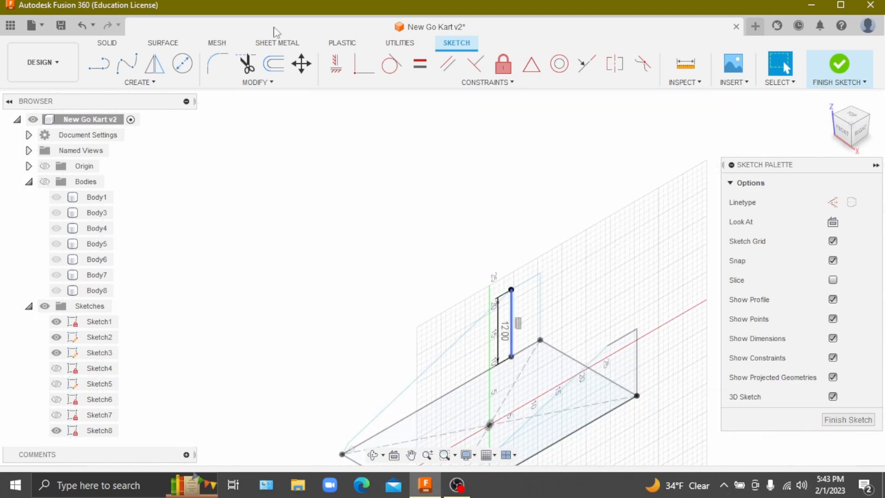
# Create a hollow square pipe along the new vertical line as a new body, 1 in section with 0.25 in thickness, and show all bodies
pyautogui.click(111, 43)
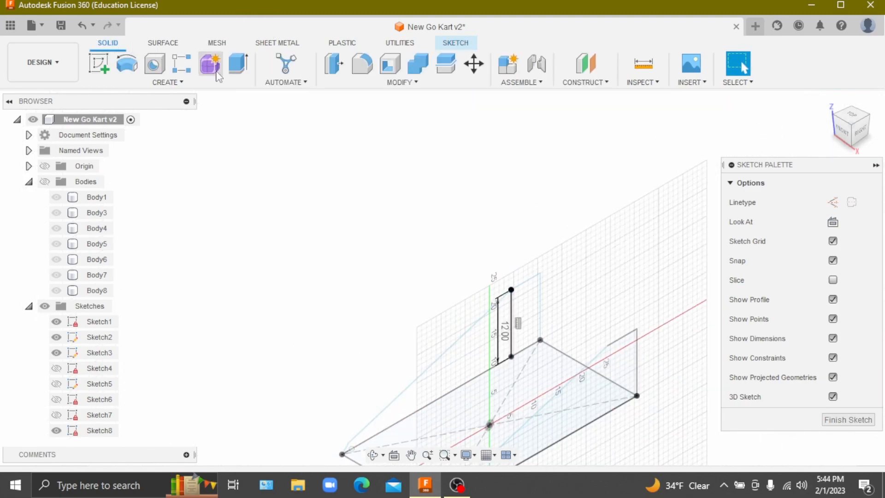
pyautogui.click(179, 83)
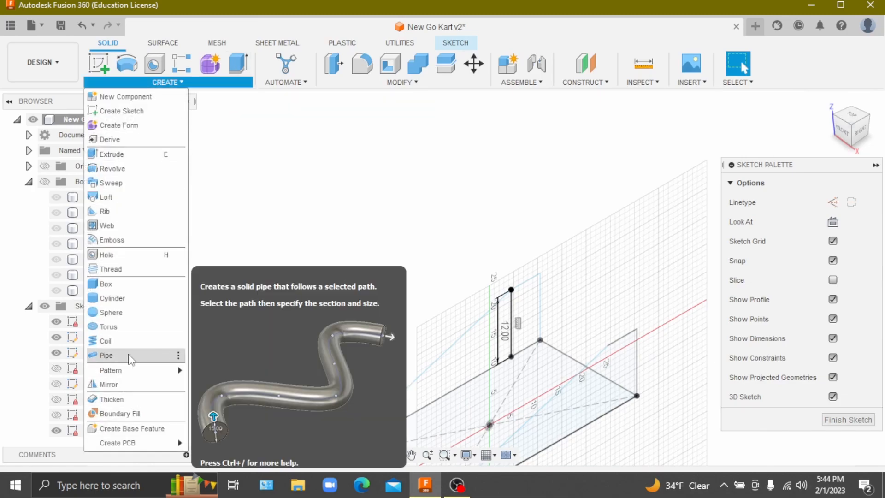
pyautogui.click(130, 355)
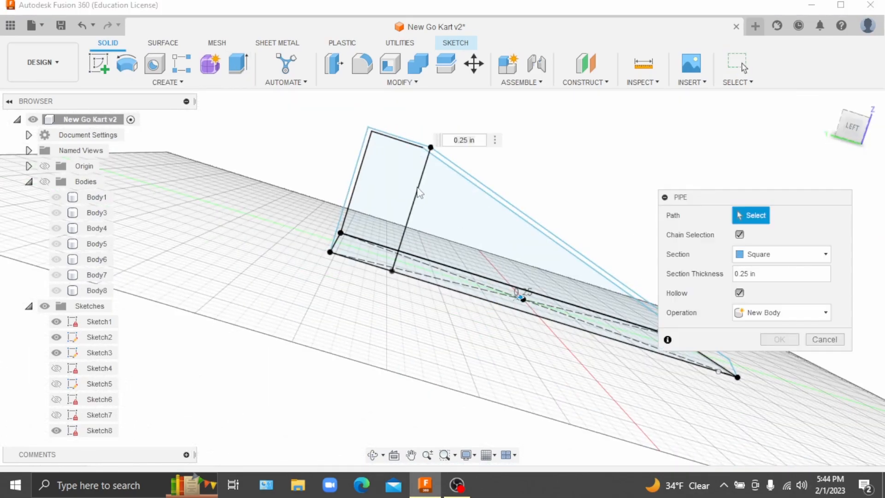
pyautogui.click(420, 189)
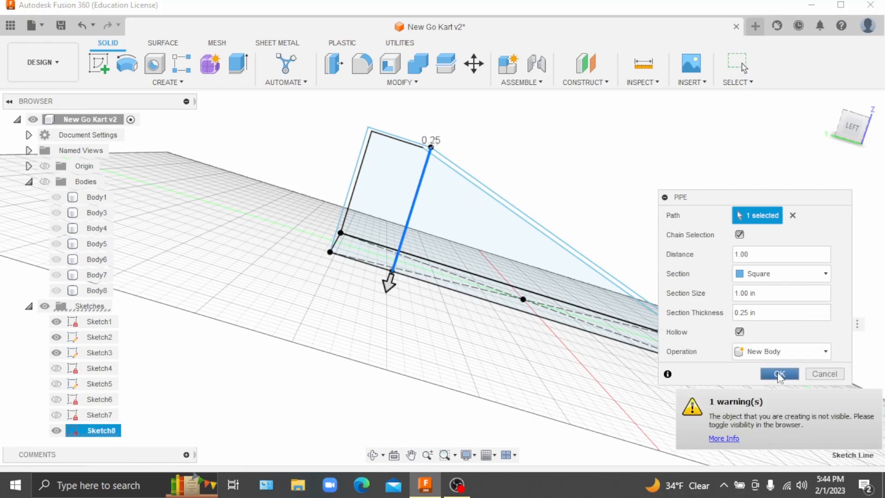
pyautogui.click(778, 374)
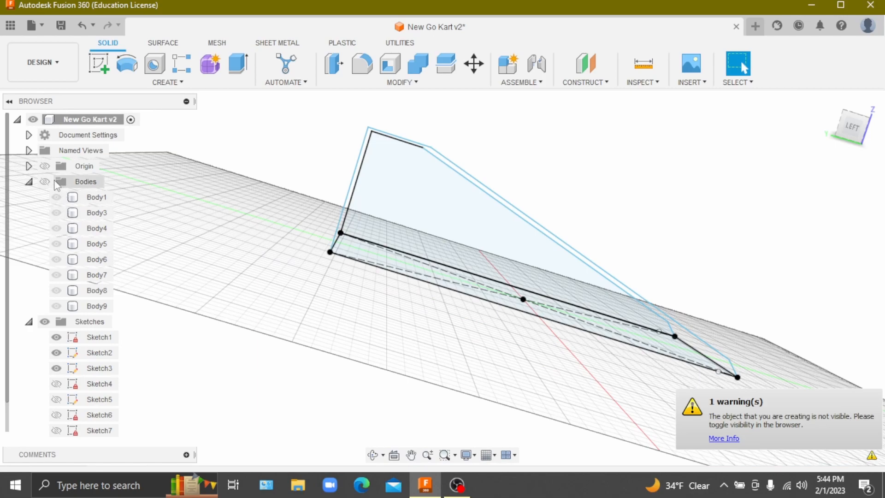
pyautogui.click(50, 183)
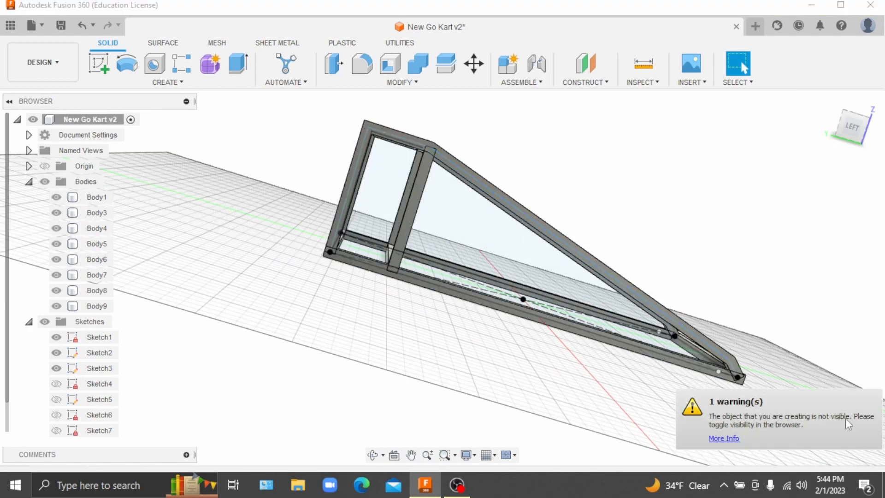
# Examine the frame with both vertical supports from several angles, including straight from the right side
pyautogui.moveTo(861, 132)
pyautogui.mouseDown()
pyautogui.moveTo(822, 136)
pyautogui.moveTo(828, 105)
pyautogui.mouseUp()
pyautogui.click(829, 102)
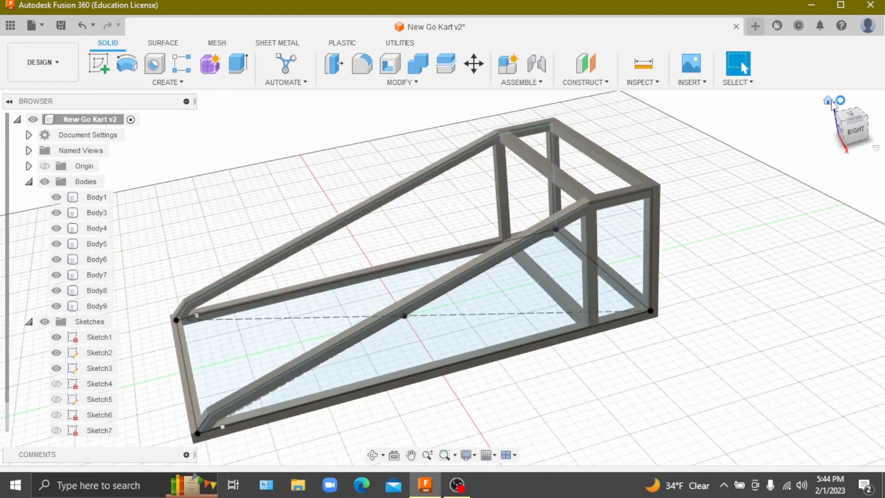
pyautogui.moveTo(852, 133)
pyautogui.mouseDown()
pyautogui.moveTo(849, 110)
pyautogui.moveTo(841, 133)
pyautogui.moveTo(855, 126)
pyautogui.moveTo(851, 117)
pyautogui.mouseUp()
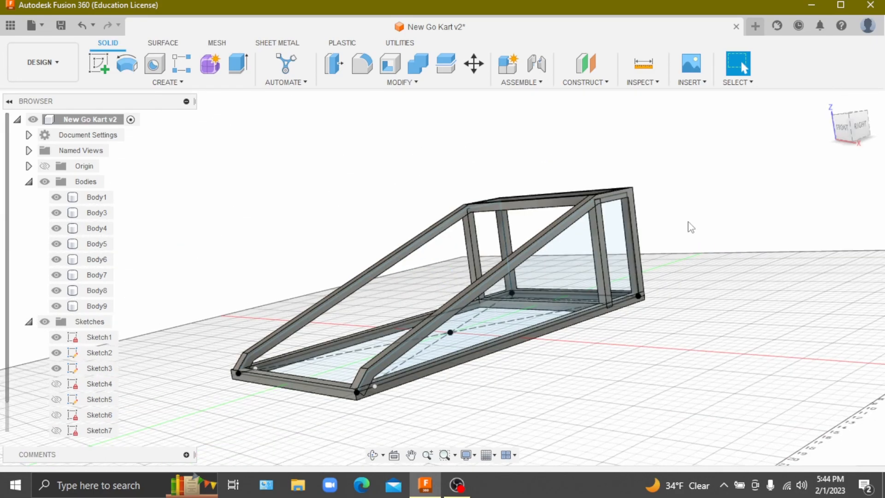
pyautogui.scroll(-4, 689, 227)
pyautogui.scroll(3, 517, 333)
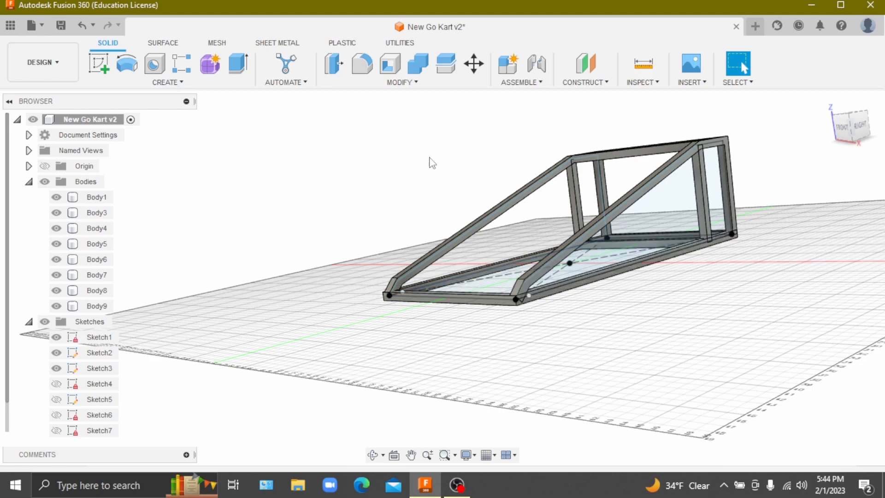
pyautogui.moveTo(861, 136)
pyautogui.mouseDown()
pyautogui.moveTo(851, 159)
pyautogui.moveTo(844, 152)
pyautogui.moveTo(851, 134)
pyautogui.moveTo(835, 167)
pyautogui.moveTo(846, 162)
pyautogui.moveTo(830, 113)
pyautogui.moveTo(856, 121)
pyautogui.moveTo(846, 130)
pyautogui.moveTo(858, 122)
pyautogui.moveTo(850, 134)
pyautogui.moveTo(844, 114)
pyautogui.moveTo(855, 146)
pyautogui.moveTo(850, 126)
pyautogui.moveTo(851, 137)
pyautogui.mouseUp()
pyautogui.click(828, 101)
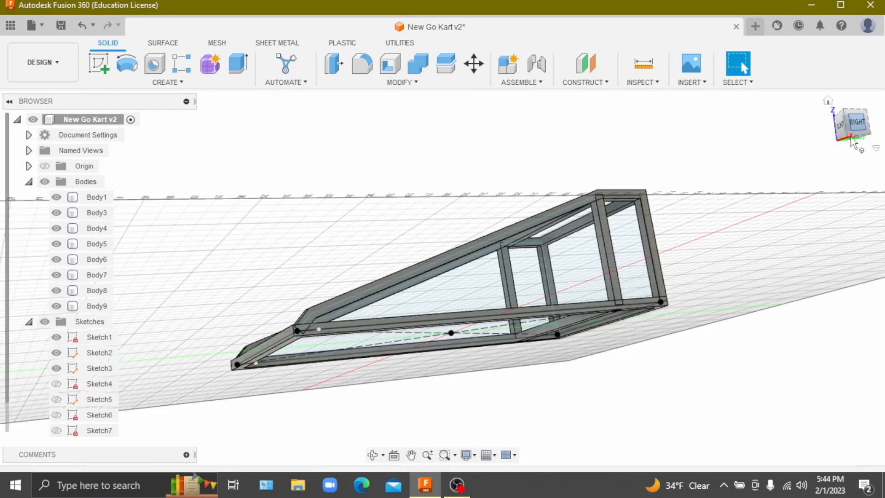
pyautogui.click(858, 124)
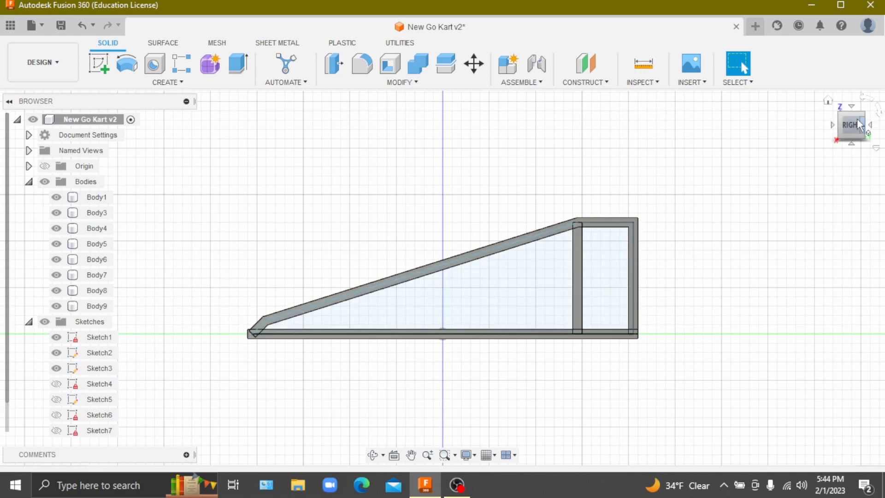
pyautogui.moveTo(841, 124); pyautogui.dragTo(859, 133)
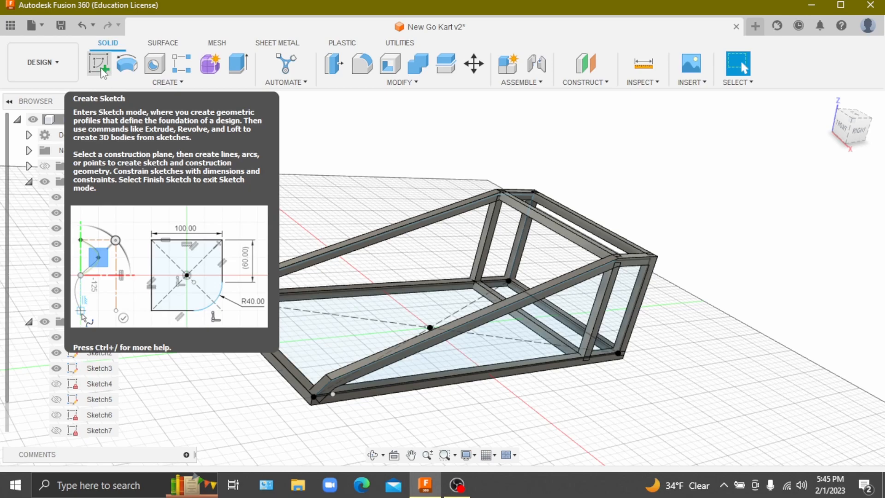
# Start a new sketch on the lengthwise vertical origin plane and hide all bodies
pyautogui.click(102, 68)
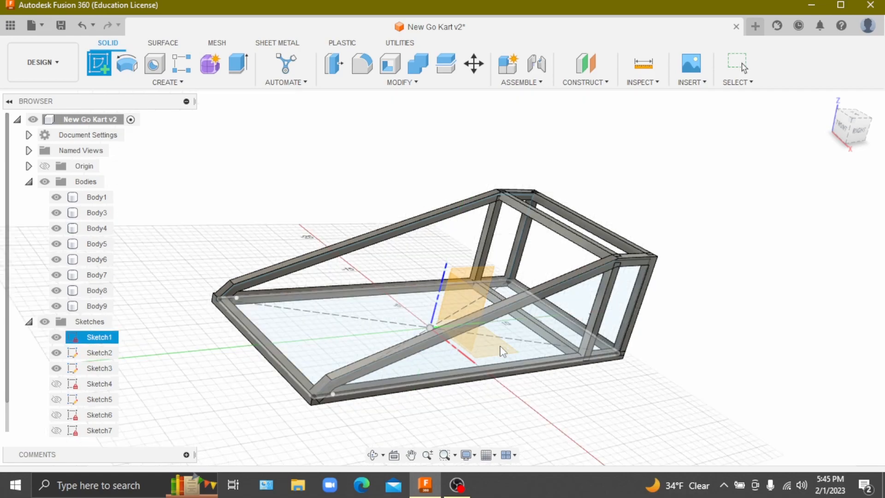
pyautogui.click(480, 278)
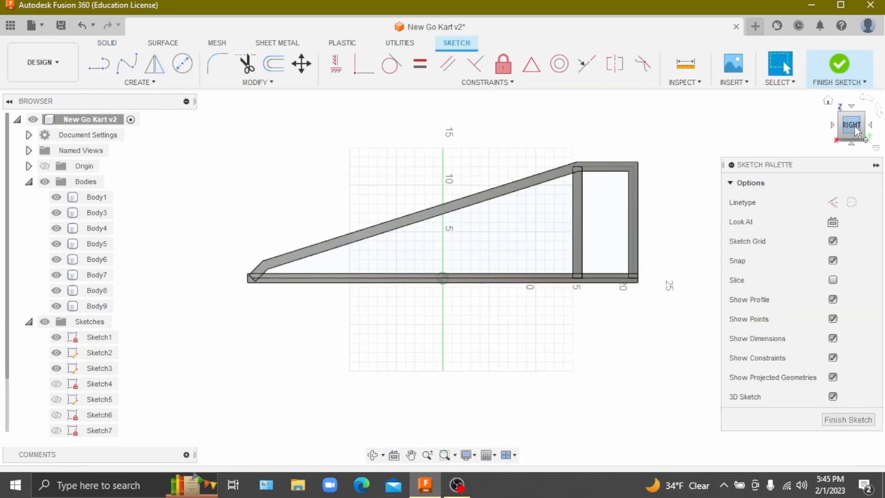
pyautogui.click(854, 131)
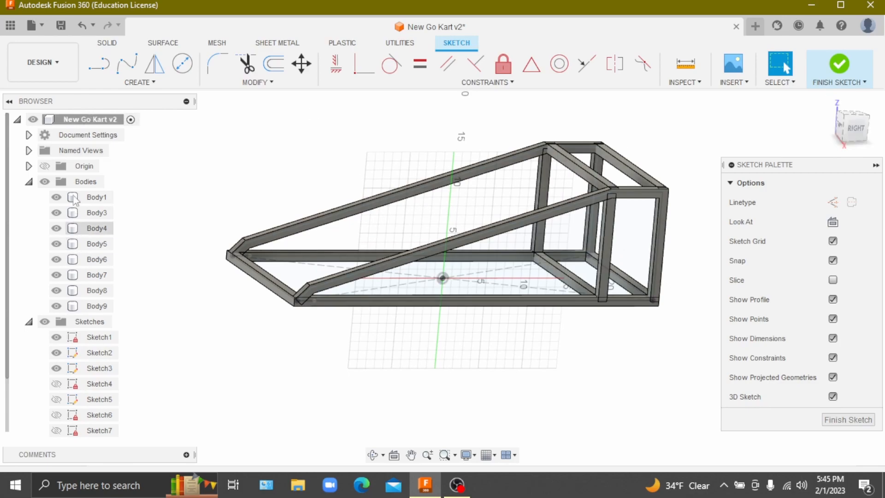
pyautogui.click(45, 181)
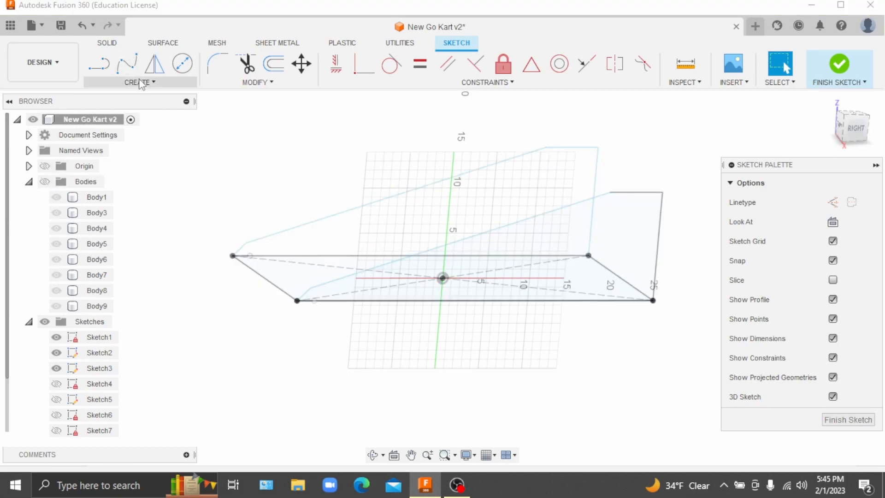
pyautogui.click(140, 82)
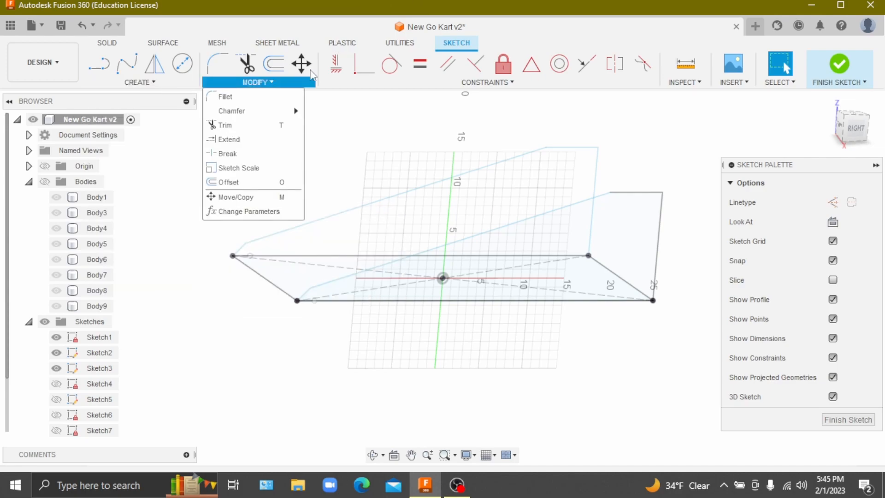
pyautogui.click(134, 83)
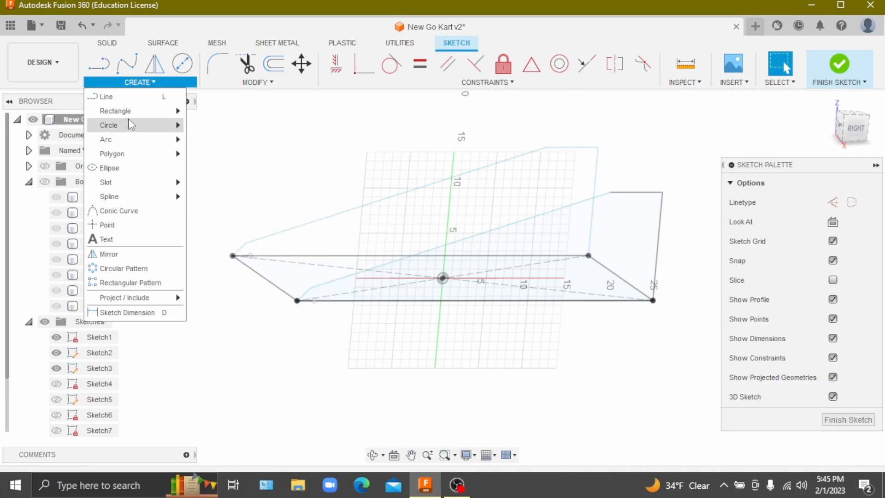
pyautogui.moveTo(141, 145)
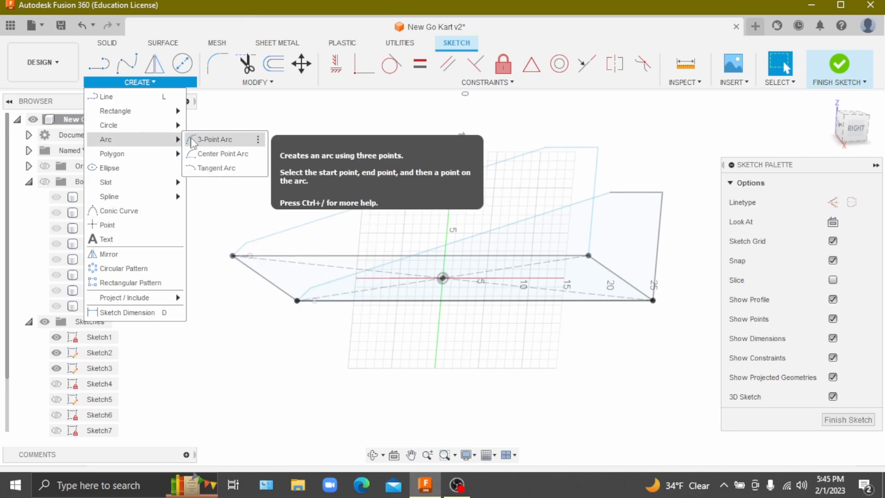
pyautogui.click(205, 142)
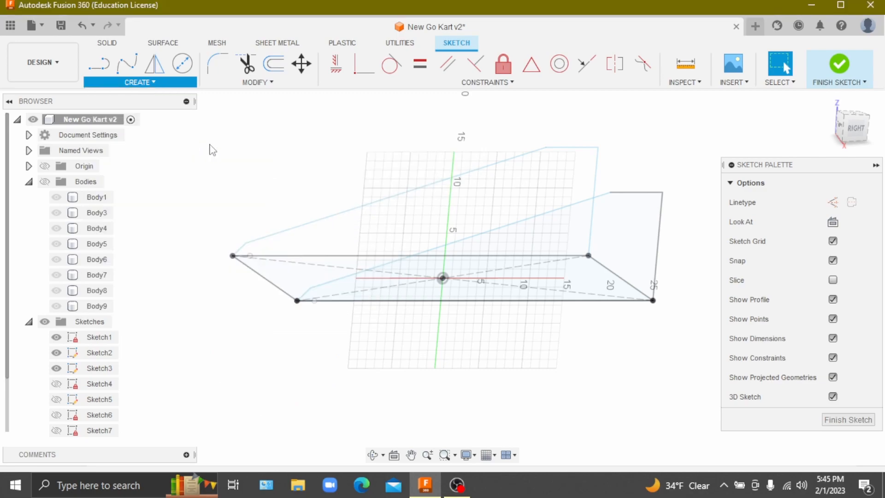
pyautogui.click(862, 132)
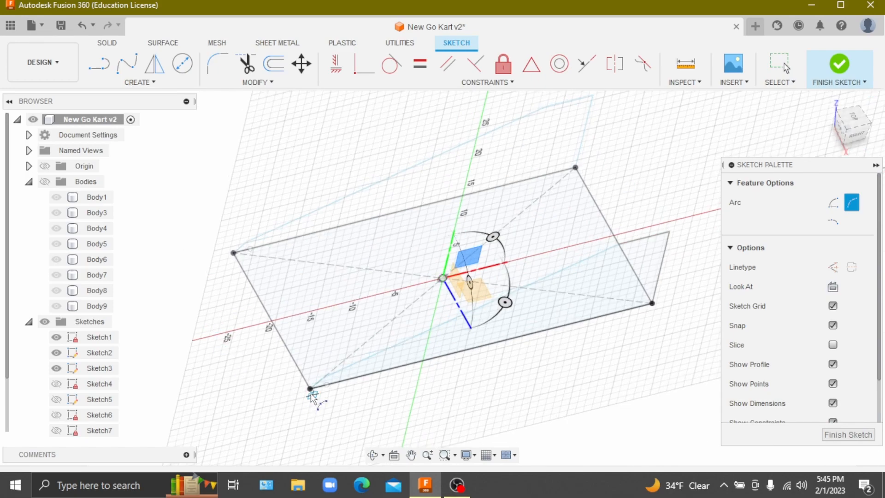
pyautogui.click(310, 389)
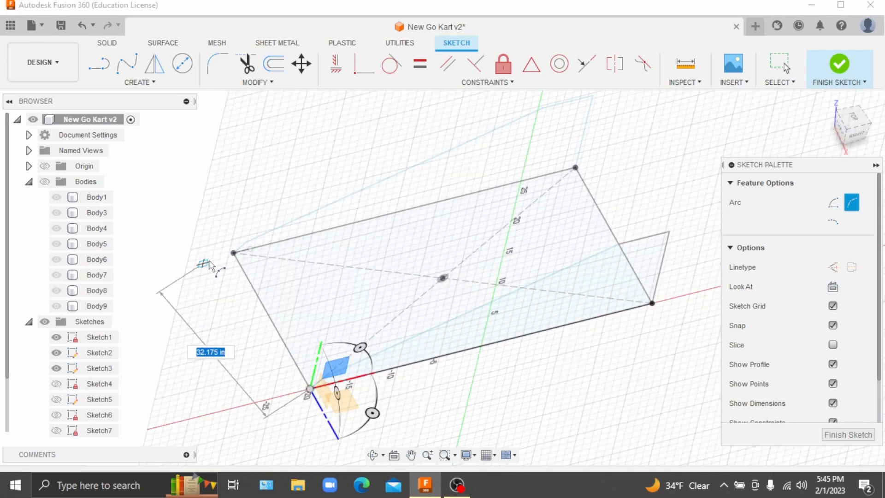
pyautogui.click(233, 253)
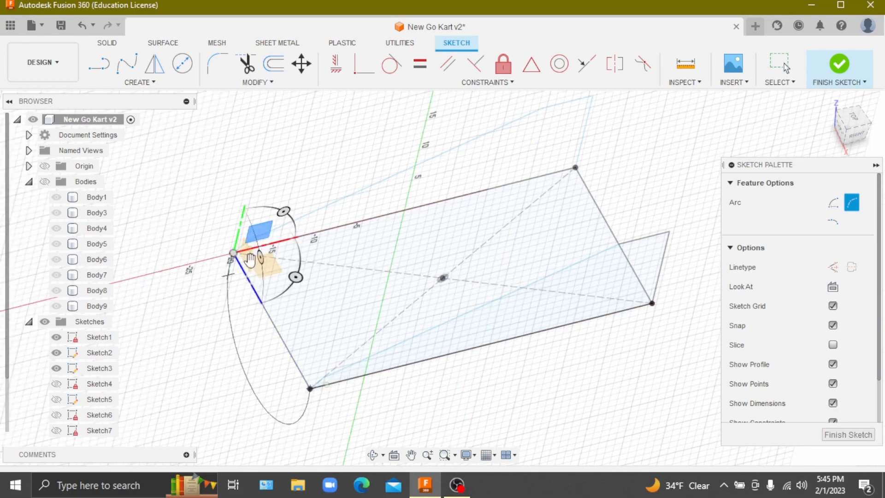
pyautogui.moveTo(858, 128); pyautogui.dragTo(824, 132)
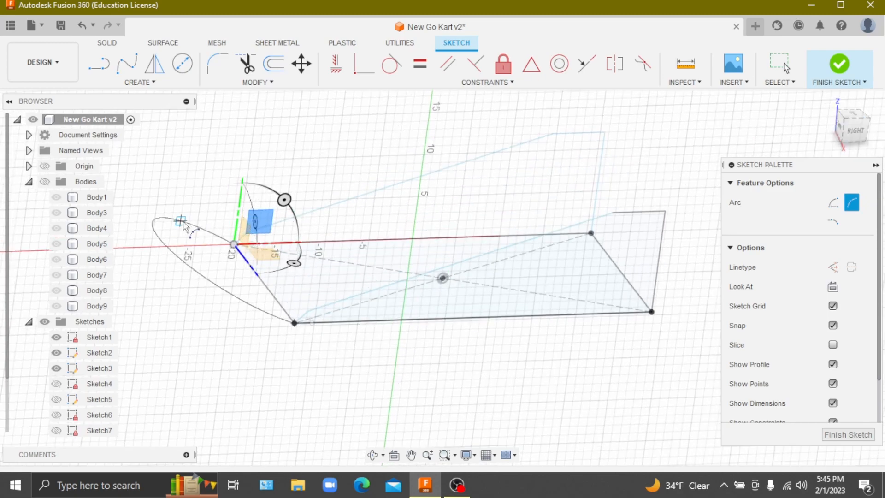
pyautogui.click(854, 133)
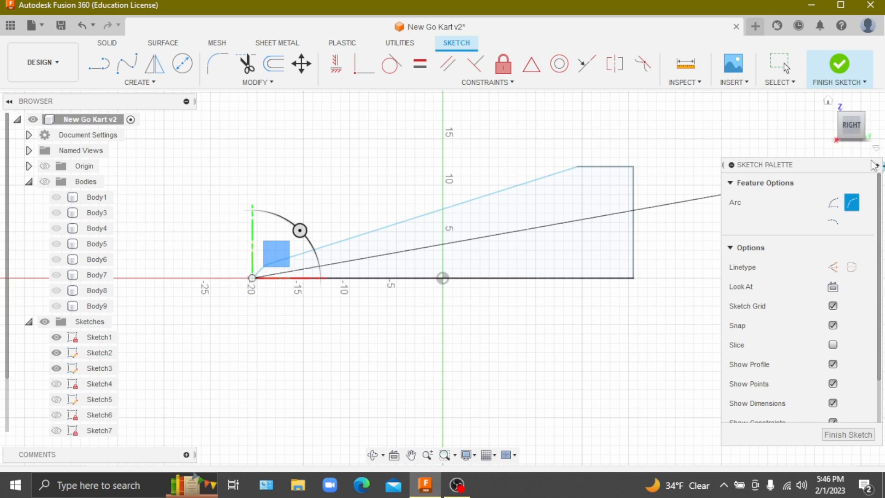
pyautogui.moveTo(849, 124); pyautogui.dragTo(629, 152)
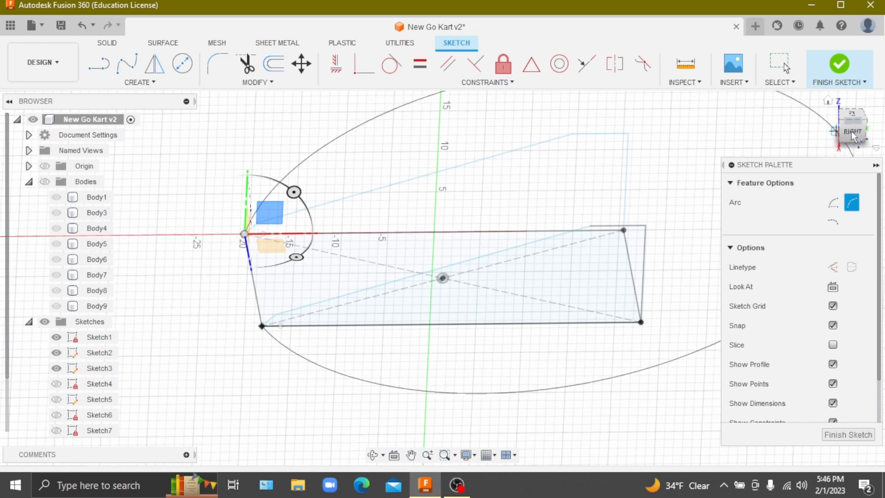
pyautogui.moveTo(322, 207)
pyautogui.keyDown('shift'); pyautogui.mouseDown(button='middle')
pyautogui.moveTo(386, 178)
pyautogui.moveTo(336, 210)
pyautogui.mouseUp(button='middle'); pyautogui.keyUp('shift')
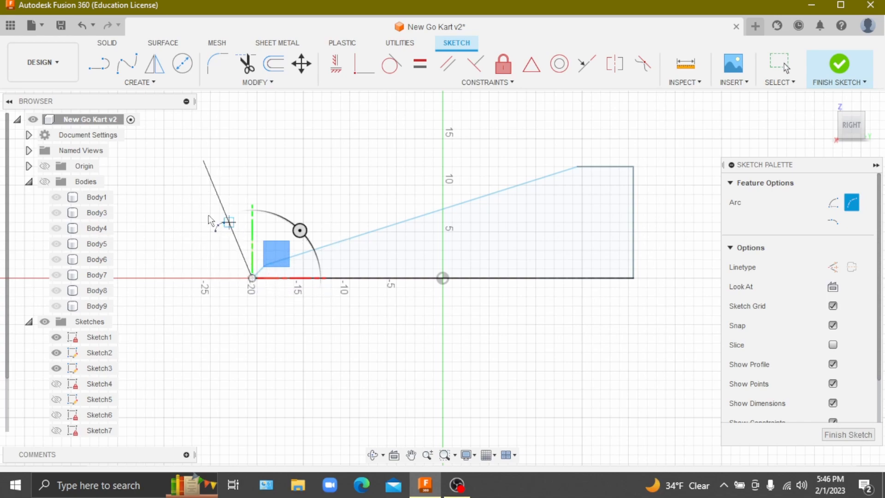
pyautogui.click(848, 162)
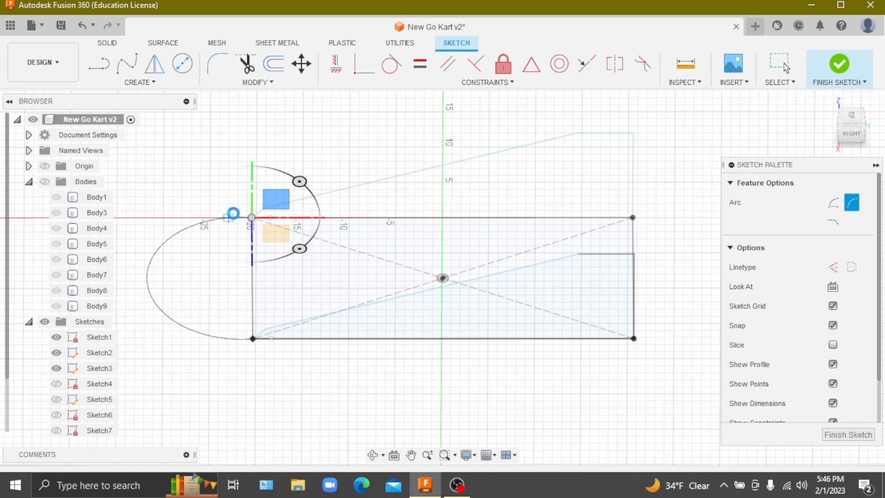
pyautogui.press('Escape')
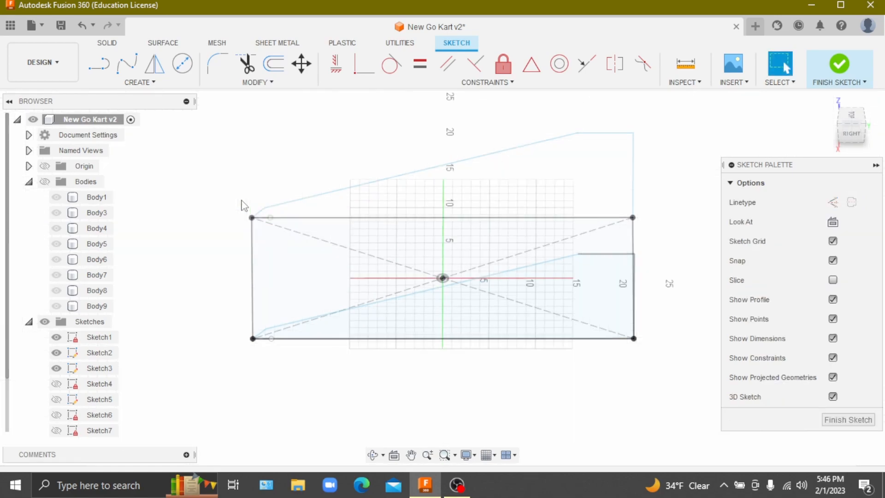
# Draw a 5 in line angled up and forward at 45 degrees from one front corner of the base rectangle
pyautogui.click(140, 83)
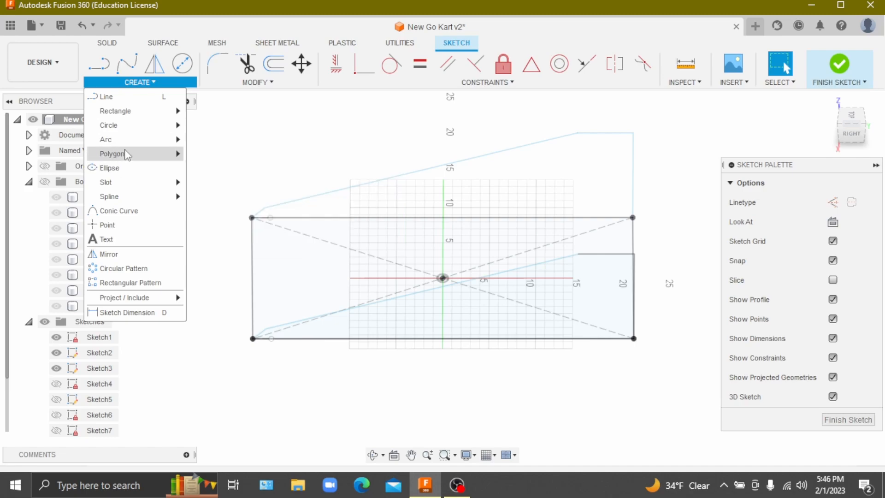
pyautogui.moveTo(136, 129)
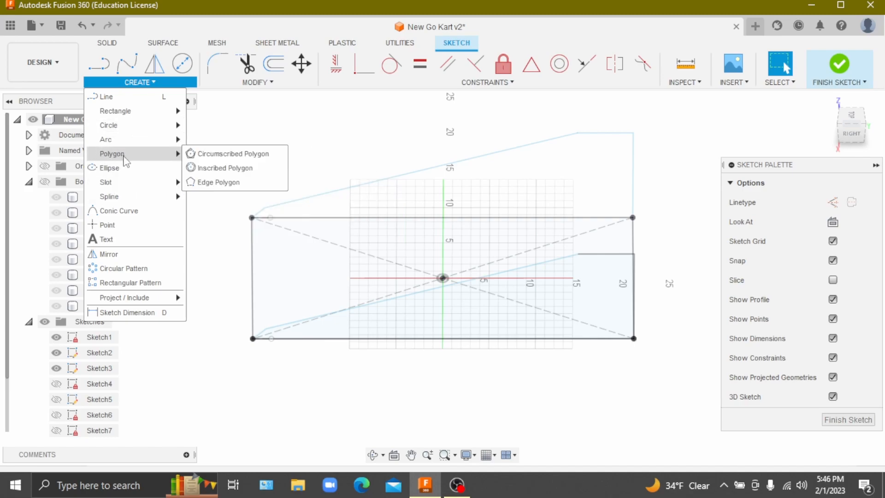
pyautogui.click(106, 96)
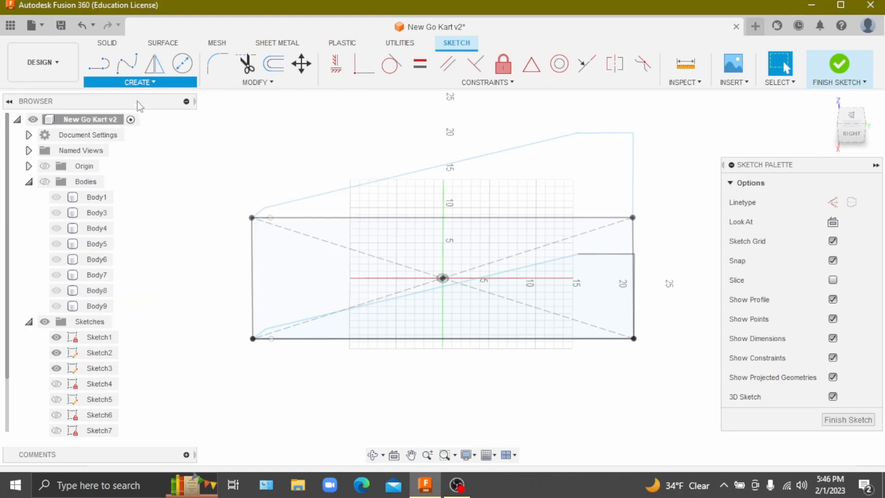
pyautogui.click(251, 339)
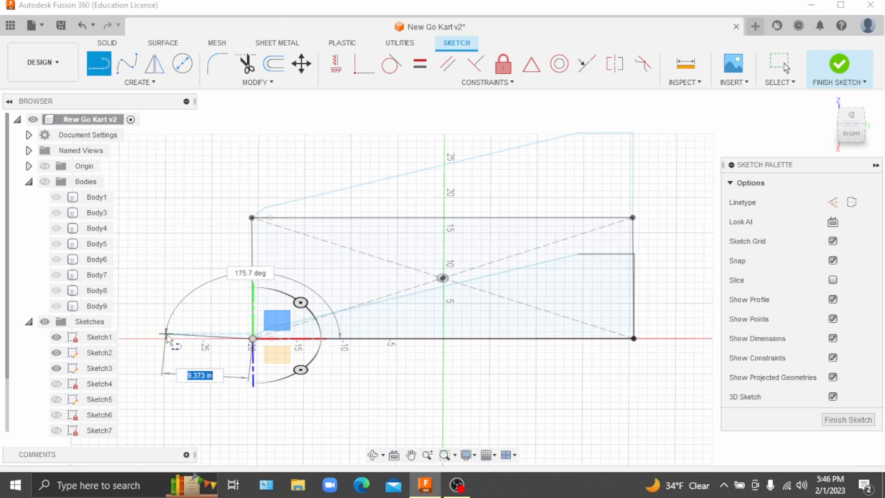
pyautogui.click(851, 133)
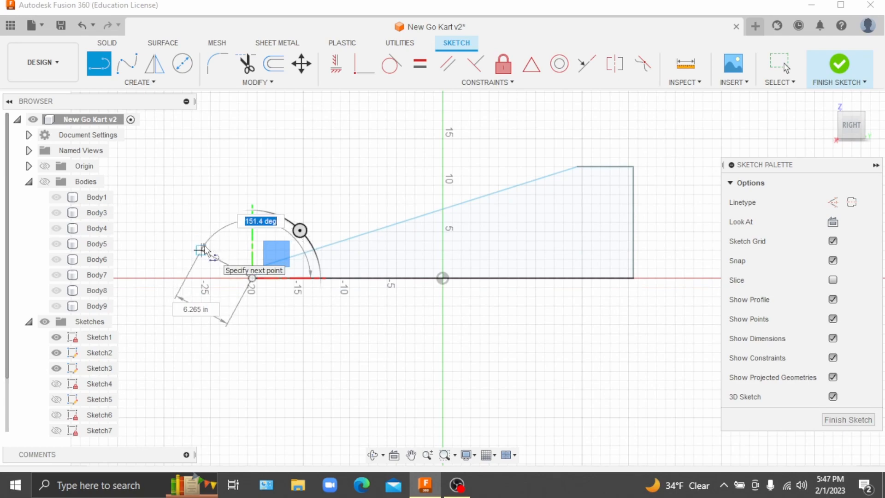
pyautogui.press('Tab')
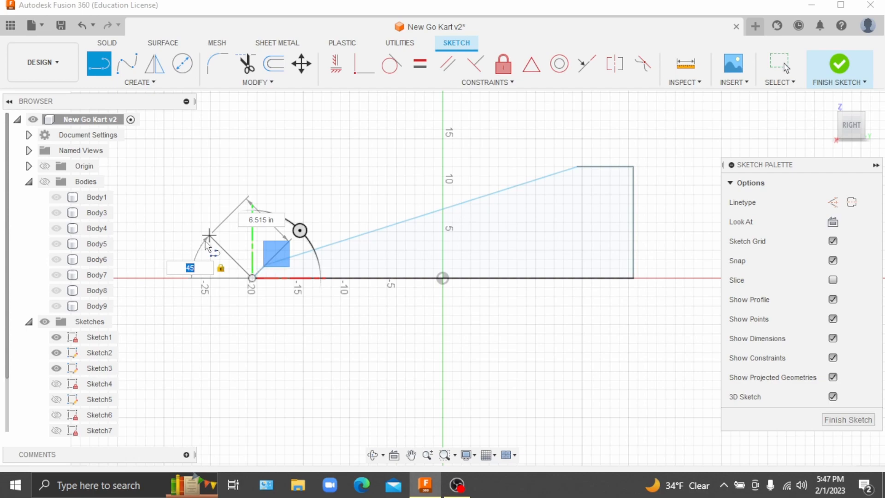
pyautogui.write('5')
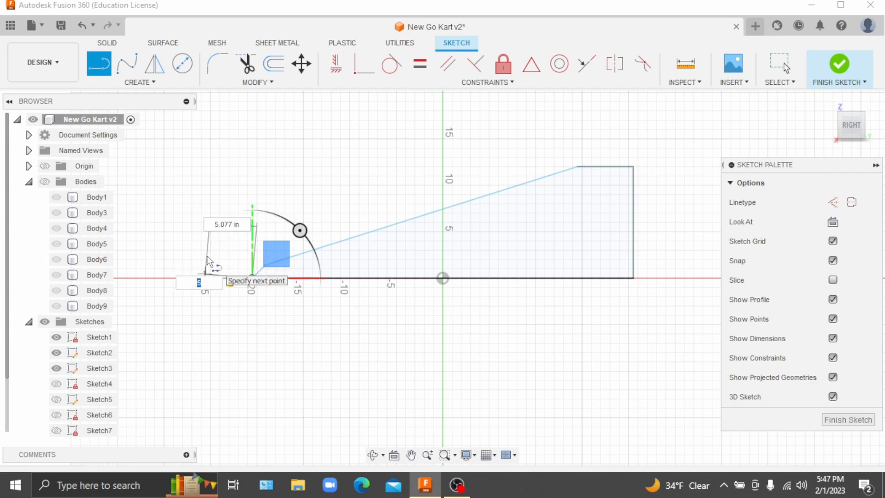
pyautogui.press('Tab')
pyautogui.write('45')
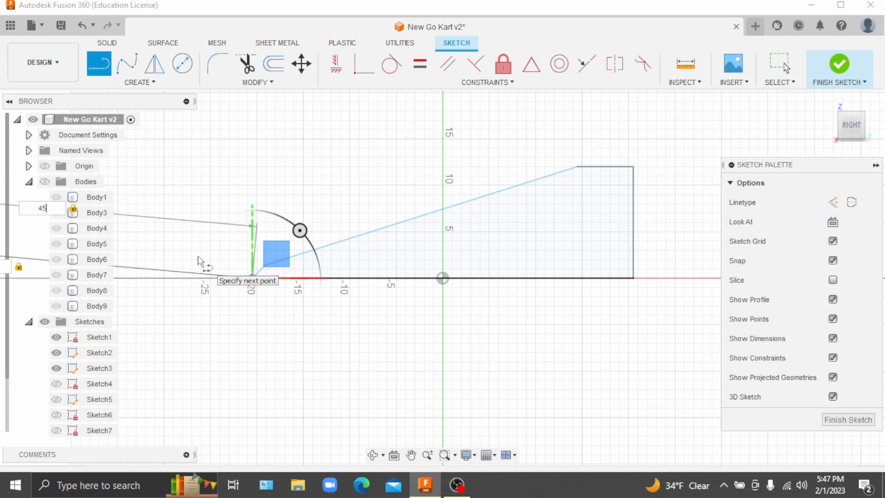
pyautogui.scroll(-3, 255, 274)
pyautogui.scroll(1, 236, 253)
pyautogui.press('Return')
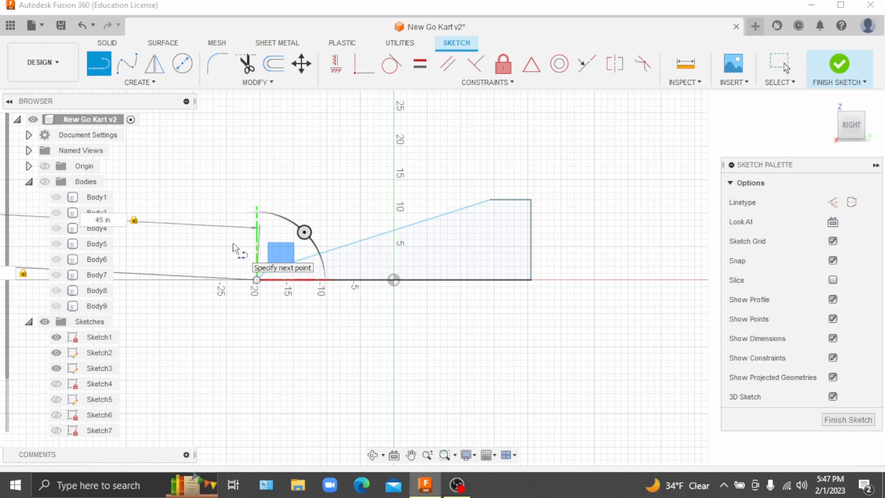
pyautogui.write('45')
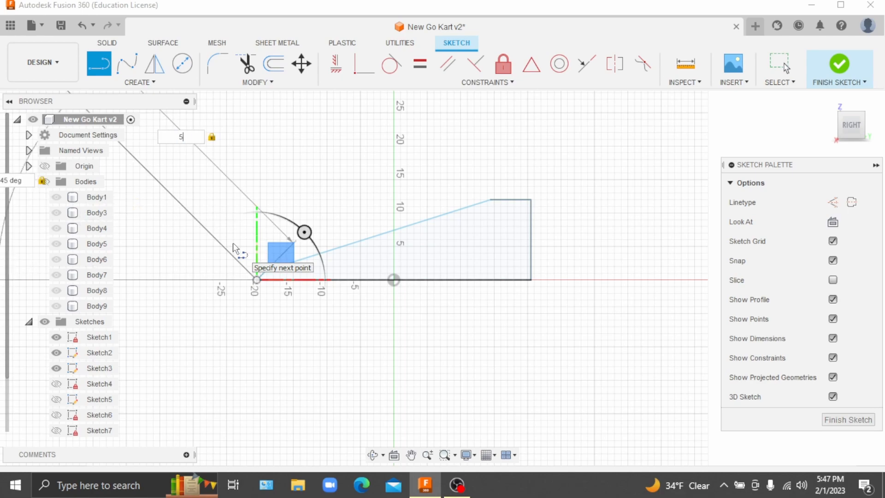
pyautogui.press('Return')
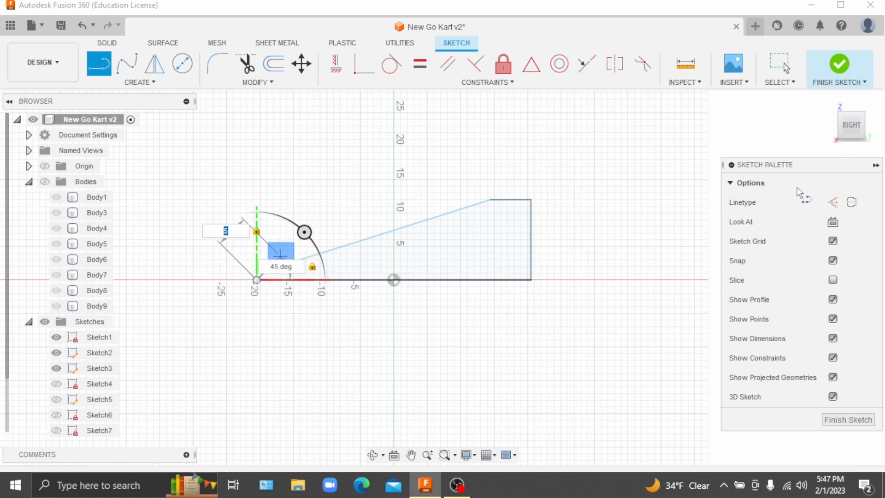
pyautogui.click(850, 122)
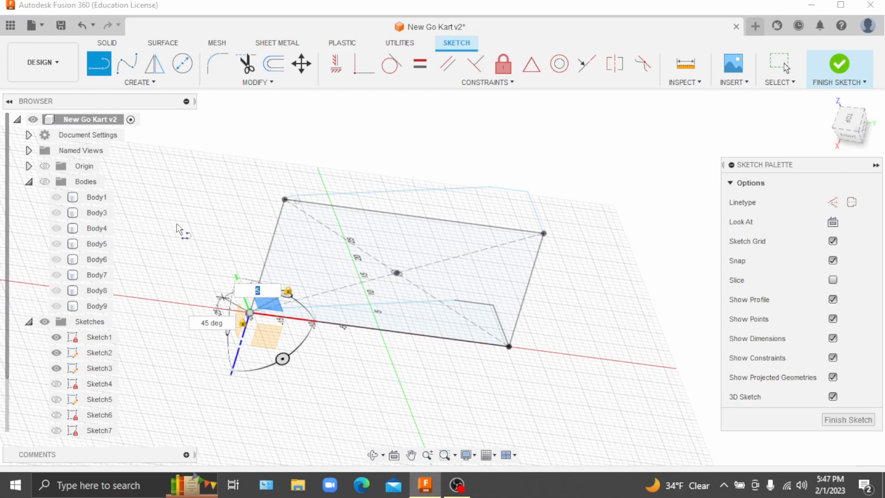
# Draw a 5 in line at 45 degrees outward from each of the base rectangle's two front corners
pyautogui.press('Return')
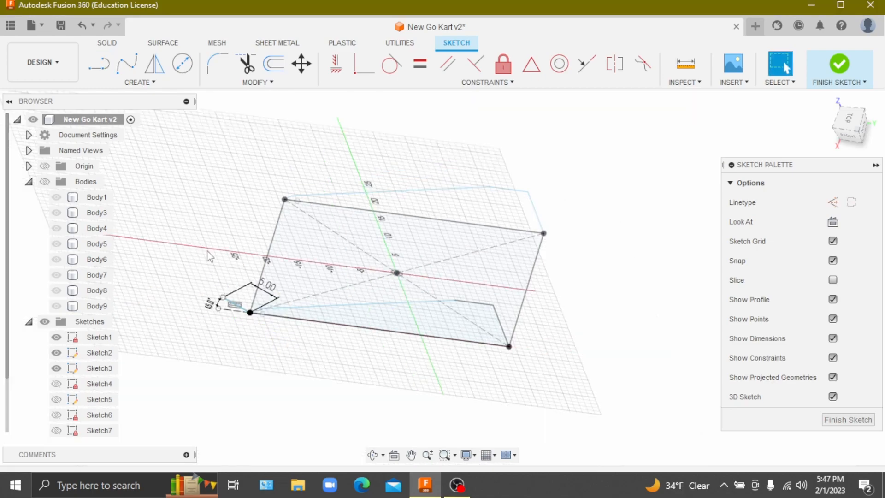
pyautogui.scroll(4, 231, 288)
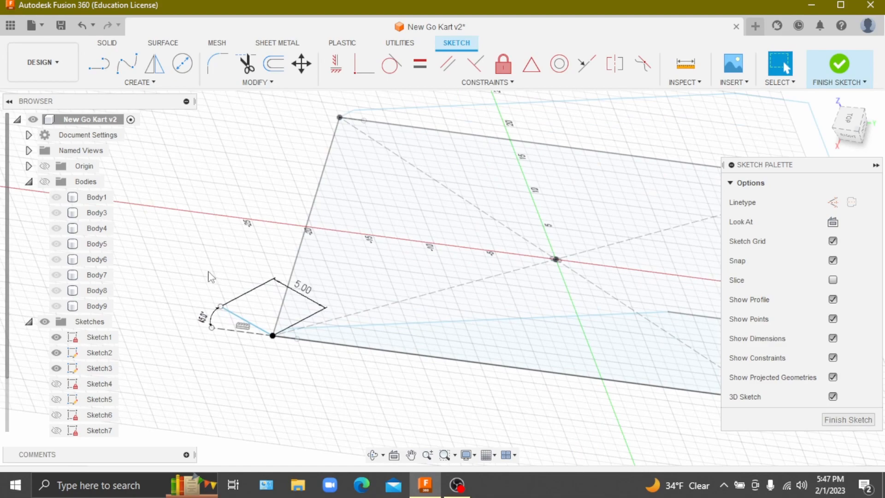
pyautogui.click(103, 65)
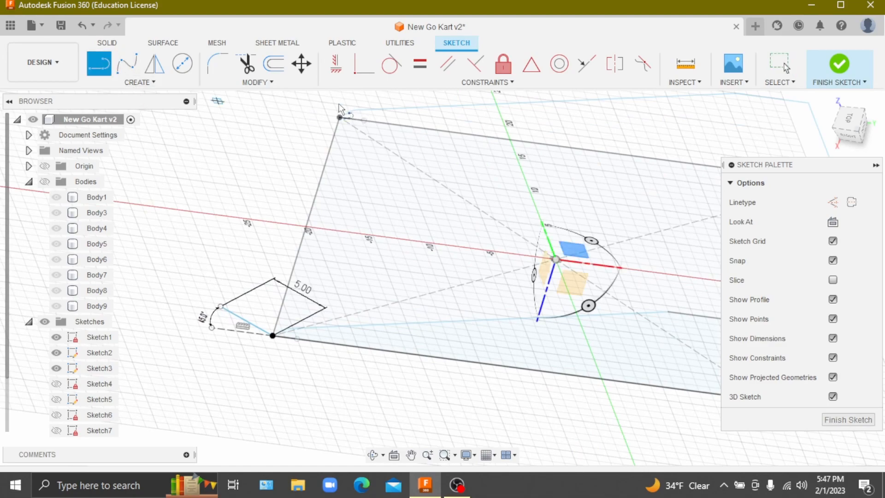
pyautogui.click(340, 118)
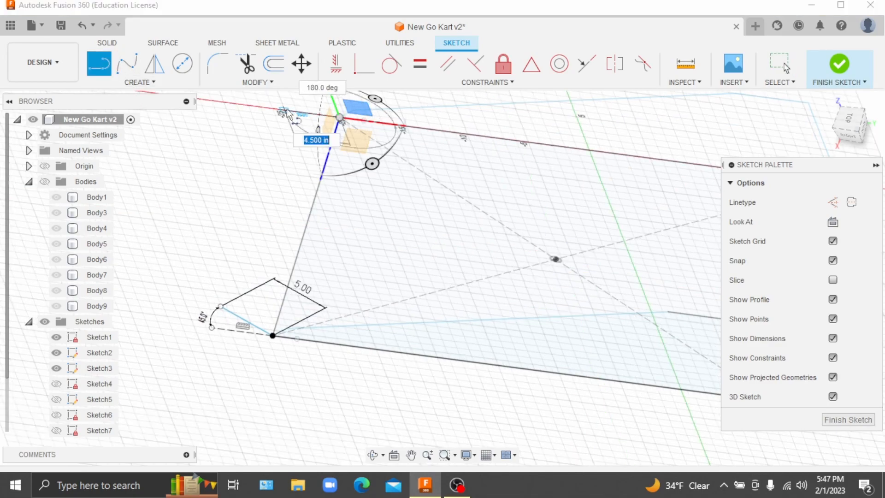
pyautogui.write('45')
pyautogui.press('Tab')
pyautogui.write('5')
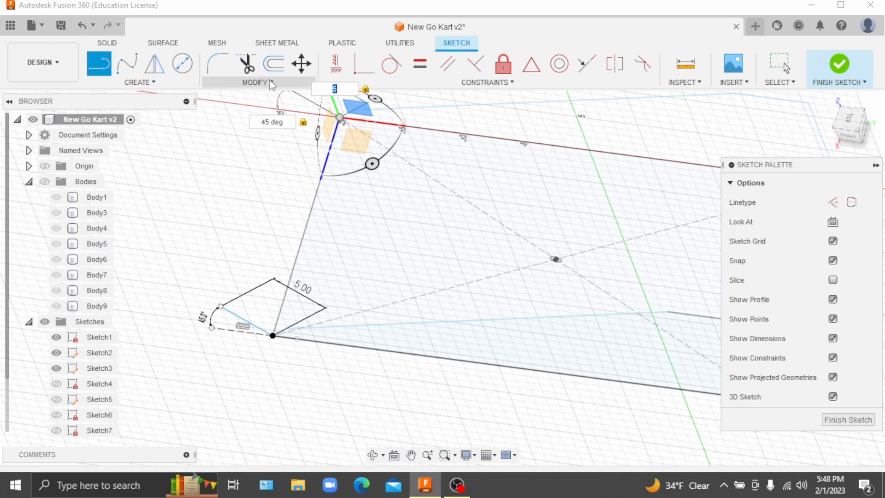
pyautogui.press('Return')
pyautogui.scroll(-3, 335, 200)
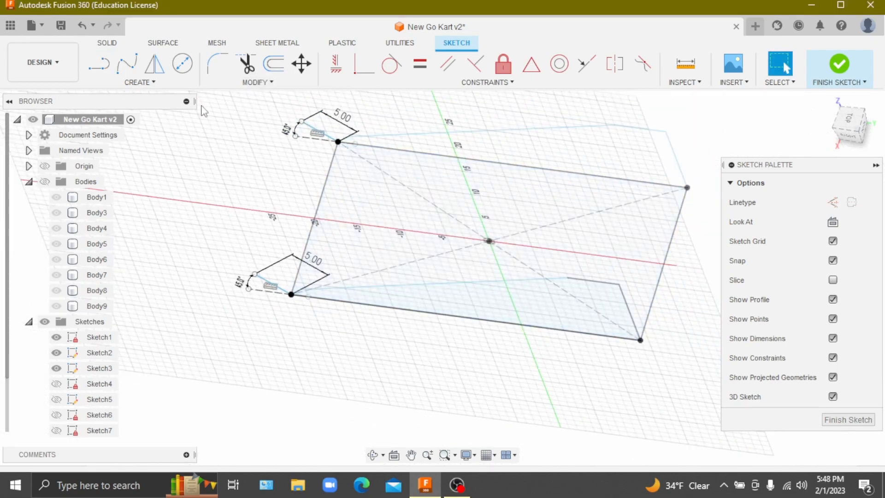
# Connect the free ends of the two angled 5 in lines with a straight line
pyautogui.click(99, 64)
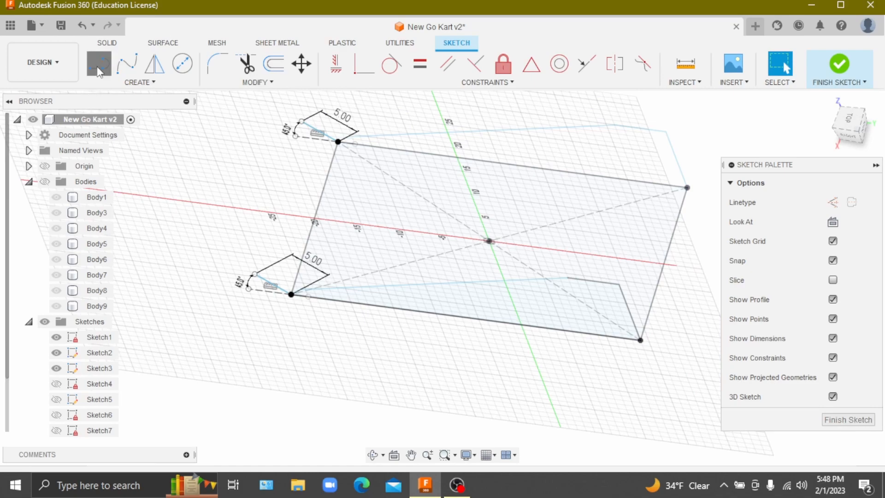
pyautogui.click(302, 121)
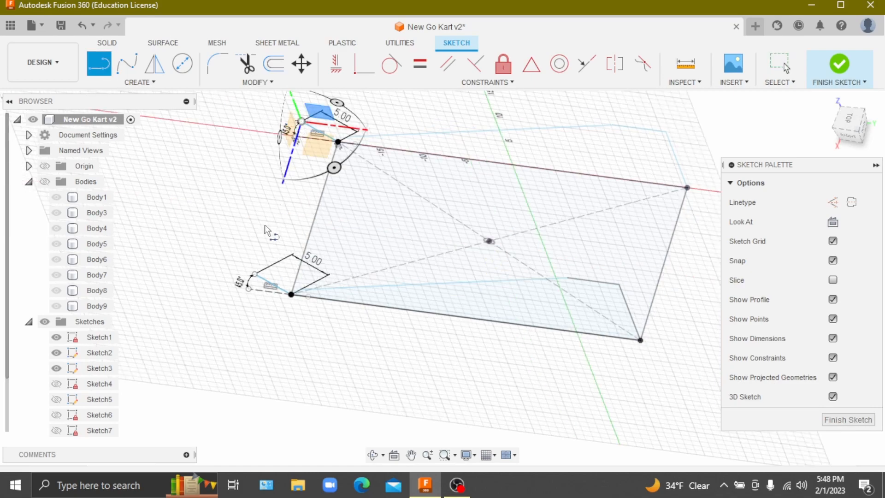
pyautogui.click(255, 276)
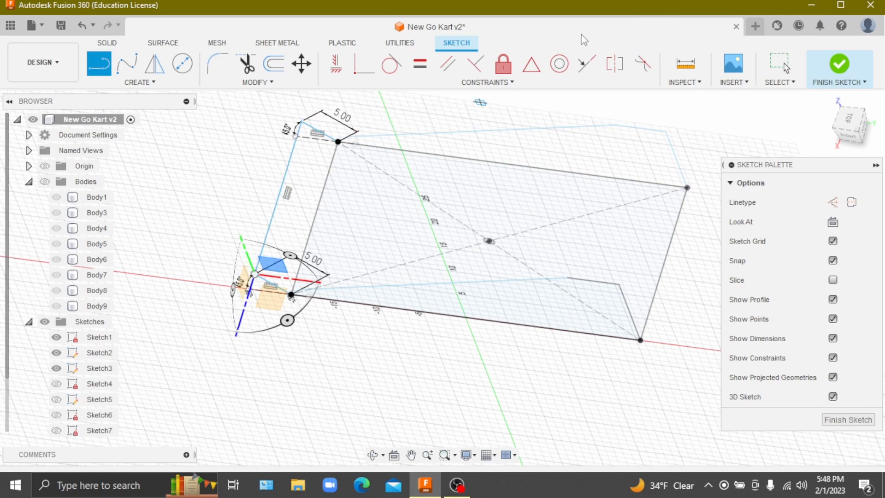
# Draw a 3-point arc between the rectangle's two front corners, passing through the midpoint of the connecting line
pyautogui.moveTo(850, 132)
pyautogui.mouseDown()
pyautogui.moveTo(848, 102)
pyautogui.moveTo(850, 128)
pyautogui.moveTo(851, 120)
pyautogui.mouseUp()
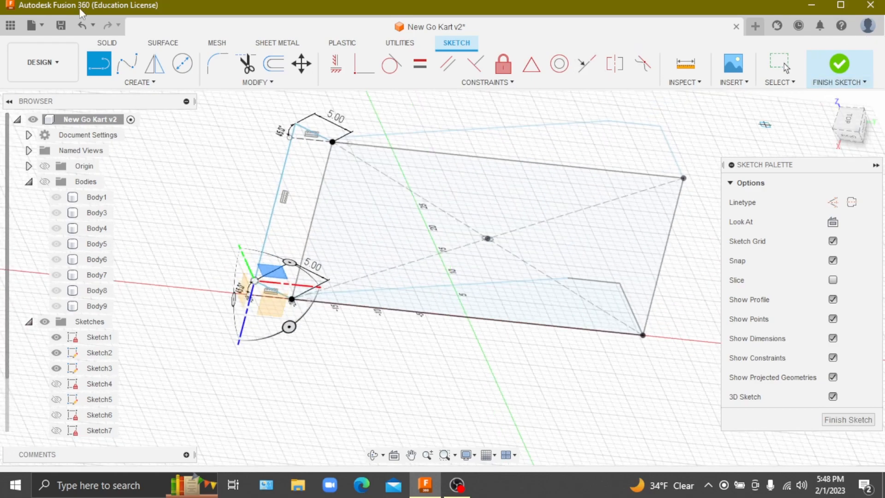
pyautogui.click(143, 83)
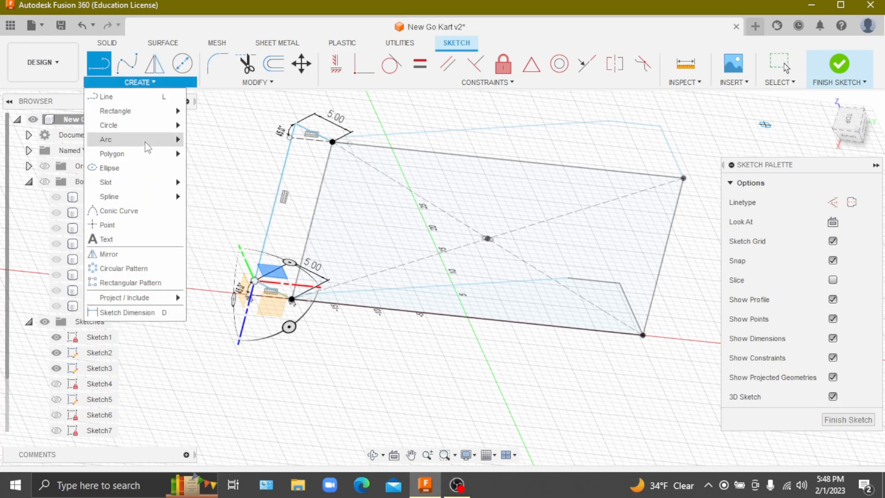
pyautogui.moveTo(152, 125)
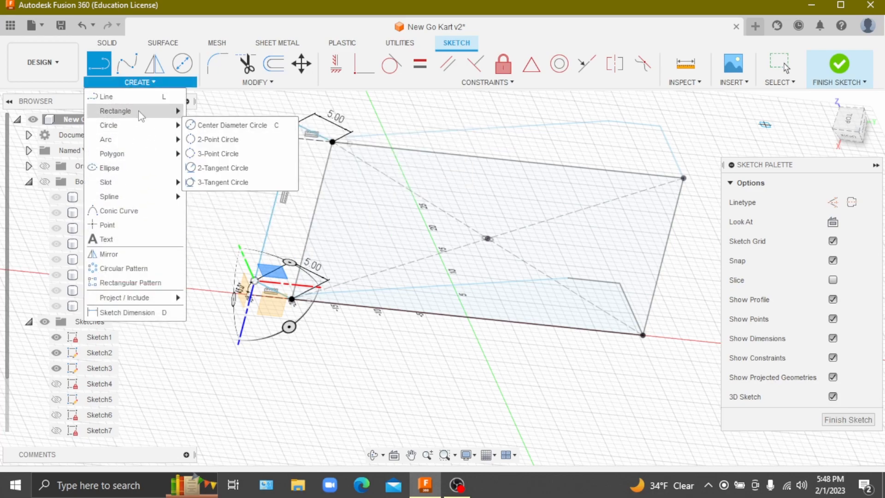
pyautogui.moveTo(138, 139)
pyautogui.click(199, 139)
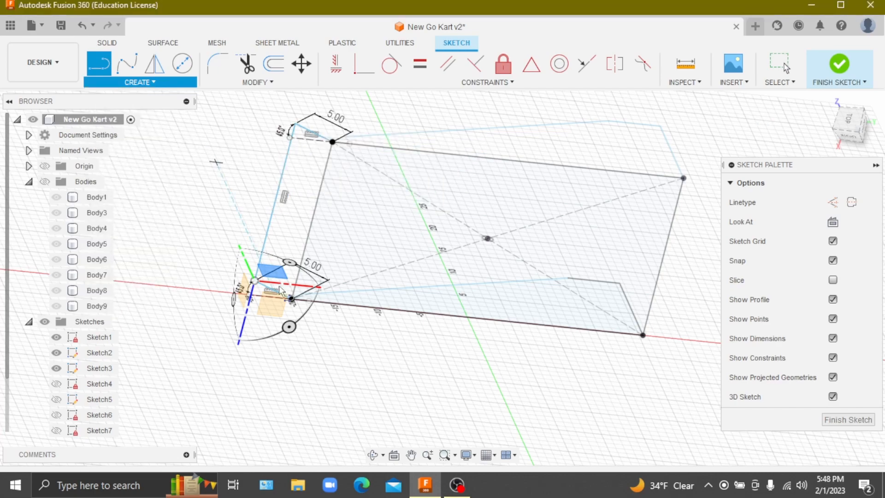
pyautogui.click(292, 300)
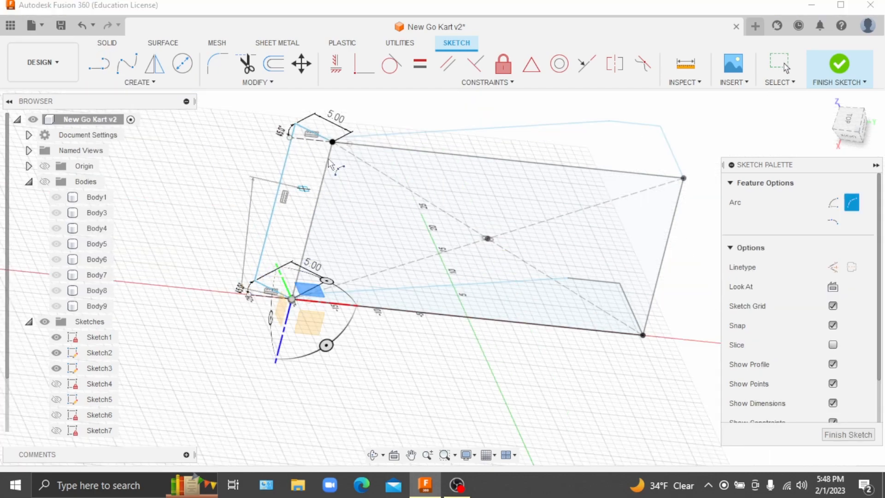
pyautogui.click(332, 142)
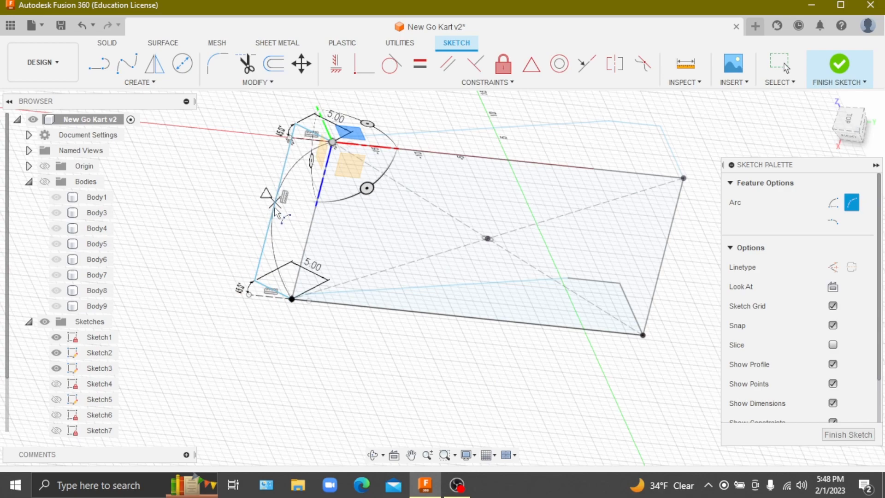
pyautogui.click(275, 204)
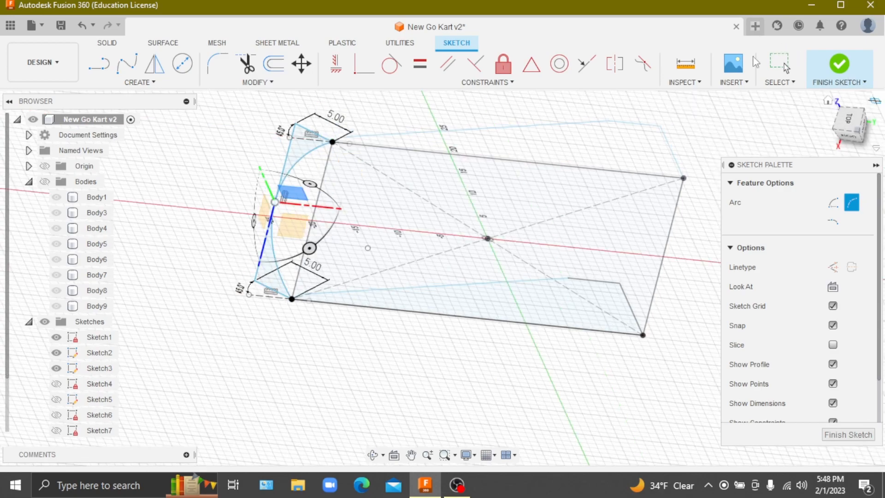
# Examine the front arc and its angled plane from several sides, and end the arc command
pyautogui.moveTo(852, 140)
pyautogui.mouseDown()
pyautogui.moveTo(845, 92)
pyautogui.moveTo(833, 88)
pyautogui.moveTo(808, 131)
pyautogui.moveTo(838, 88)
pyautogui.moveTo(747, 95)
pyautogui.moveTo(555, 200)
pyautogui.moveTo(610, 202)
pyautogui.moveTo(590, 223)
pyautogui.mouseUp()
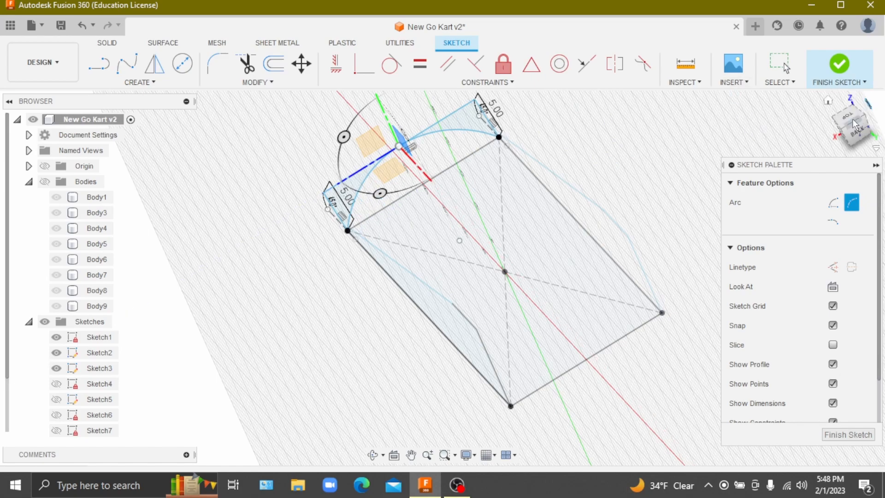
pyautogui.click(828, 100)
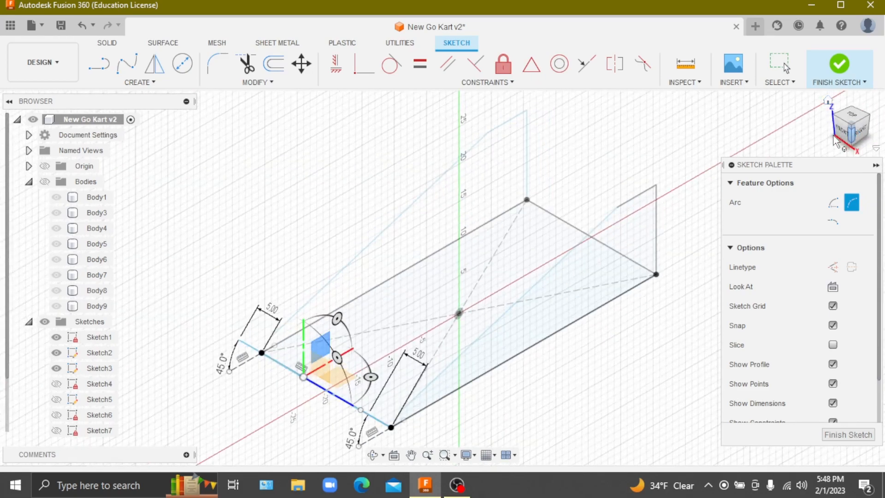
pyautogui.click(867, 125)
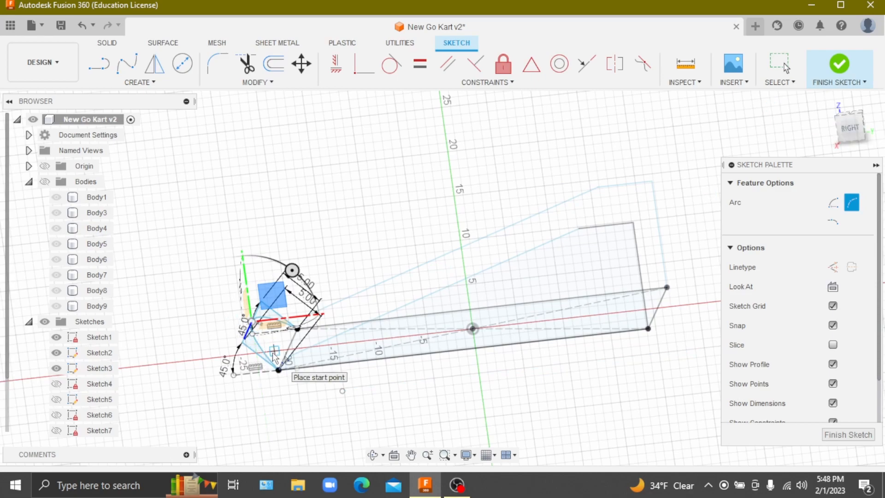
pyautogui.scroll(-3, 305, 382)
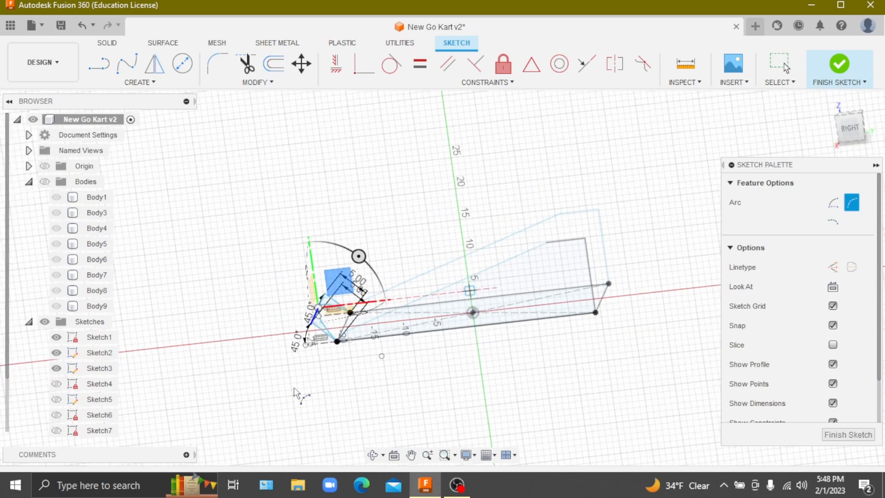
pyautogui.moveTo(852, 125); pyautogui.dragTo(869, 122)
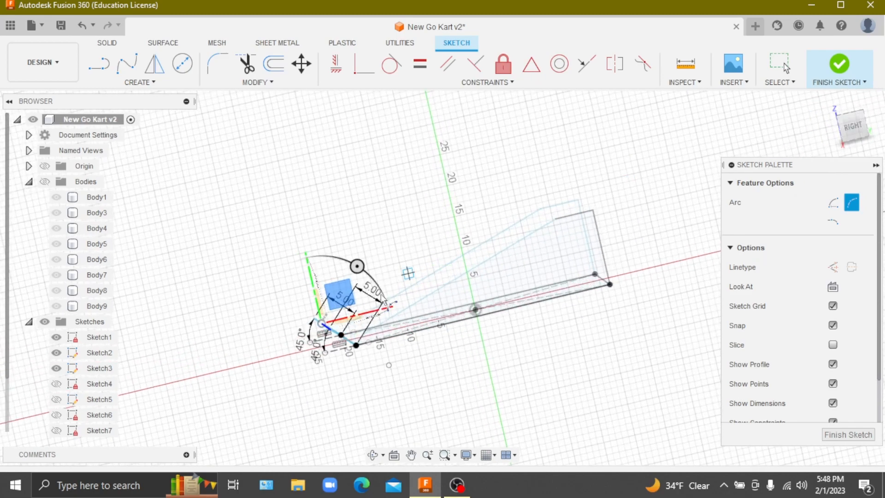
pyautogui.scroll(3, 343, 329)
pyautogui.scroll(2, 349, 322)
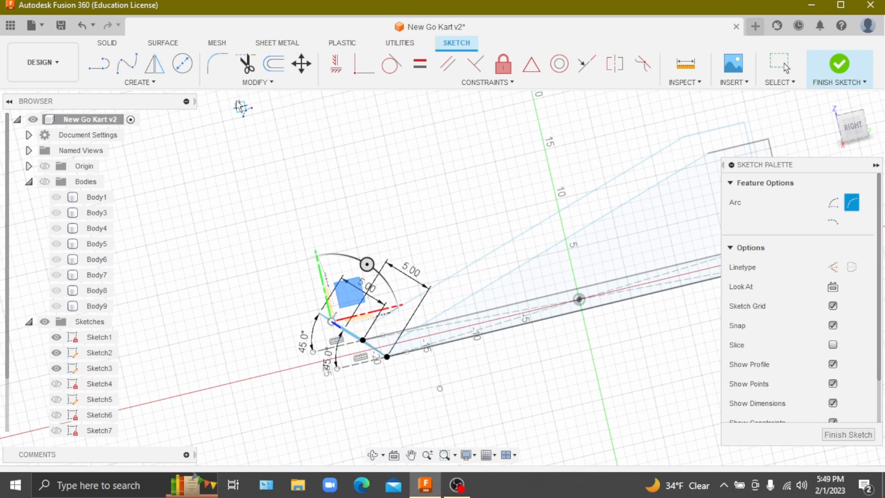
pyautogui.click(859, 122)
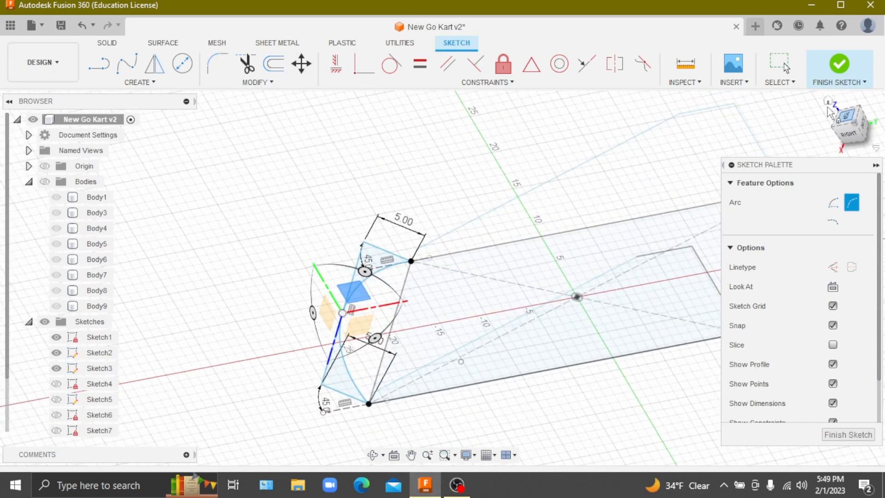
pyautogui.press('Escape')
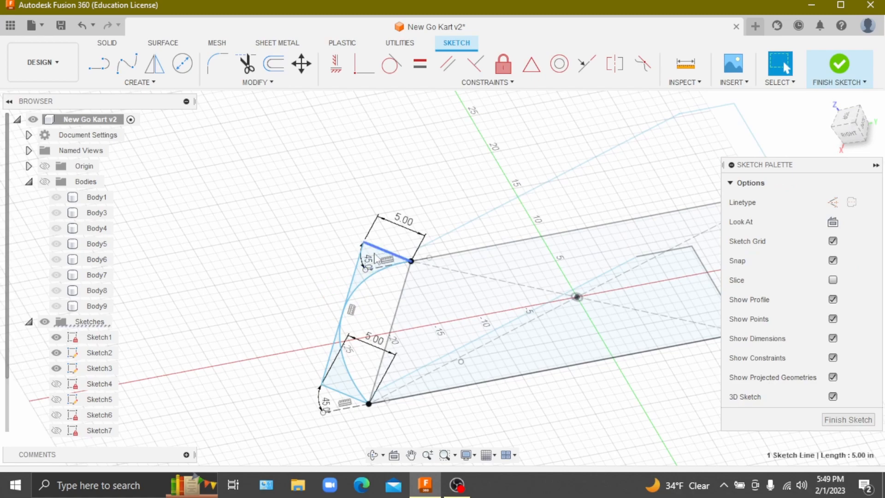
# Delete the two angled lines and the line connecting them, leaving only the front arc
pyautogui.click(382, 258)
pyautogui.keyDown('shift'); pyautogui.click(361, 266); pyautogui.keyUp('shift')
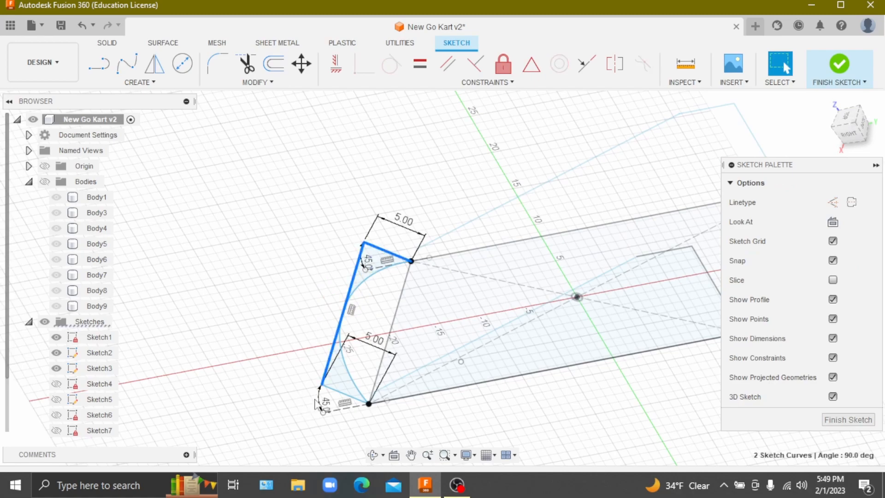
pyautogui.rightClick(352, 401)
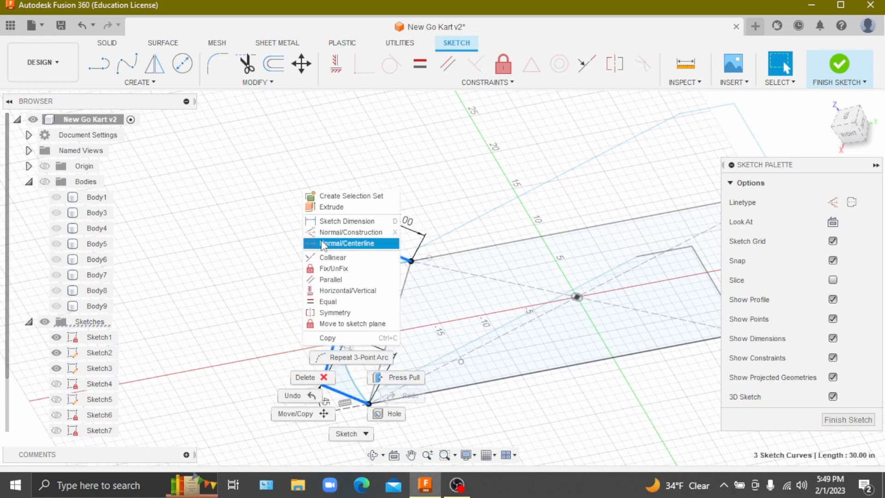
pyautogui.click(306, 377)
pyautogui.scroll(-2, 354, 254)
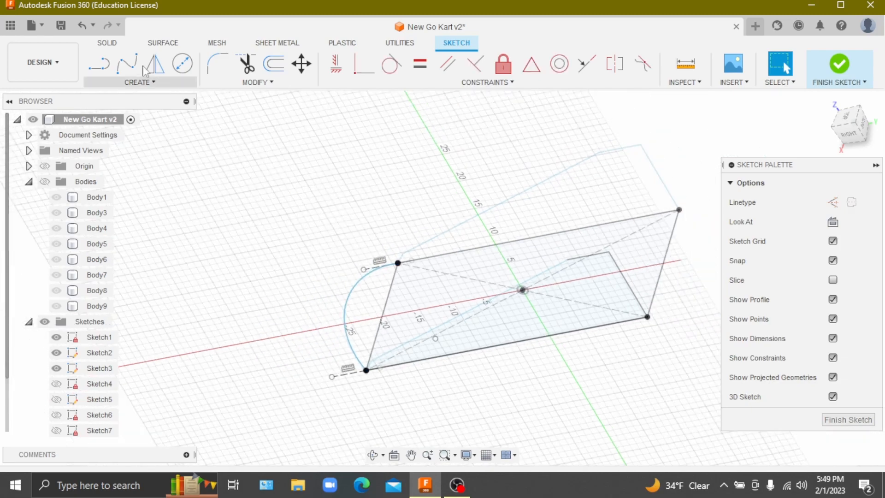
# Set up a hollow square pipe along the front arc, 1.00 in with 0.25 in thickness, as a new body with the frame bodies shown
pyautogui.click(107, 44)
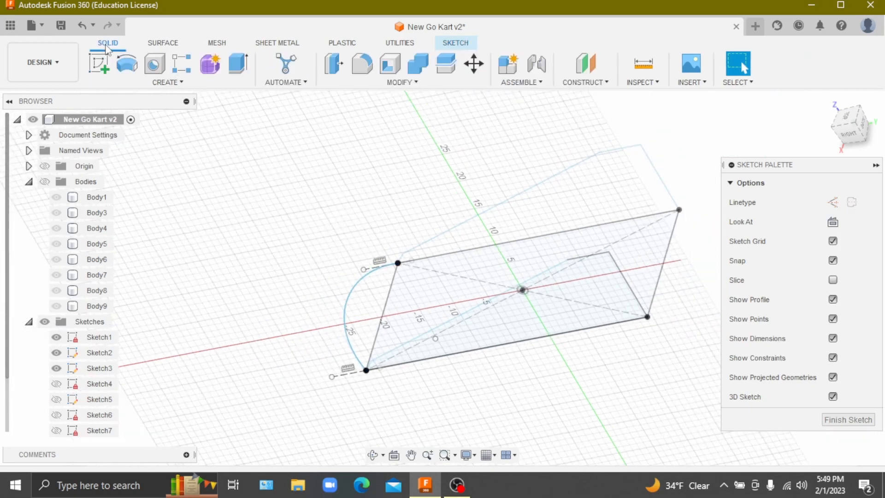
pyautogui.click(133, 83)
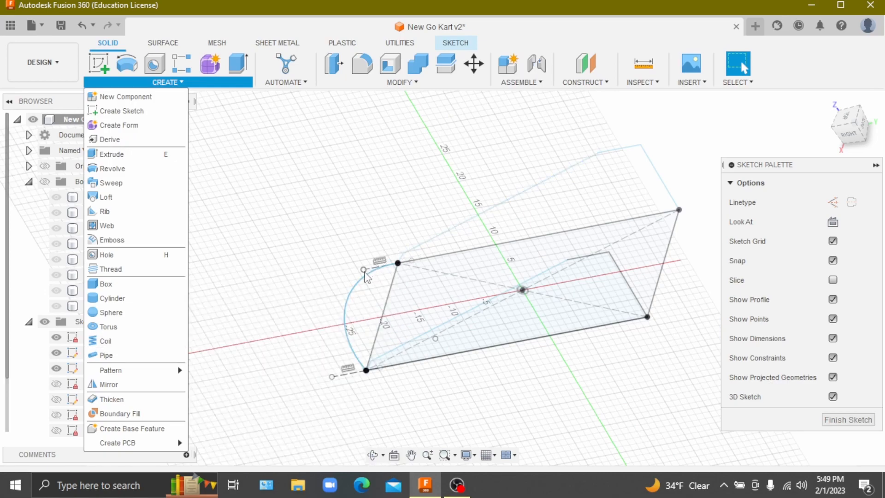
pyautogui.click(348, 300)
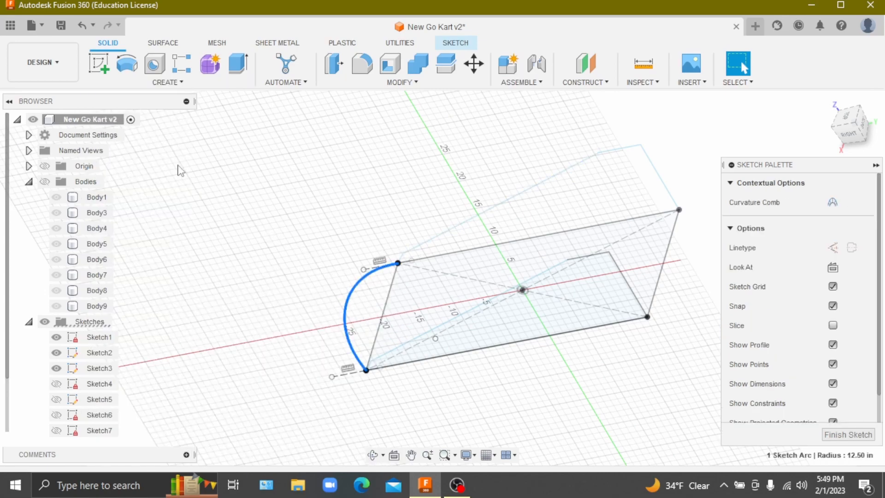
pyautogui.click(121, 82)
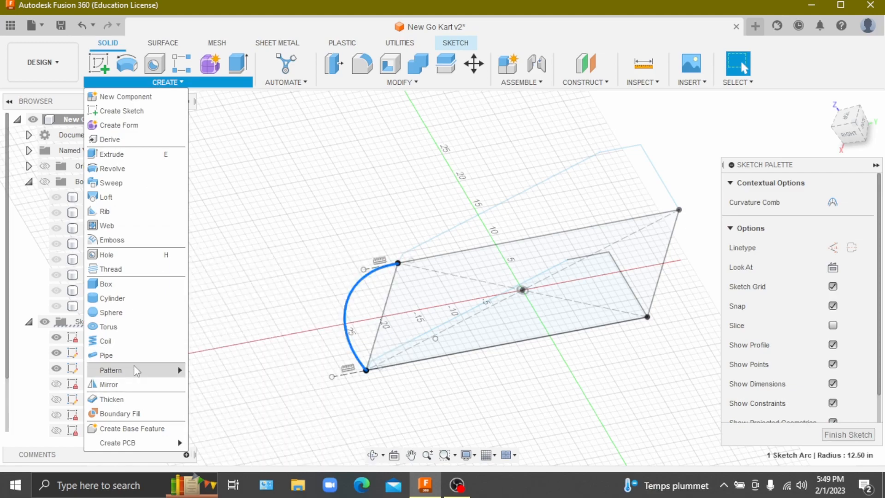
pyautogui.click(135, 359)
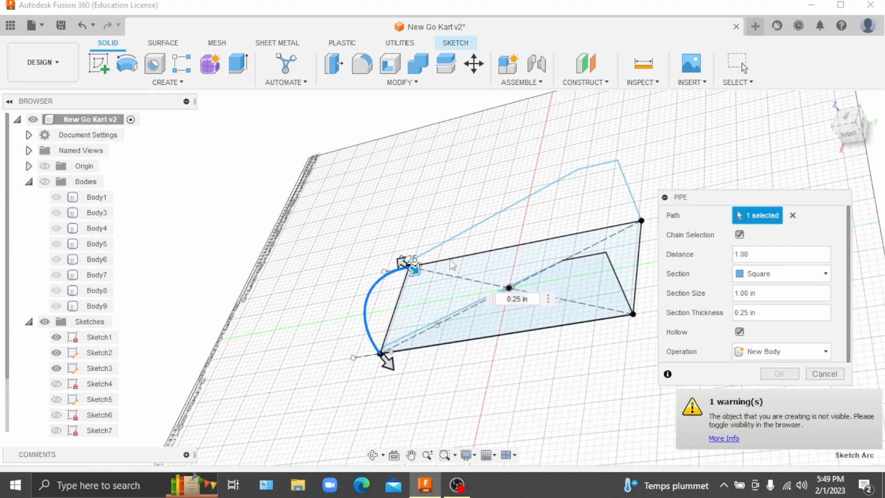
pyautogui.click(45, 182)
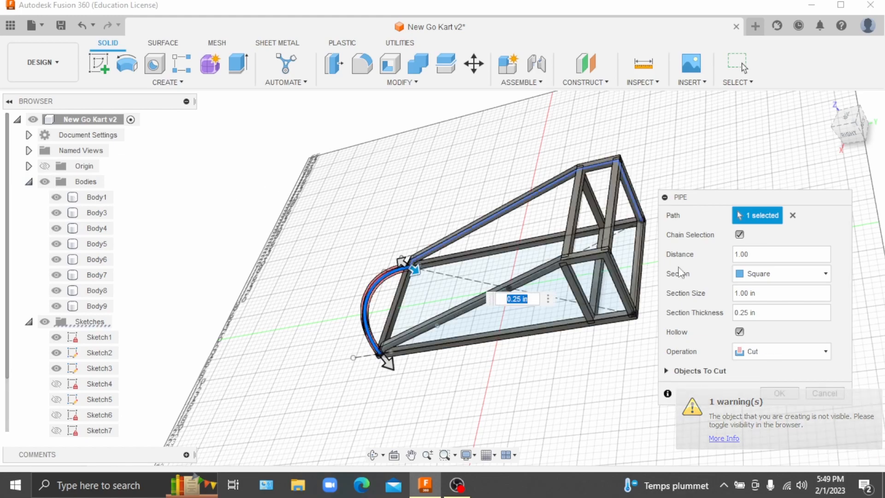
pyautogui.click(760, 352)
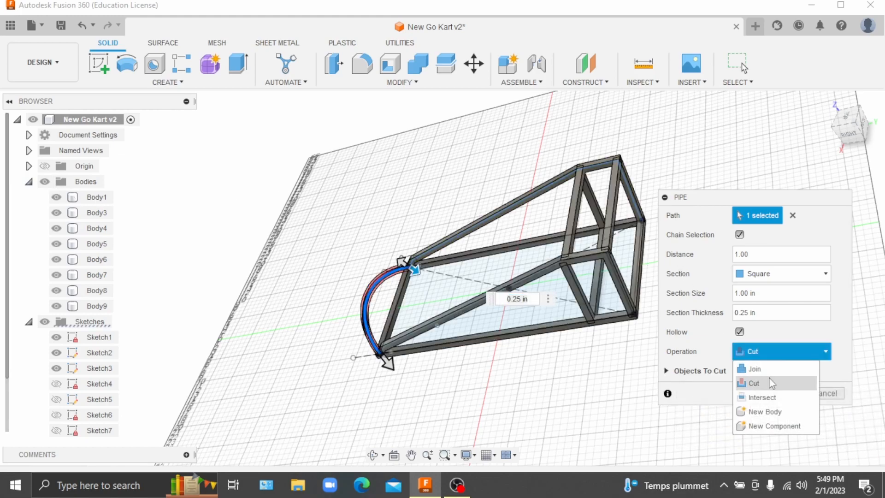
pyautogui.click(766, 412)
# Check the pipe preview at the front of the frame from several angles and create the bumper tube
pyautogui.moveTo(840, 127)
pyautogui.mouseDown()
pyautogui.moveTo(872, 102)
pyautogui.moveTo(846, 131)
pyautogui.mouseUp()
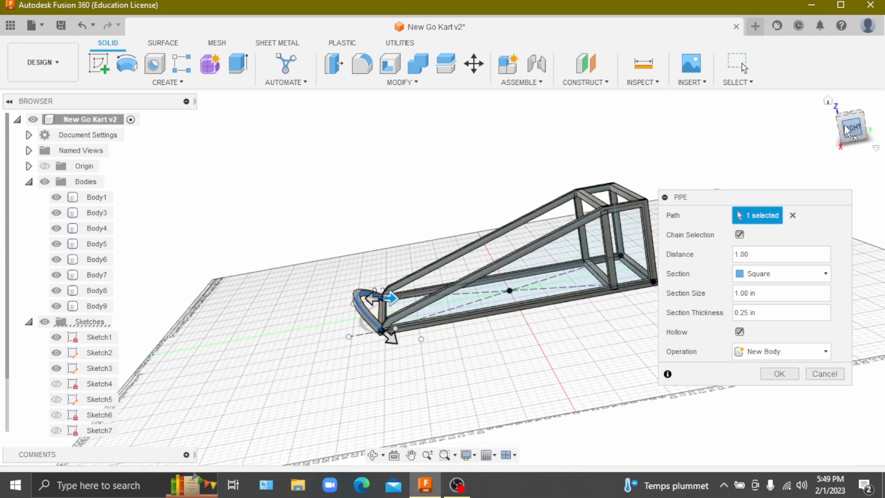
pyautogui.click(829, 101)
pyautogui.moveTo(847, 134); pyautogui.dragTo(851, 143)
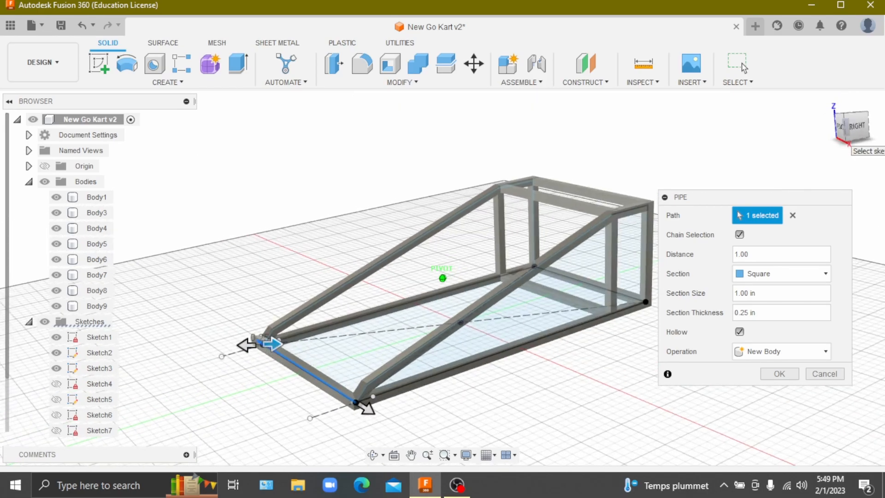
pyautogui.moveTo(815, 101); pyautogui.dragTo(801, 82)
pyautogui.scroll(-1, 248, 352)
pyautogui.scroll(3, 247, 351)
pyautogui.scroll(1, 290, 294)
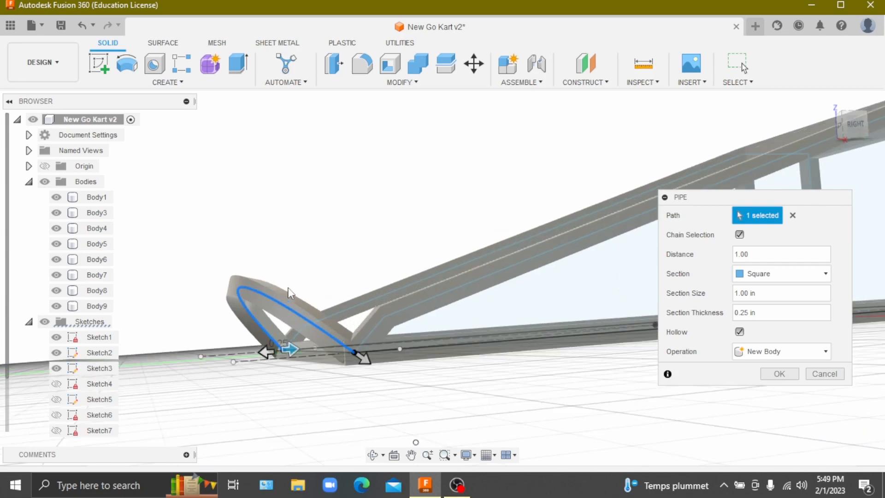
pyautogui.scroll(2, 289, 293)
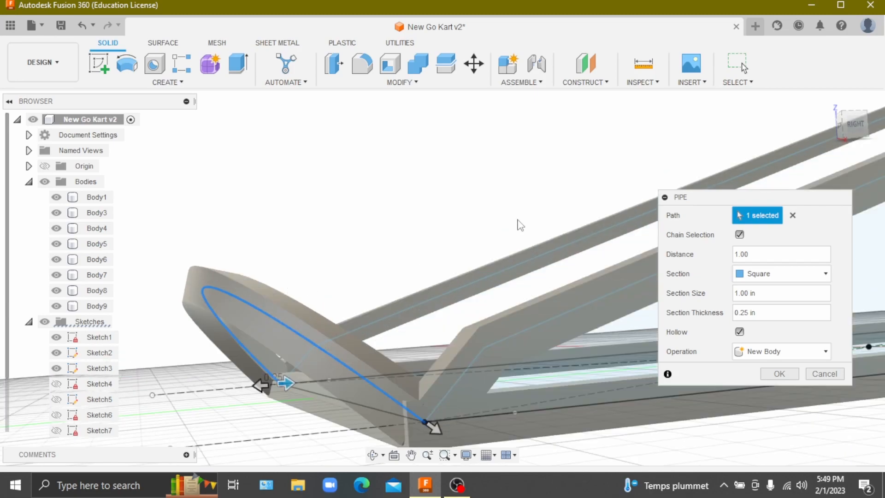
pyautogui.click(778, 374)
# Examine how the bumper tube and the angled side tubes meet at the front corners, and view the whole frame
pyautogui.moveTo(848, 126)
pyautogui.mouseDown()
pyautogui.moveTo(827, 131)
pyautogui.moveTo(833, 157)
pyautogui.moveTo(840, 136)
pyautogui.moveTo(838, 167)
pyautogui.moveTo(849, 111)
pyautogui.moveTo(849, 140)
pyautogui.moveTo(848, 127)
pyautogui.mouseUp()
pyautogui.click(402, 297)
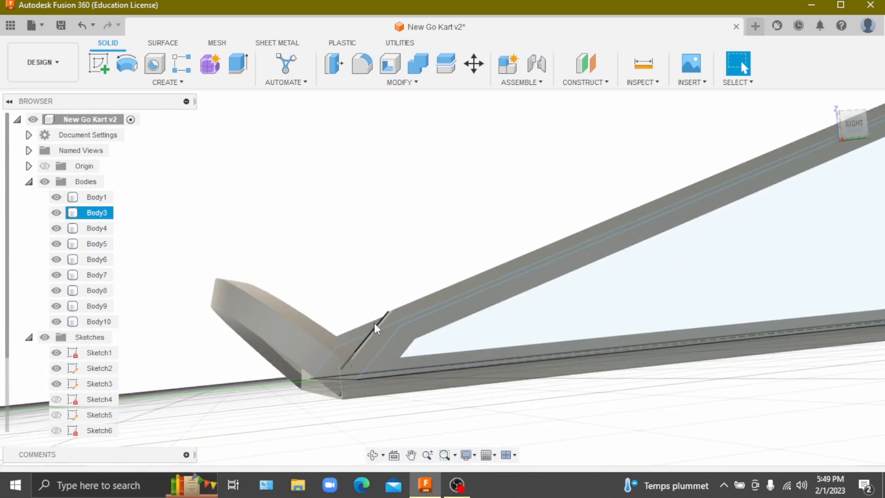
pyautogui.moveTo(851, 128); pyautogui.dragTo(842, 131)
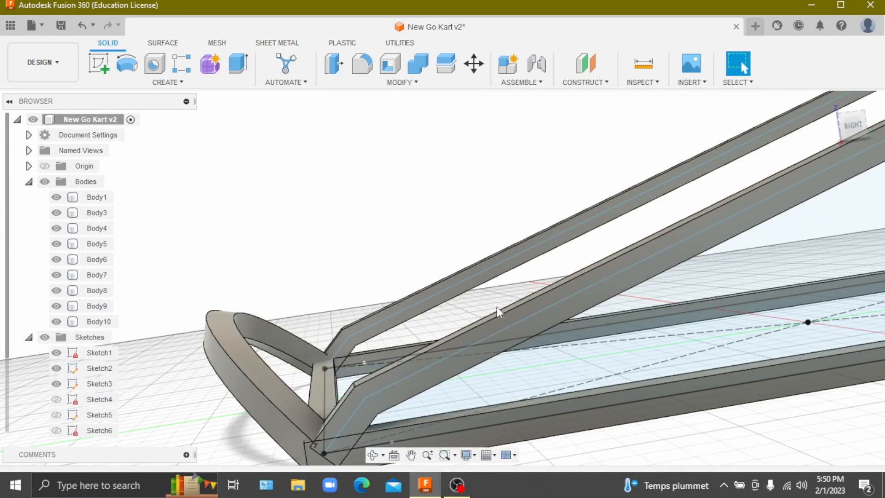
pyautogui.click(347, 398)
pyautogui.click(364, 399)
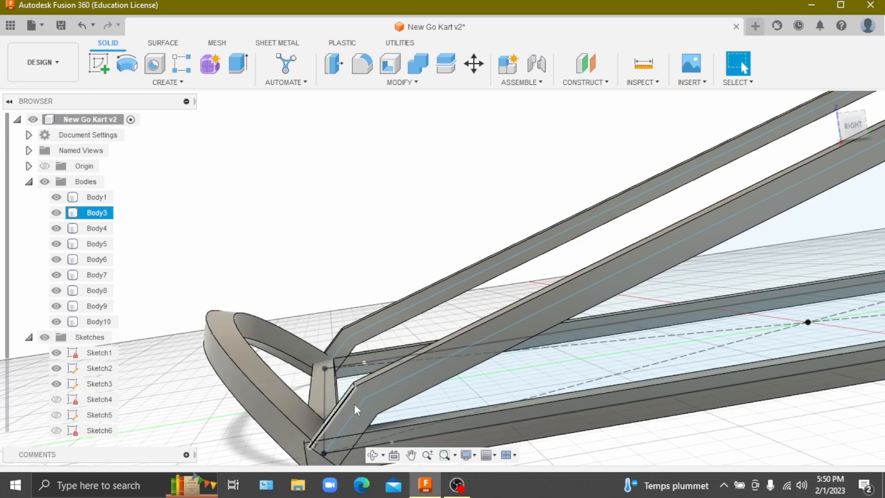
pyautogui.click(366, 395)
pyautogui.click(341, 398)
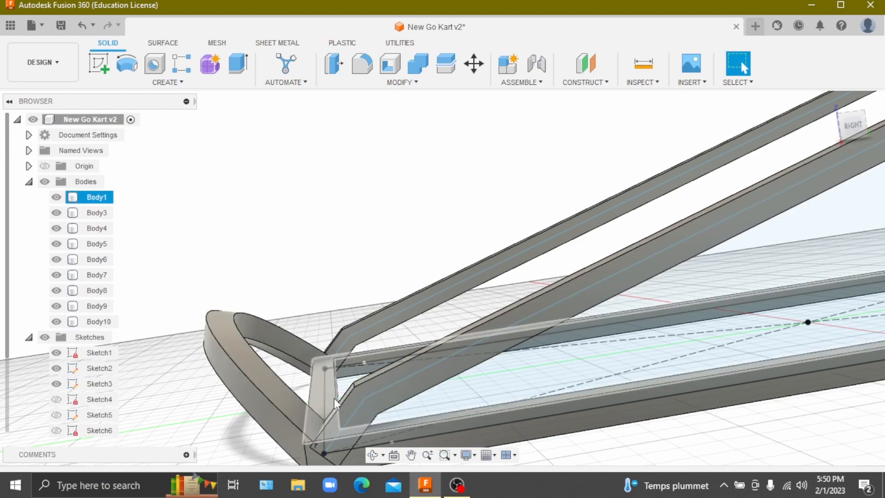
pyautogui.click(307, 412)
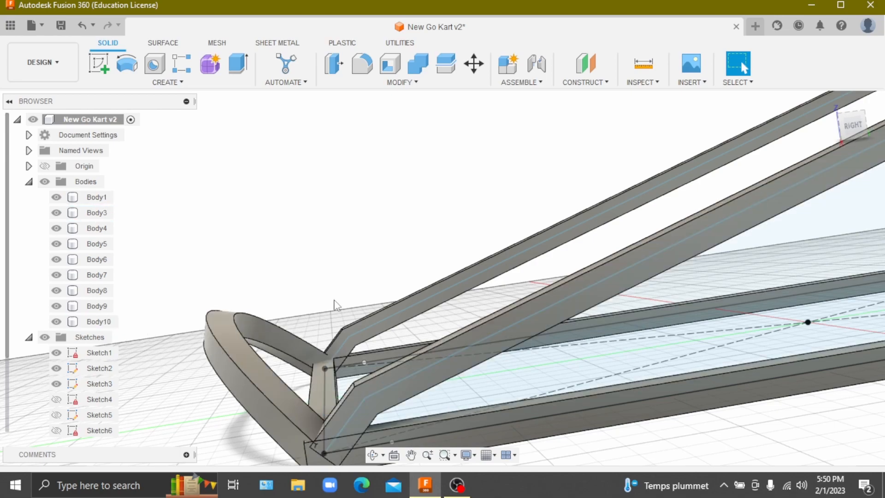
pyautogui.scroll(-4, 336, 299)
pyautogui.scroll(4, 348, 405)
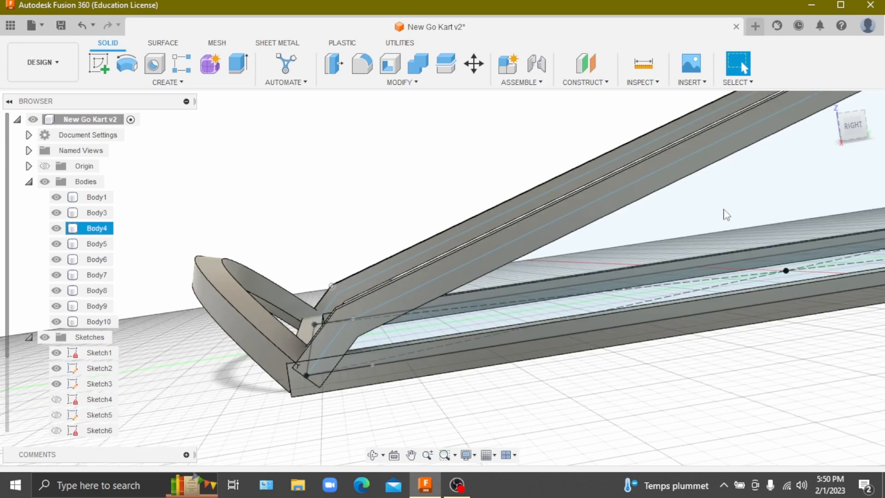
pyautogui.click(828, 101)
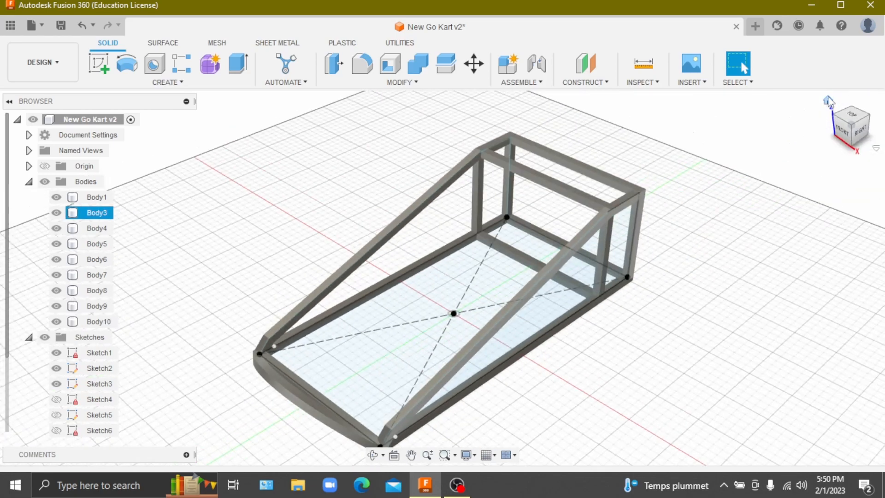
pyautogui.click(736, 292)
pyautogui.moveTo(847, 108)
pyautogui.mouseDown()
pyautogui.moveTo(845, 74)
pyautogui.moveTo(824, 95)
pyautogui.moveTo(841, 95)
pyautogui.moveTo(823, 96)
pyautogui.moveTo(833, 132)
pyautogui.moveTo(846, 50)
pyautogui.moveTo(825, 101)
pyautogui.mouseUp()
pyautogui.click(828, 101)
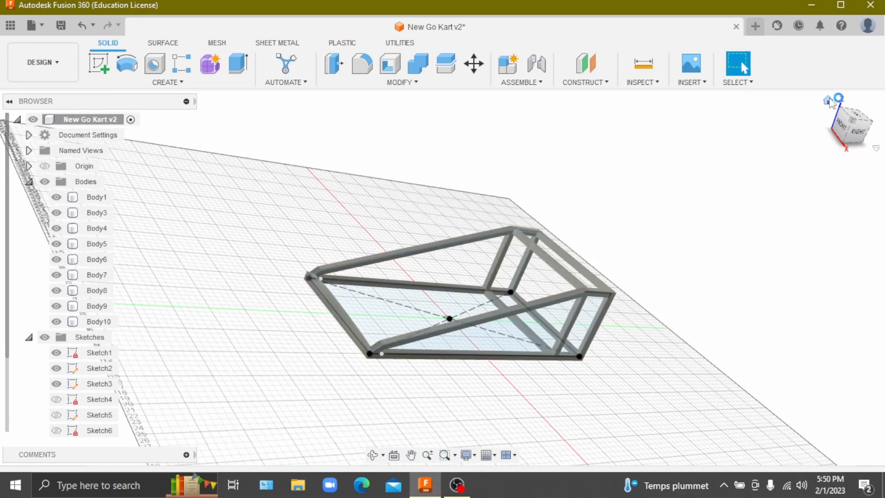
pyautogui.scroll(-2, 480, 332)
pyautogui.scroll(4, 511, 158)
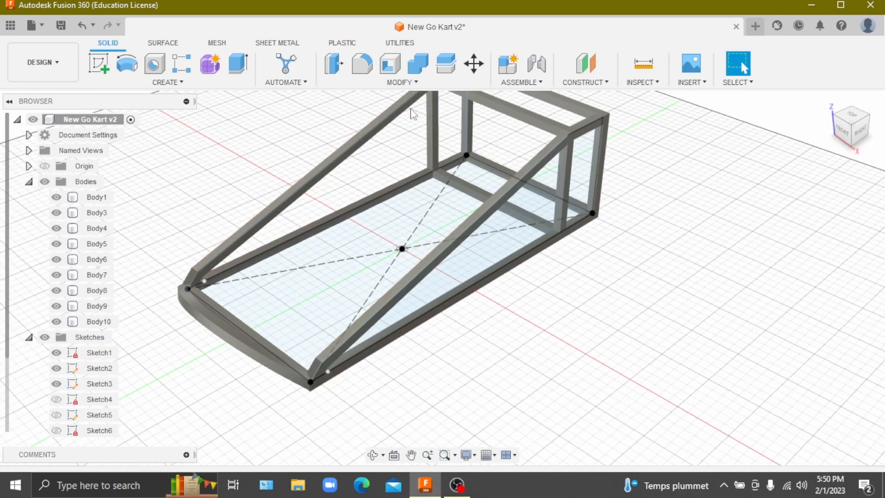
# Create a new sketch on the vertical centre plane running along the length of the kart
pyautogui.click(99, 63)
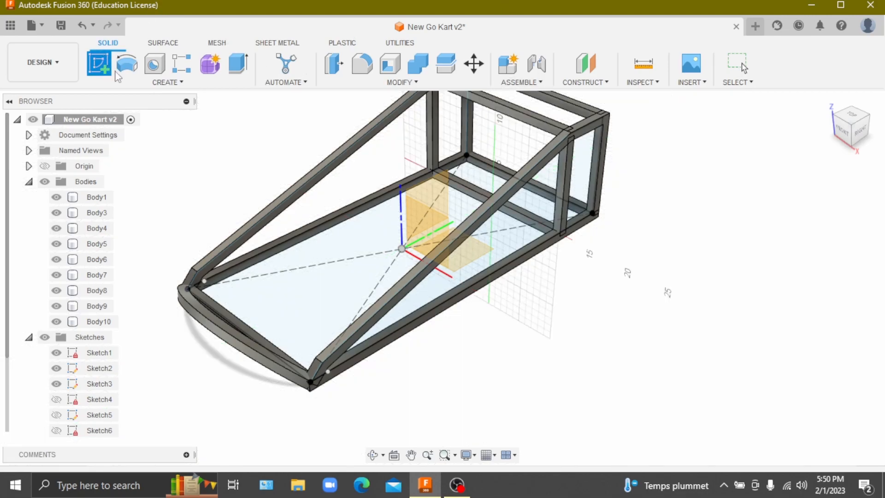
pyautogui.scroll(-1, 473, 180)
pyautogui.scroll(-2, 443, 178)
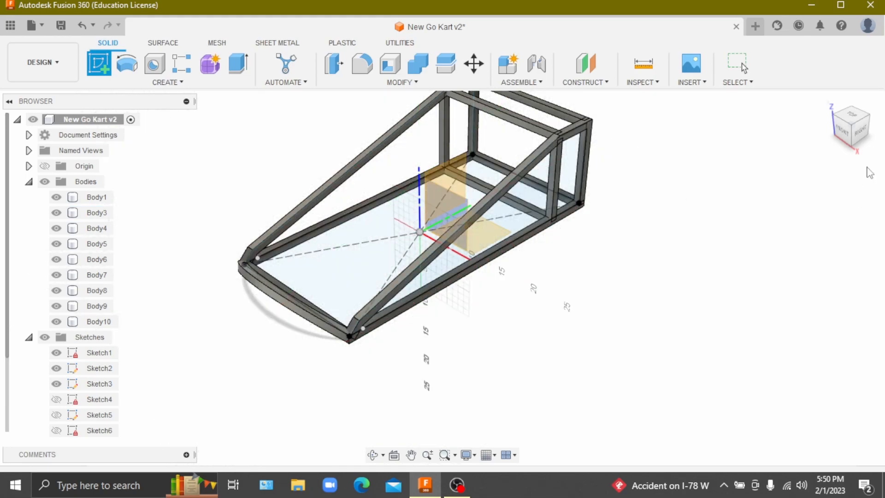
pyautogui.moveTo(851, 133)
pyautogui.mouseDown()
pyautogui.moveTo(849, 103)
pyautogui.moveTo(849, 125)
pyautogui.mouseUp()
pyautogui.scroll(-1, 376, 259)
pyautogui.scroll(7, 377, 257)
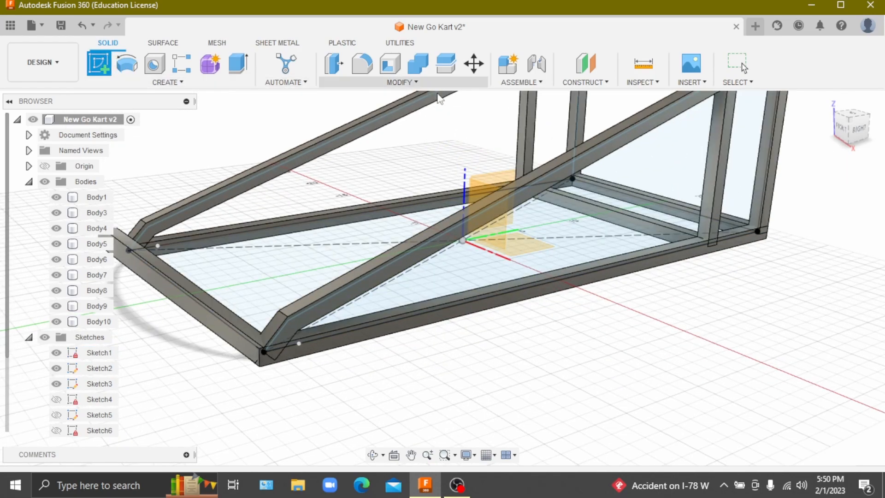
pyautogui.click(152, 83)
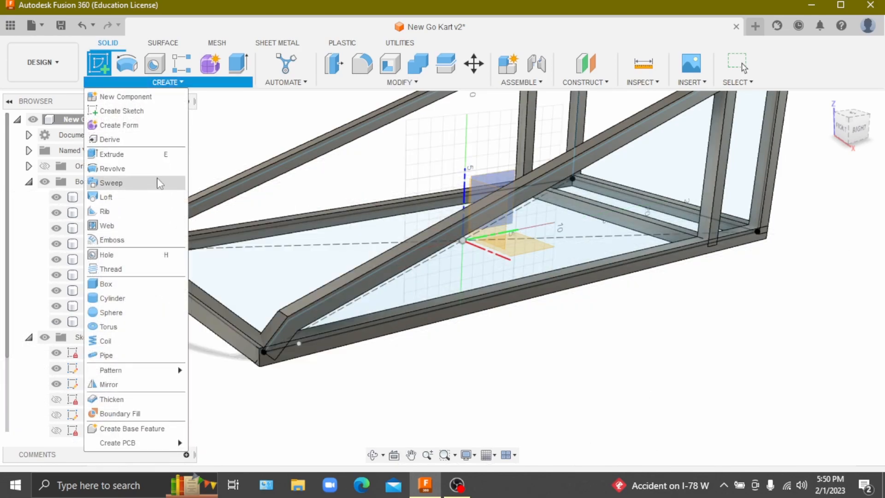
pyautogui.click(283, 83)
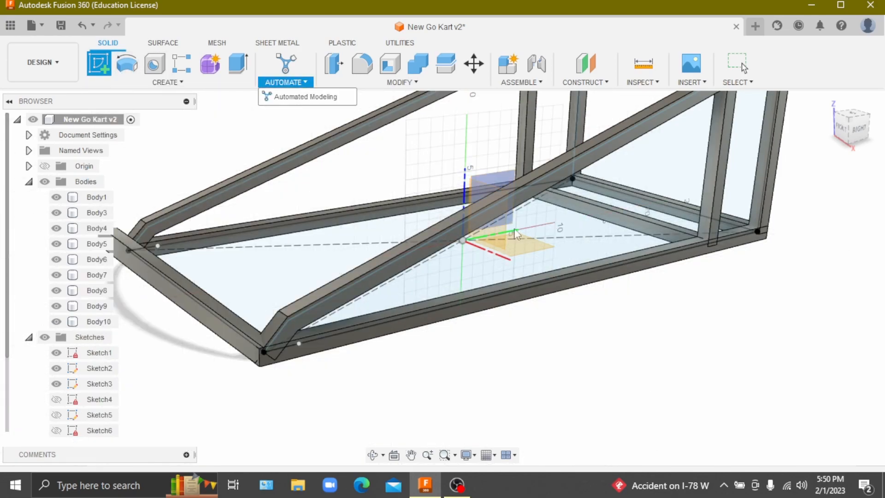
pyautogui.click(500, 174)
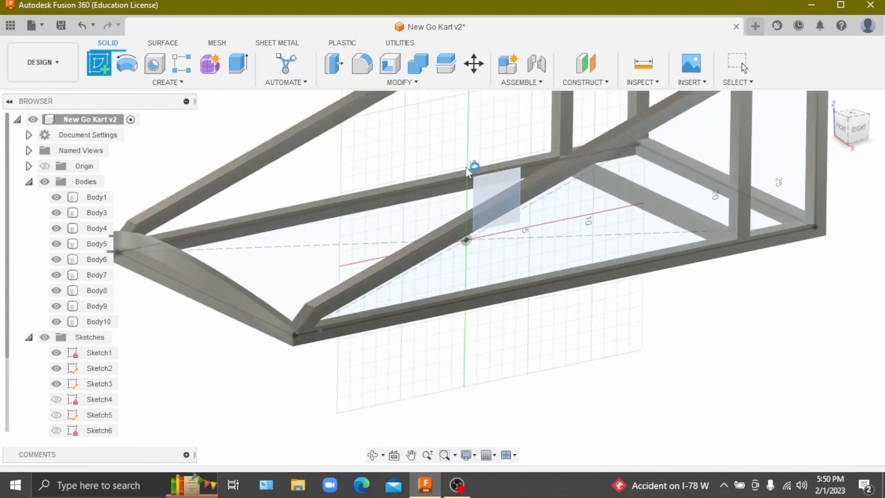
# Activate the Line tool, hide all bodies, and show Sketch4 through Sketch9 as references for the new sketch
pyautogui.moveTo(855, 122)
pyautogui.mouseDown()
pyautogui.moveTo(854, 136)
pyautogui.moveTo(854, 128)
pyautogui.mouseUp()
pyautogui.scroll(-2, 645, 205)
pyautogui.scroll(-1, 645, 203)
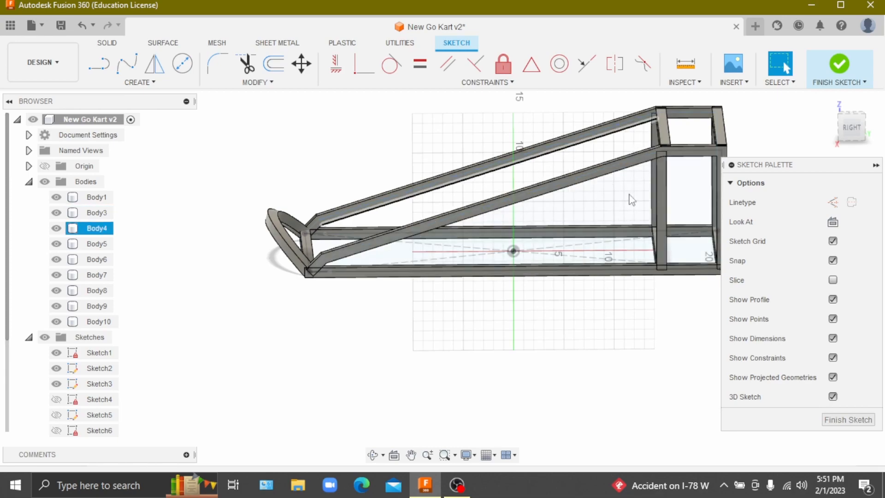
pyautogui.moveTo(855, 131); pyautogui.dragTo(474, 242)
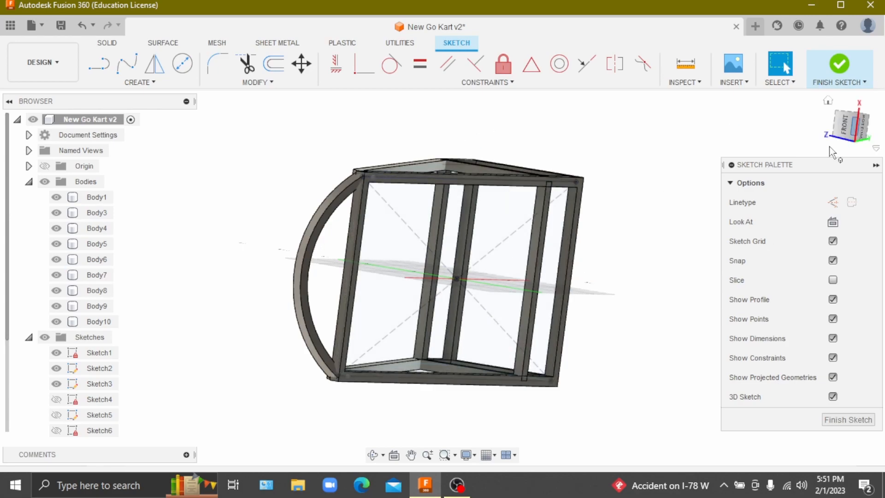
pyautogui.click(828, 101)
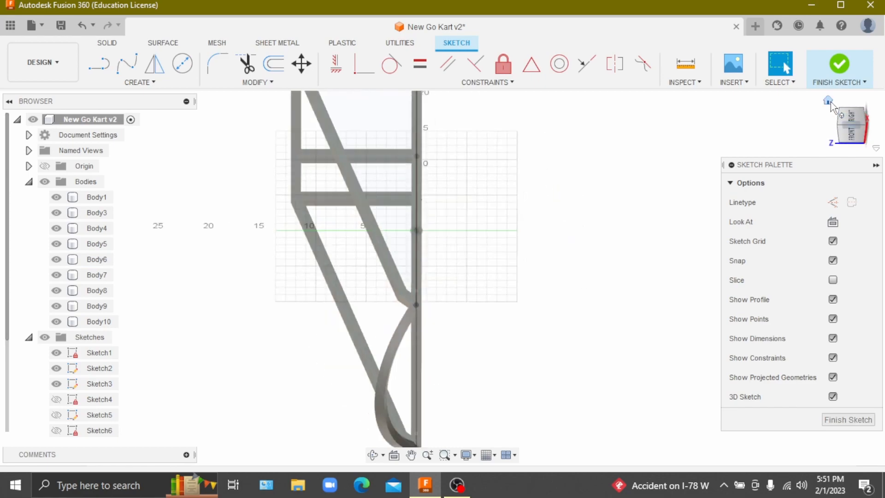
pyautogui.moveTo(854, 133)
pyautogui.mouseDown()
pyautogui.moveTo(852, 117)
pyautogui.moveTo(845, 129)
pyautogui.mouseUp()
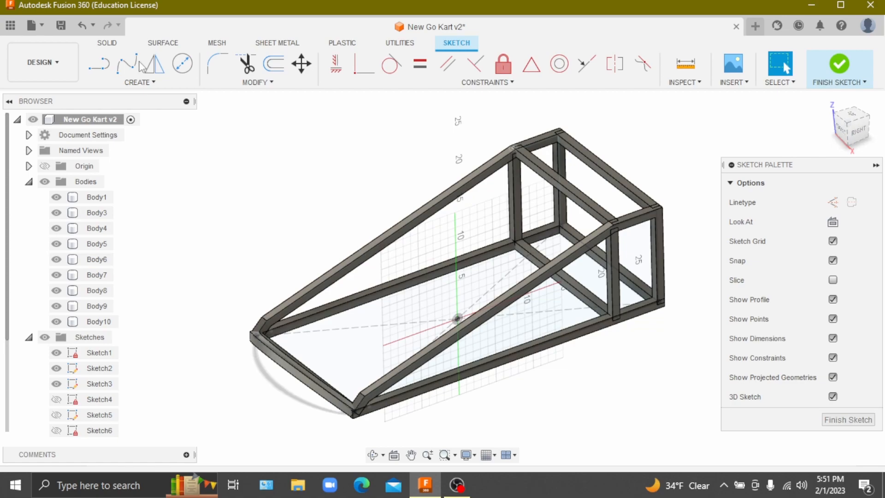
pyautogui.click(99, 63)
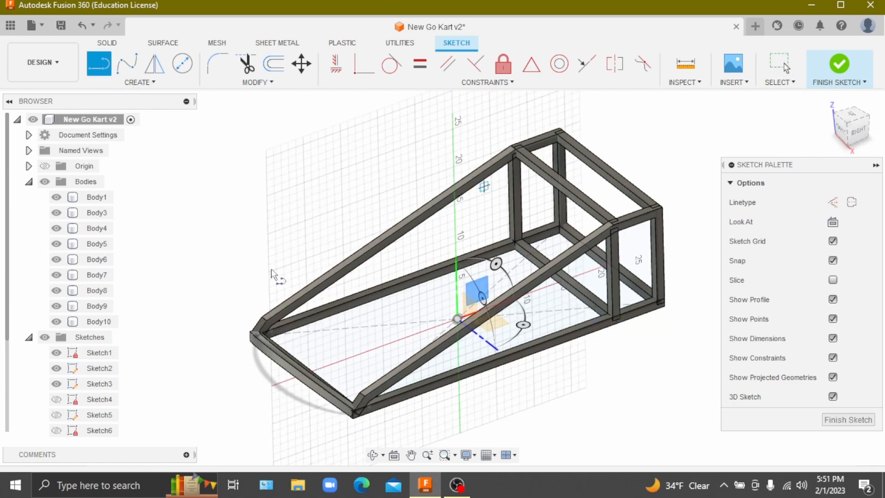
pyautogui.click(46, 182)
pyautogui.moveTo(854, 134)
pyautogui.mouseDown()
pyautogui.moveTo(824, 94)
pyautogui.moveTo(823, 51)
pyautogui.moveTo(817, 106)
pyautogui.moveTo(835, 116)
pyautogui.moveTo(845, 94)
pyautogui.moveTo(839, 70)
pyautogui.moveTo(841, 94)
pyautogui.mouseUp()
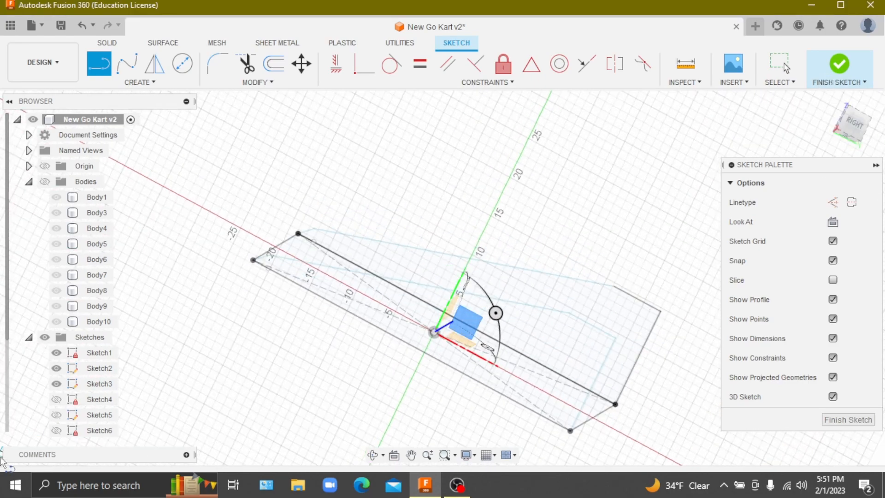
pyautogui.scroll(-2, 85, 376)
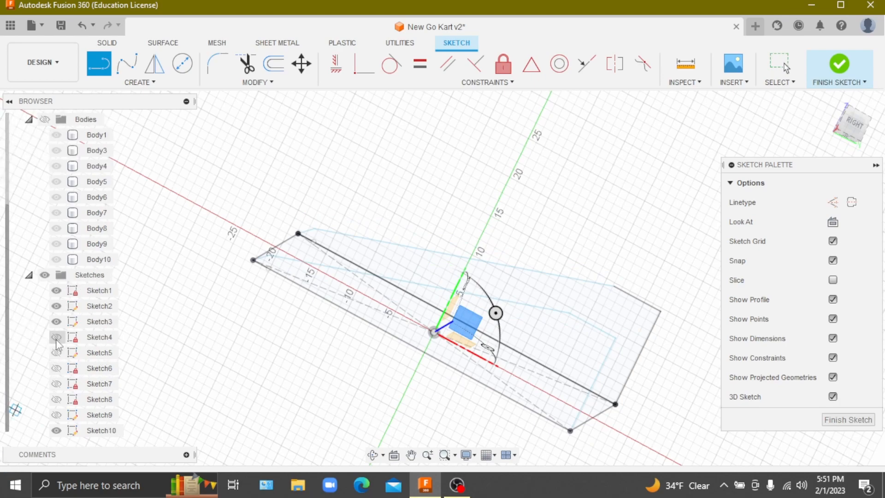
pyautogui.click(57, 338)
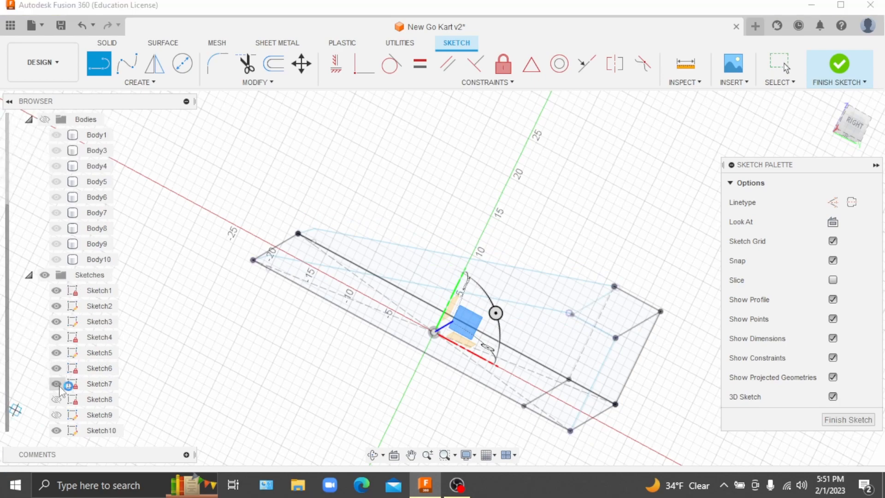
pyautogui.scroll(-2, 277, 290)
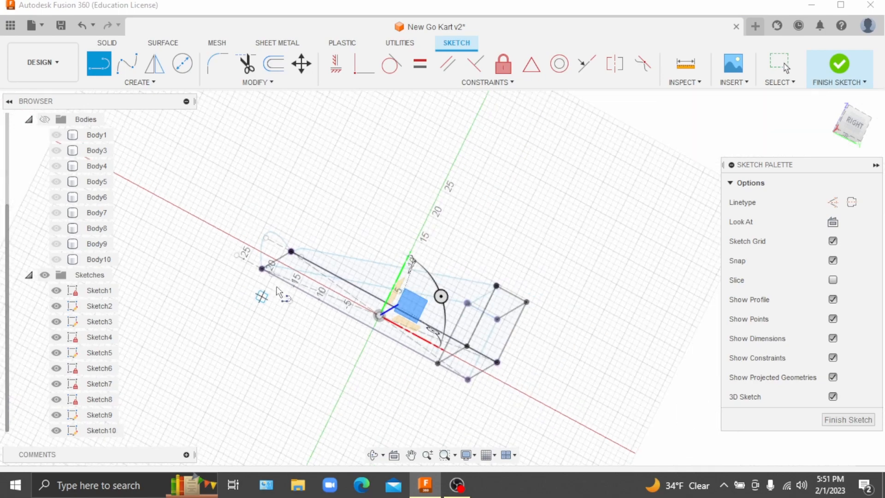
# Start a line at the base of the near upright beneath the sloped side line's high end, locking its angle at 45°
pyautogui.scroll(3, 508, 282)
pyautogui.moveTo(856, 119); pyautogui.dragTo(859, 132)
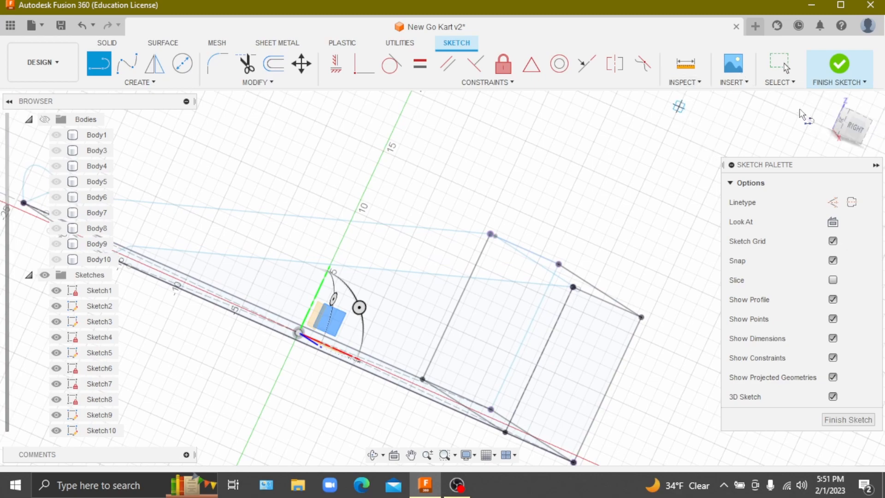
pyautogui.click(830, 102)
pyautogui.scroll(2, 613, 267)
pyautogui.scroll(4, 629, 231)
pyautogui.moveTo(850, 122)
pyautogui.mouseDown()
pyautogui.moveTo(863, 138)
pyautogui.moveTo(856, 126)
pyautogui.mouseUp()
pyautogui.scroll(-3, 545, 208)
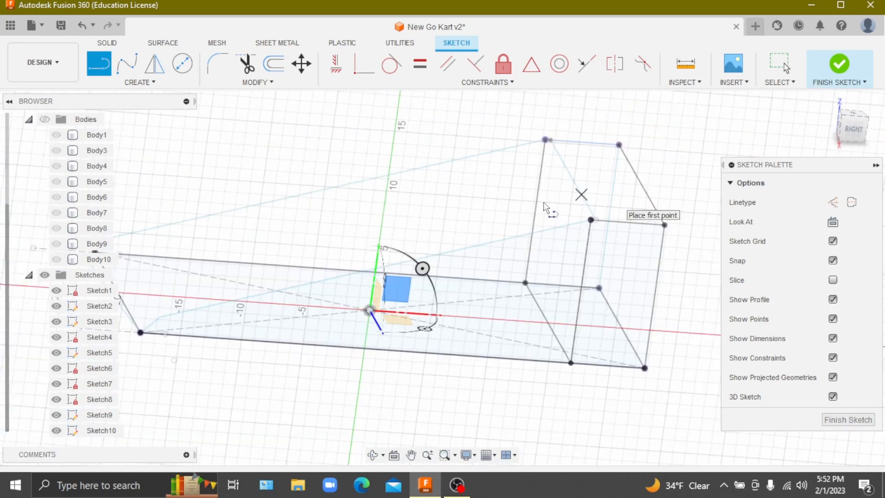
pyautogui.scroll(4, 546, 348)
pyautogui.scroll(-2, 524, 303)
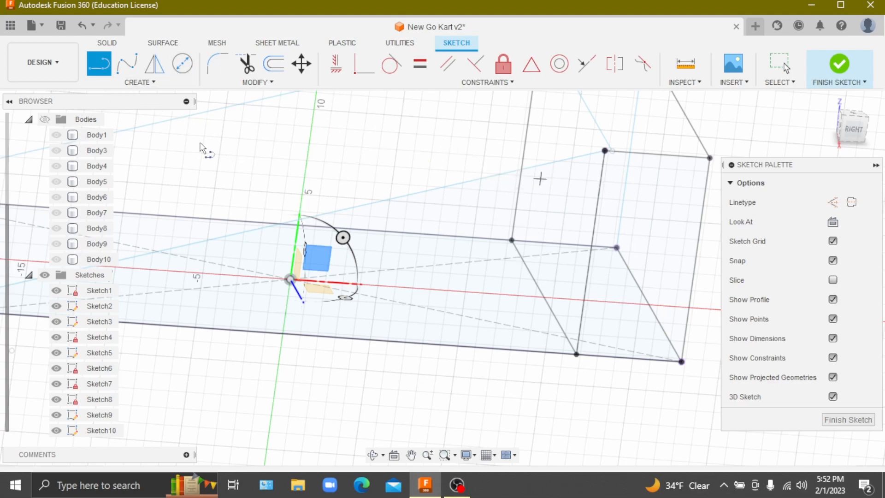
pyautogui.click(576, 354)
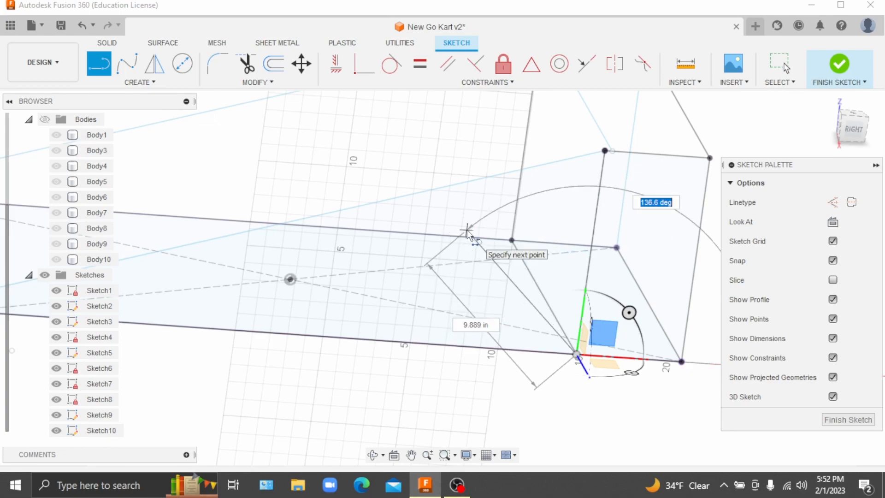
pyautogui.write('45')
pyautogui.press('Tab')
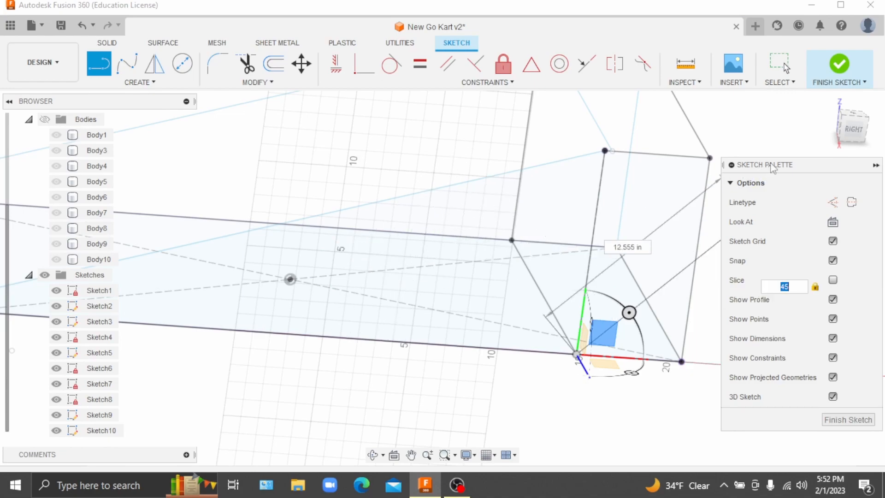
pyautogui.click(854, 129)
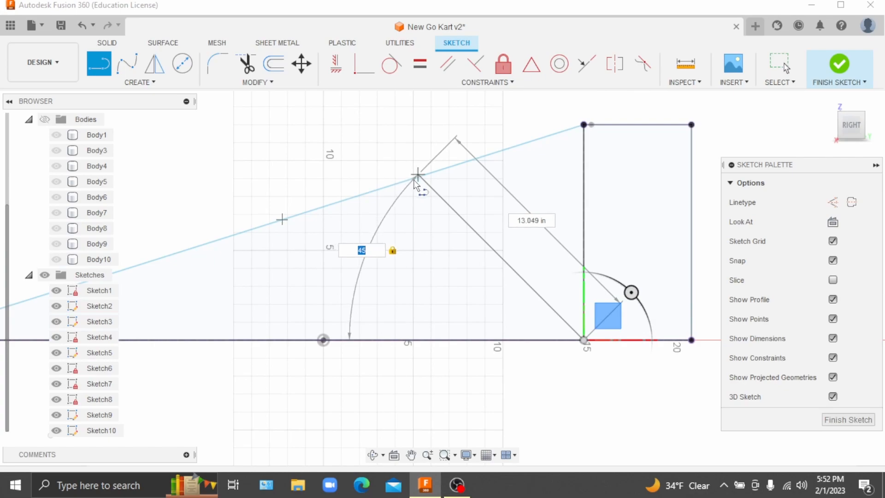
# Check the 45° line's direction against the frame and end it just past the sloped side line
pyautogui.scroll(-1, 417, 183)
pyautogui.scroll(5, 417, 183)
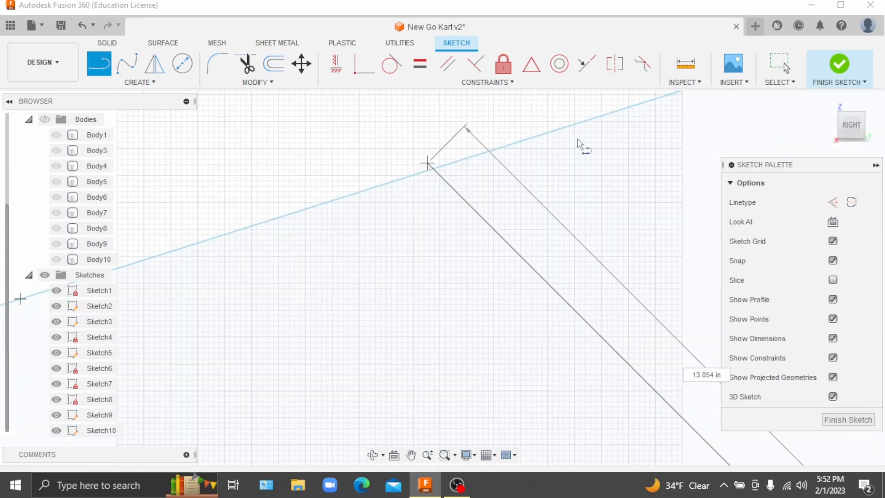
pyautogui.click(828, 102)
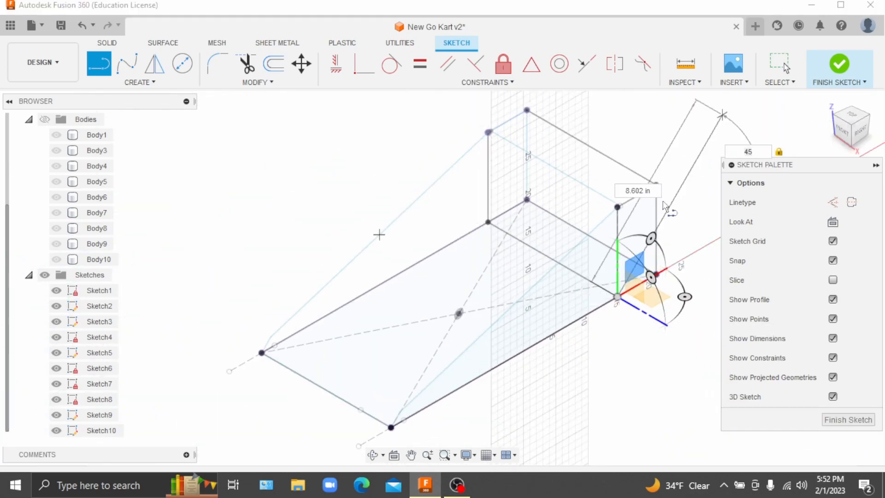
pyautogui.moveTo(870, 97)
pyautogui.keyDown('shift'); pyautogui.mouseDown(button='middle')
pyautogui.moveTo(815, 142)
pyautogui.moveTo(802, 138)
pyautogui.mouseUp(button='middle'); pyautogui.keyUp('shift')
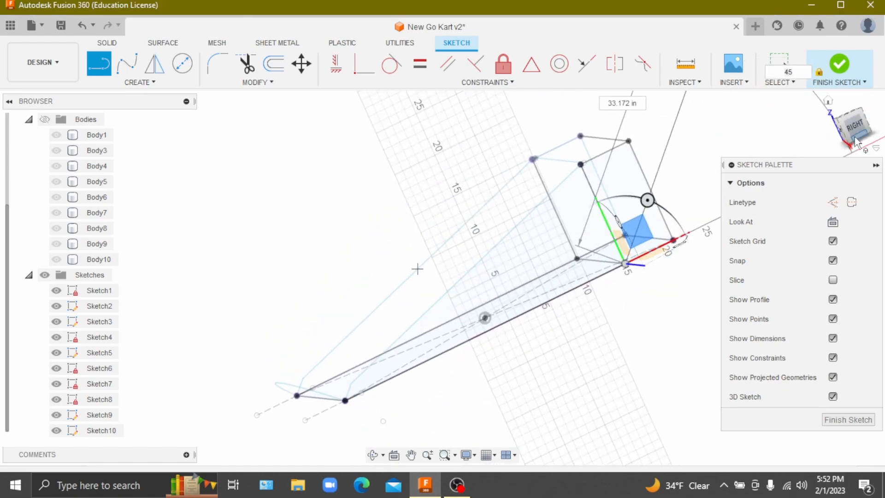
pyautogui.click(853, 125)
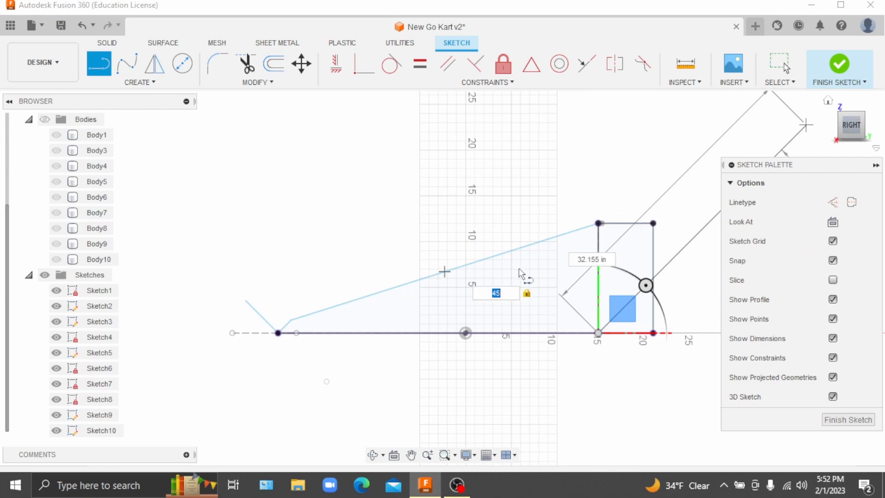
pyautogui.scroll(3, 529, 265)
pyautogui.scroll(3, 529, 266)
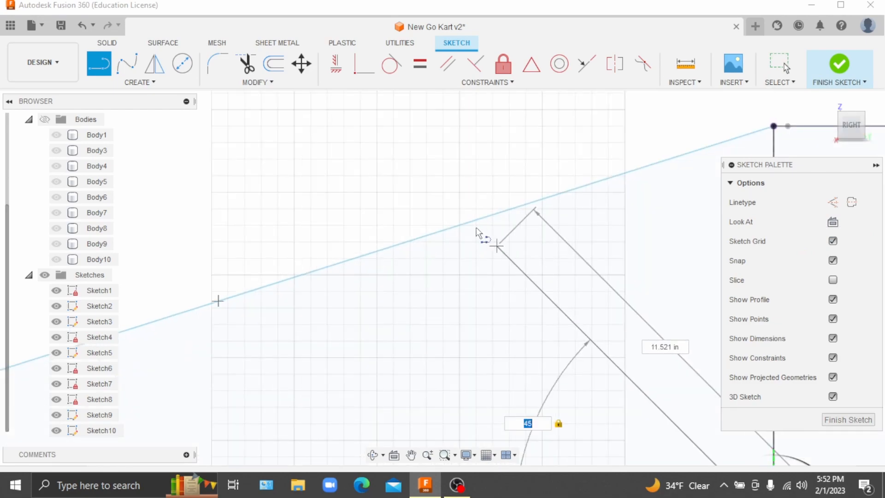
pyautogui.click(450, 197)
# Try to locate a snap point for another line where the 45° line crosses the sloped side line
pyautogui.click(253, 69)
pyautogui.scroll(-2, 474, 196)
pyautogui.scroll(-3, 473, 195)
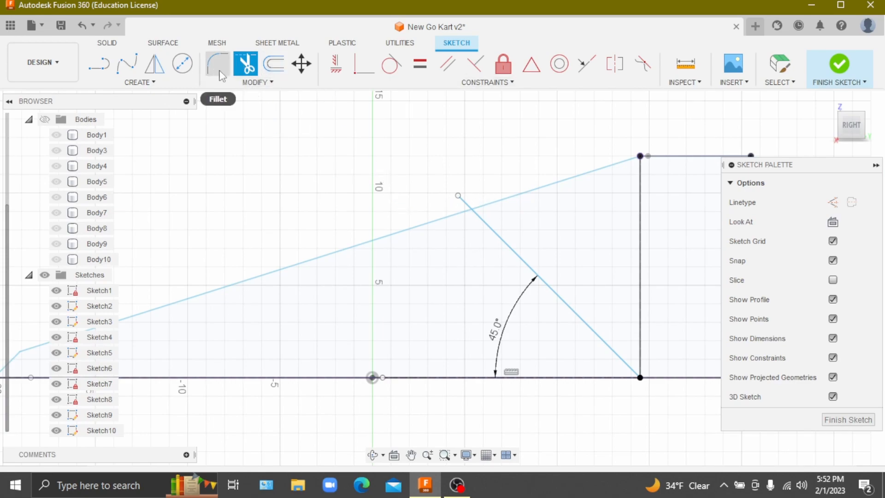
pyautogui.click(111, 70)
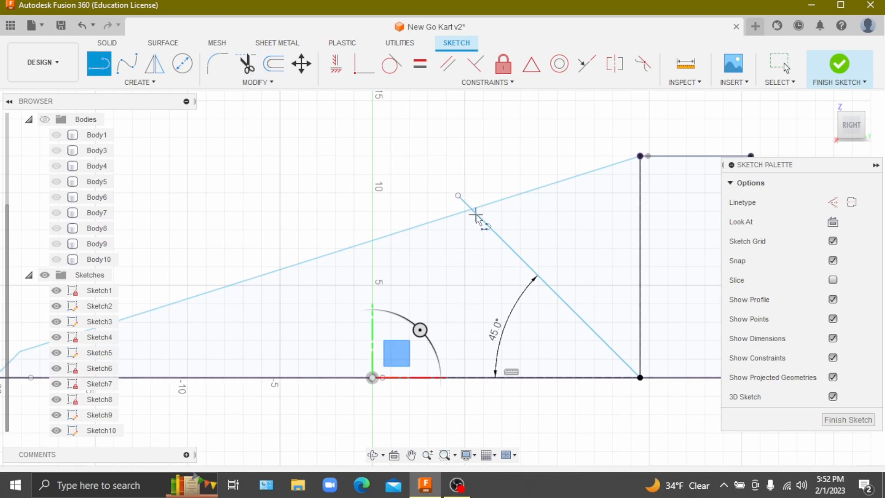
pyautogui.scroll(5, 469, 207)
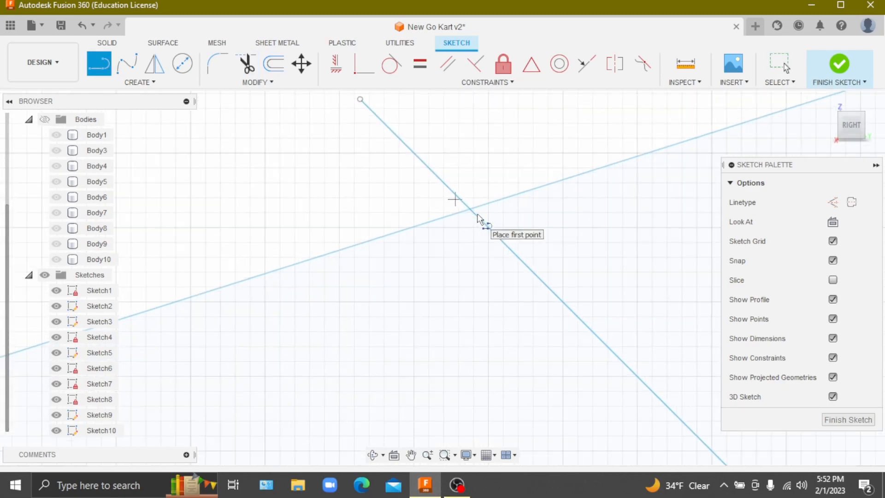
pyautogui.scroll(3, 473, 213)
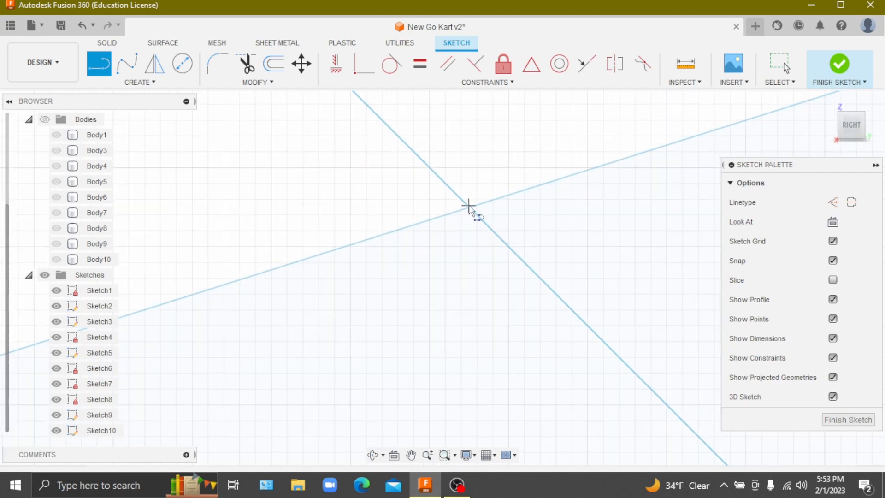
pyautogui.scroll(2, 469, 207)
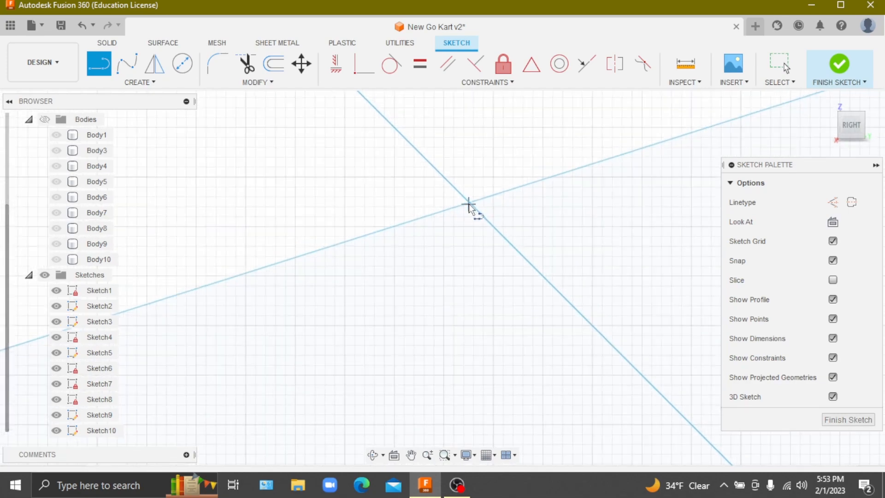
pyautogui.scroll(4, 470, 204)
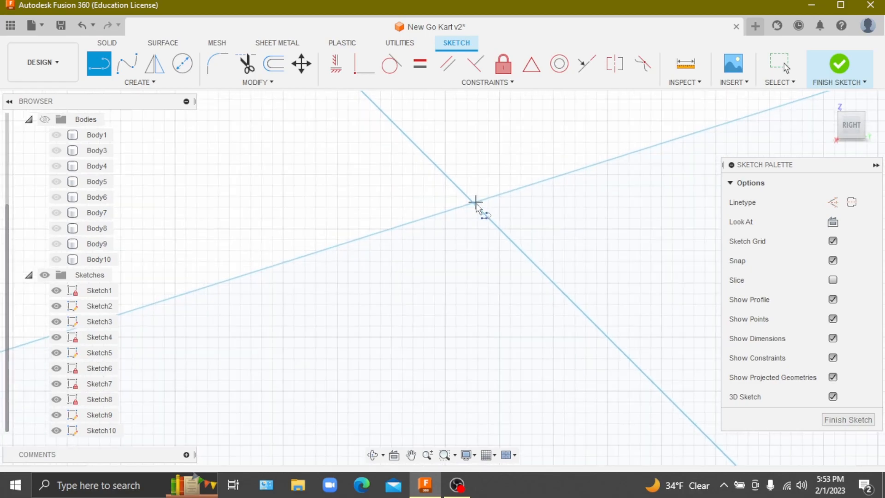
pyautogui.scroll(-8, 477, 206)
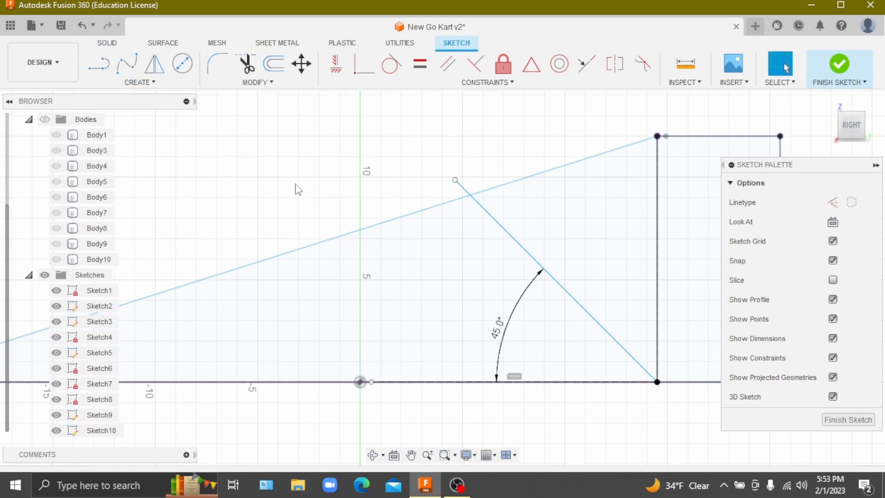
# Undo the 45° line together with the earlier body and sketch visibility changes
pyautogui.click(101, 65)
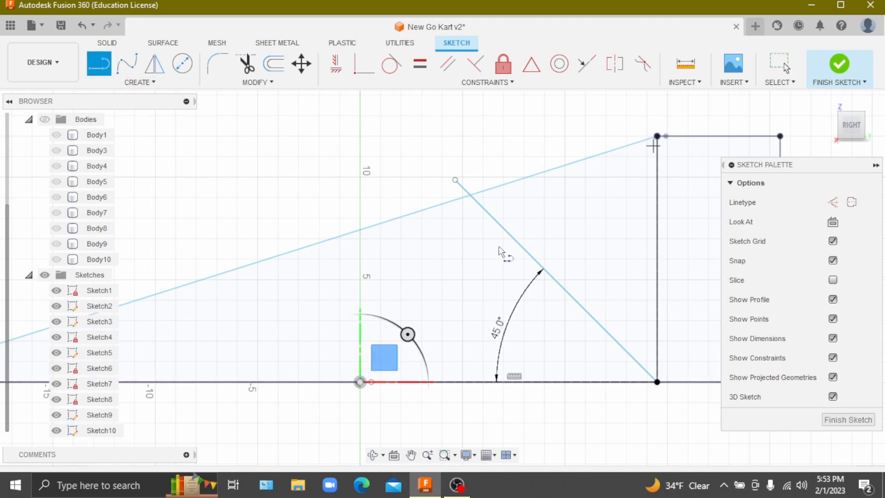
pyautogui.click(81, 26)
pyautogui.click(81, 28)
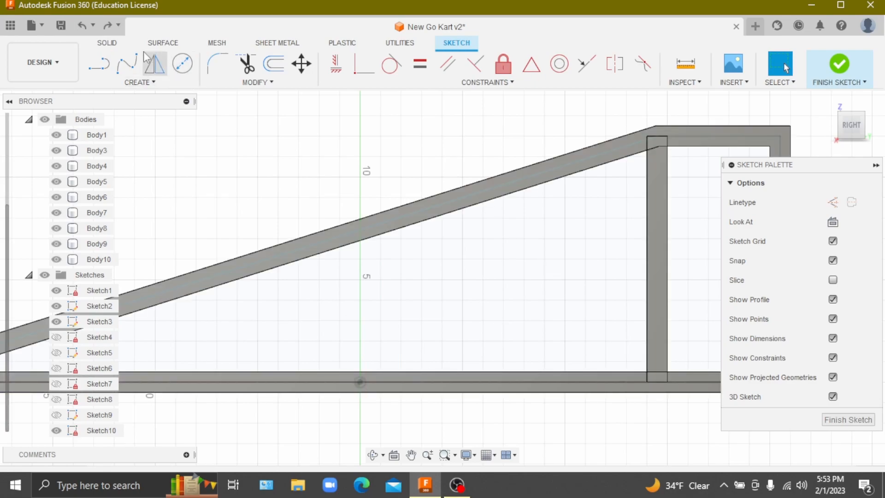
pyautogui.click(114, 29)
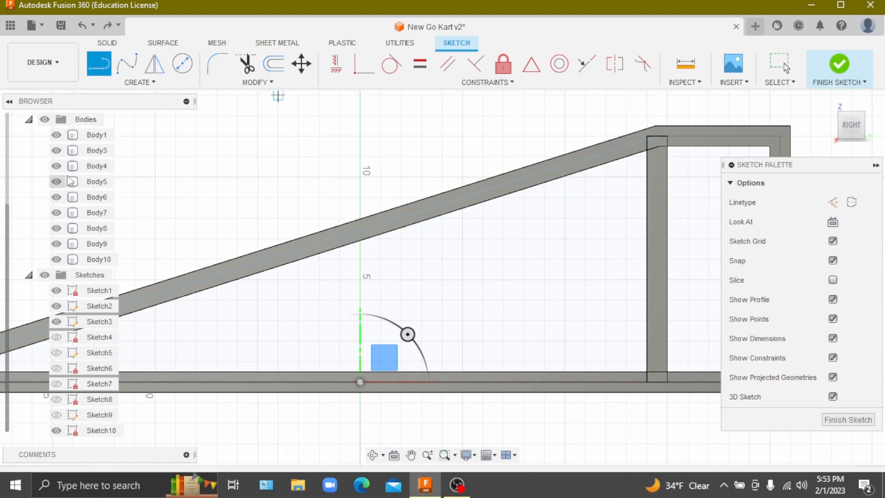
# Hide all bodies and show Sketch4 through Sketch9 as references for the new line
pyautogui.click(44, 119)
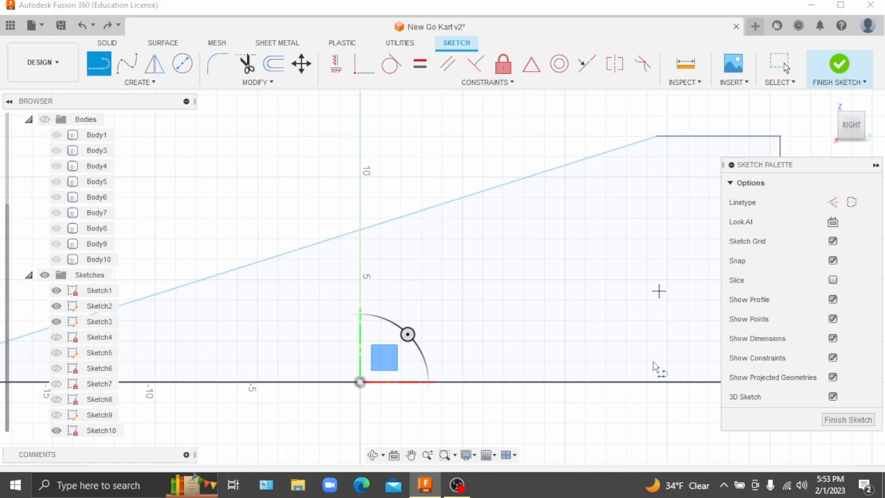
pyautogui.click(830, 98)
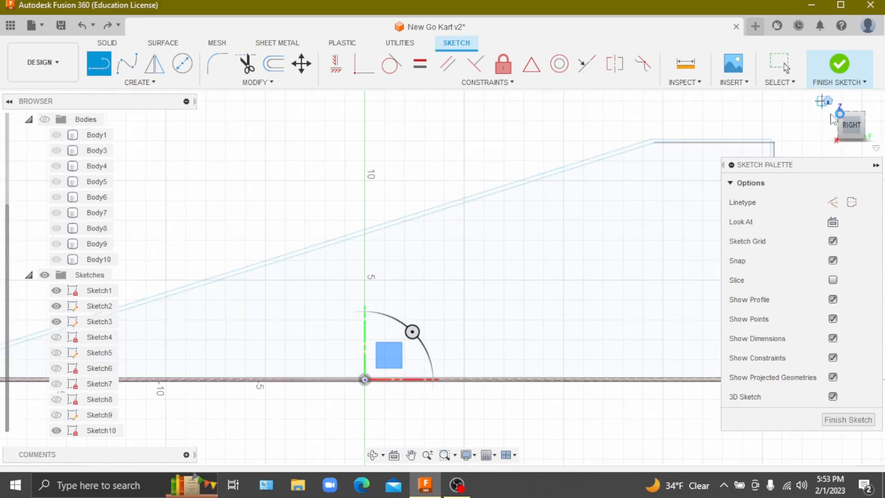
pyautogui.click(57, 337)
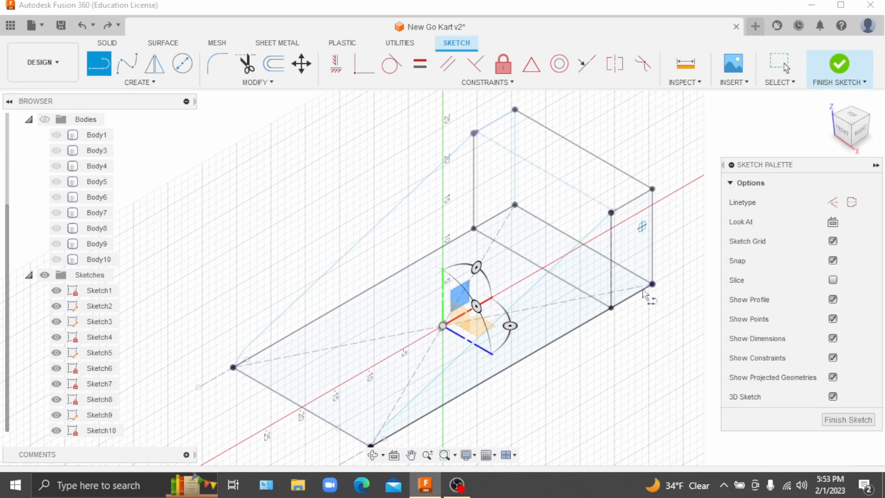
# Start a line at the base of the near upright and lock its angle at 45° toward the sloped side line
pyautogui.click(611, 308)
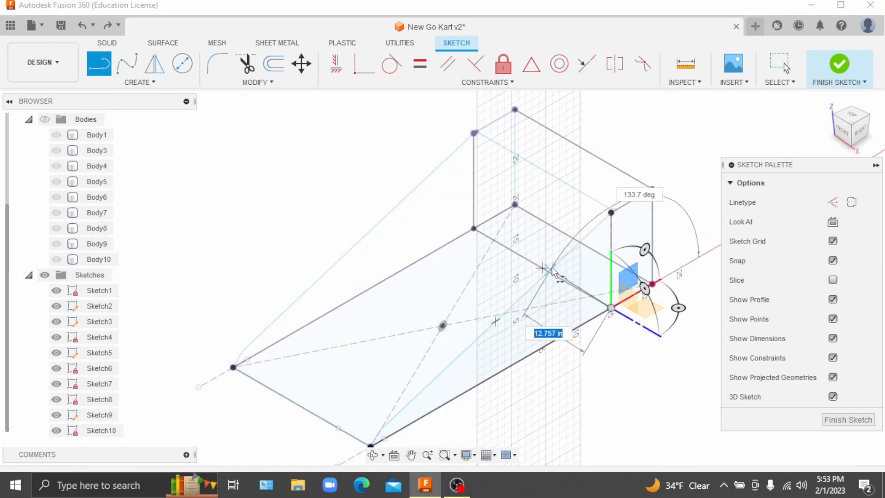
pyautogui.click(859, 132)
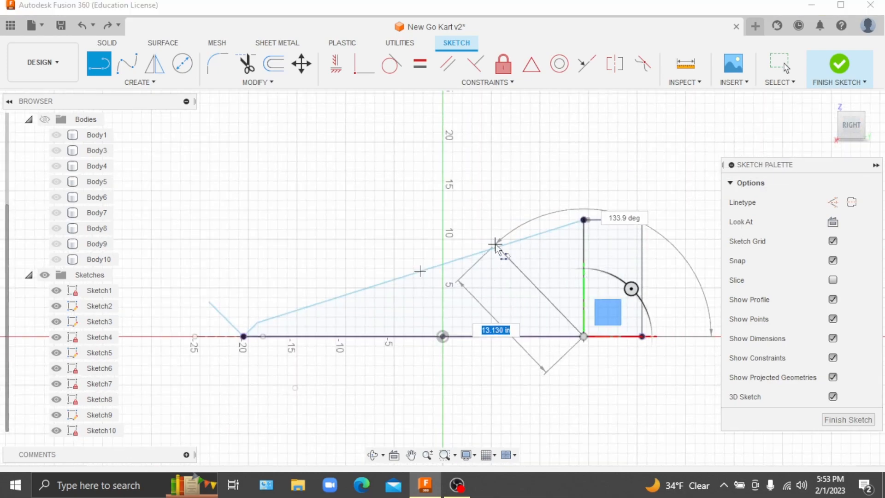
pyautogui.scroll(3, 498, 249)
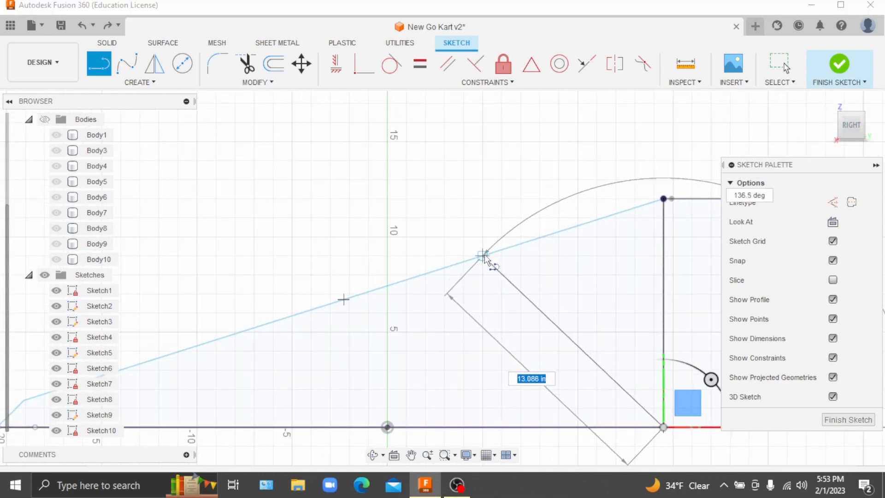
pyautogui.scroll(3, 483, 256)
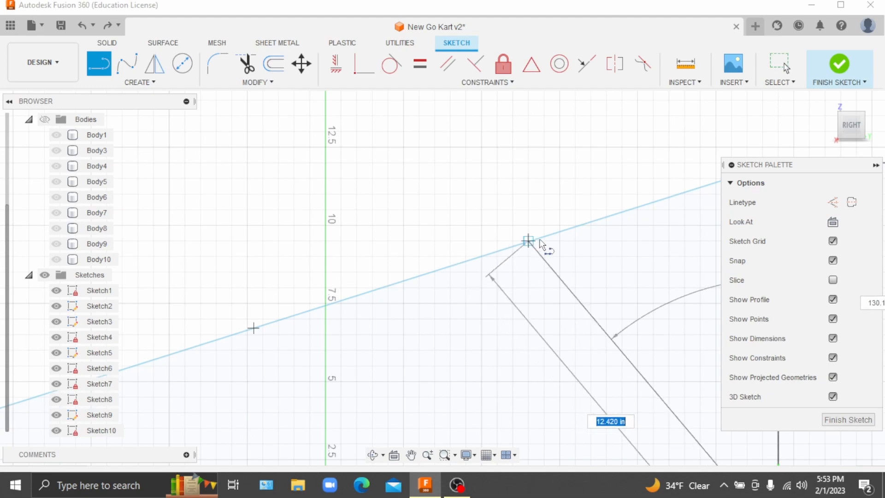
pyautogui.scroll(-2, 528, 242)
pyautogui.scroll(-1, 528, 242)
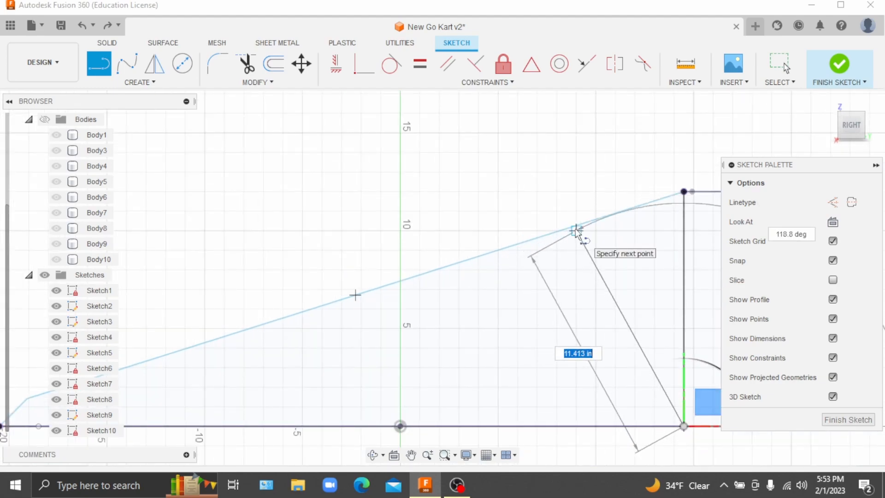
pyautogui.write('45')
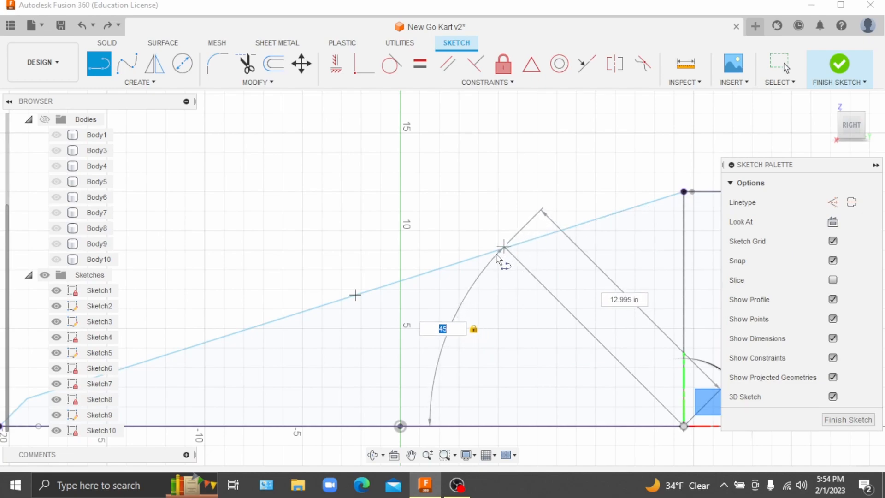
# End the 45° line exactly on the sloped side line, making it about 13 in long
pyautogui.scroll(-2, 494, 254)
pyautogui.scroll(4, 496, 253)
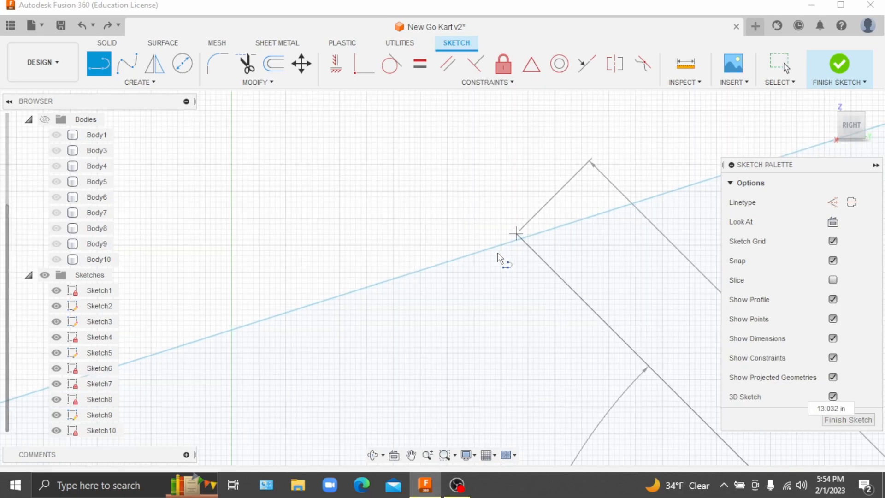
pyautogui.scroll(-4, 501, 238)
pyautogui.scroll(6, 502, 236)
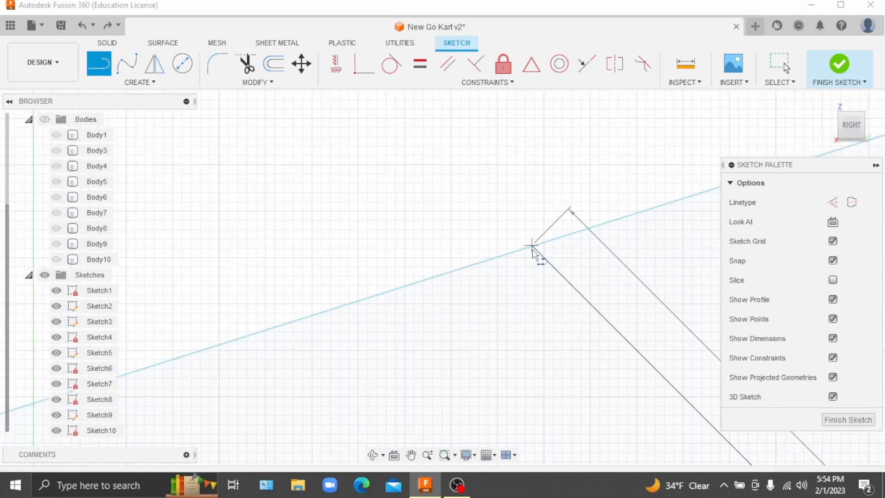
pyautogui.scroll(-1, 534, 252)
pyautogui.scroll(5, 534, 251)
pyautogui.scroll(-4, 535, 254)
pyautogui.scroll(2, 534, 255)
pyautogui.scroll(3, 535, 254)
pyautogui.scroll(-5, 538, 256)
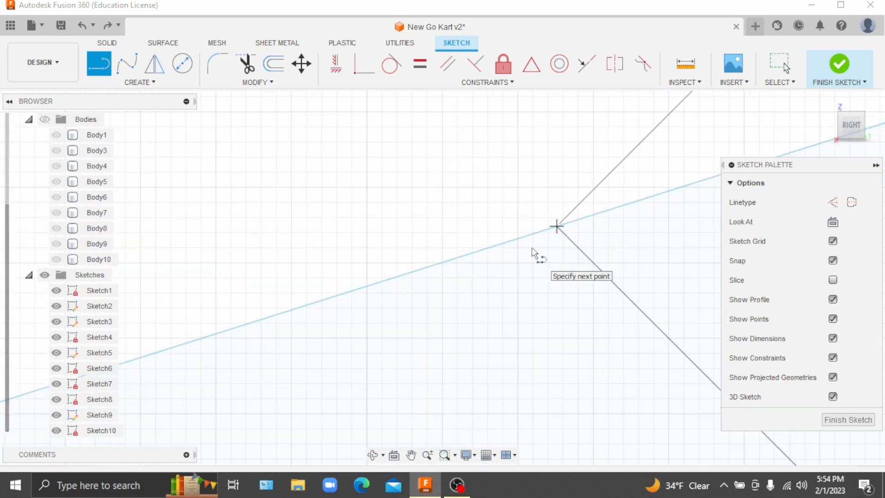
pyautogui.click(557, 227)
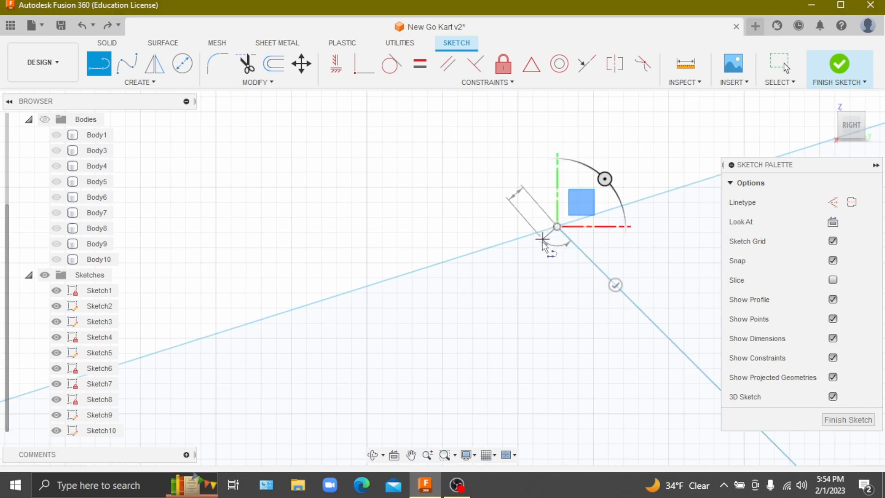
pyautogui.scroll(-1, 503, 279)
pyautogui.scroll(-5, 501, 278)
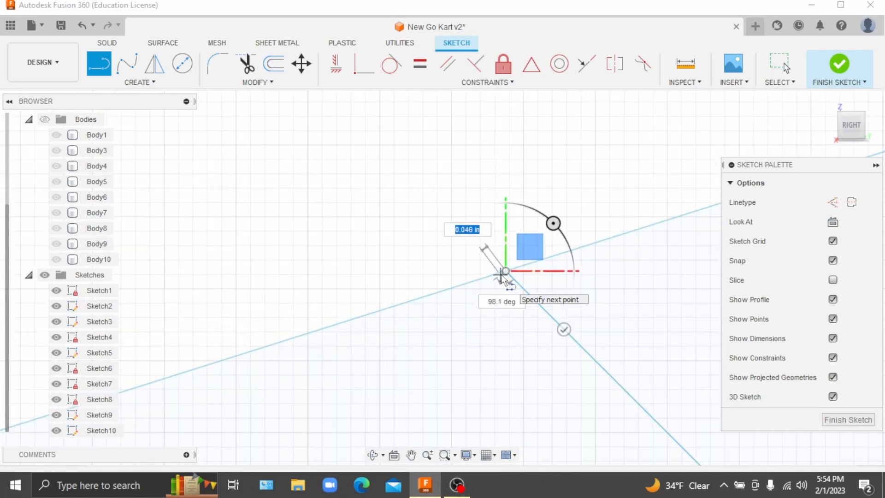
# Try locking the next line at 45° to the first brace, starting from its upper end on the sloped side line
pyautogui.scroll(-6, 490, 300)
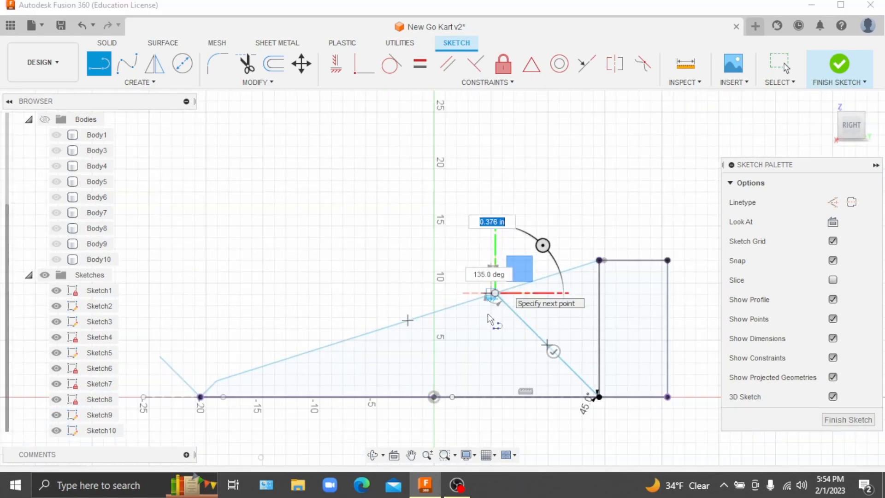
pyautogui.scroll(3, 467, 355)
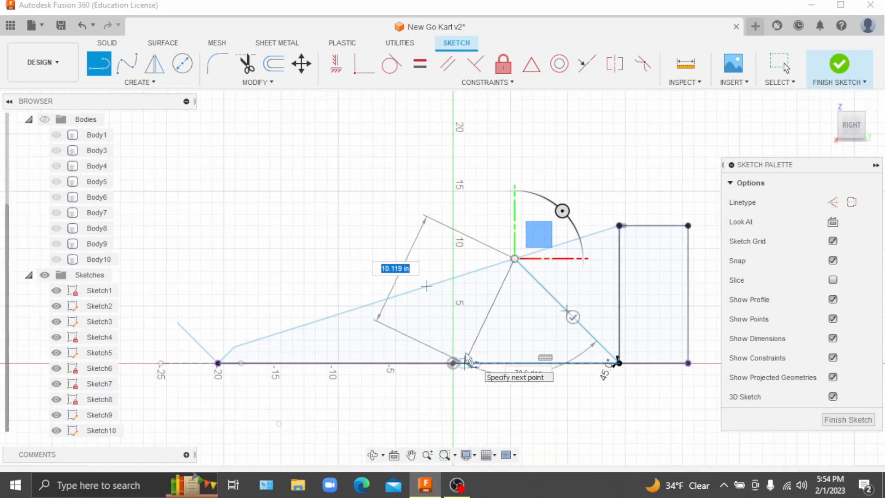
pyautogui.press('Tab')
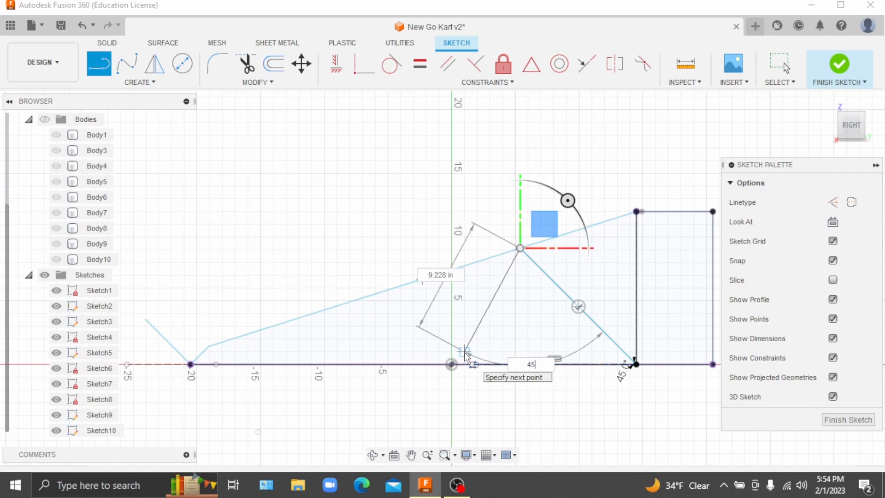
pyautogui.press('Tab')
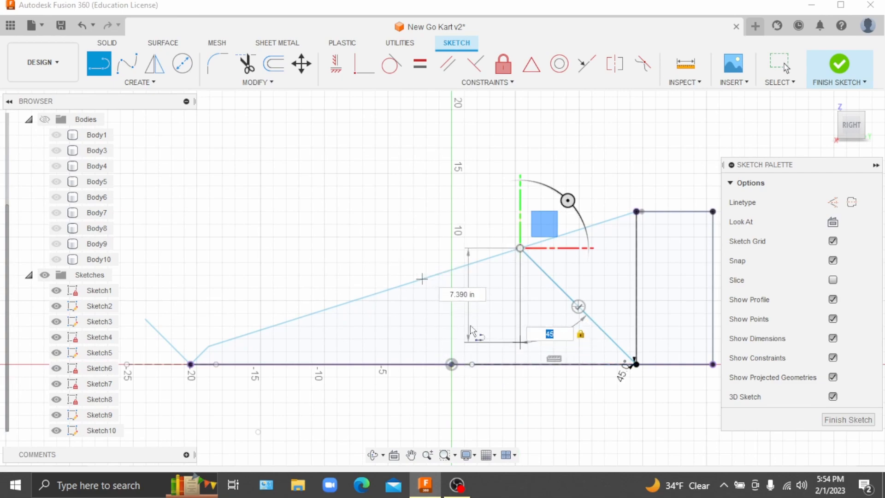
pyautogui.scroll(2, 505, 359)
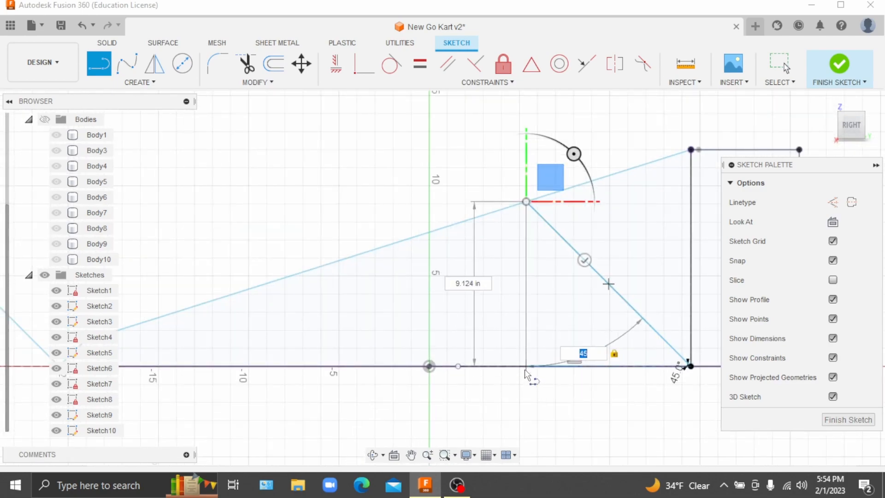
pyautogui.scroll(-1, 527, 371)
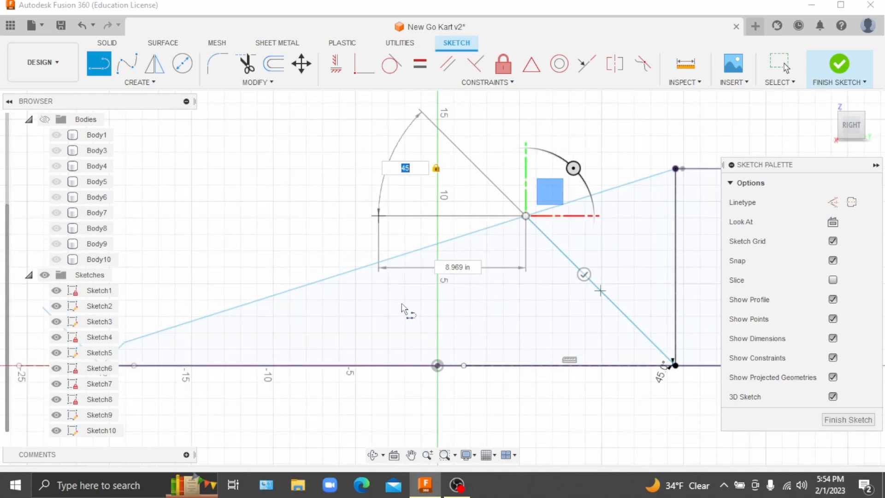
# Draw the second brace line at 90° to the first, ending on the horizontal base line, about 12.9 in long
pyautogui.write('90')
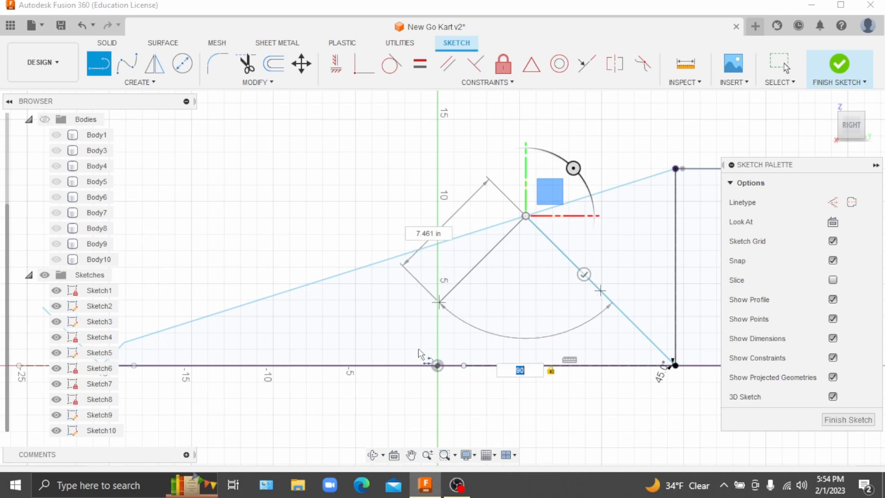
pyautogui.scroll(-1, 368, 374)
pyautogui.scroll(3, 371, 372)
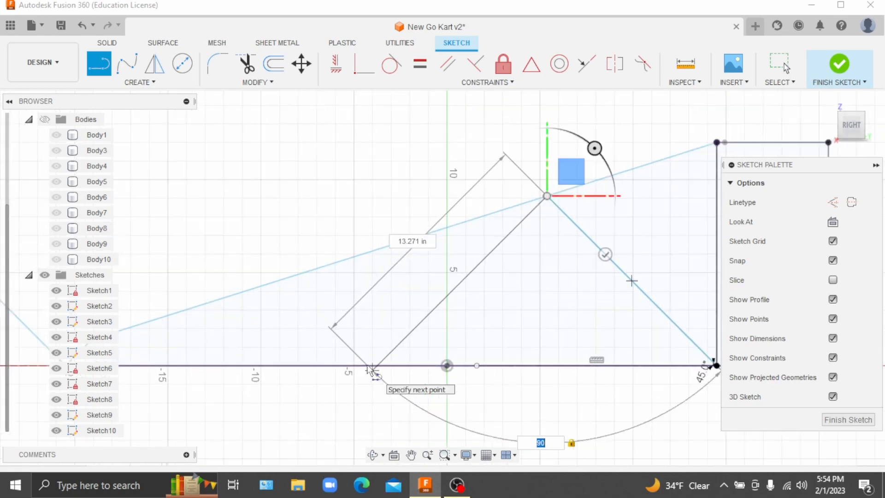
pyautogui.scroll(3, 372, 369)
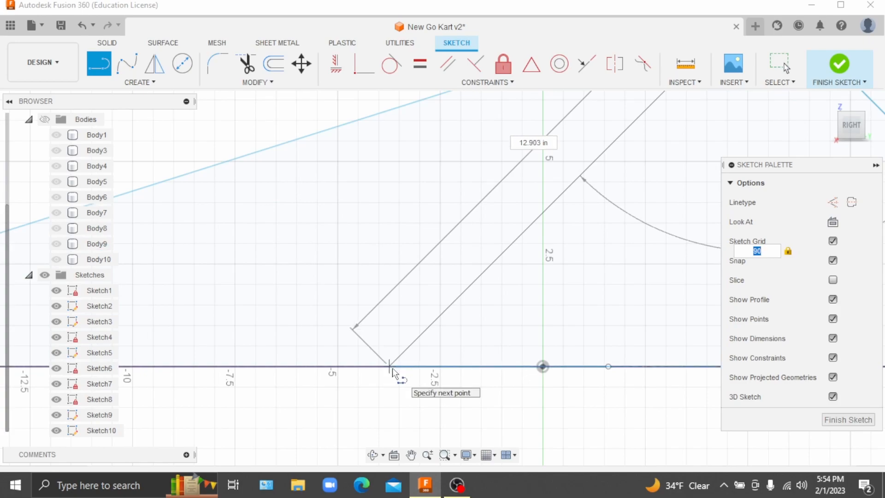
pyautogui.click(390, 366)
# Draw the third brace line at 90° to the second, from the base line up to the sloped side line, about 6.8 in long
pyautogui.scroll(-2, 389, 365)
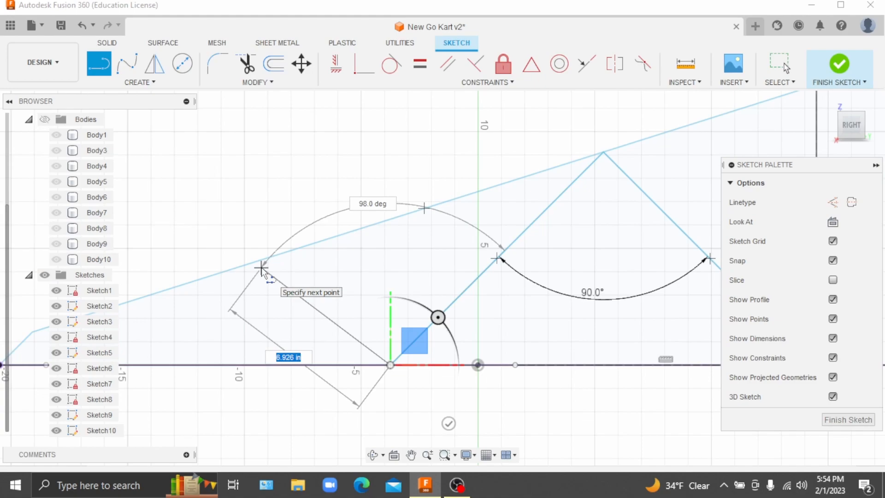
pyautogui.write('45')
pyautogui.press('Tab')
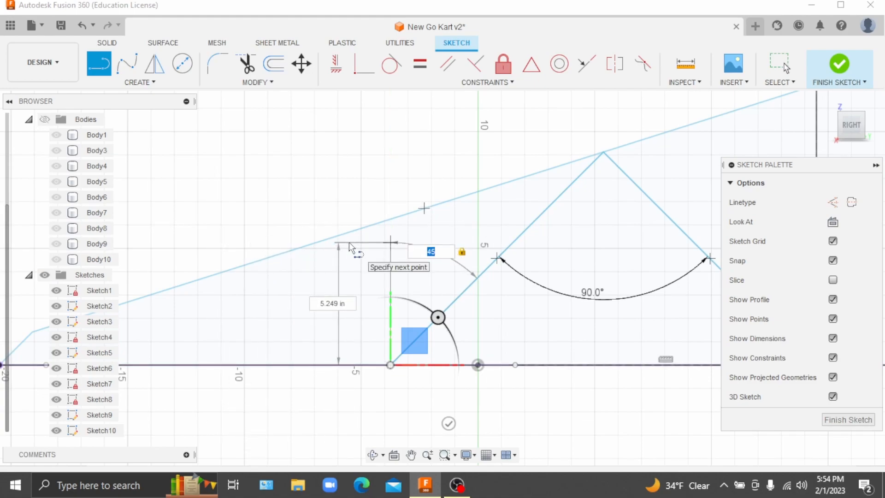
pyautogui.press('Tab')
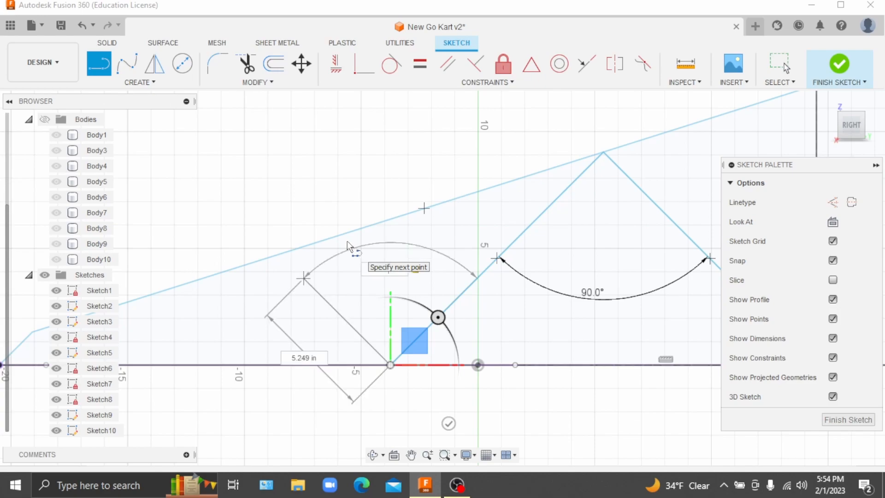
pyautogui.scroll(2, 276, 261)
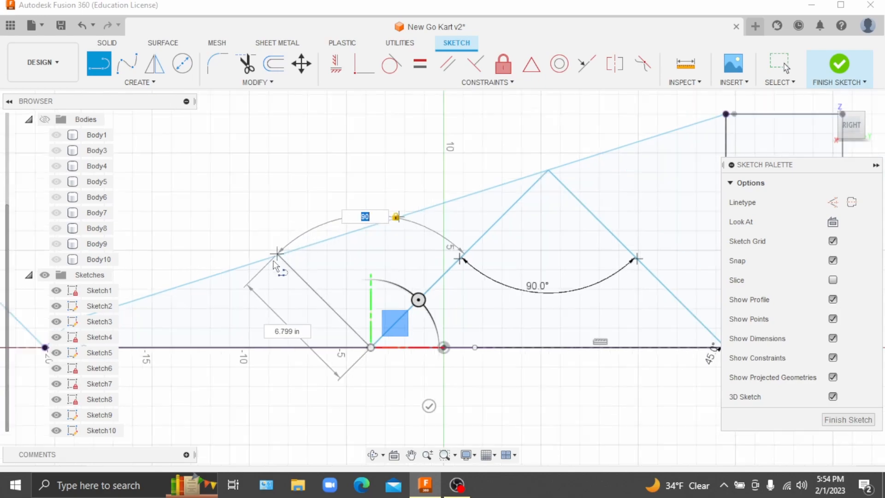
pyautogui.scroll(8, 275, 261)
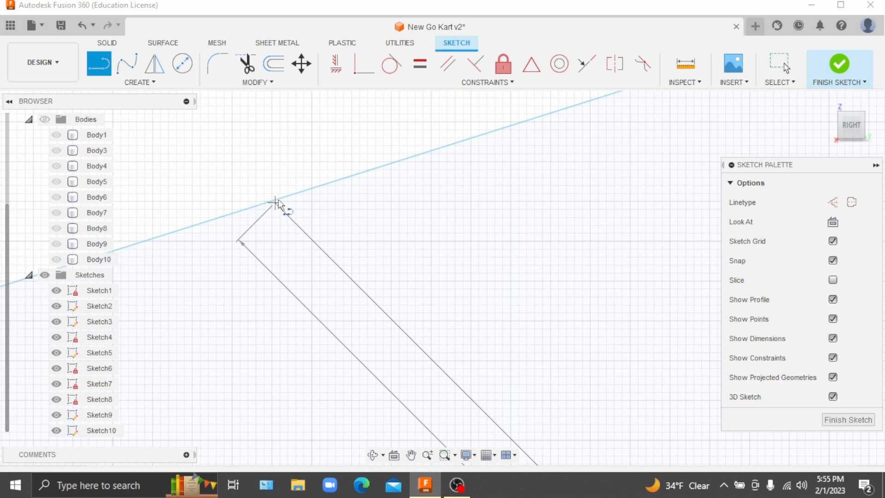
pyautogui.click(273, 201)
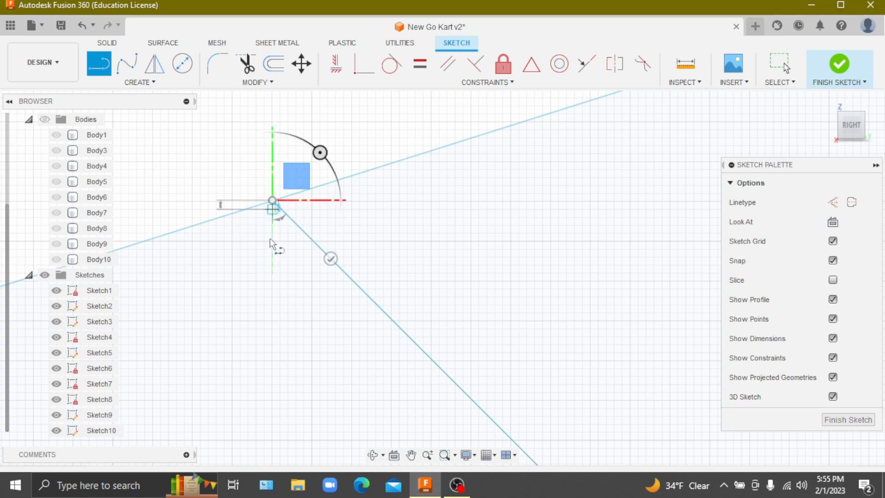
# Draw the fourth brace line at 90° to the third, from the sloped side line down to the base line, about 6.7 in long
pyautogui.scroll(-4, 272, 277)
pyautogui.scroll(-3, 264, 300)
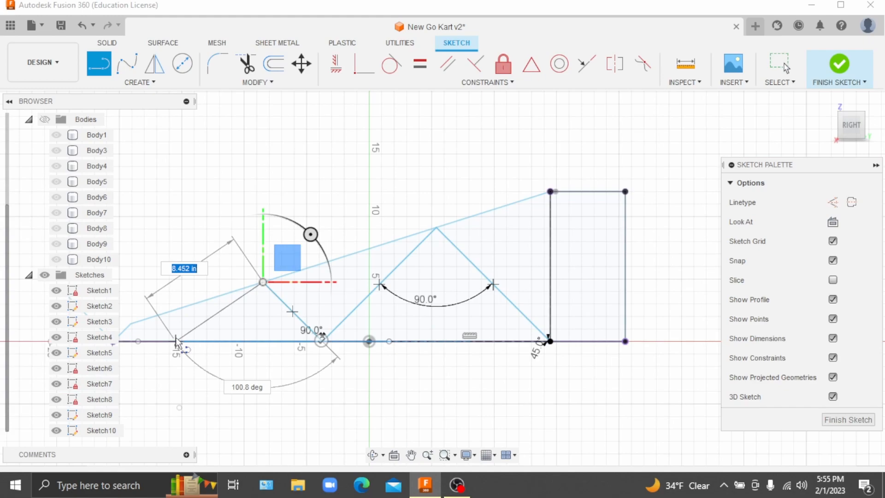
pyautogui.scroll(5, 176, 338)
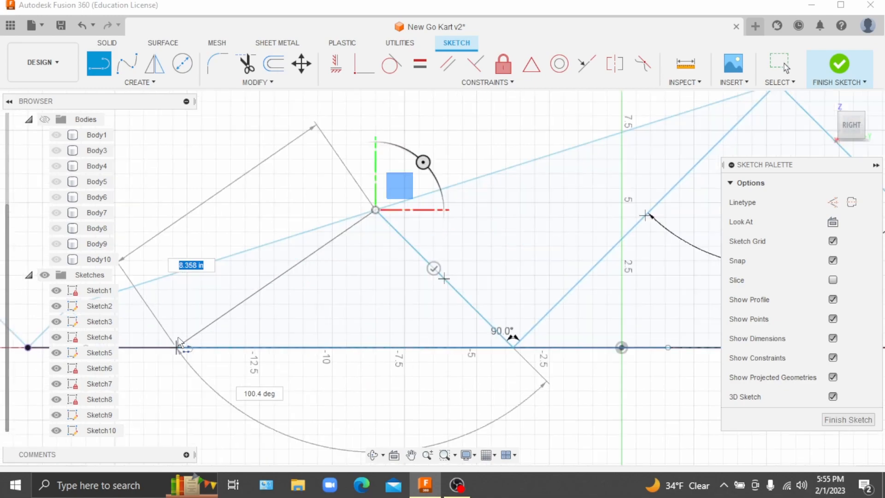
pyautogui.scroll(2, 179, 343)
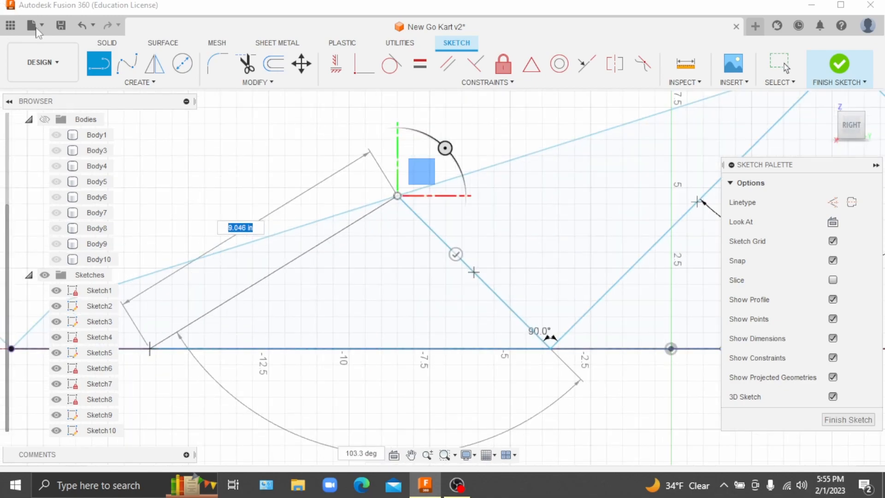
pyautogui.press('Tab')
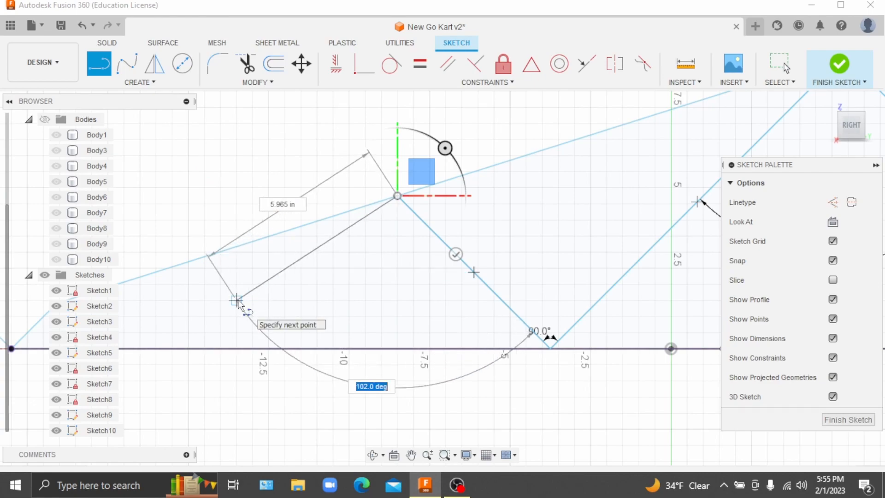
pyautogui.press('Tab')
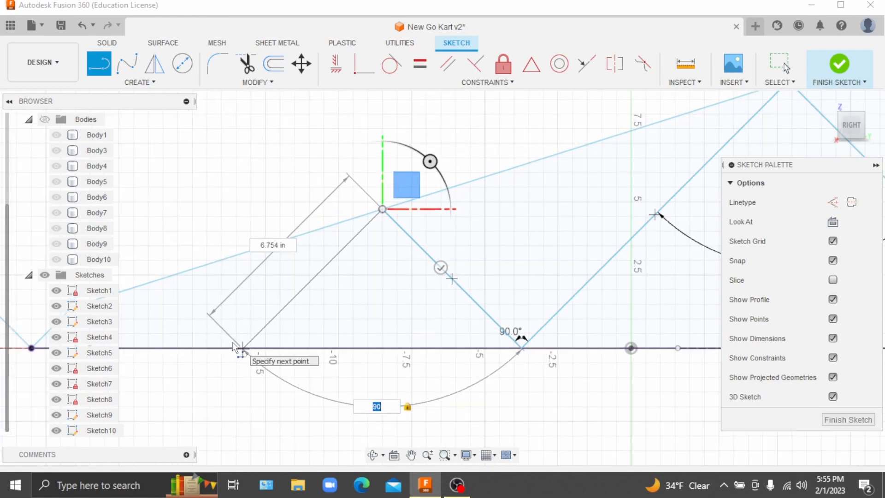
pyautogui.scroll(3, 238, 350)
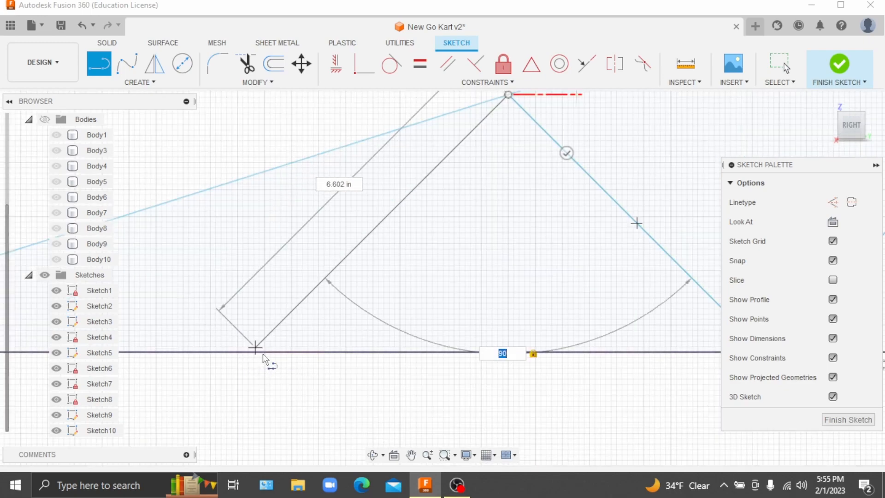
pyautogui.scroll(-2, 257, 360)
pyautogui.scroll(6, 257, 359)
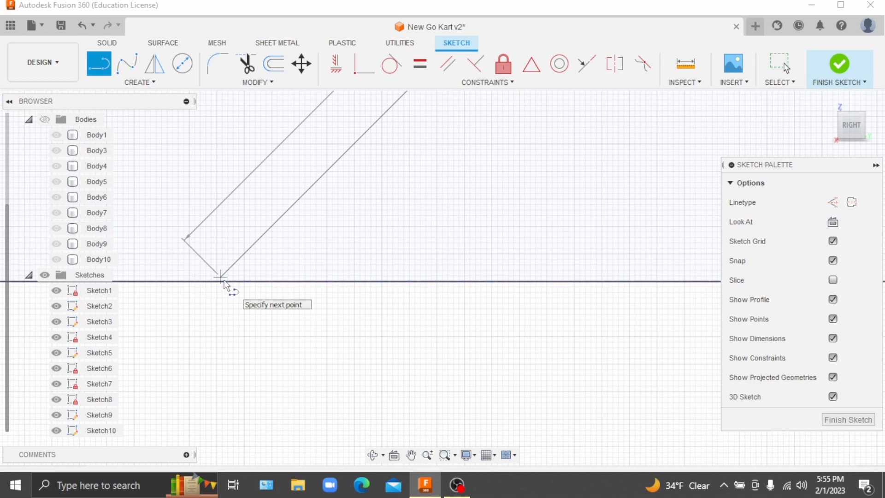
pyautogui.click(219, 283)
# Draw a closing line about 6 in long from the fourth brace's base point to the sloped line's lower corner, and end the line chain
pyautogui.scroll(-5, 240, 268)
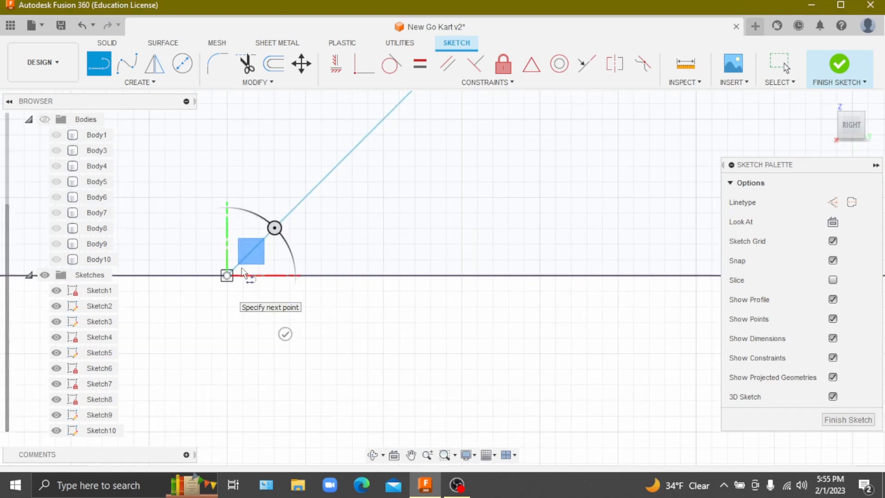
pyautogui.scroll(-3, 325, 349)
pyautogui.scroll(-4, 383, 305)
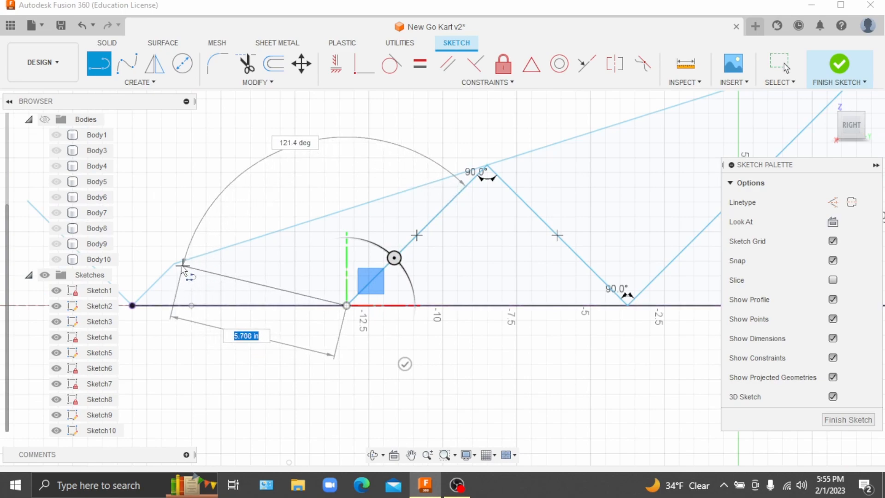
pyautogui.scroll(-1, 178, 267)
pyautogui.scroll(4, 178, 267)
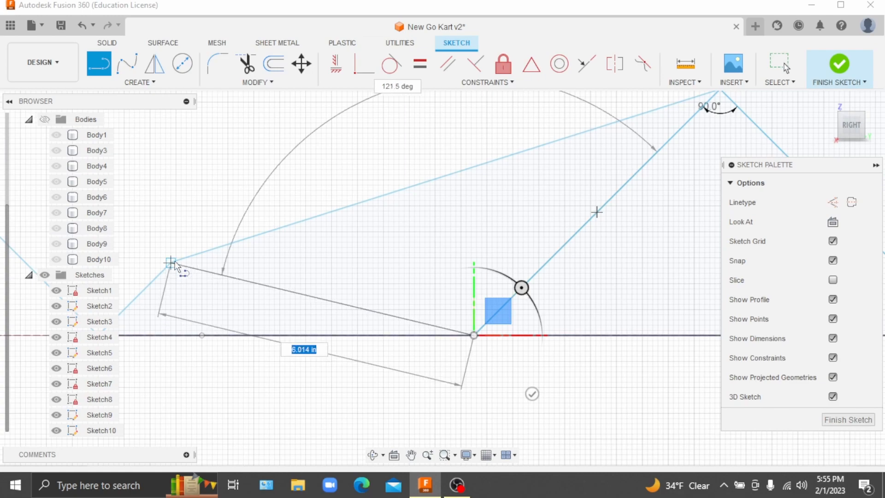
pyautogui.scroll(5, 174, 266)
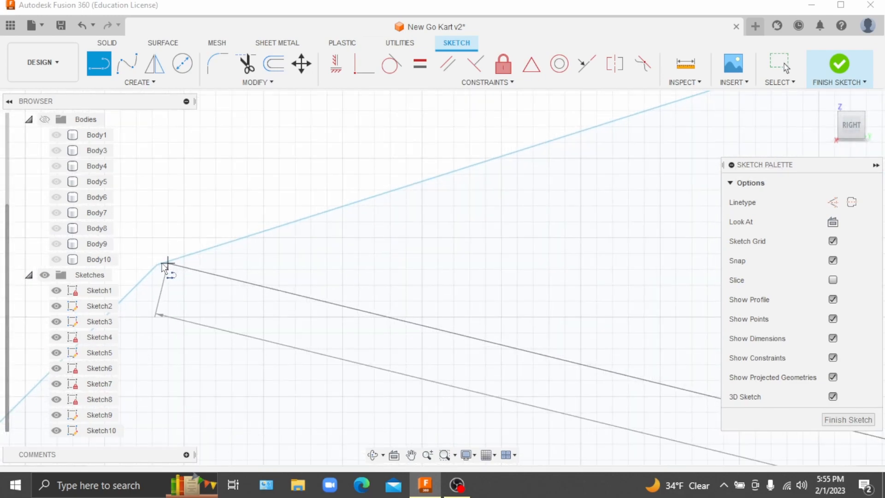
pyautogui.scroll(5, 159, 269)
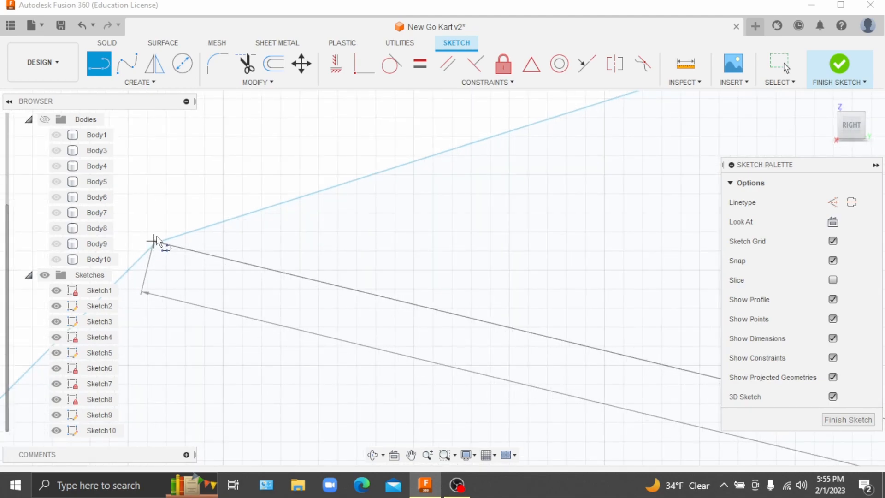
pyautogui.scroll(-3, 156, 252)
pyautogui.scroll(4, 157, 247)
pyautogui.scroll(-3, 167, 253)
pyautogui.scroll(2, 180, 248)
pyautogui.moveTo(197, 246)
pyautogui.mouseDown()
pyautogui.moveTo(211, 246)
pyautogui.moveTo(190, 248)
pyautogui.moveTo(193, 236)
pyautogui.moveTo(189, 262)
pyautogui.moveTo(146, 270)
pyautogui.moveTo(169, 257)
pyautogui.moveTo(153, 262)
pyautogui.moveTo(164, 264)
pyautogui.mouseUp()
pyautogui.scroll(-2, 208, 235)
pyautogui.scroll(-2, 217, 224)
pyautogui.scroll(3, 220, 226)
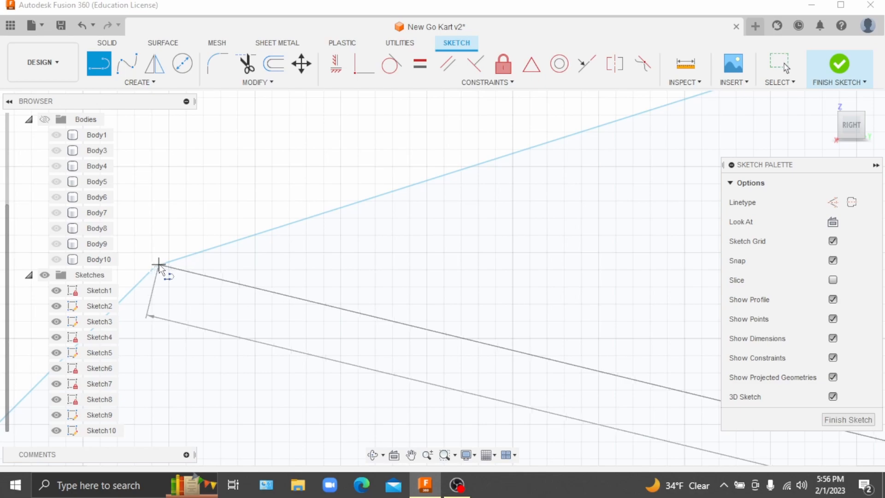
pyautogui.click(199, 249)
pyautogui.scroll(-2, 395, 181)
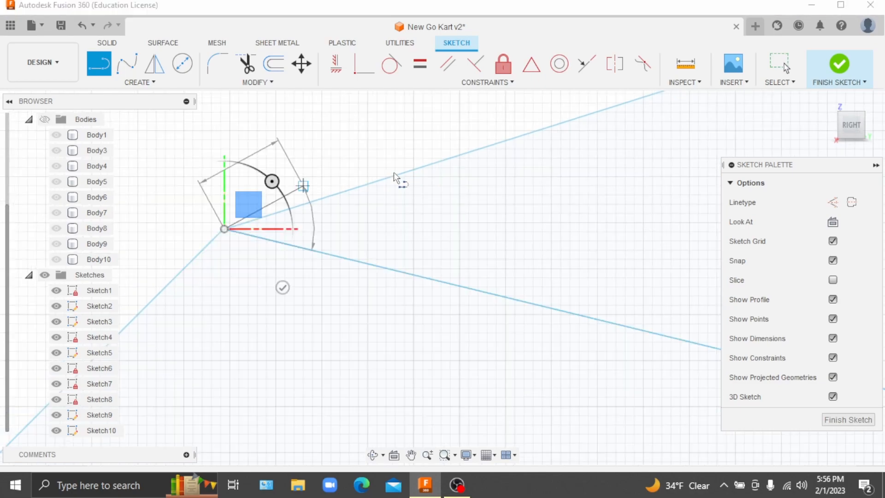
pyautogui.scroll(-5, 397, 180)
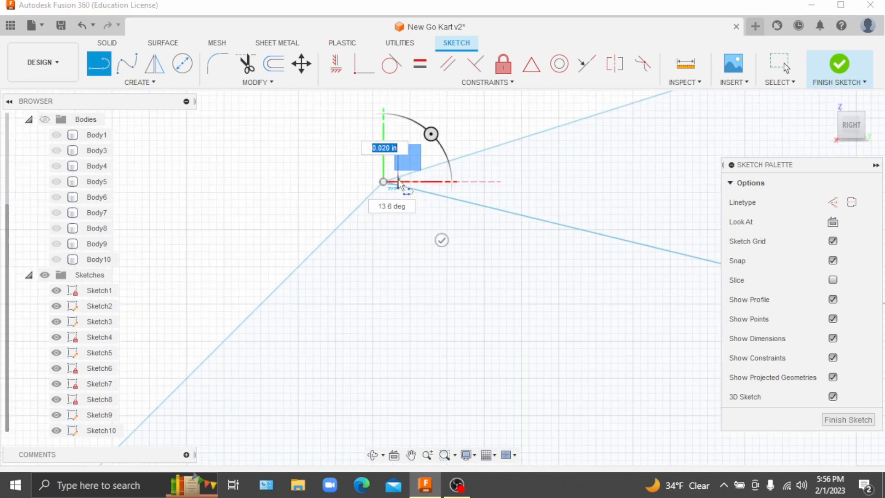
pyautogui.scroll(-2, 346, 247)
pyautogui.scroll(5, 348, 249)
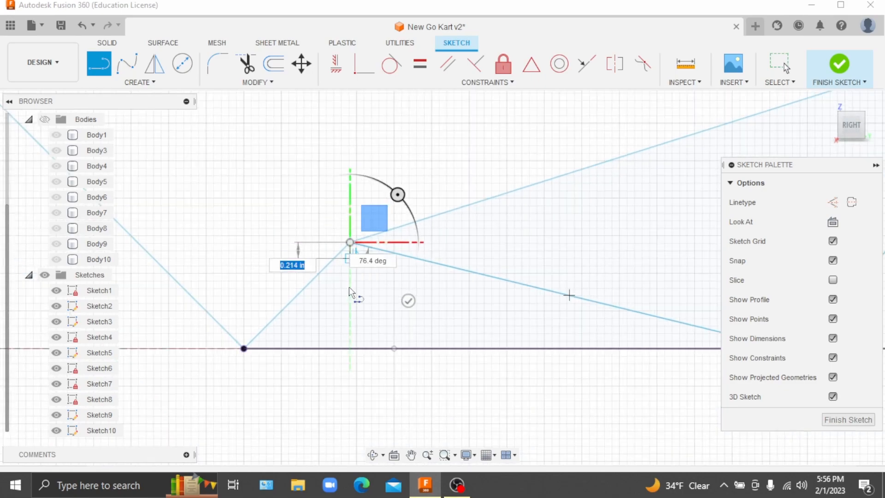
pyautogui.press('Escape')
# Set up a hollow 1 in square pipe with 0.25 in thickness along the zigzag brace lines as a new body
pyautogui.scroll(-5, 357, 263)
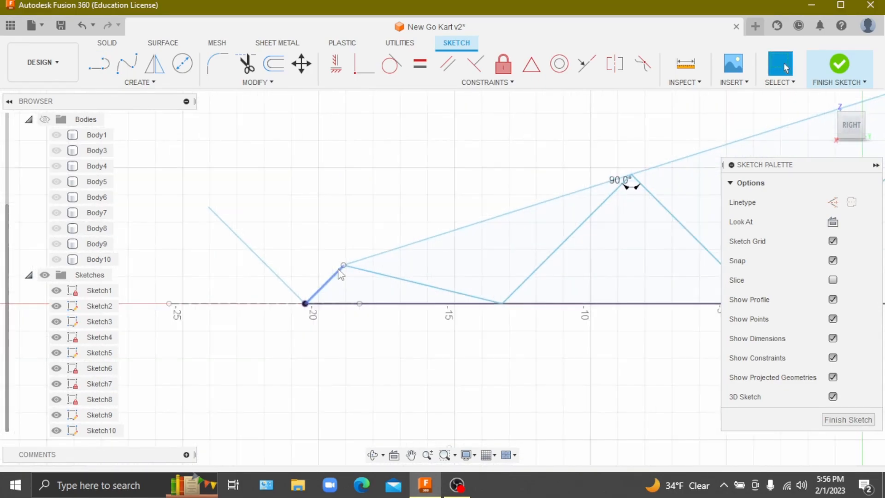
pyautogui.scroll(6, 358, 262)
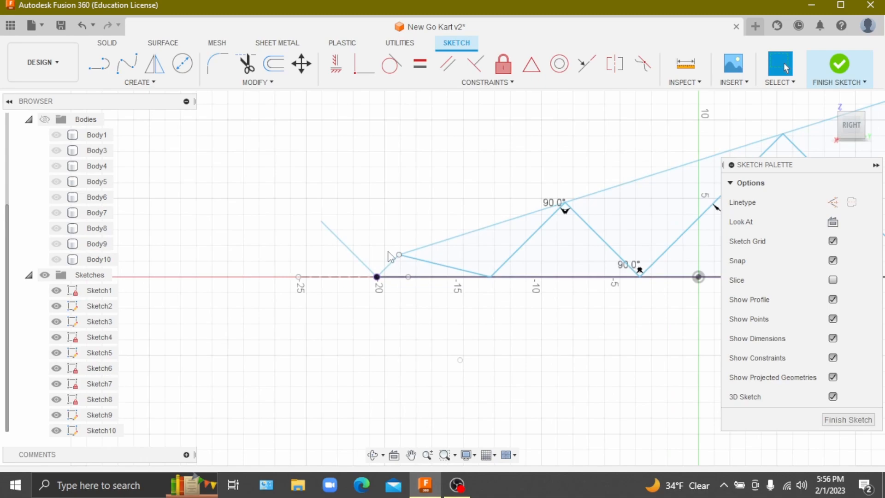
pyautogui.scroll(-6, 394, 279)
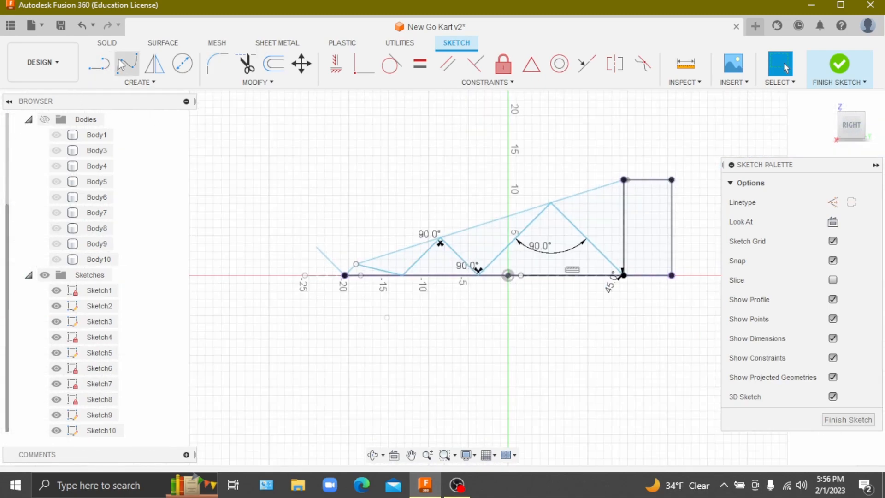
pyautogui.click(114, 84)
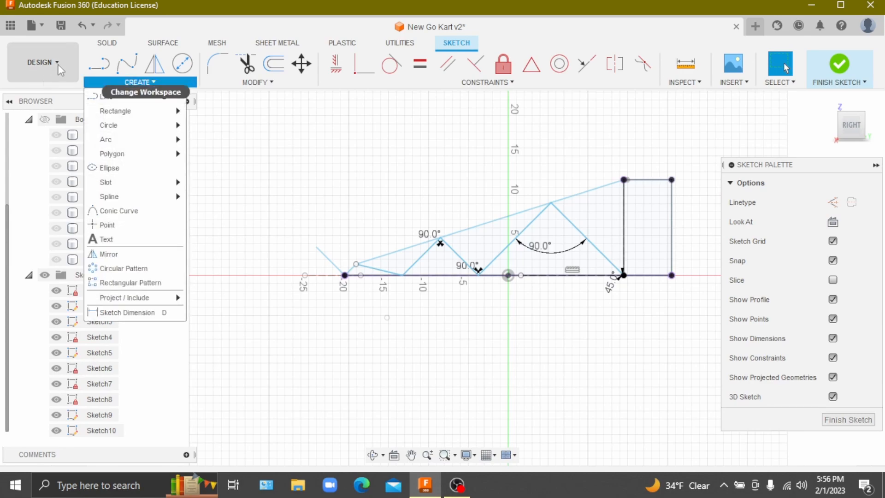
pyautogui.click(113, 44)
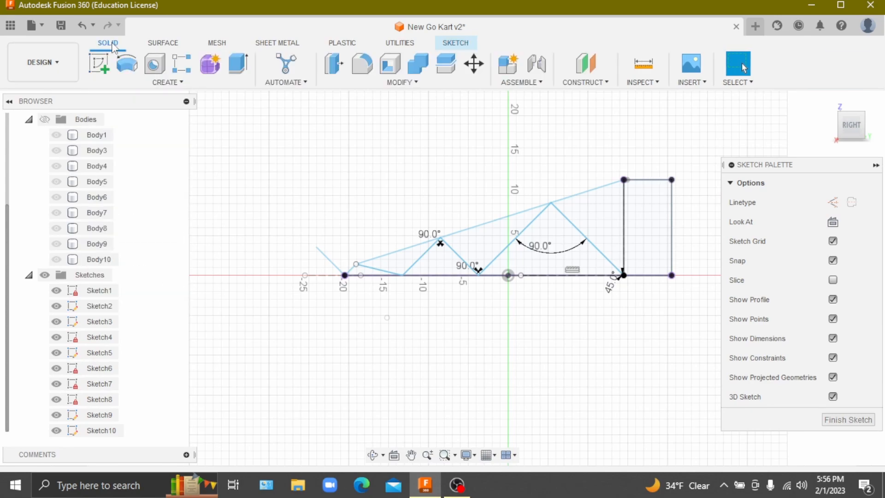
pyautogui.click(154, 83)
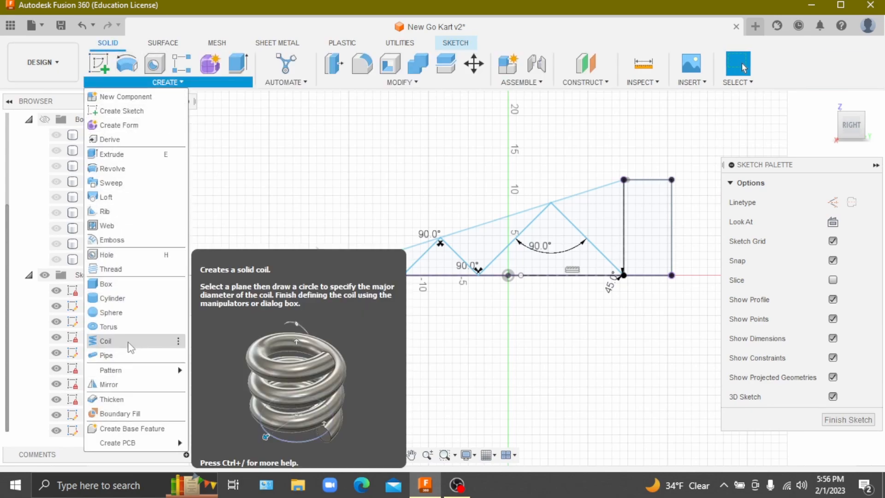
pyautogui.click(132, 355)
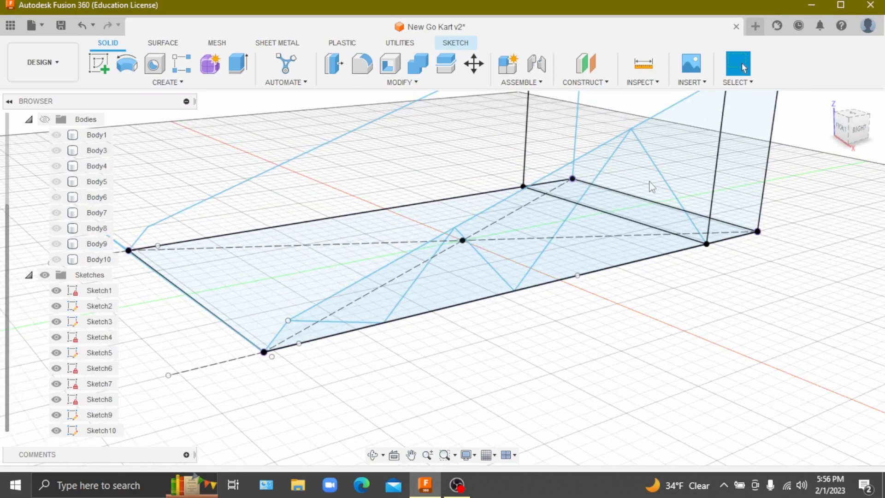
pyautogui.click(660, 170)
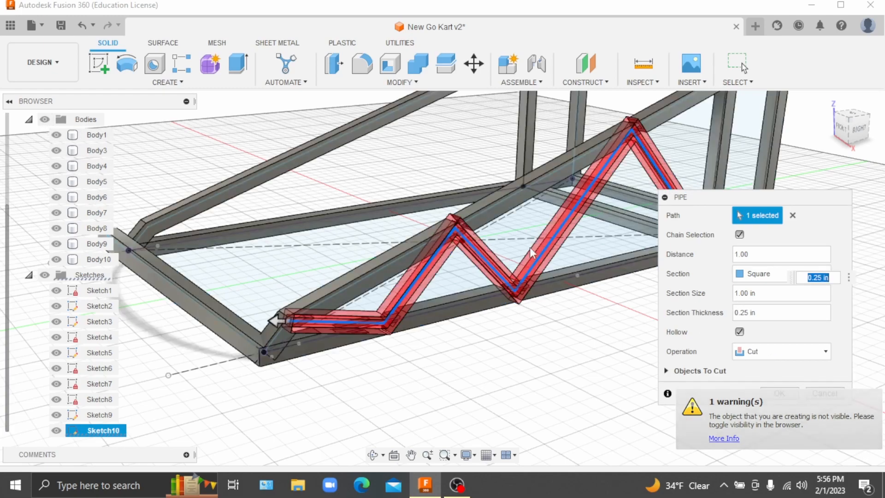
pyautogui.click(755, 358)
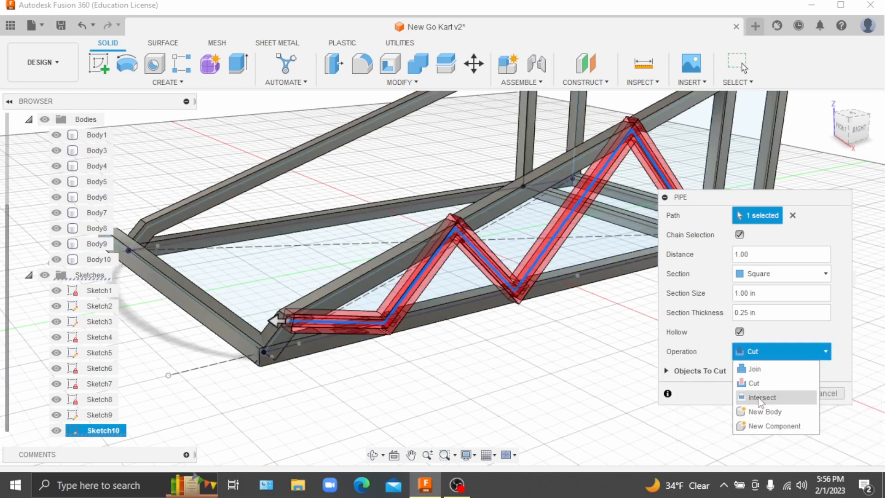
pyautogui.click(760, 408)
# Check the previewed brace pipe where it meets the frame's low front corner, and create the pipe body
pyautogui.scroll(-3, 488, 194)
pyautogui.scroll(8, 472, 196)
pyautogui.scroll(-6, 445, 190)
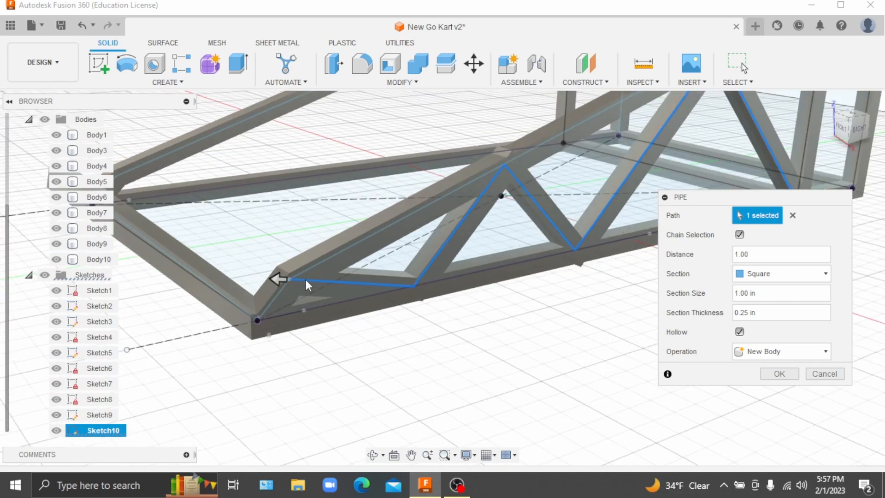
pyautogui.scroll(8, 305, 278)
pyautogui.scroll(-8, 316, 269)
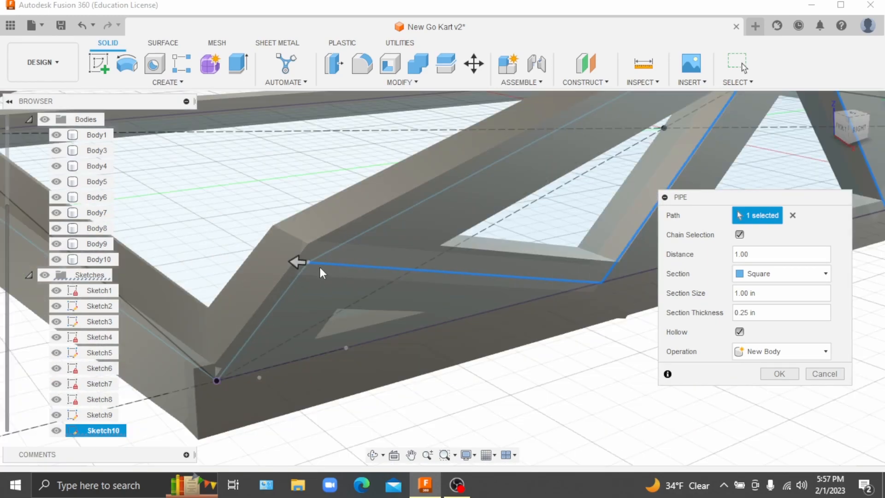
pyautogui.moveTo(852, 128)
pyautogui.mouseDown()
pyautogui.moveTo(824, 103)
pyautogui.moveTo(856, 171)
pyautogui.mouseUp()
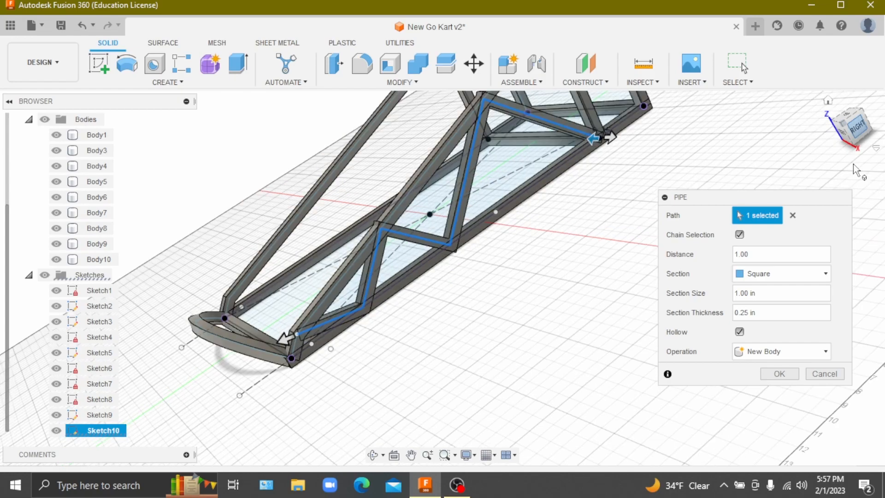
pyautogui.click(778, 375)
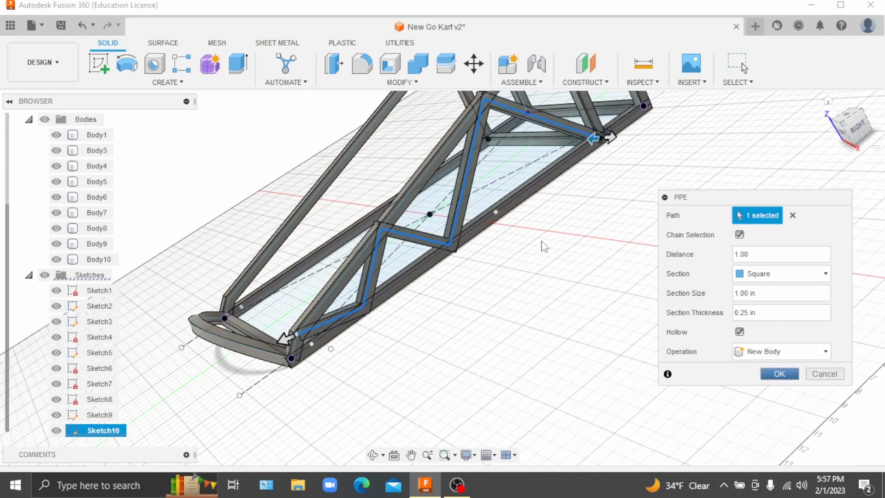
# Add a 0.5 in fillet to the edge of the taller brace peak protruding through the sloped side tube
pyautogui.scroll(-5, 573, 227)
pyautogui.scroll(10, 559, 167)
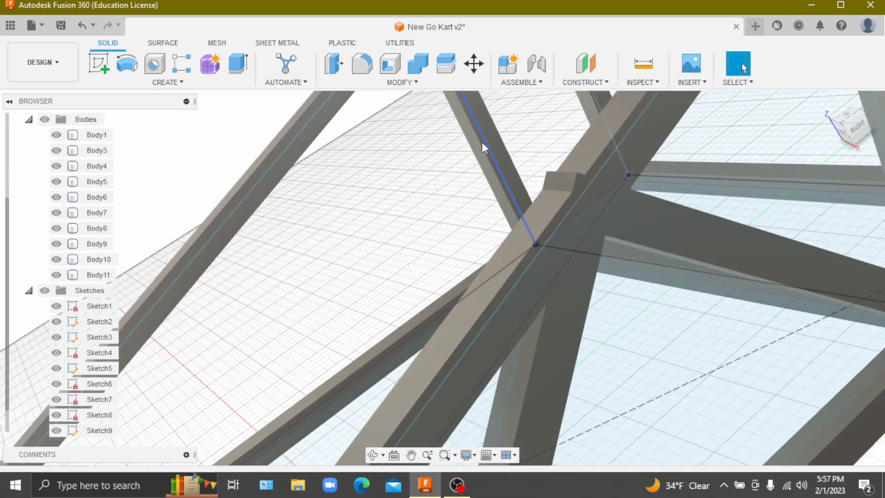
pyautogui.press('f')
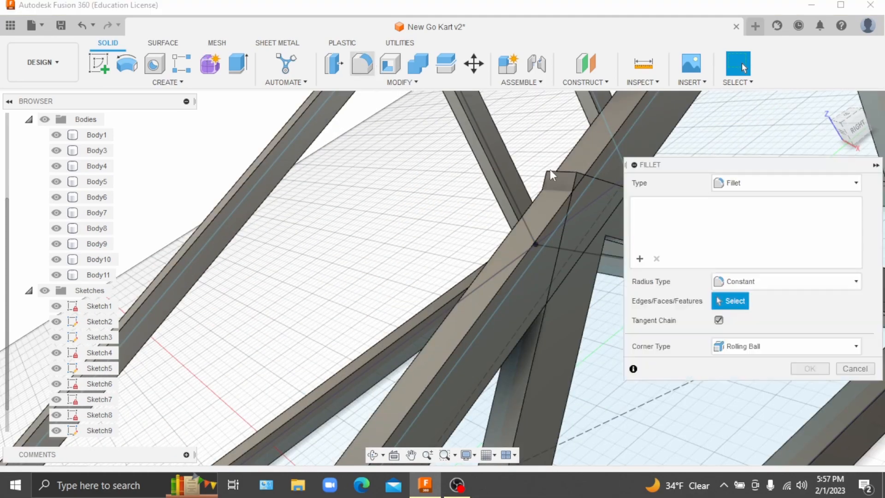
pyautogui.click(565, 172)
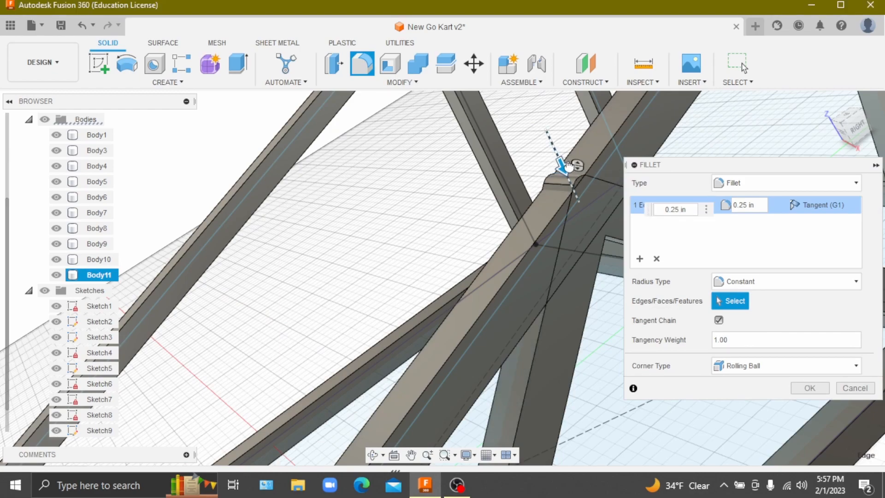
pyautogui.scroll(-5, 562, 226)
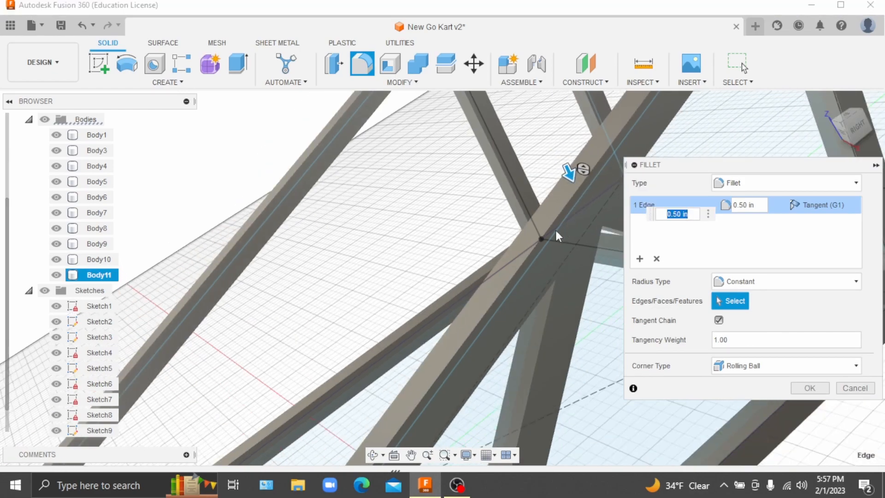
# Examine the lower brace peak where its corner protrudes through the sloped side tube
pyautogui.scroll(-2, 529, 252)
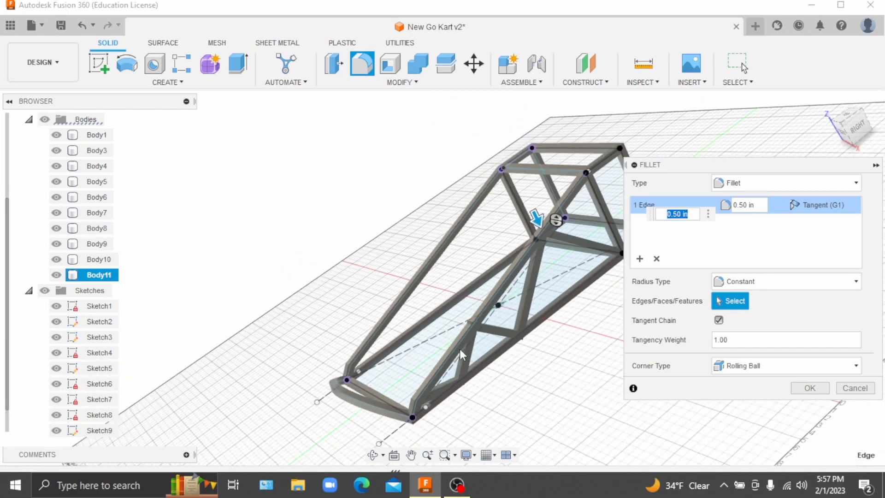
pyautogui.scroll(7, 461, 320)
pyautogui.scroll(-5, 517, 234)
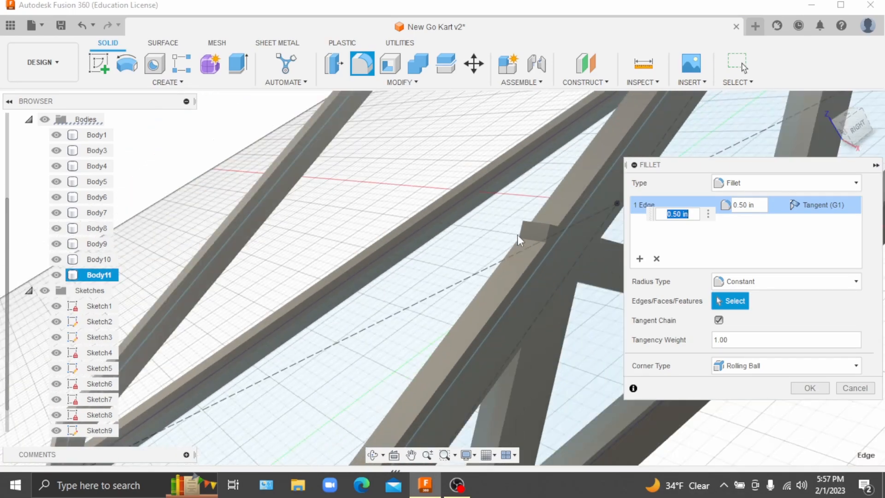
pyautogui.scroll(-3, 511, 223)
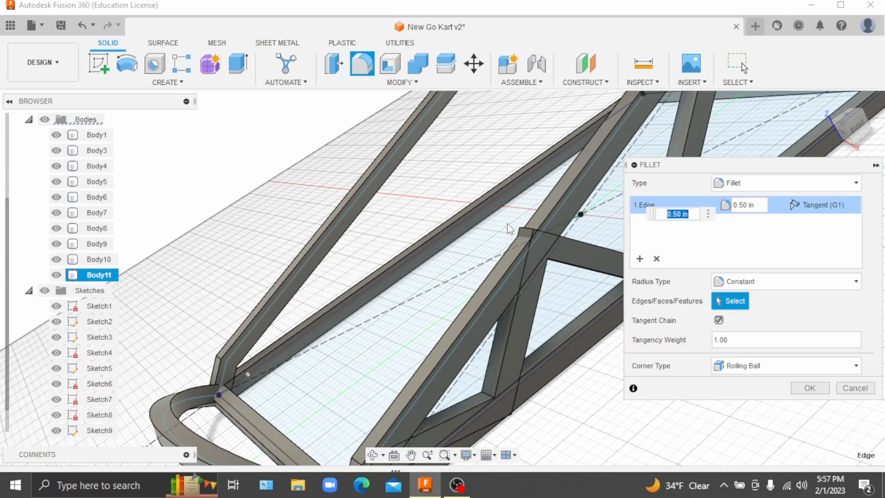
pyautogui.scroll(5, 526, 226)
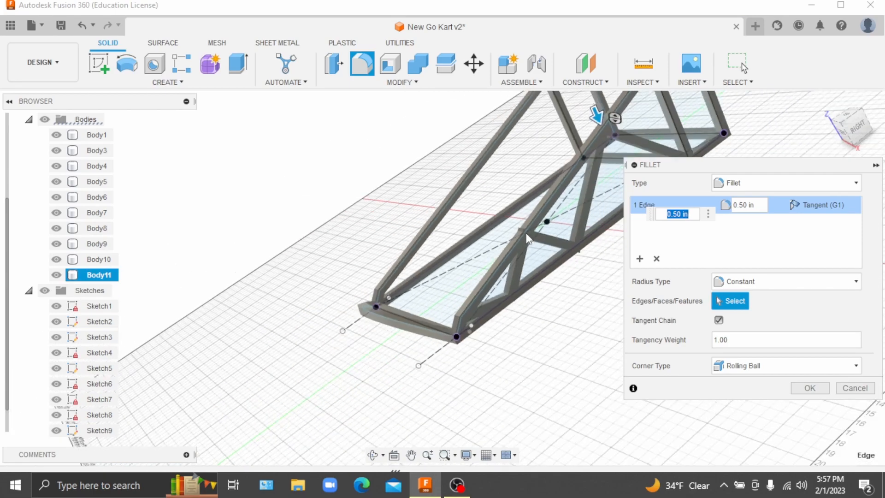
pyautogui.scroll(3, 505, 225)
pyautogui.scroll(-6, 506, 221)
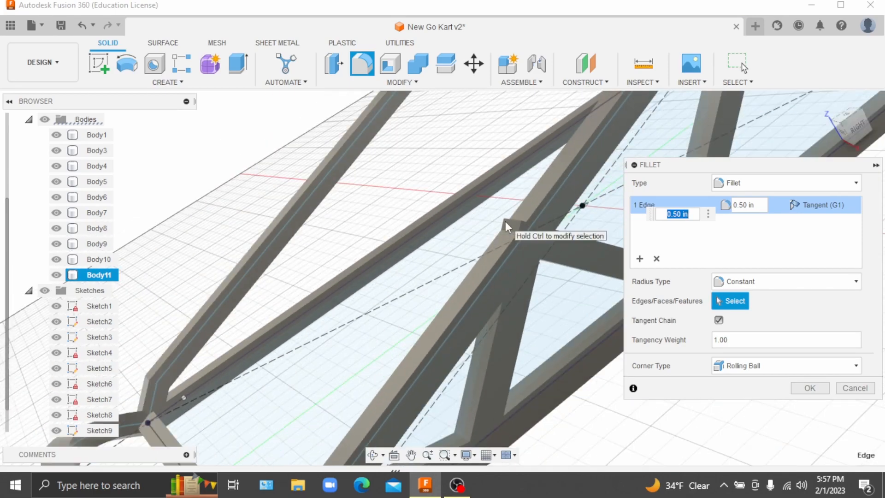
pyautogui.scroll(5, 505, 220)
pyautogui.scroll(3, 505, 219)
pyautogui.scroll(-4, 498, 228)
pyautogui.scroll(4, 508, 214)
pyautogui.scroll(-6, 575, 213)
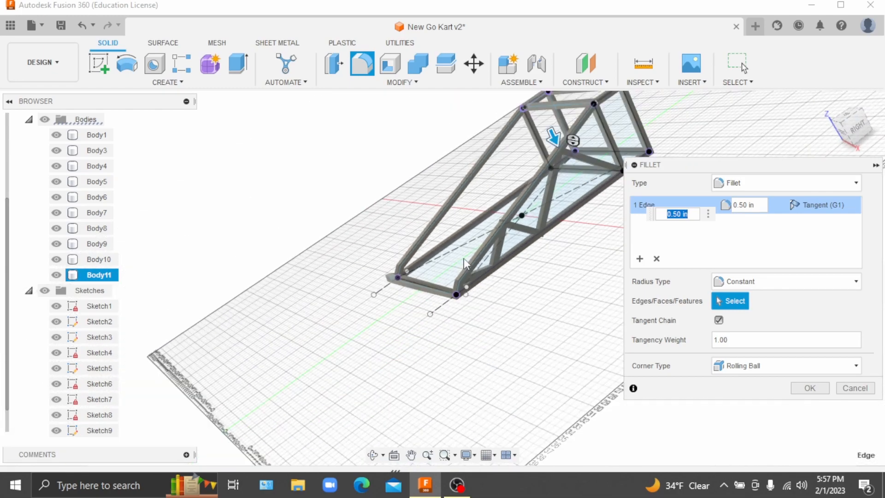
pyautogui.scroll(3, 531, 163)
pyautogui.scroll(-3, 420, 248)
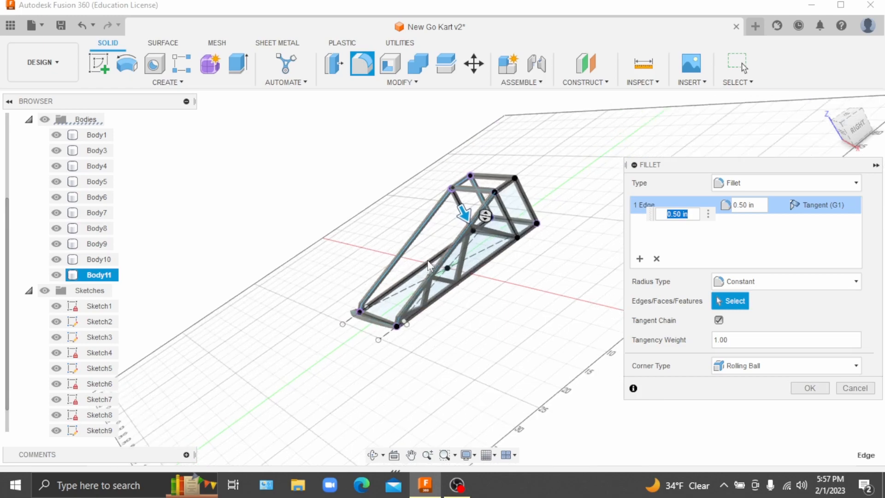
pyautogui.scroll(7, 430, 299)
pyautogui.scroll(-4, 429, 295)
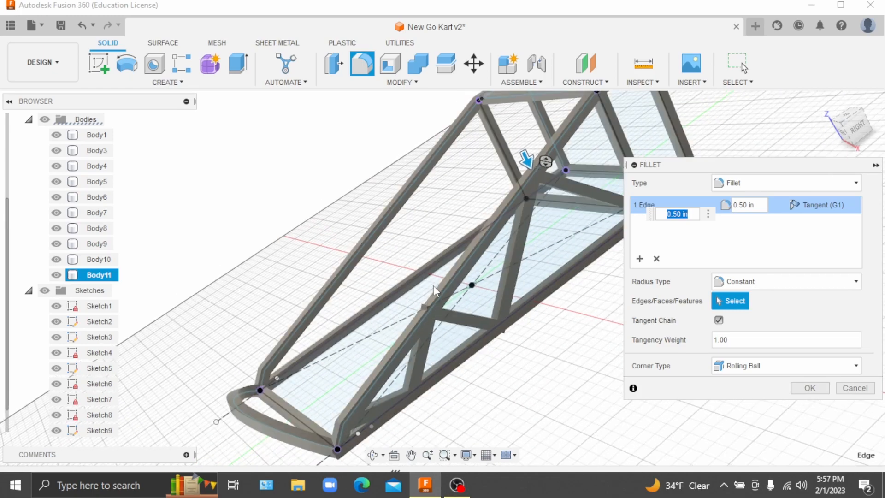
pyautogui.scroll(4, 434, 290)
pyautogui.scroll(-5, 425, 309)
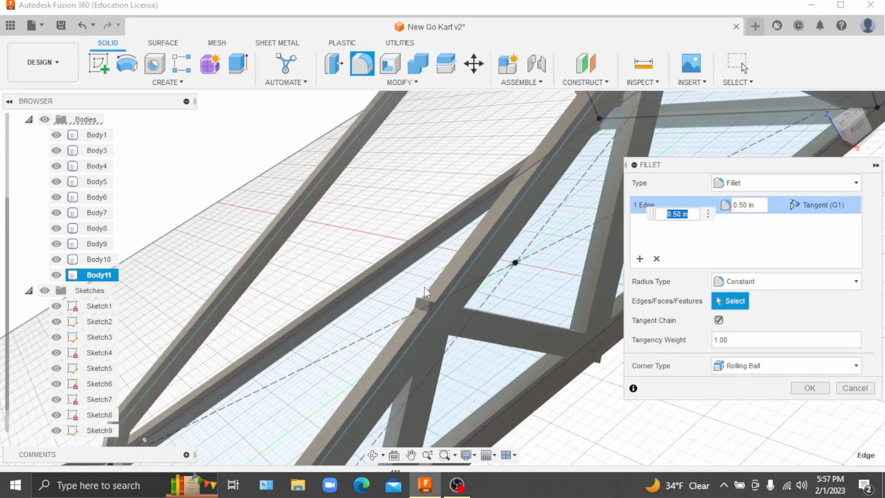
pyautogui.scroll(-2, 475, 214)
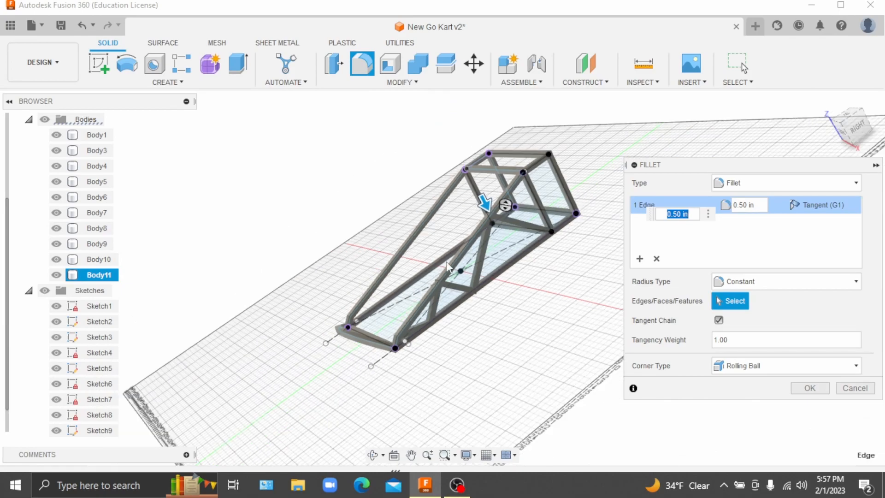
pyautogui.scroll(6, 488, 238)
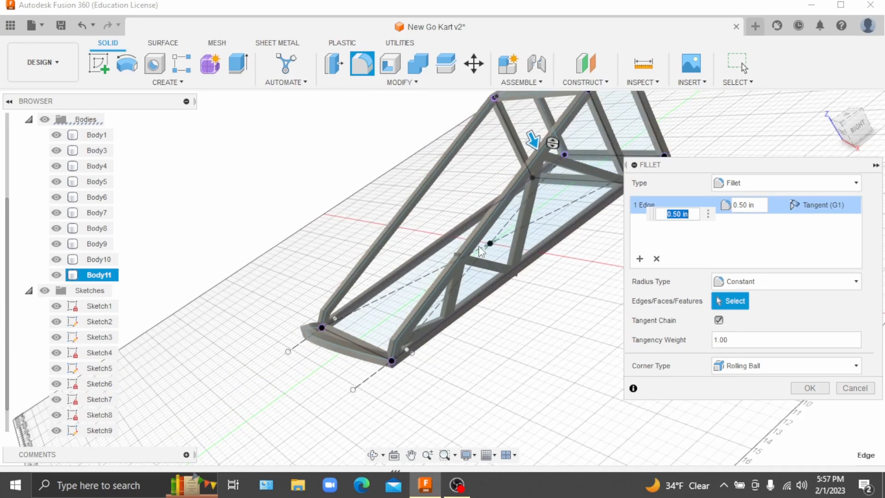
pyautogui.scroll(4, 448, 243)
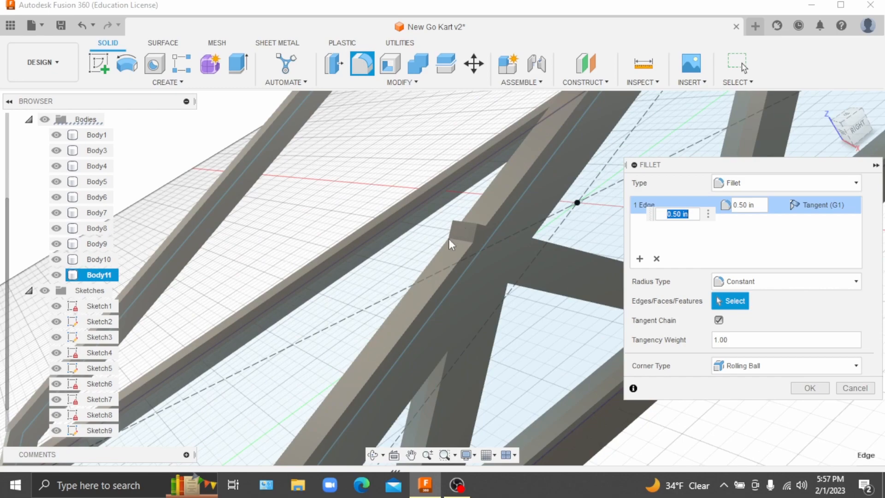
# Accept the 0.5 in fillet on the taller brace peak
pyautogui.click(810, 387)
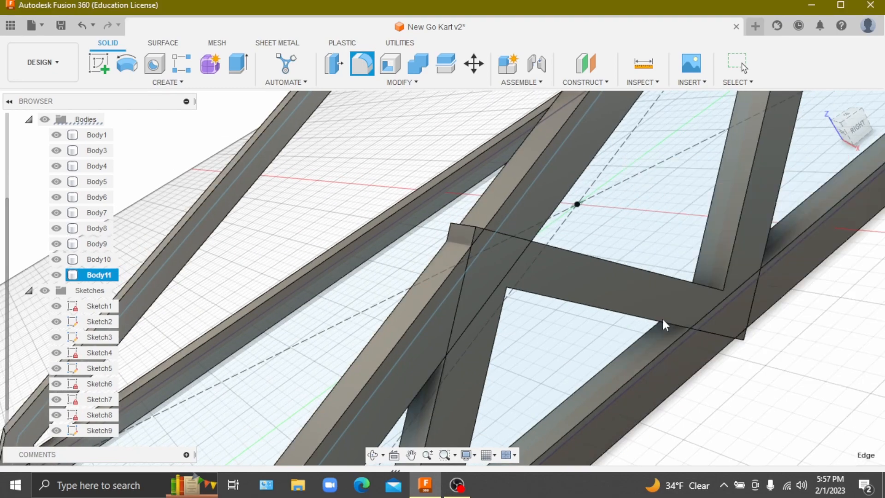
pyautogui.scroll(-8, 433, 224)
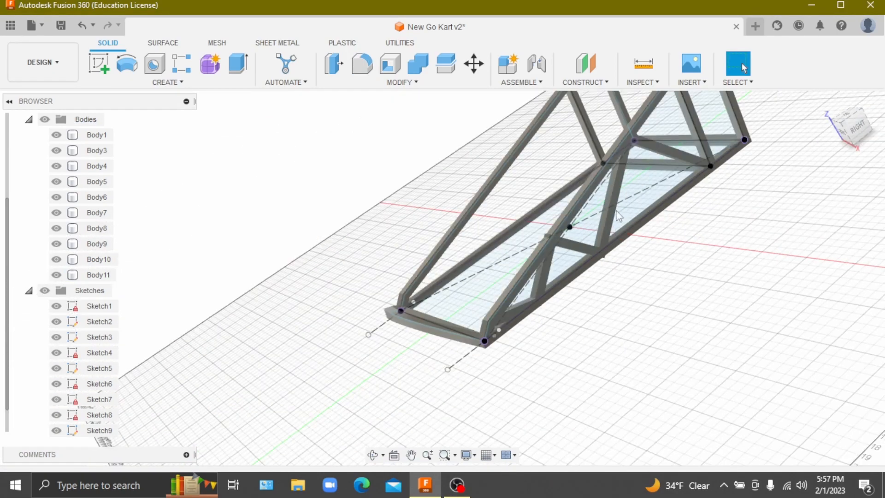
pyautogui.scroll(-2, 481, 323)
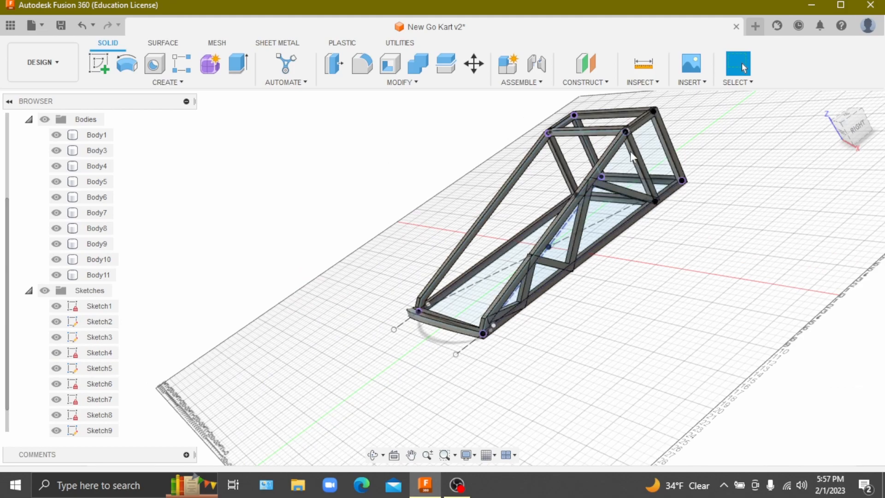
# Add a 0.70 in fillet to the edge of the lower brace peak protruding through the sloped side tube
pyautogui.scroll(5, 469, 367)
pyautogui.click(439, 367)
pyautogui.scroll(10, 438, 368)
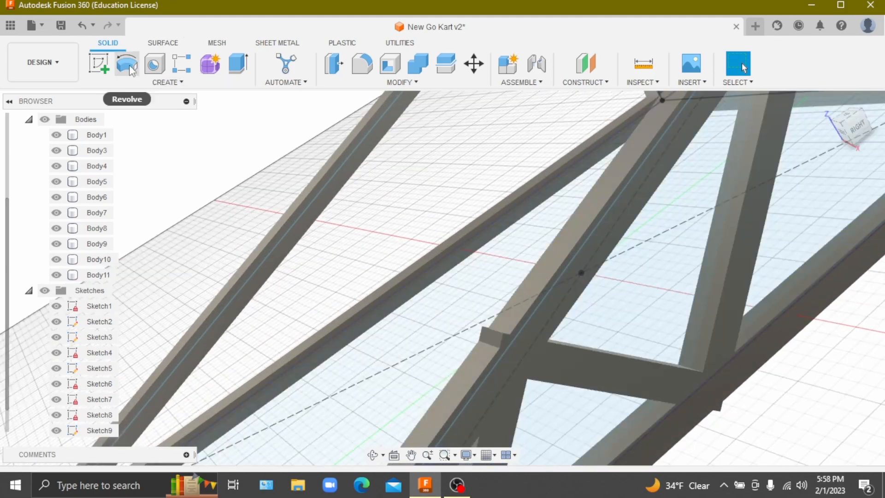
pyautogui.click(127, 64)
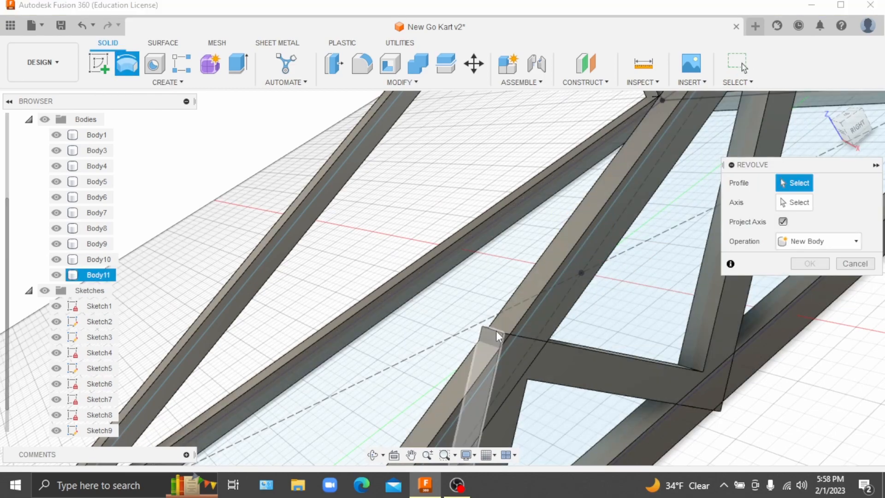
pyautogui.click(366, 69)
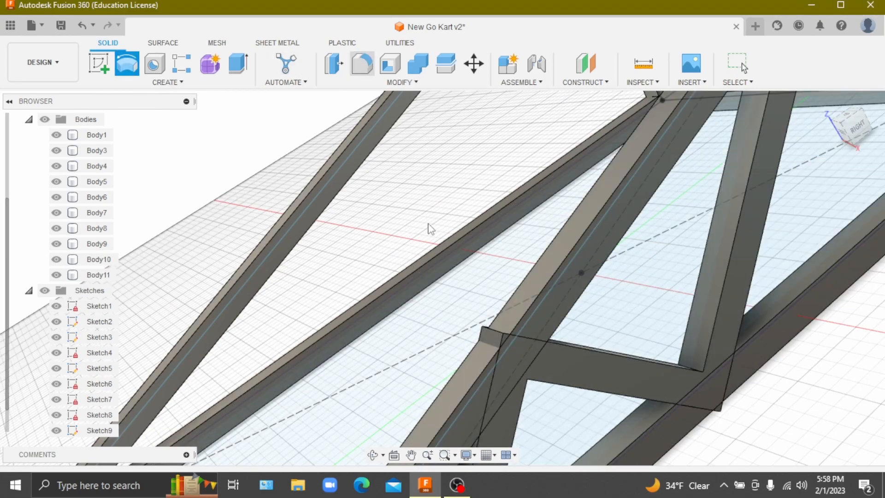
pyautogui.click(495, 334)
pyautogui.scroll(-5, 492, 300)
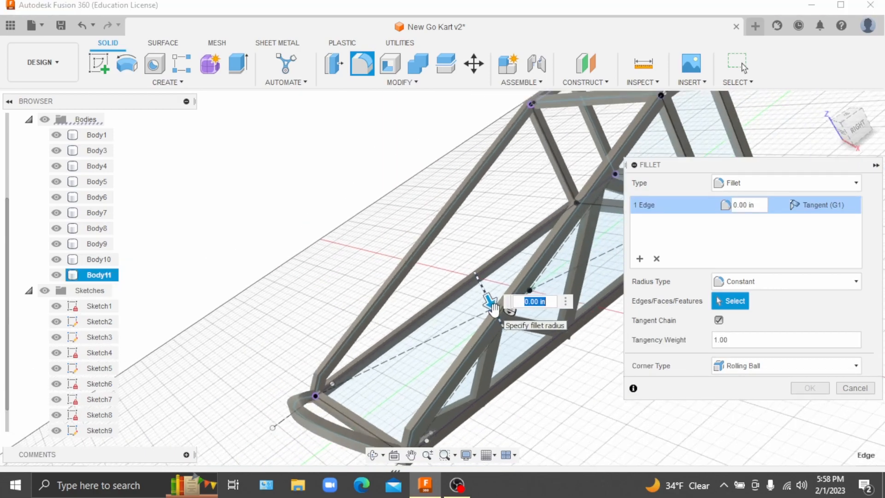
pyautogui.scroll(7, 494, 307)
pyautogui.moveTo(495, 319); pyautogui.dragTo(502, 329)
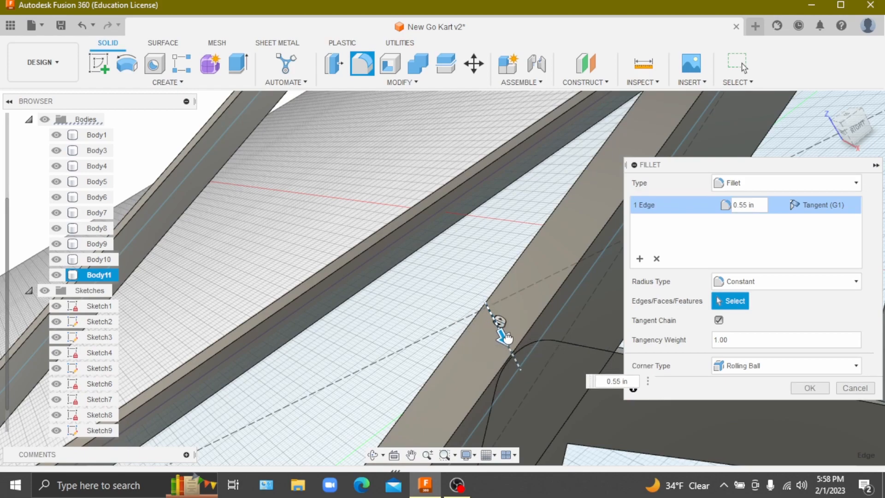
pyautogui.moveTo(506, 341); pyautogui.dragTo(507, 335)
# Check the previewed rounding of the lower brace peak against the sloped side tube, and accept the 0.70 in fillet
pyautogui.scroll(-3, 506, 332)
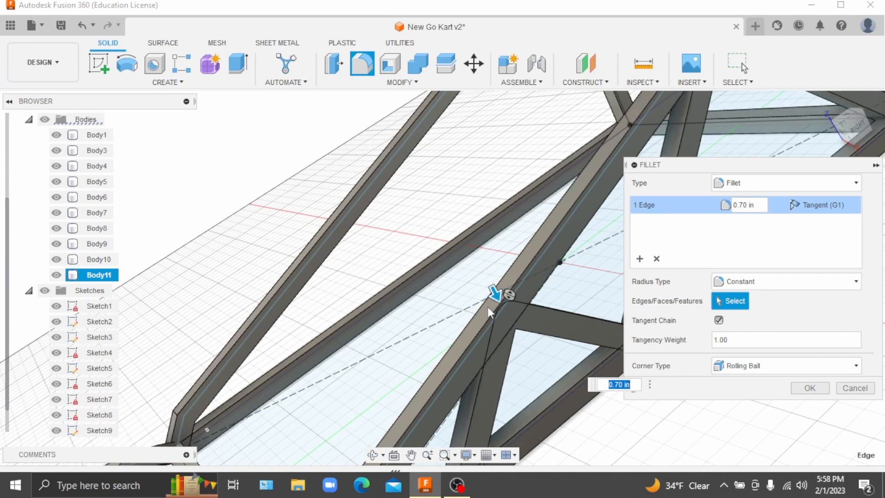
pyautogui.scroll(-5, 495, 313)
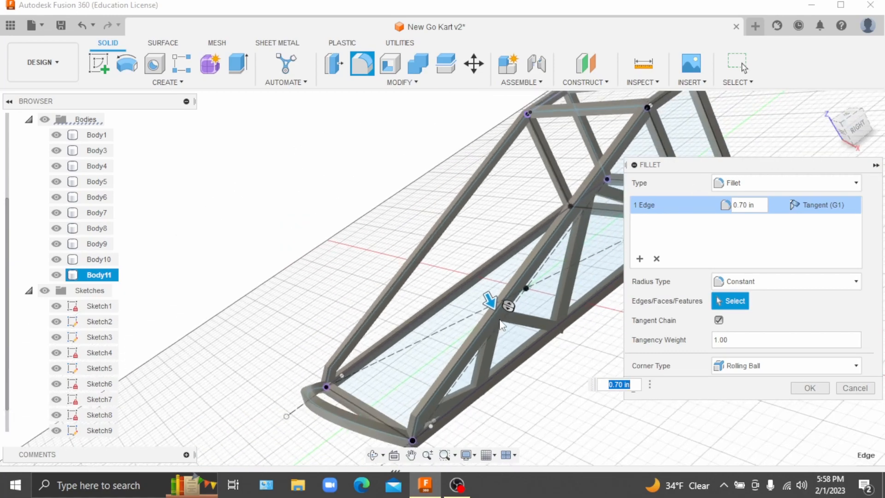
pyautogui.scroll(5, 505, 335)
pyautogui.scroll(-3, 482, 289)
pyautogui.scroll(6, 476, 284)
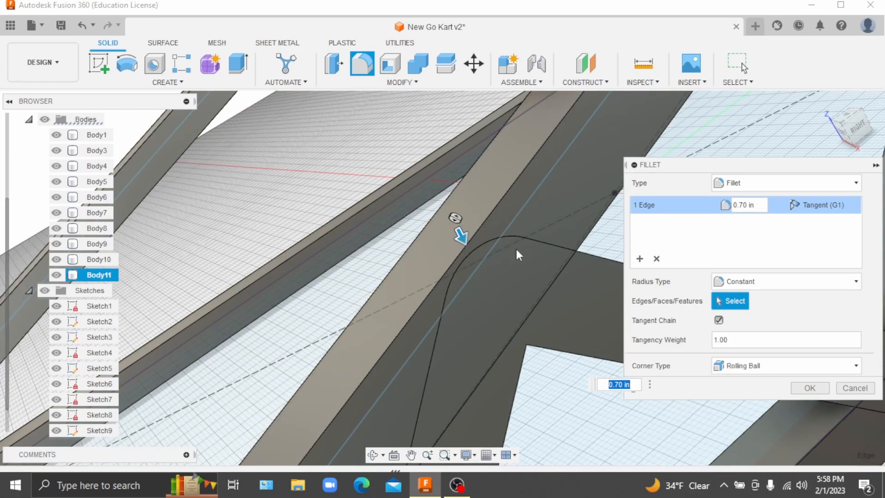
pyautogui.scroll(-5, 484, 260)
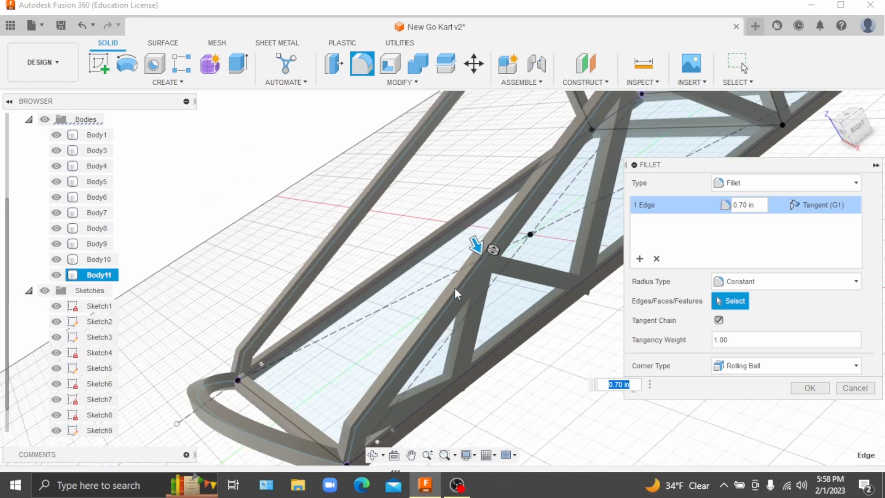
pyautogui.scroll(-2, 476, 262)
pyautogui.scroll(5, 519, 279)
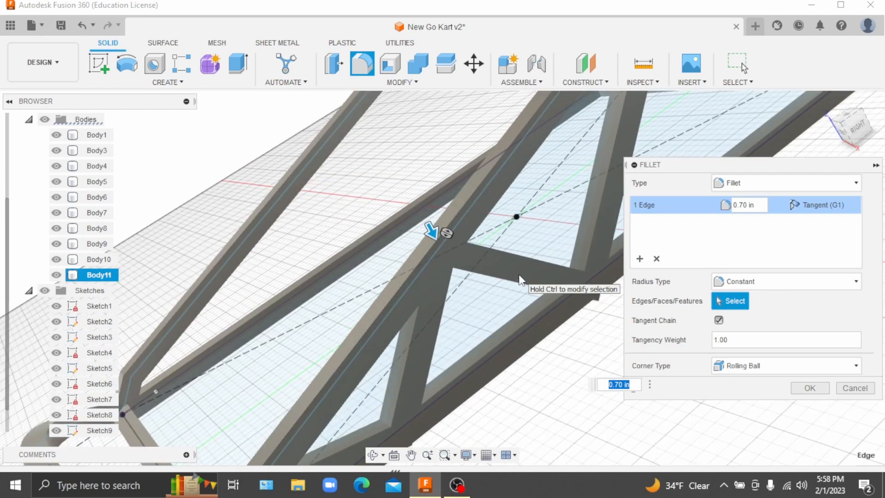
pyautogui.click(810, 387)
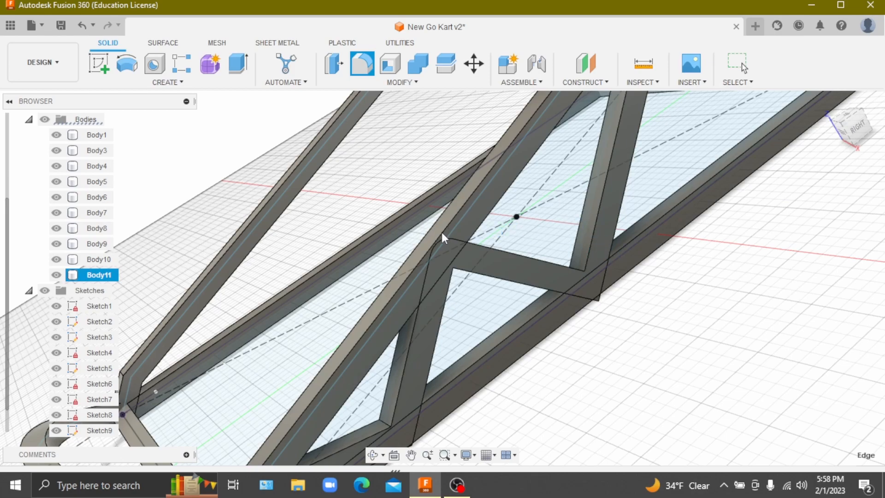
# Add a 0.70 in fillet to the rear bottom brace corner protruding through the underside of the bottom side tube
pyautogui.scroll(-3, 442, 237)
pyautogui.moveTo(858, 132); pyautogui.dragTo(867, 103)
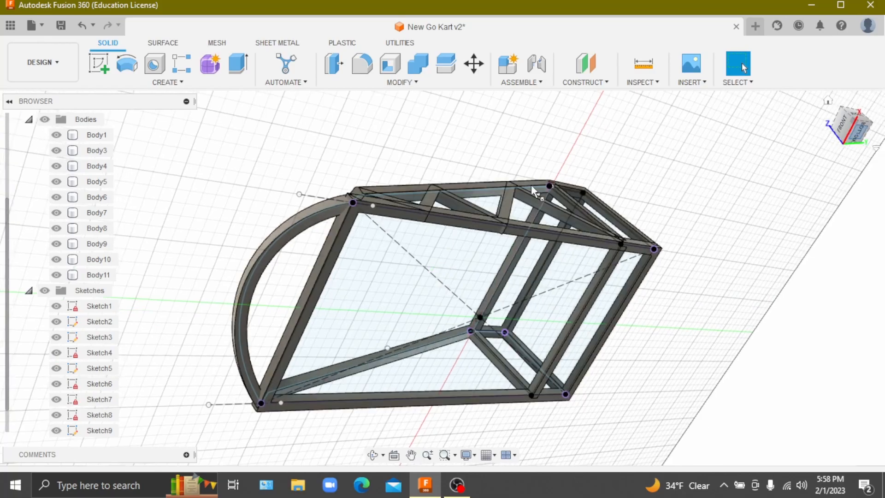
pyautogui.scroll(-1, 414, 207)
pyautogui.scroll(-4, 514, 249)
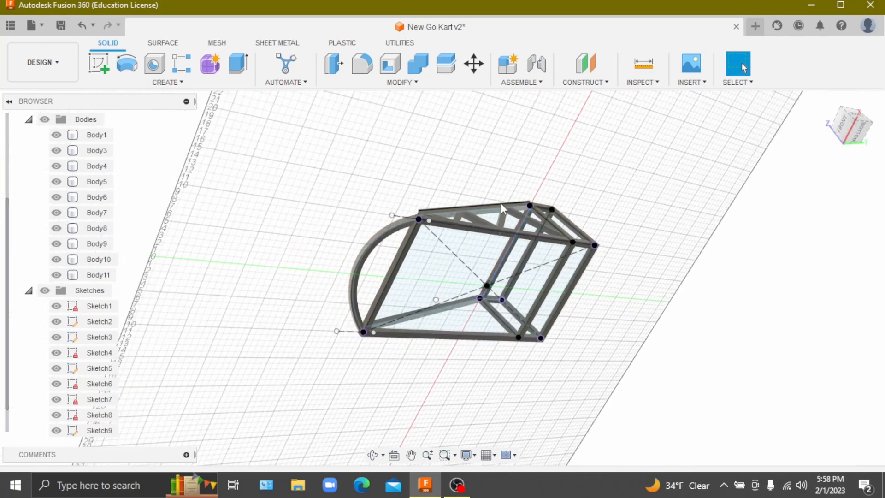
pyautogui.scroll(6, 511, 203)
pyautogui.scroll(3, 516, 258)
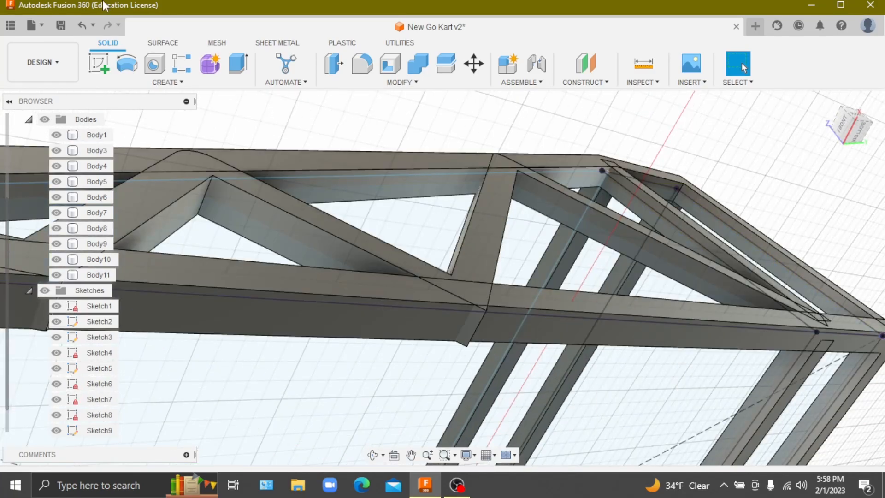
pyautogui.click(369, 71)
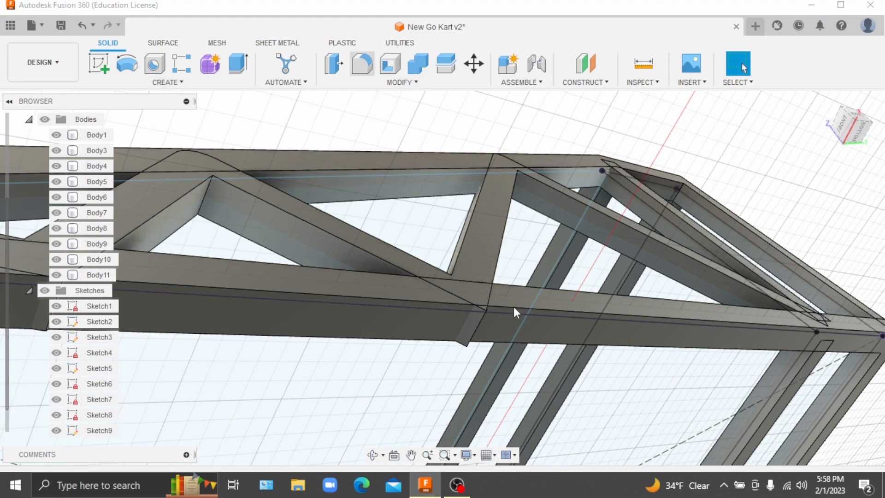
pyautogui.scroll(5, 479, 318)
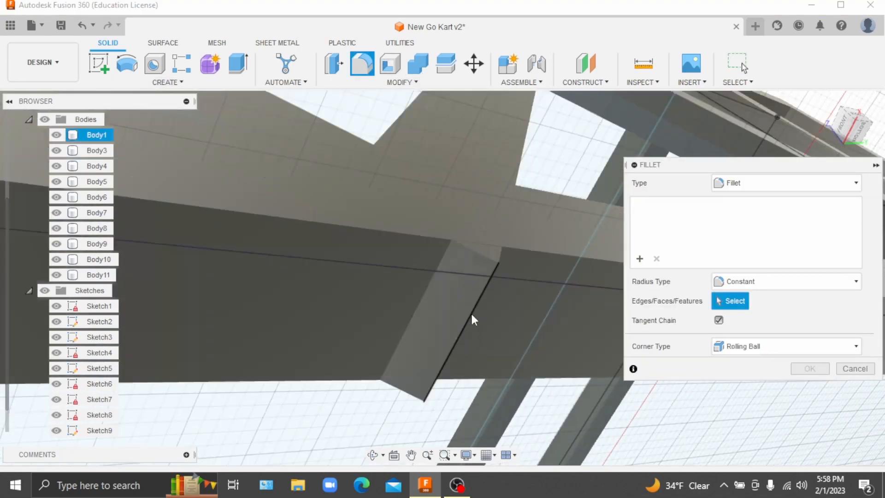
pyautogui.click(479, 307)
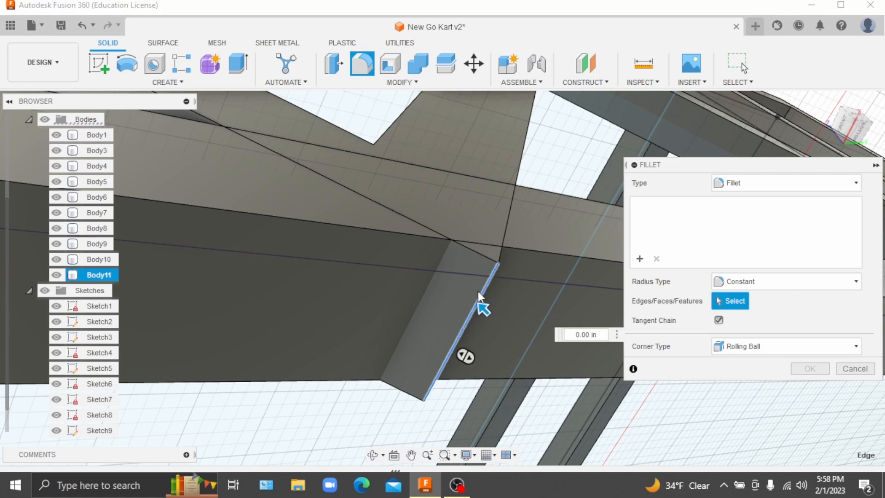
pyautogui.moveTo(479, 304); pyautogui.dragTo(454, 258)
# Inspect the front bottom brace corner at the bottom side tube, and accept the 0.70 in fillet on the rear bottom corner
pyautogui.scroll(-8, 454, 277)
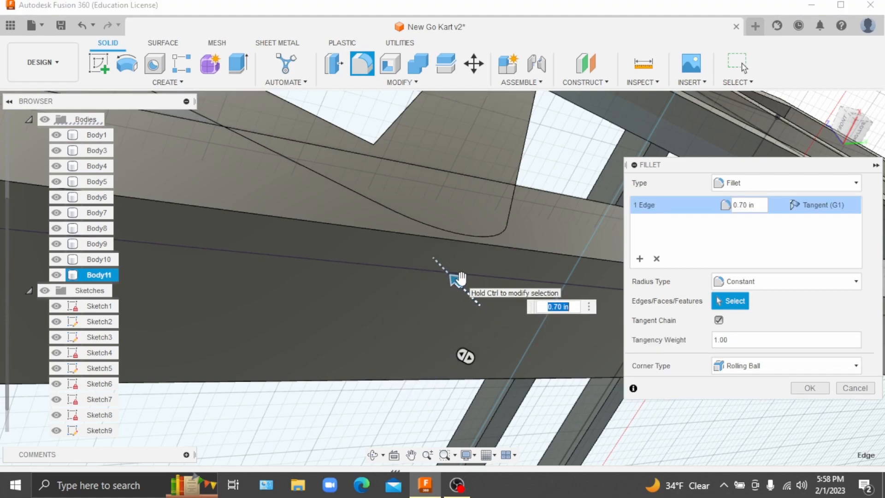
pyautogui.scroll(-3, 399, 261)
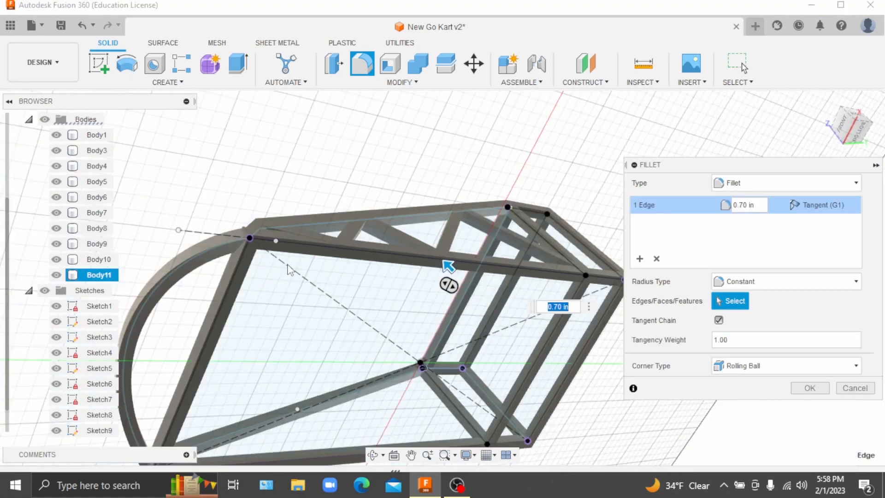
pyautogui.scroll(10, 264, 242)
pyautogui.scroll(-5, 284, 239)
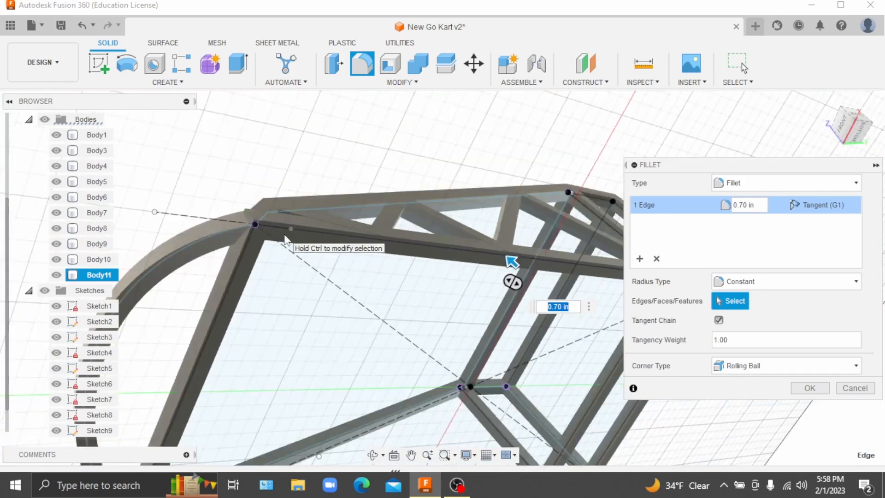
pyautogui.scroll(8, 328, 244)
pyautogui.scroll(-3, 380, 256)
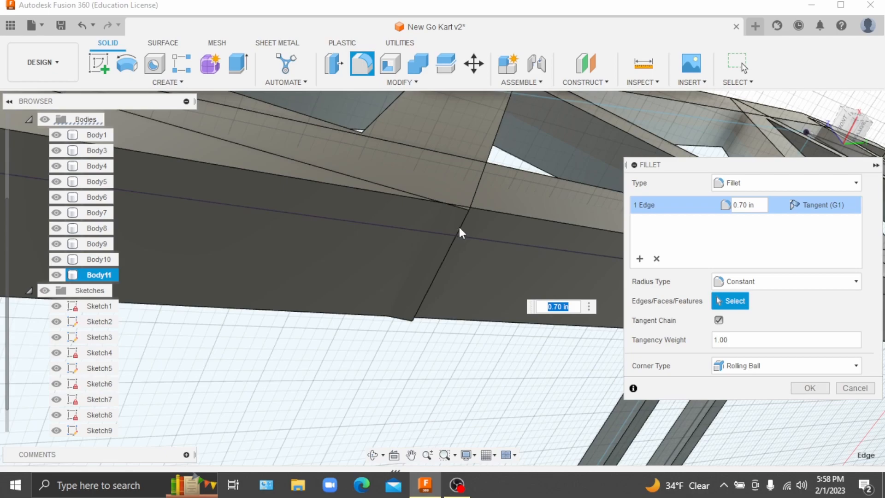
pyautogui.moveTo(860, 119); pyautogui.dragTo(850, 128)
pyautogui.scroll(-3, 269, 339)
pyautogui.scroll(8, 261, 349)
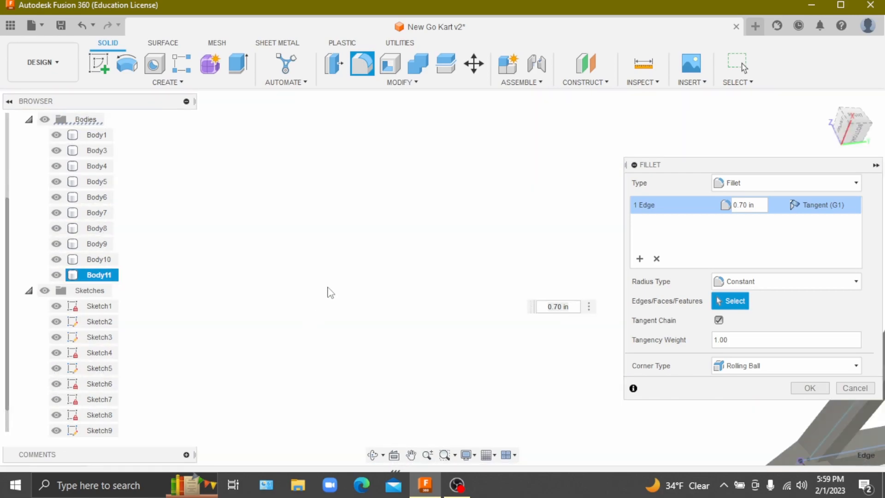
pyautogui.scroll(-3, 329, 291)
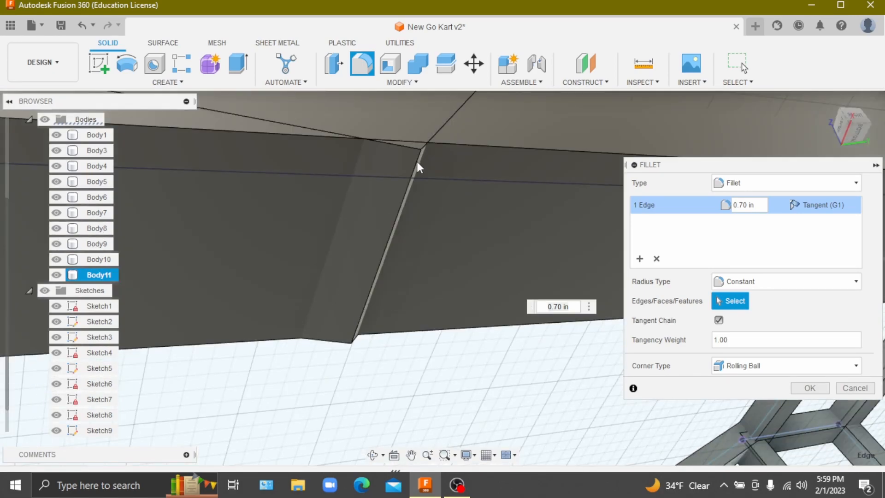
pyautogui.click(809, 387)
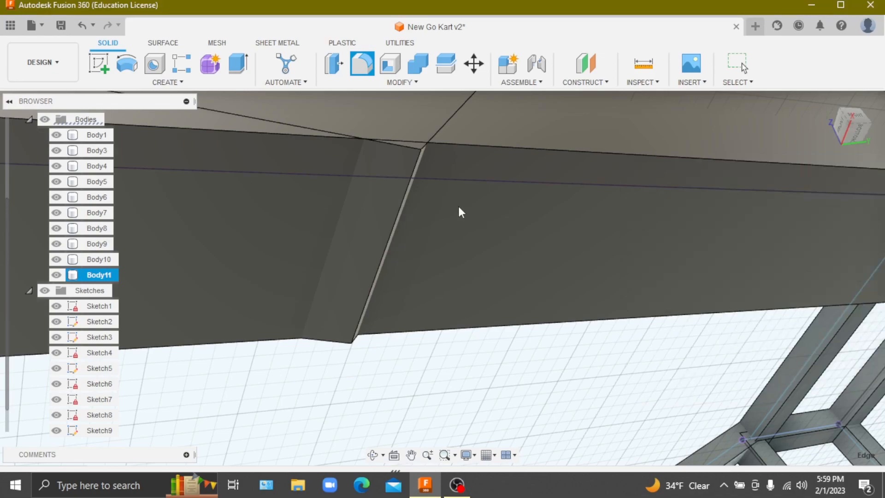
# Round the edge of the front bottom brace corner protruding through the bottom side tube with a 1.10 in fillet
pyautogui.click(415, 164)
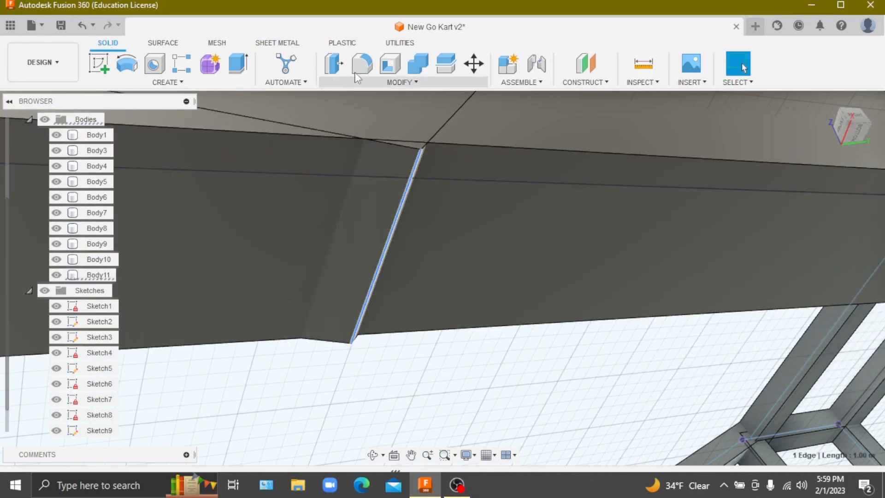
pyautogui.scroll(-5, 339, 179)
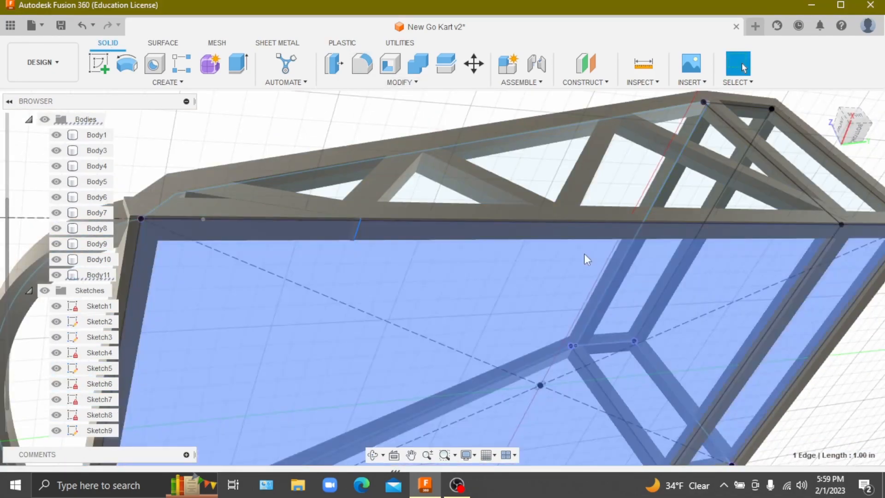
pyautogui.scroll(-2, 599, 258)
pyautogui.scroll(3, 782, 230)
pyautogui.scroll(-3, 203, 251)
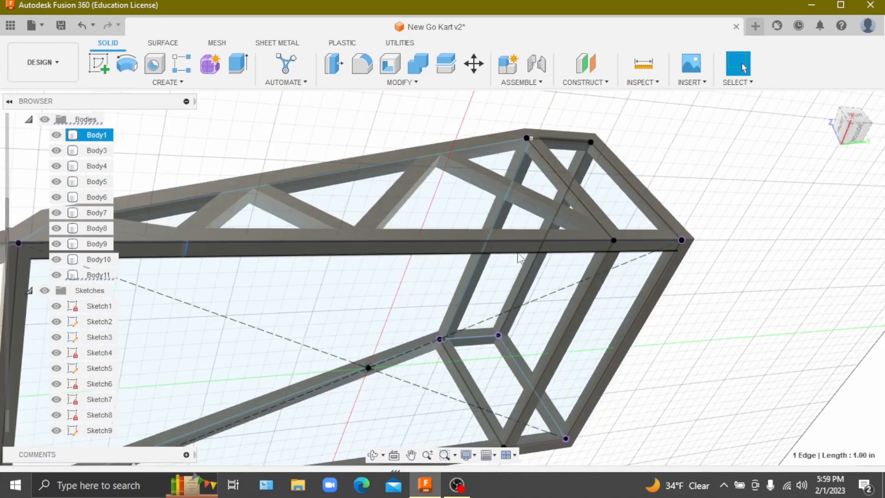
pyautogui.scroll(5, 205, 251)
pyautogui.scroll(3, 226, 230)
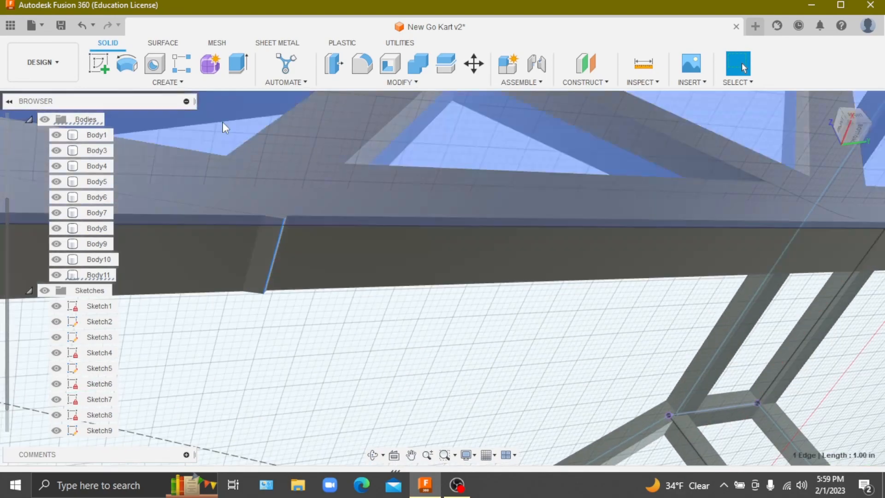
pyautogui.press('f')
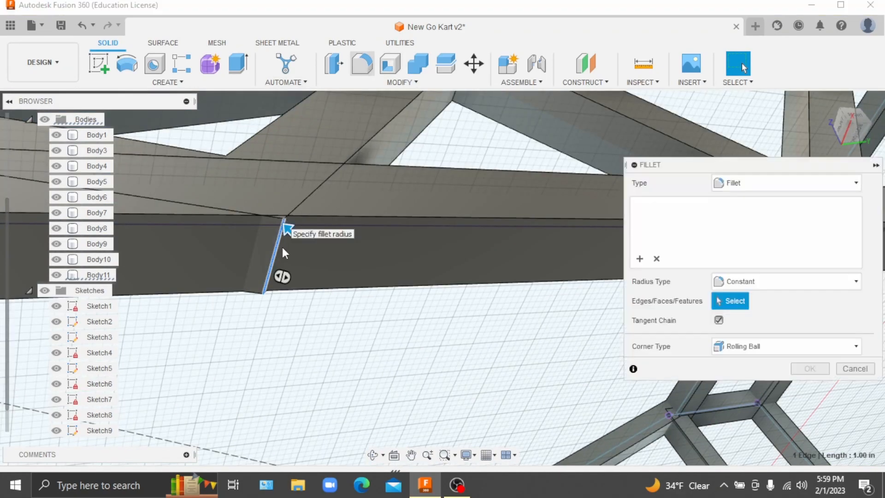
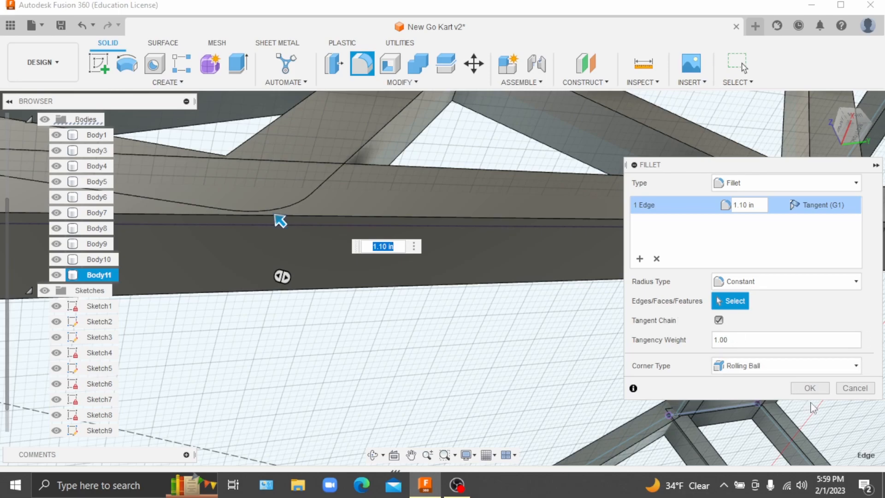
pyautogui.click(810, 388)
# Examine the whole frame and the rounded brace corners, finishing with the right side view of the brace's front end
pyautogui.scroll(-6, 546, 262)
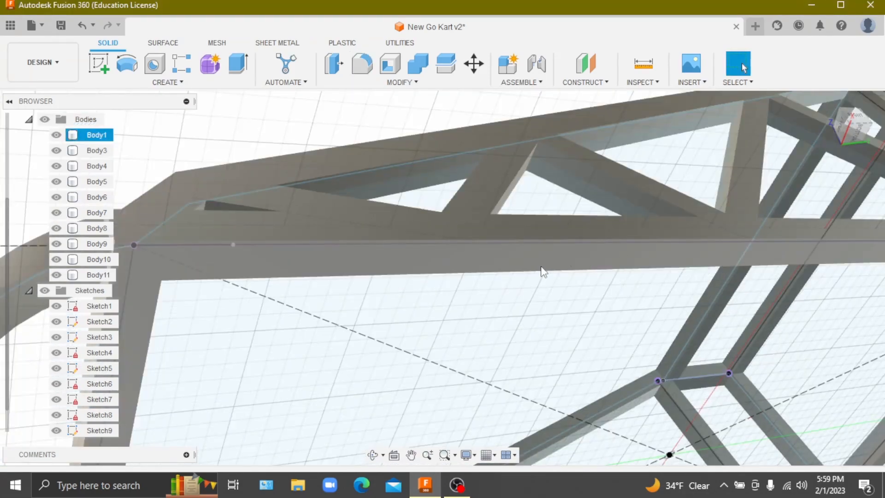
pyautogui.scroll(-3, 543, 274)
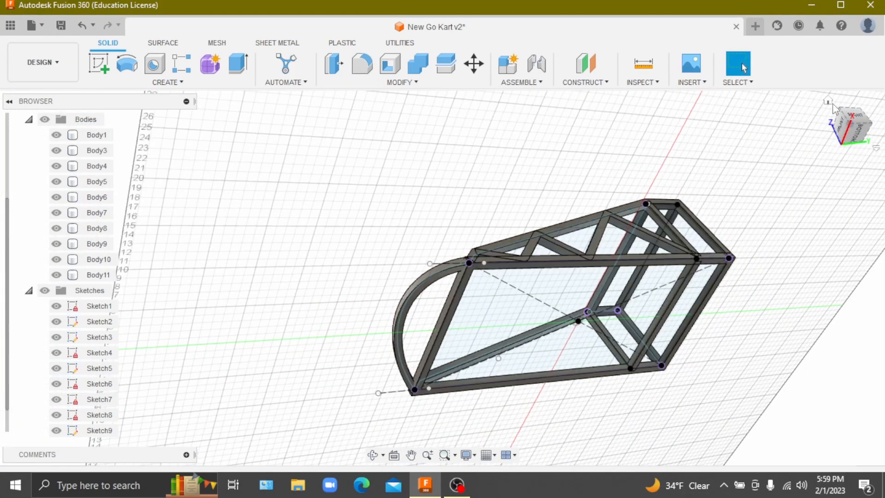
pyautogui.click(828, 101)
pyautogui.moveTo(866, 131)
pyautogui.mouseDown()
pyautogui.moveTo(867, 107)
pyautogui.moveTo(869, 122)
pyautogui.moveTo(856, 122)
pyautogui.moveTo(874, 112)
pyautogui.mouseUp()
pyautogui.click(867, 114)
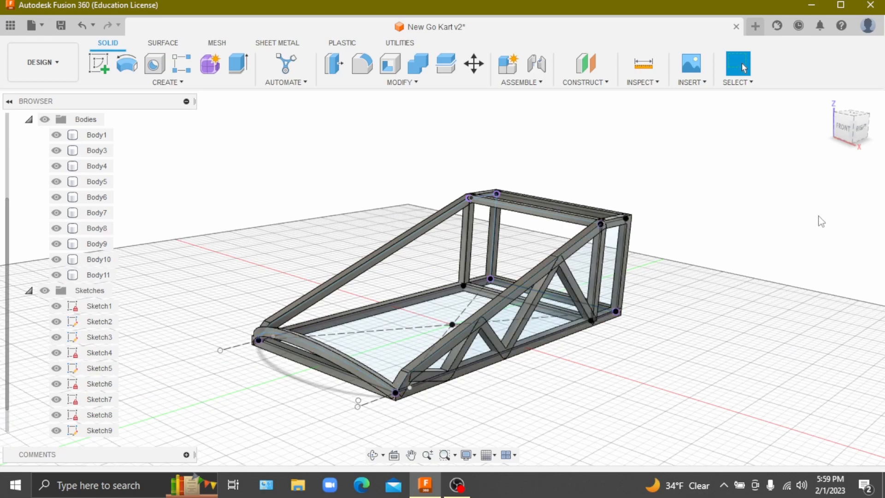
pyautogui.moveTo(841, 128)
pyautogui.mouseDown()
pyautogui.moveTo(825, 115)
pyautogui.moveTo(829, 125)
pyautogui.mouseUp()
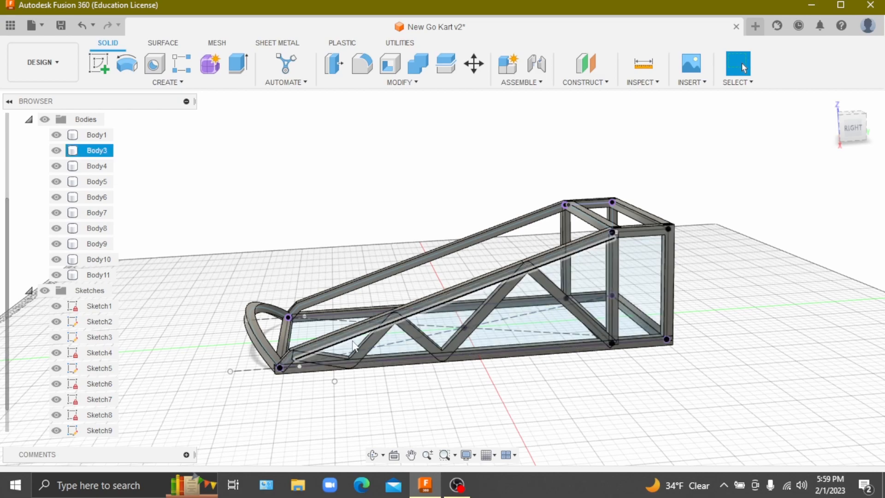
pyautogui.click(847, 129)
pyautogui.scroll(5, 316, 317)
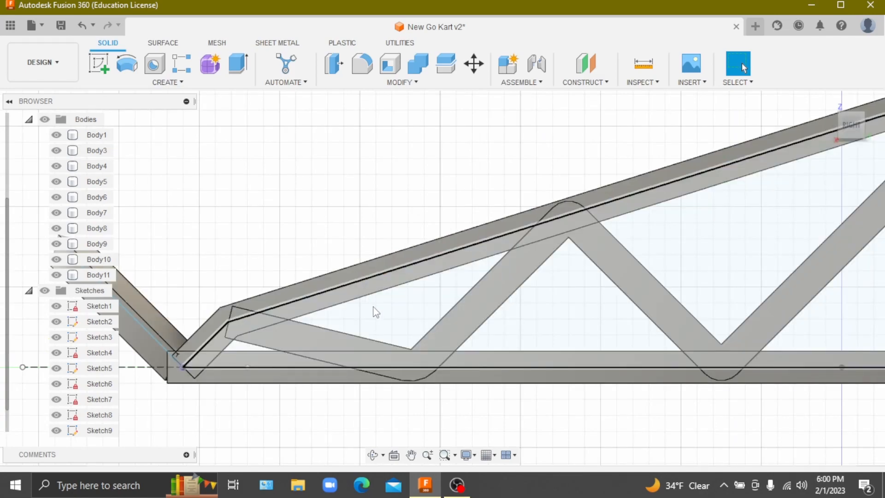
# Mirror the zigzag brace body across the vertical centre plane to the opposite side of the frame as a new body
pyautogui.scroll(-6, 371, 311)
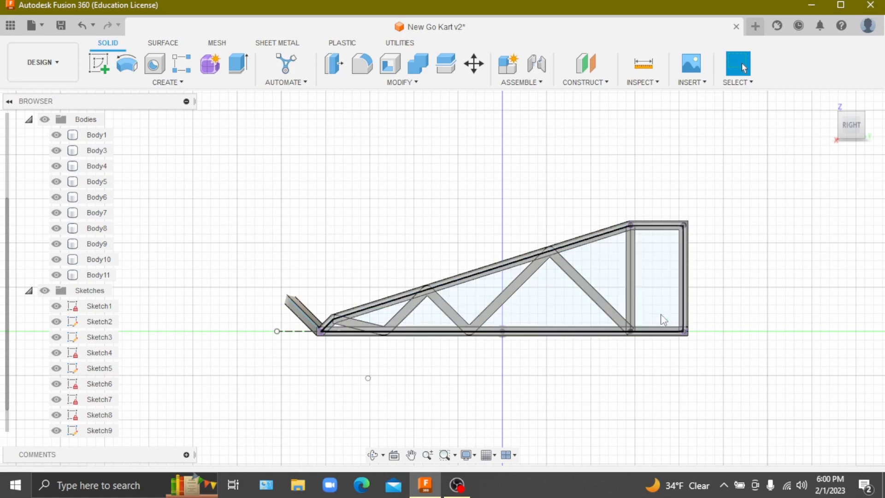
pyautogui.moveTo(855, 118)
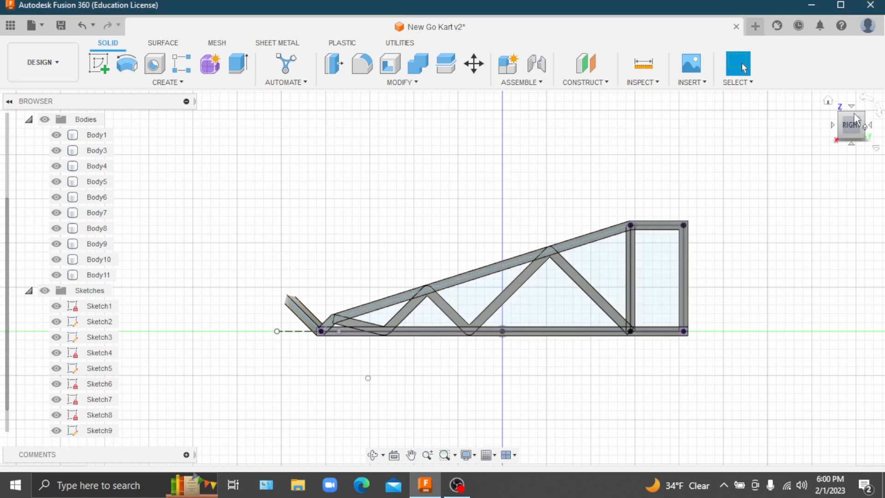
pyautogui.click(828, 101)
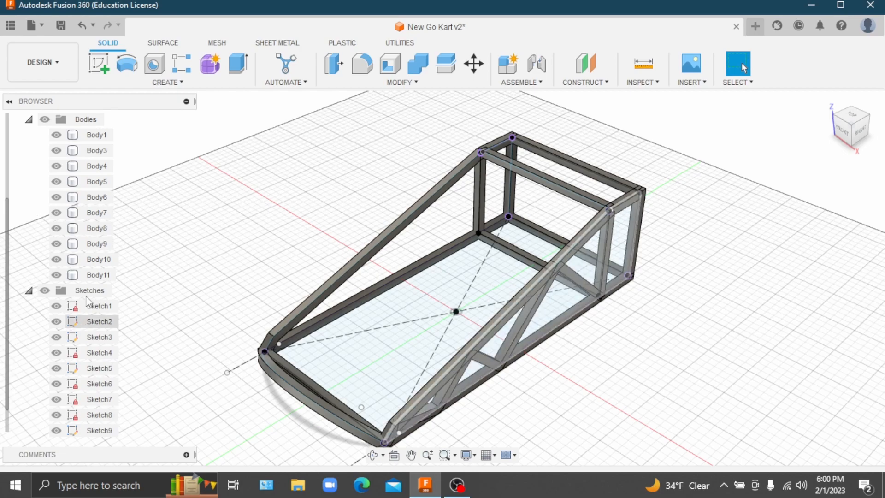
pyautogui.click(407, 85)
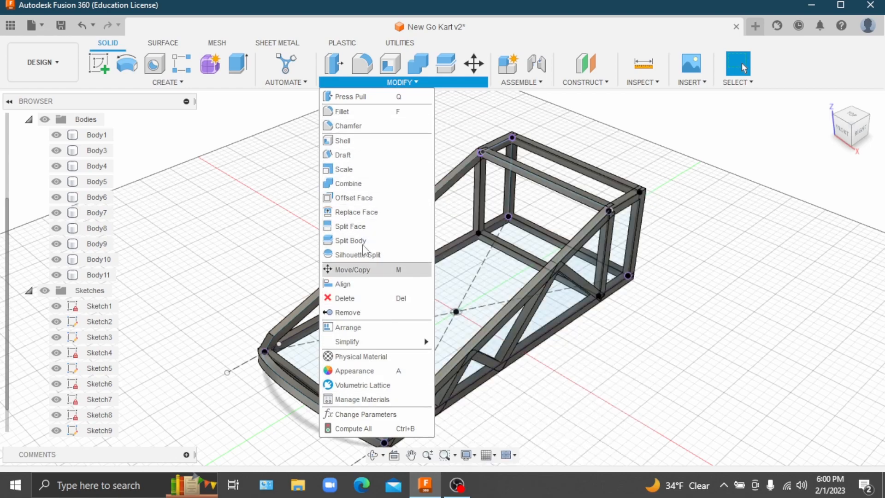
pyautogui.click(180, 83)
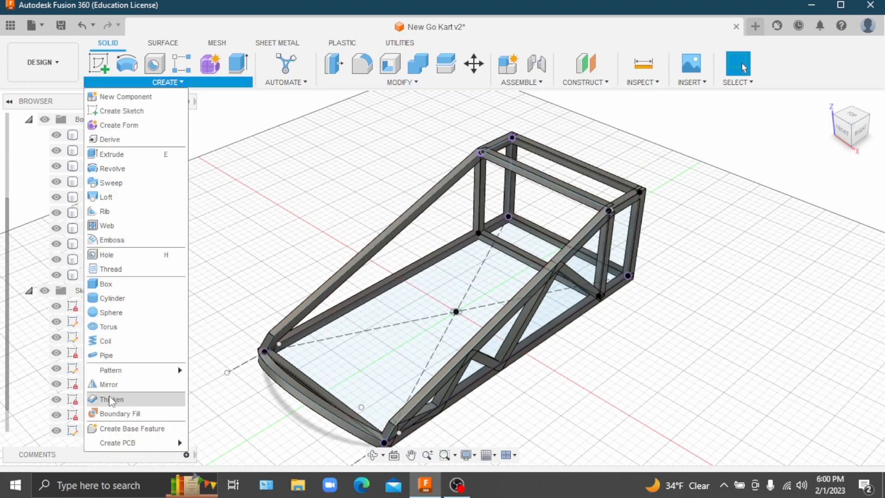
pyautogui.click(114, 384)
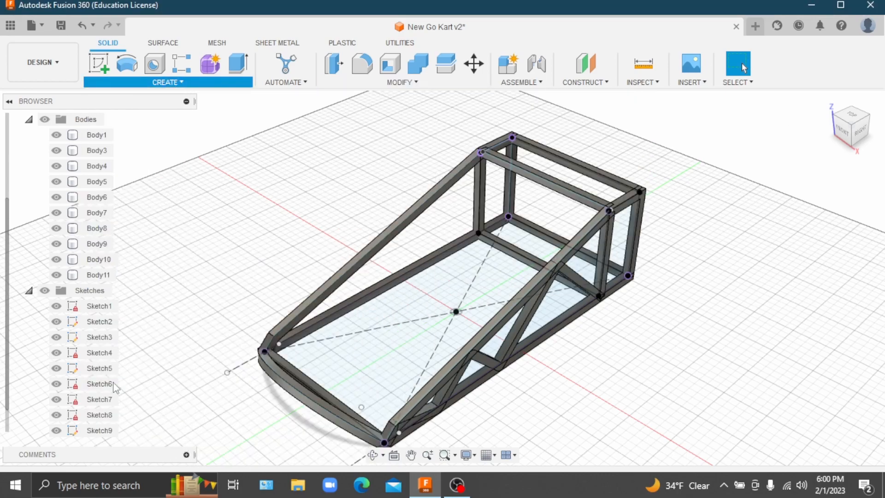
pyautogui.click(579, 280)
pyautogui.click(579, 280)
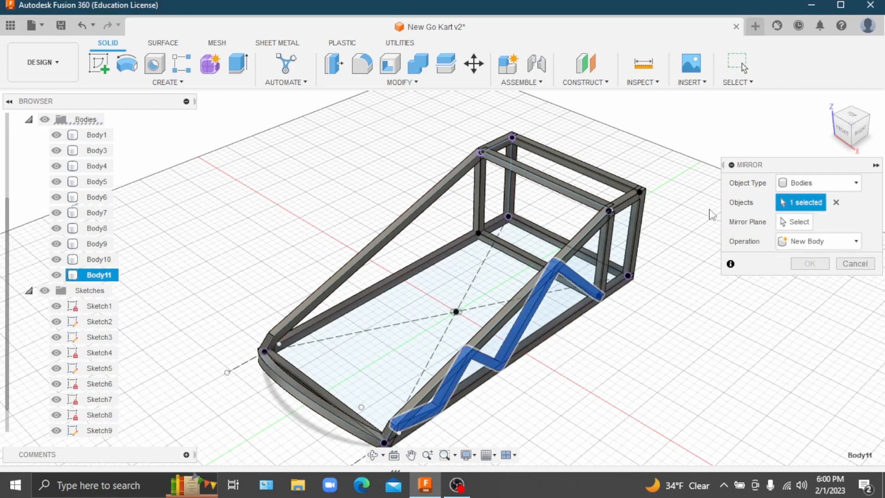
pyautogui.click(794, 222)
pyautogui.scroll(3, 473, 329)
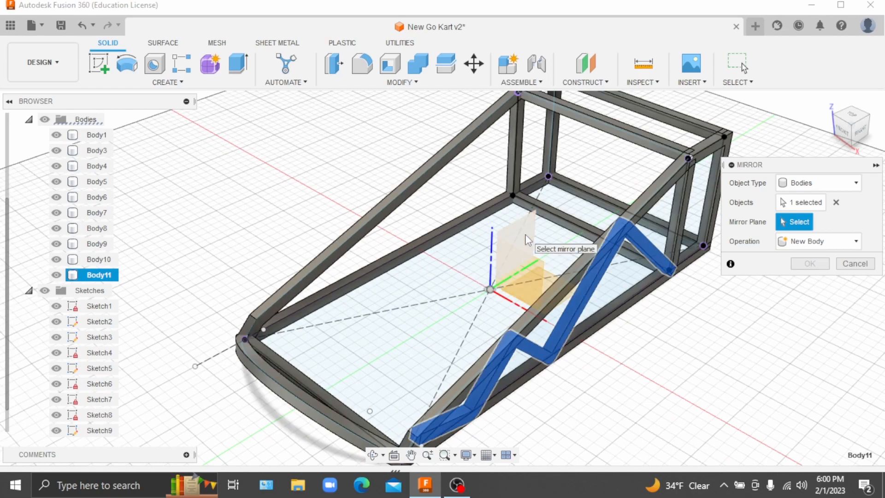
pyautogui.scroll(-3, 290, 408)
pyautogui.scroll(5, 542, 274)
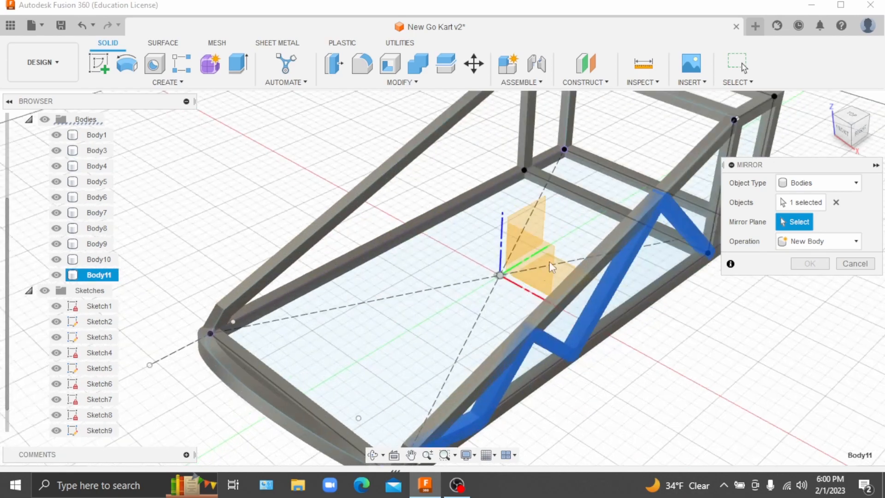
pyautogui.click(536, 212)
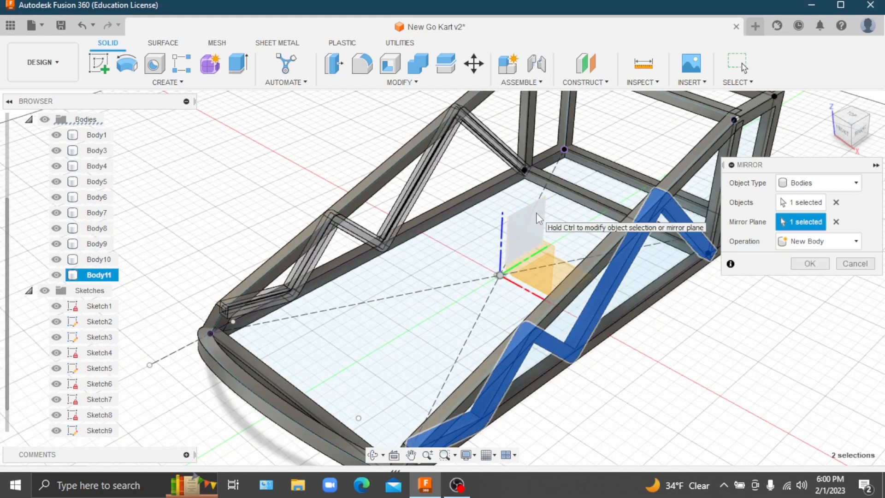
pyautogui.scroll(-2, 486, 208)
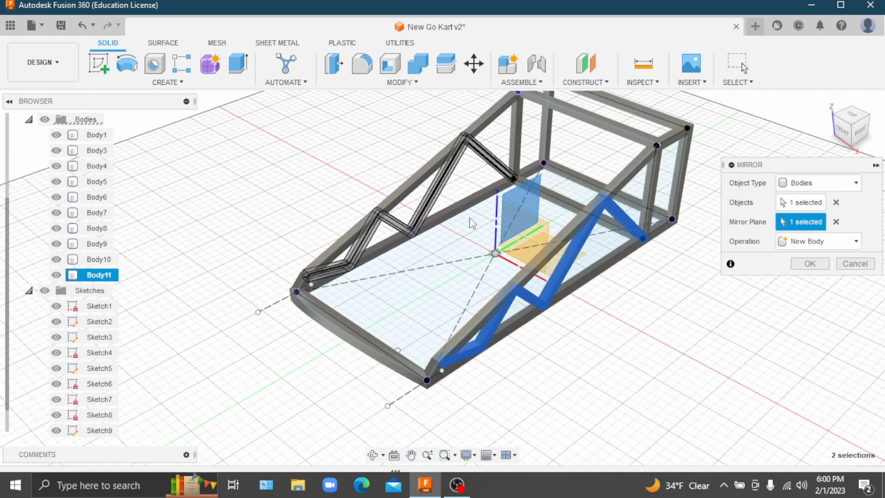
pyautogui.click(809, 264)
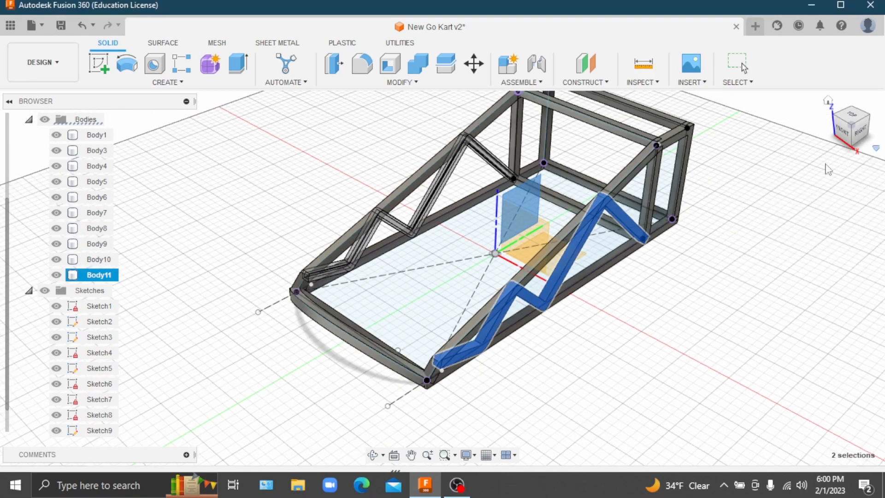
# Examine the frame with its mirrored brace from the opposite side and from the underside
pyautogui.click(829, 101)
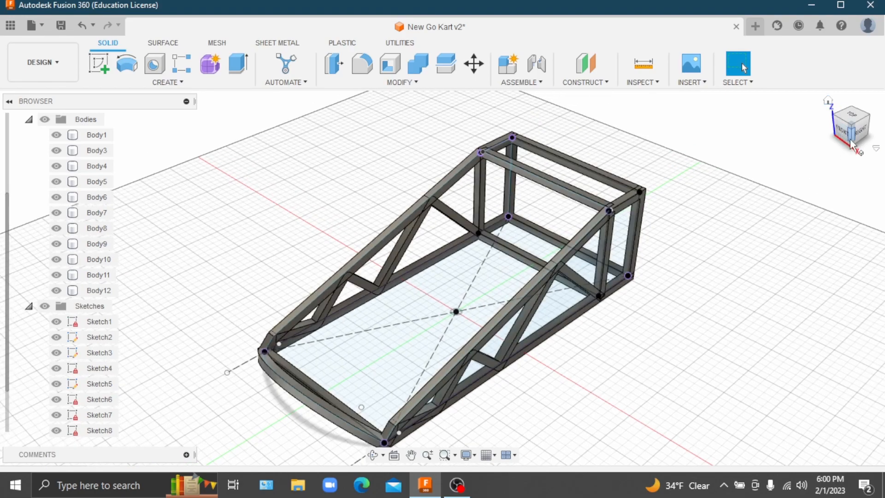
pyautogui.moveTo(871, 119); pyautogui.dragTo(884, 102)
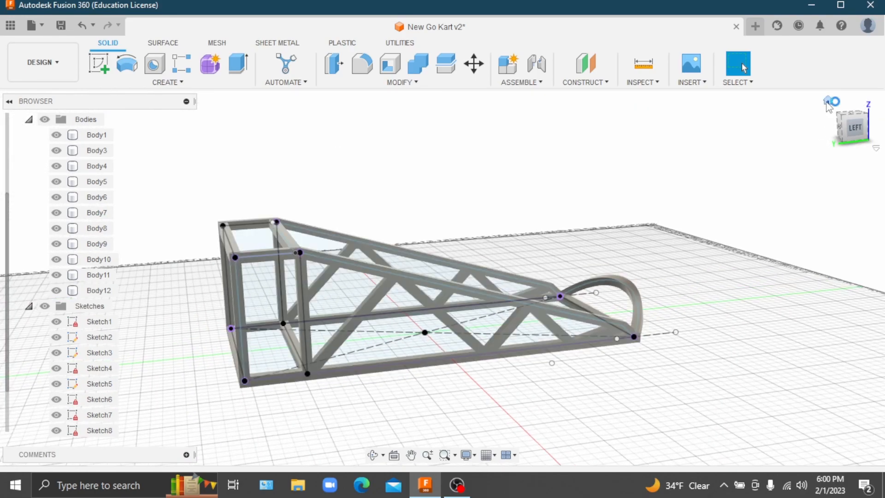
pyautogui.click(828, 100)
pyautogui.moveTo(851, 133); pyautogui.dragTo(851, 92)
pyautogui.moveTo(669, 203)
pyautogui.mouseDown()
pyautogui.moveTo(650, 235)
pyautogui.moveTo(659, 214)
pyautogui.mouseUp()
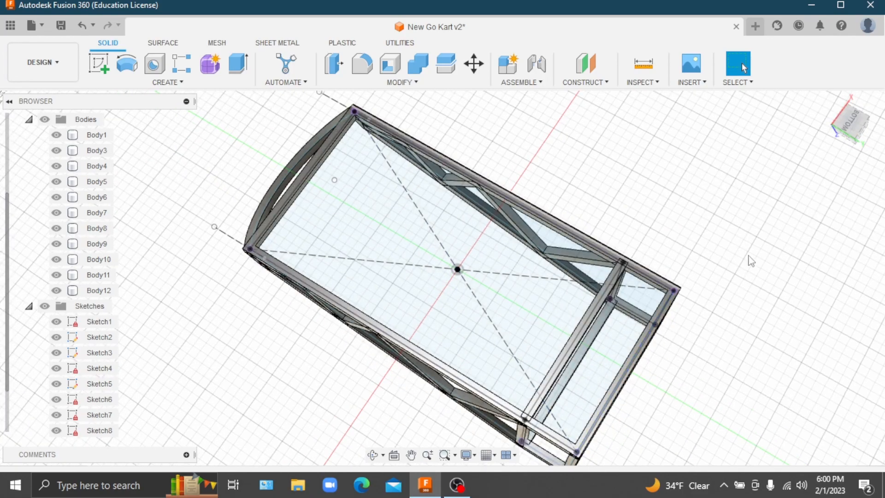
pyautogui.moveTo(844, 124)
pyautogui.mouseDown()
pyautogui.moveTo(838, 102)
pyautogui.moveTo(869, 94)
pyautogui.moveTo(857, 124)
pyautogui.mouseUp()
pyautogui.click(857, 123)
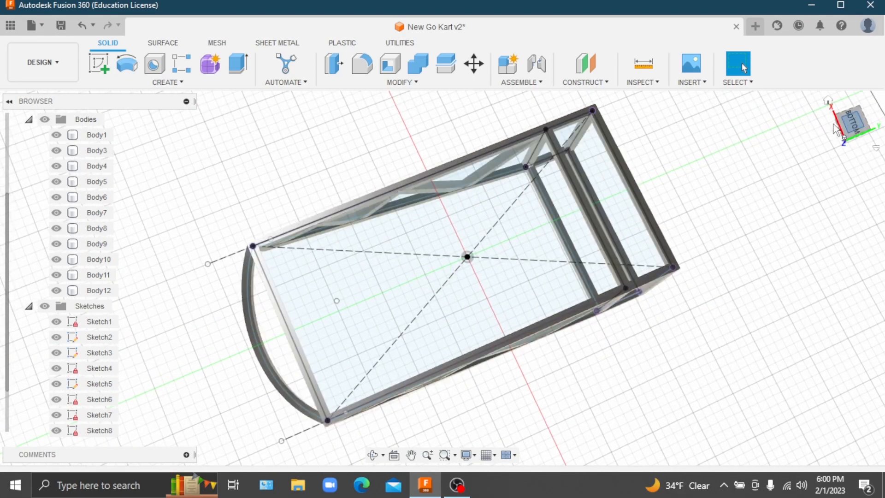
# Start a new 3D sketch on the vertical centre plane running along the frame's length and hide all bodies
pyautogui.click(100, 64)
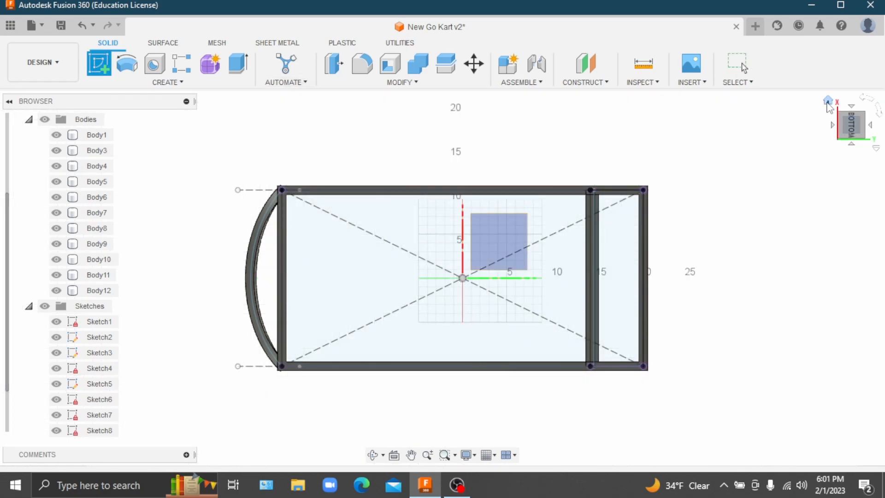
pyautogui.click(828, 101)
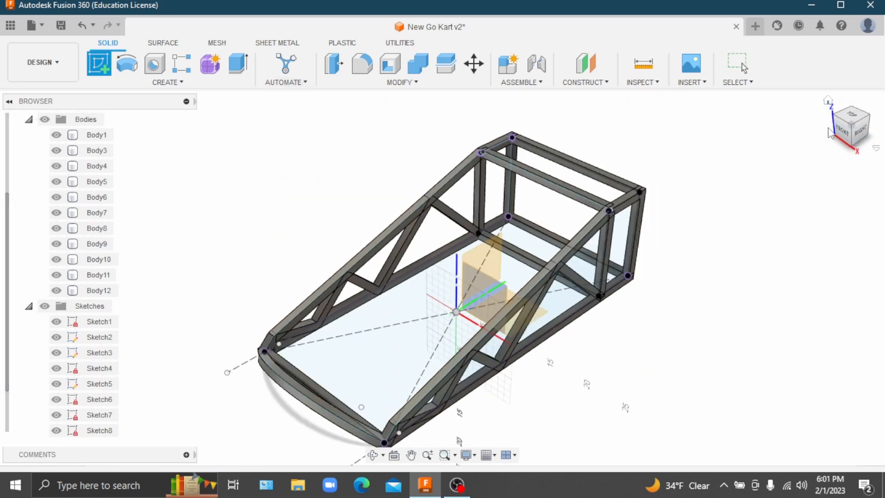
pyautogui.moveTo(853, 128); pyautogui.dragTo(855, 87)
pyautogui.scroll(-3, 572, 309)
pyautogui.scroll(5, 558, 301)
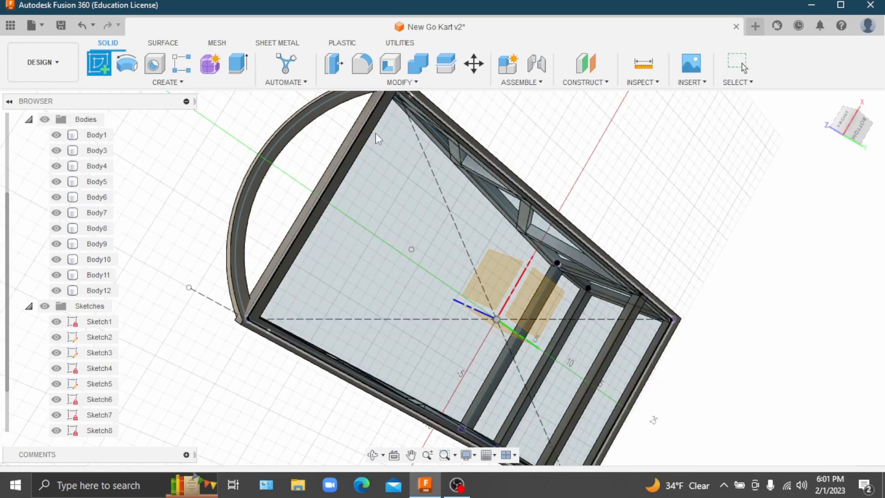
pyautogui.moveTo(843, 130); pyautogui.dragTo(818, 164)
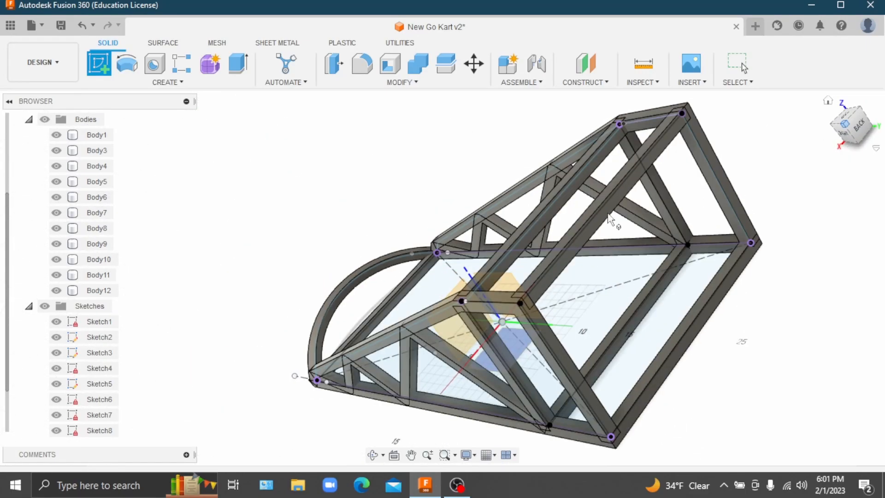
pyautogui.click(508, 281)
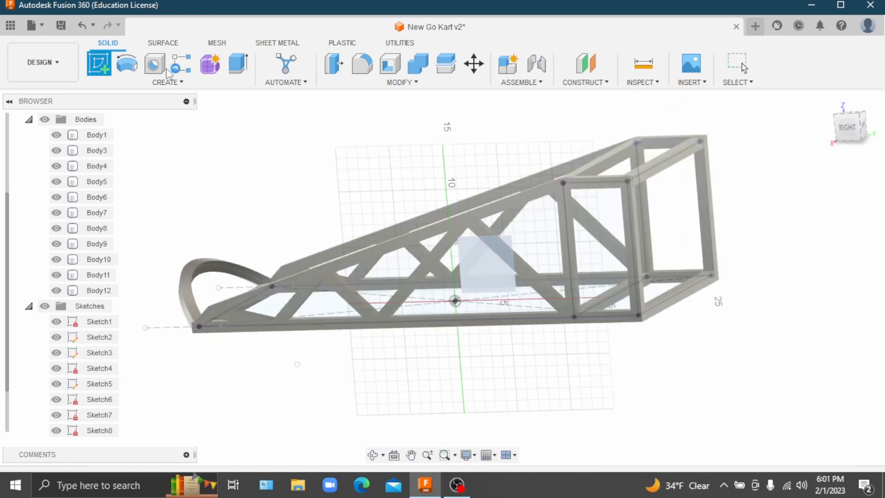
pyautogui.click(95, 65)
pyautogui.moveTo(849, 120)
pyautogui.mouseDown()
pyautogui.moveTo(848, 95)
pyautogui.moveTo(829, 96)
pyautogui.moveTo(835, 87)
pyautogui.mouseUp()
pyautogui.moveTo(850, 136); pyautogui.dragTo(848, 129)
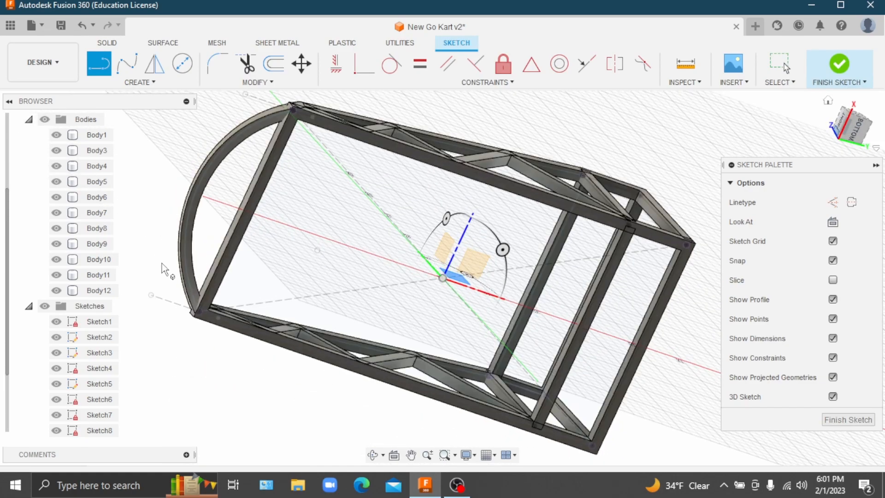
pyautogui.click(45, 119)
# Switch the drawing plane to the horizontal base and draw a line from one front bottom corner to the diagonally opposite rear corner
pyautogui.scroll(3, 318, 122)
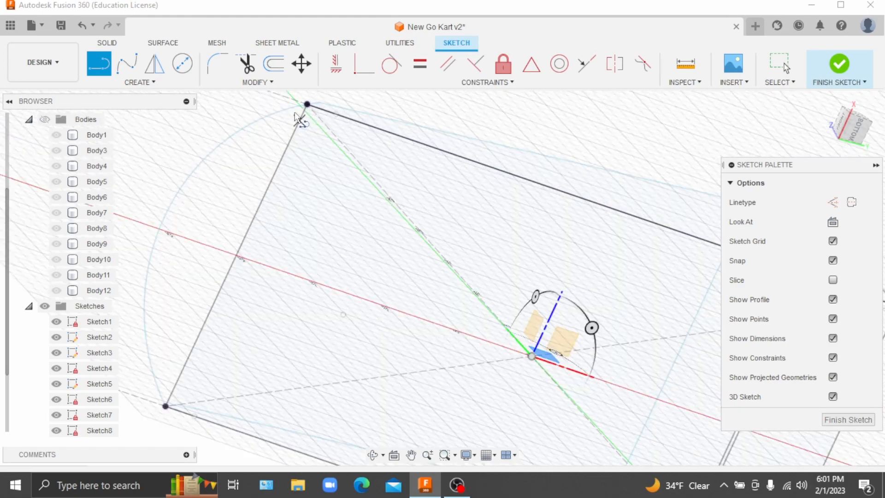
pyautogui.scroll(2, 300, 115)
pyautogui.click(313, 99)
pyautogui.scroll(-5, 362, 159)
pyautogui.scroll(5, 480, 263)
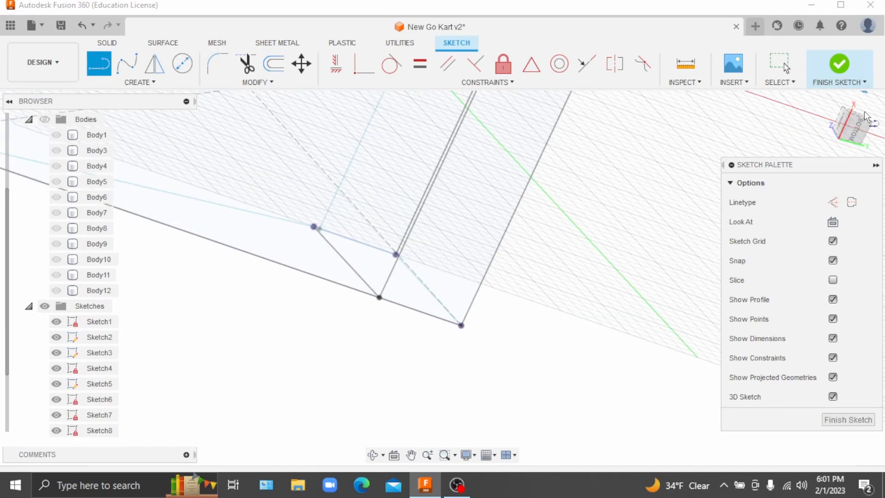
pyautogui.click(856, 137)
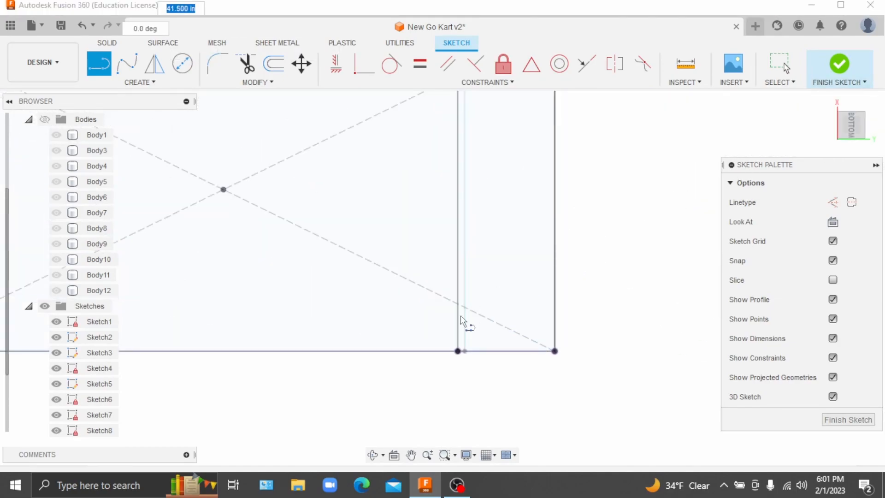
pyautogui.scroll(-2, 462, 331)
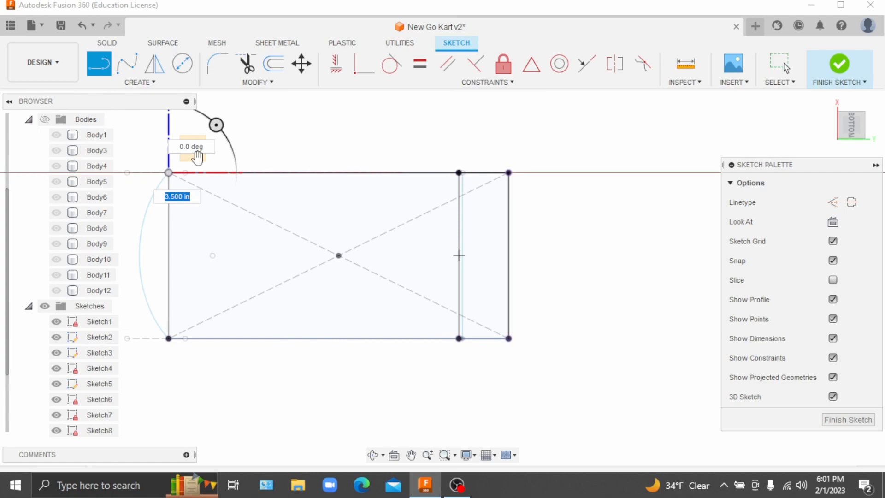
pyautogui.scroll(-2, 200, 204)
pyautogui.scroll(3, 201, 167)
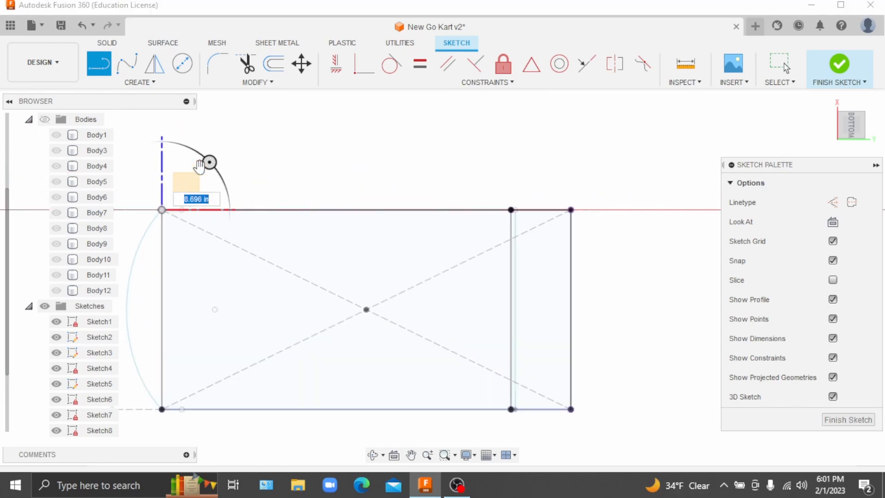
pyautogui.click(186, 185)
pyautogui.moveTo(187, 184); pyautogui.dragTo(570, 411)
pyautogui.moveTo(852, 129)
pyautogui.mouseDown()
pyautogui.moveTo(850, 196)
pyautogui.moveTo(836, 153)
pyautogui.mouseUp()
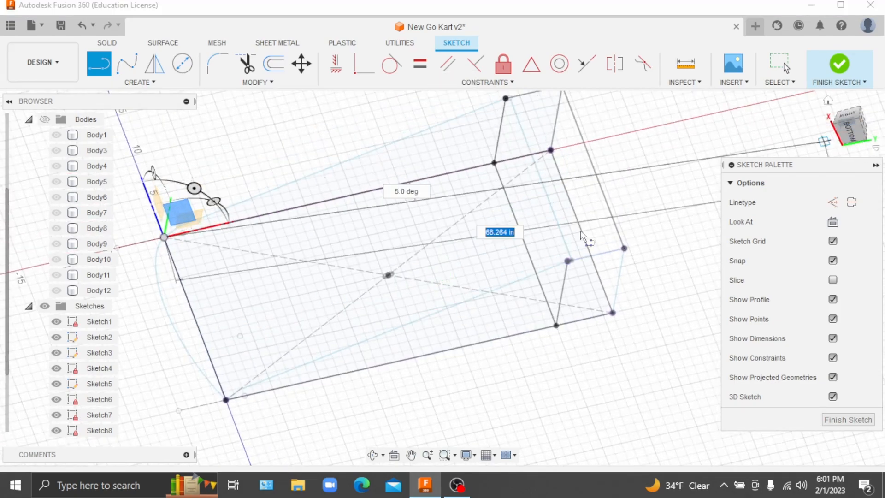
pyautogui.click(612, 314)
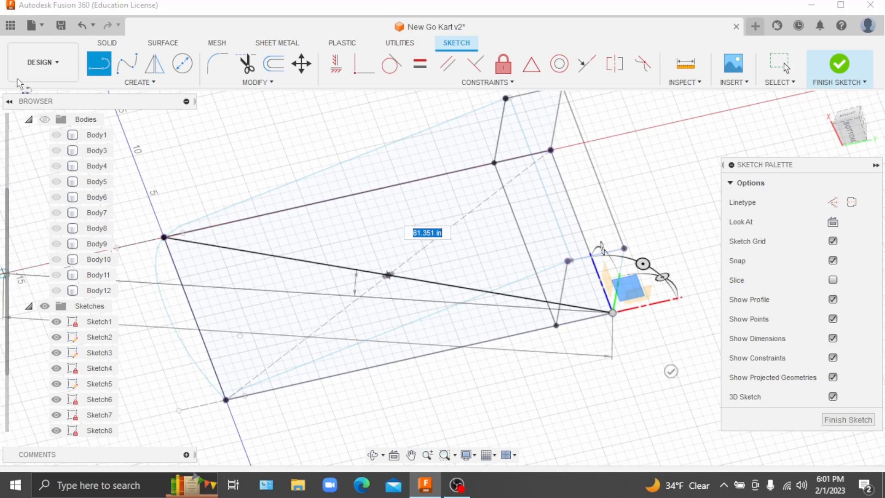
pyautogui.press('Escape')
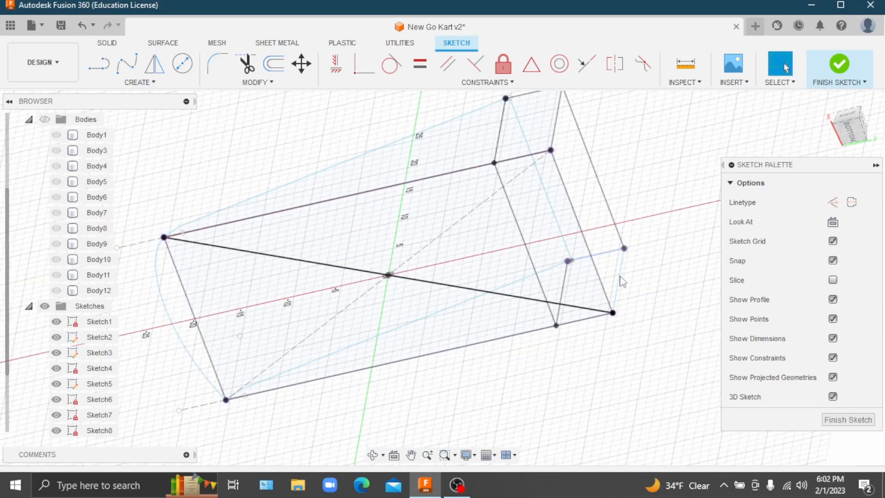
# Draw the second diagonal line of the base between the other rear corner and the opposite front corner
pyautogui.click(99, 69)
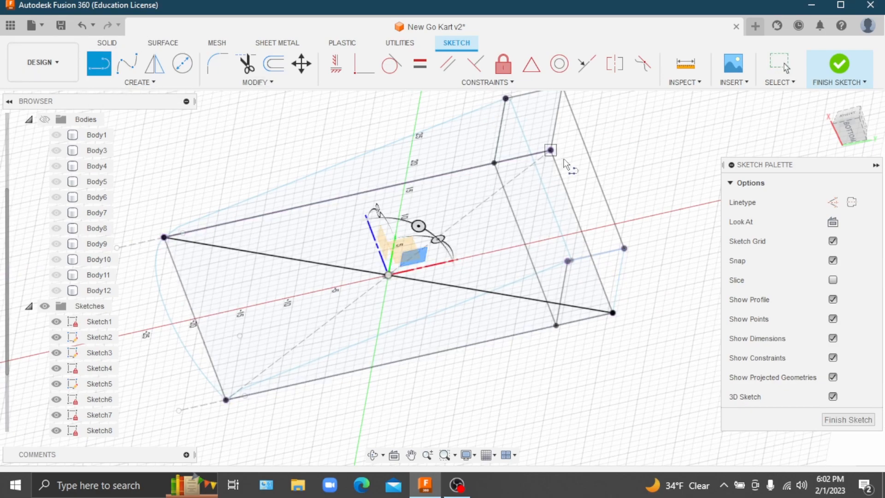
pyautogui.click(551, 151)
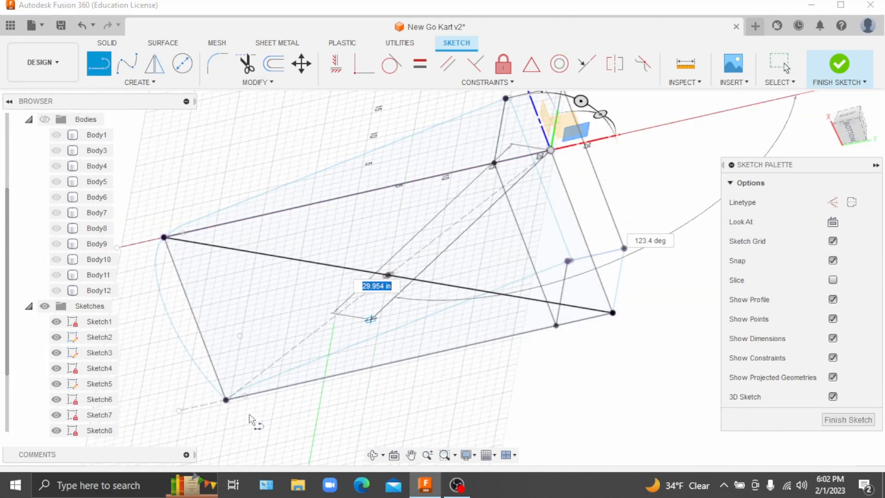
pyautogui.click(226, 400)
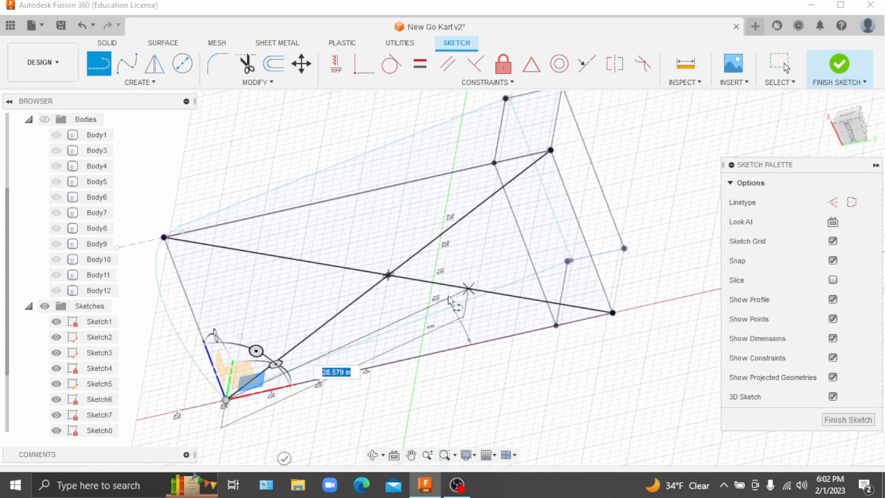
pyautogui.press('Escape')
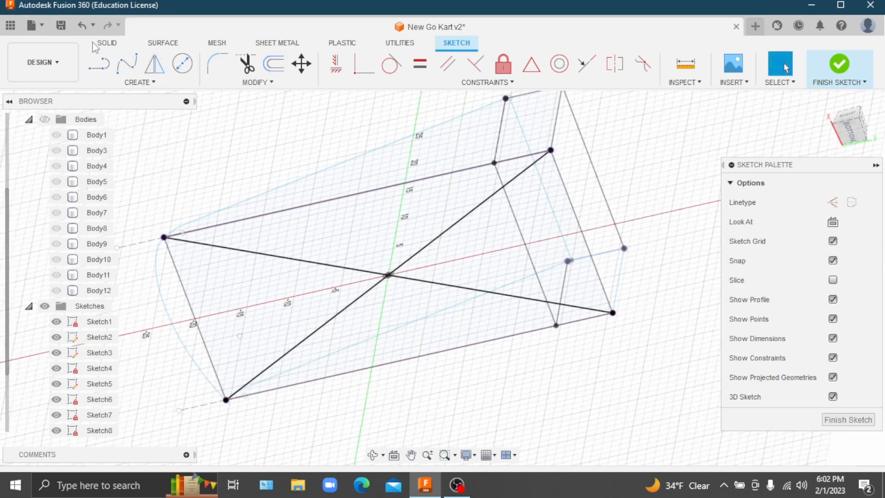
pyautogui.click(106, 46)
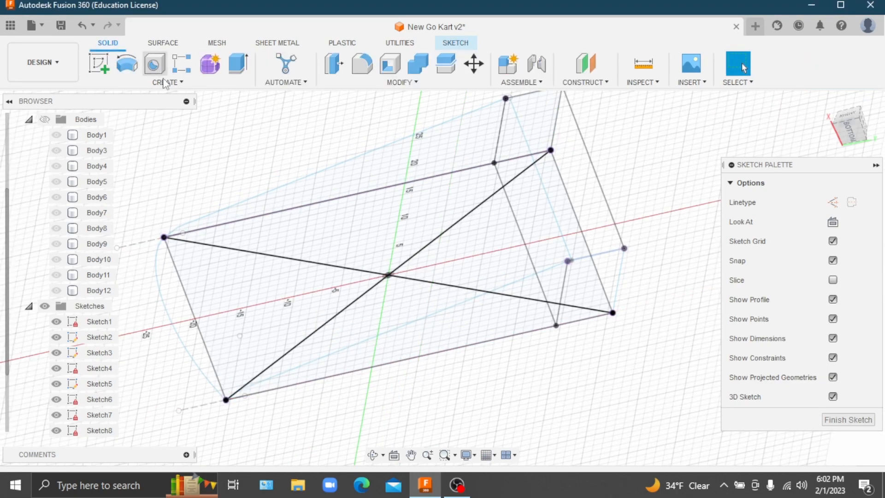
pyautogui.click(190, 79)
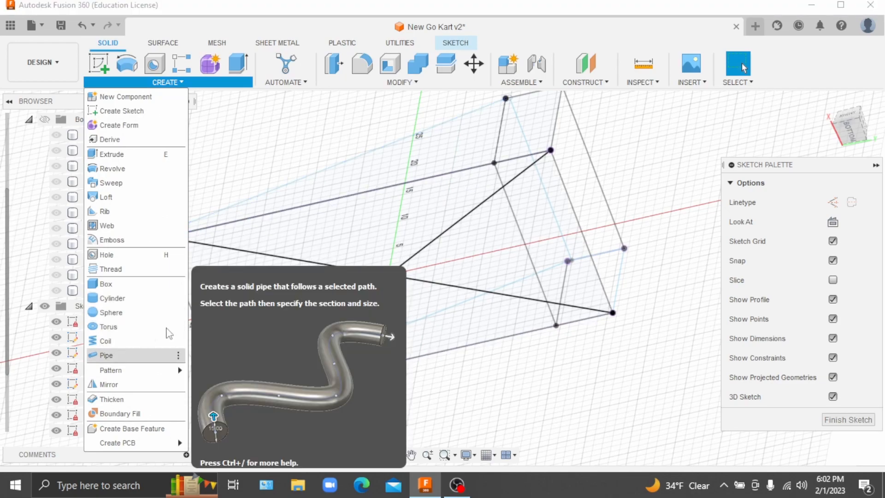
pyautogui.click(468, 220)
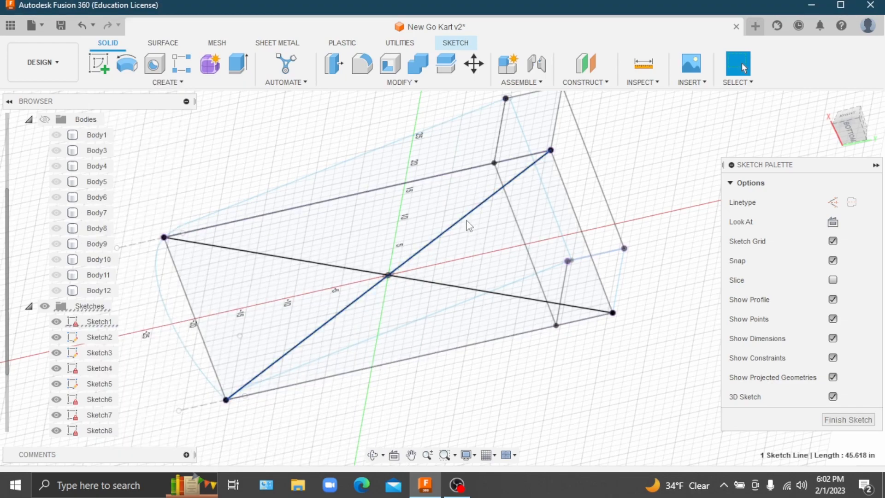
pyautogui.click(355, 270)
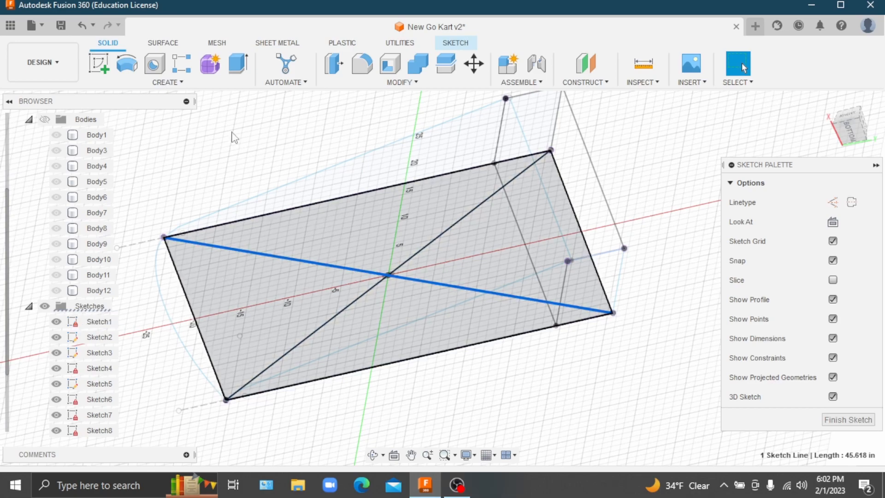
pyautogui.click(167, 82)
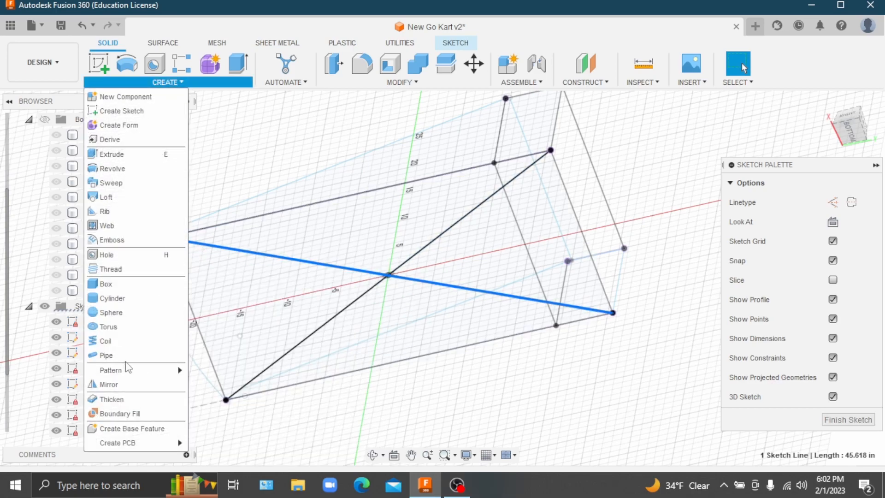
pyautogui.click(109, 355)
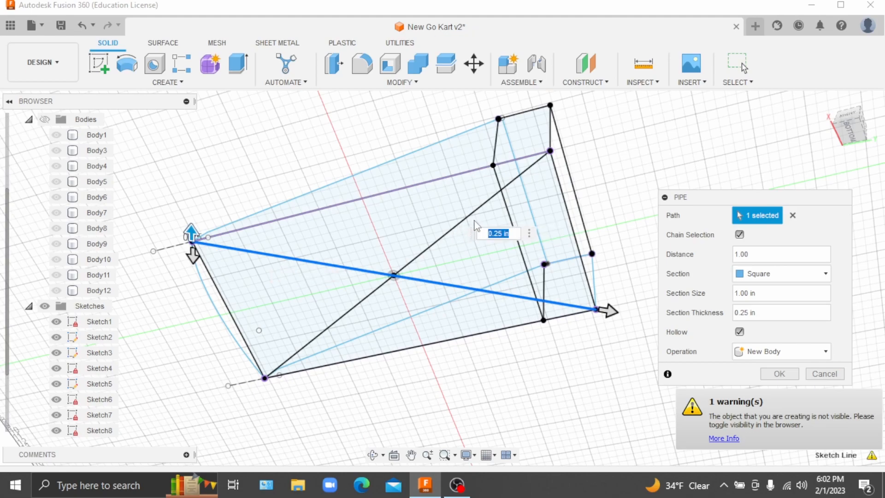
pyautogui.scroll(3, 471, 229)
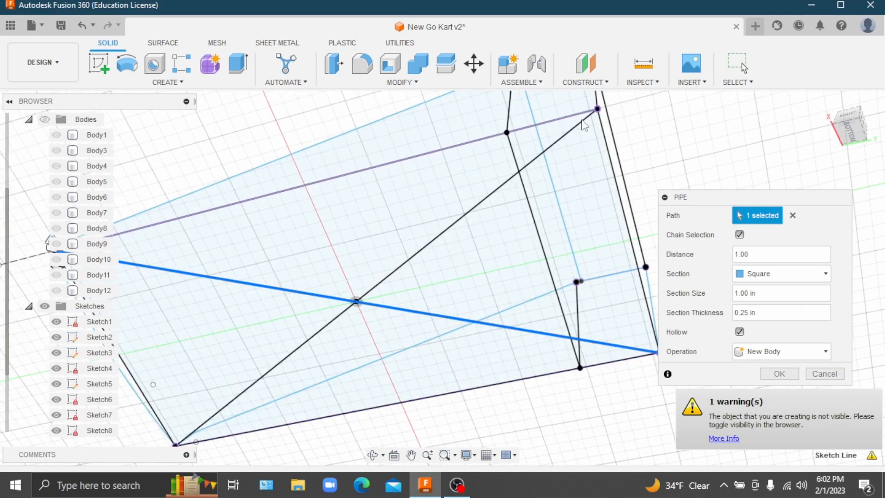
pyautogui.moveTo(844, 131); pyautogui.dragTo(816, 178)
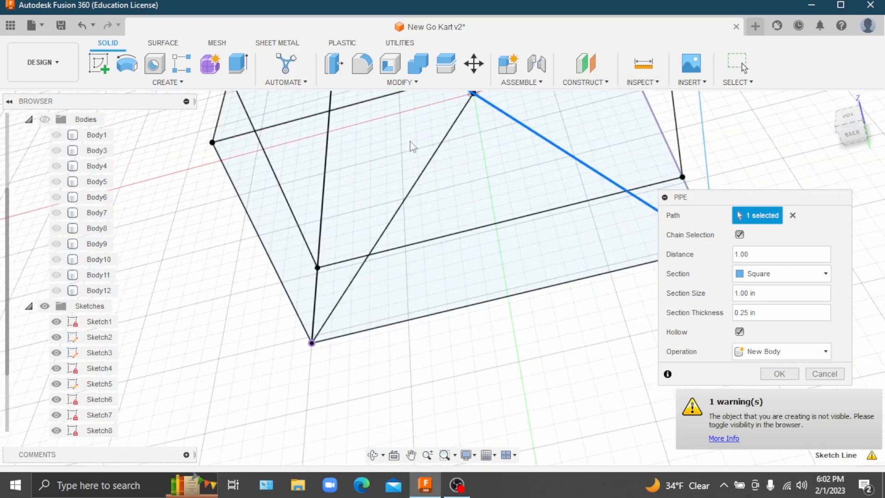
pyautogui.click(842, 377)
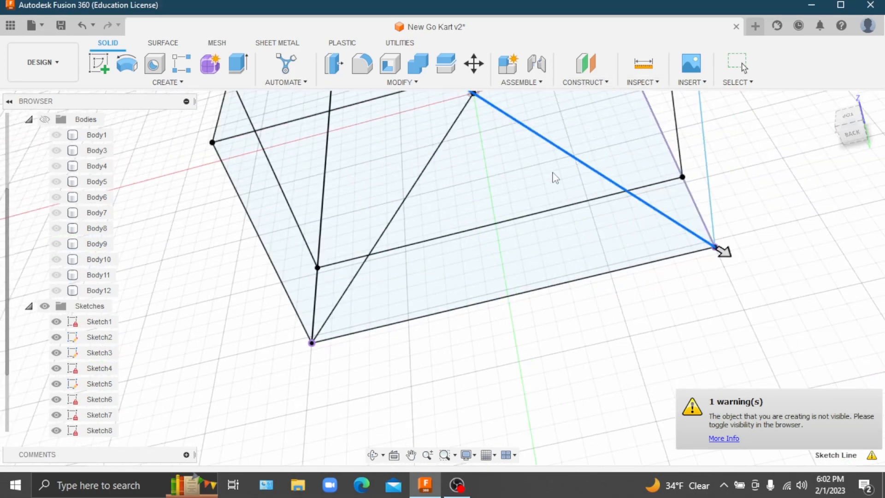
# Show all bodies and create a hollow 1.00 in square pipe, 0.25 in thick, along one base diagonal as a new body
pyautogui.doubleClick(559, 148)
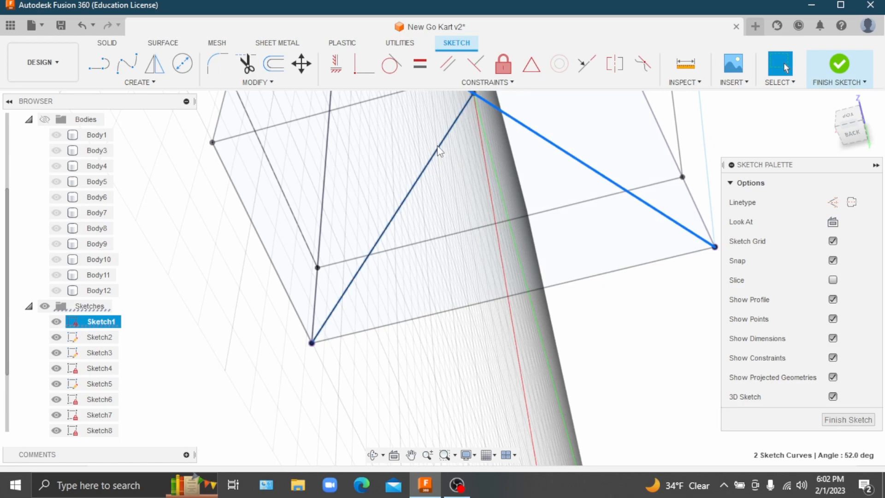
pyautogui.moveTo(443, 156)
pyautogui.keyDown('shift'); pyautogui.mouseDown(button='middle')
pyautogui.moveTo(577, 124)
pyautogui.moveTo(583, 199)
pyautogui.mouseUp(button='middle'); pyautogui.keyUp('shift')
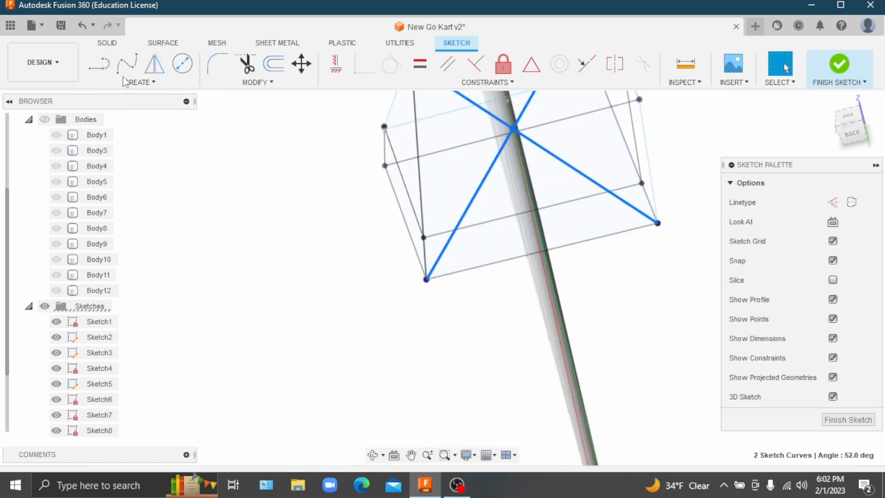
pyautogui.moveTo(125, 82)
pyautogui.mouseDown()
pyautogui.moveTo(128, 95)
pyautogui.moveTo(118, 53)
pyautogui.mouseUp()
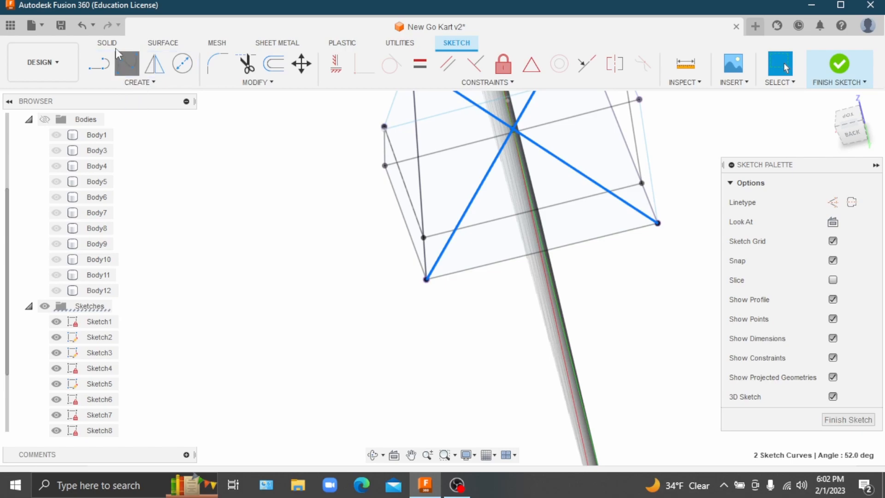
pyautogui.click(110, 43)
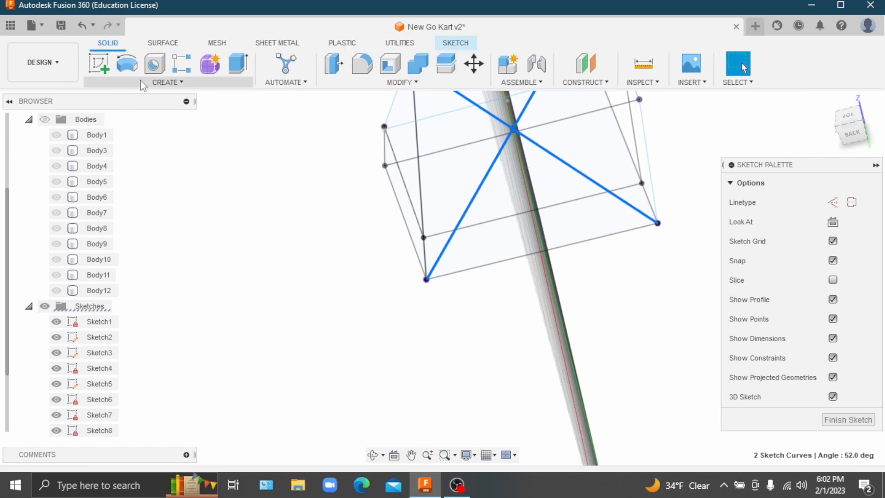
pyautogui.click(168, 83)
pyautogui.click(116, 354)
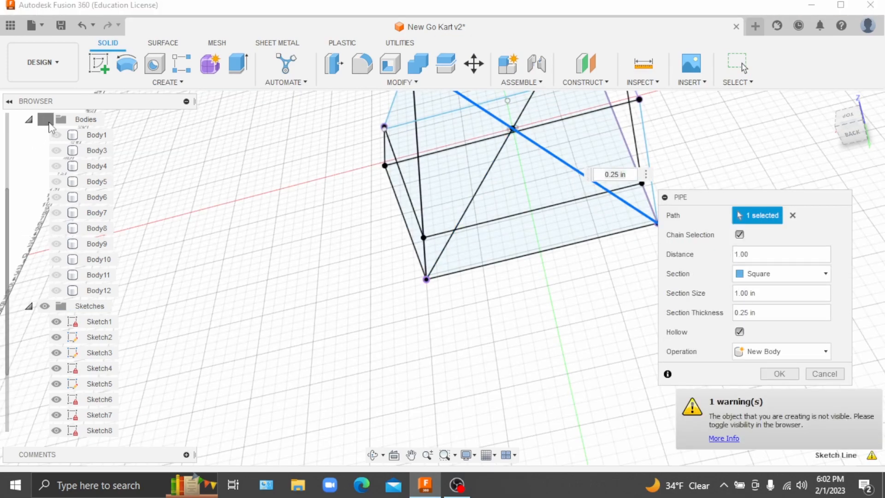
pyautogui.click(44, 119)
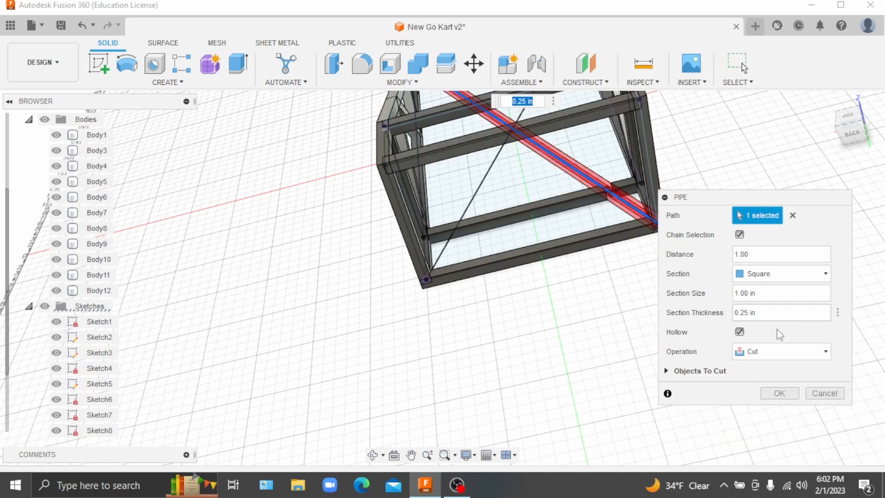
pyautogui.click(780, 354)
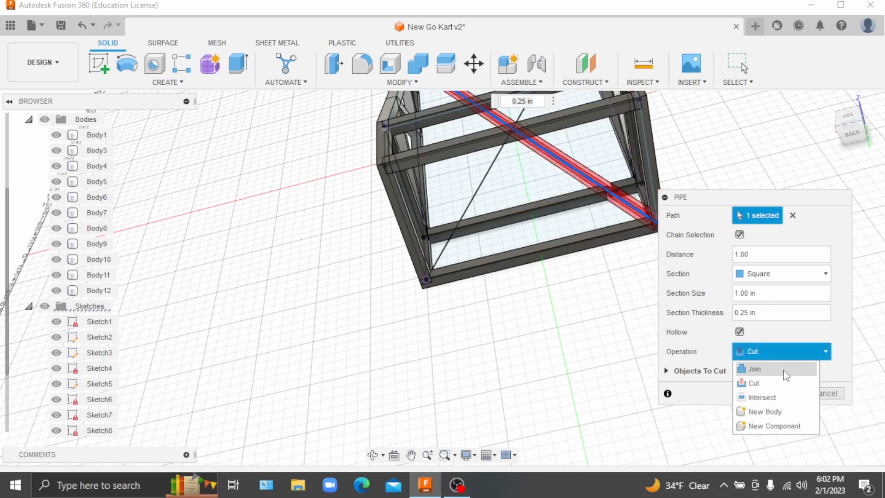
pyautogui.click(766, 415)
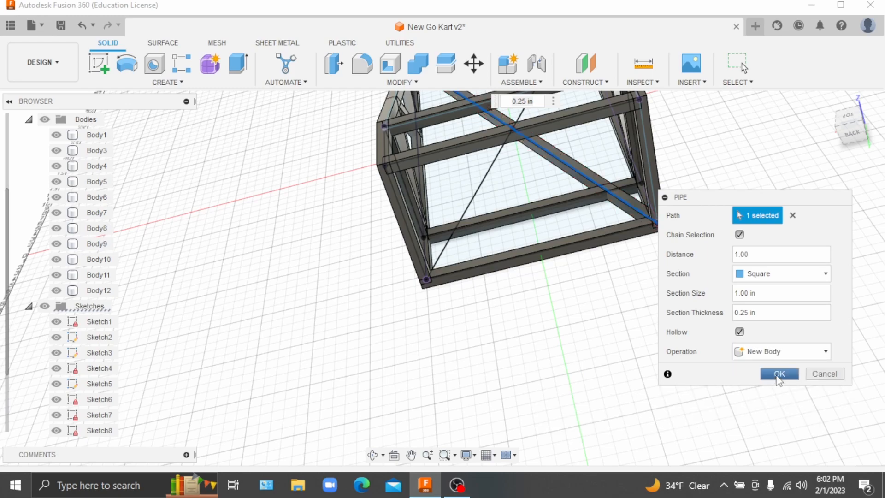
pyautogui.click(779, 373)
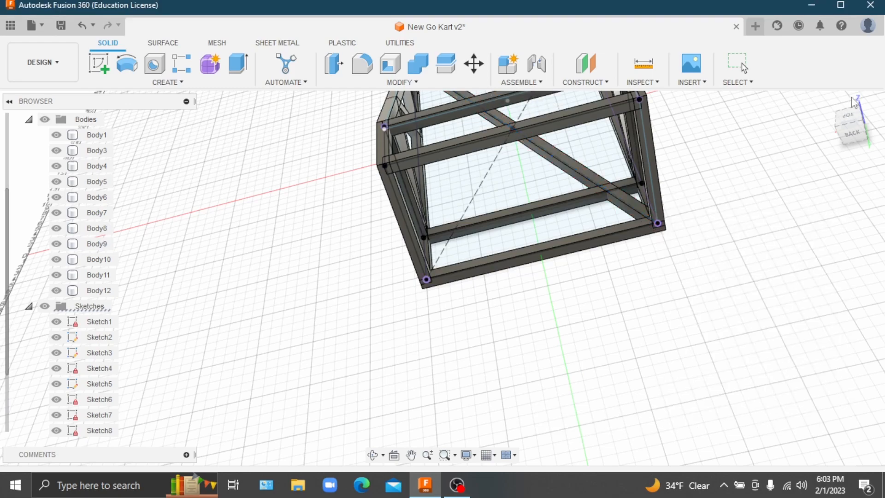
# Make Sketch10 and Sketch11 visible so the remaining base diagonal can be used as a path
pyautogui.moveTo(857, 100)
pyautogui.keyDown('shift'); pyautogui.mouseDown(button='middle')
pyautogui.moveTo(485, 259)
pyautogui.moveTo(779, 131)
pyautogui.moveTo(653, 199)
pyautogui.moveTo(530, 138)
pyautogui.moveTo(643, 350)
pyautogui.mouseUp(button='middle'); pyautogui.keyUp('shift')
pyautogui.scroll(-3, 643, 350)
pyautogui.scroll(2, 575, 156)
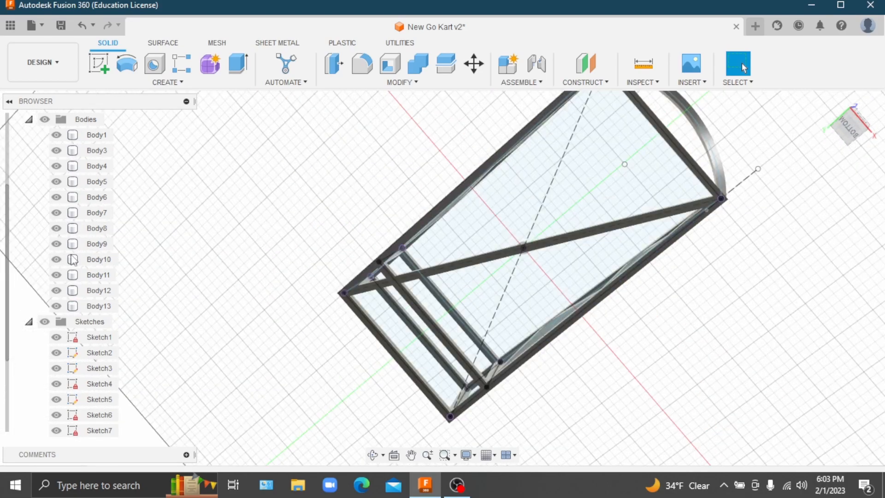
pyautogui.scroll(-3, 53, 346)
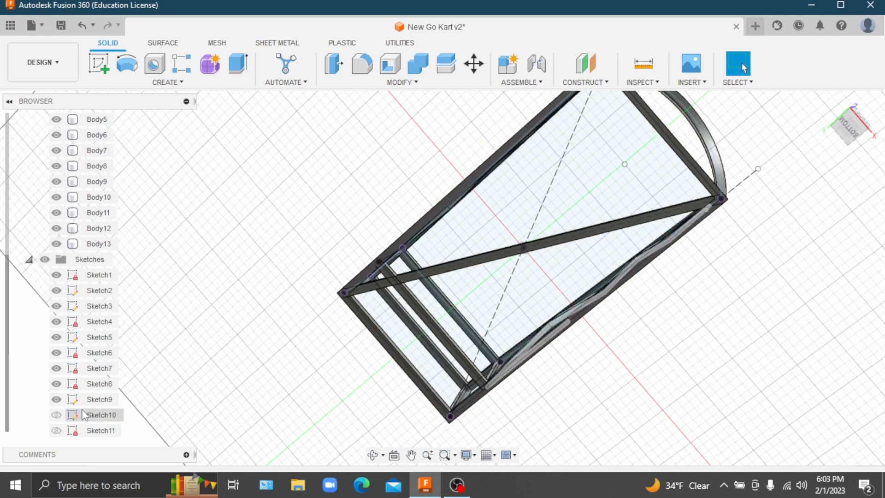
pyautogui.click(57, 415)
pyautogui.click(57, 430)
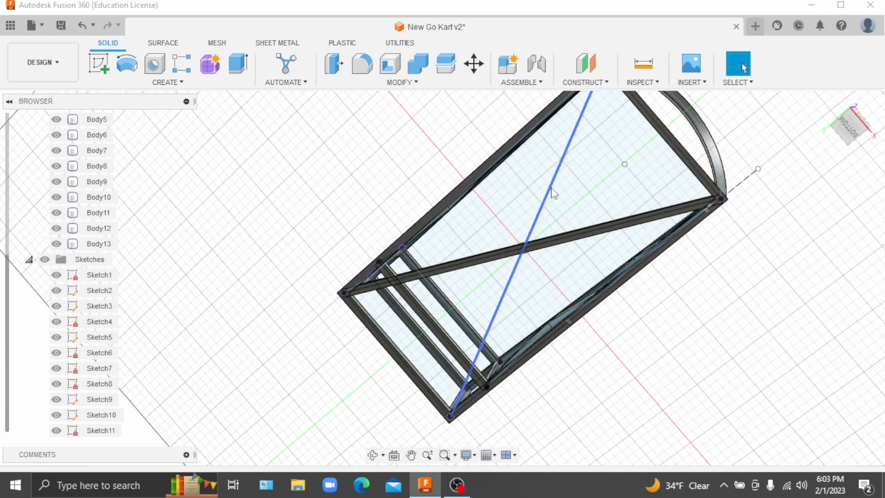
# Create a hollow 1.00 in square pipe, 0.25 in thick, along the other base diagonal as a new body
pyautogui.click(549, 194)
pyautogui.click(131, 85)
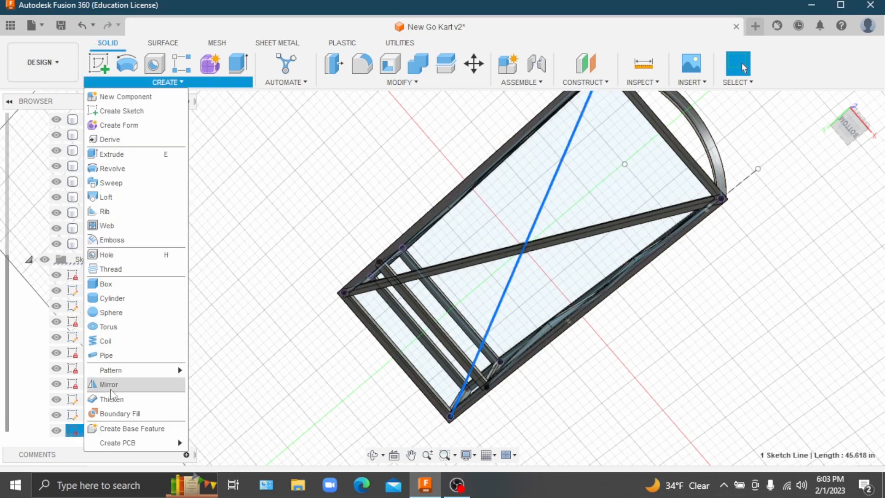
pyautogui.click(122, 357)
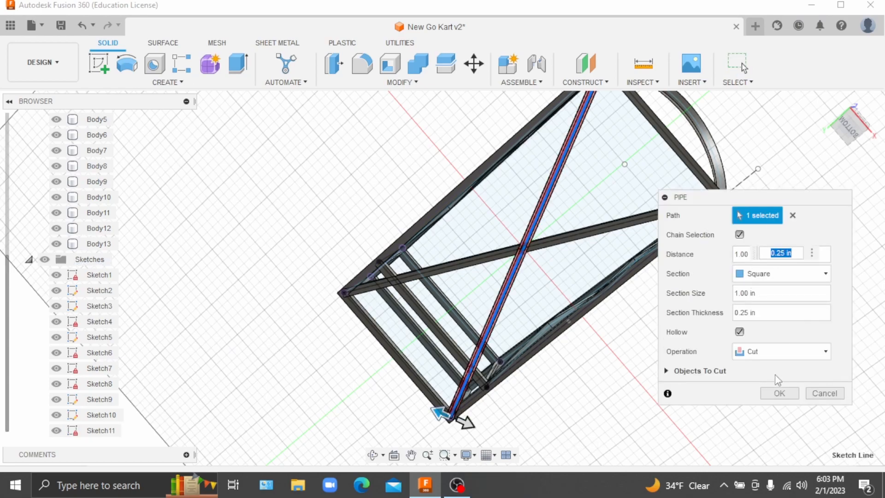
pyautogui.click(778, 357)
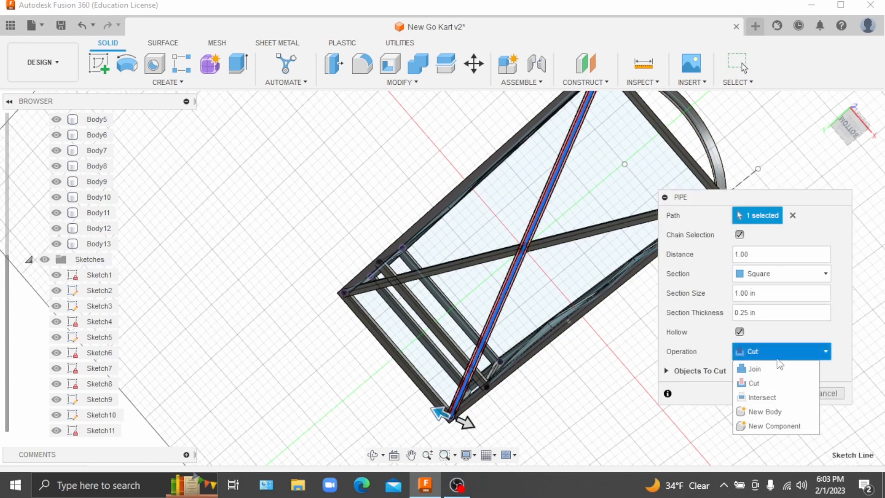
pyautogui.click(760, 409)
pyautogui.click(779, 374)
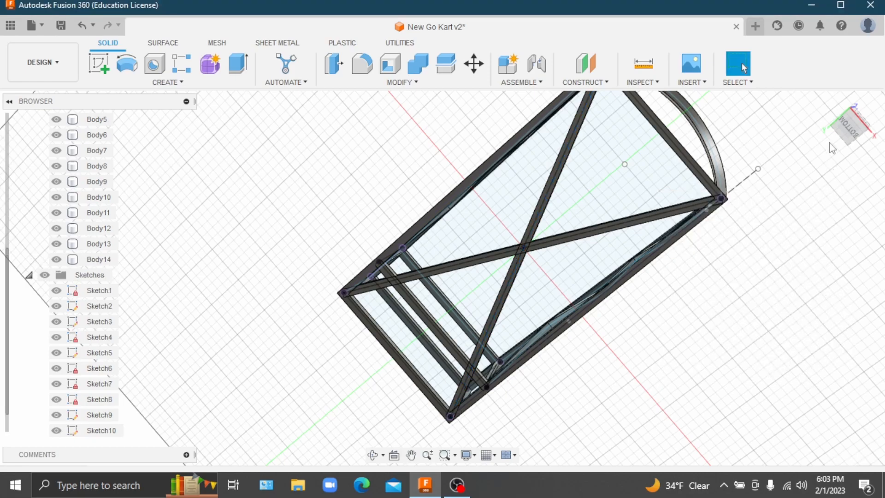
# Combine the two crossing diagonal base braces into one body with the Join operation
pyautogui.moveTo(855, 133)
pyautogui.mouseDown()
pyautogui.moveTo(852, 189)
pyautogui.moveTo(830, 225)
pyautogui.moveTo(853, 212)
pyautogui.moveTo(849, 176)
pyautogui.moveTo(834, 212)
pyautogui.moveTo(753, 196)
pyautogui.moveTo(802, 185)
pyautogui.moveTo(825, 194)
pyautogui.moveTo(839, 109)
pyautogui.mouseUp()
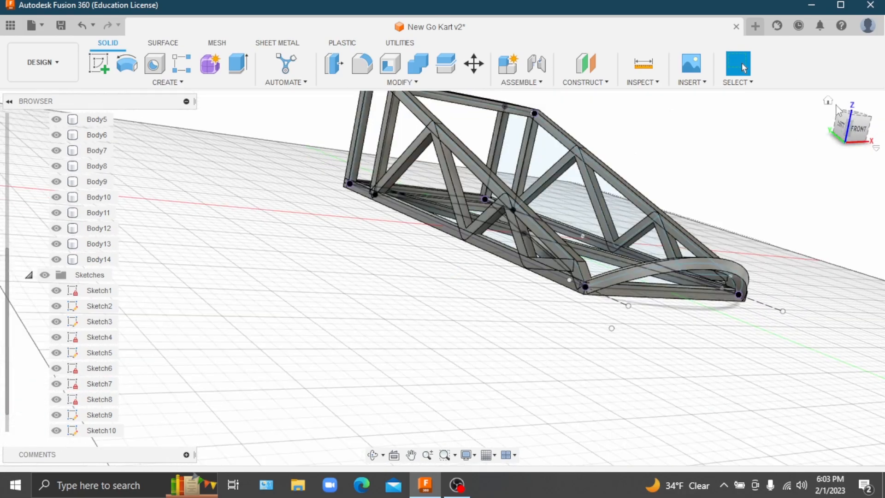
pyautogui.click(828, 101)
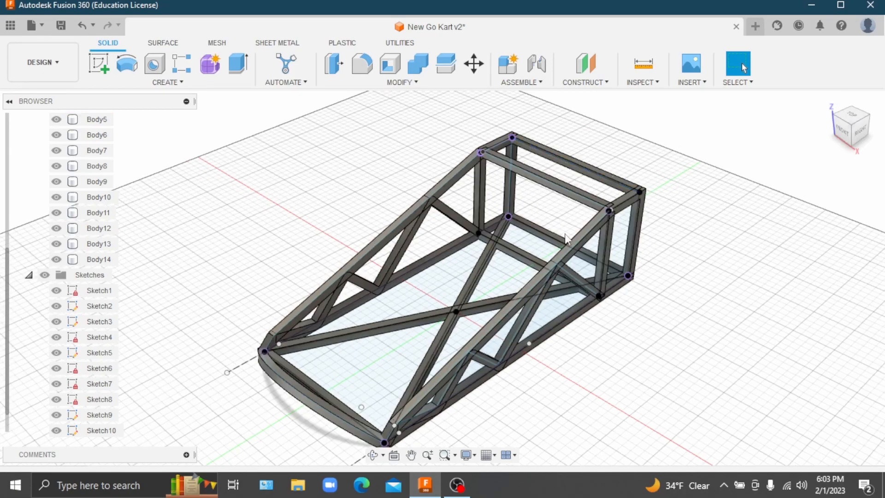
pyautogui.keyDown('shift'); pyautogui.moveTo(442, 278); pyautogui.dragTo(590, 283, button='middle'); pyautogui.keyUp('shift')
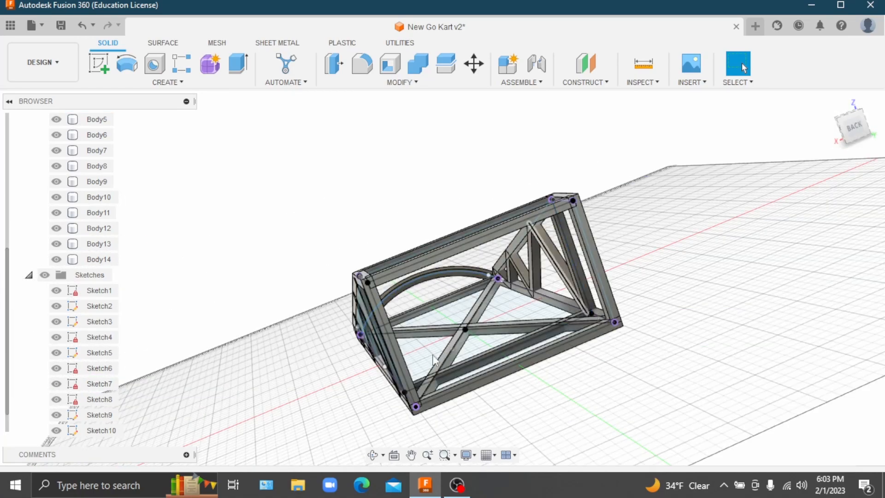
pyautogui.click(855, 136)
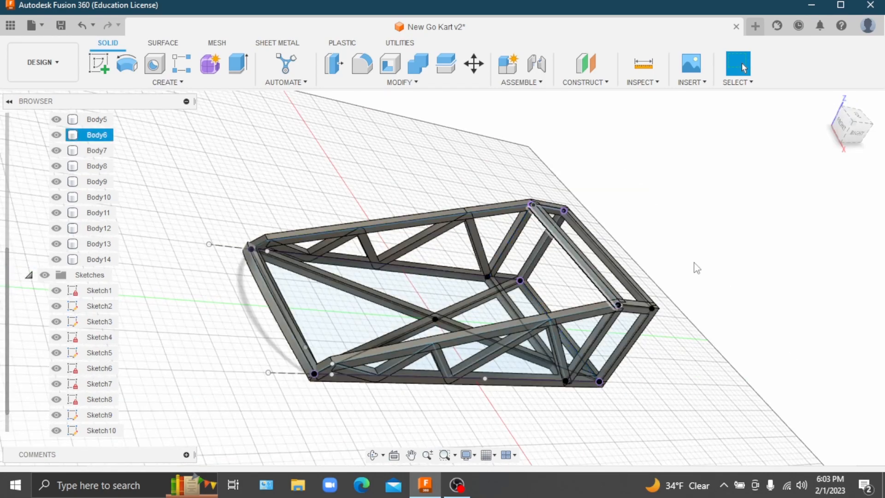
pyautogui.moveTo(847, 134)
pyautogui.mouseDown()
pyautogui.moveTo(842, 106)
pyautogui.moveTo(835, 118)
pyautogui.mouseUp()
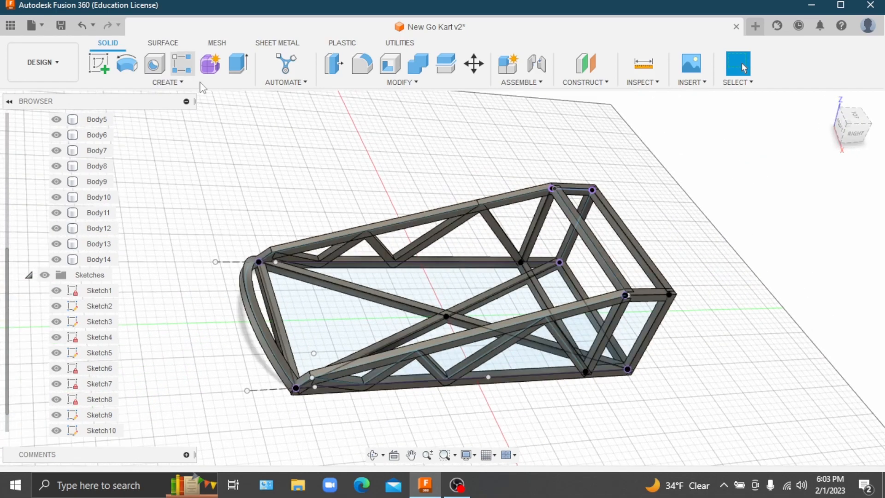
pyautogui.click(419, 68)
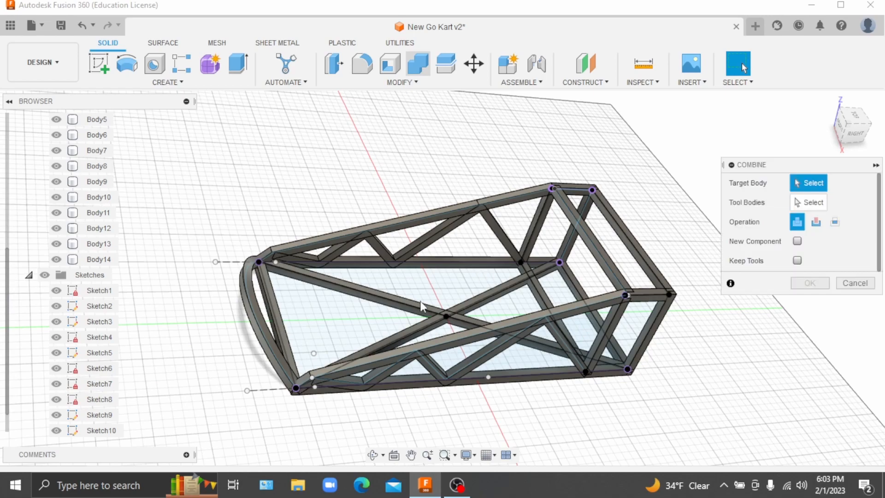
pyautogui.click(434, 310)
pyautogui.click(482, 301)
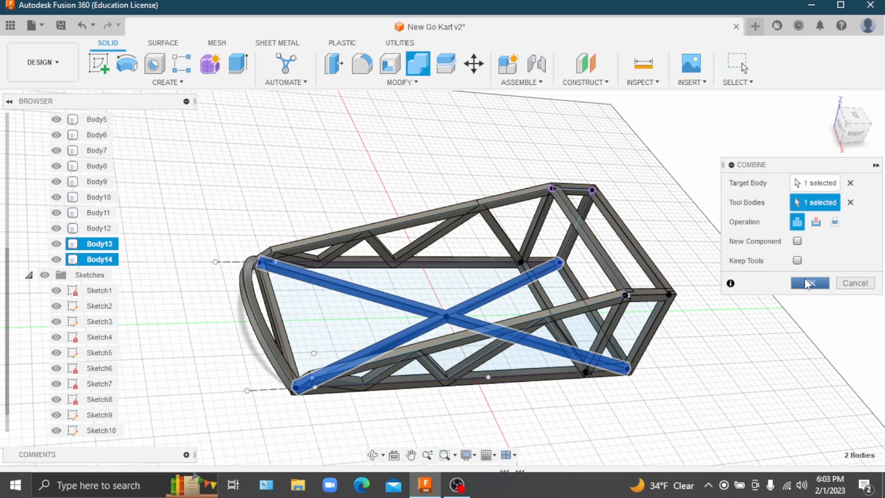
pyautogui.click(809, 283)
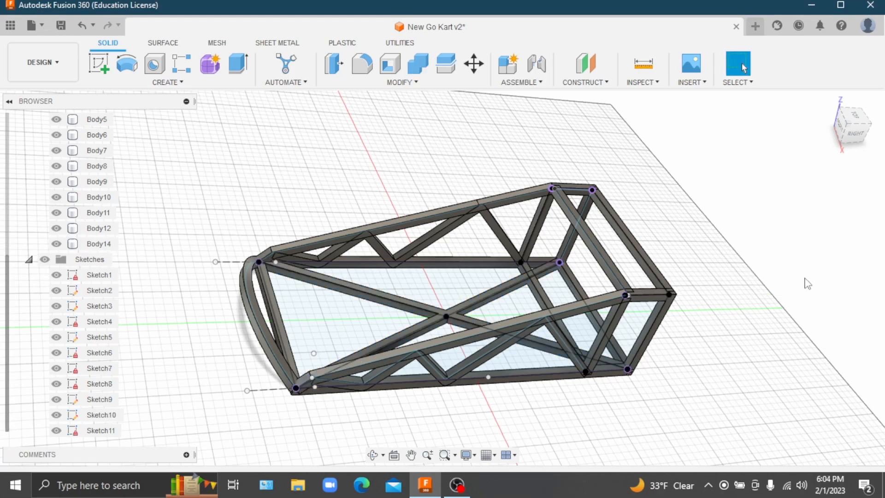
# Examine the crossing of the joined base braces up close and the whole frame from the rear
pyautogui.scroll(-2, 446, 325)
pyautogui.scroll(10, 432, 326)
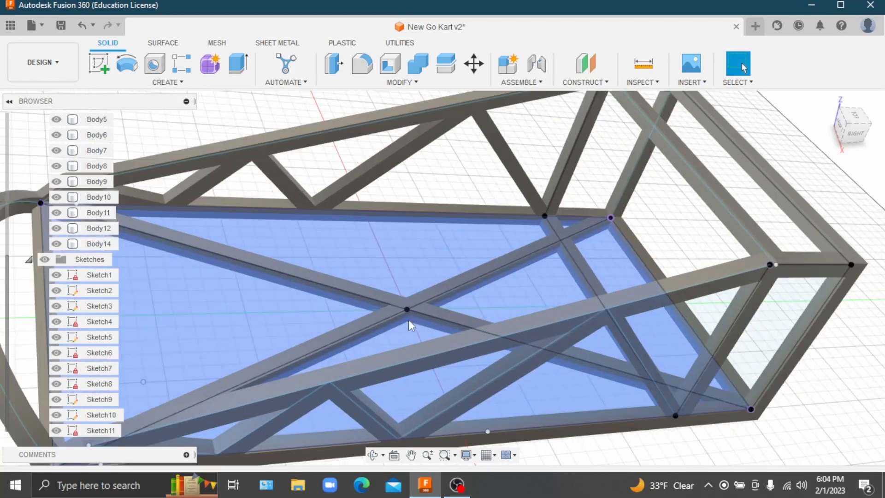
pyautogui.scroll(-5, 699, 259)
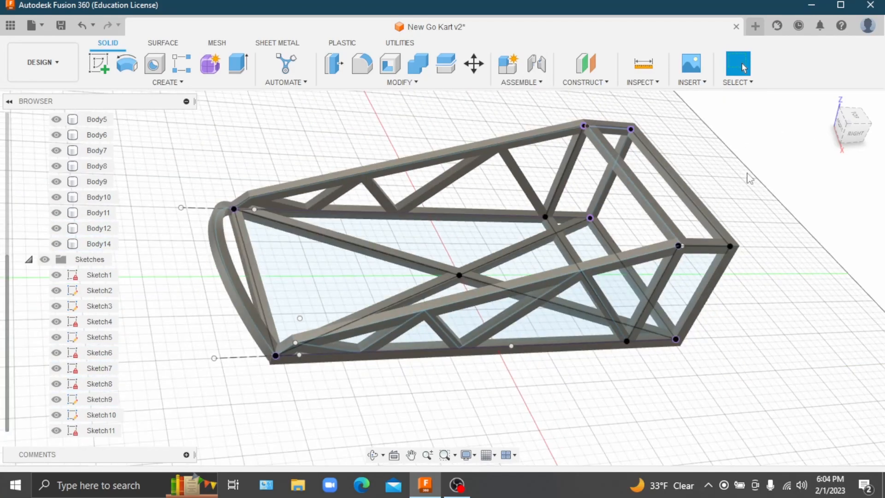
pyautogui.moveTo(852, 125)
pyautogui.mouseDown()
pyautogui.moveTo(829, 95)
pyautogui.moveTo(802, 98)
pyautogui.mouseUp()
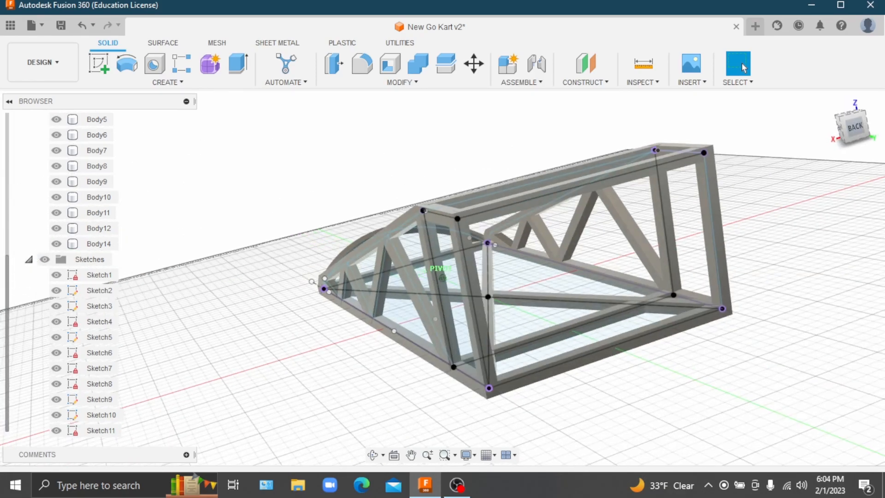
pyautogui.click(98, 64)
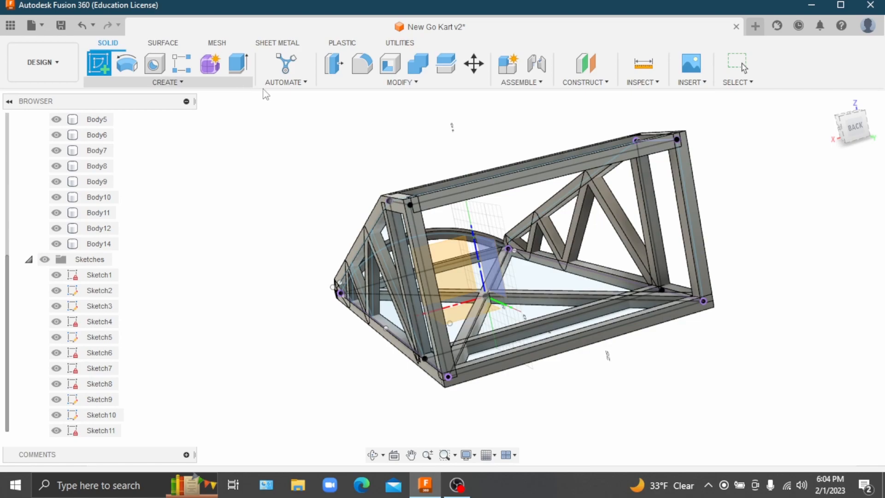
pyautogui.click(828, 102)
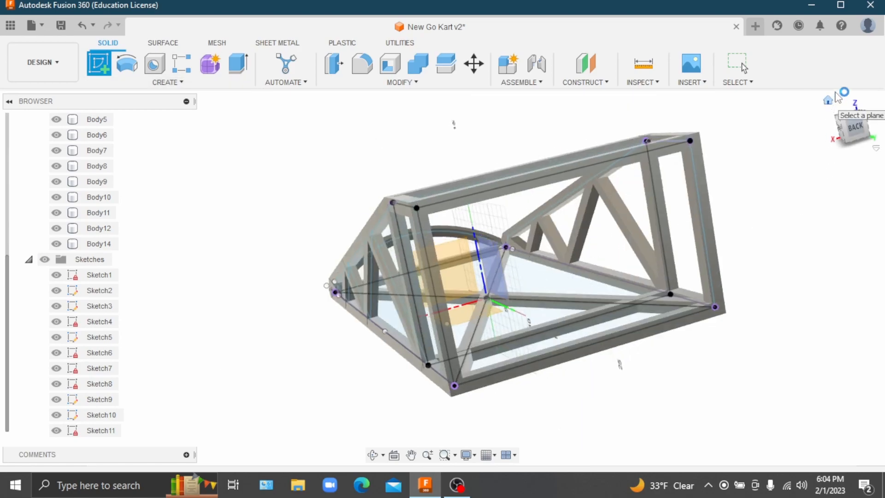
pyautogui.press('Escape')
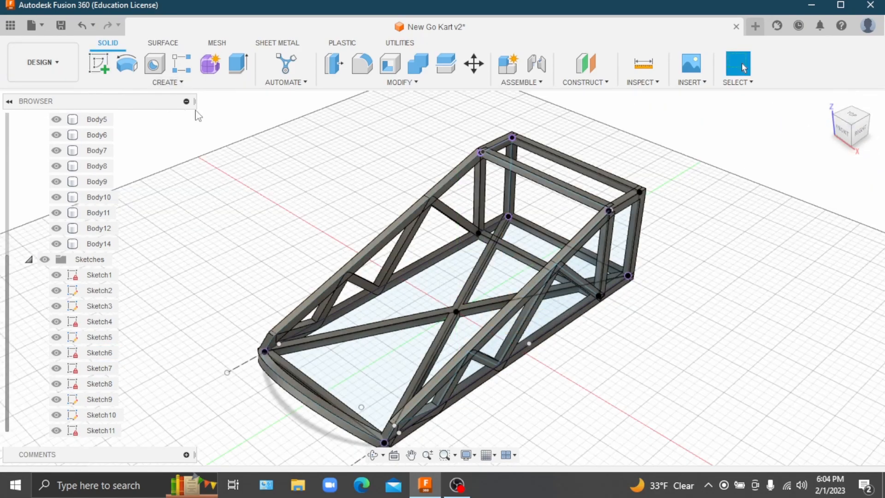
# Save the go-kart design as a new version with the description "User Saved"
pyautogui.click(60, 25)
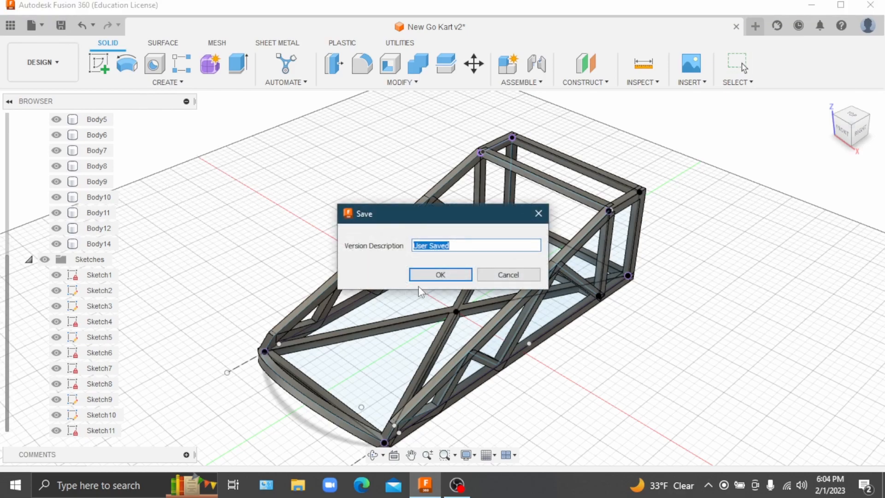
pyautogui.click(441, 275)
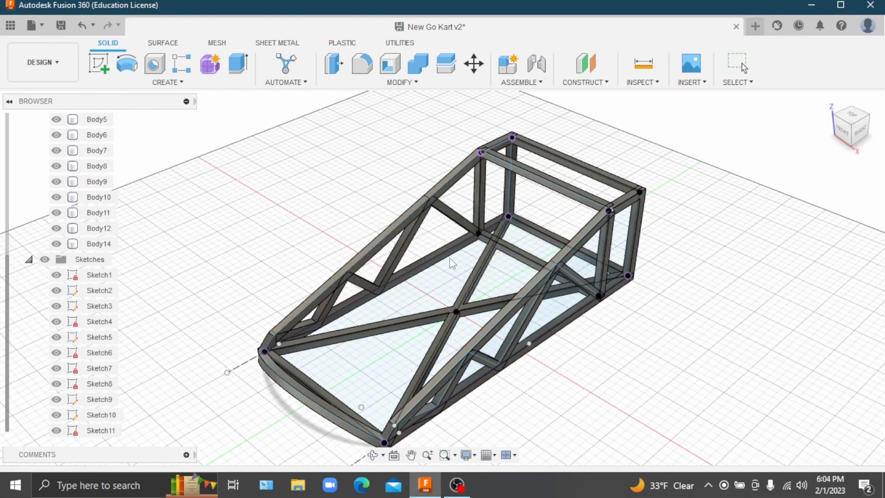
# Examine the whole go-kart frame, including the base cross bracing and side trusses, from the home view and from its right side
pyautogui.scroll(-3, 478, 215)
pyautogui.scroll(5, 487, 218)
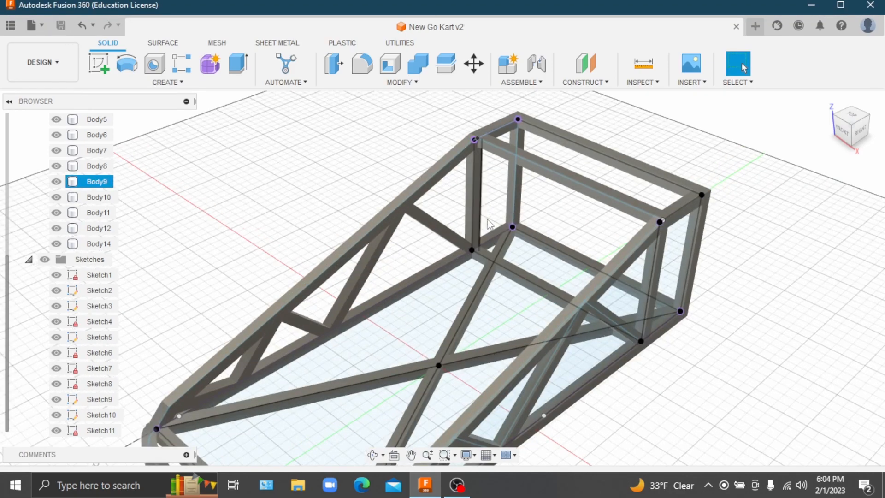
pyautogui.scroll(-3, 491, 222)
pyautogui.click(828, 101)
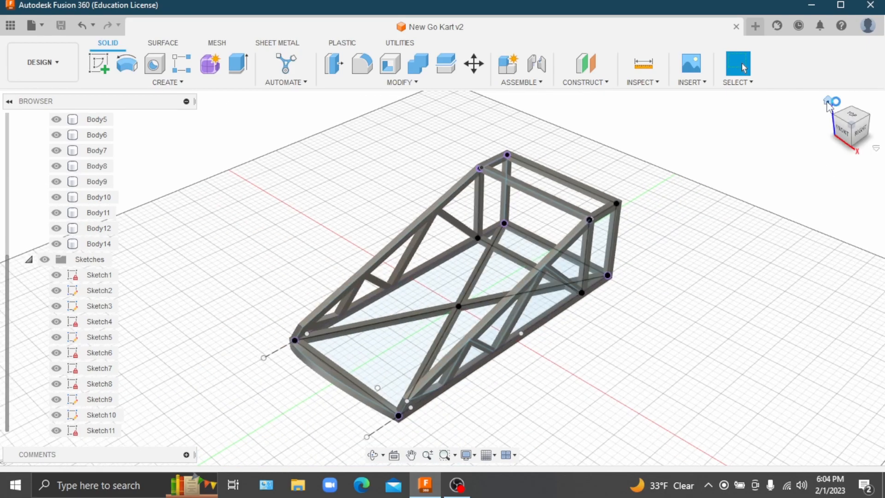
pyautogui.moveTo(853, 125)
pyautogui.mouseDown()
pyautogui.moveTo(851, 95)
pyautogui.moveTo(875, 127)
pyautogui.mouseUp()
pyautogui.click(828, 101)
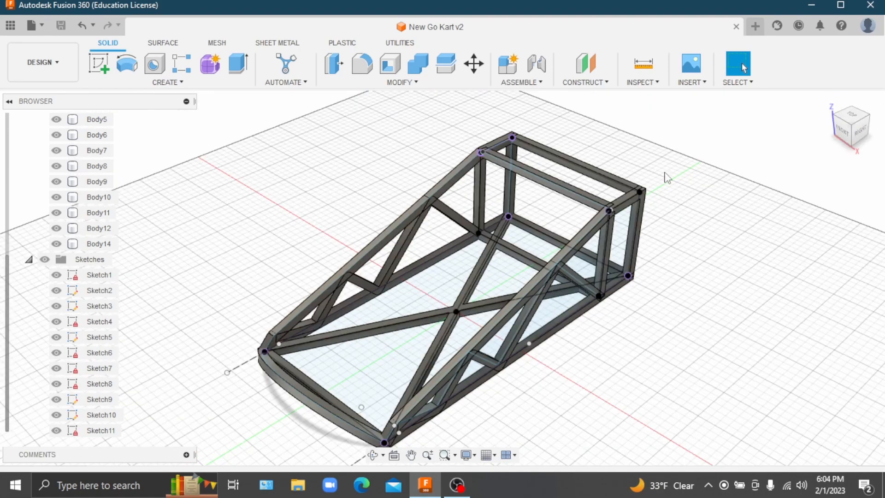
pyautogui.moveTo(851, 110)
pyautogui.mouseDown()
pyautogui.moveTo(830, 95)
pyautogui.moveTo(846, 109)
pyautogui.mouseUp()
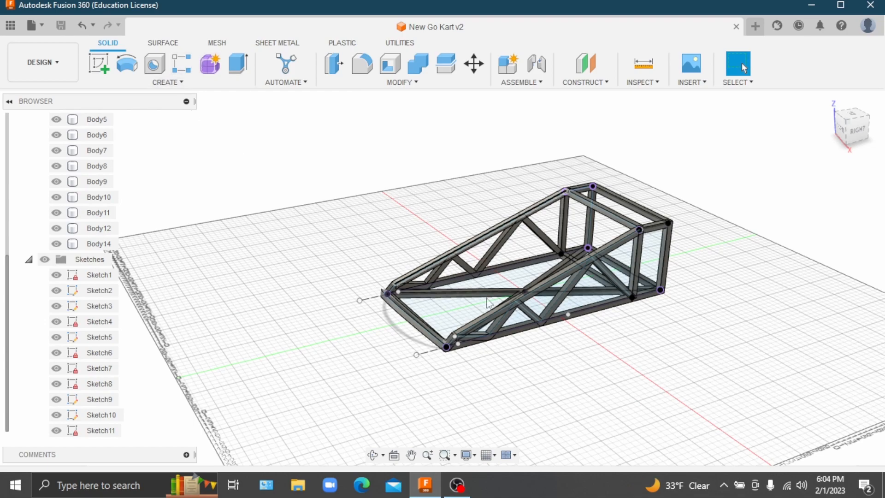
pyautogui.scroll(3, 417, 323)
pyautogui.moveTo(861, 132); pyautogui.dragTo(849, 135)
pyautogui.scroll(-2, 665, 272)
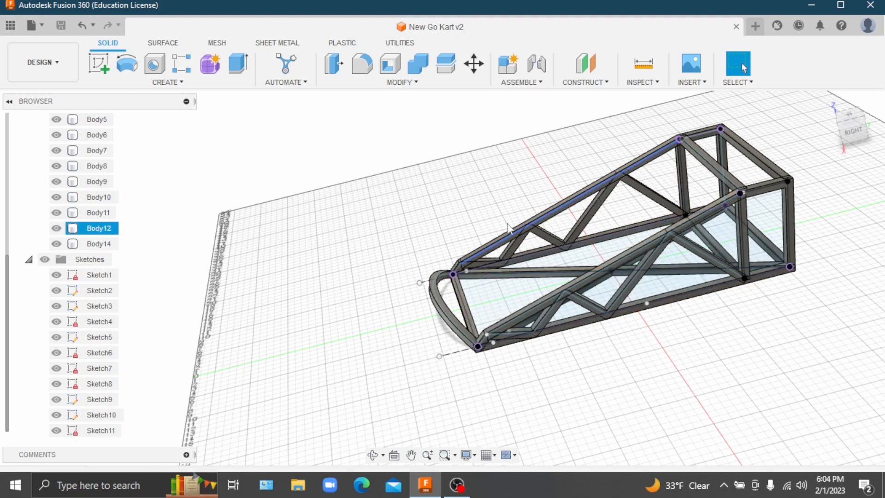
pyautogui.scroll(-2, 662, 218)
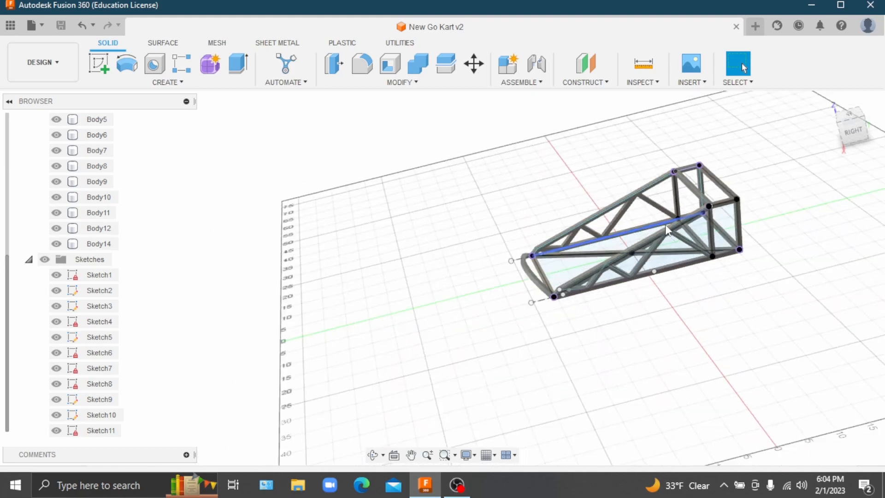
pyautogui.scroll(3, 665, 224)
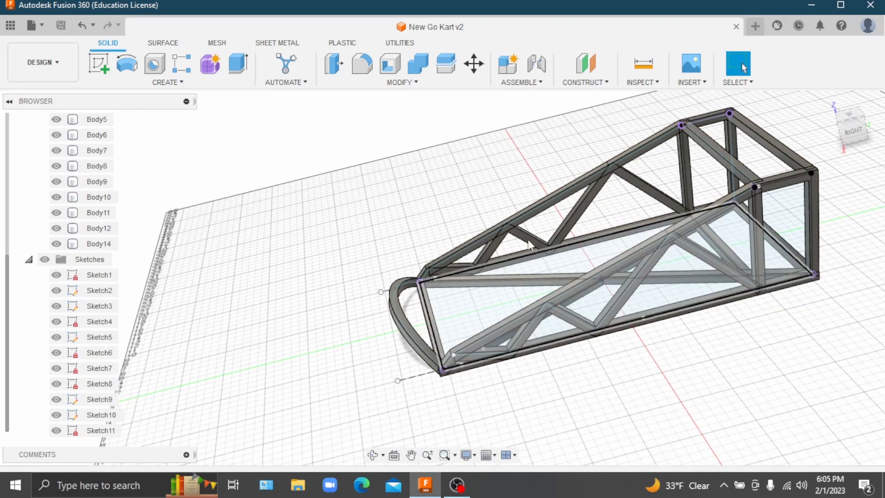
pyautogui.click(60, 56)
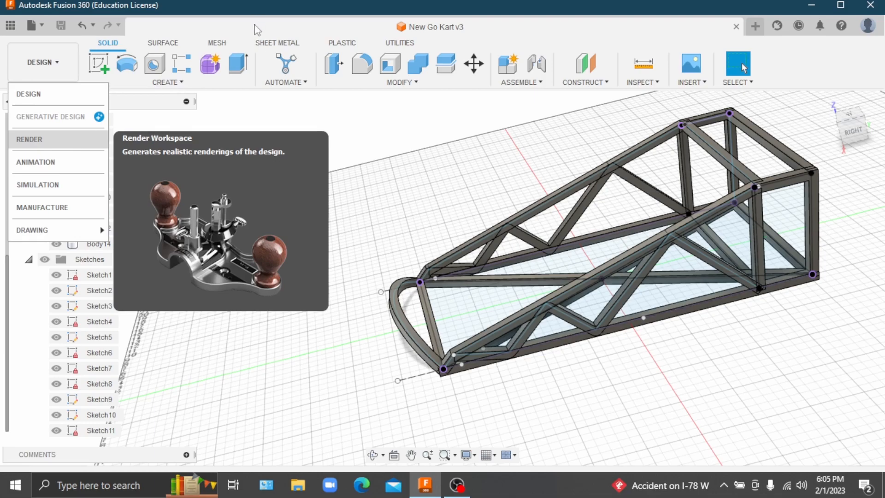
pyautogui.click(256, 30)
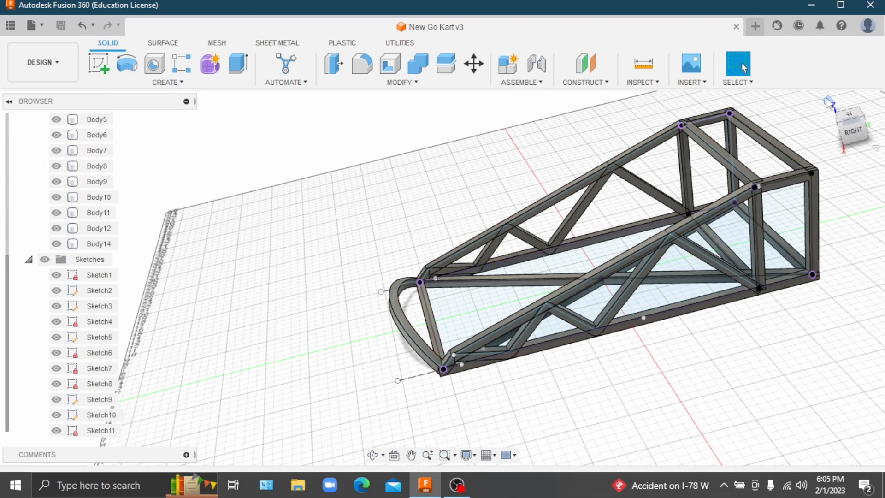
pyautogui.click(828, 101)
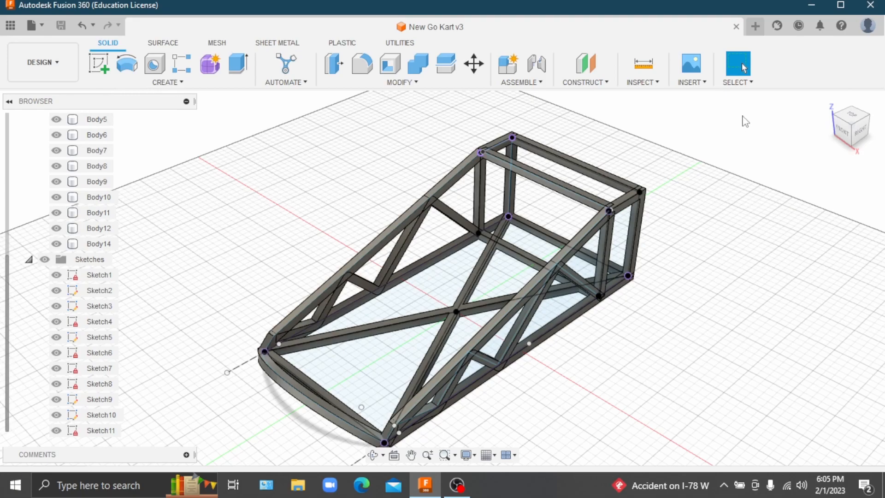
pyautogui.moveTo(852, 118)
pyautogui.mouseDown()
pyautogui.moveTo(851, 94)
pyautogui.moveTo(836, 122)
pyautogui.mouseUp()
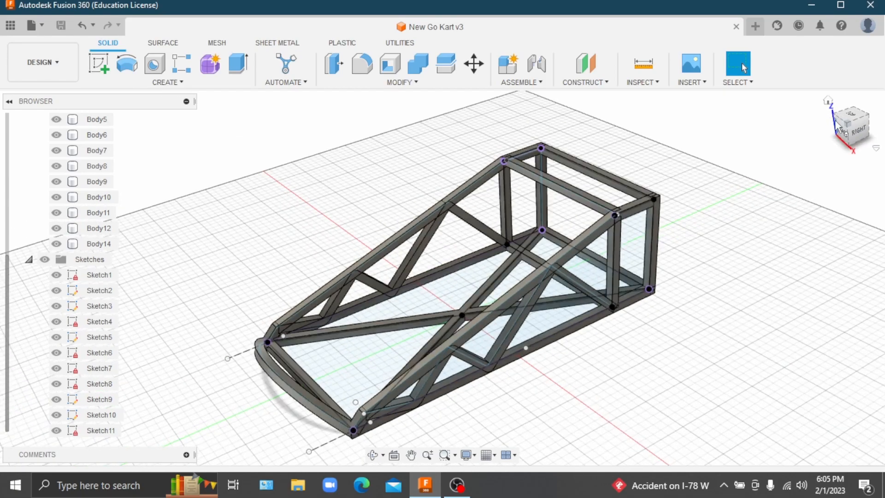
pyautogui.click(831, 102)
pyautogui.click(833, 98)
pyautogui.moveTo(837, 100); pyautogui.dragTo(866, 118)
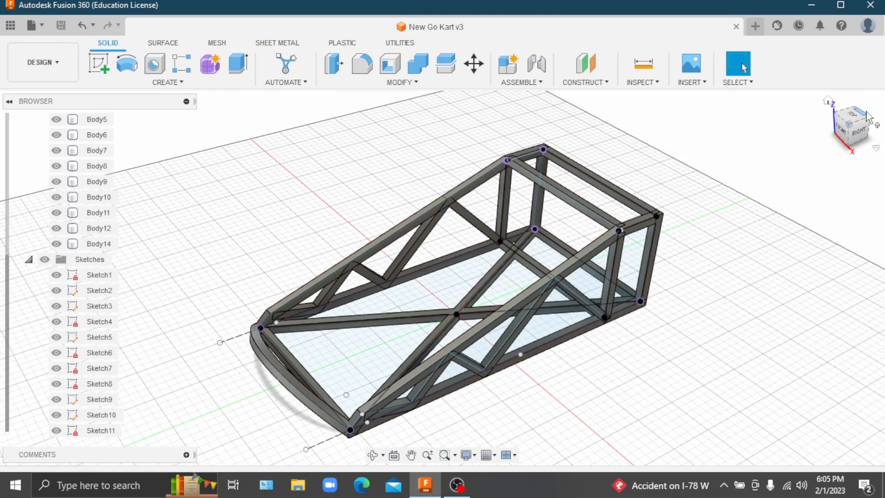